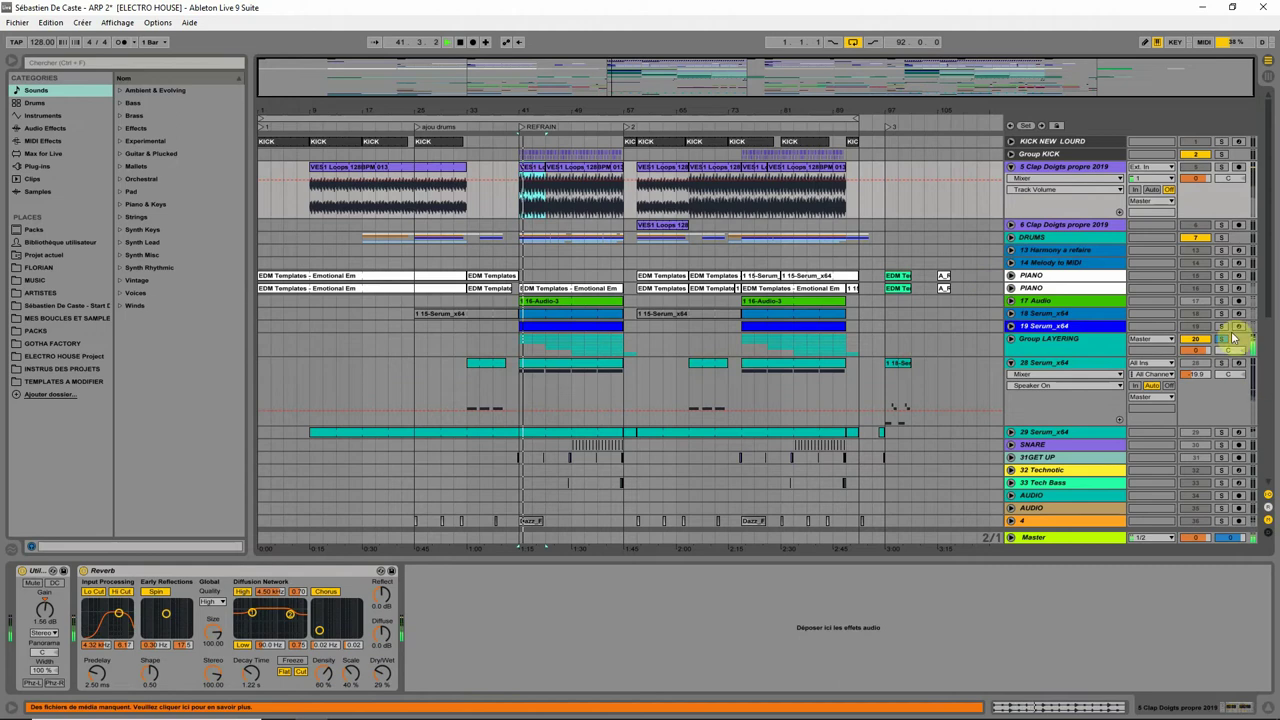
Turn off Group LAYERING's solo and delete the first half of the lower PIANO track's REFRAIN clip, bars 41 to 49
left_click(1221, 338)
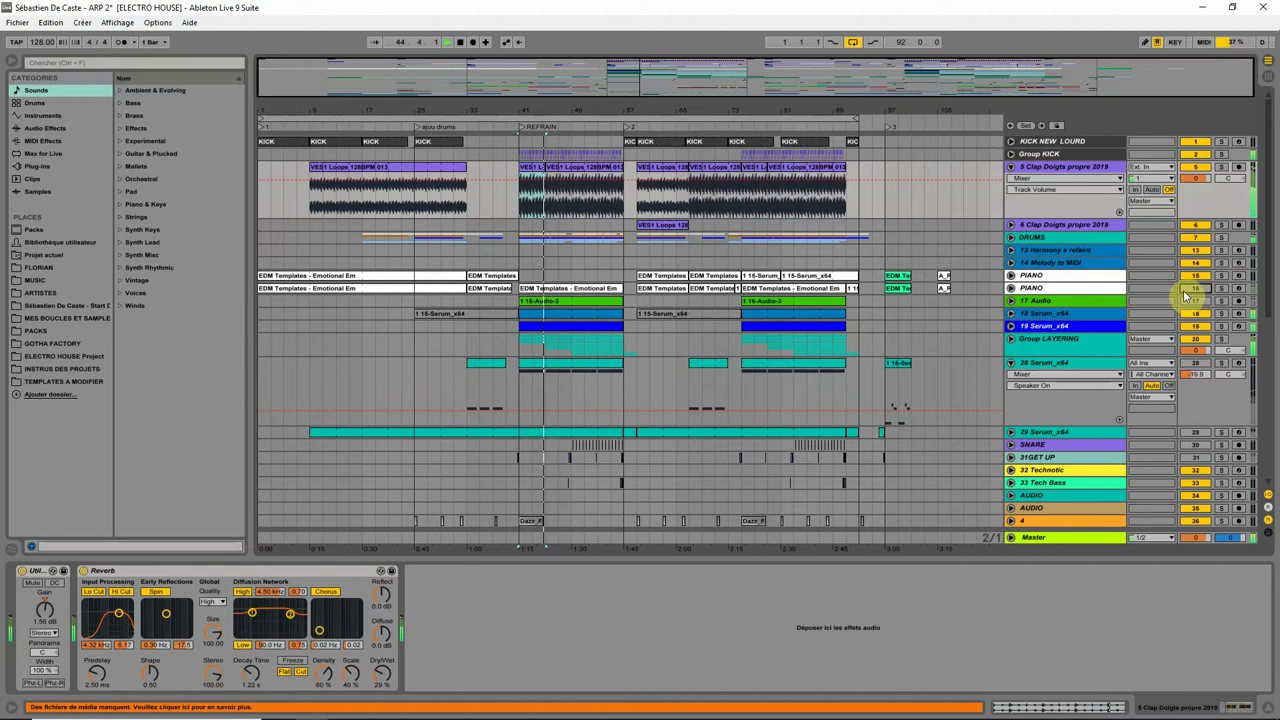
left_click(543, 302)
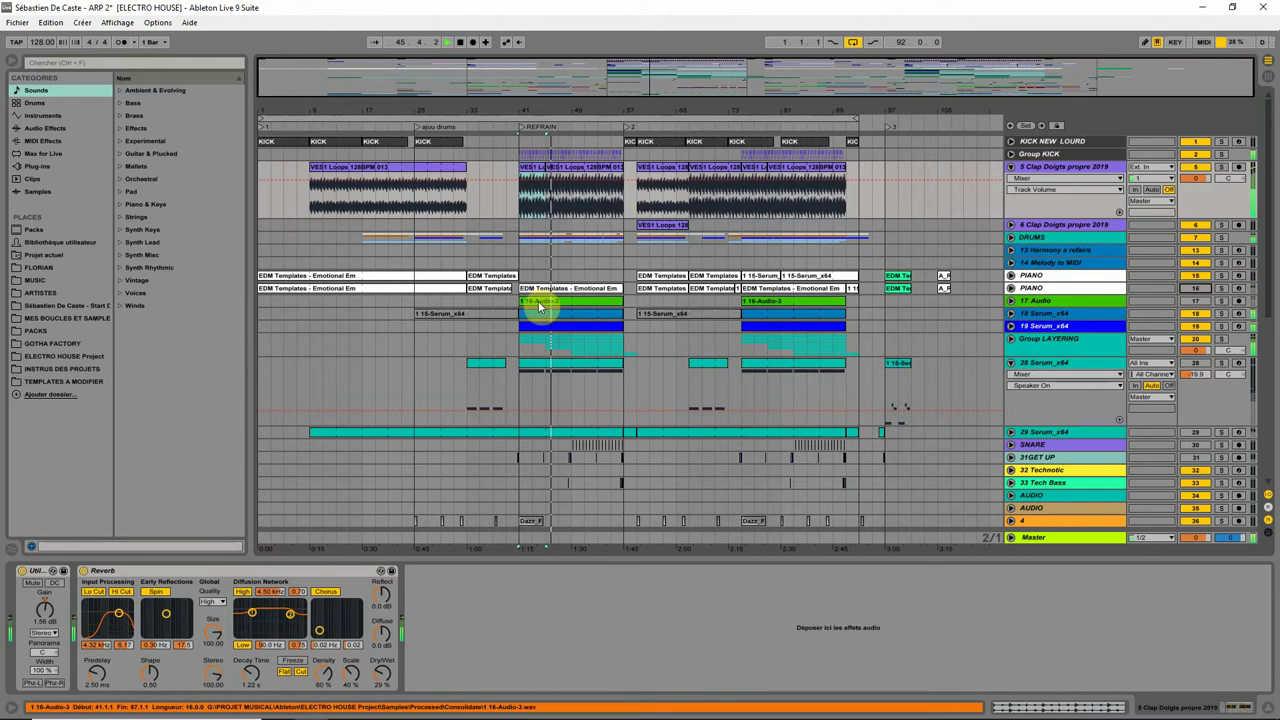
left_click(524, 287)
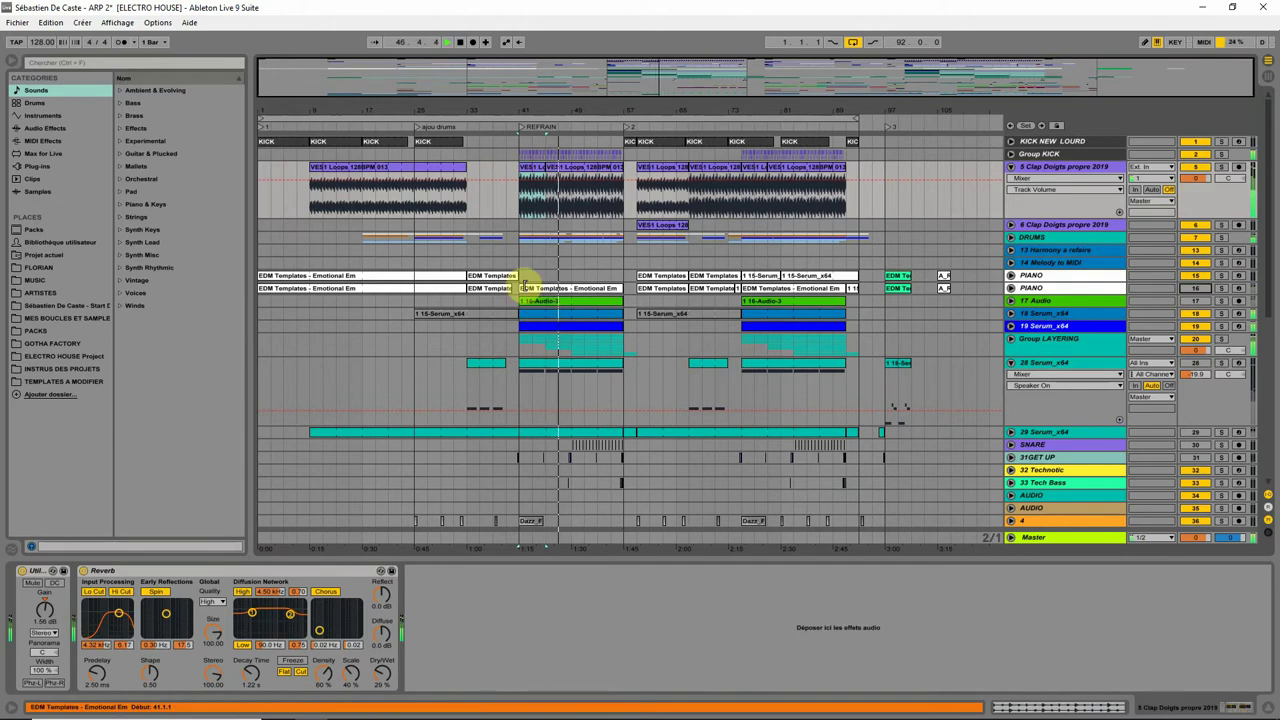
left_click_drag(524, 285, 571, 286)
key("Delete")
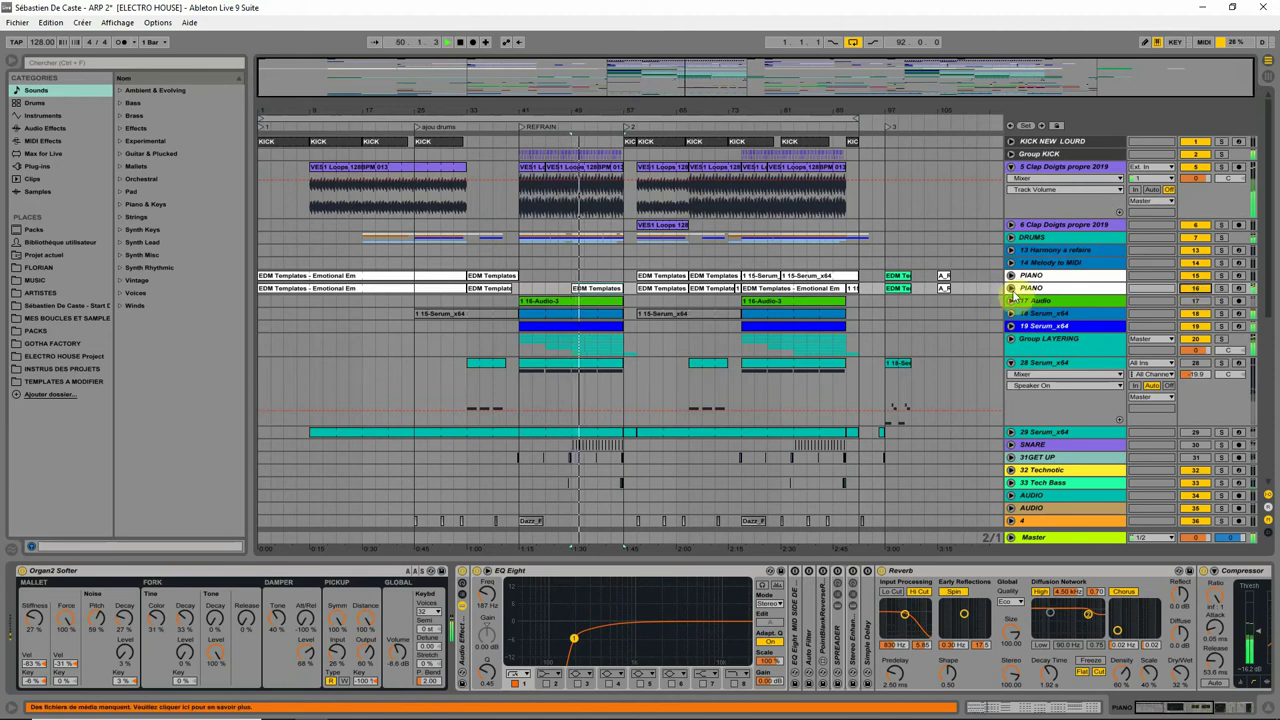
Unfold the lower PIANO track and switch off the bx_meter device on the Master track
left_click(1010, 288)
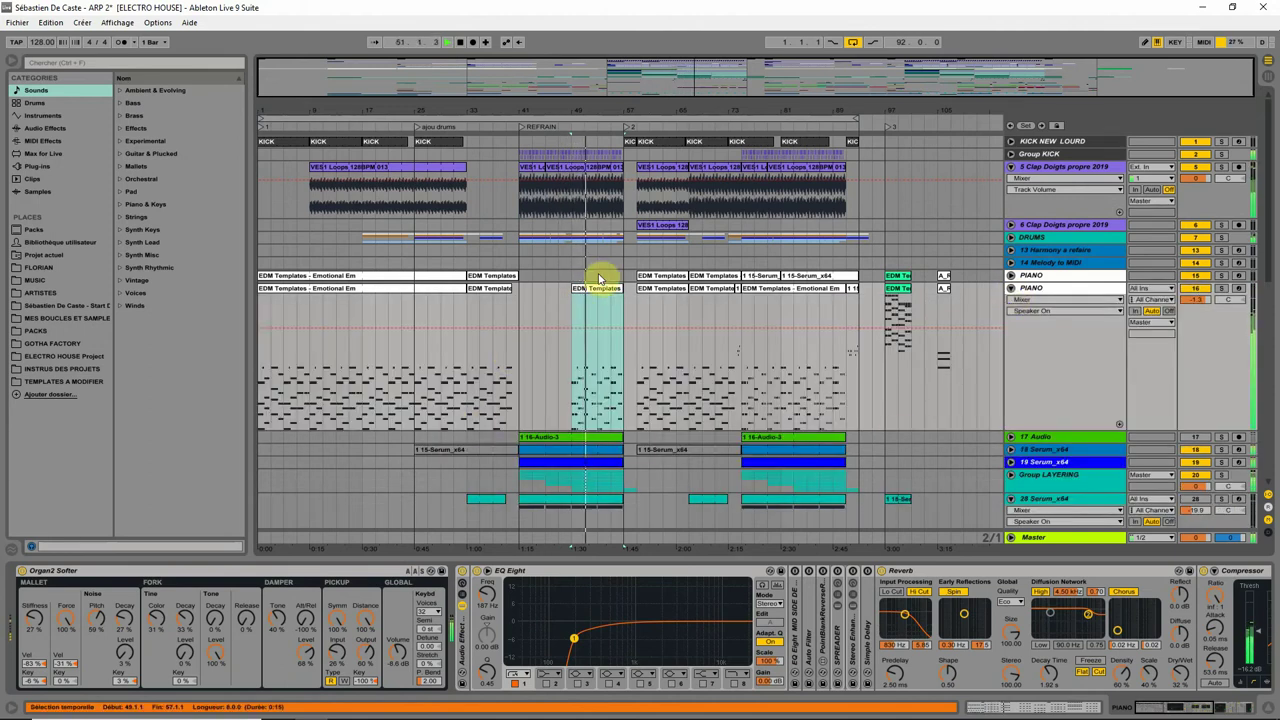
scroll(583, 320, "down", 2)
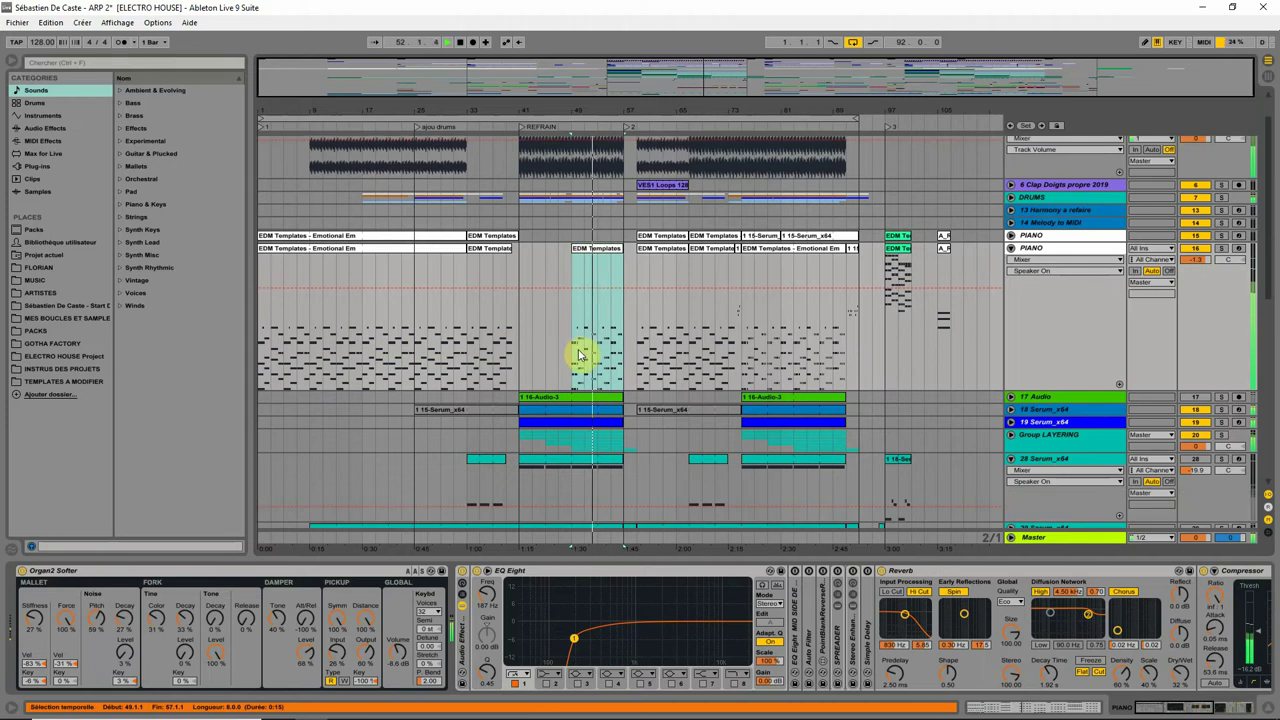
scroll(574, 302, "down", 4)
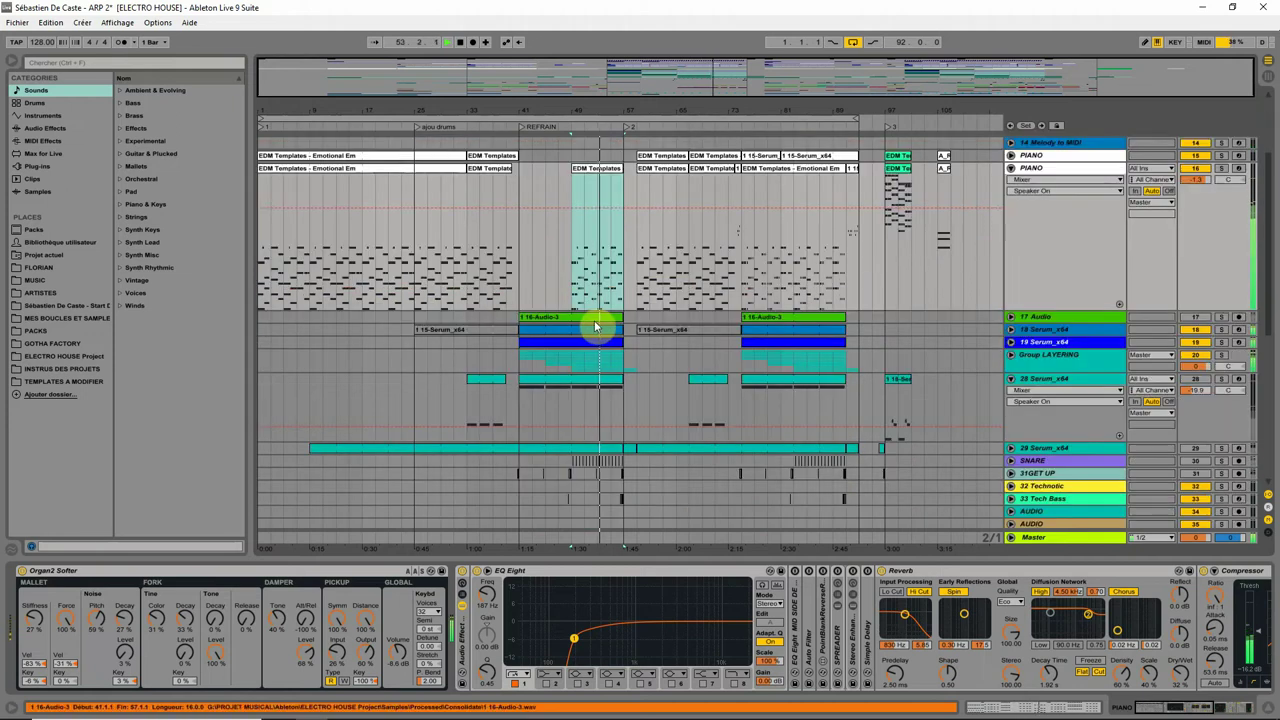
left_click(1045, 537)
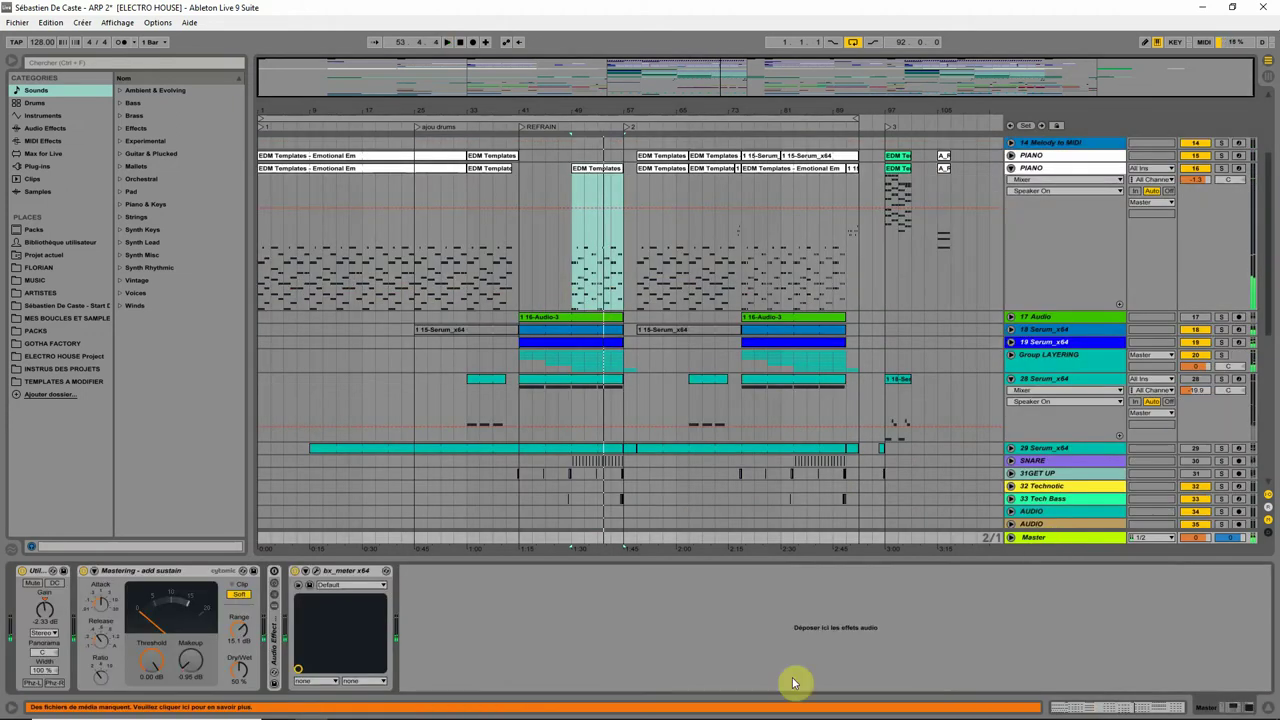
left_click(295, 572)
left_click(692, 613)
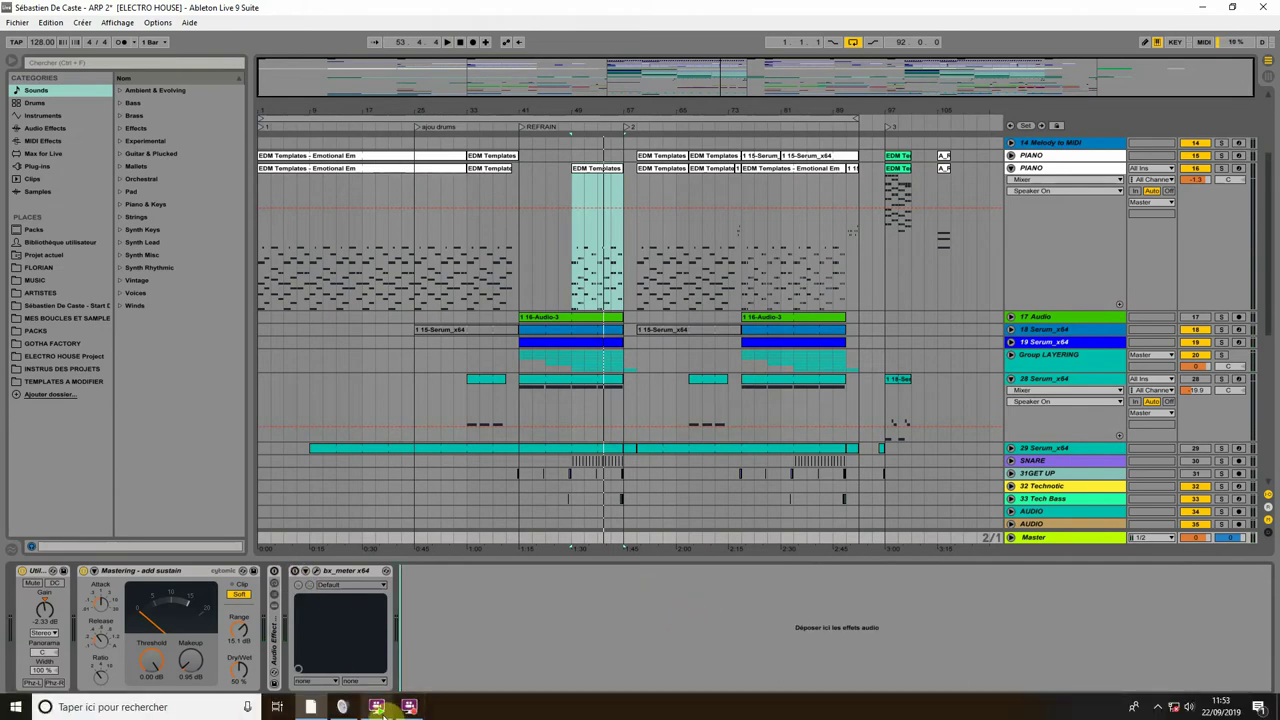
left_click(378, 708)
left_click(1268, 7)
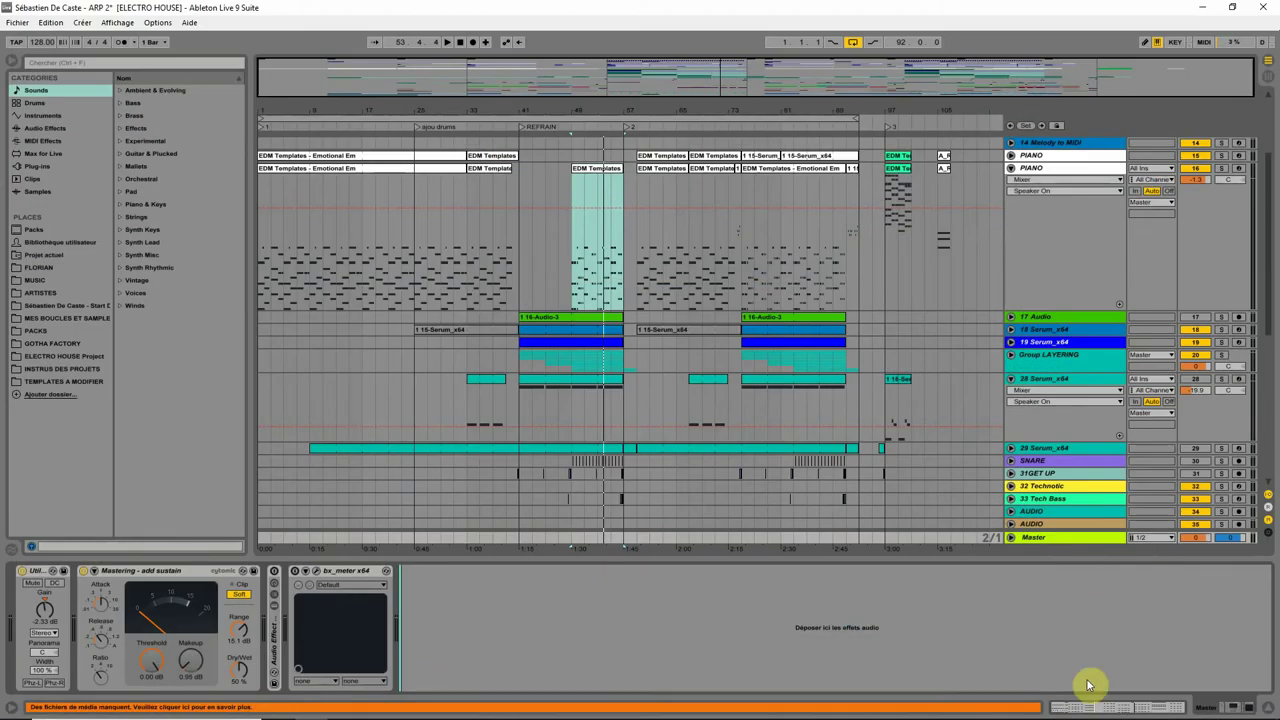
Select the REFRAIN span on the 17 Audio track and unfold Group LAYERING to show its Serum tracks
left_click(1047, 368)
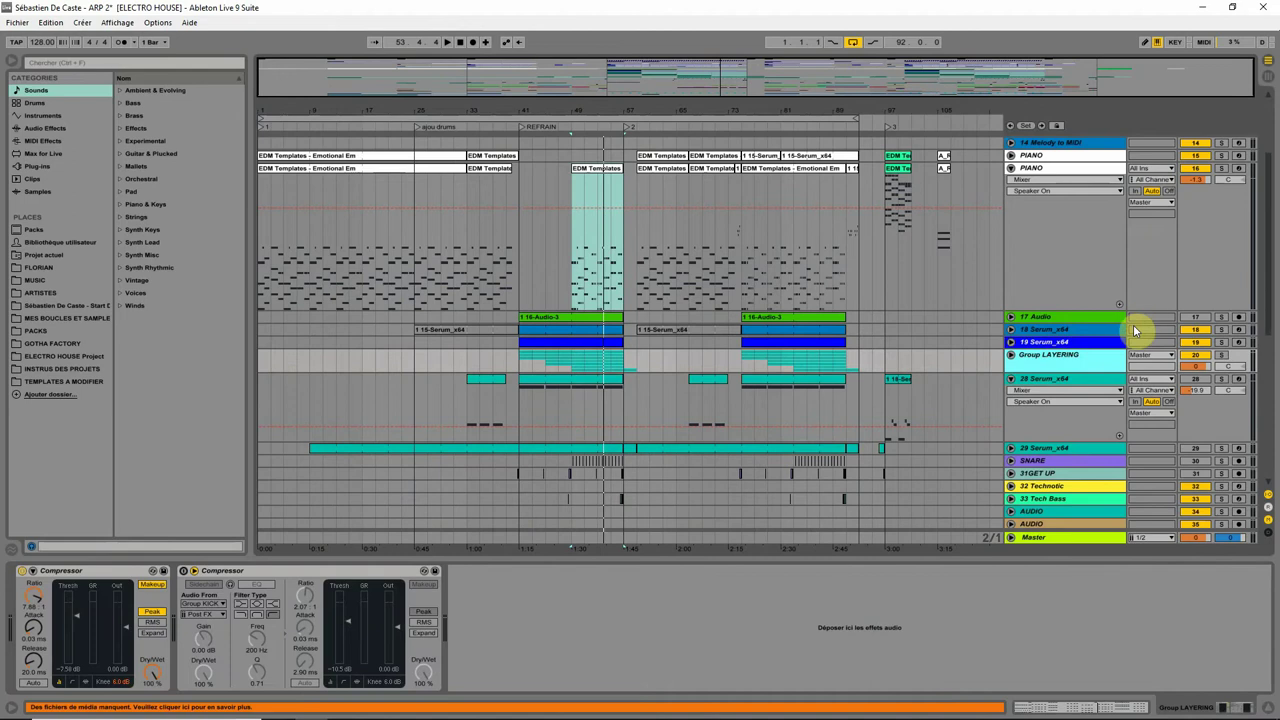
scroll(1121, 436, "down", 10)
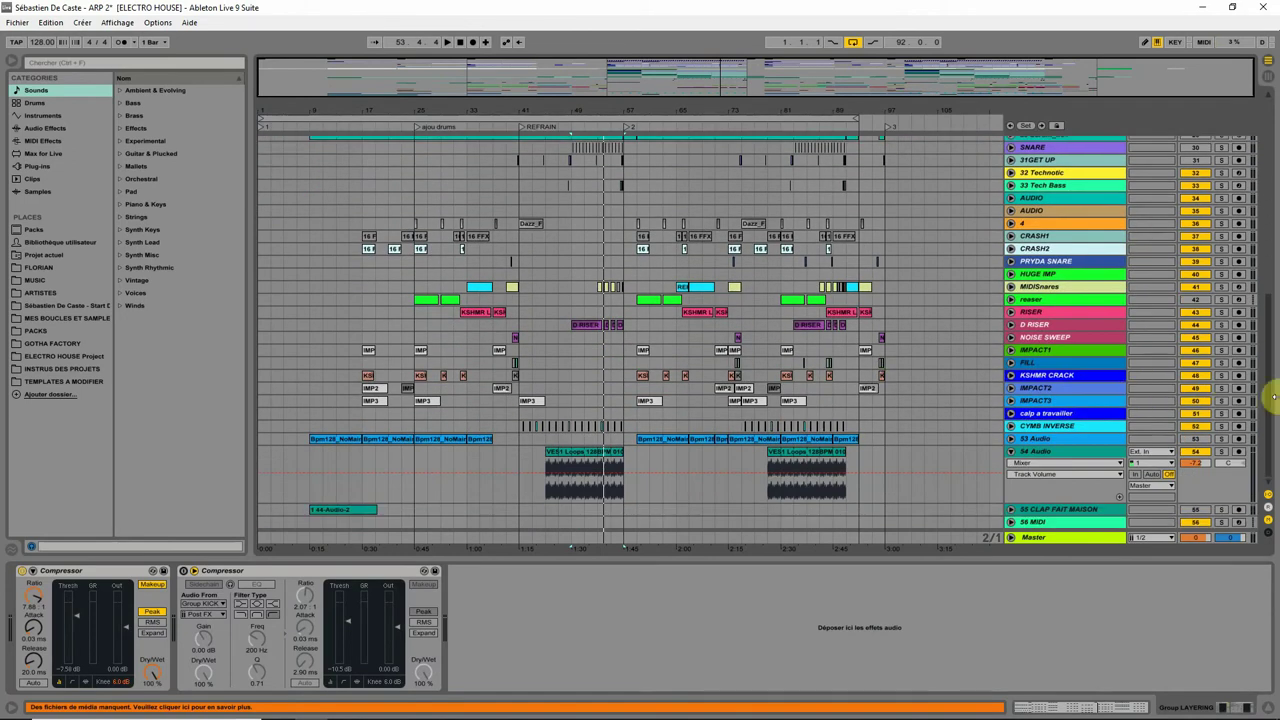
left_click_drag(1270, 400, 1251, 120)
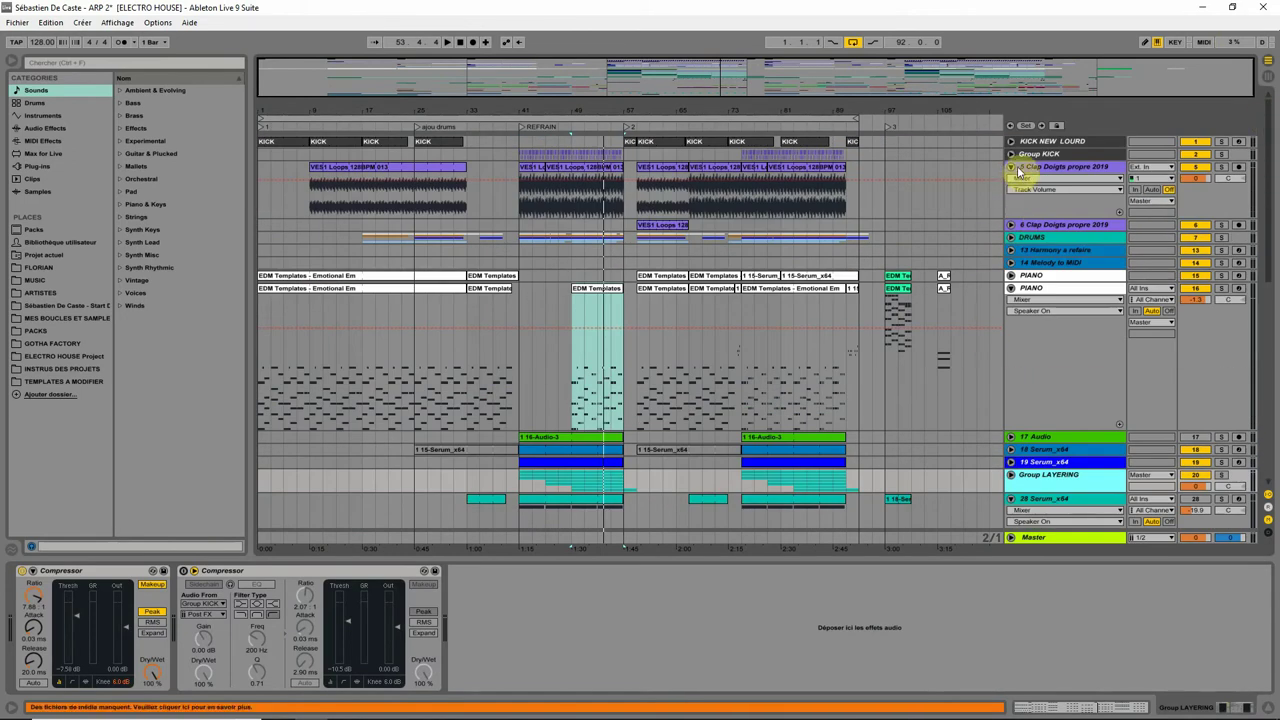
left_click(543, 450)
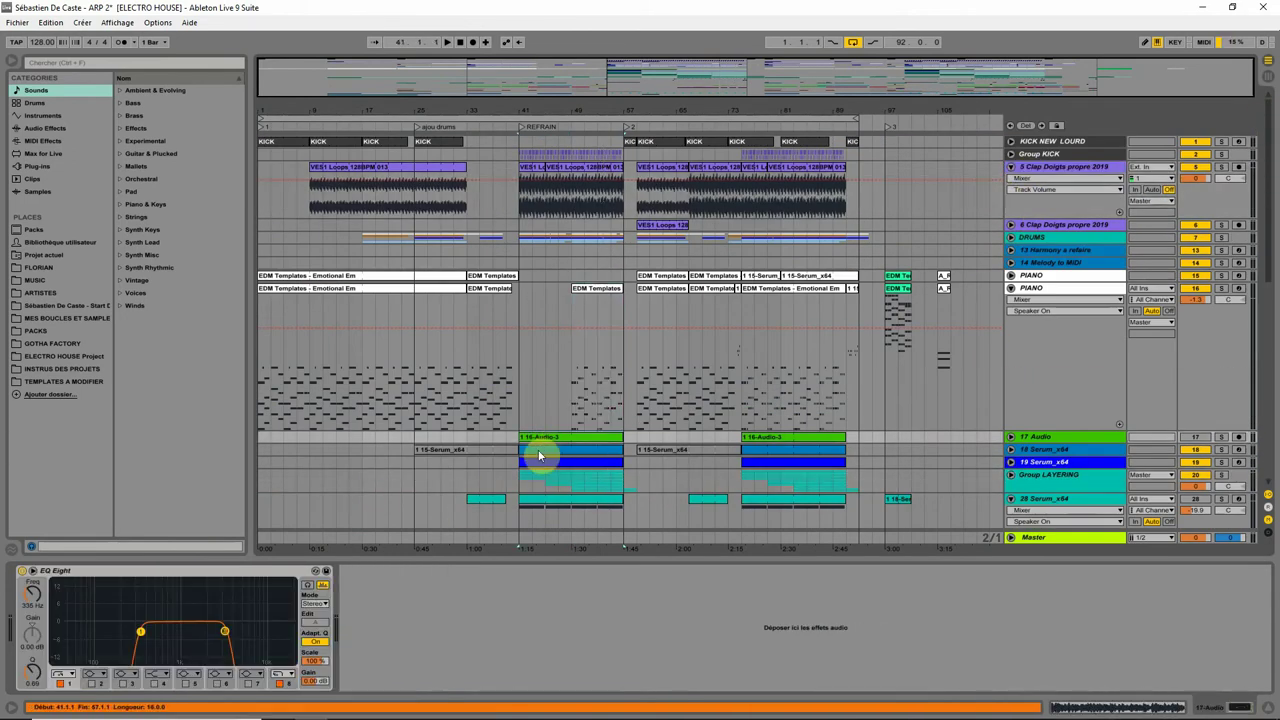
scroll(540, 470, "down", 3)
left_click(1065, 400)
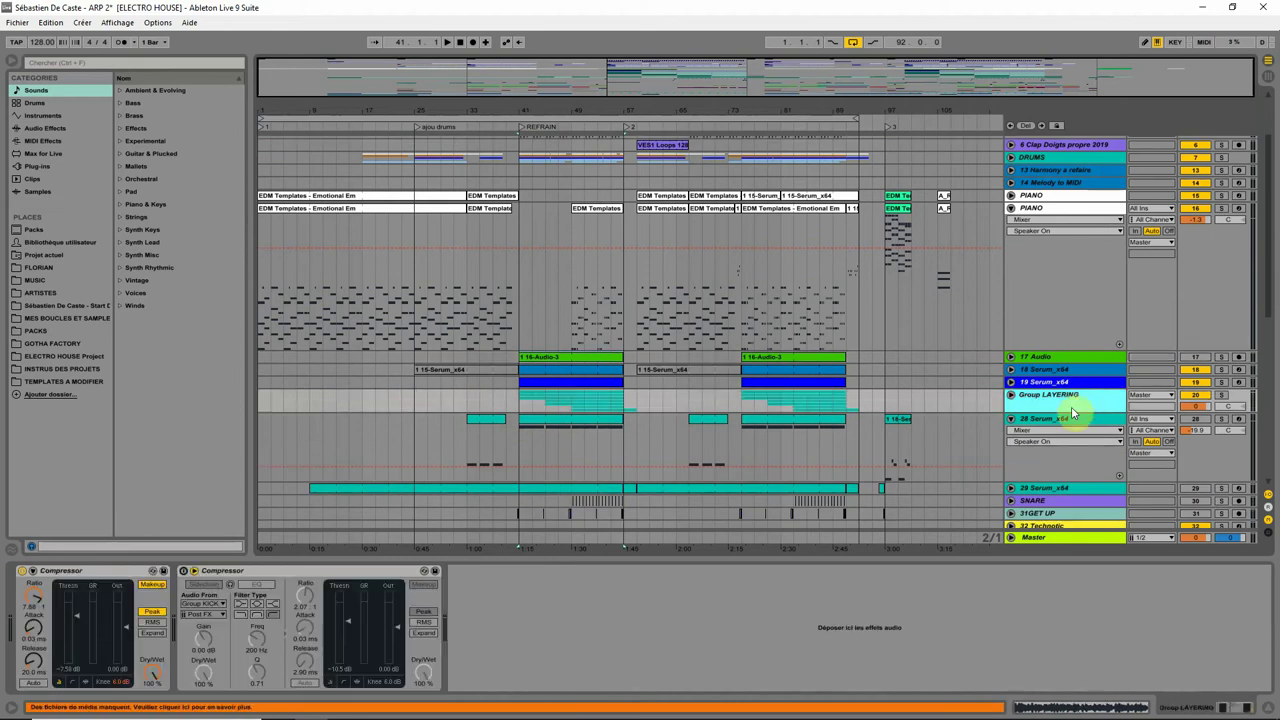
left_click(1011, 395)
scroll(752, 404, "down", 6)
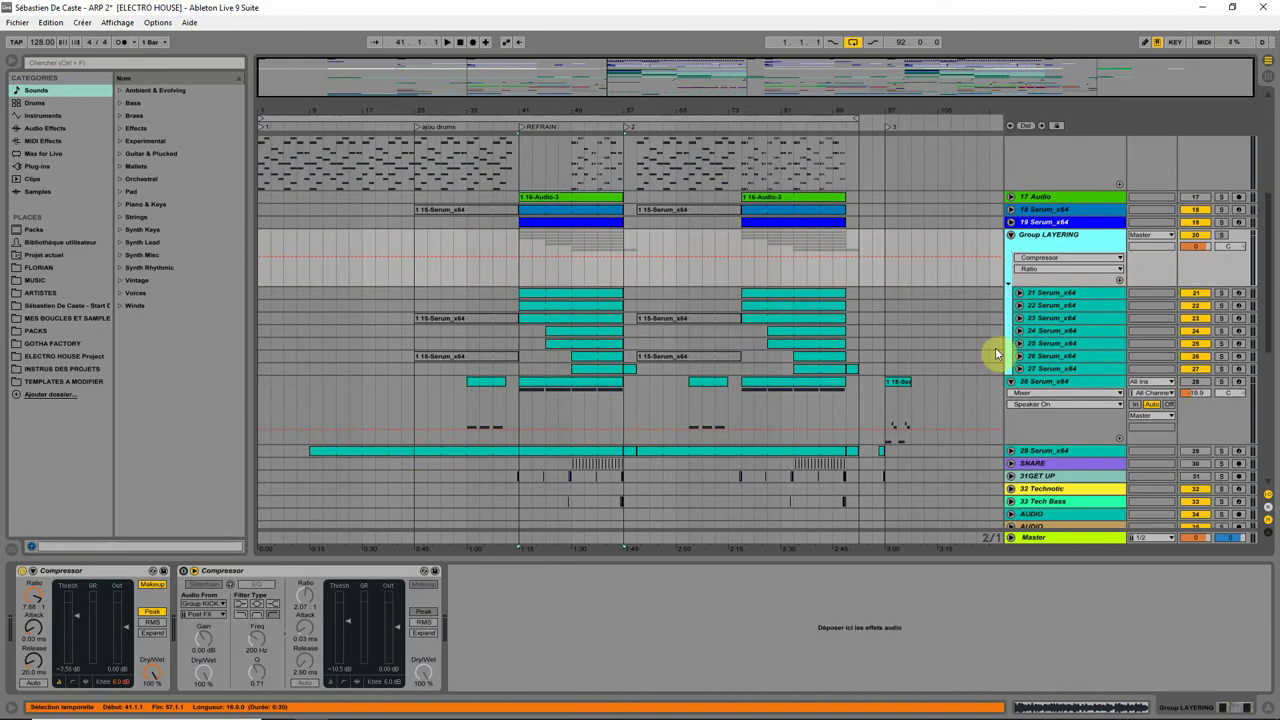
Switch on bx_meter on the Master track and check its levels while playing the REFRAIN from the 28 Serum_x64 clip
left_click(534, 381)
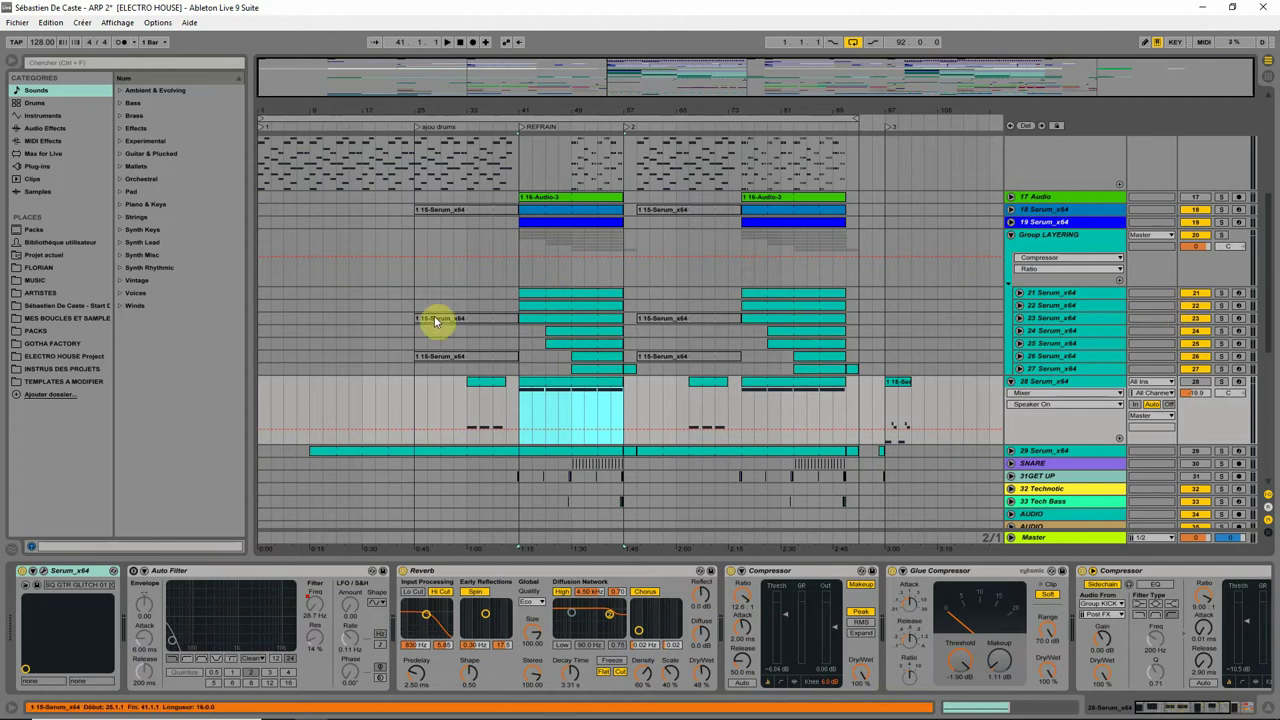
key("space")
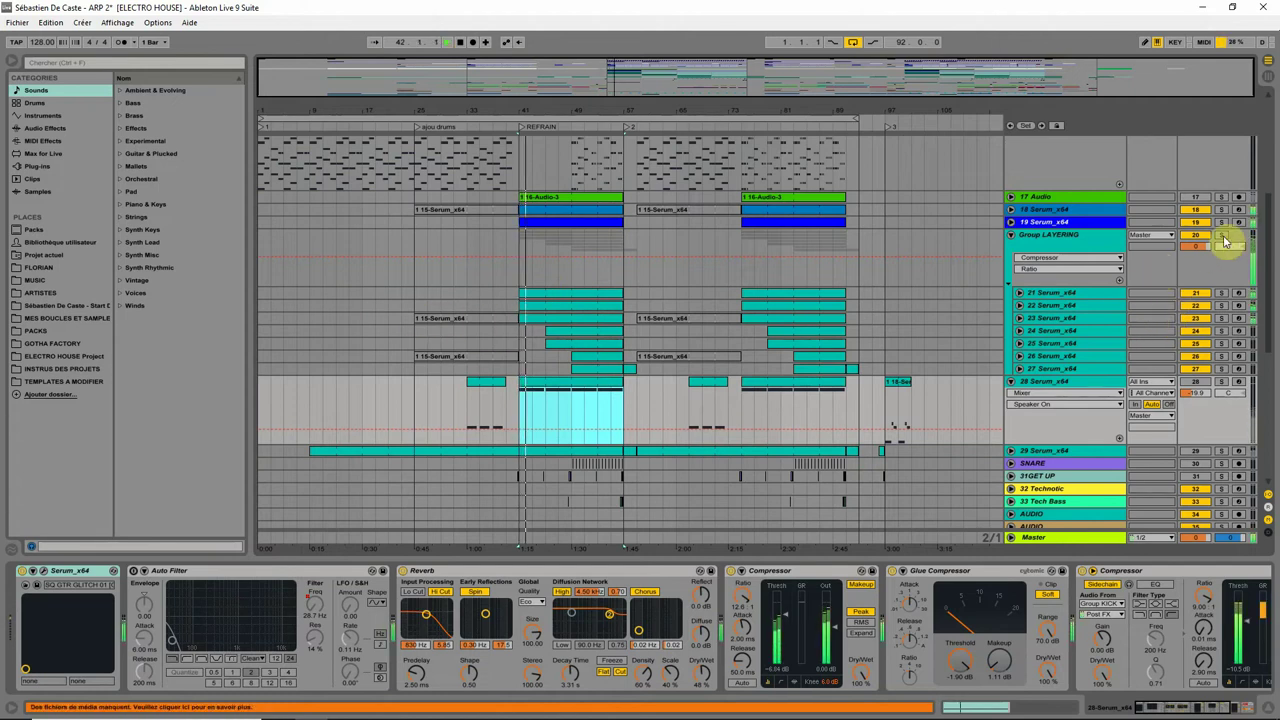
left_click(1068, 540)
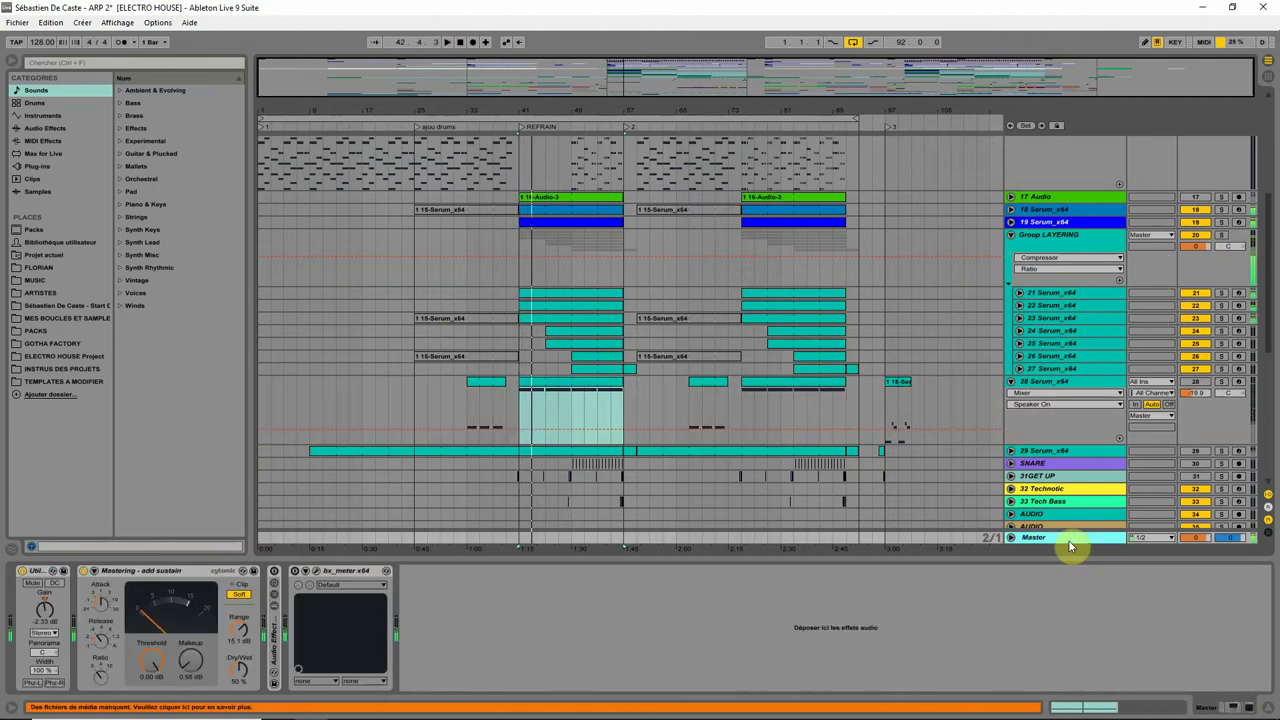
left_click(305, 571)
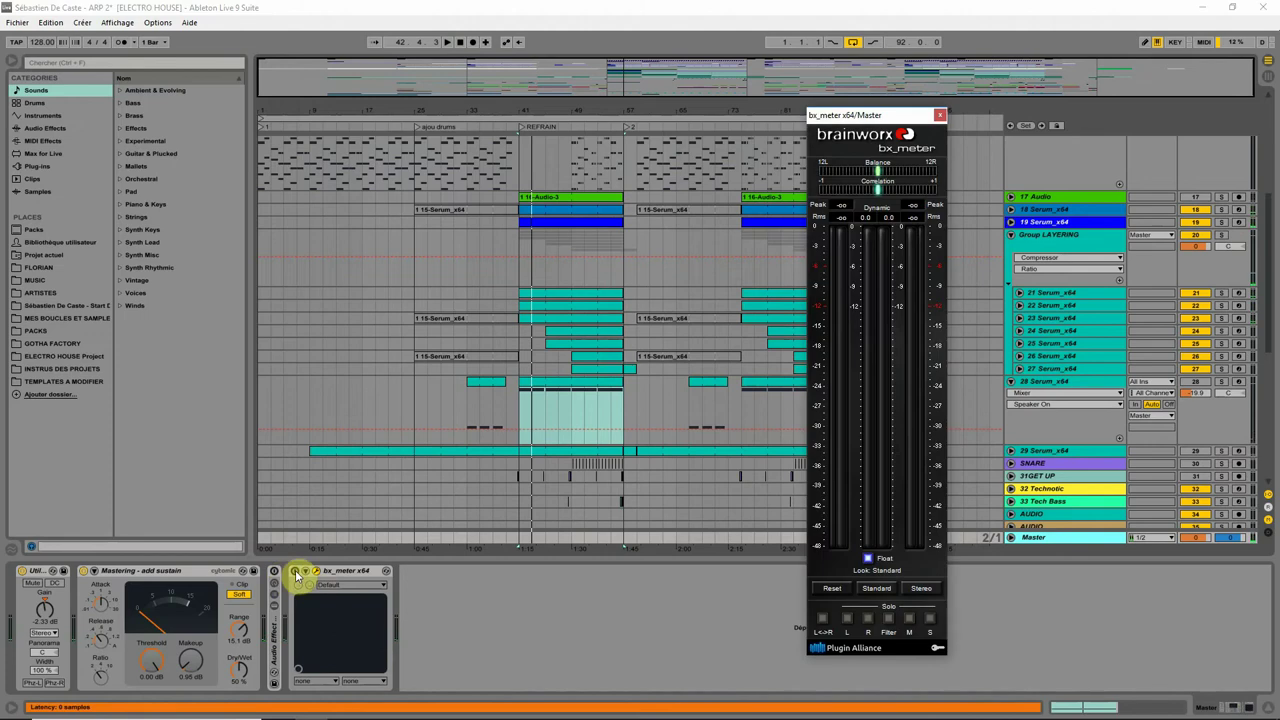
key("space")
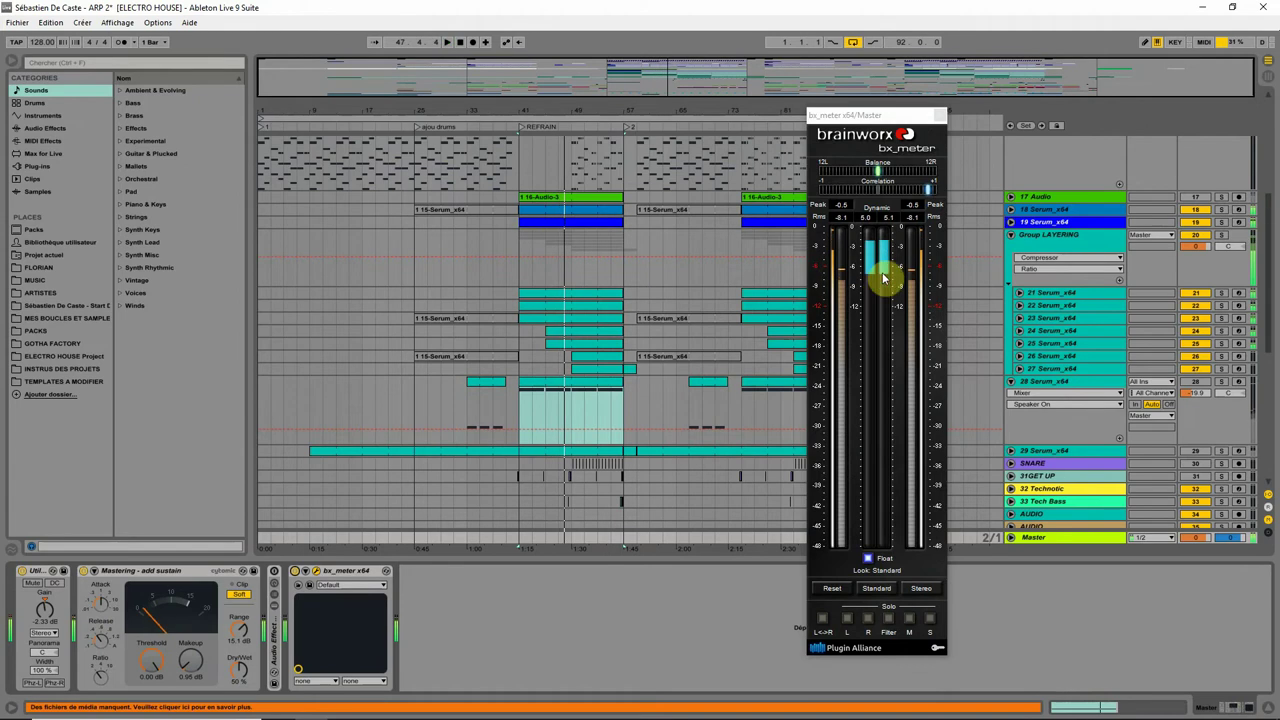
key("space")
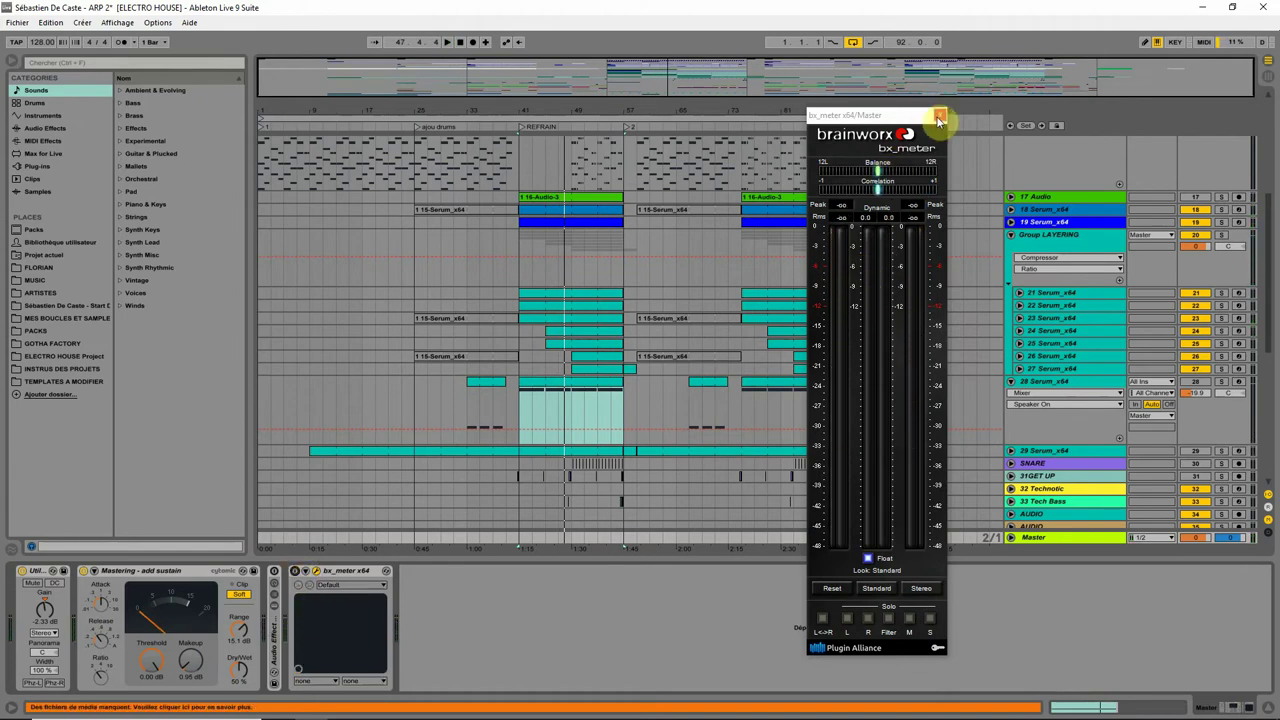
left_click(938, 118)
Display Group LAYERING's devices and audition the REFRAIN while toggling the solo of the 28 Serum_x64 track
left_click(1085, 238)
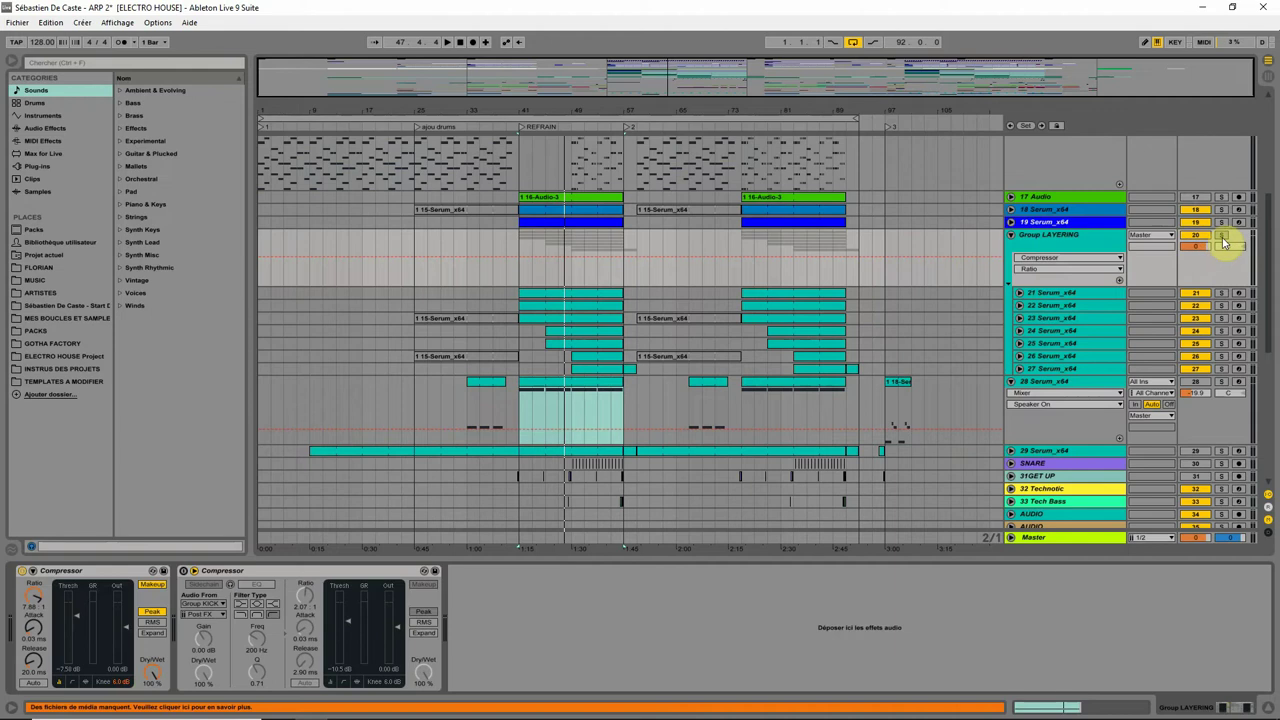
key("space")
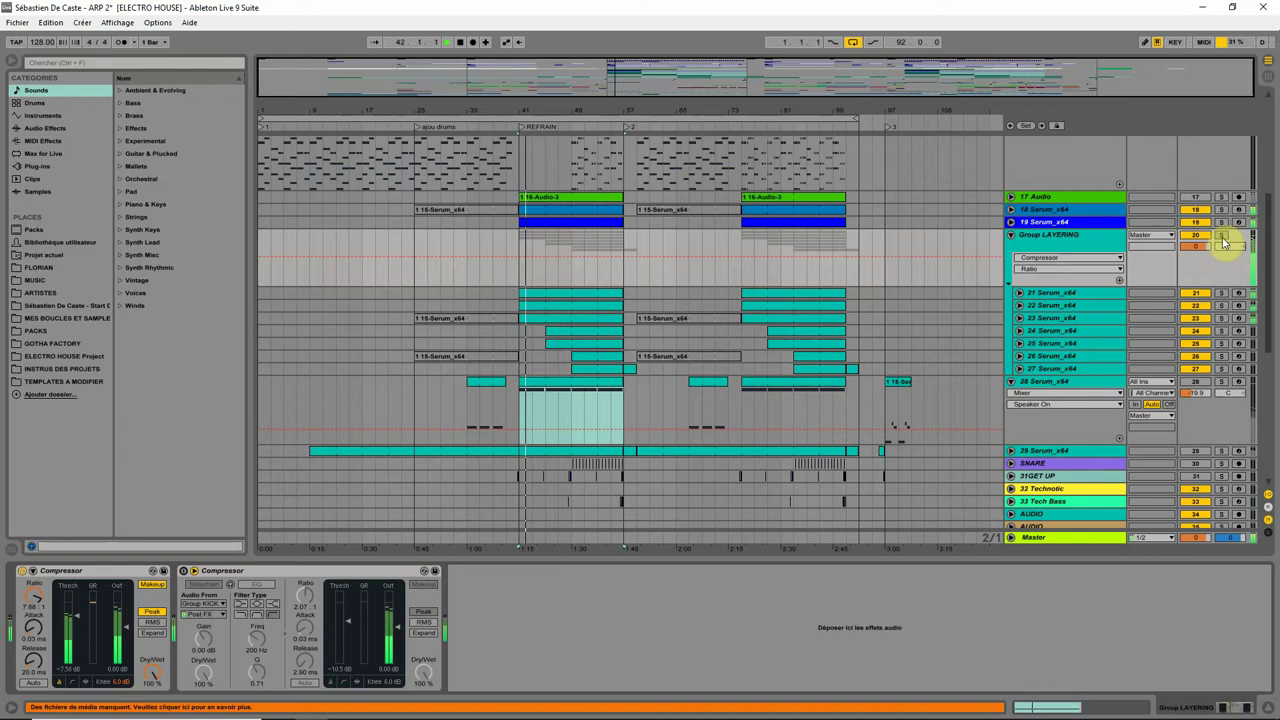
left_click(1223, 381)
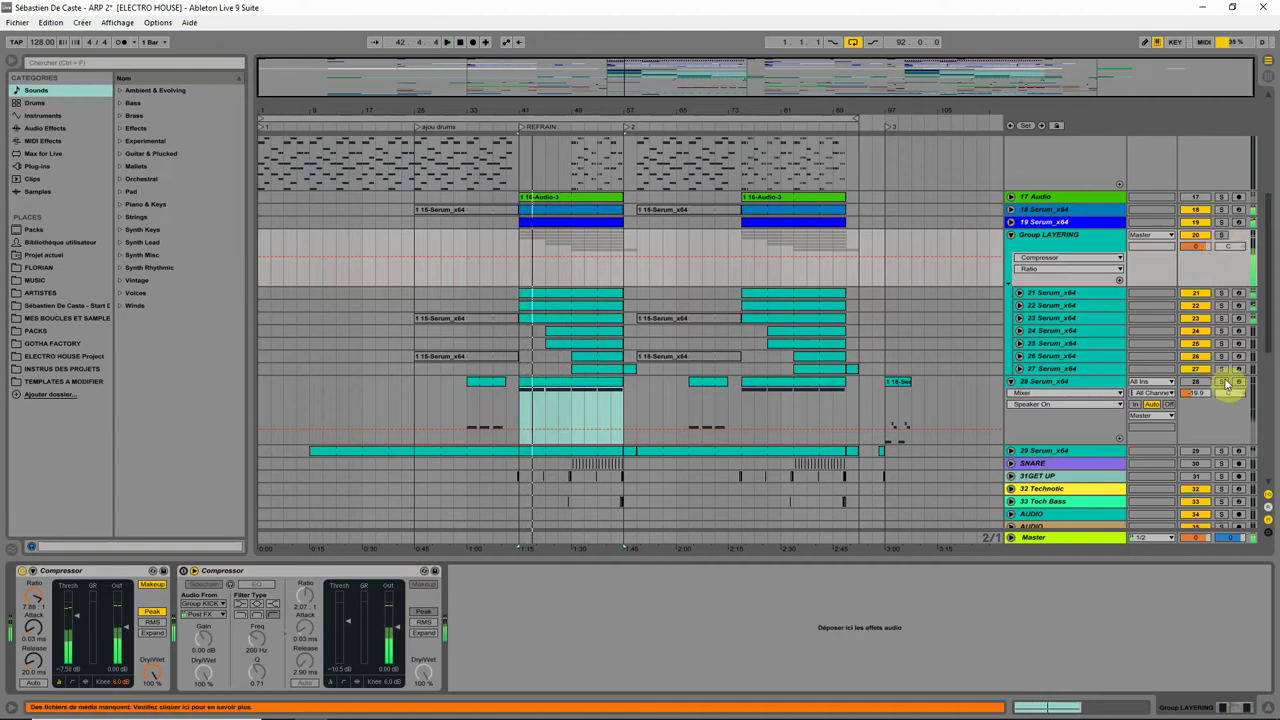
key("space")
key("space")
left_click(1221, 386)
key("space")
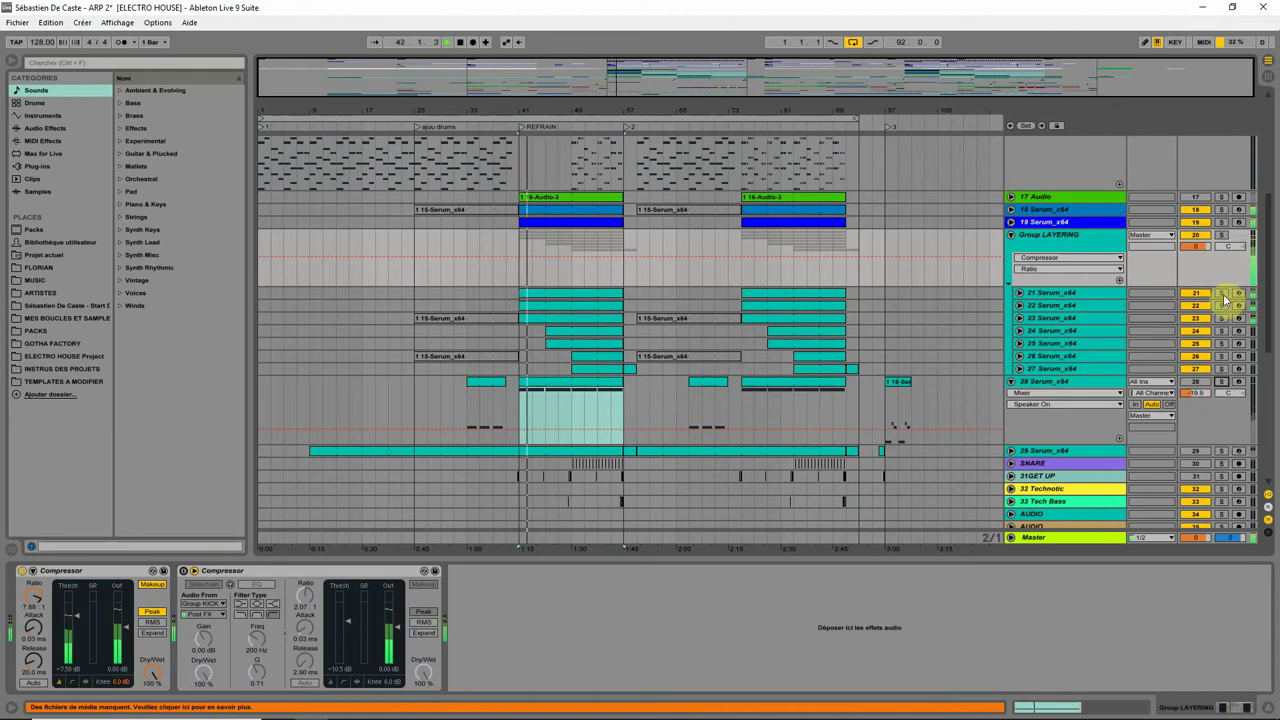
Solo Group LAYERING and set its first Compressor to a ratio of inf : 1 and a threshold of -9.70 dB during playback
left_click(1221, 234)
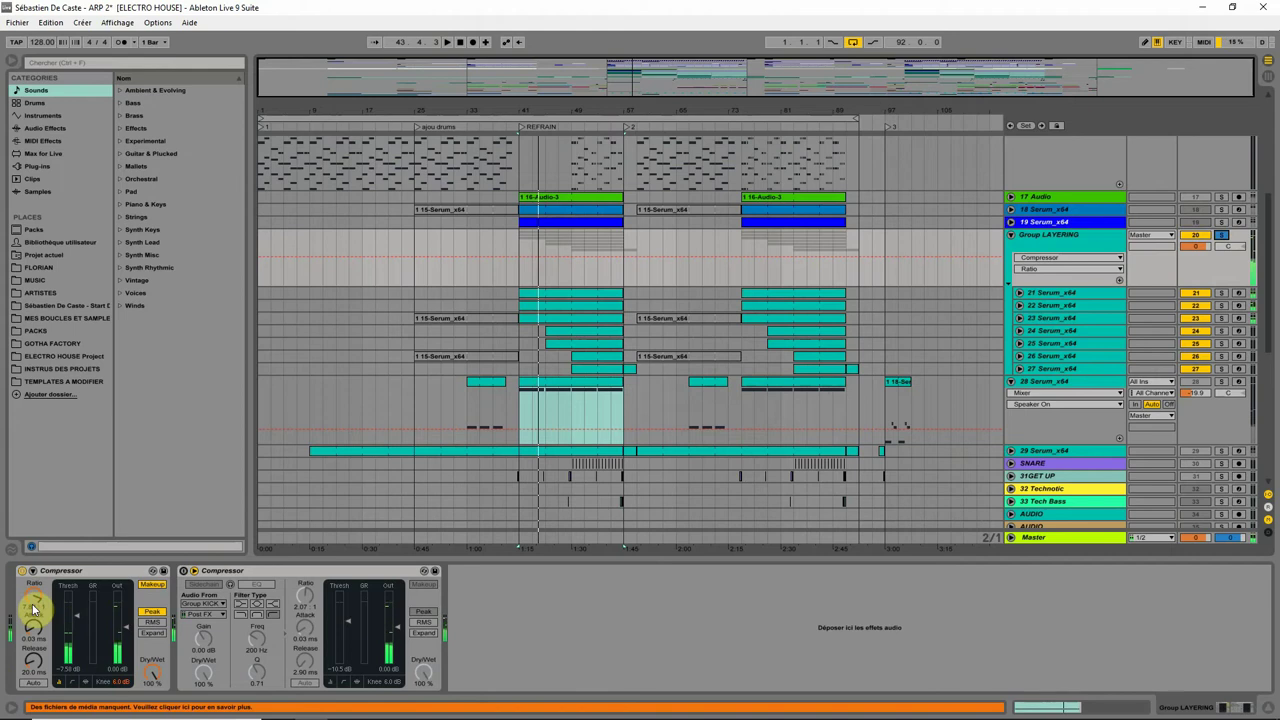
left_click_drag(33, 607, 49, 583)
key("space")
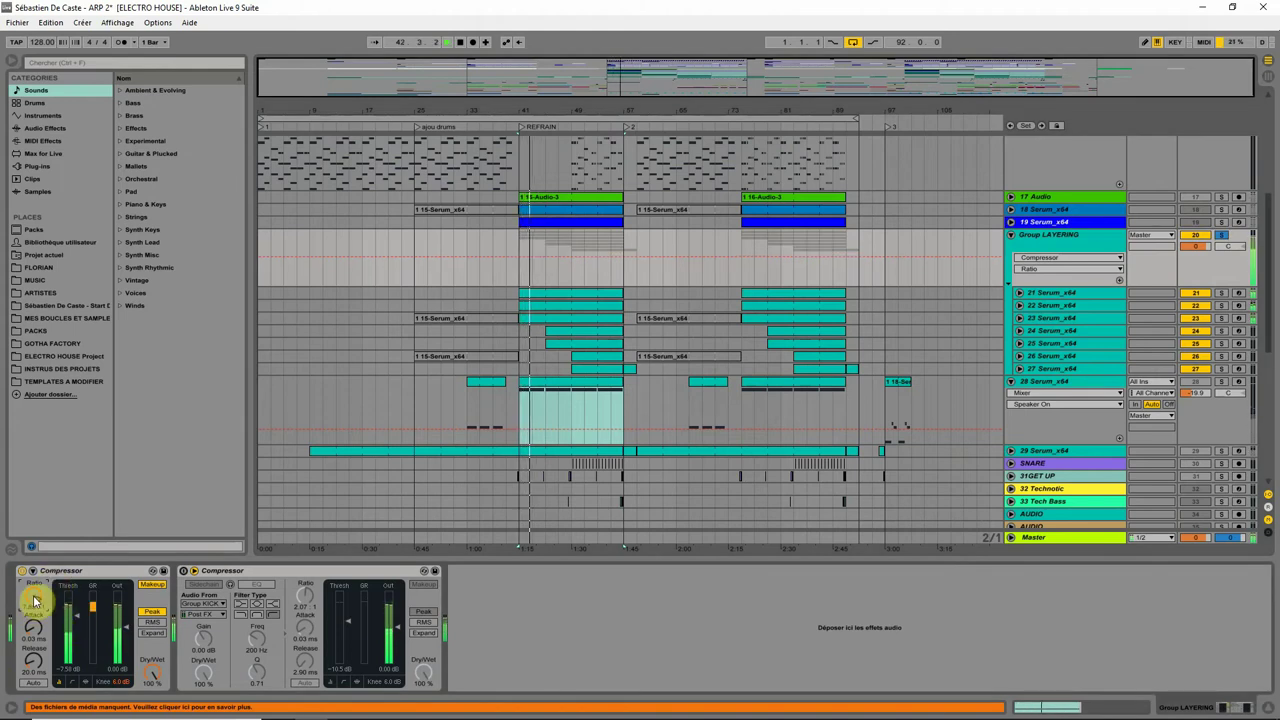
left_click_drag(35, 602, 34, 585)
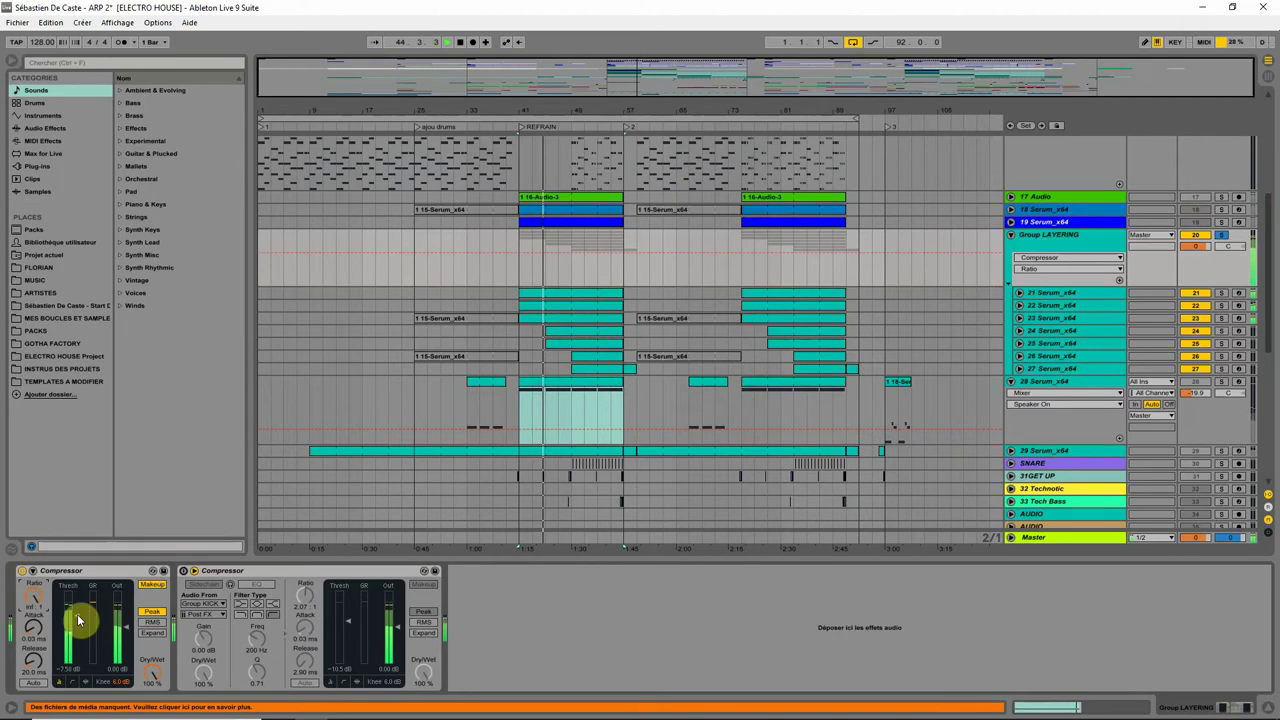
left_click(77, 614)
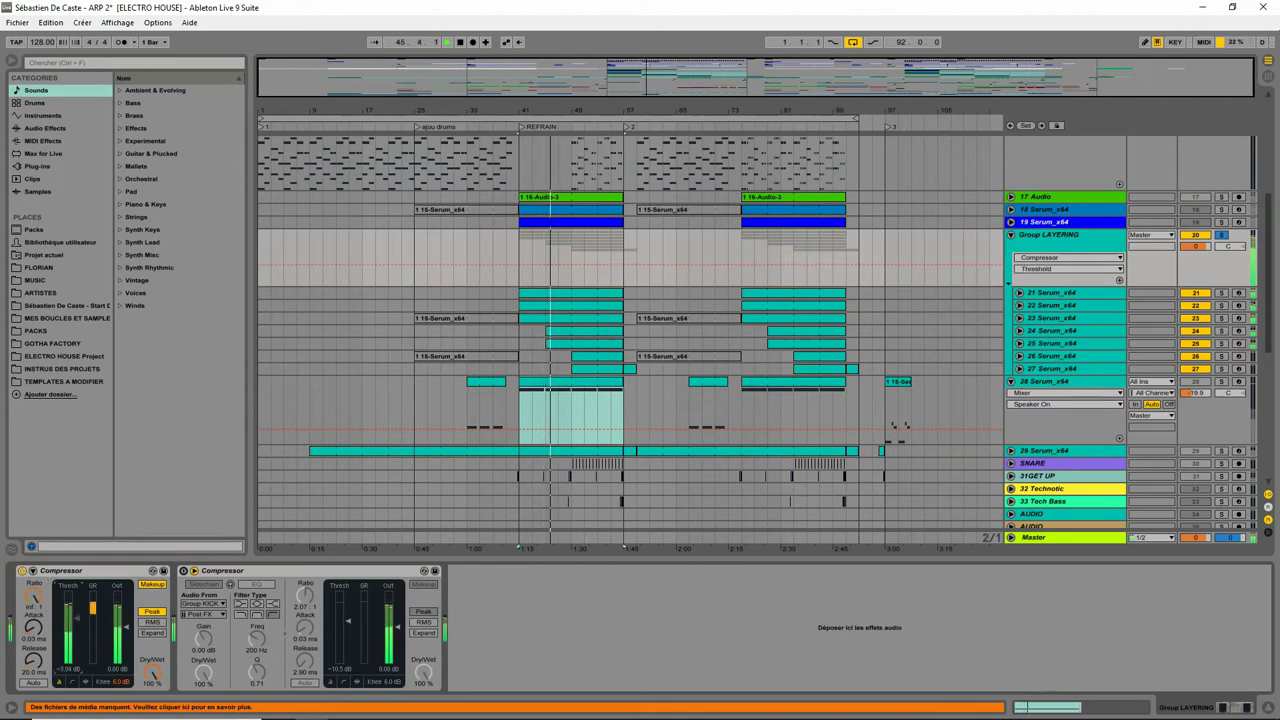
left_click_drag(77, 618, 78, 619)
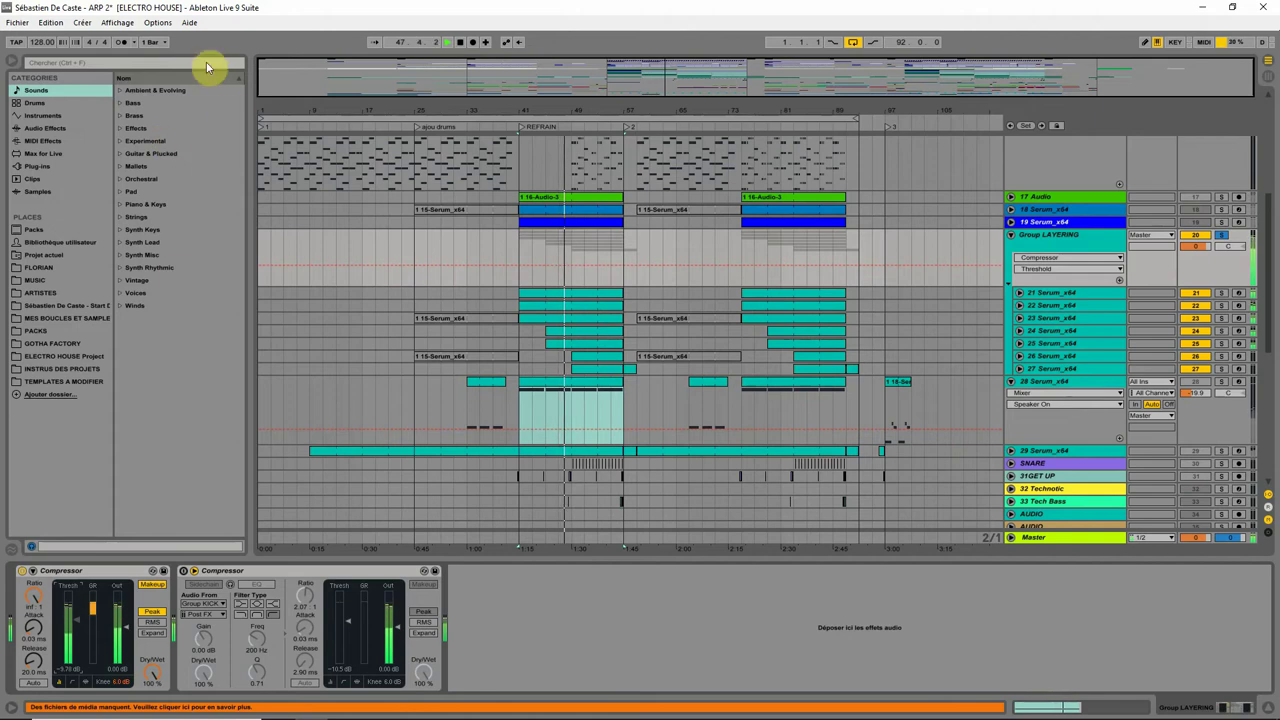
key("space")
Search all browser results for "glue" and add a Glue Compressor after the two Compressors on Group LAYERING
left_click(208, 64)
type("gl")
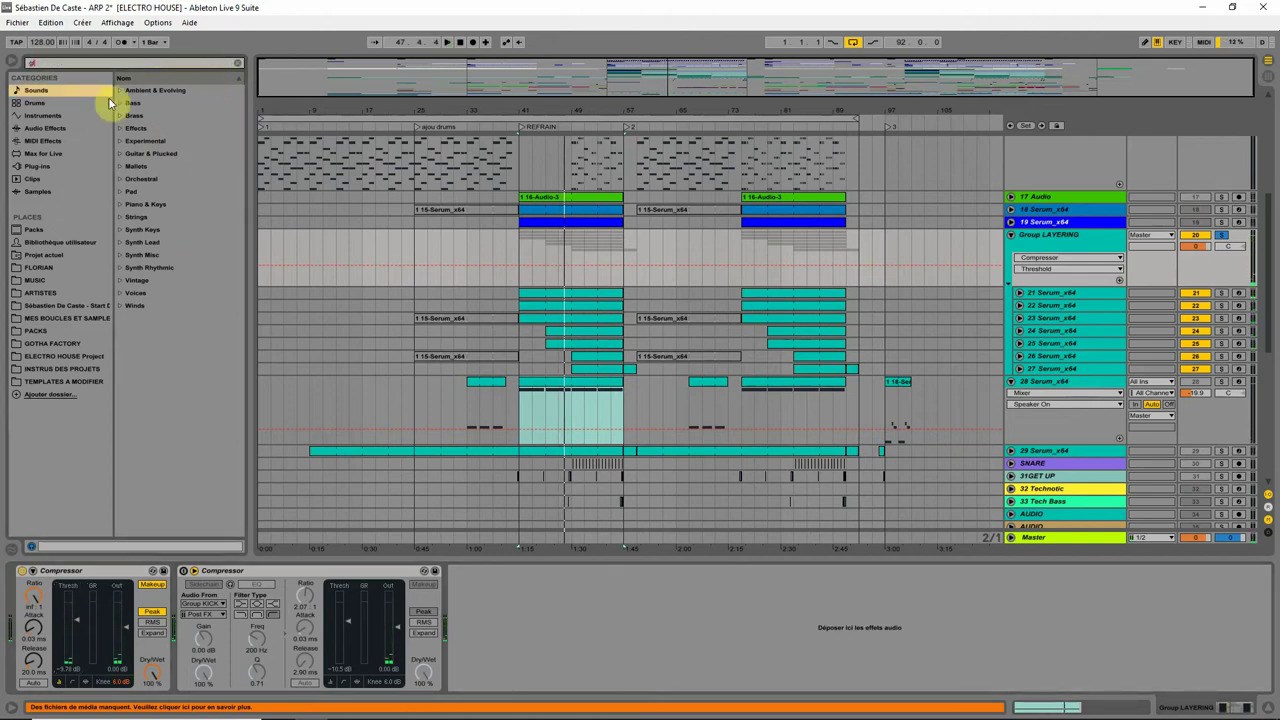
type("ue")
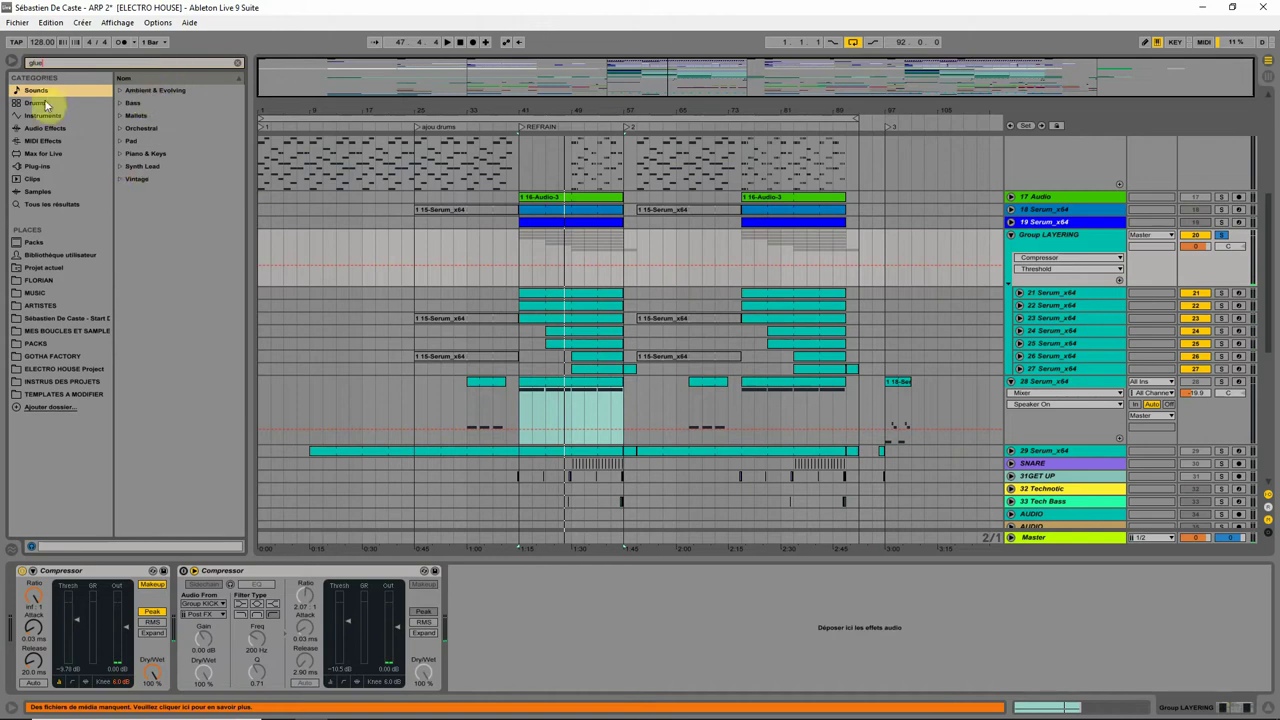
left_click(38, 204)
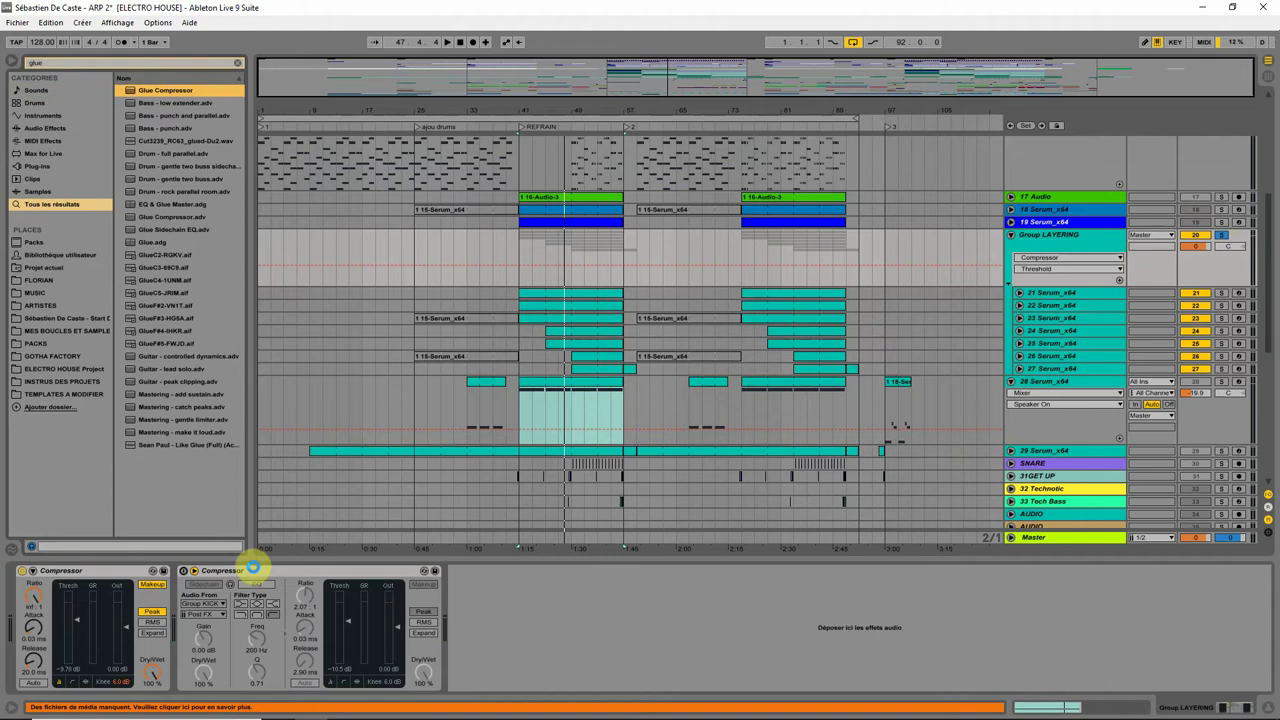
left_click_drag(253, 567, 254, 571)
left_click(272, 581)
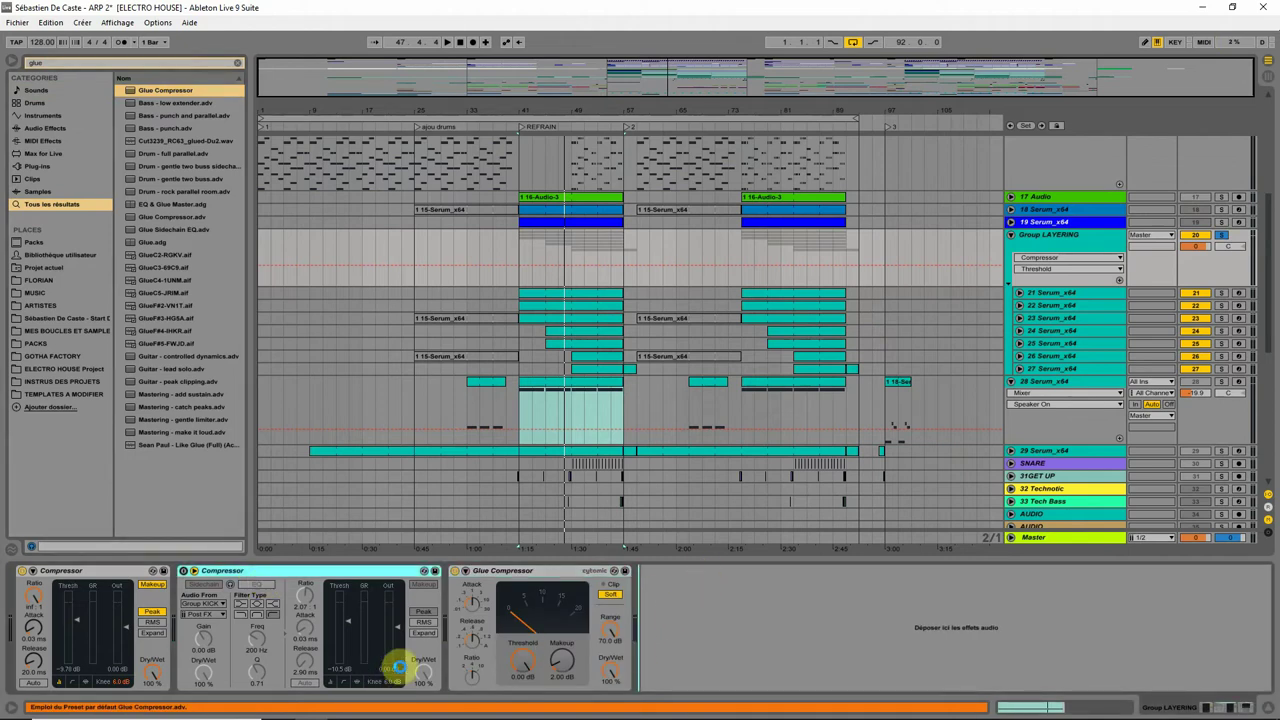
Place the Glue Compressor between the two Compressors on Group LAYERING and set its makeup to 1.43 dB during playback
key("ctrl+z")
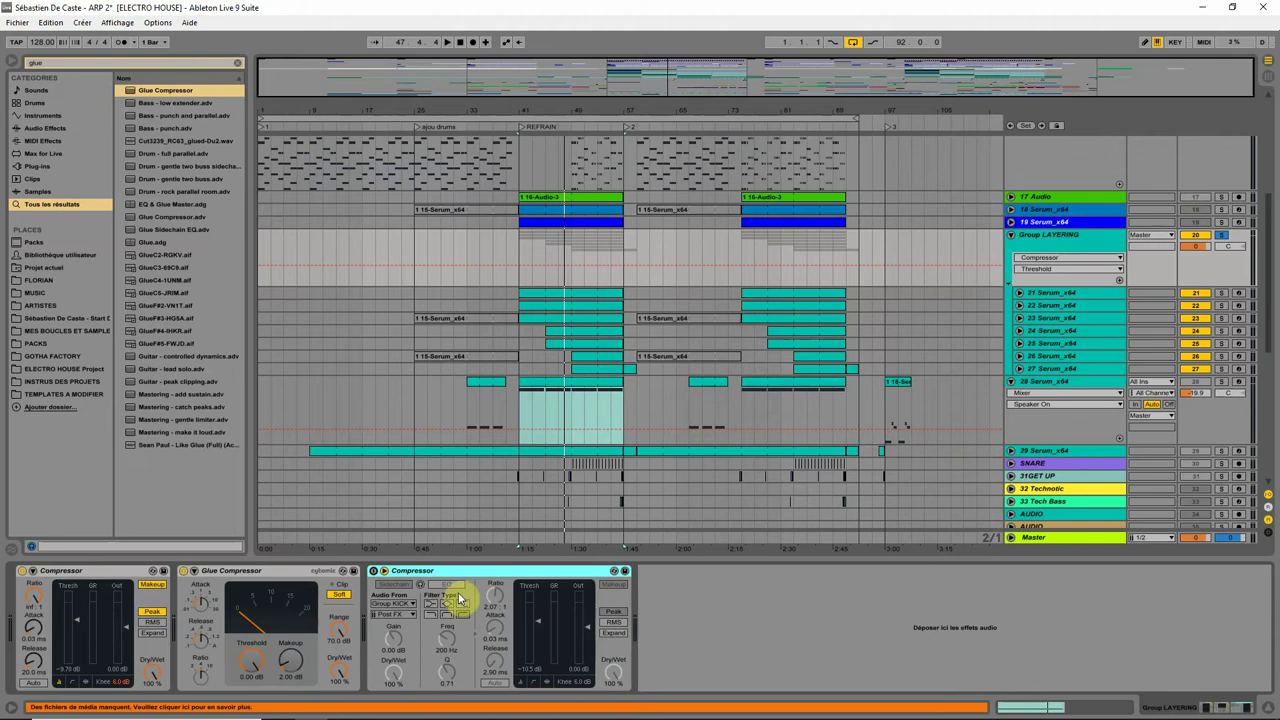
key("space")
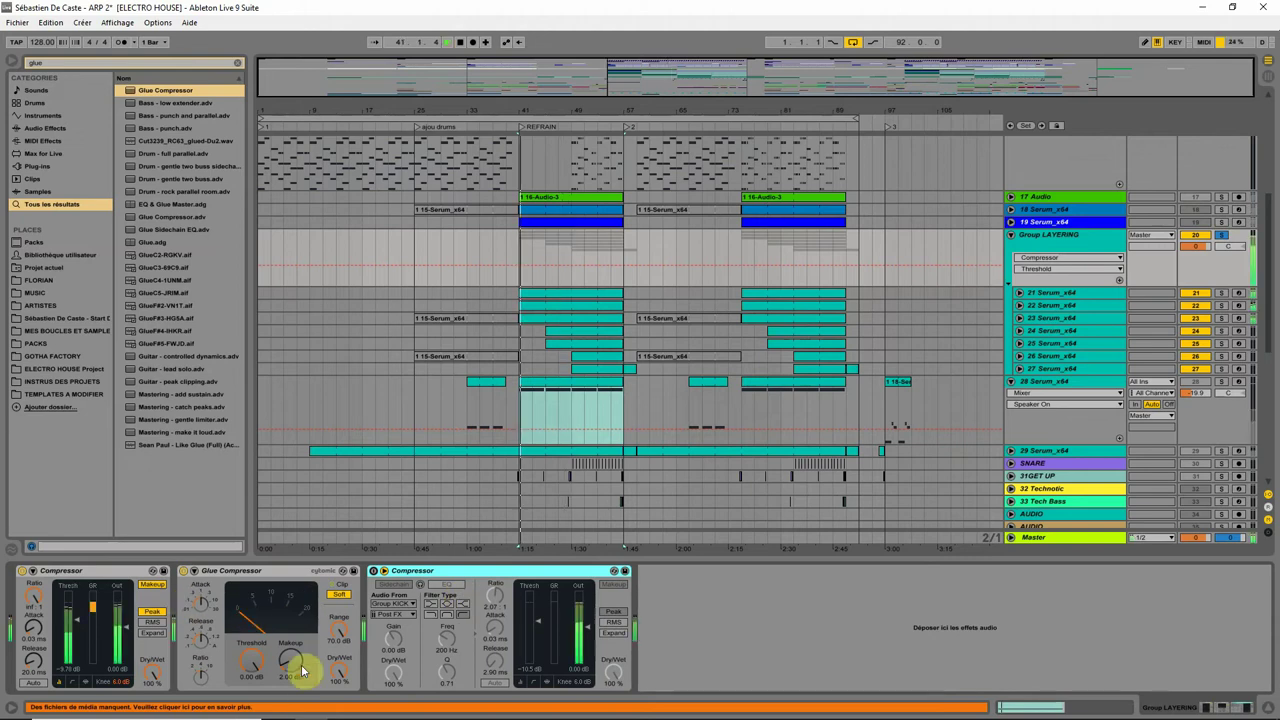
left_click(290, 661)
left_click_drag(290, 661, 290, 650)
key("space")
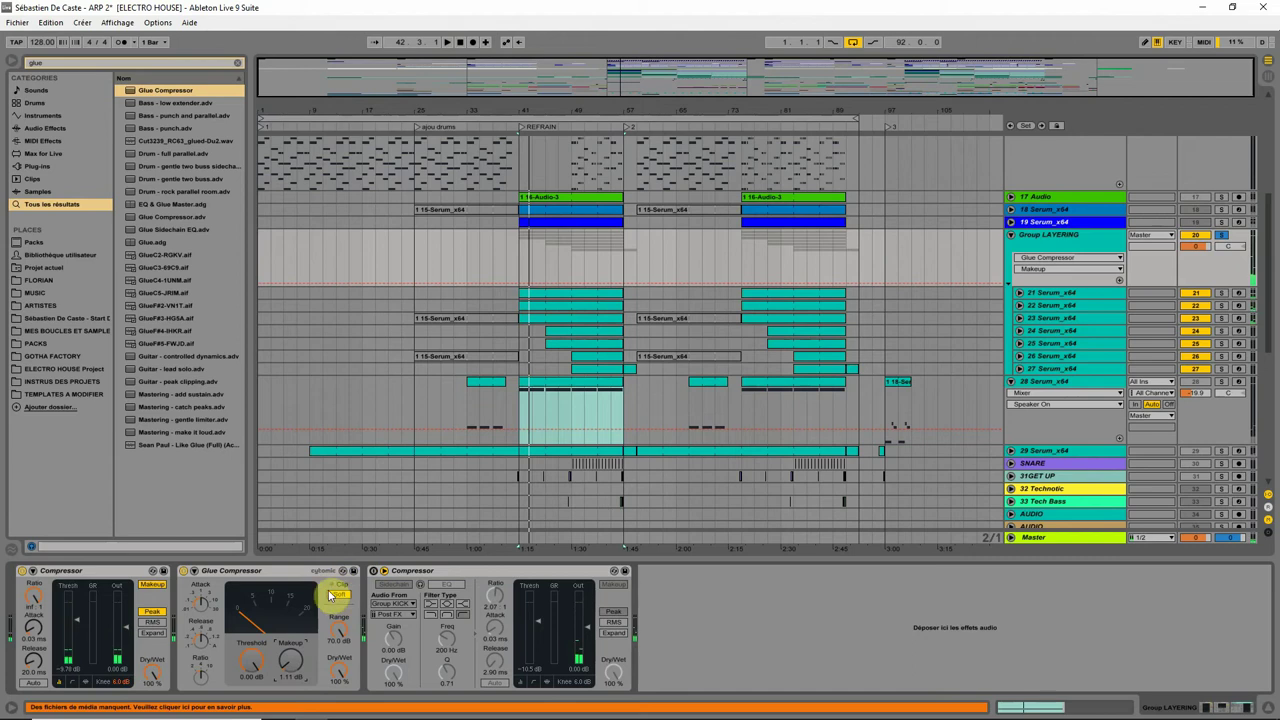
left_click(337, 596)
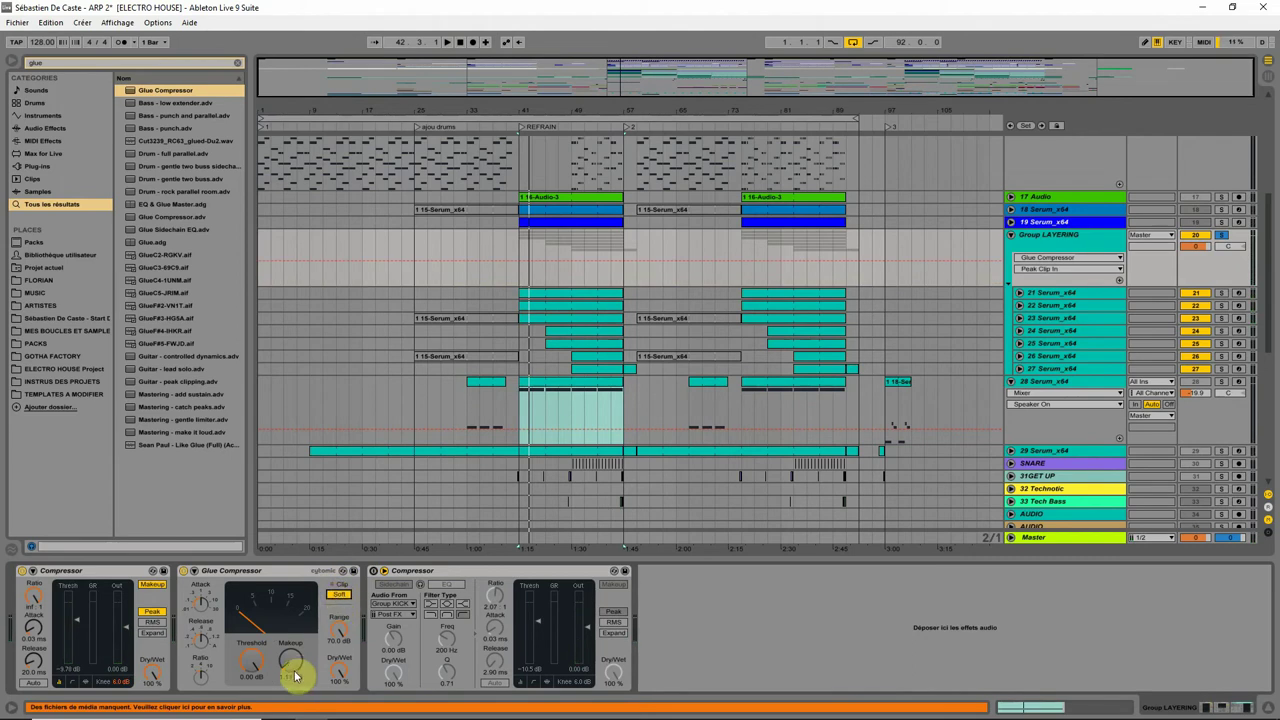
key("space")
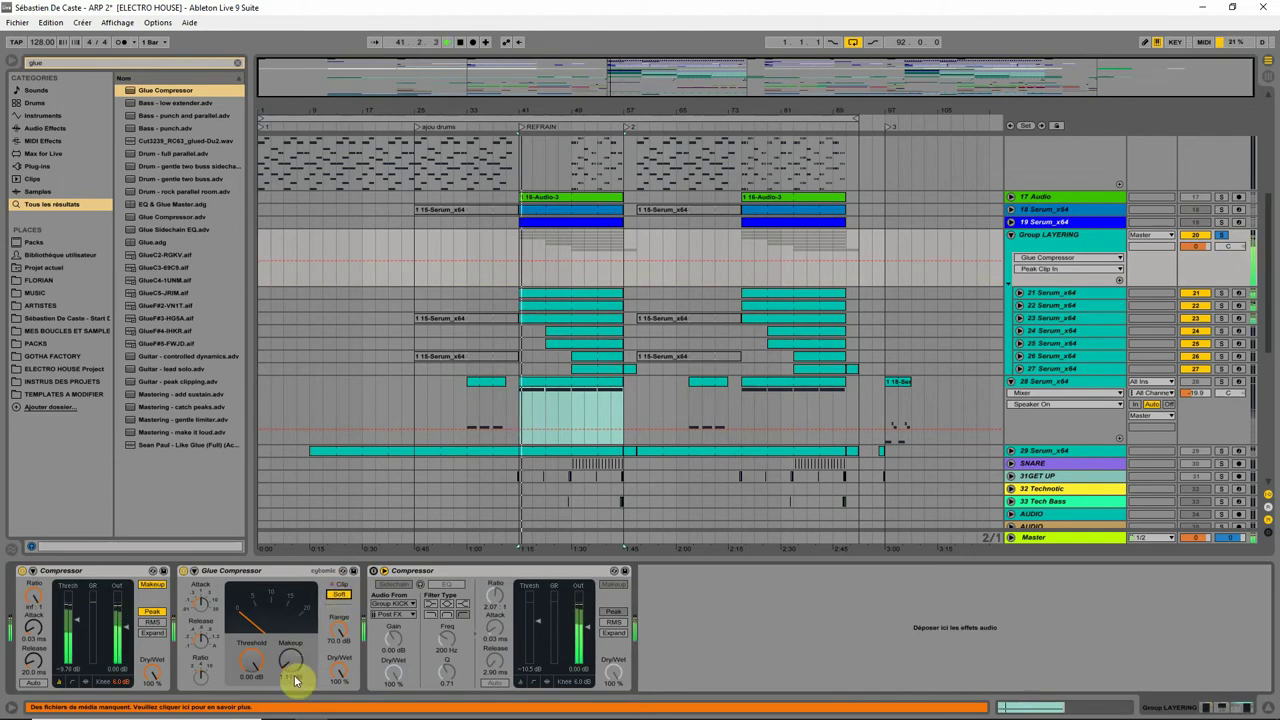
mouse_move(292, 676)
left_mouse_down()
mouse_move(292, 660)
mouse_move(292, 679)
left_mouse_up()
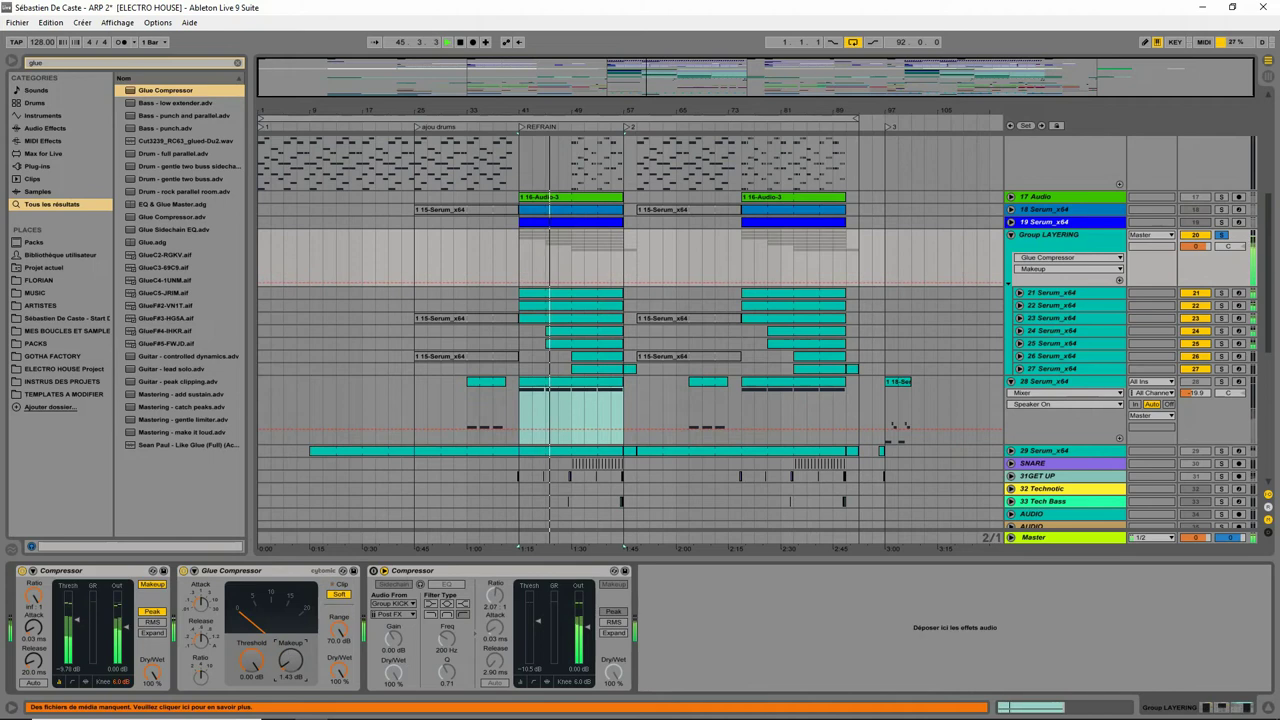
Unsolo Group LAYERING and audition the REFRAIN with its Glue Compressor and first Compressor bypassed
left_click(1221, 234)
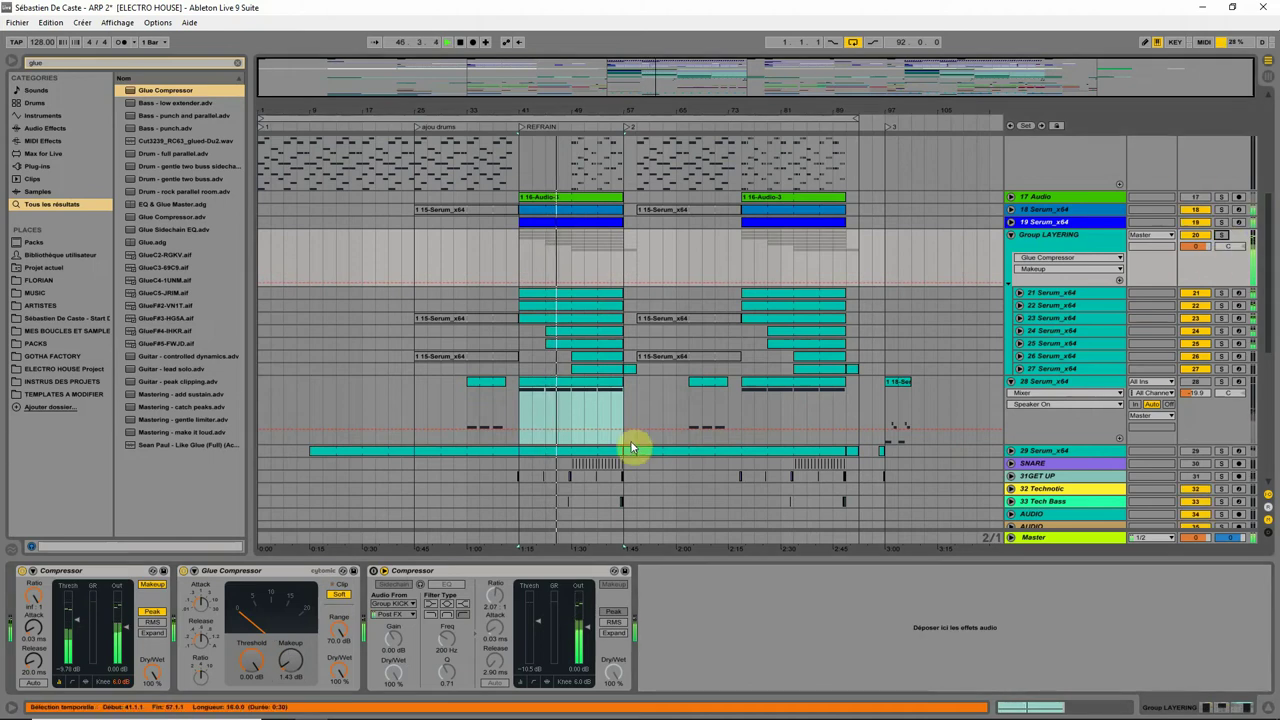
key("space")
left_click(186, 571)
left_click(22, 570)
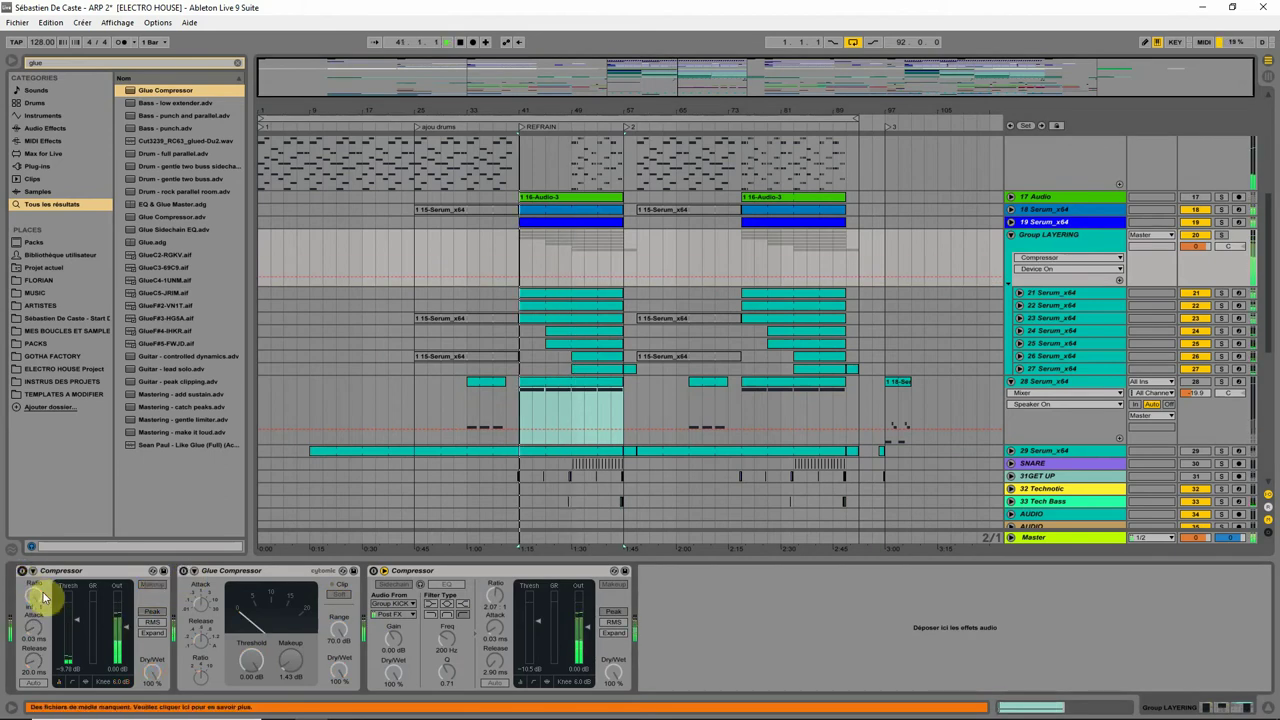
key("space")
Switch the first Compressor back on with a threshold of -12.3 dB and re-enable the Glue Compressor
left_click(22, 570)
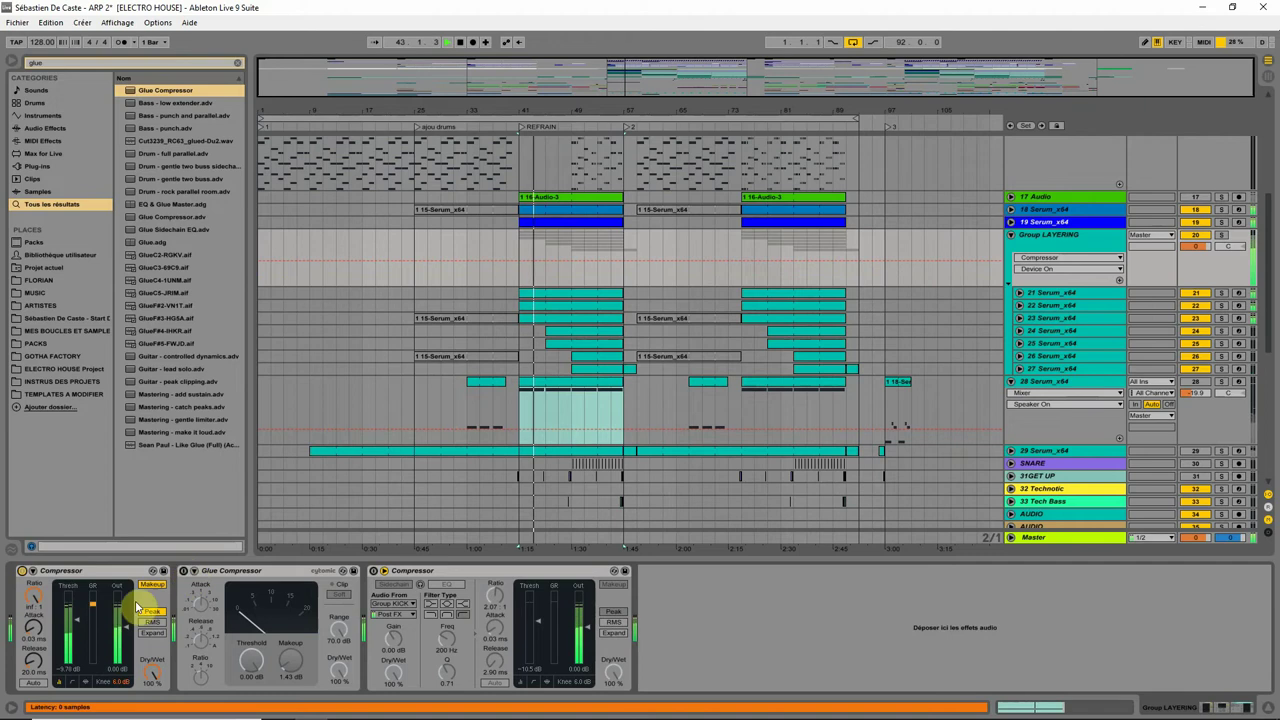
left_click_drag(76, 621, 76, 626)
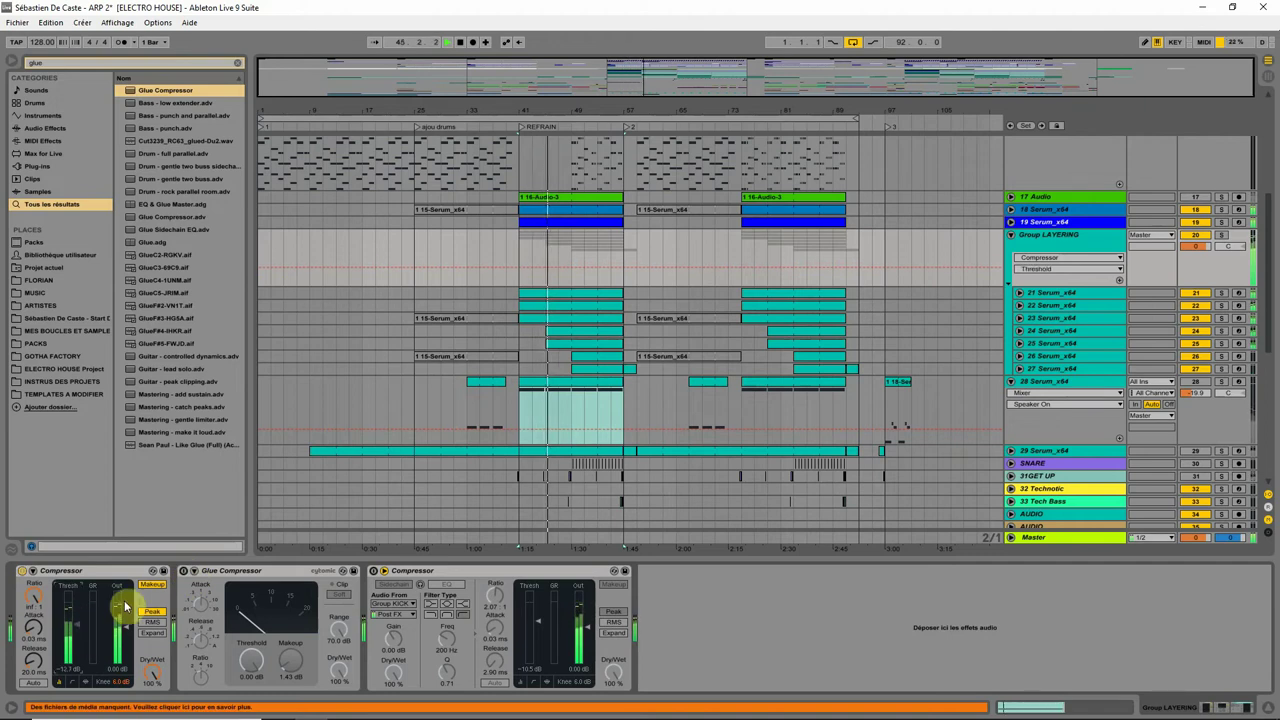
left_click(186, 571)
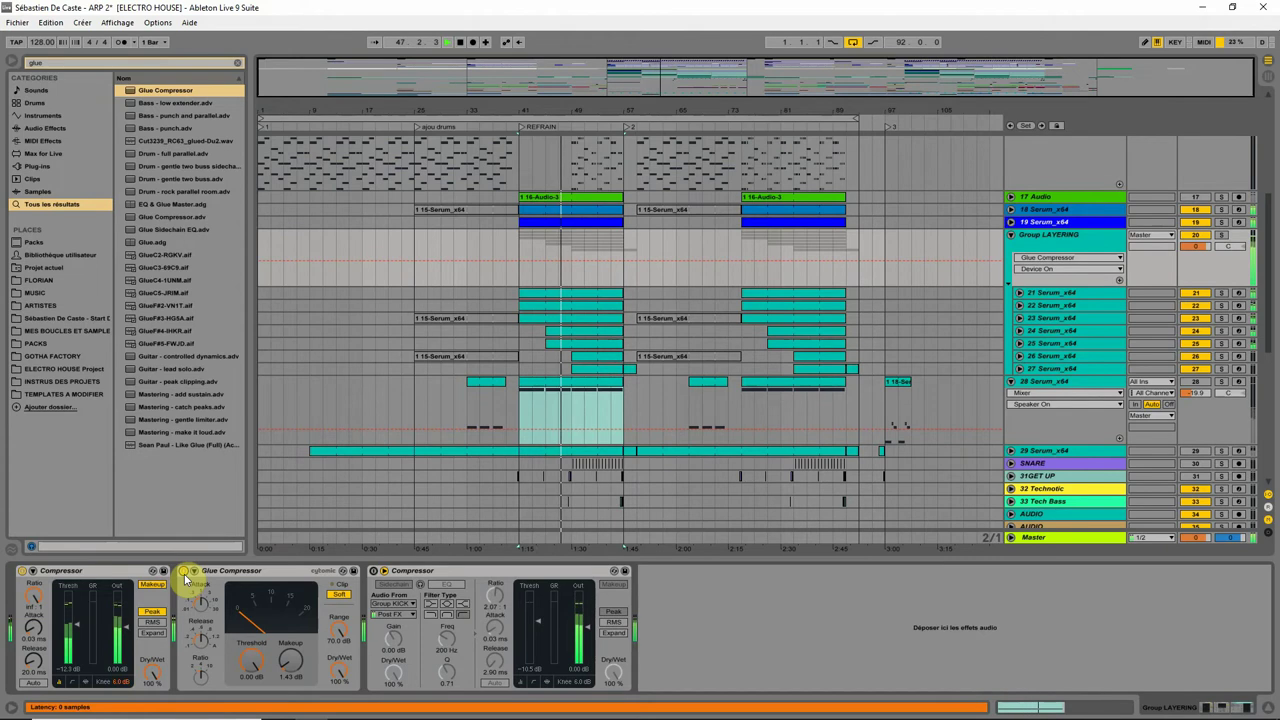
Enable the sidechained Compressor on Group LAYERING with an attack of 0.01 ms, a release of 1.00 ms and automatic release
left_click(374, 571)
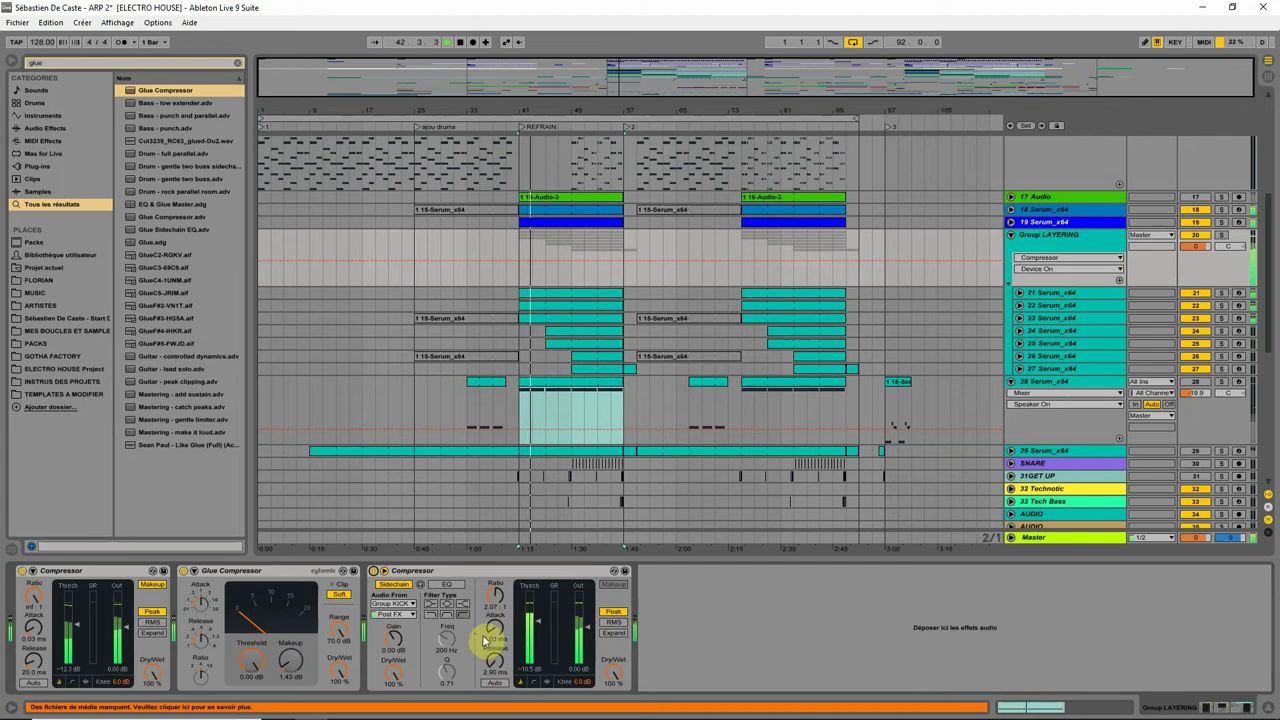
left_click(495, 620)
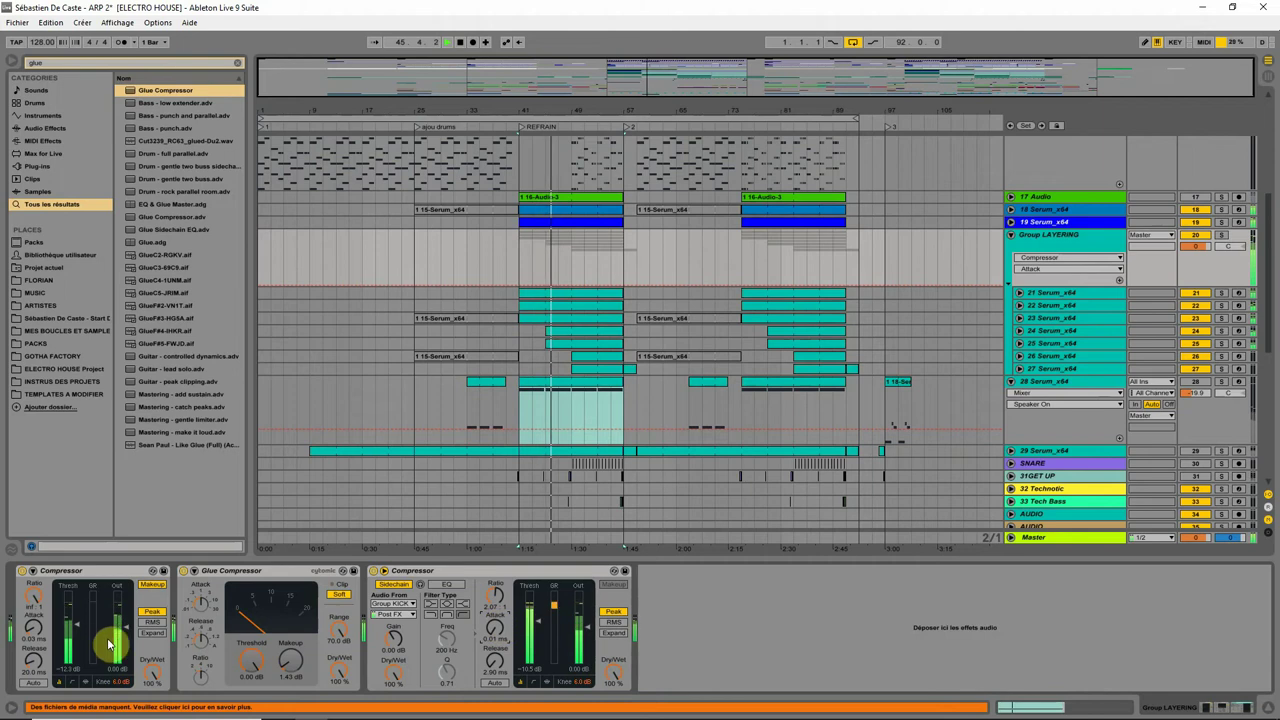
left_click(374, 571)
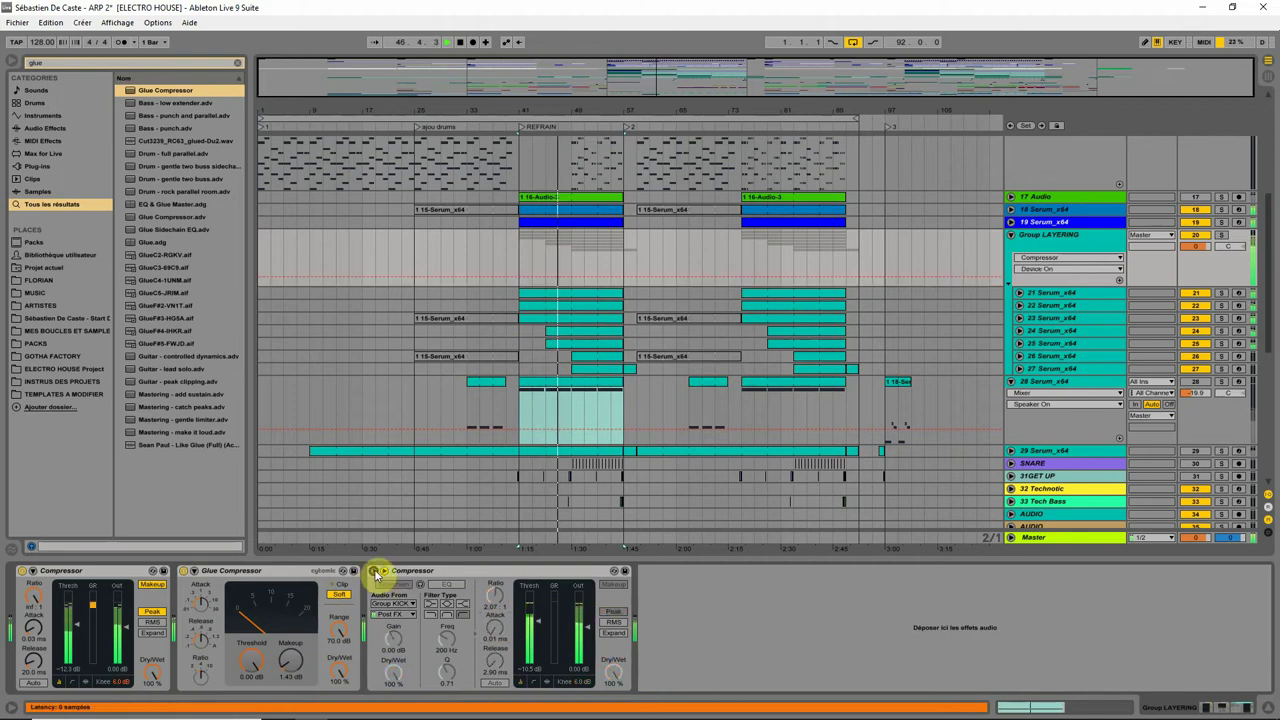
left_click_drag(493, 663, 492, 686)
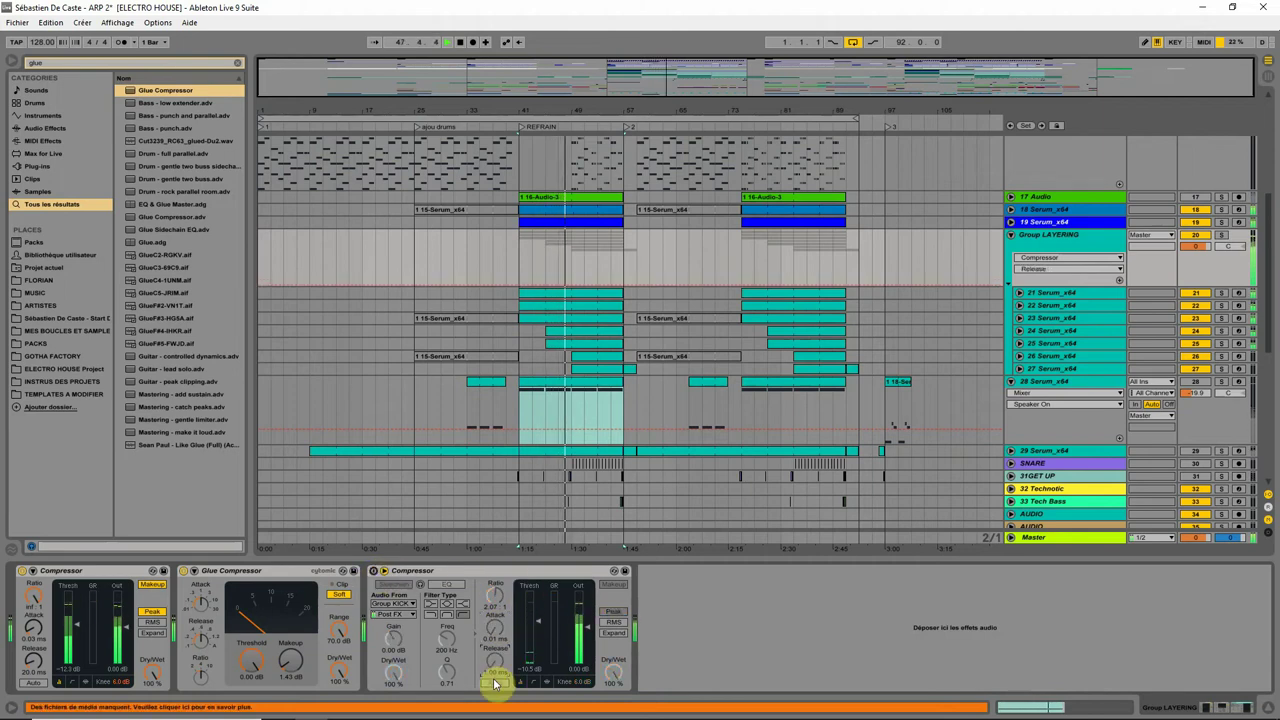
left_click(374, 571)
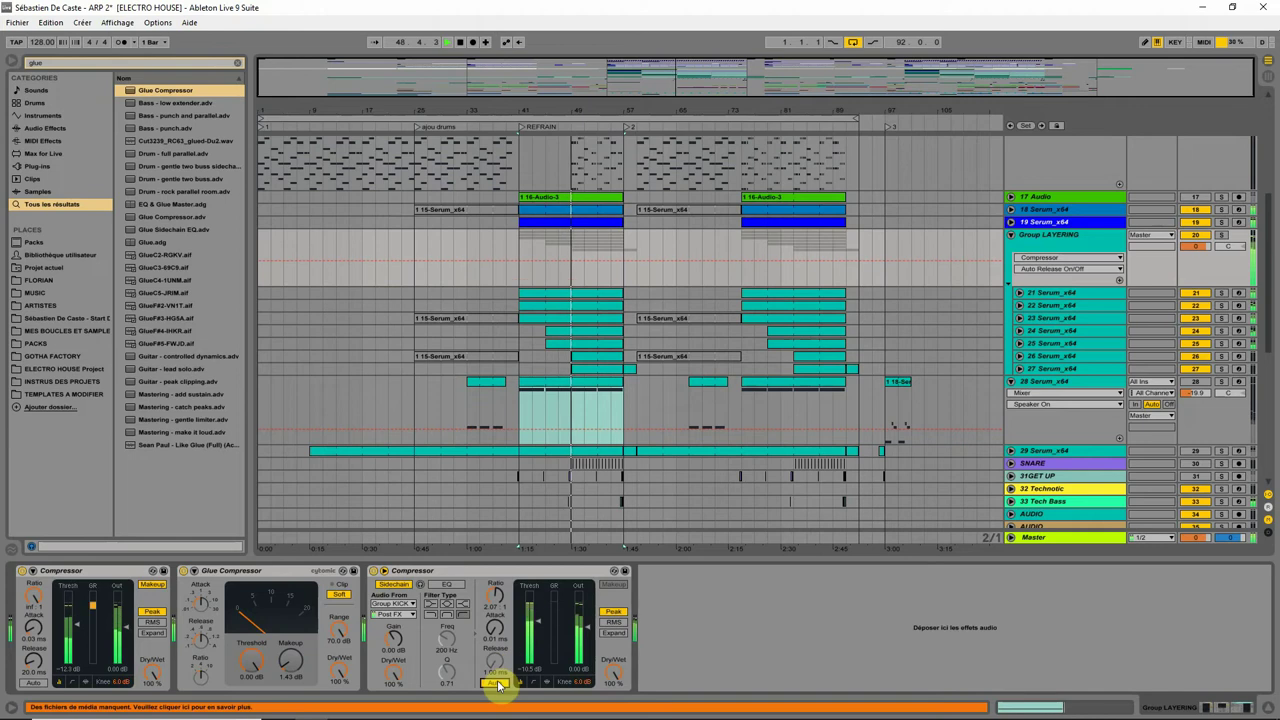
Set the sidechained Compressor's threshold to -5.74 dB and its ratio to 2.00 while replaying the REFRAIN
key("space")
key("space")
left_click_drag(543, 620, 543, 616)
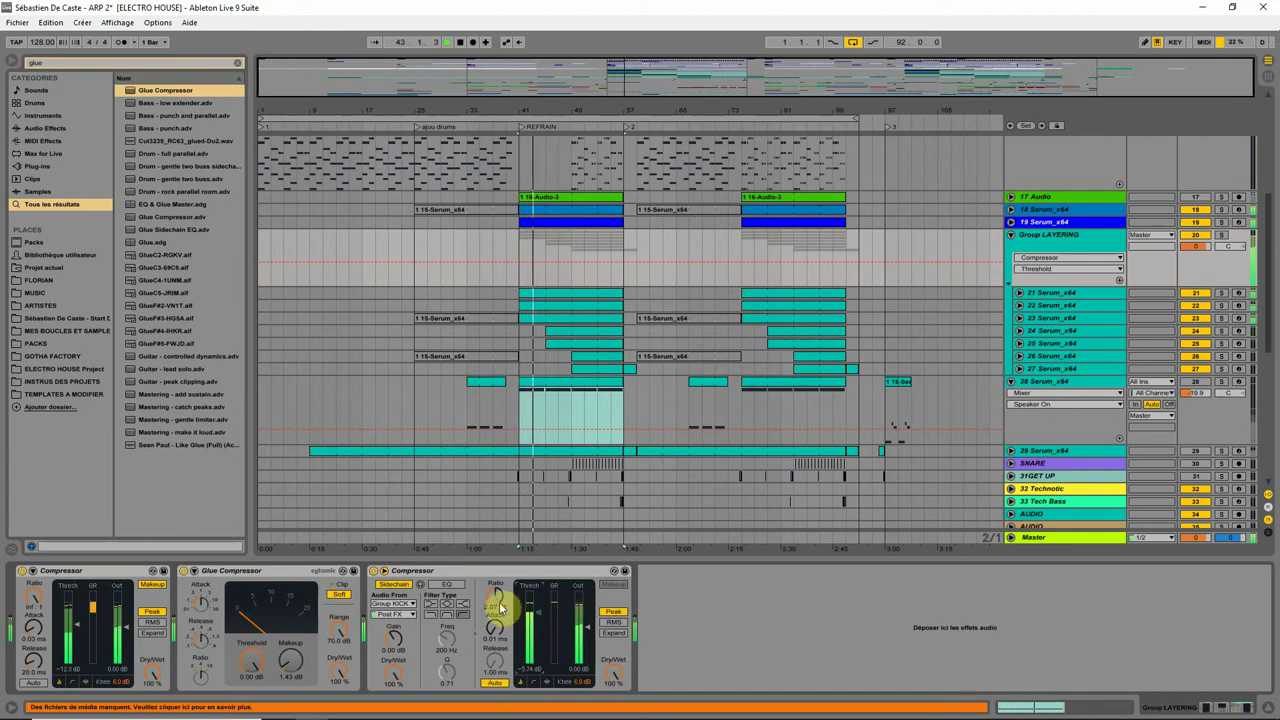
left_click(495, 597)
left_click(495, 643)
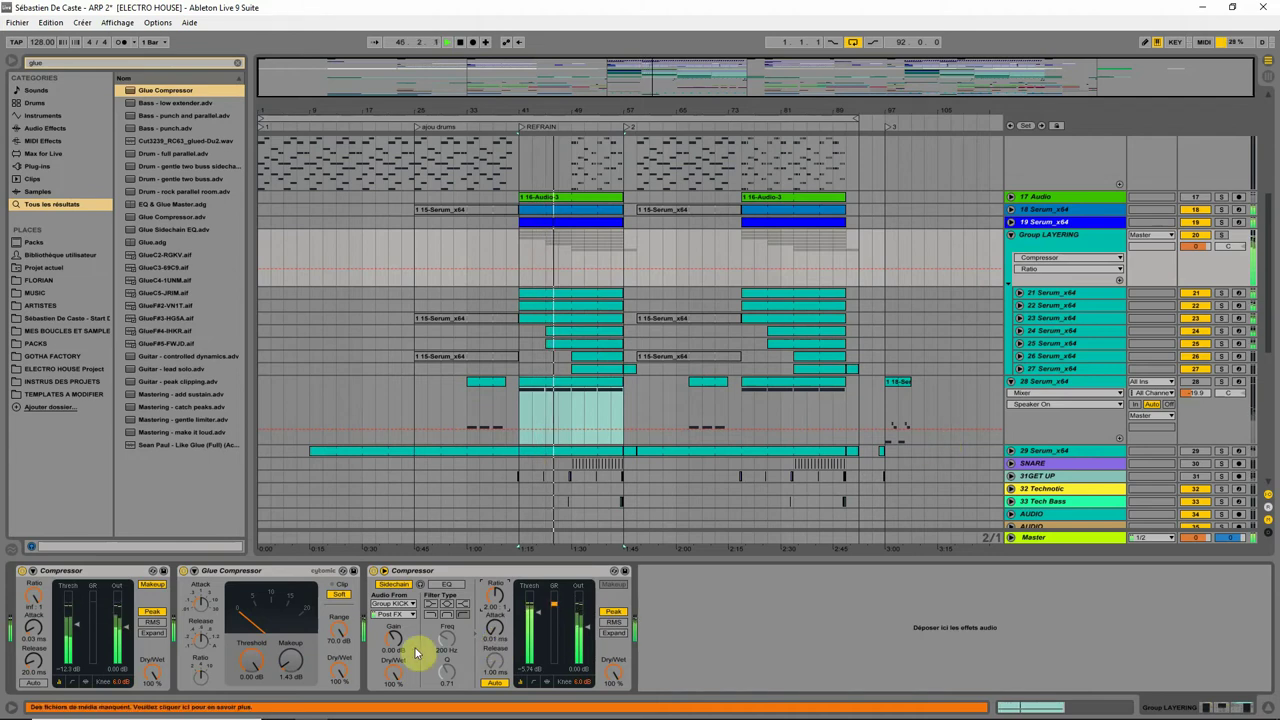
Display Group KICK's devices and compare Group KICK and Group LAYERING by soloing each during playback
scroll(817, 370, "up", 10)
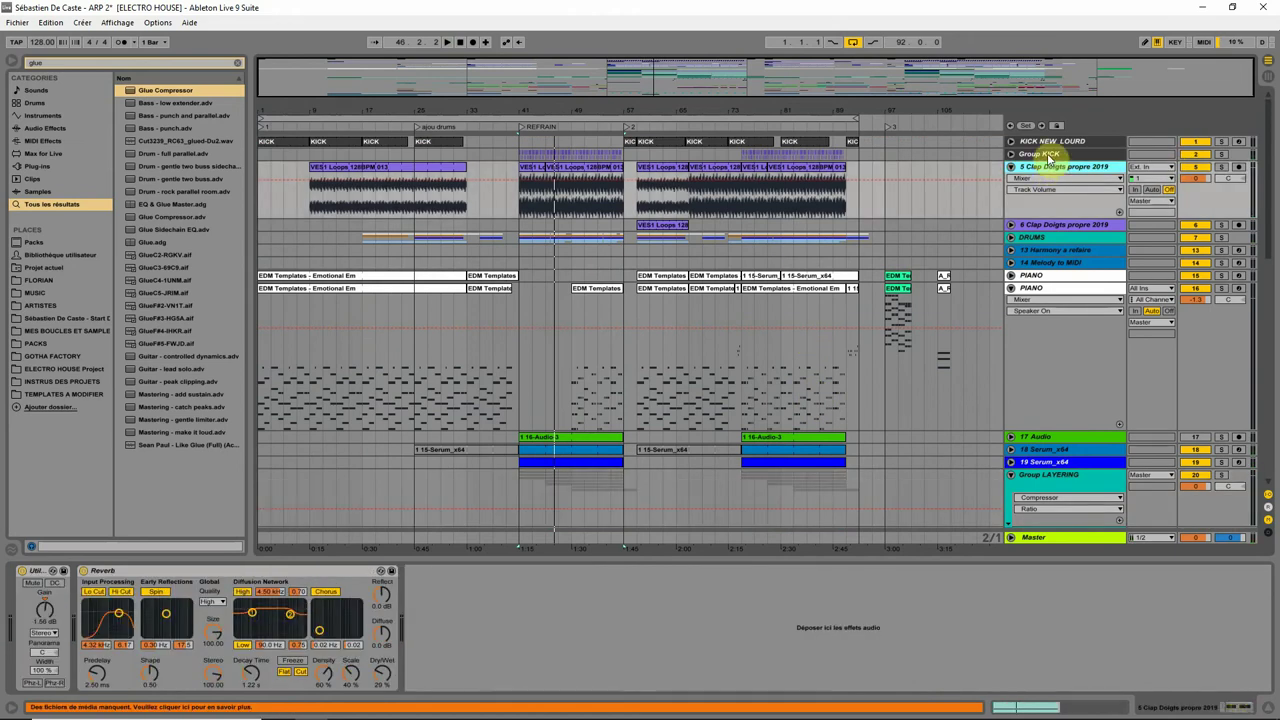
left_click(1048, 155)
key("space")
left_click(1222, 155)
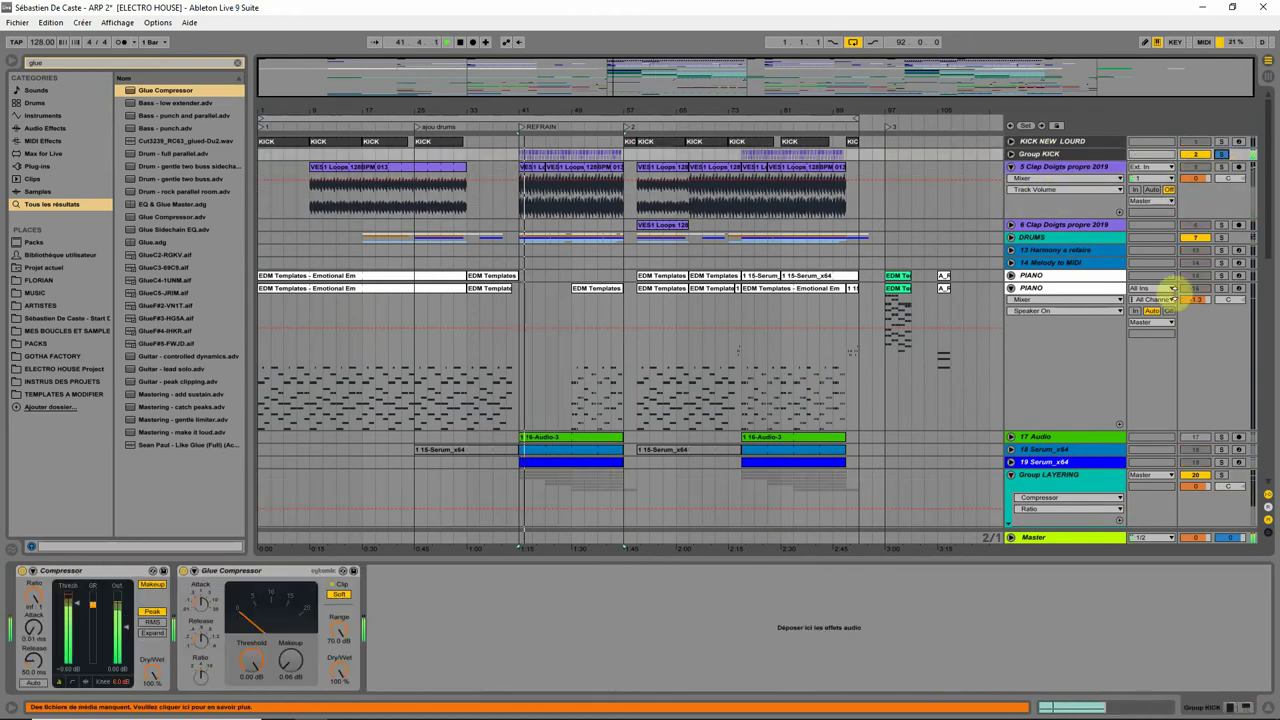
scroll(1178, 380, "down", 4)
left_click(1221, 368)
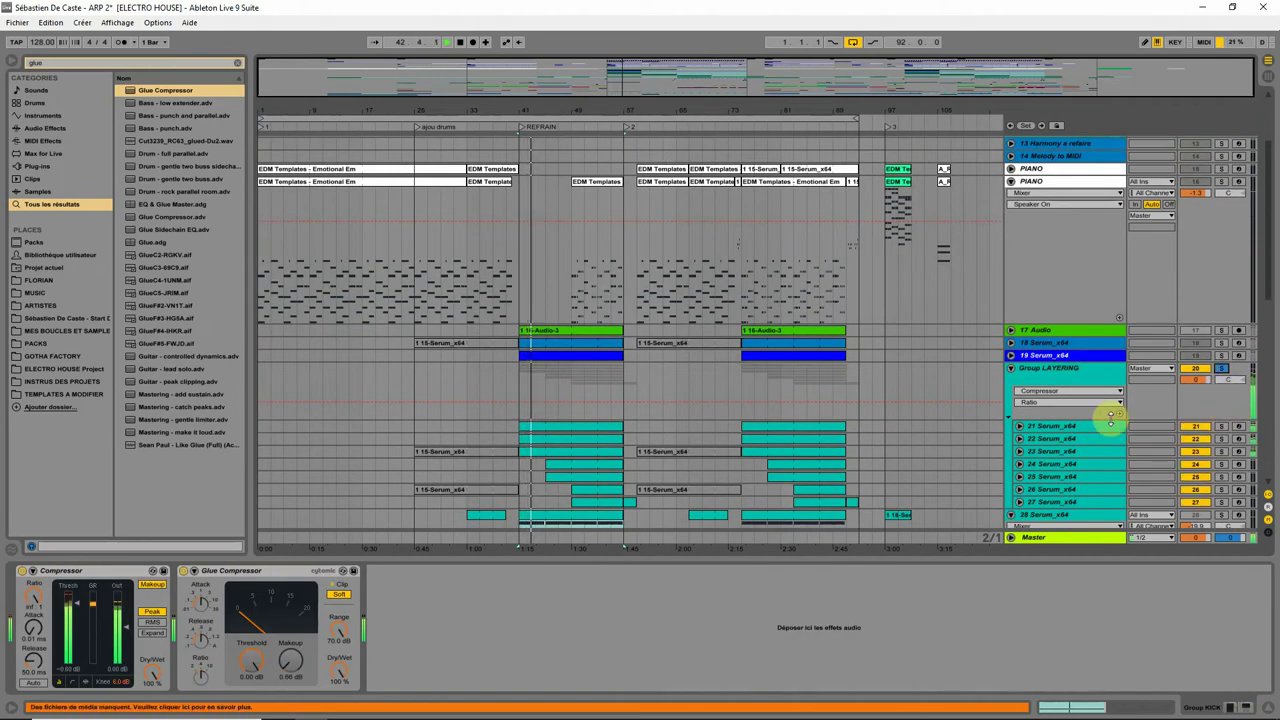
Solo the 23 Serum_x64 track inside Group LAYERING and display its devices
scroll(651, 414, "down", 8)
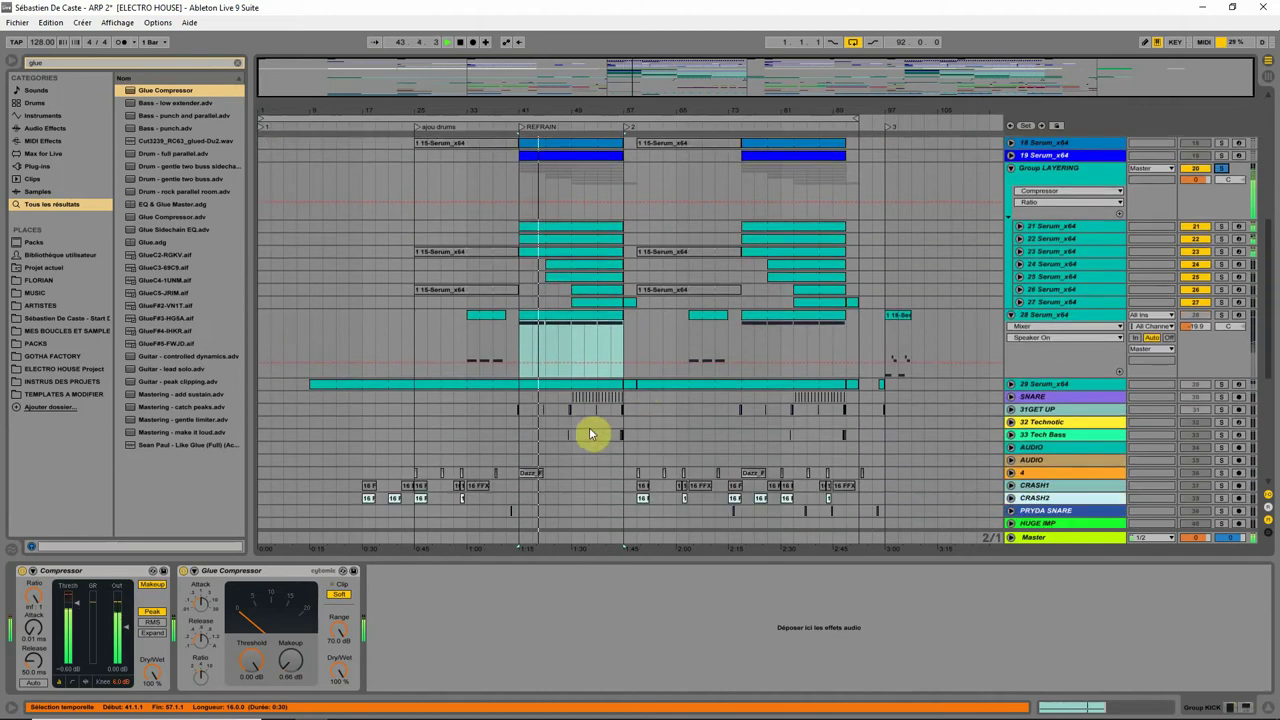
left_click(1222, 252)
left_click(540, 248)
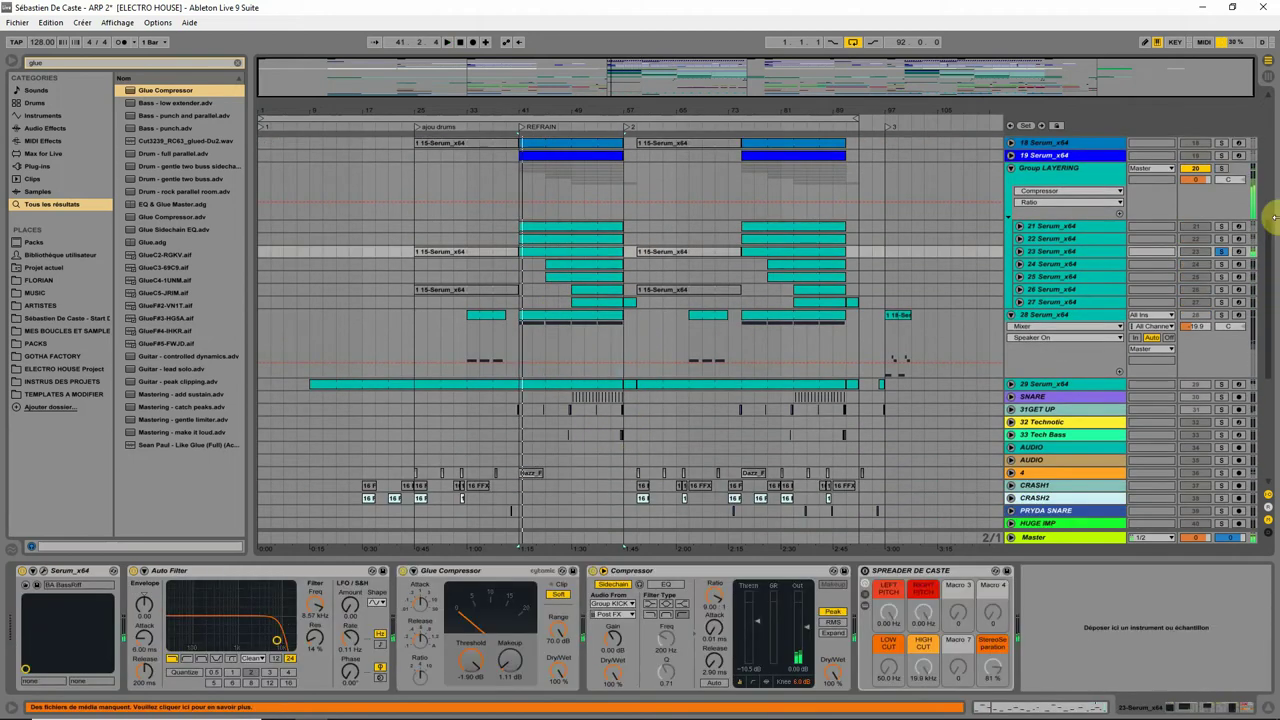
Unfold the soloed 22 Serum_x64 track, end its solo and lower its track volume to -15.5 dB
left_click(1019, 239)
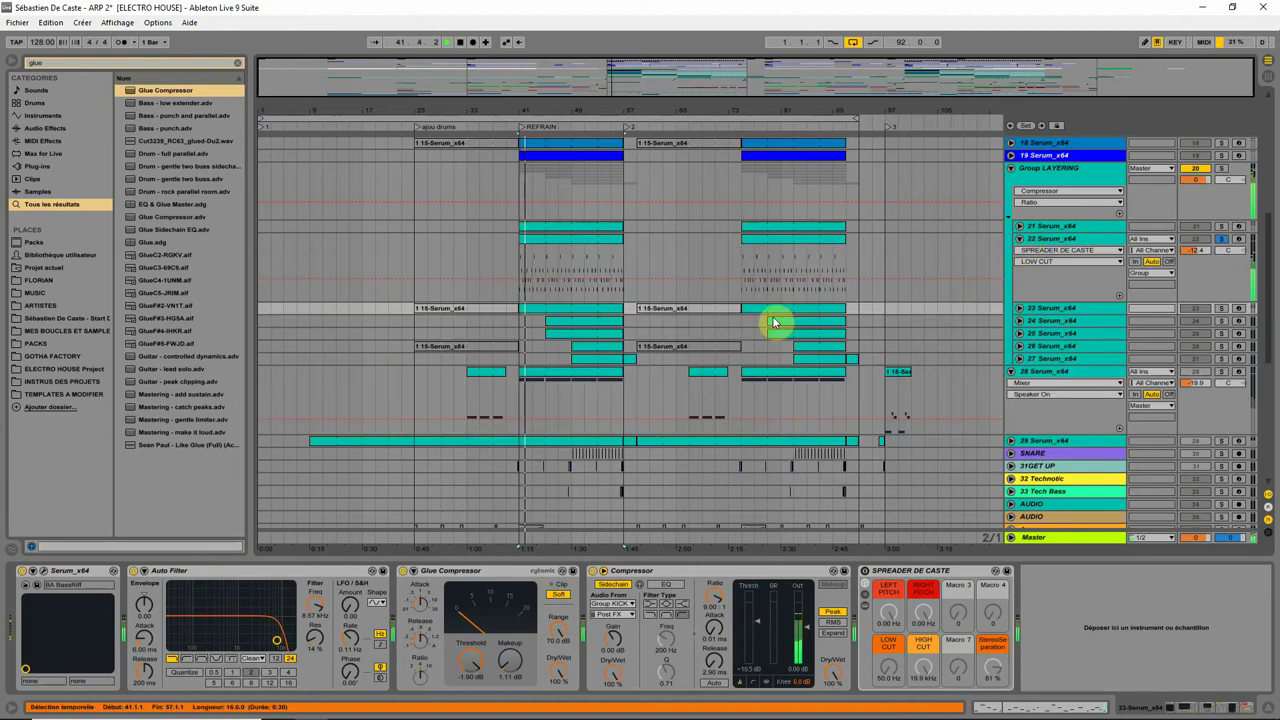
left_click(1082, 242)
left_click(1197, 249)
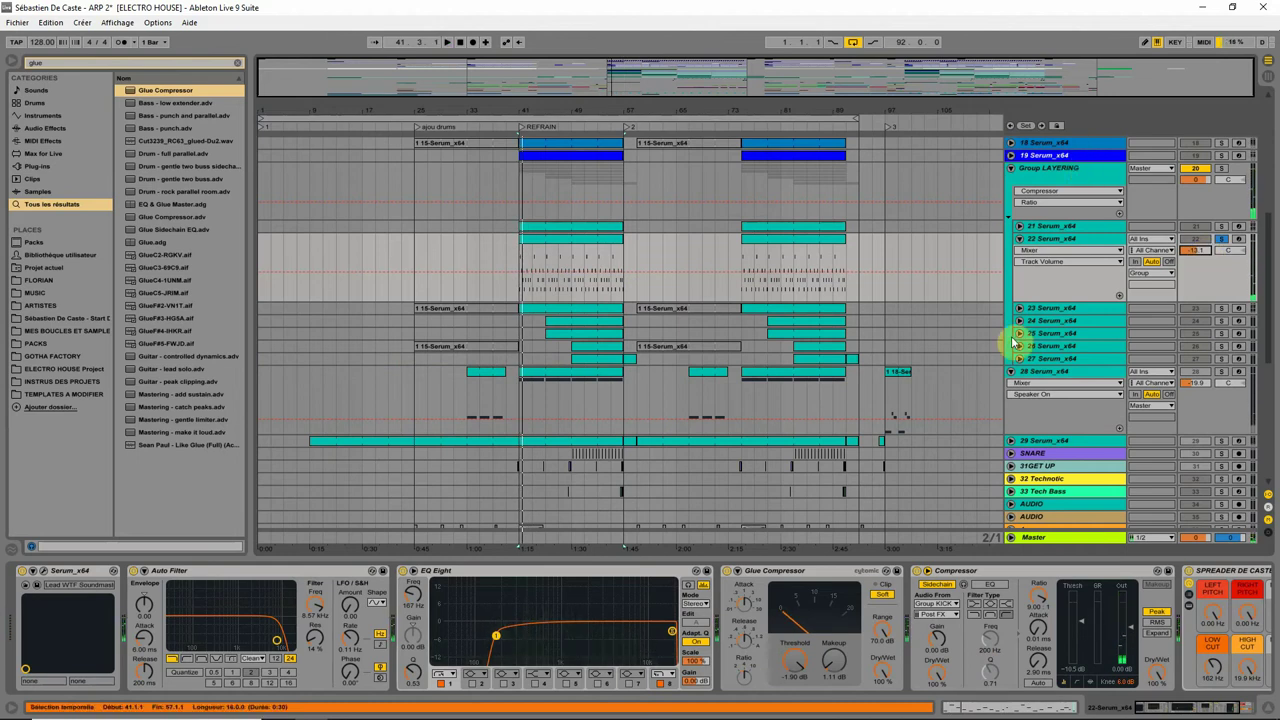
left_click(1221, 240)
left_click_drag(1195, 250, 1196, 257)
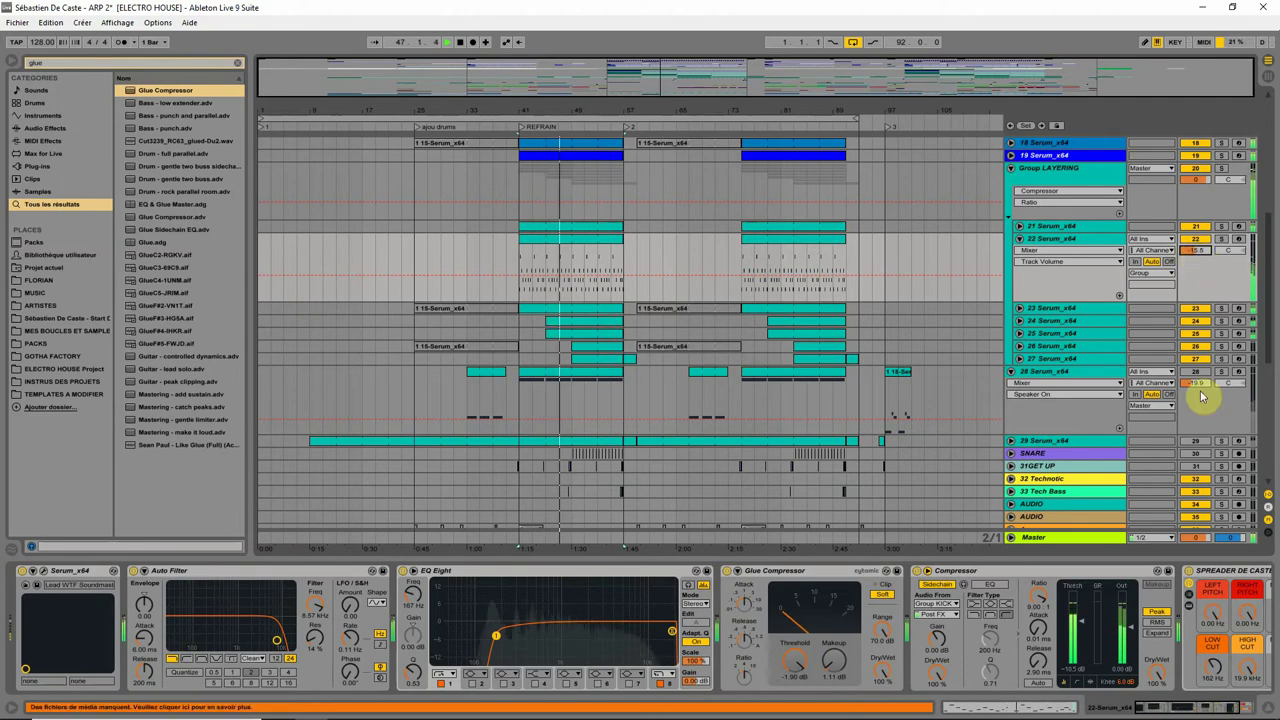
Unfold the 23 Serum_x64 track to check its track volume while the REFRAIN plays
left_click(1021, 309)
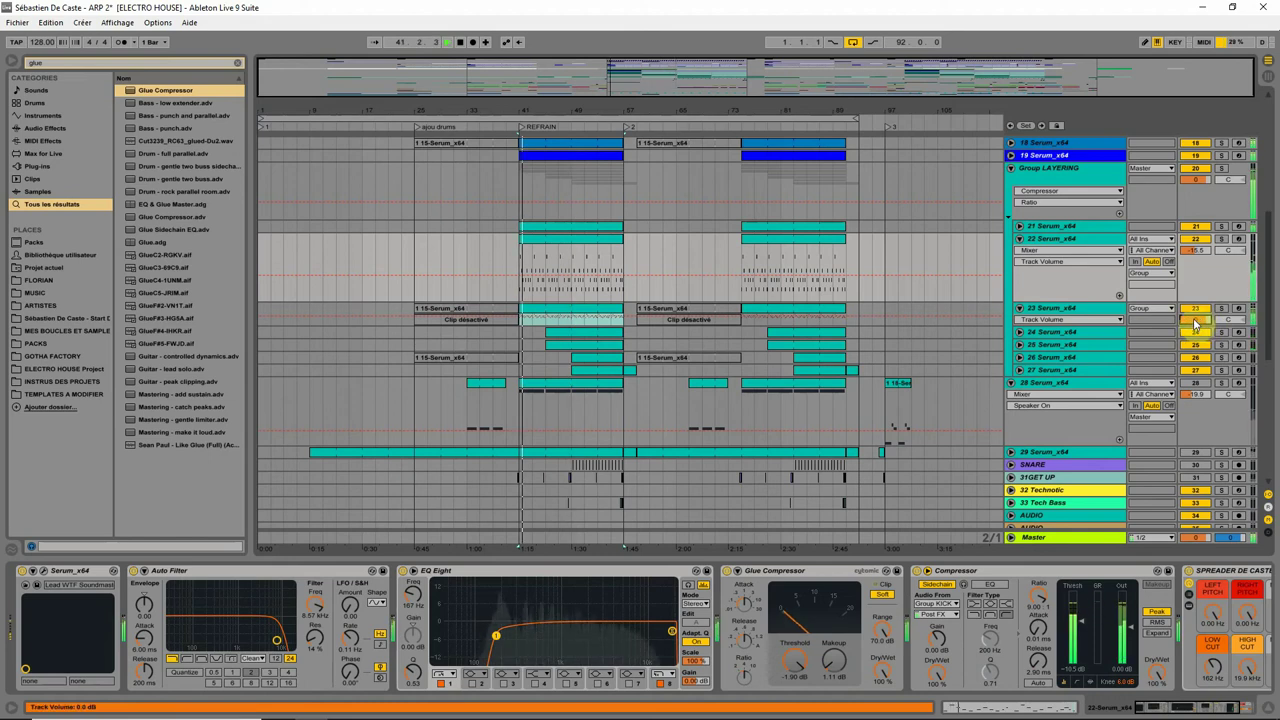
left_click(1105, 299)
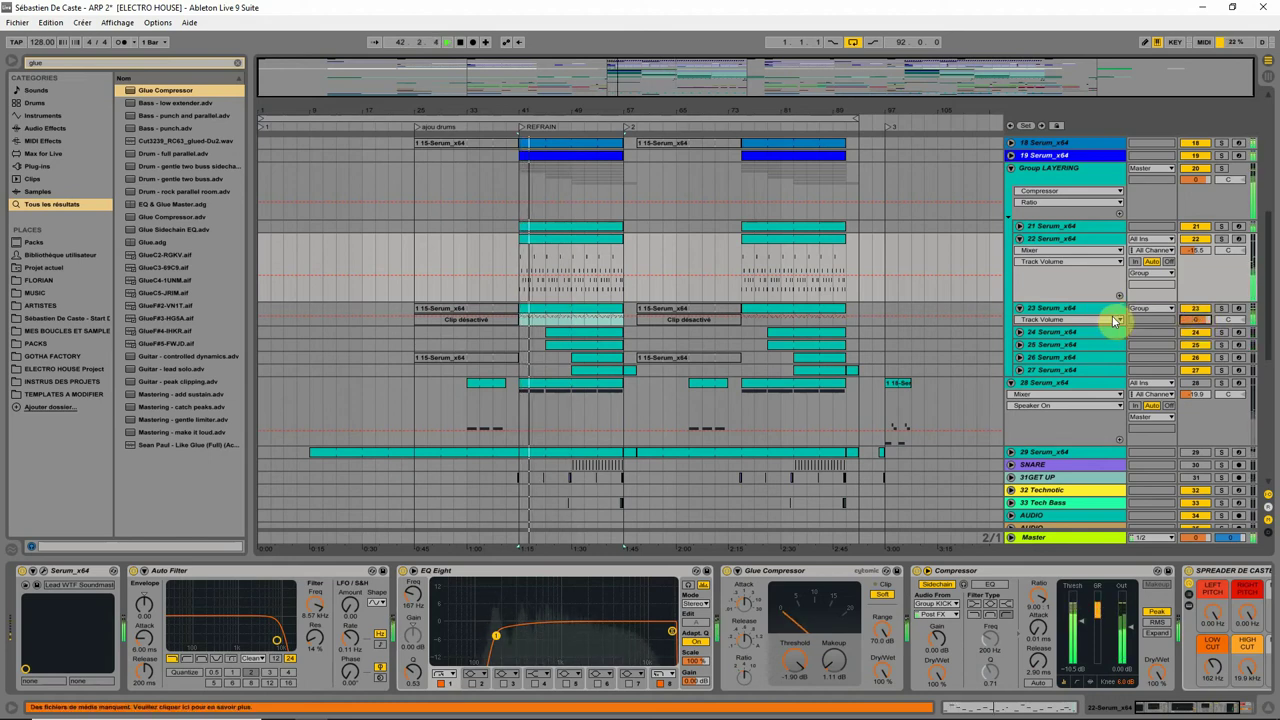
left_click(1103, 318)
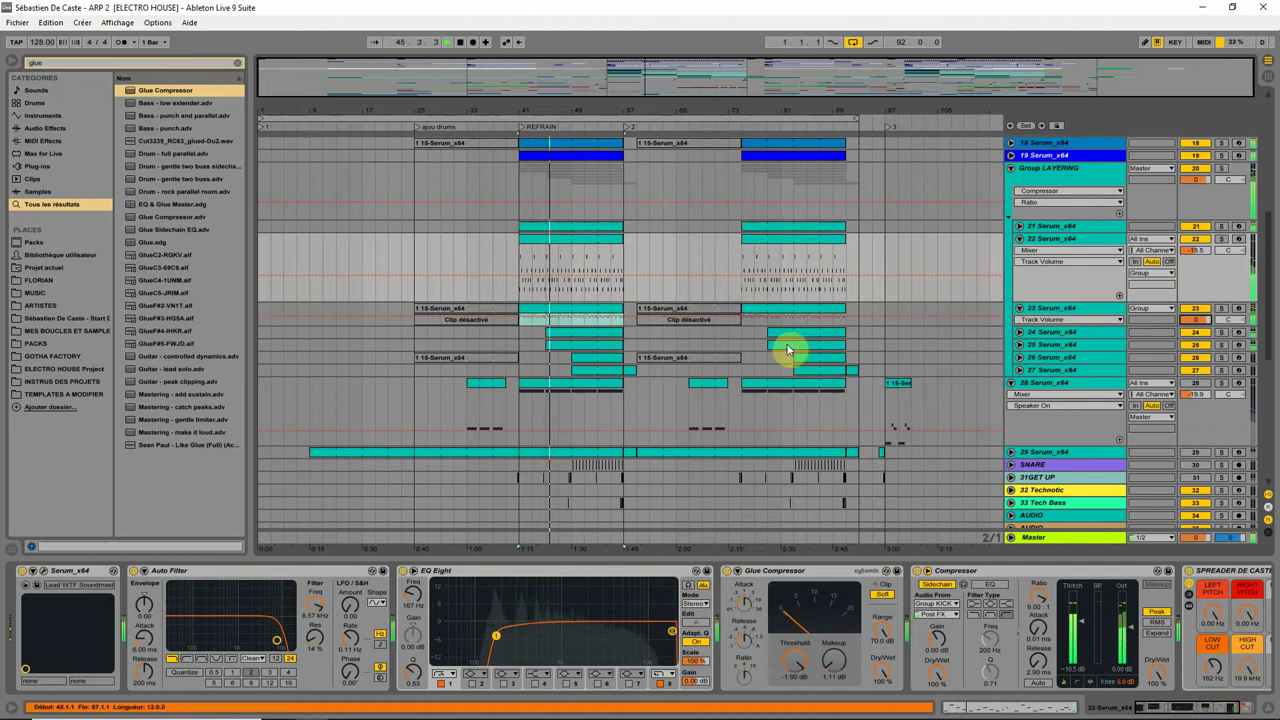
Unfold the 25 Serum_x64 track and set its track volume to -21.0 dB
left_click(1196, 345)
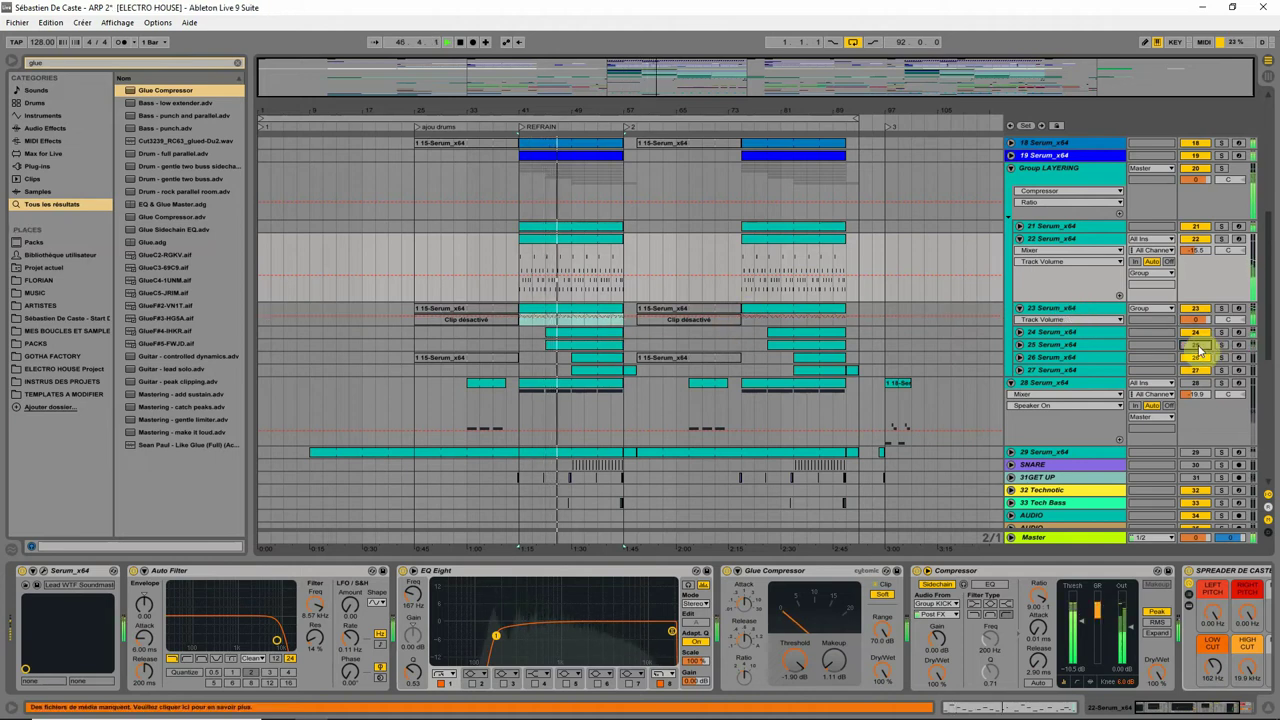
left_click(1020, 345)
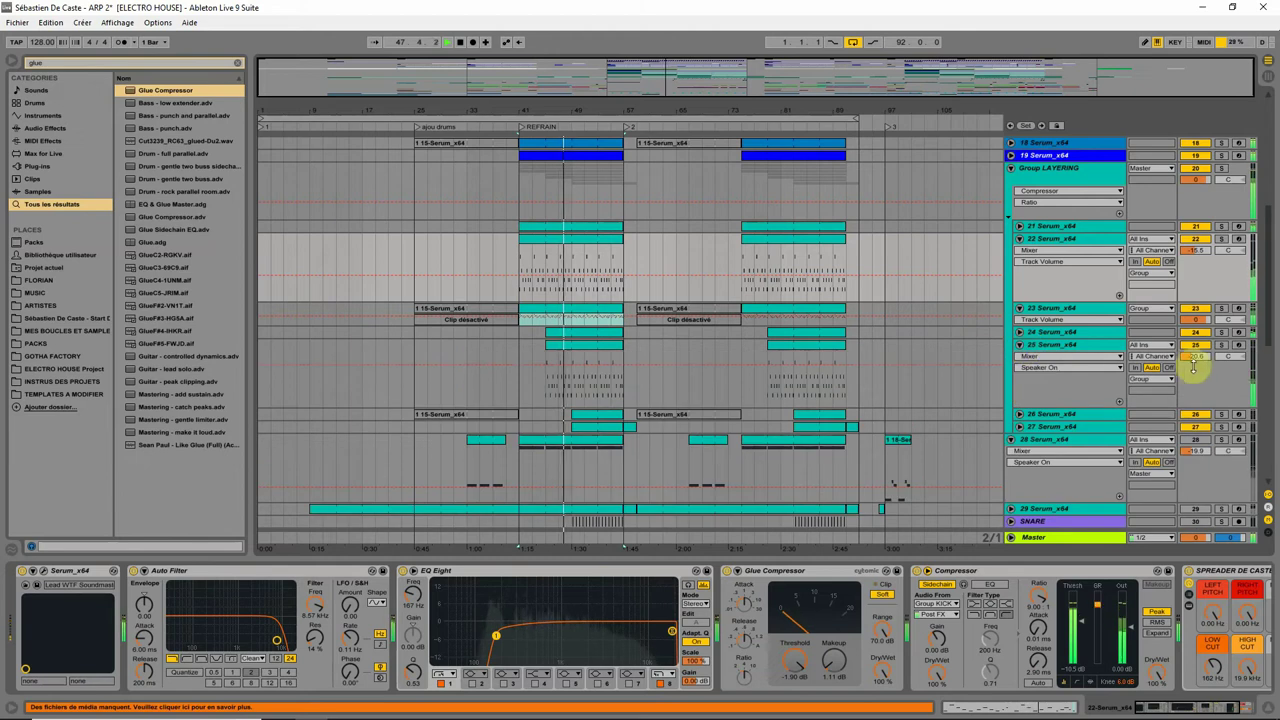
left_click(566, 366)
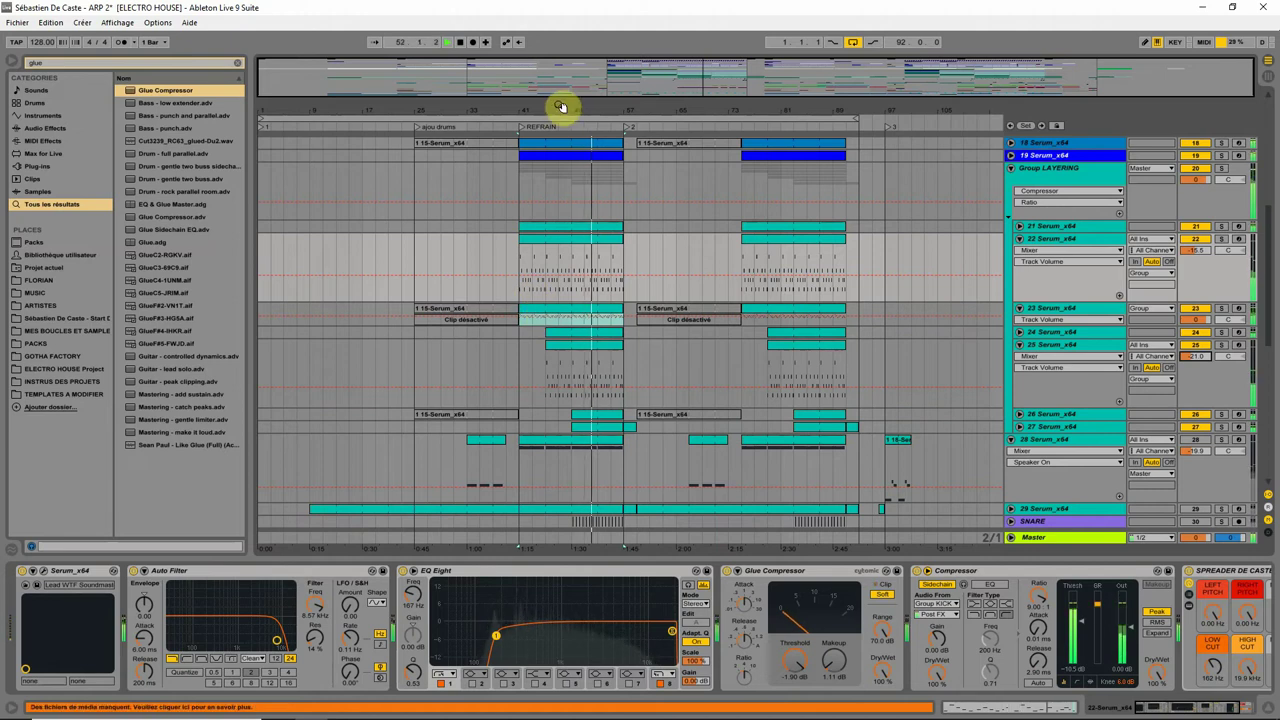
Extend the start of the REFRAIN's EDM Templates - Emotional Em clip on the unfolded PIANO track back to bar 47
left_click_drag(562, 108, 654, 346)
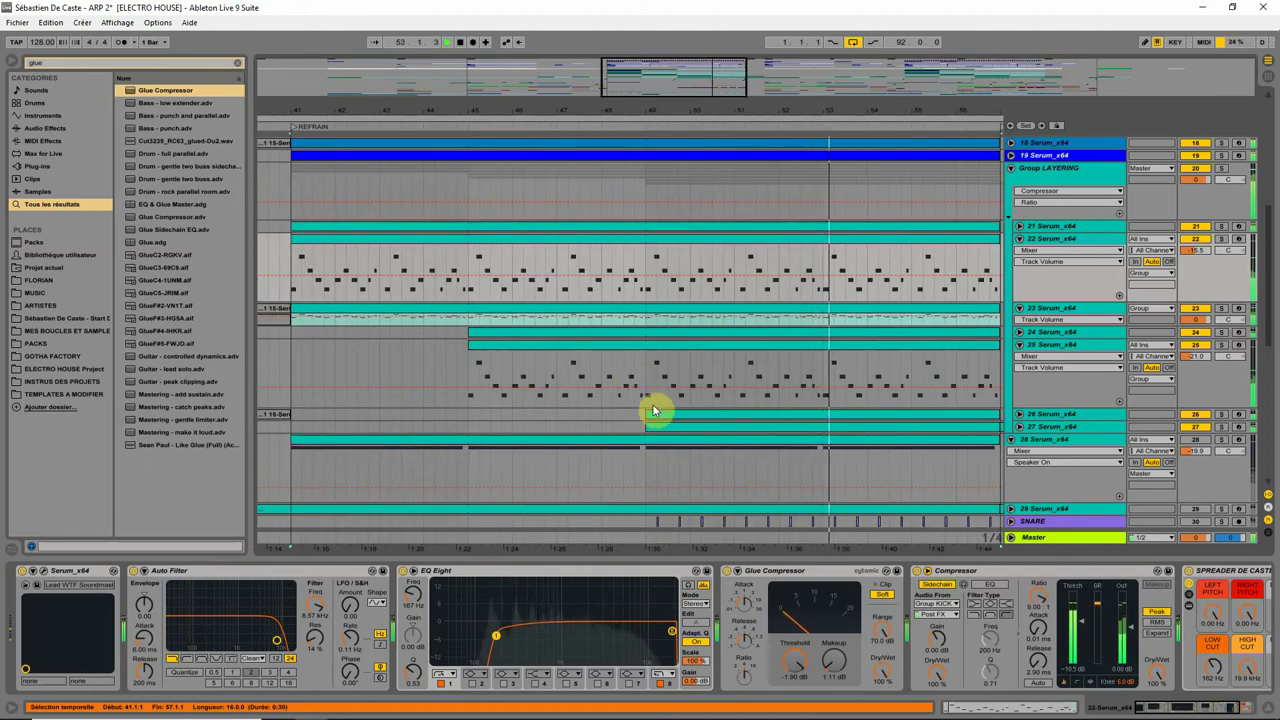
scroll(618, 404, "up", 10)
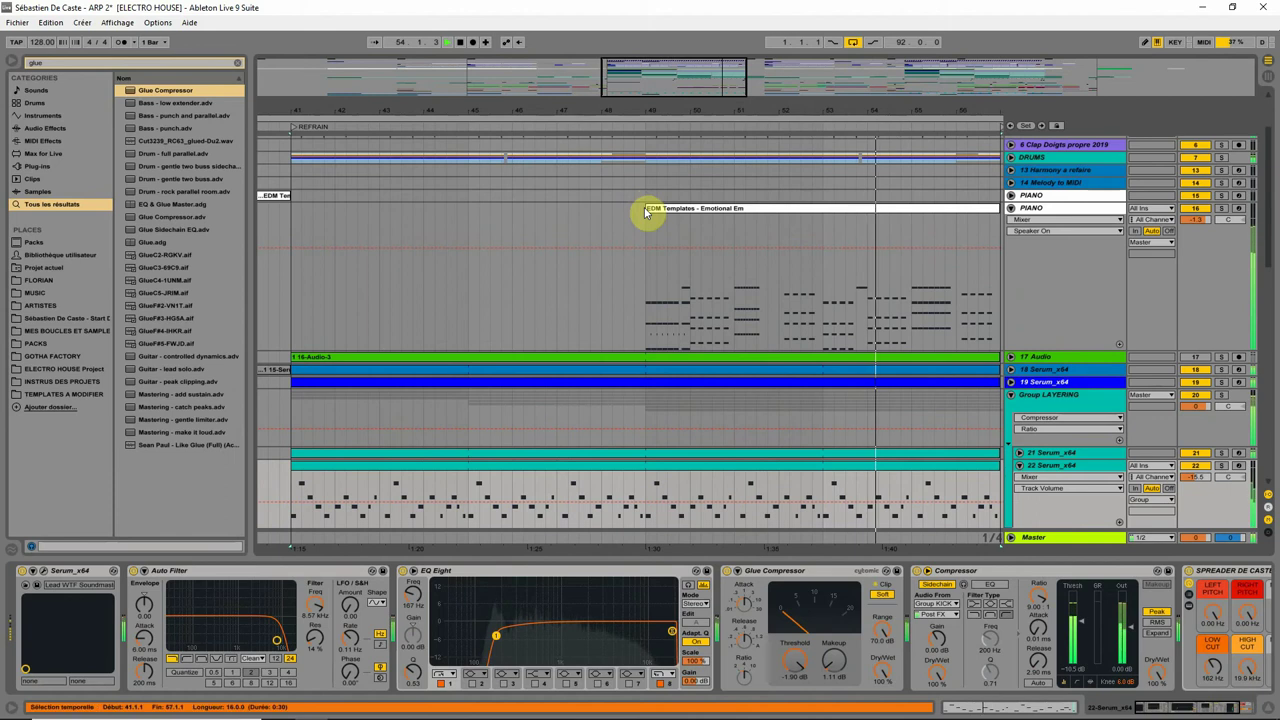
left_click_drag(648, 208, 558, 224)
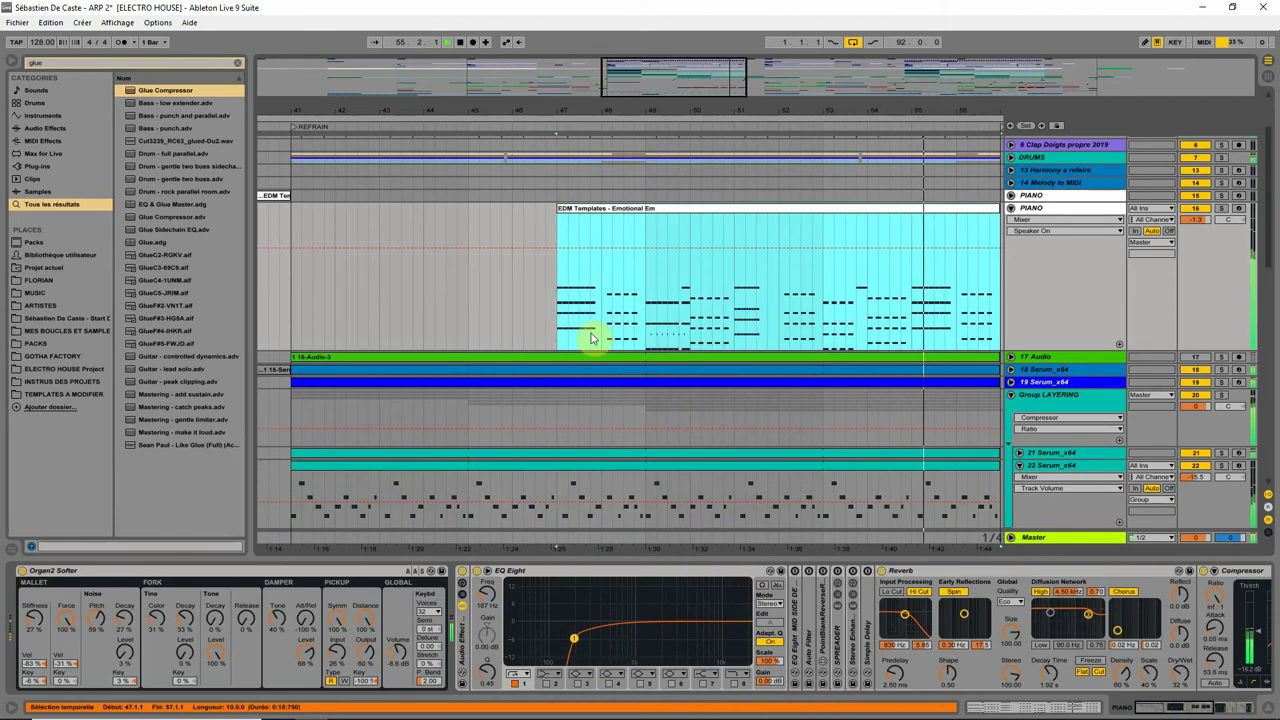
Split the REFRAIN's EDM Templates - Emotional Em clip at bar 49 on the unfolded PIANO track and select its bar 47–49 part
left_click(645, 287)
key("ctrl+e")
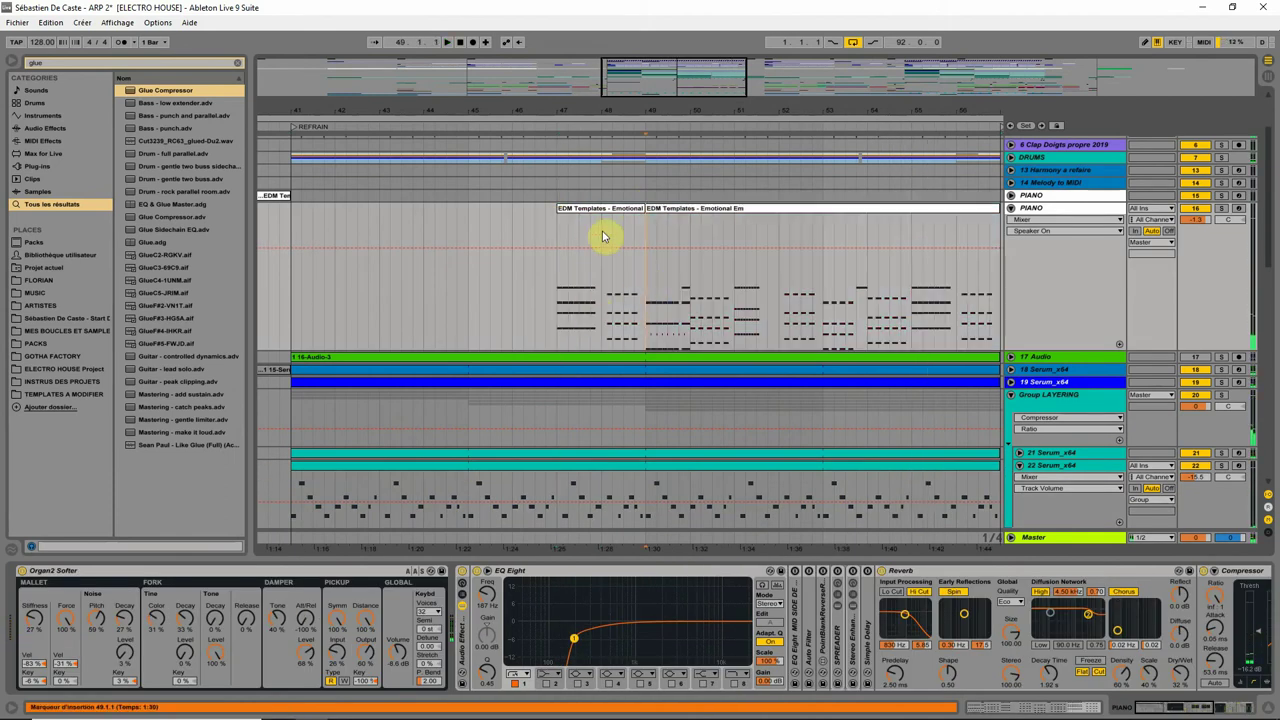
left_click(606, 210)
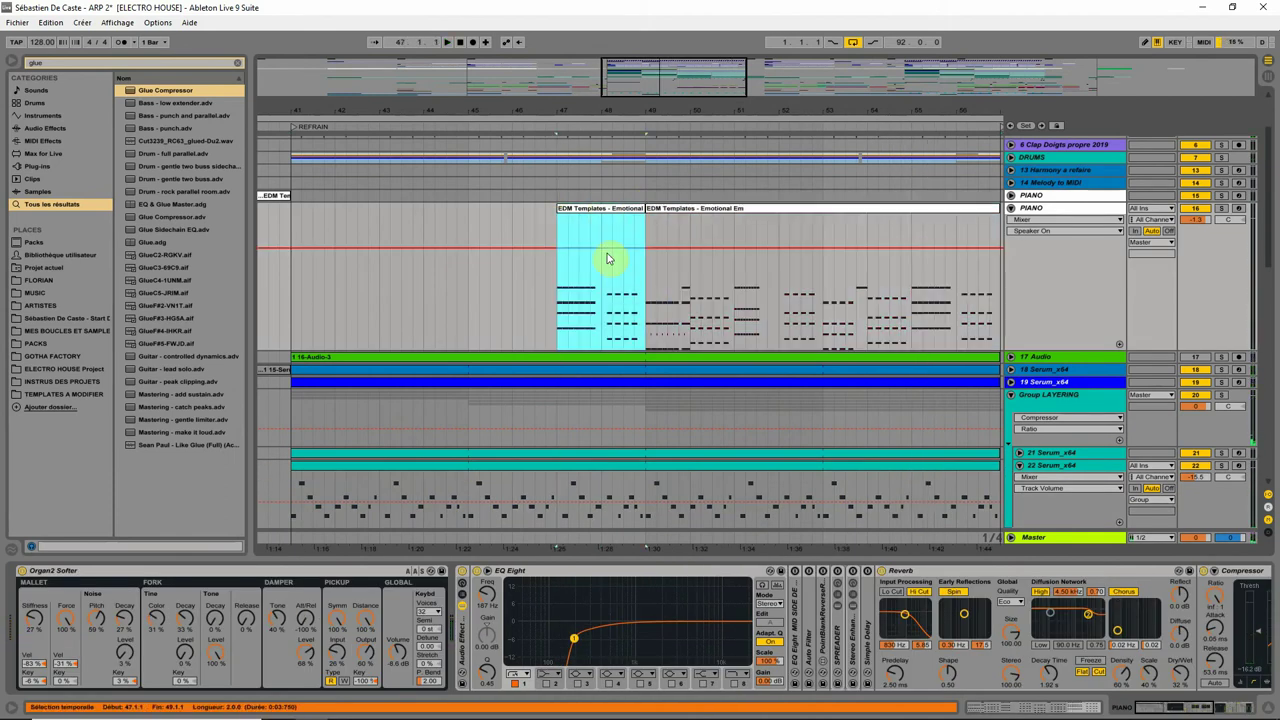
Automate the unfolded PIANO track's volume as a fade-in rising from bar 47 to bar 49, and fold the track
key("ctrl+z")
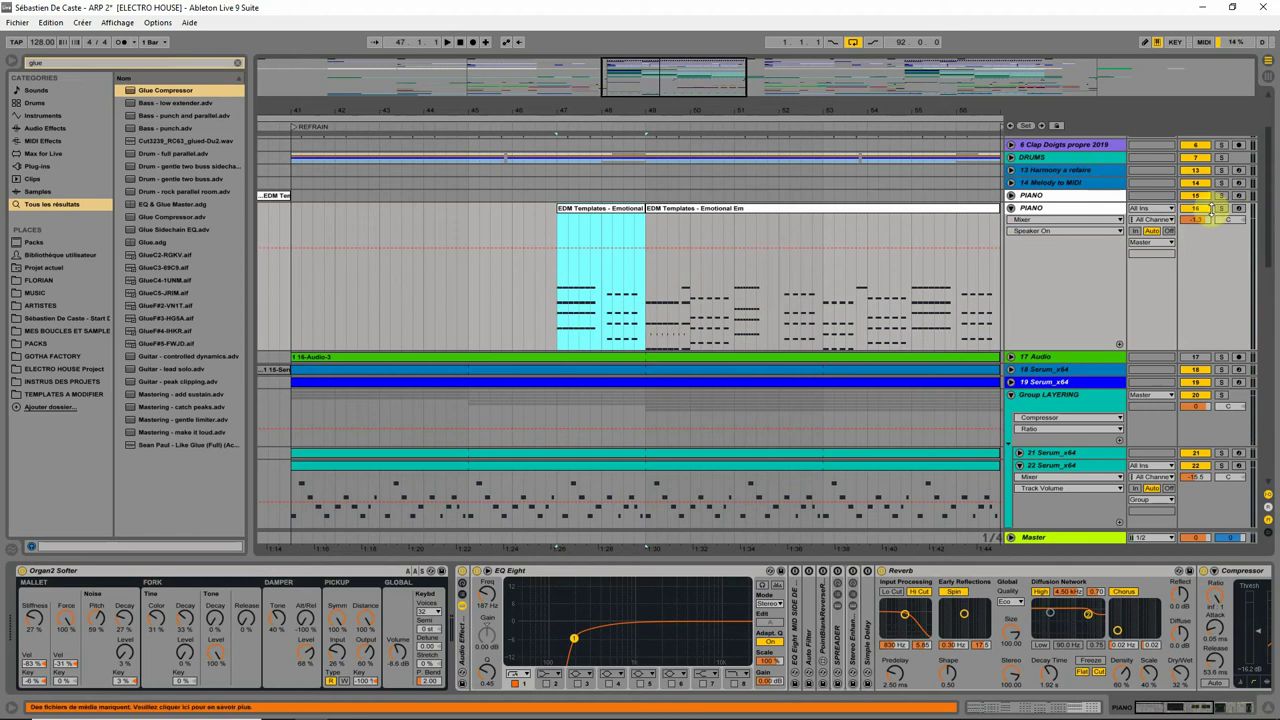
left_click(1195, 219)
left_click_drag(618, 253, 618, 294)
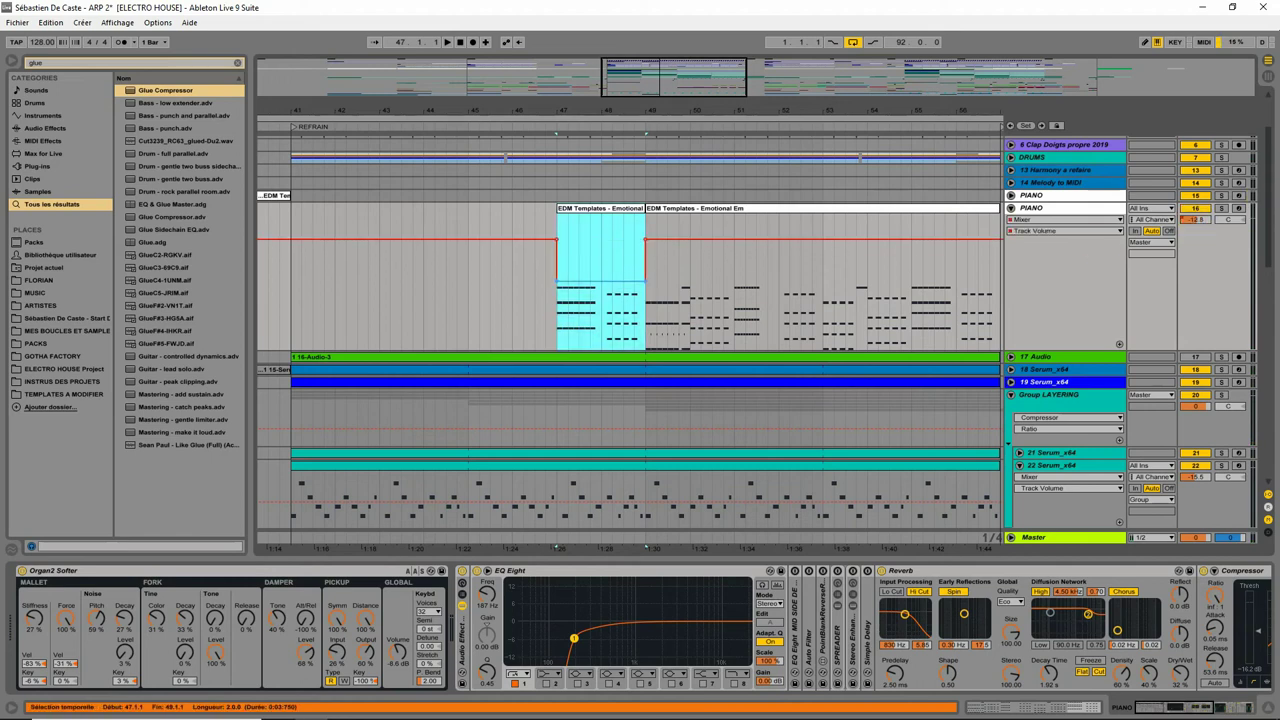
left_click(502, 318)
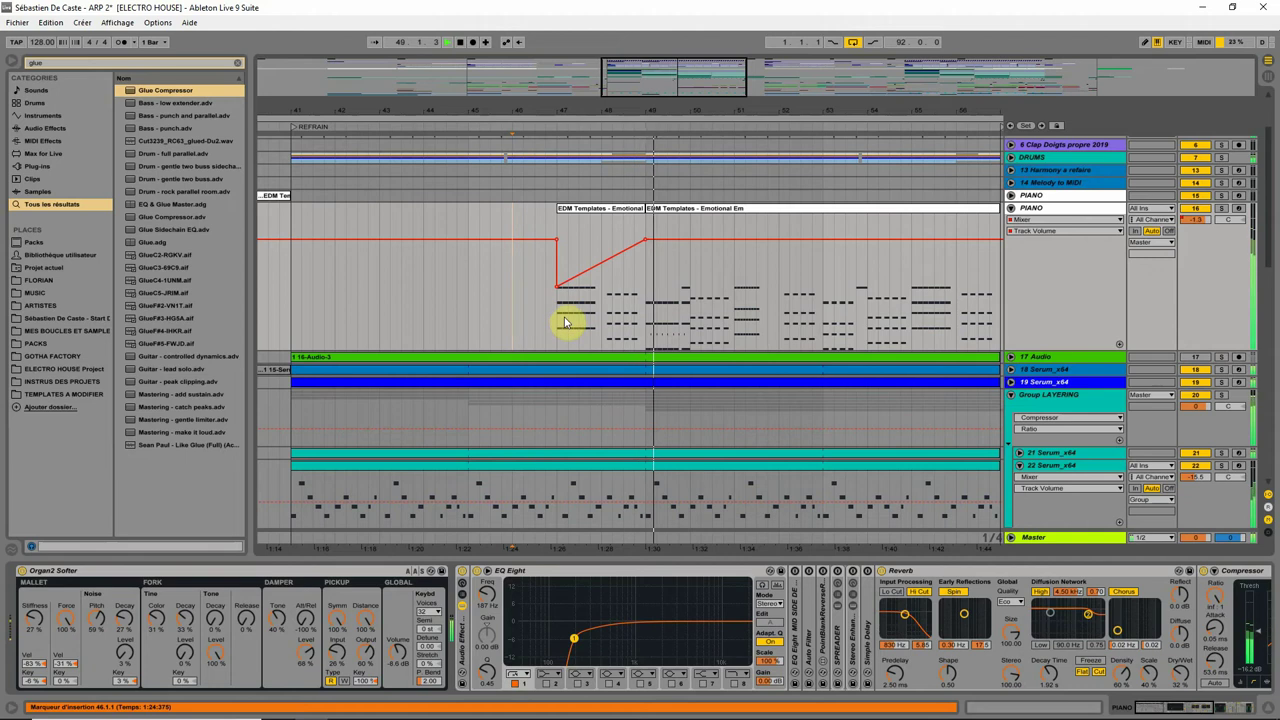
mouse_move(558, 289)
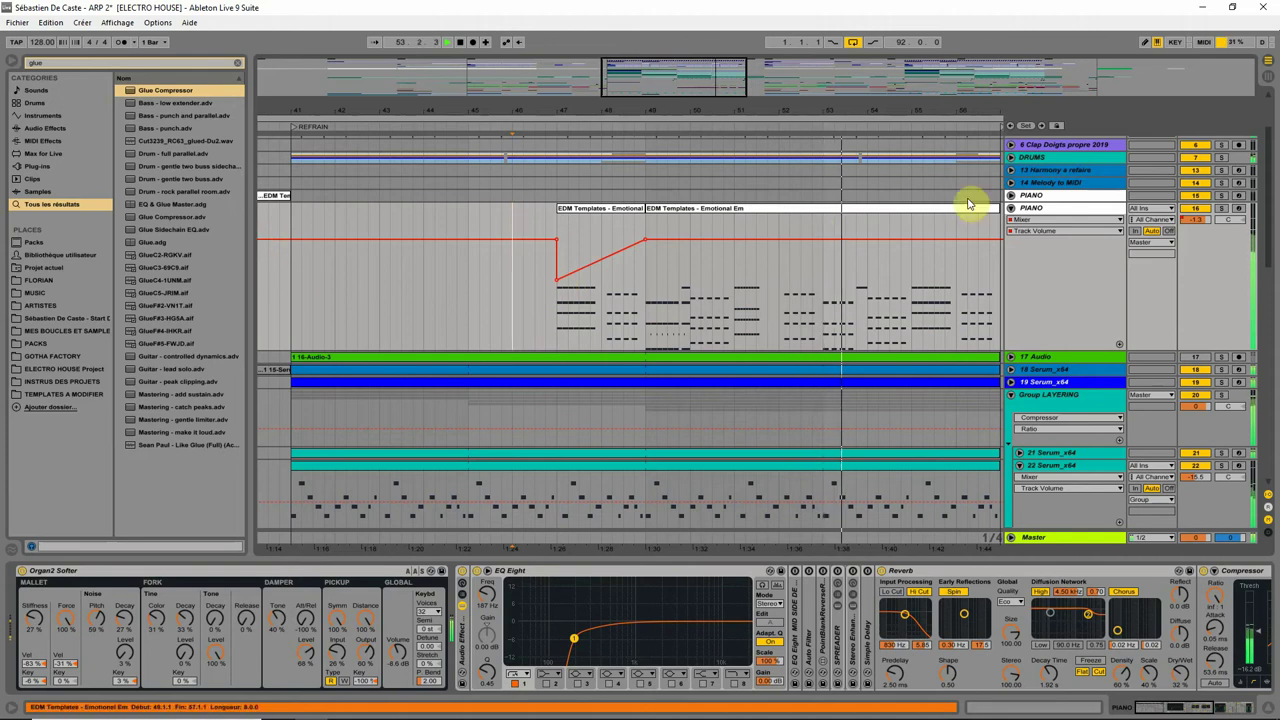
left_click(1011, 209)
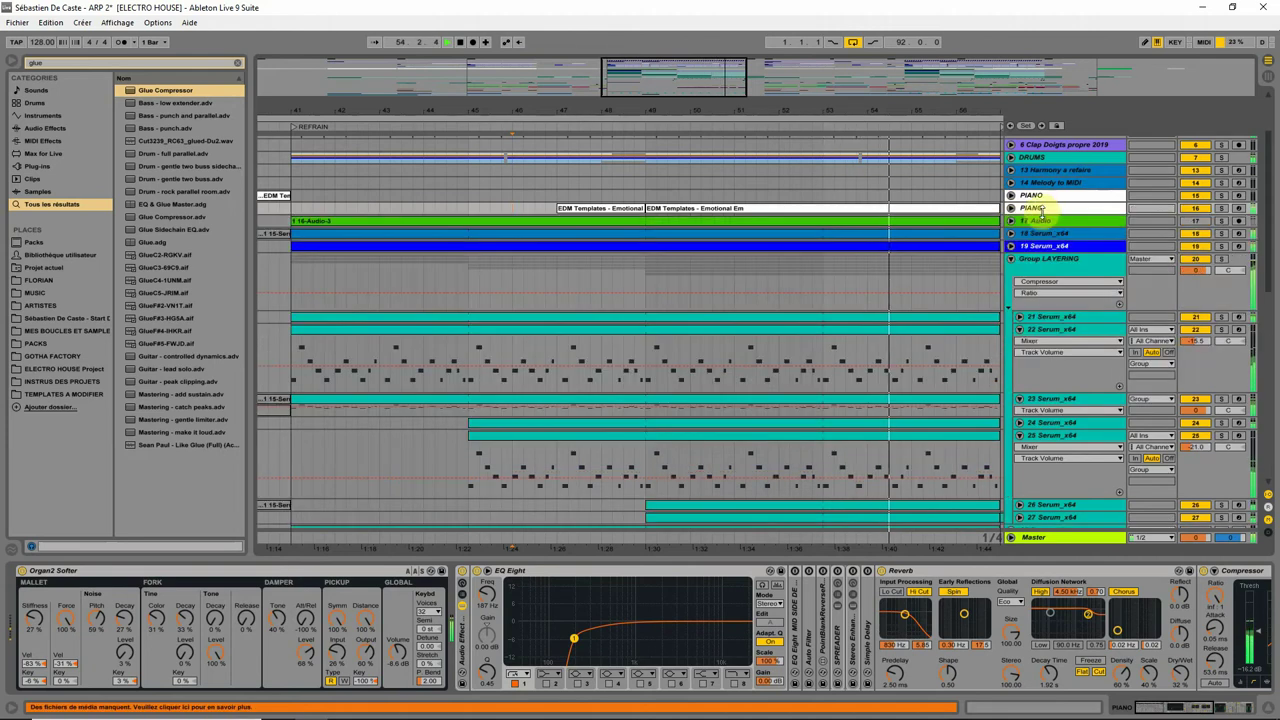
Compare the two PIANO tracks while playing from bar 1, toggling the lower track's solo and both tracks' activators
left_click_drag(723, 108, 723, 30)
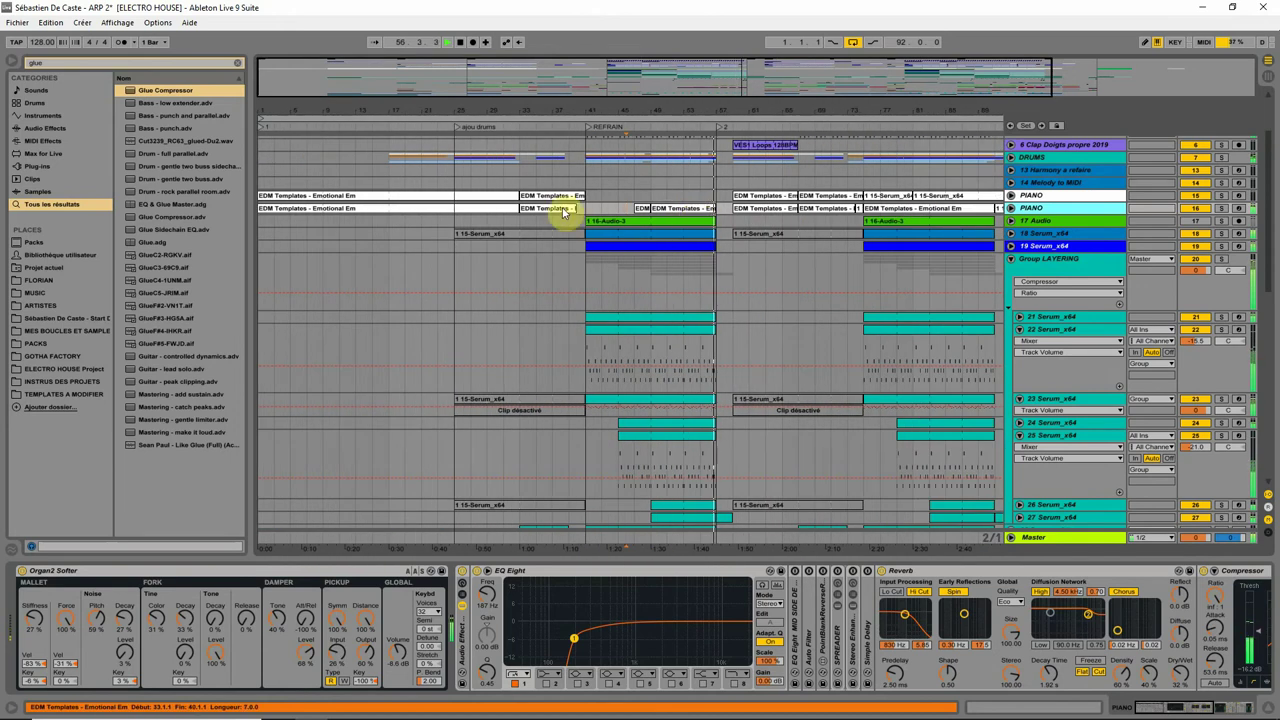
key("space")
left_click(638, 212)
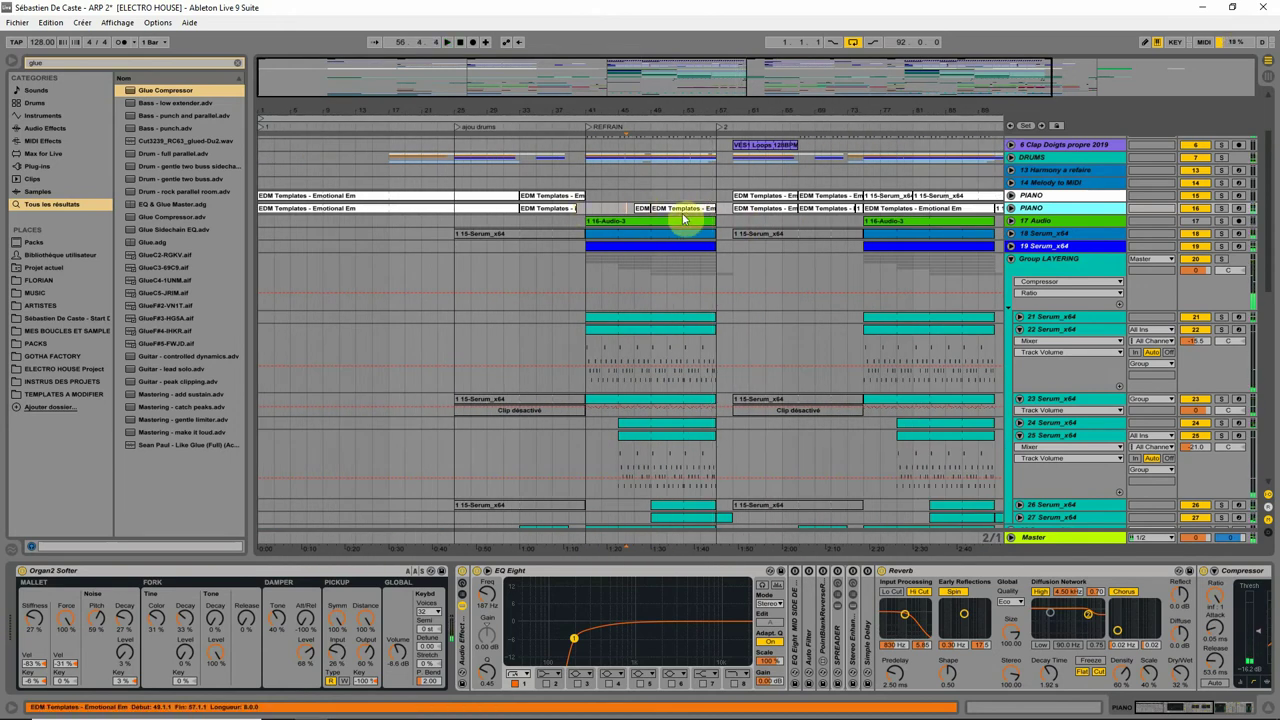
left_click(389, 211)
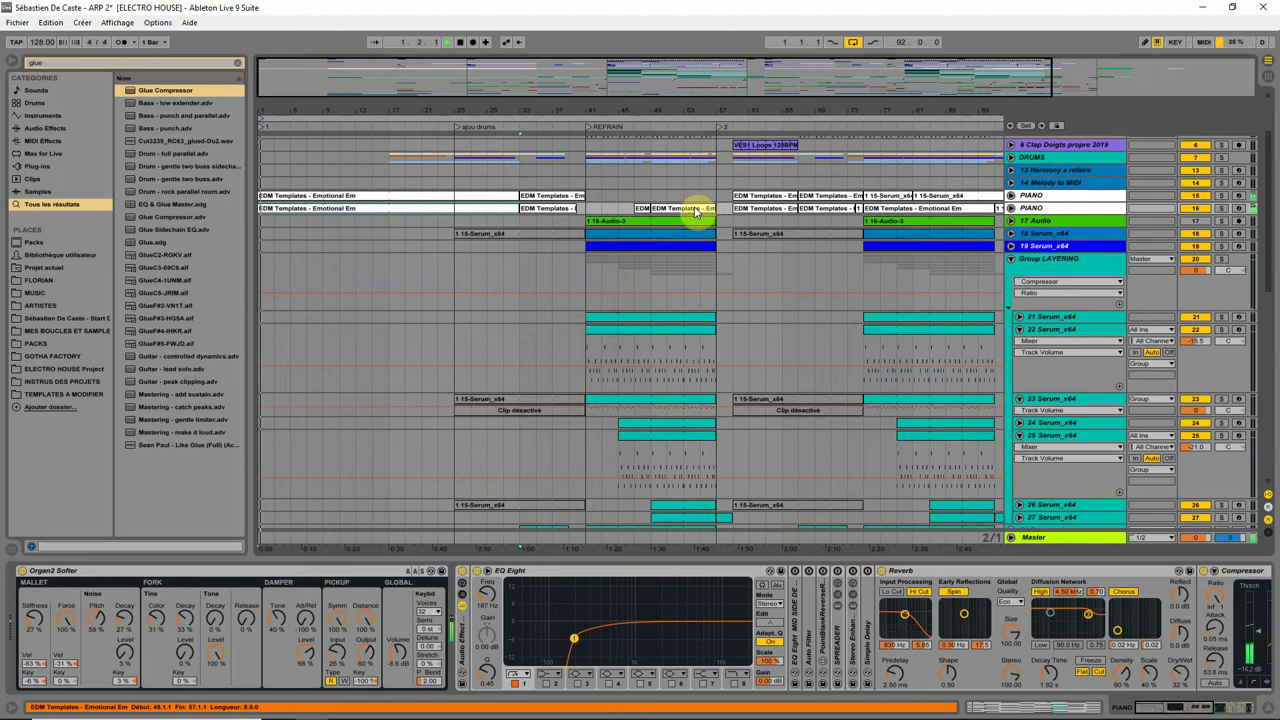
left_click(1223, 209)
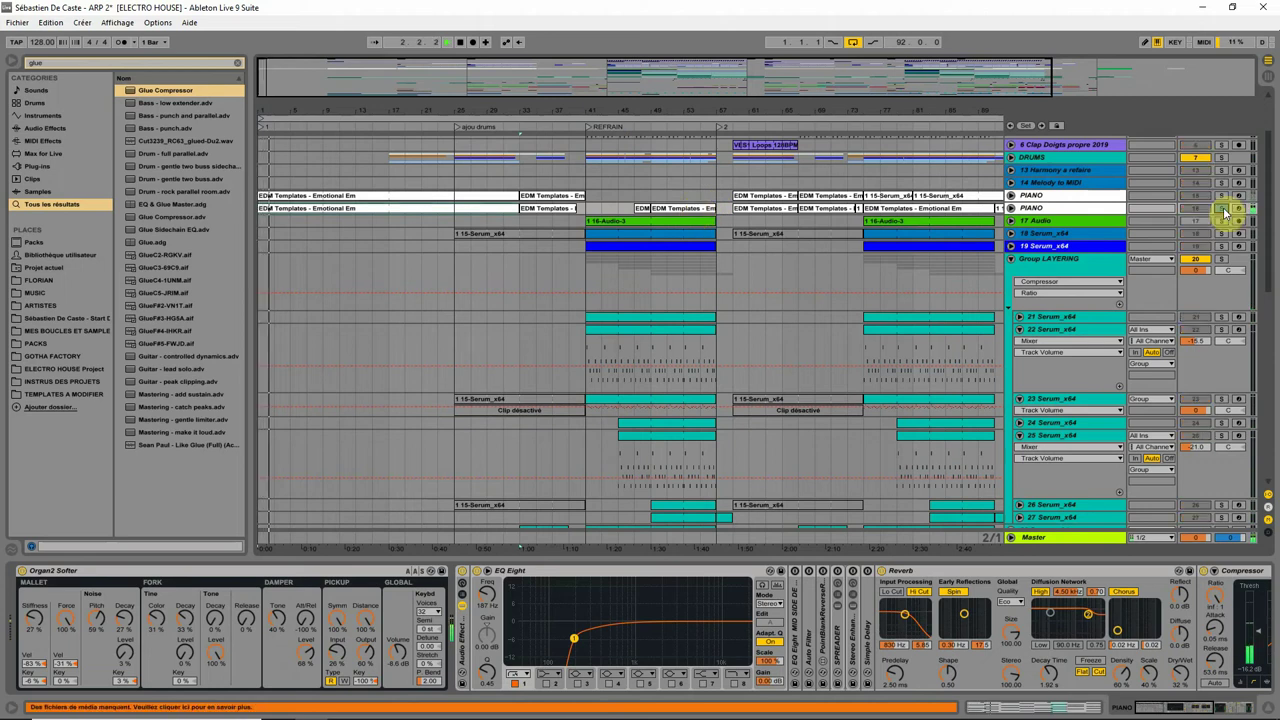
left_click(1222, 209)
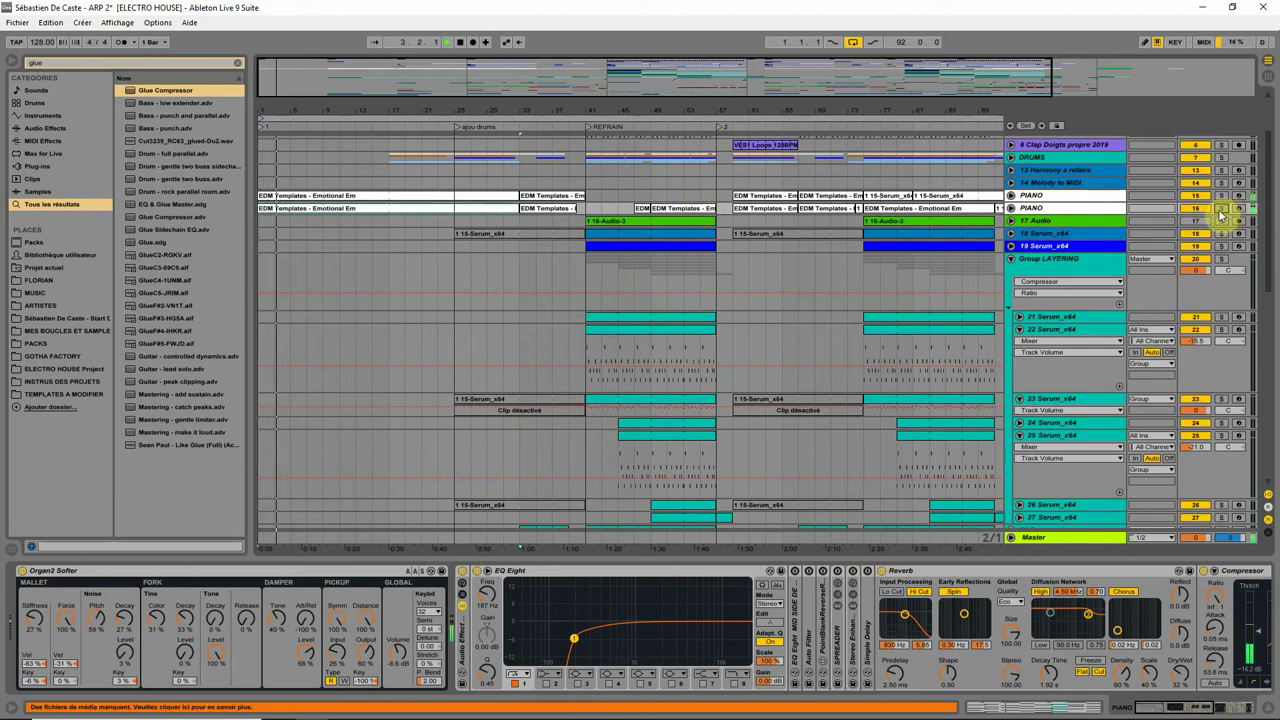
left_click(1195, 197)
left_click(1195, 209)
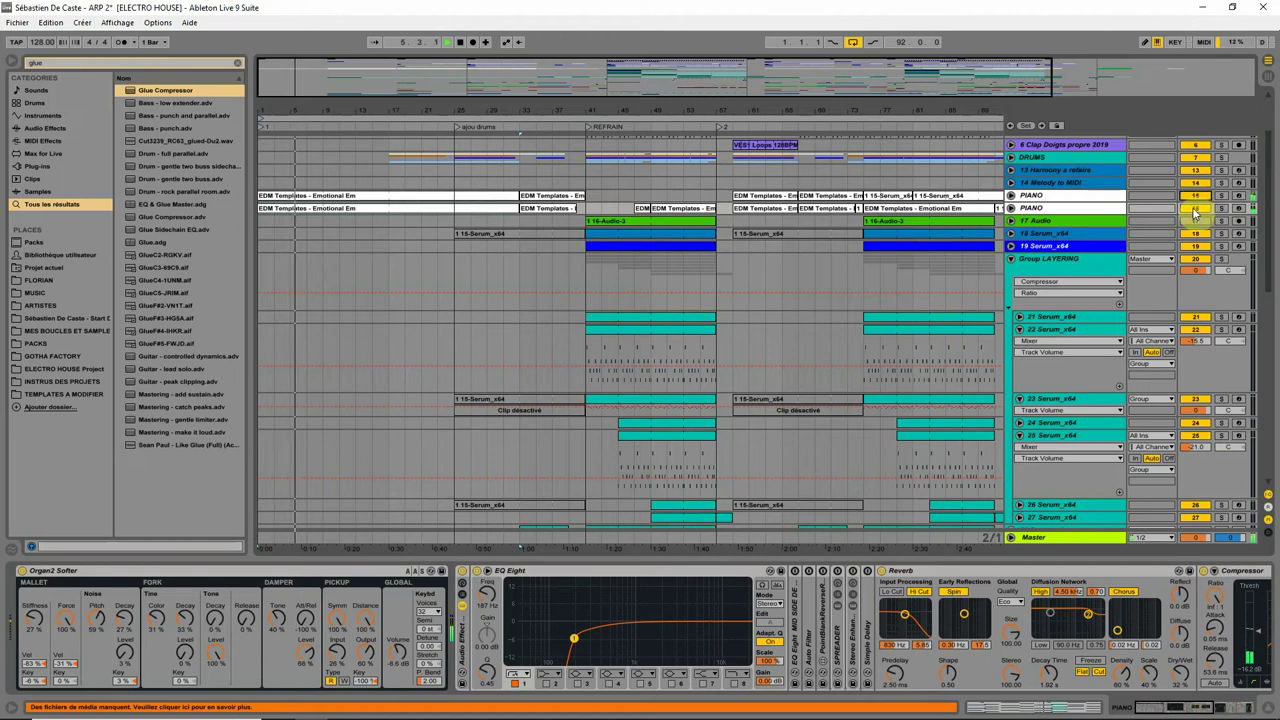
Delete the opening EDM Templates - Emotional Em clip on the upper PIANO track and undo the deletion
left_click(462, 201)
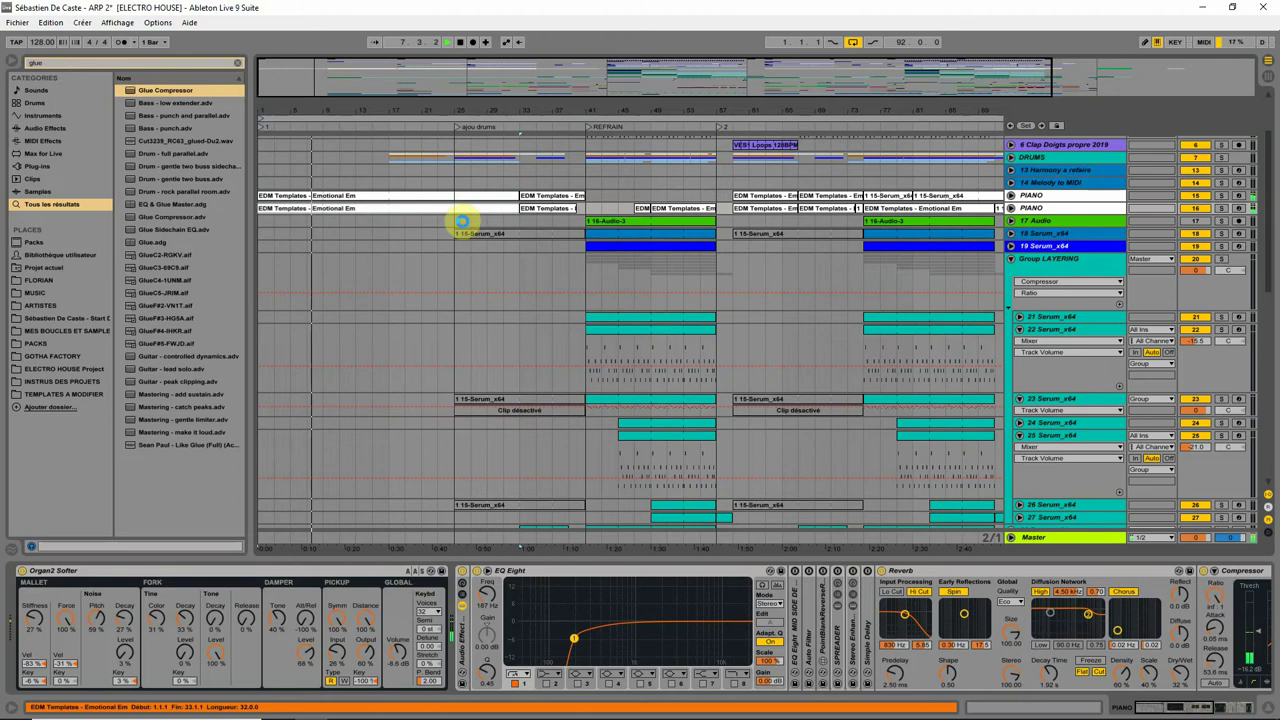
key("Delete")
left_click(463, 212)
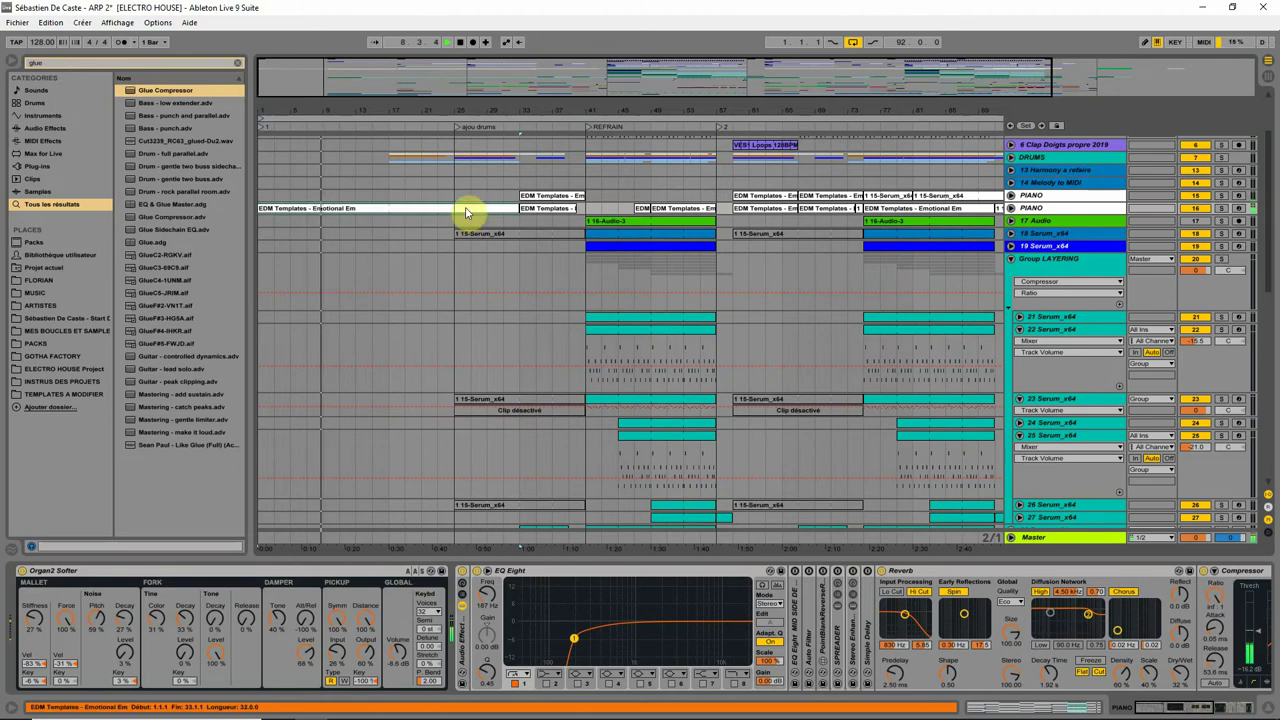
key("ctrl+z")
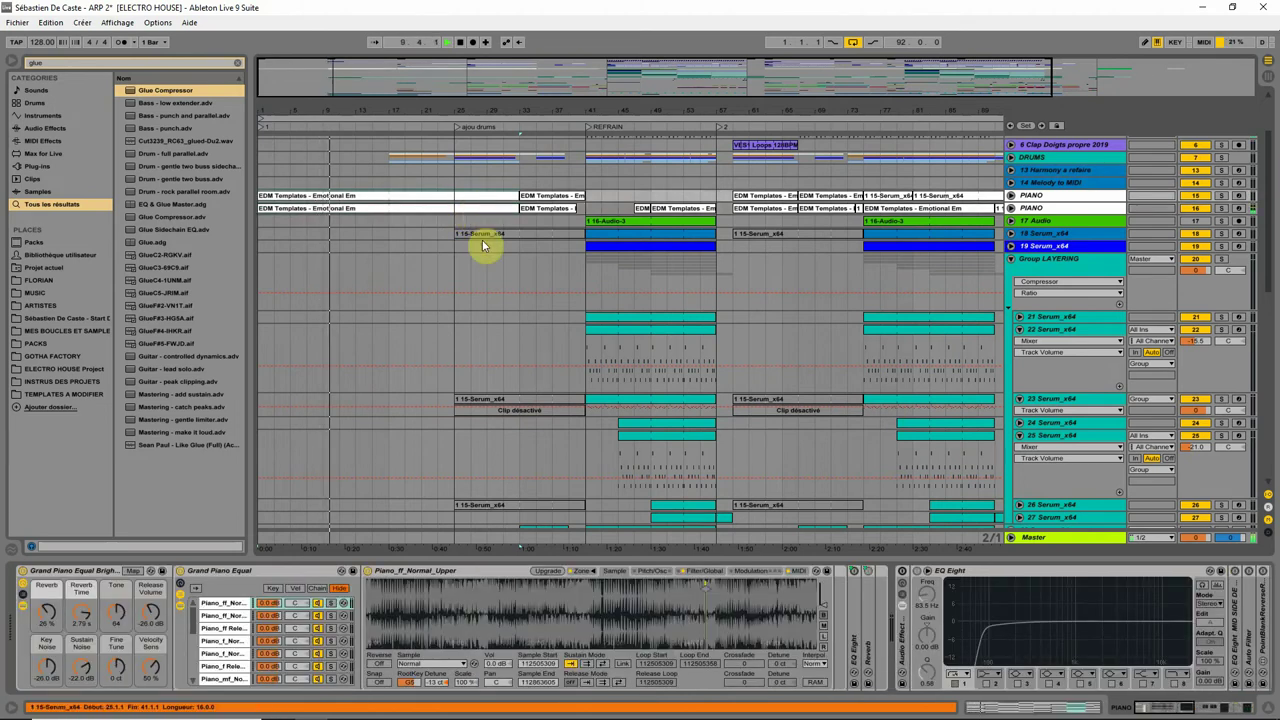
Activate the 55 CLAP FAIT MAISON track and select its 44-Audio-2 clip to play from bar 9
scroll(480, 360, "down", 5)
scroll(463, 397, "down", 5)
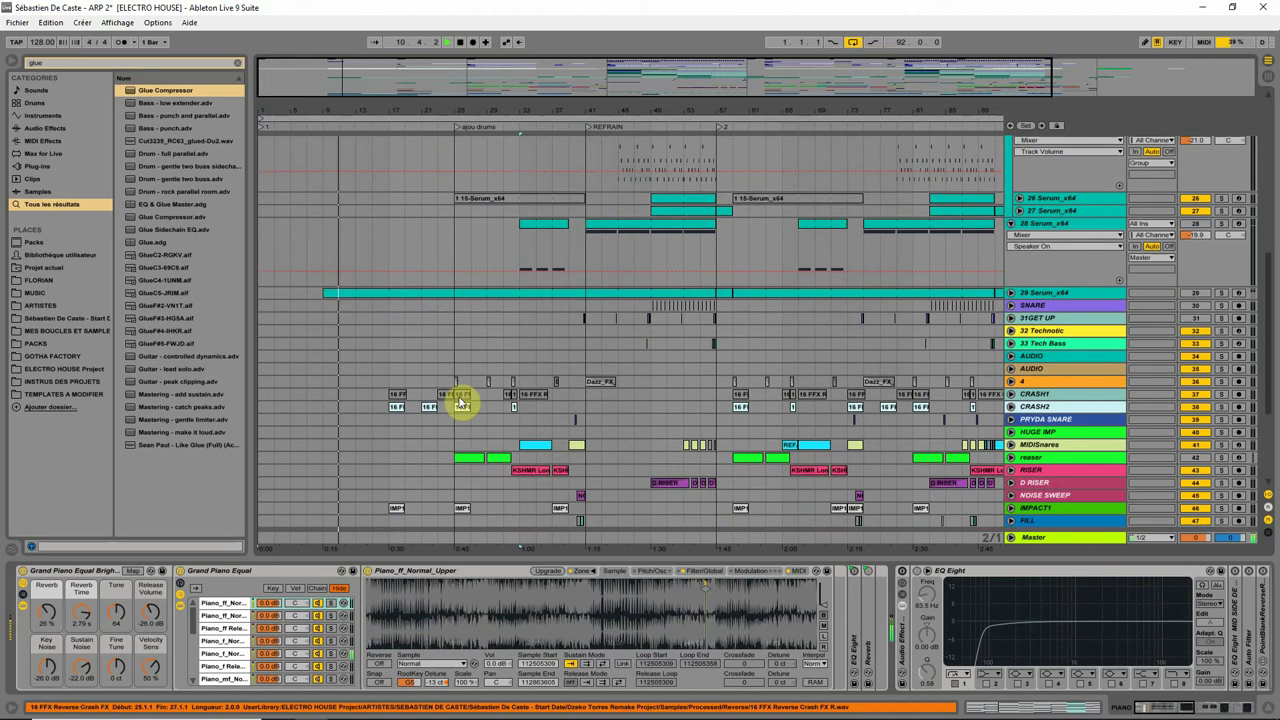
left_click(1195, 511)
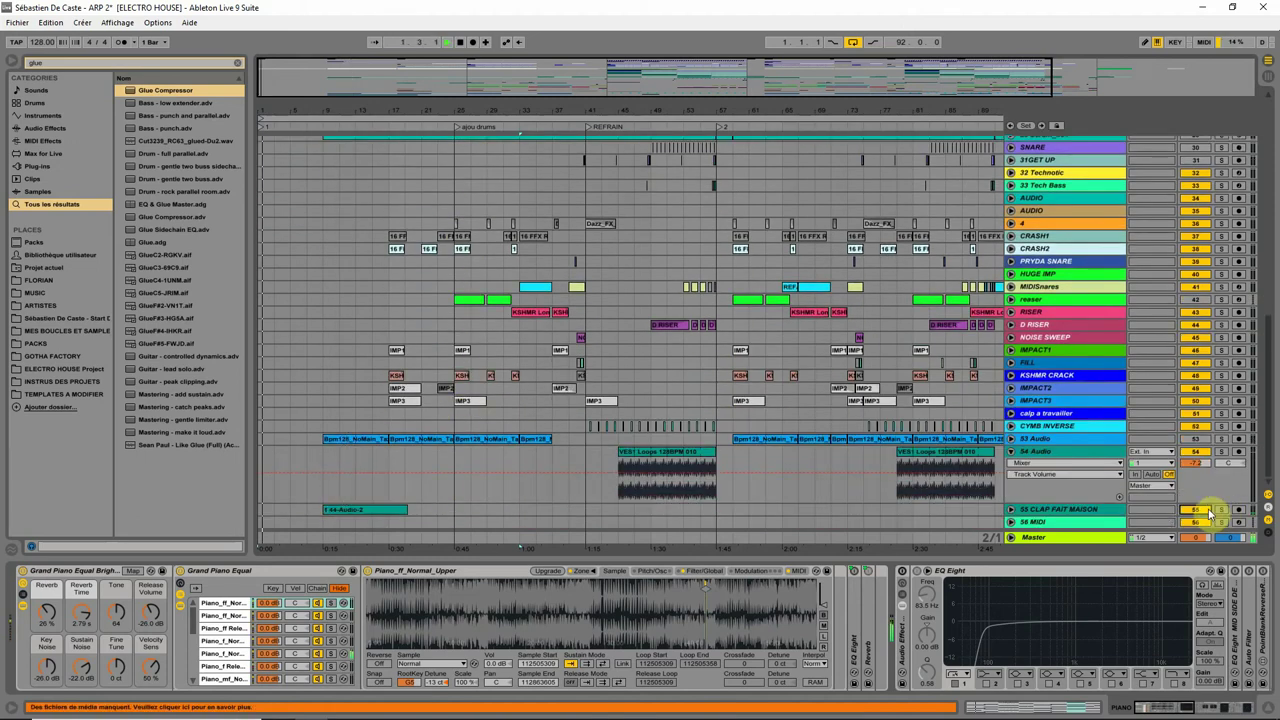
left_click(386, 511)
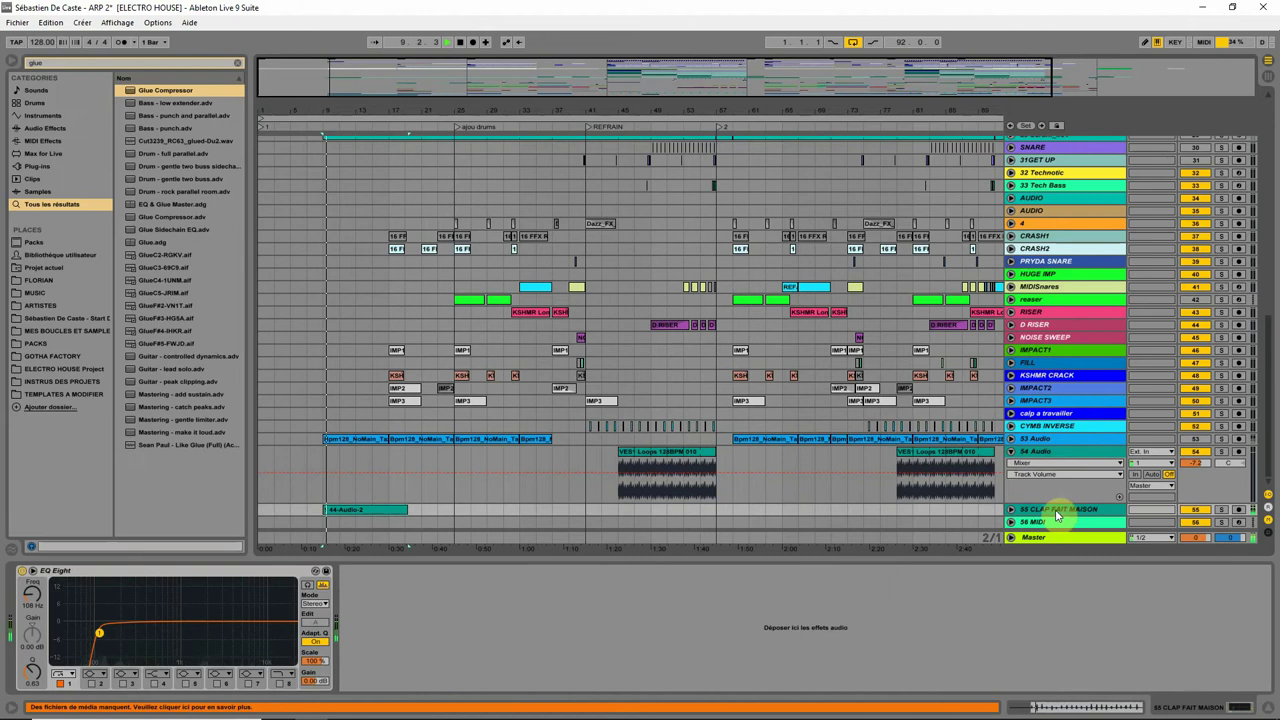
Move the CLAP FAIT MAISON track directly below 5 Clap Doigts propre 2019 and unfold it
scroll(1058, 147, "up", 6)
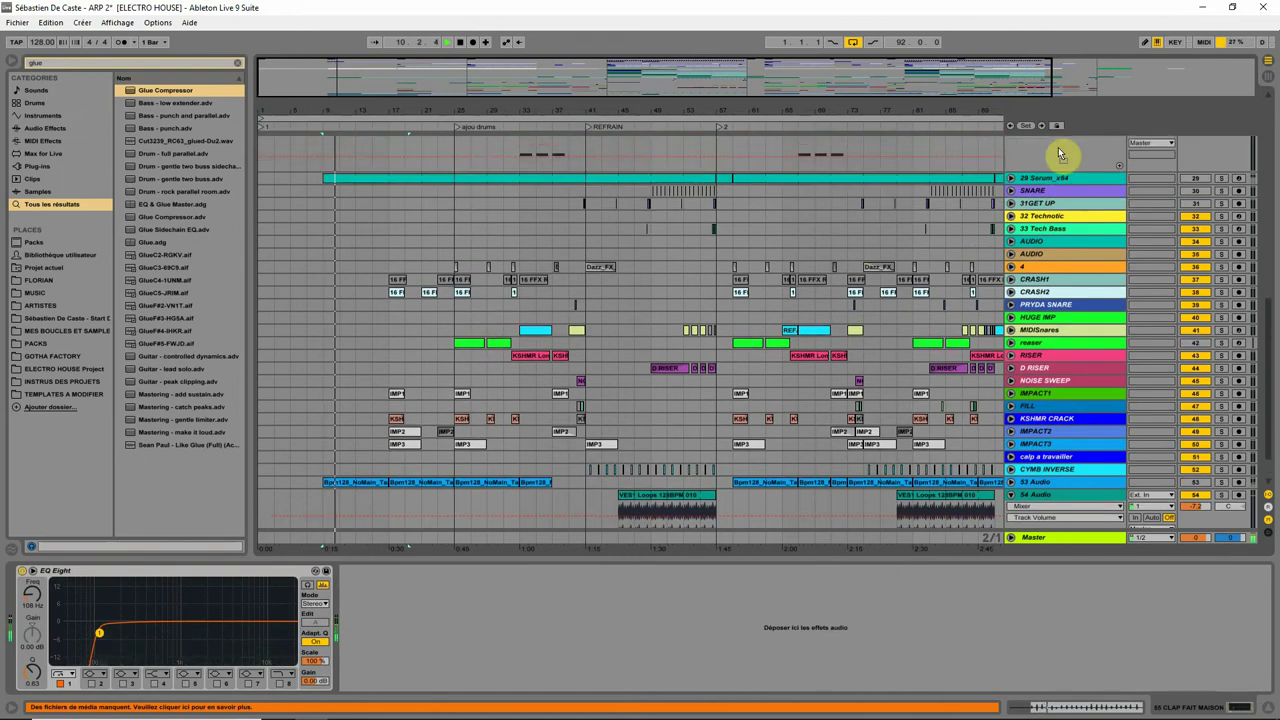
scroll(1058, 147, "up", 6)
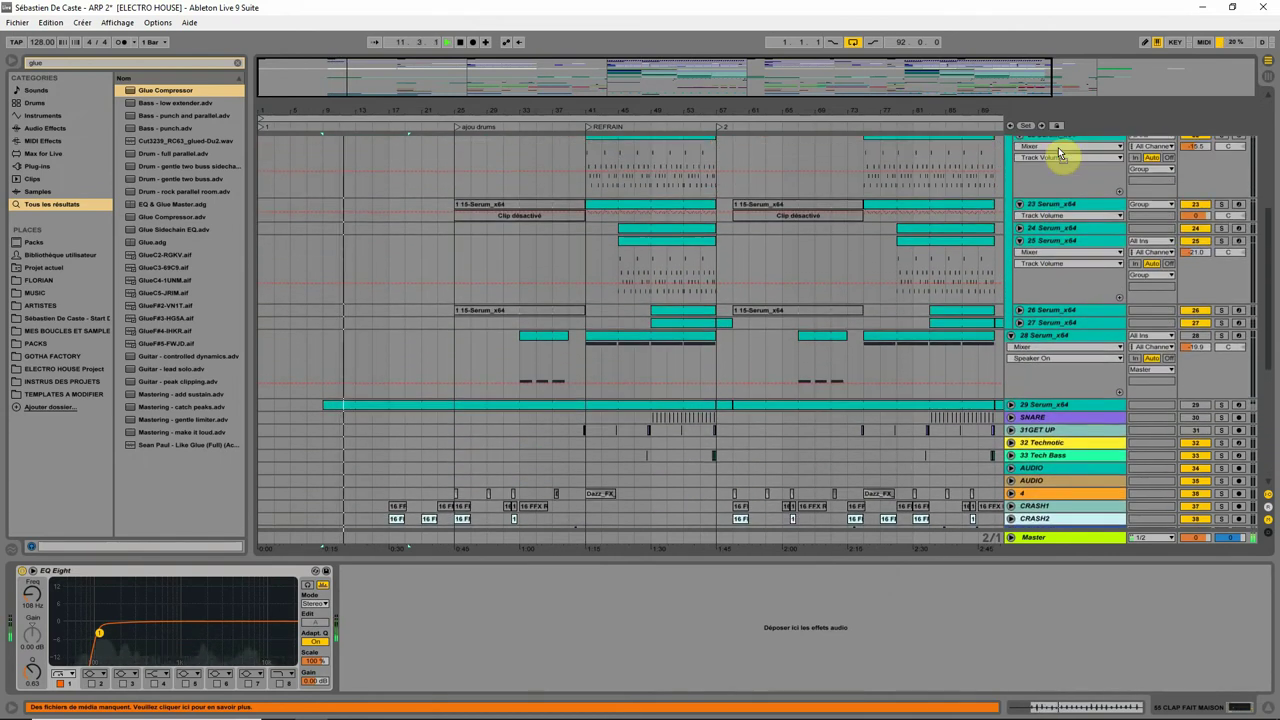
scroll(1058, 147, "up", 3)
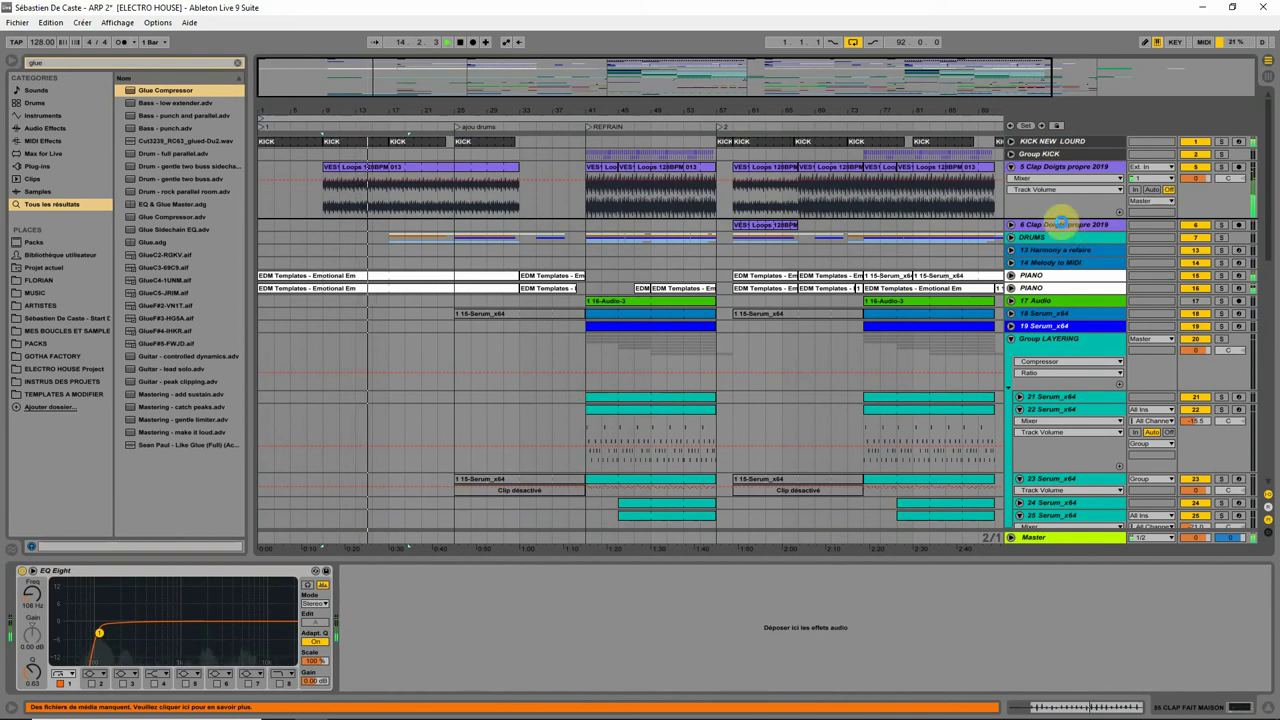
scroll(418, 184, "up", 2)
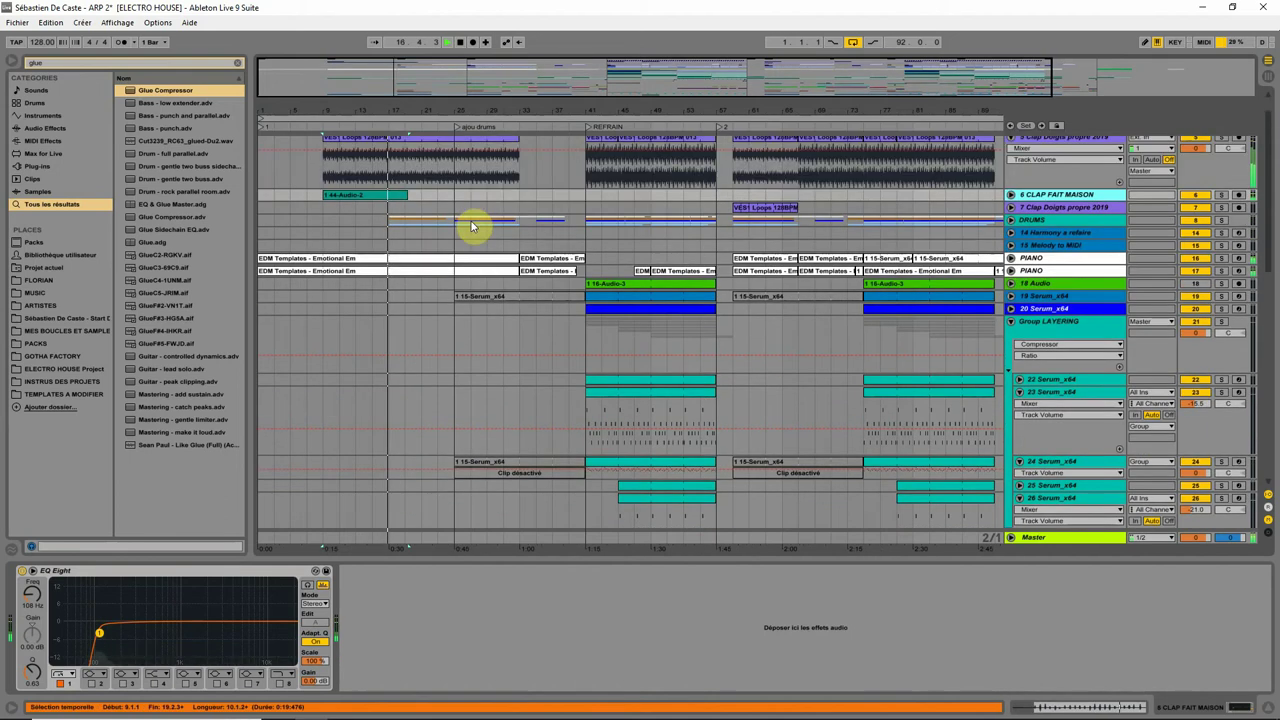
left_click(1010, 225)
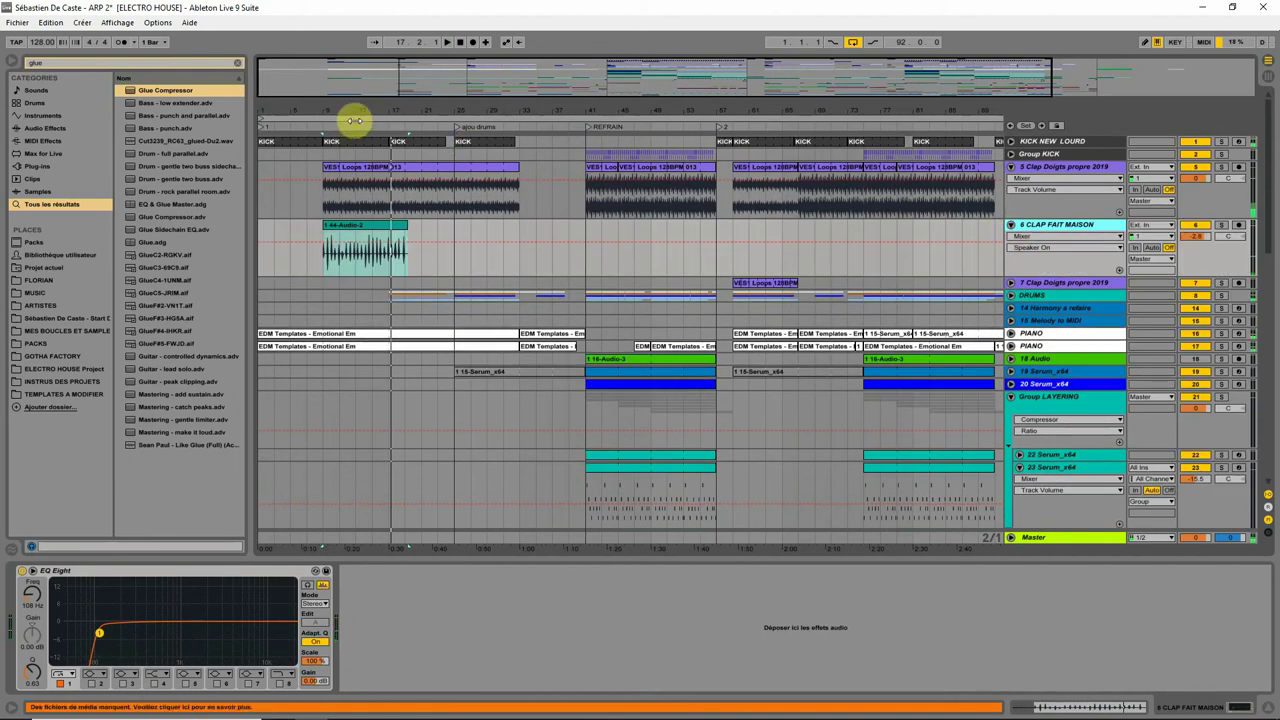
Shift the 44-Audio-2 clip on CLAP FAIT MAISON about three sixteenth notes later than bar 9
left_click_drag(330, 111, 454, 274)
left_click_drag(340, 111, 347, 147)
left_click(294, 222)
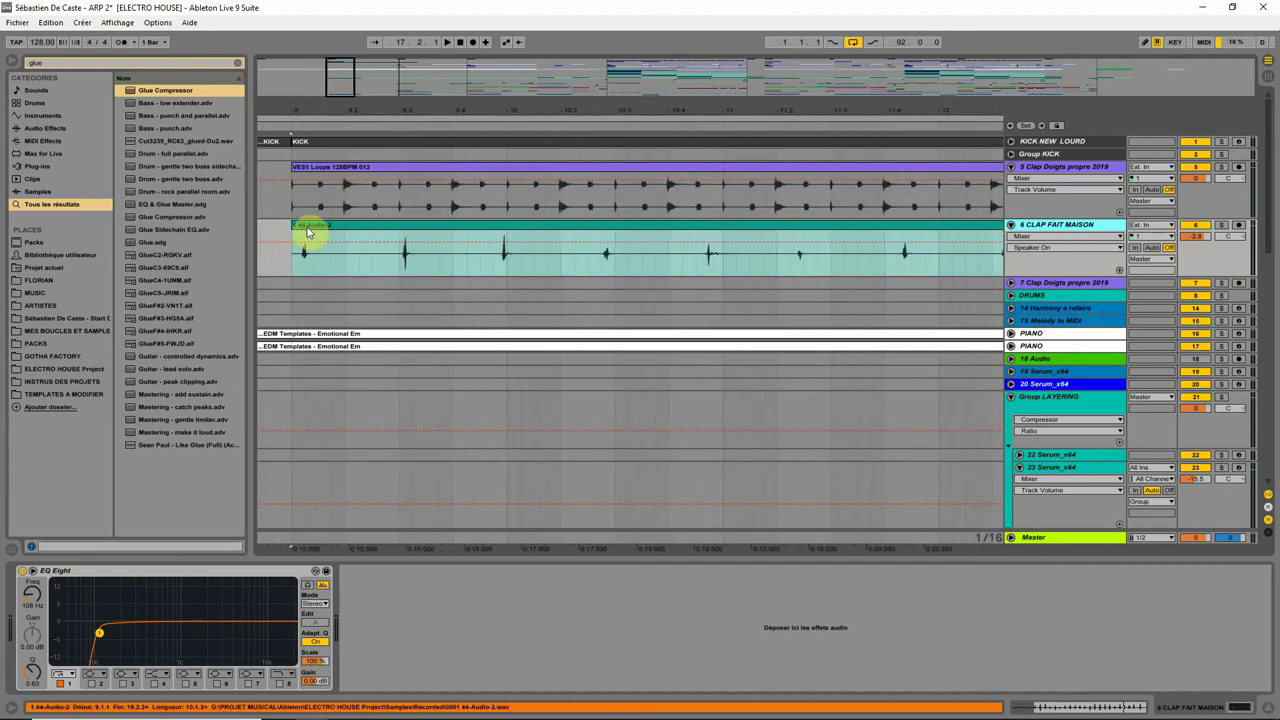
left_click_drag(309, 233, 323, 263)
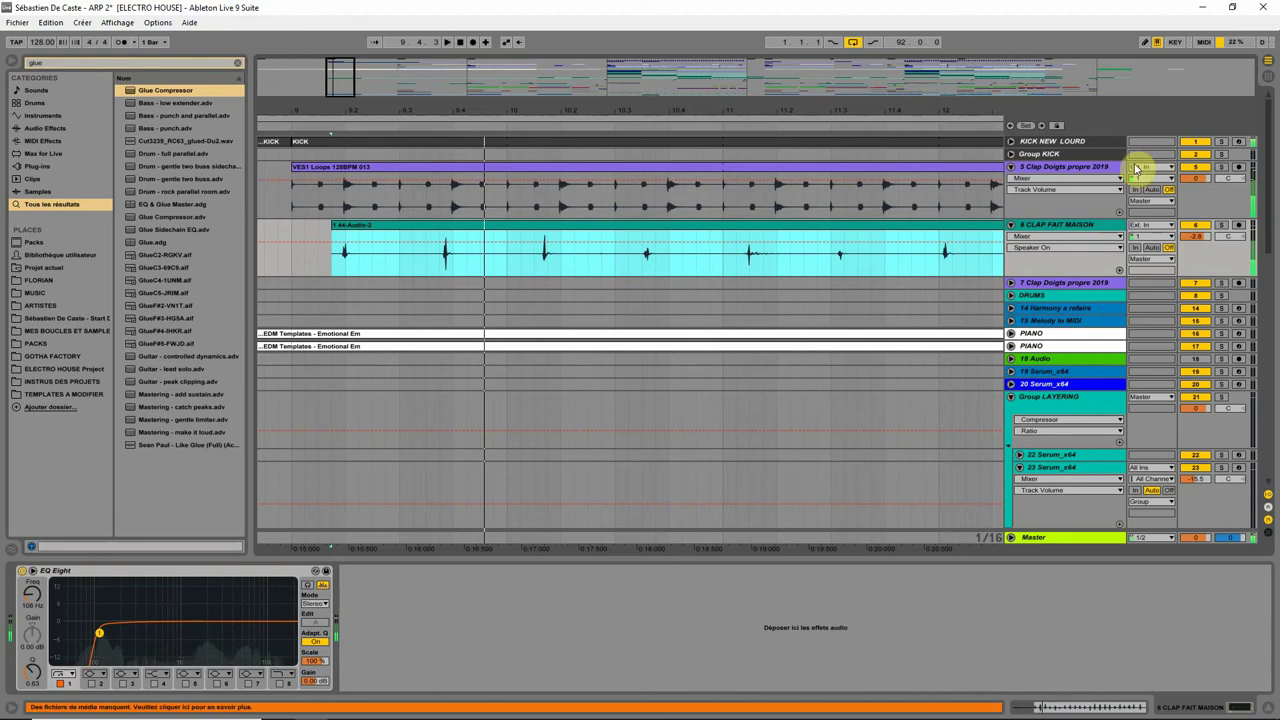
Delete the VES1 Loops 128BPM 013 clip at bar 9 on 5 Clap Doigts propre 2019 and set CLAP FAIT MAISON's volume to 0
left_click(855, 182)
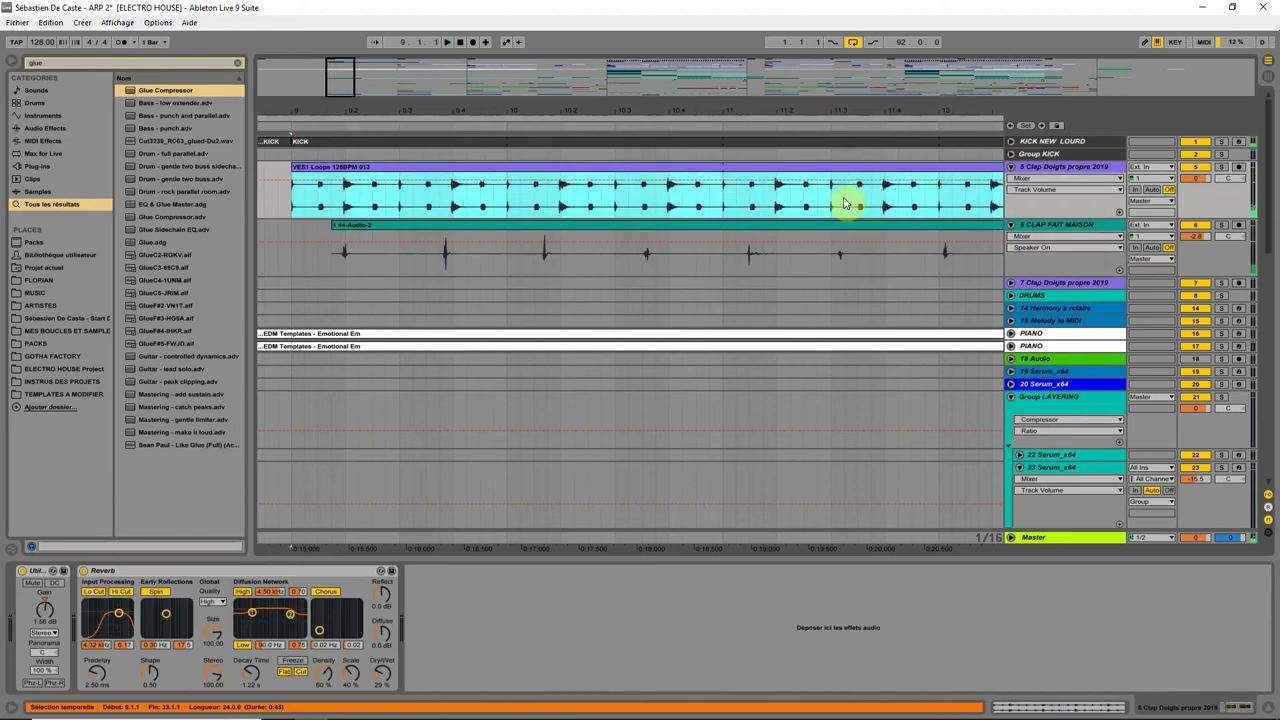
left_click(290, 261)
left_click(1193, 238)
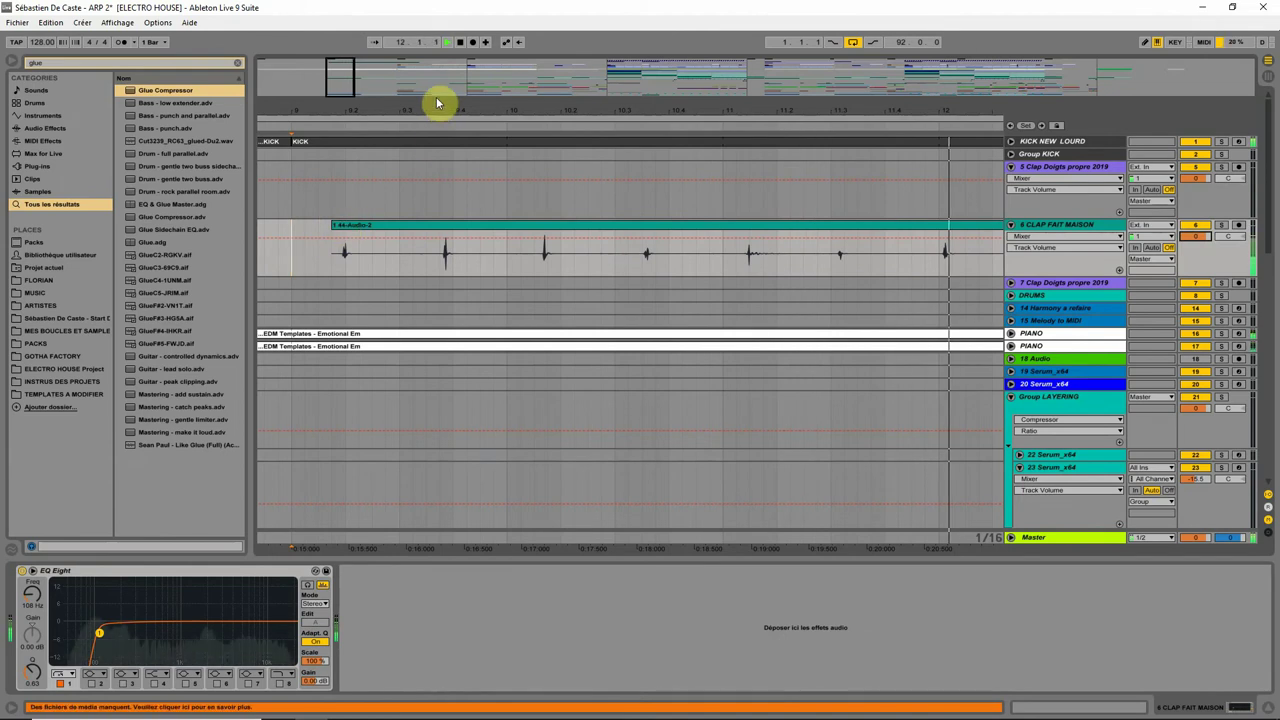
left_click_drag(445, 109, 444, 45)
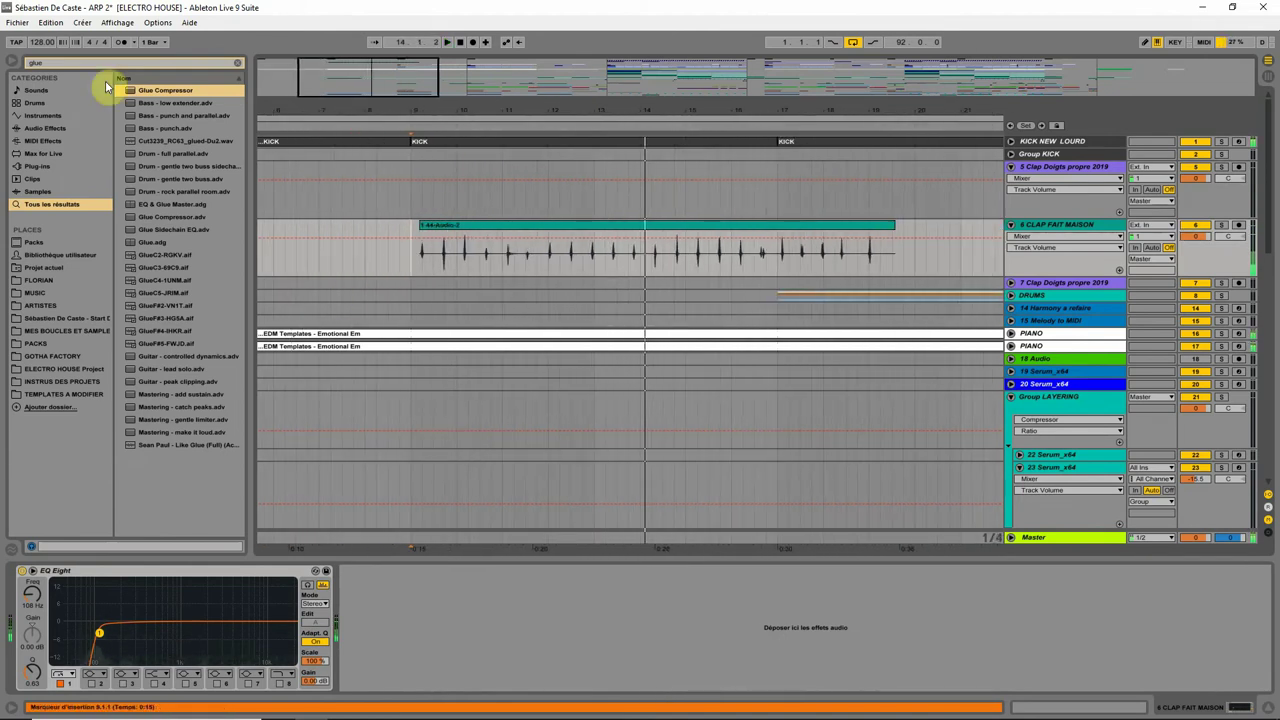
left_click(17, 22)
mouse_move(140, 66)
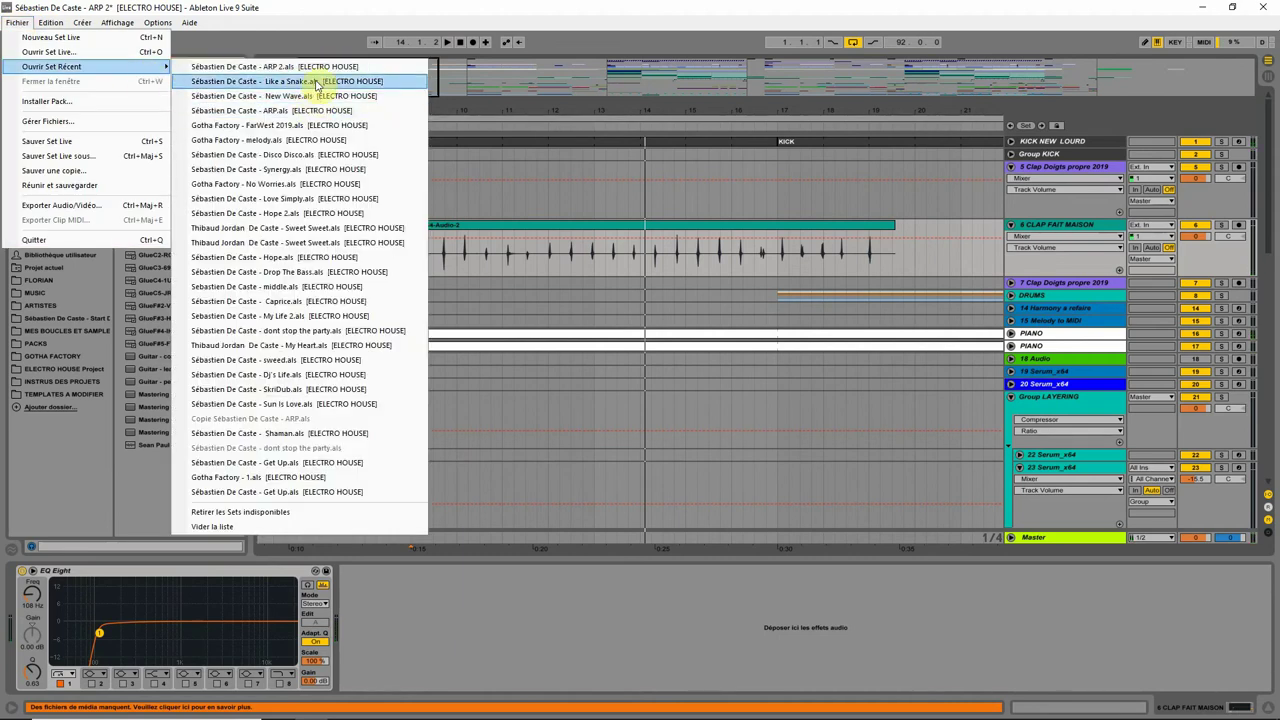
left_click(112, 515)
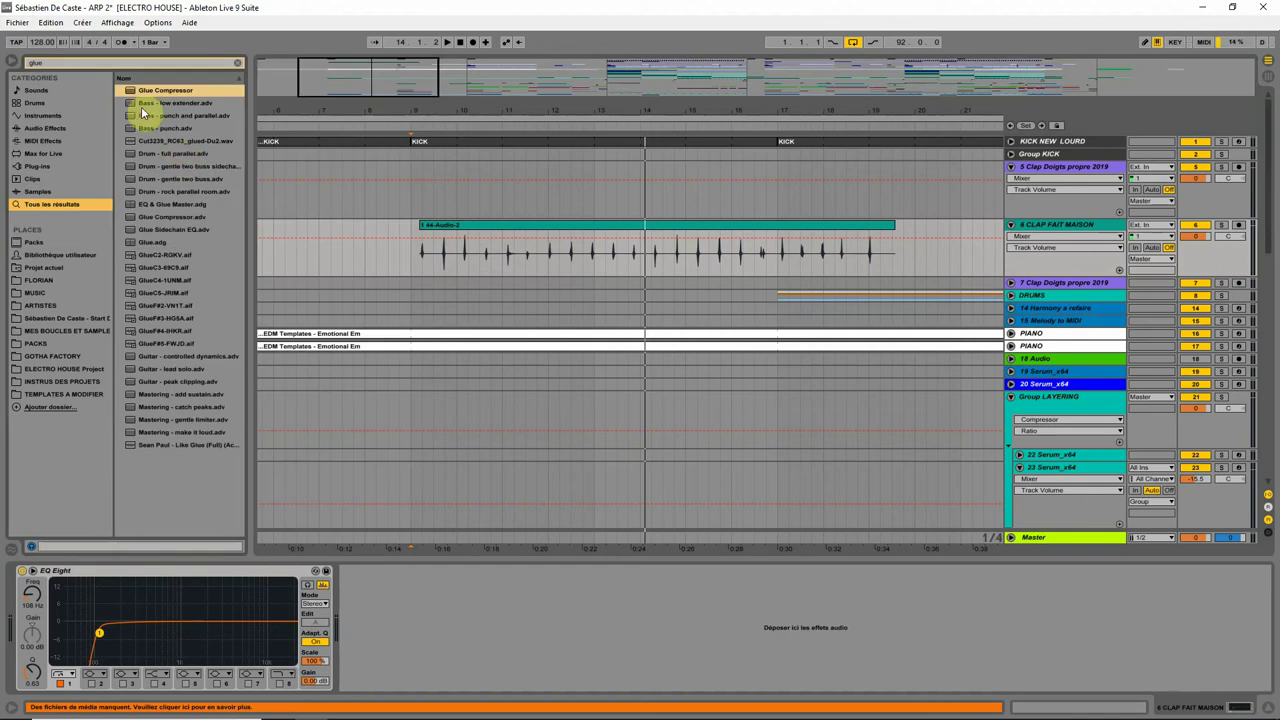
Clear the glue search in the browser, expand folder 1 in the artist's Start place, and search it for "lik"
left_click(75, 318)
left_click(237, 63)
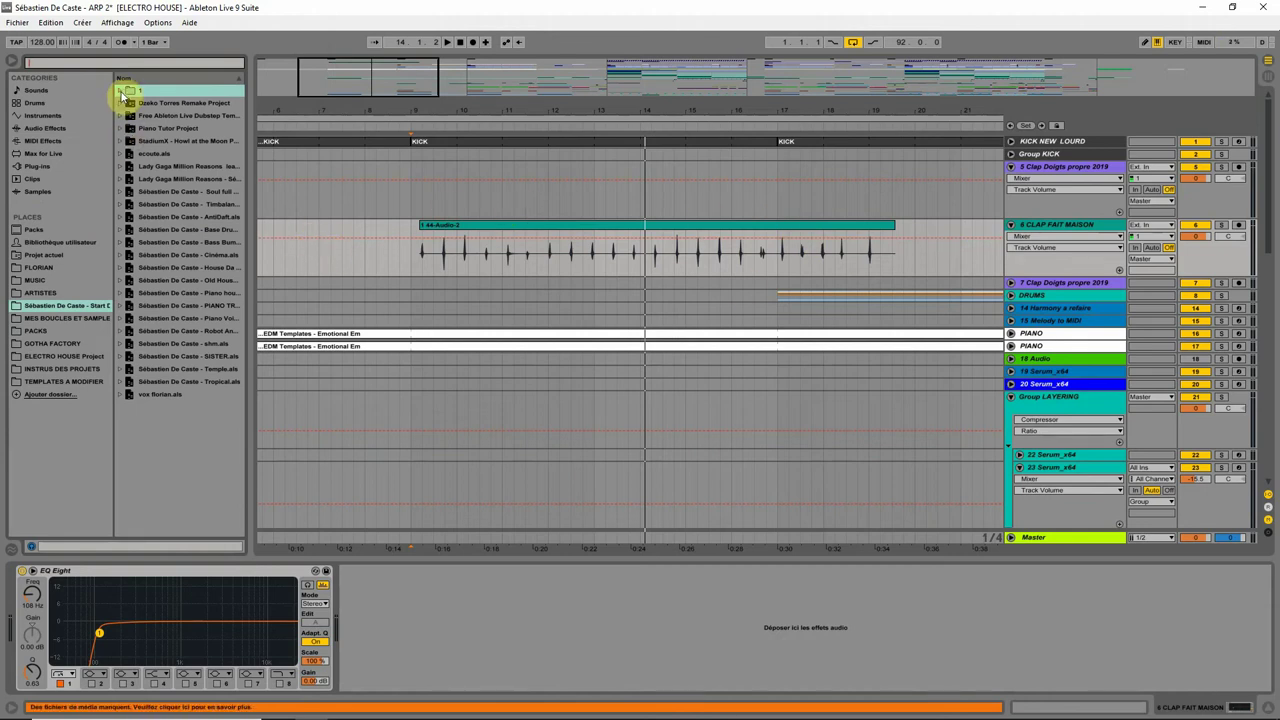
left_click(120, 91)
left_click(166, 64)
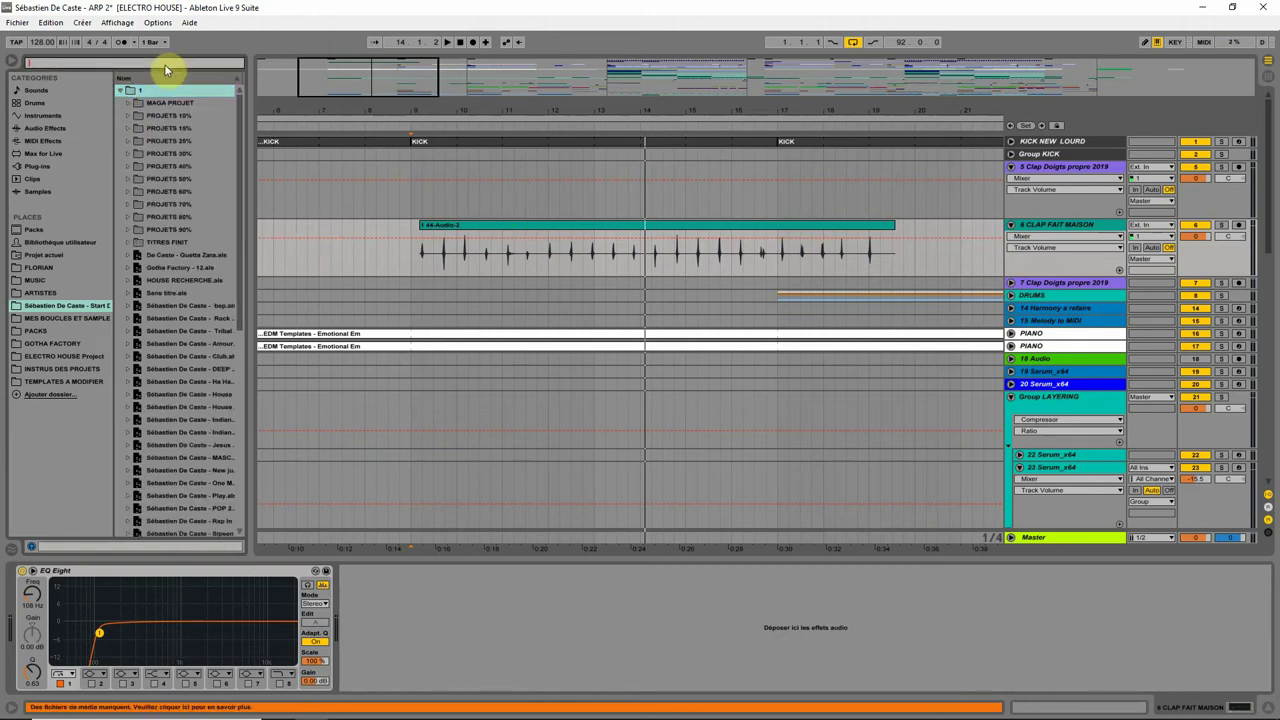
type("l")
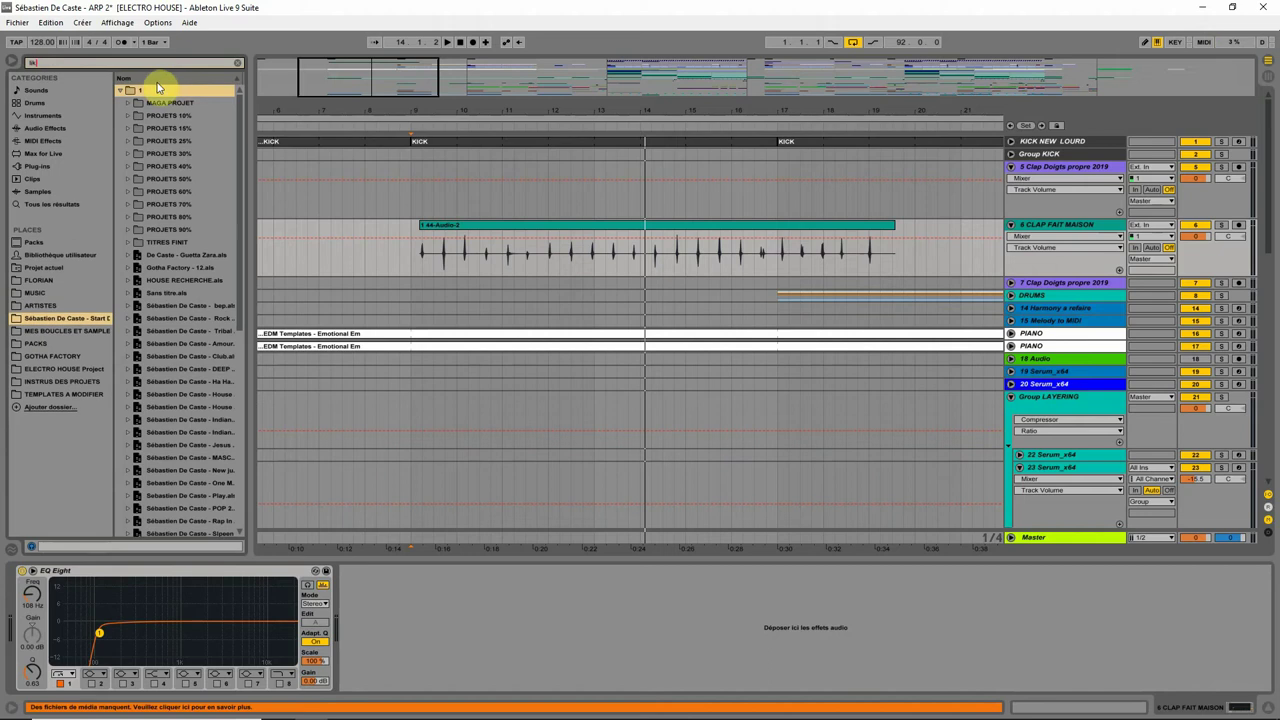
type("ik")
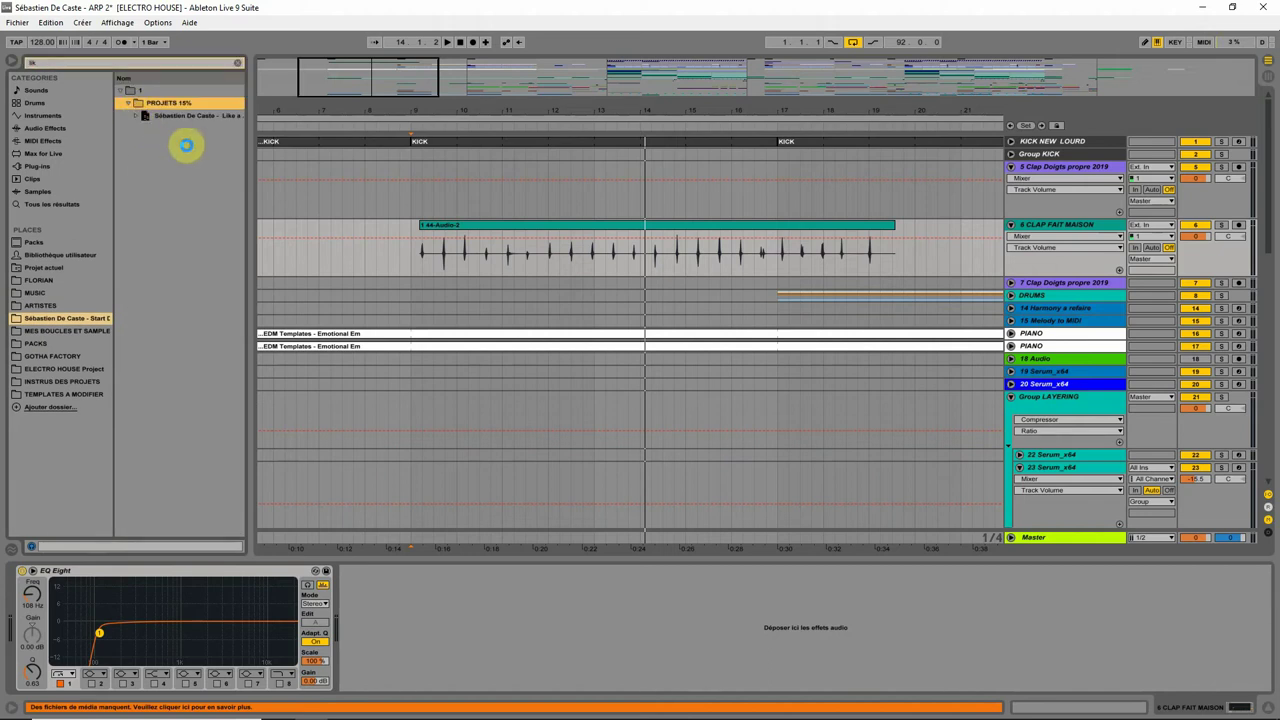
Expand the Like a Snake.als set in the browser and widen the browser enough to read its track names
left_click(208, 118)
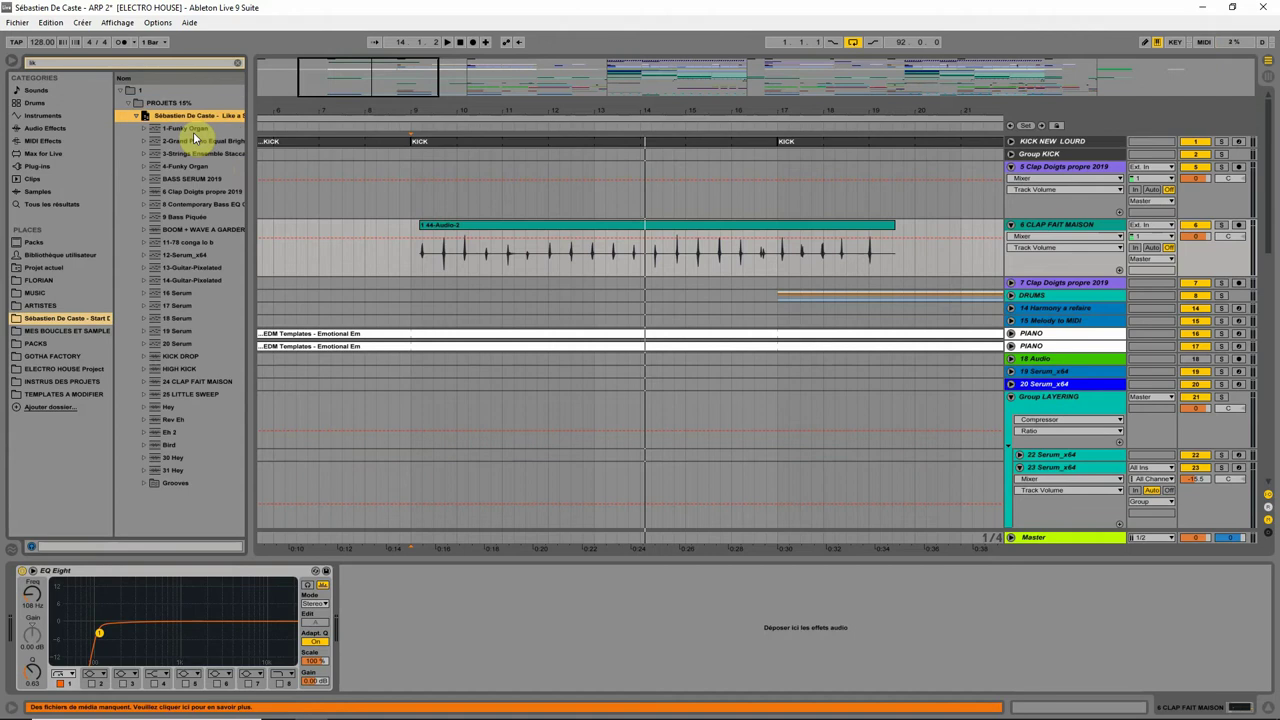
left_click_drag(257, 162, 321, 163)
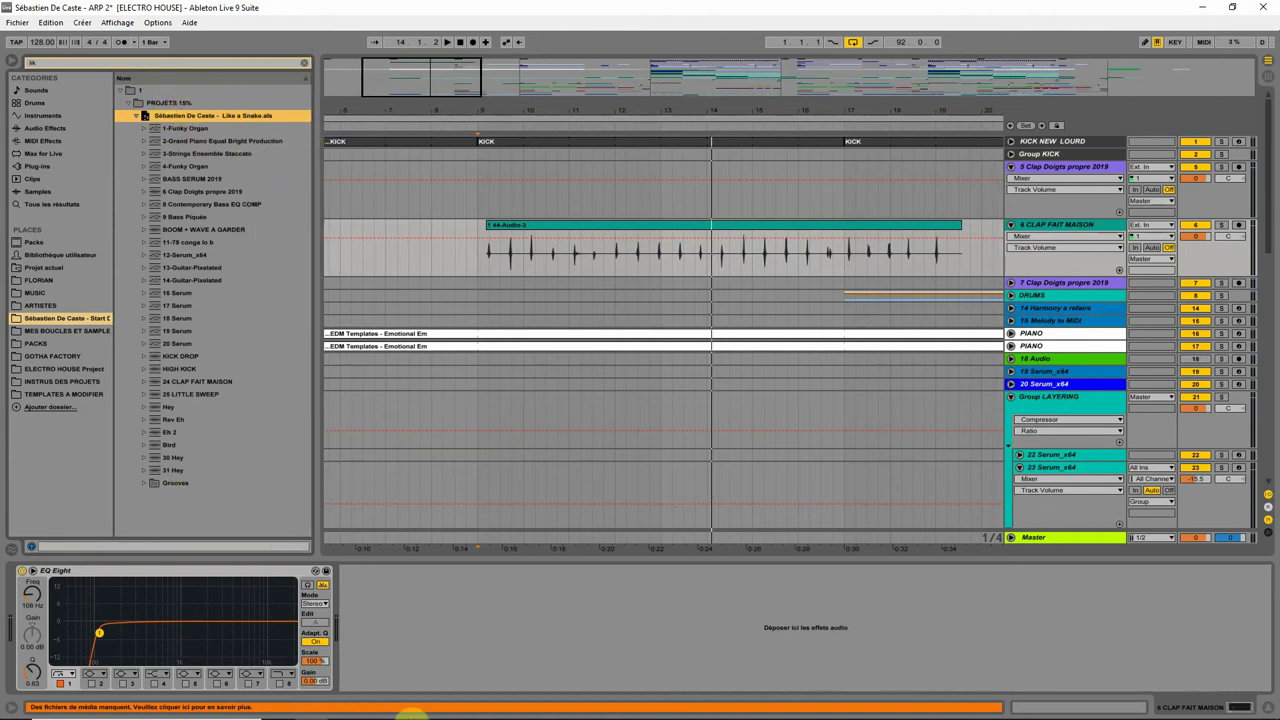
mouse_move(427, 710)
left_click(376, 707)
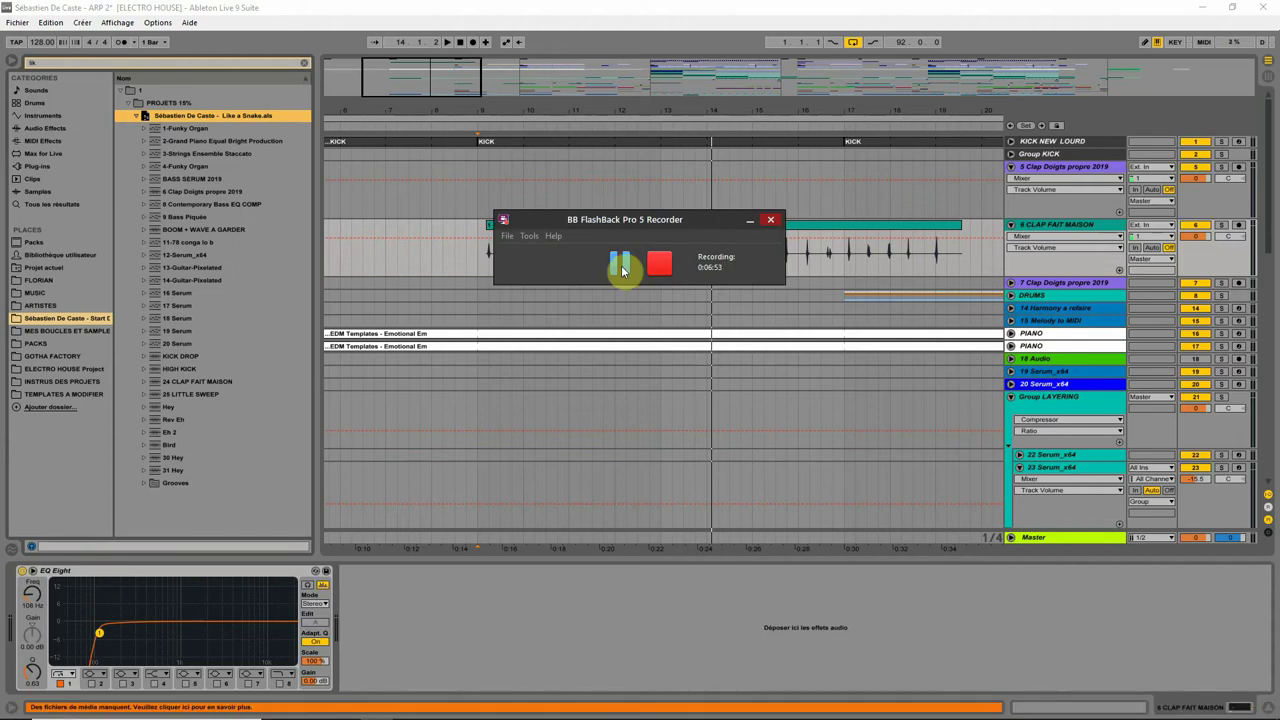
left_click(621, 265)
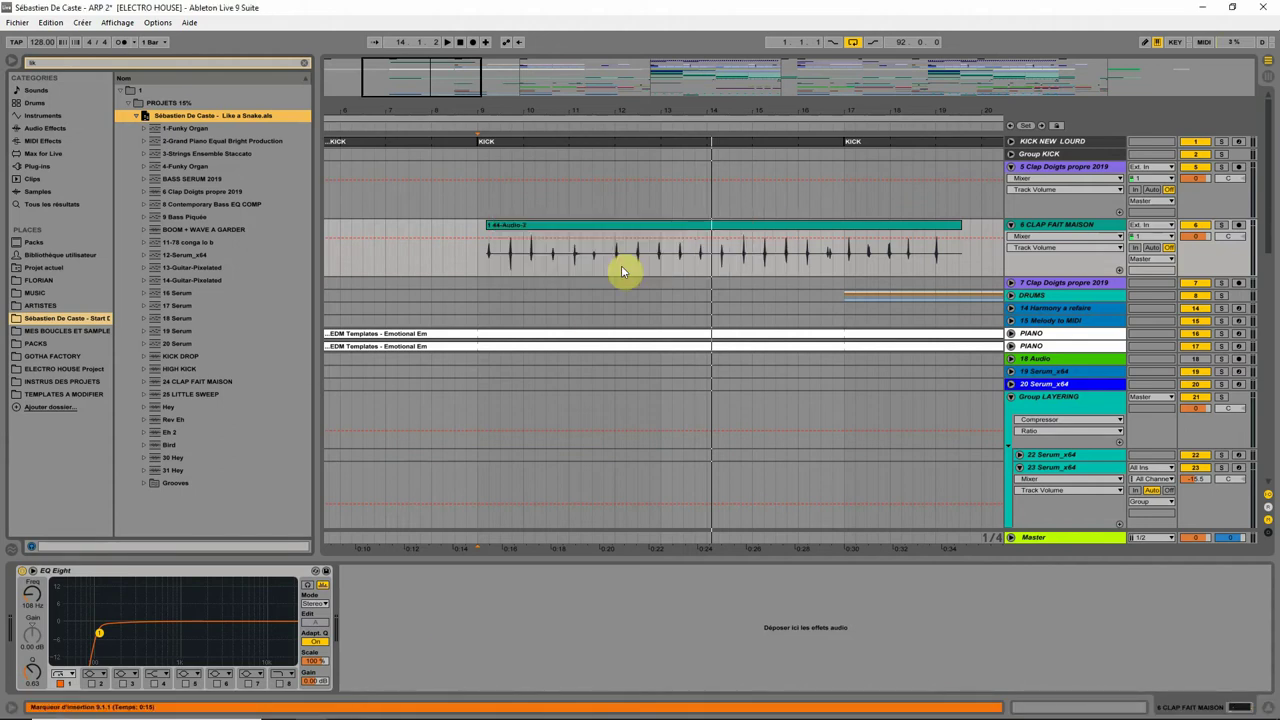
Insert the 24 CLAP FAIT MAISON track from the Like a Snake set directly above the existing CLAP FAIT MAISON track
left_click(592, 259)
key("space")
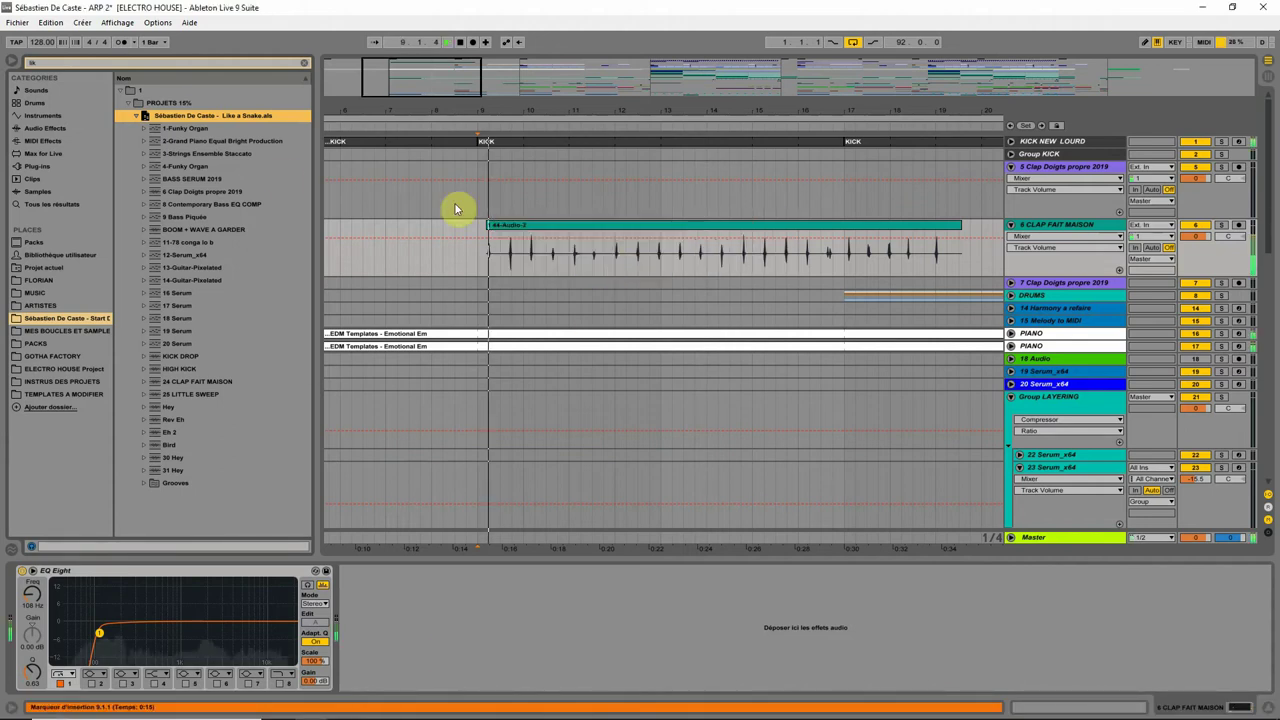
left_click(193, 382)
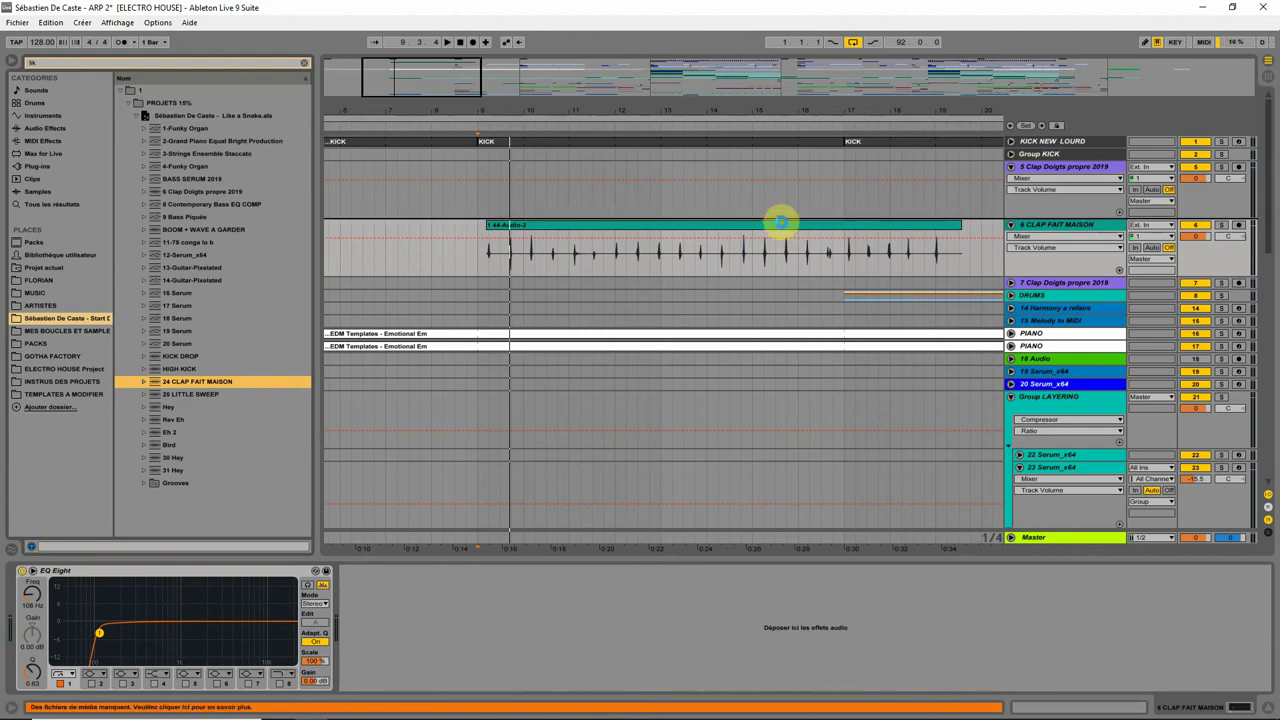
left_click_drag(781, 221, 781, 221)
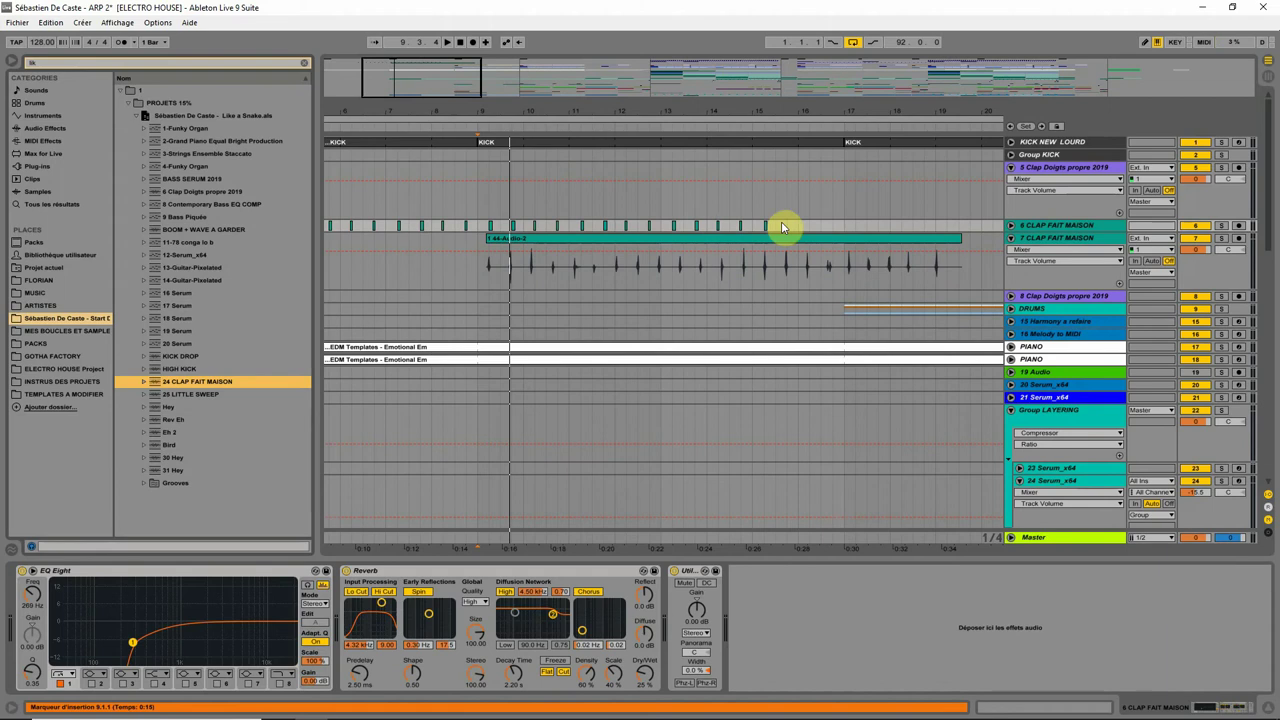
Delete the old CLAP FAIT MAISON track that holds the 44-Audio-2 clip
left_click_drag(987, 112, 987, 50)
left_click(1033, 242)
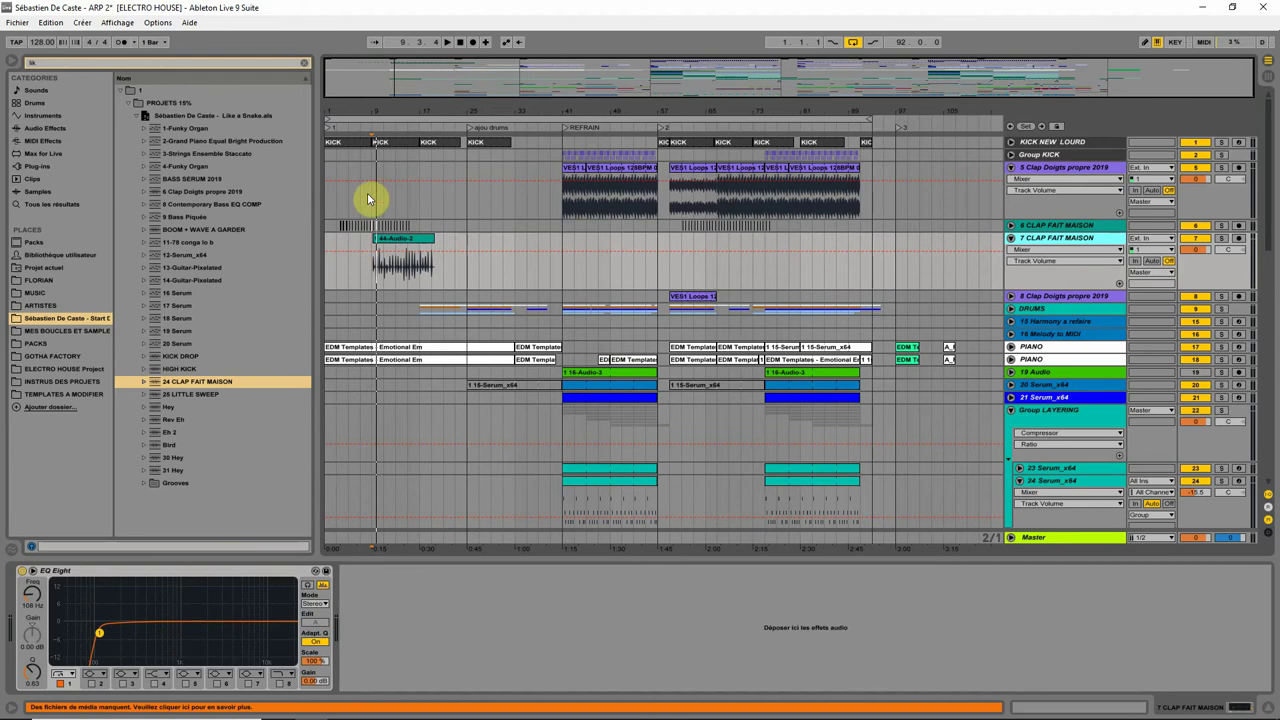
key("Delete")
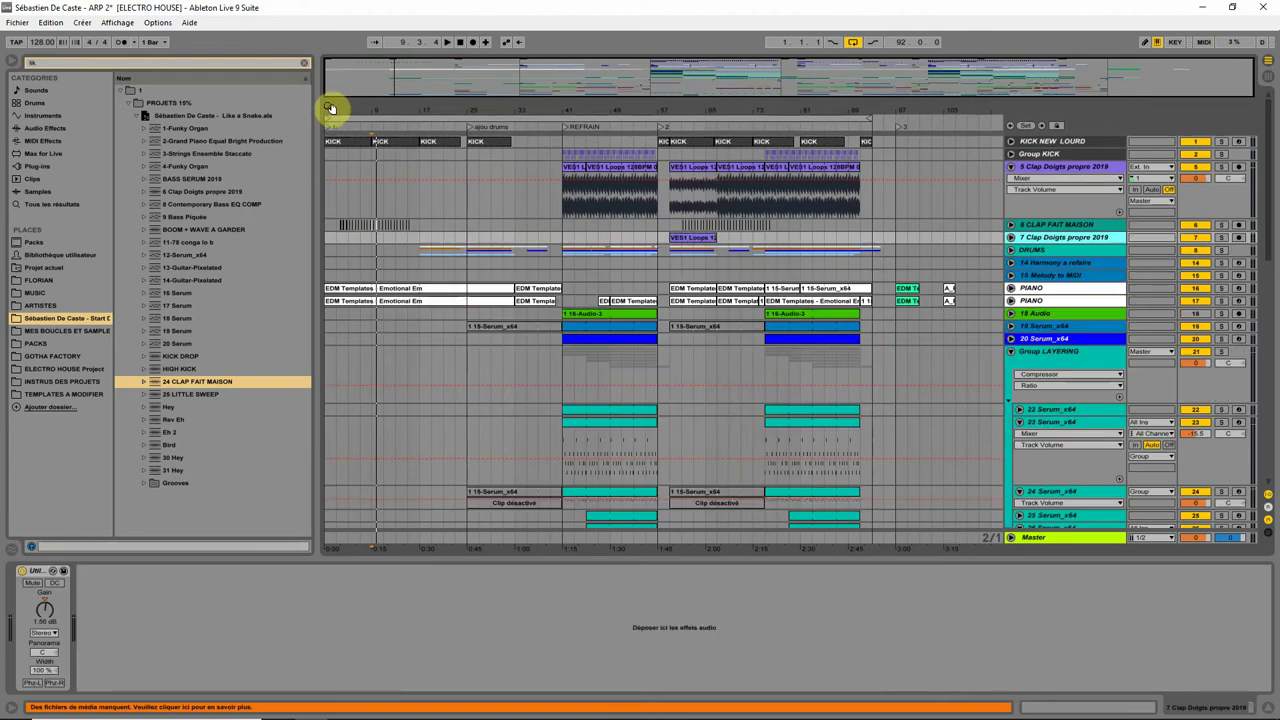
Move the CLAP FAIT MAISON clips between bars 5 and 17 to bar 9 and delete the leftover clips before bar 7
left_click_drag(332, 108, 332, 175)
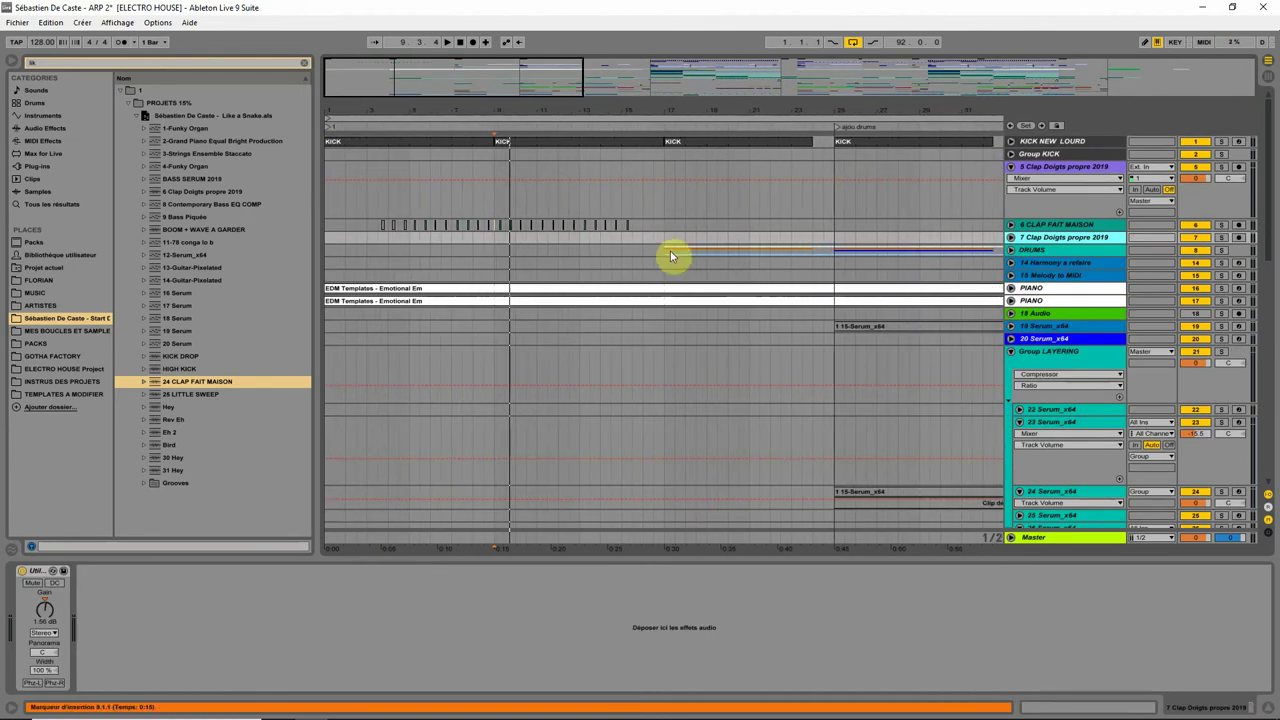
left_click_drag(661, 230, 419, 232)
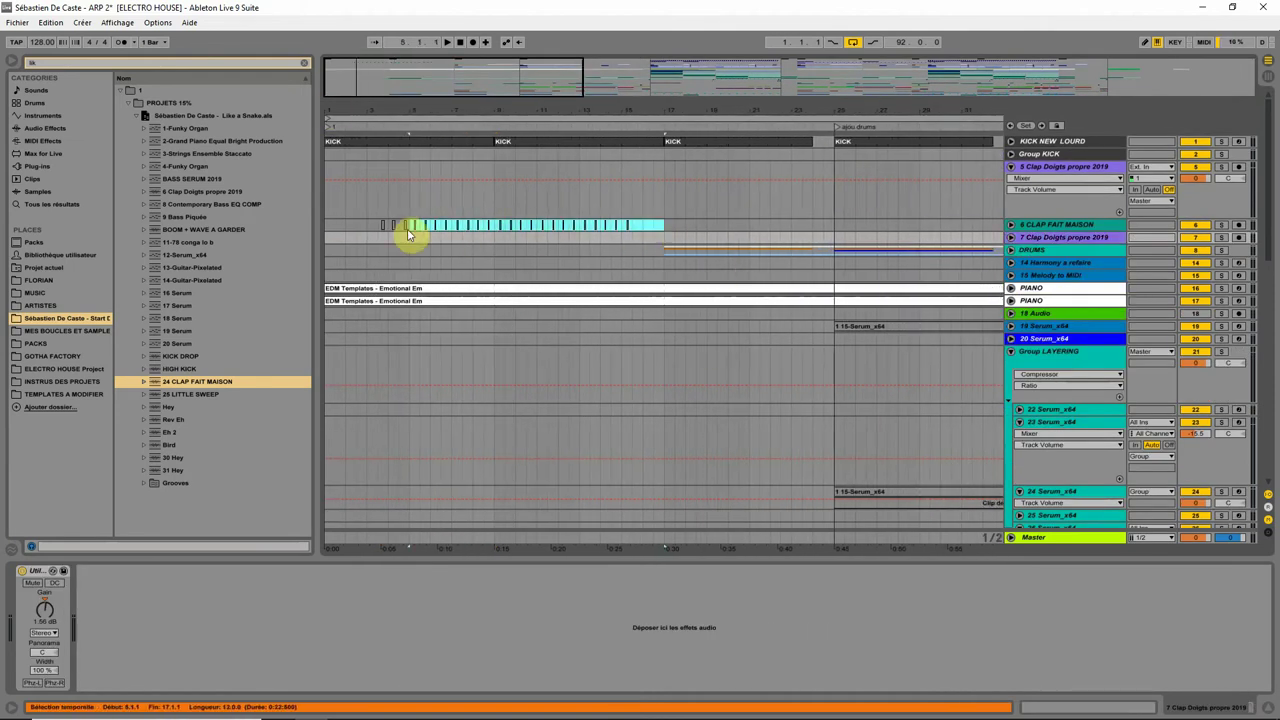
left_click(494, 229)
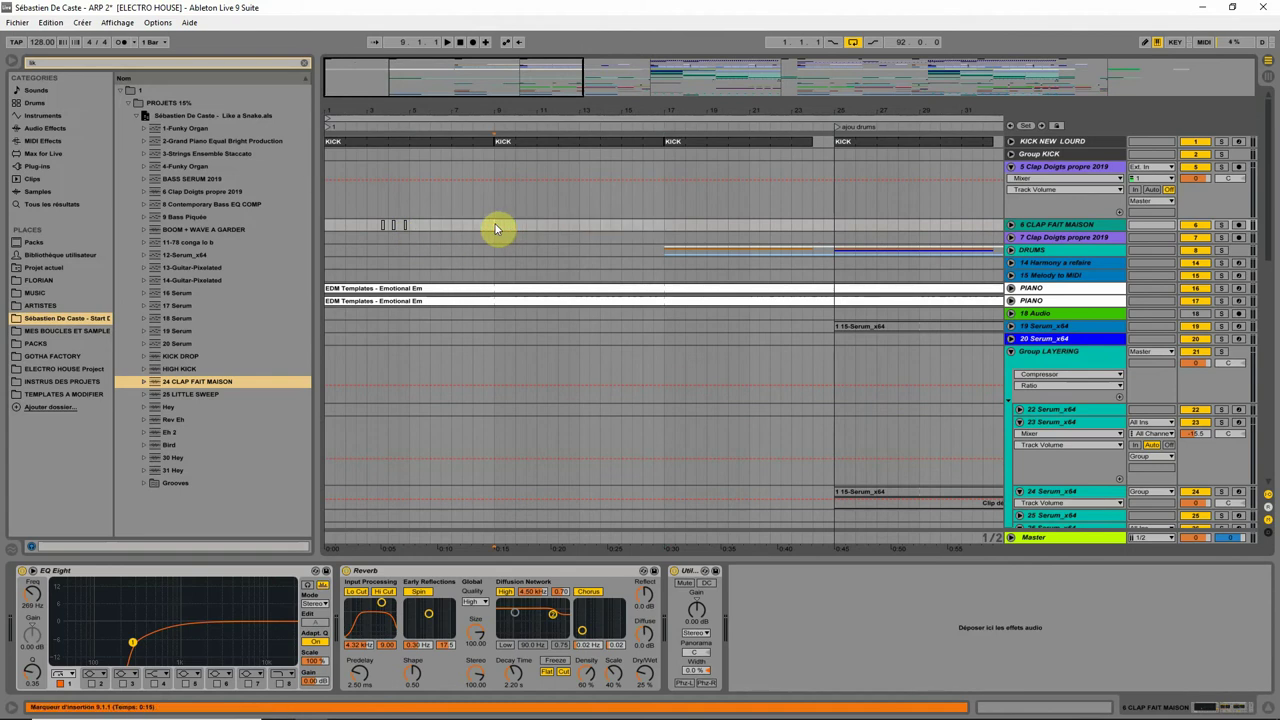
key("ctrl+v")
left_click_drag(452, 232, 353, 254)
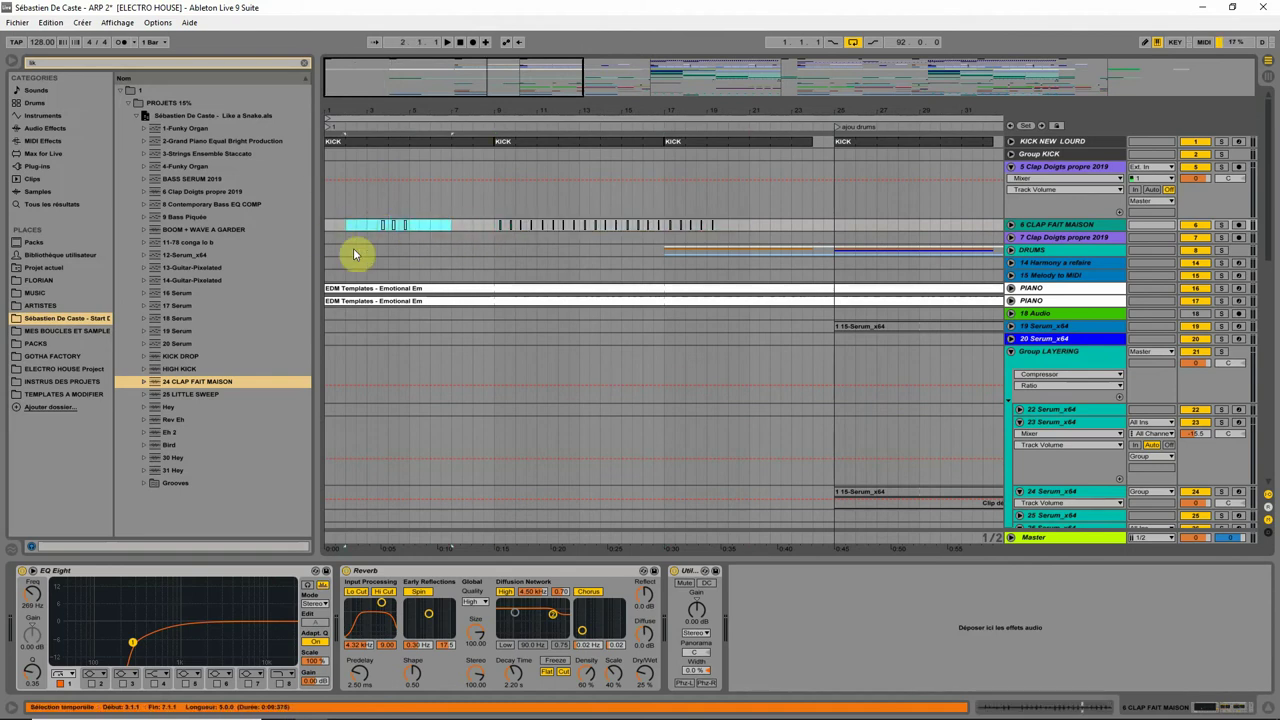
Play from bar 9, unfold CLAP FAIT MAISON, set its volume to -4.2 dB and clear its volume automation
left_click(495, 230)
key("space")
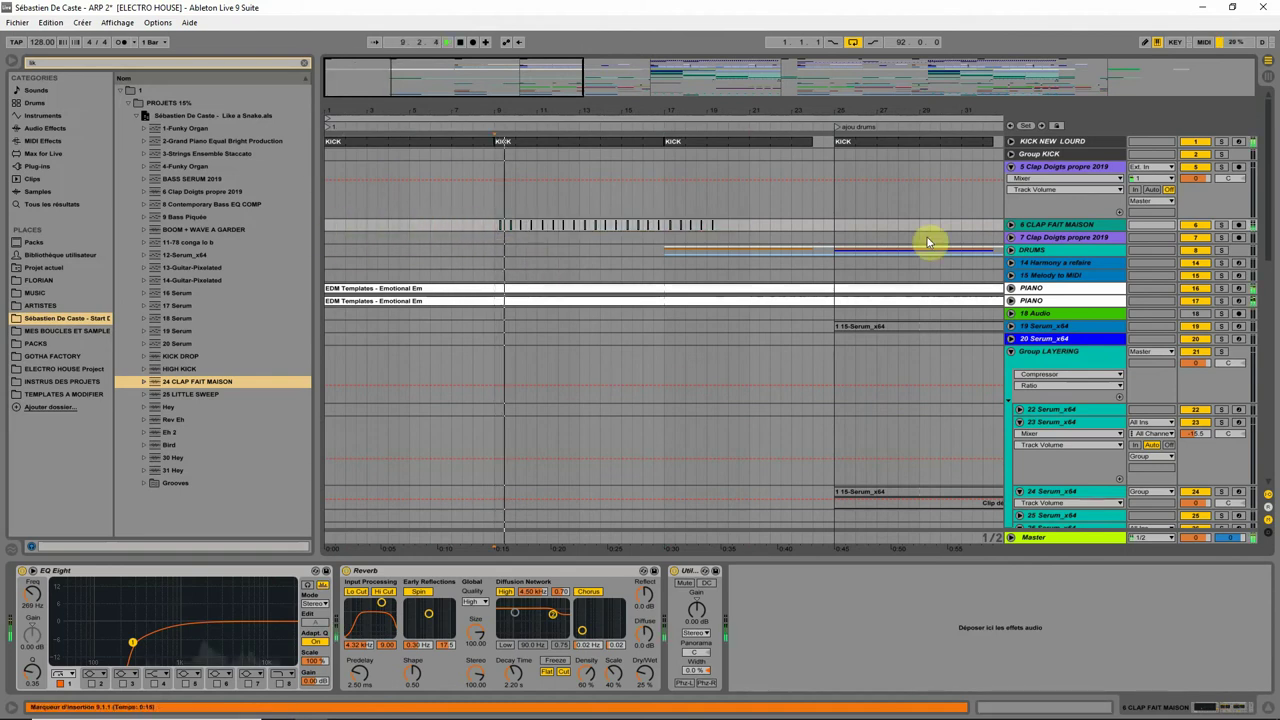
left_click(1010, 223)
left_click(1197, 240)
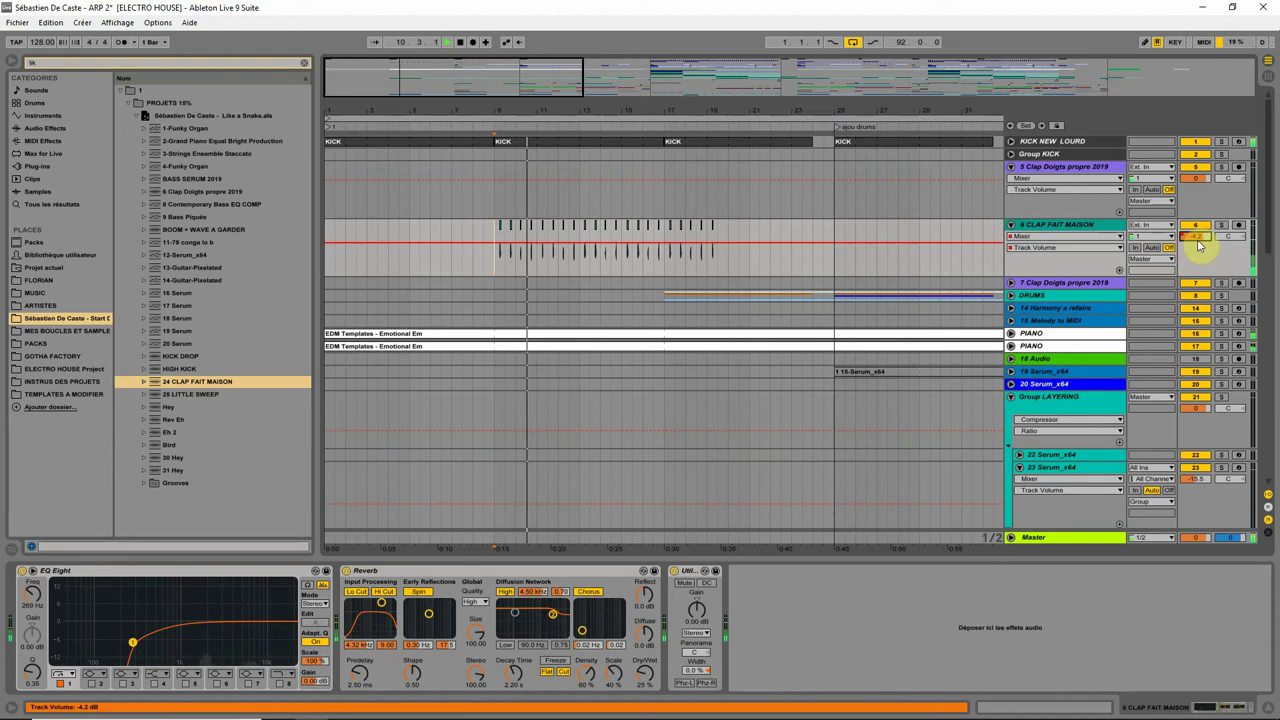
right_click(1199, 243)
left_click(1157, 286)
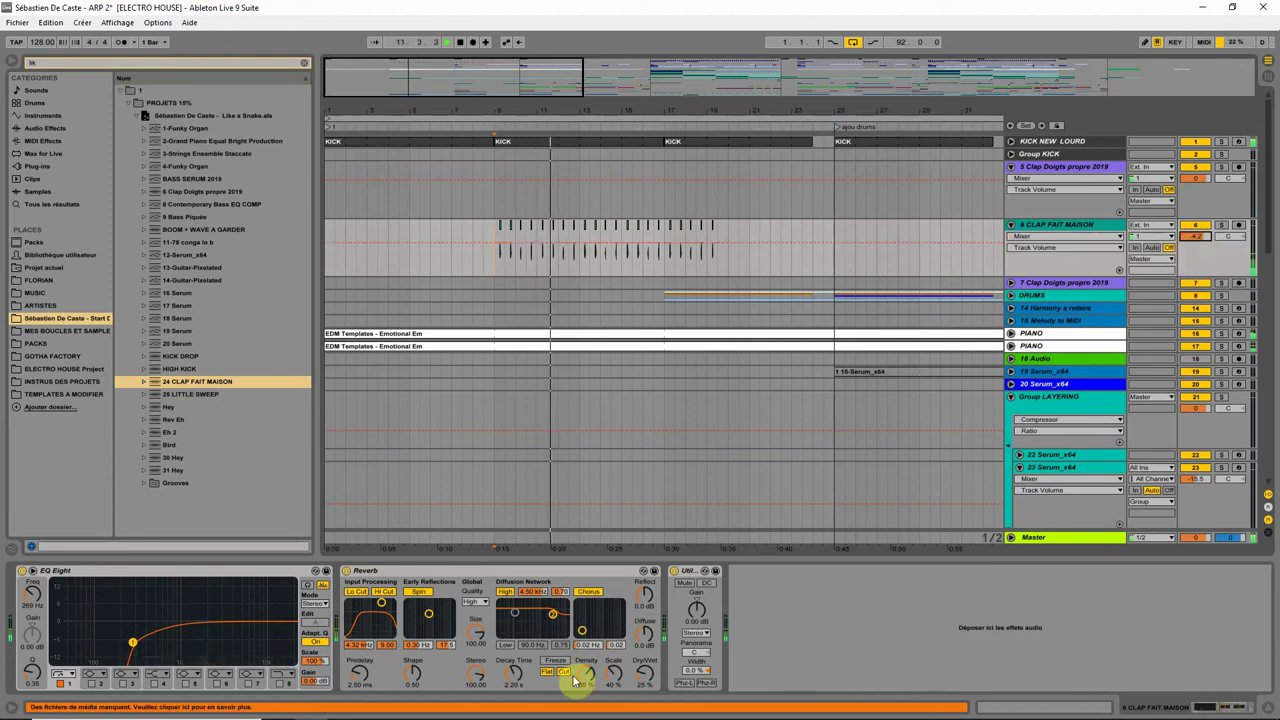
Set the Reverb's decay time to 1.34 s and the Utility's width to 100% on CLAP FAIT MAISON
left_click_drag(514, 675, 514, 694)
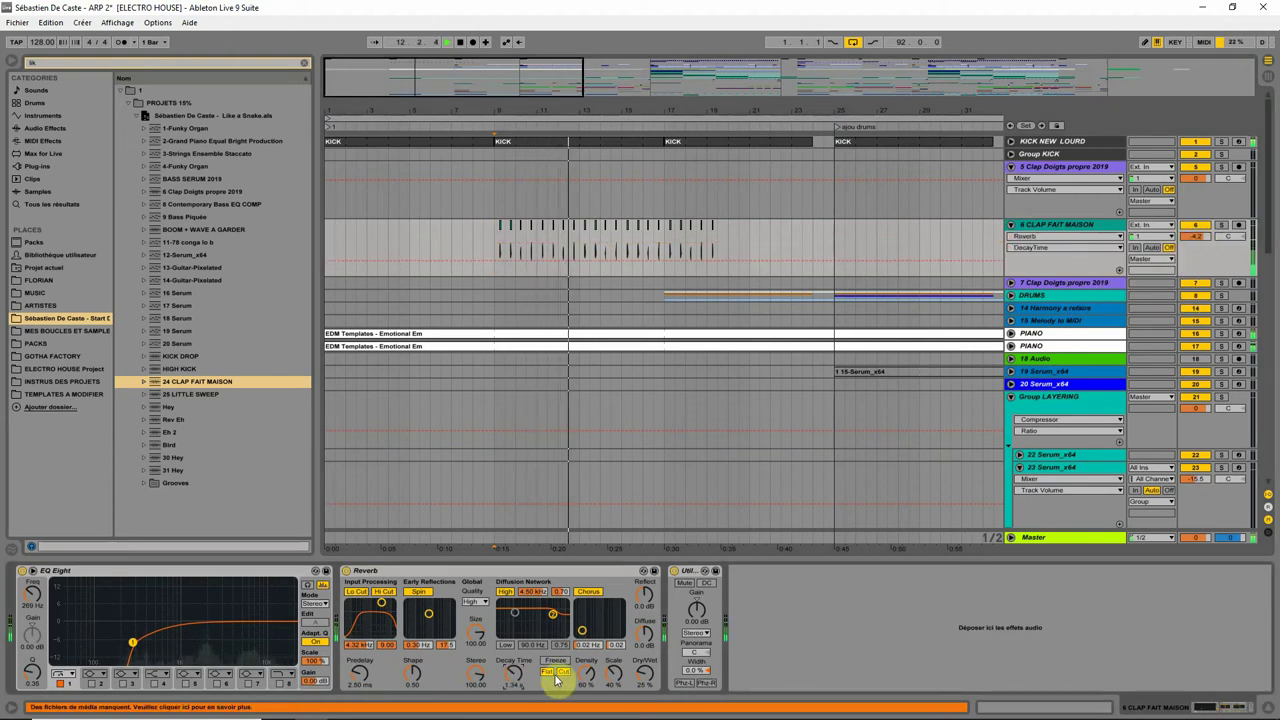
left_click(708, 672)
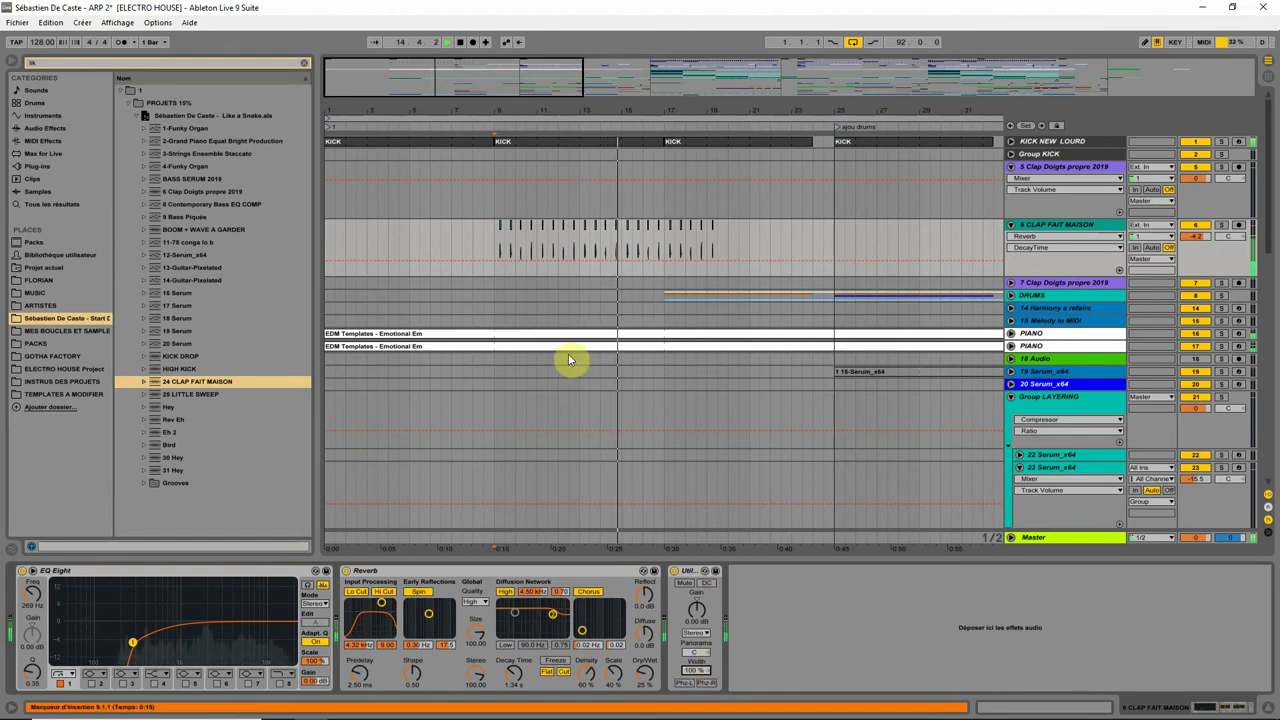
Set CLAP FAIT MAISON's volume to 0 and lower its EQ Eight low-cut frequency to 94.9 Hz during playback
key("space")
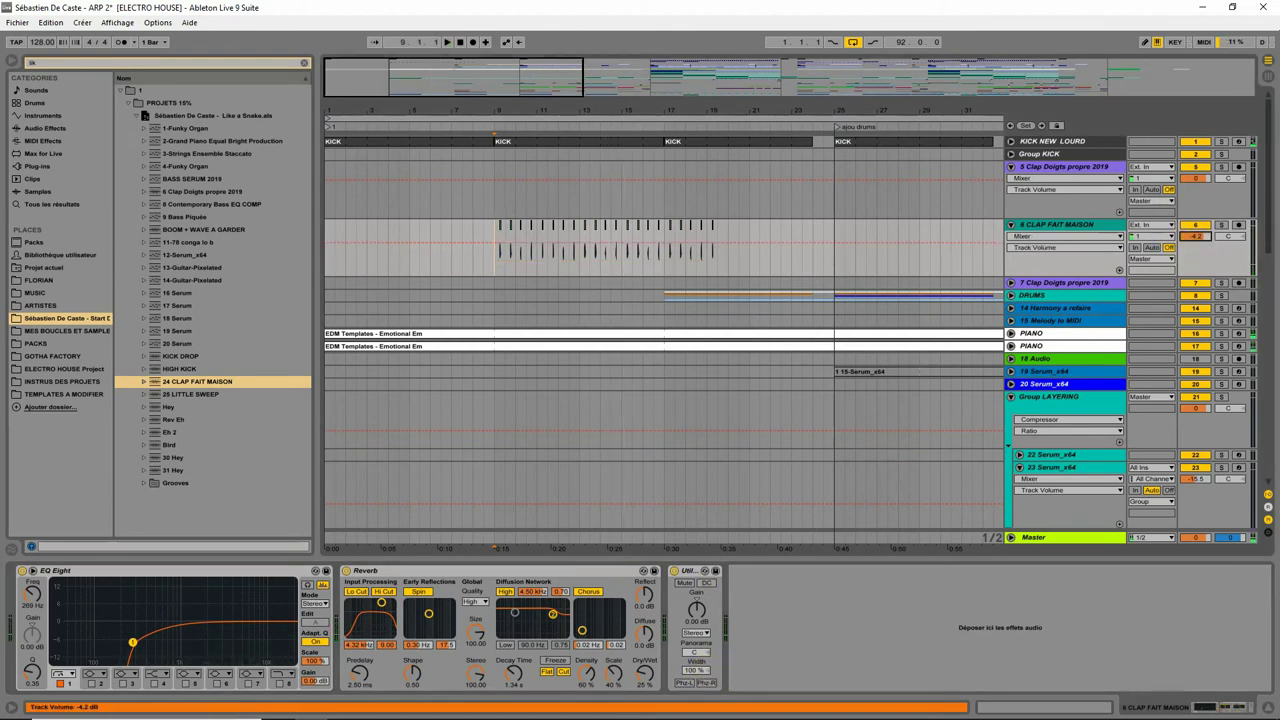
key("space")
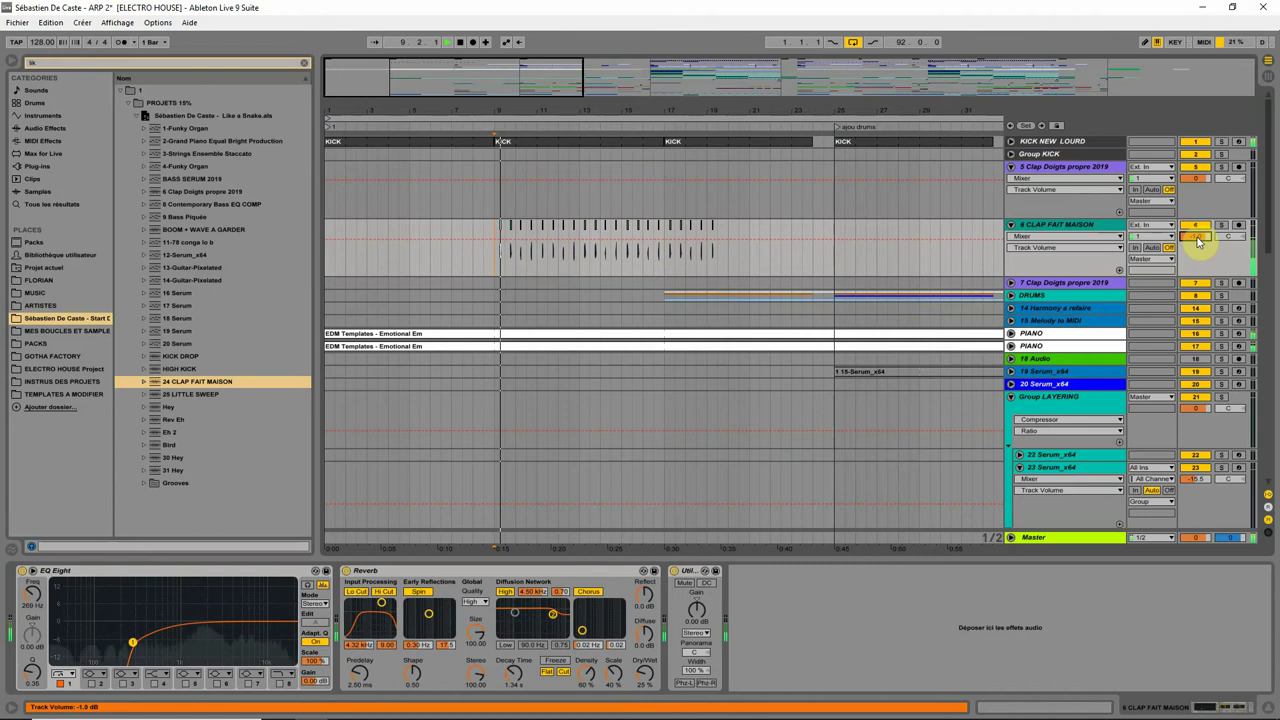
mouse_move(1198, 240)
left_mouse_down()
mouse_move(1198, 226)
mouse_move(1198, 238)
left_mouse_up()
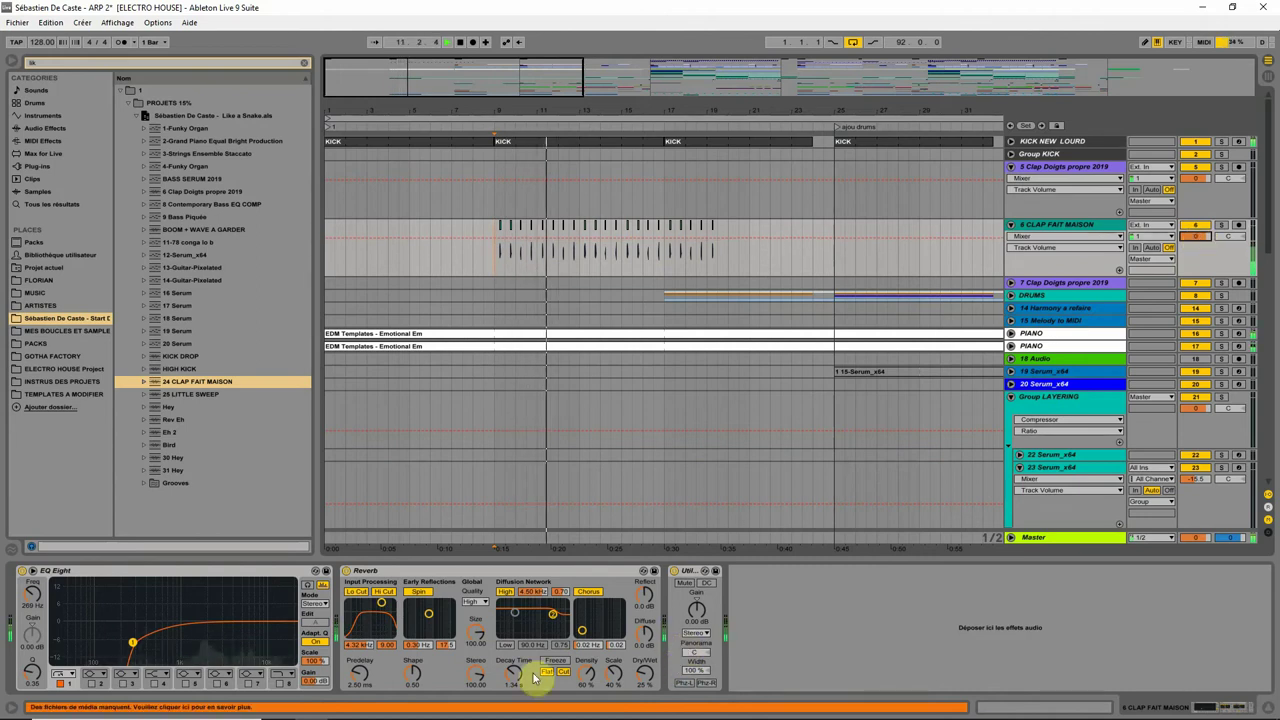
left_click_drag(132, 640, 36, 588)
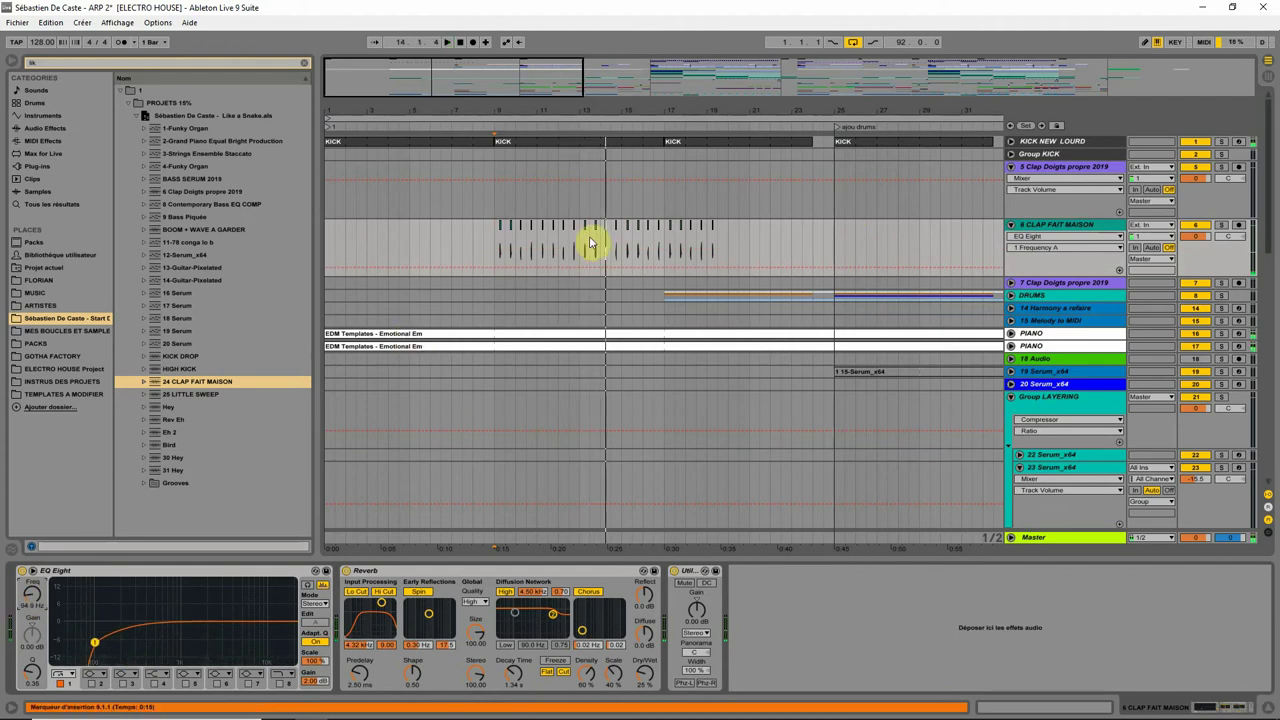
Listen to the individual claps on CLAP FAIT MAISON between bars 9 and 16 to compare how they sound
left_click_drag(594, 243, 600, 240)
left_click_drag(570, 110, 543, 292)
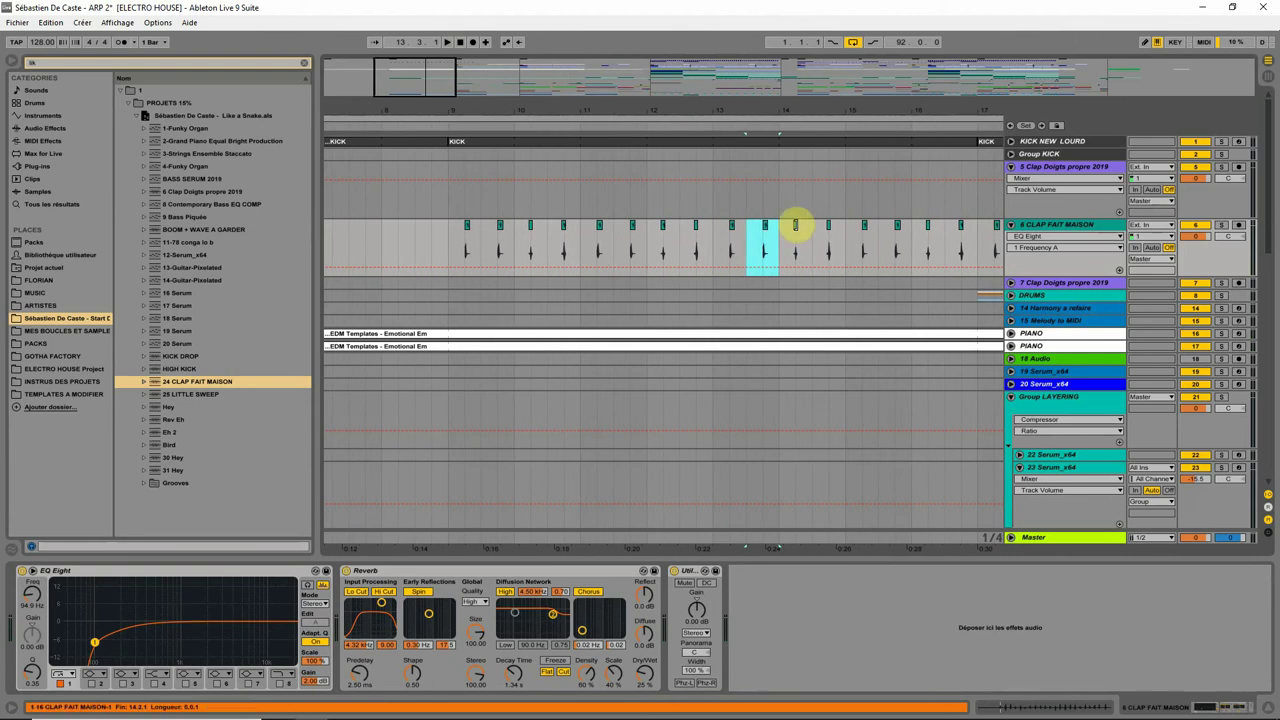
left_click(770, 233)
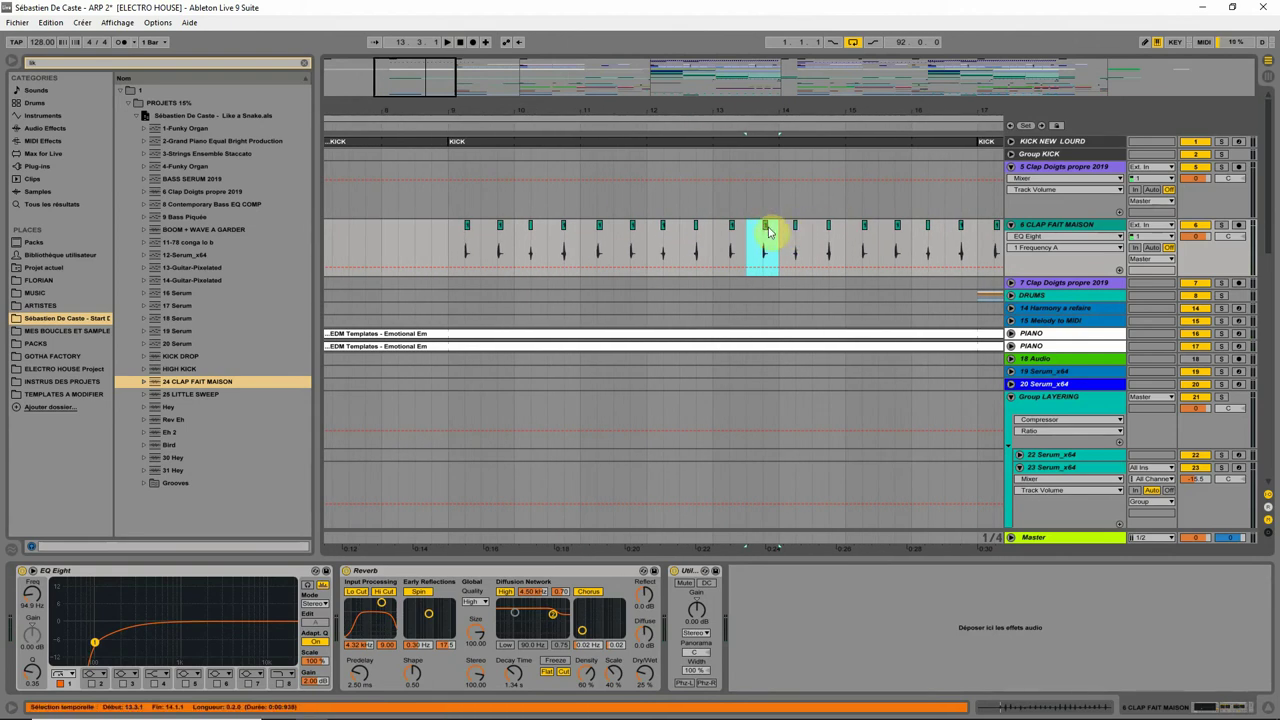
key("space")
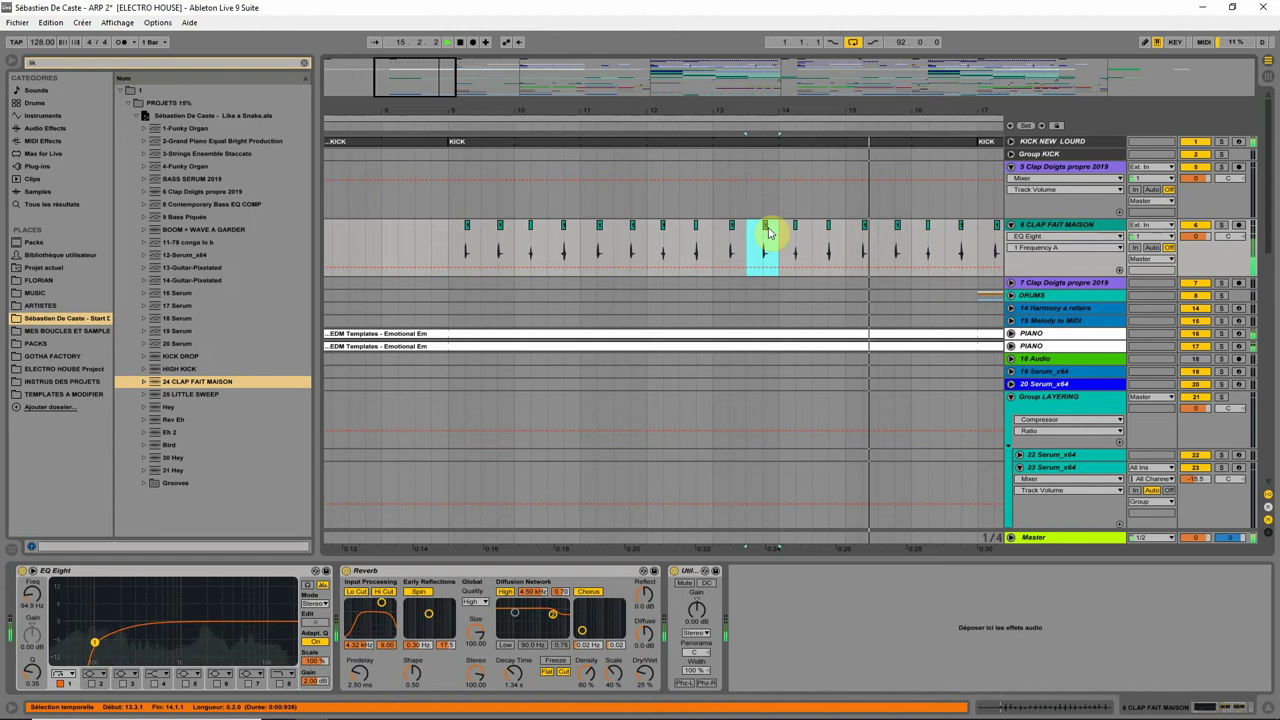
left_click(898, 230)
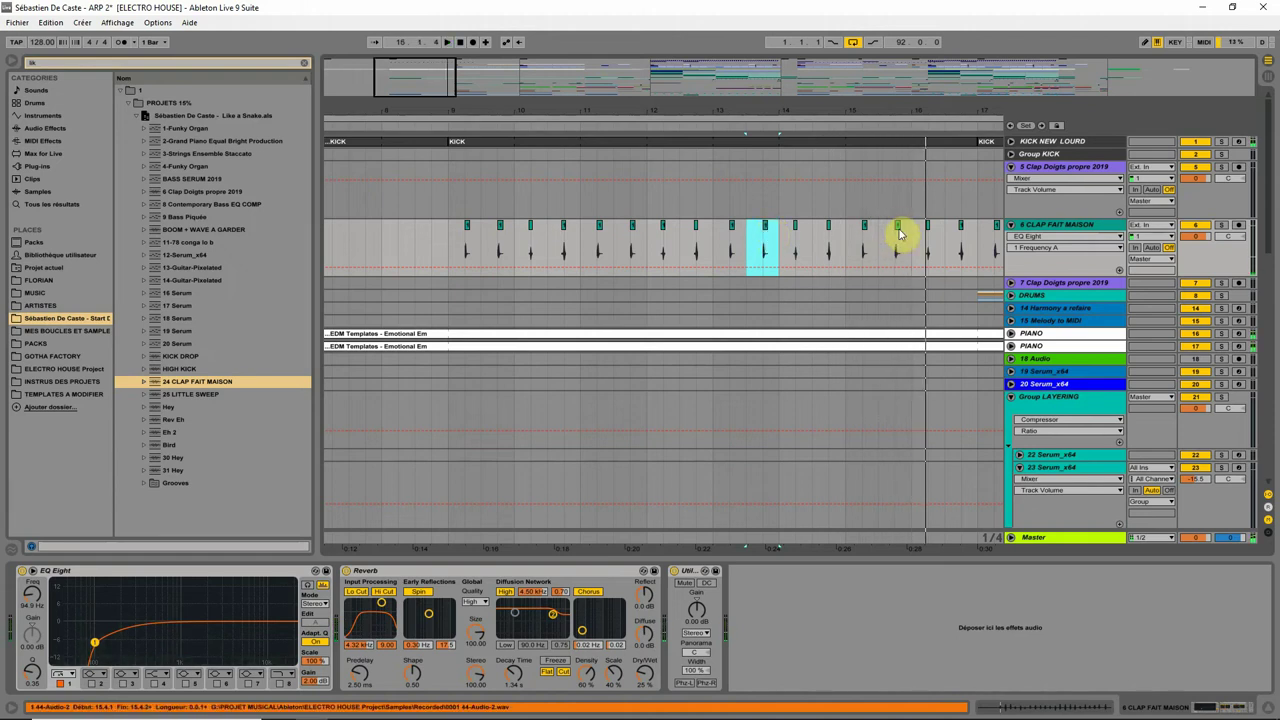
left_click(450, 254)
left_click_drag(457, 257, 582, 249)
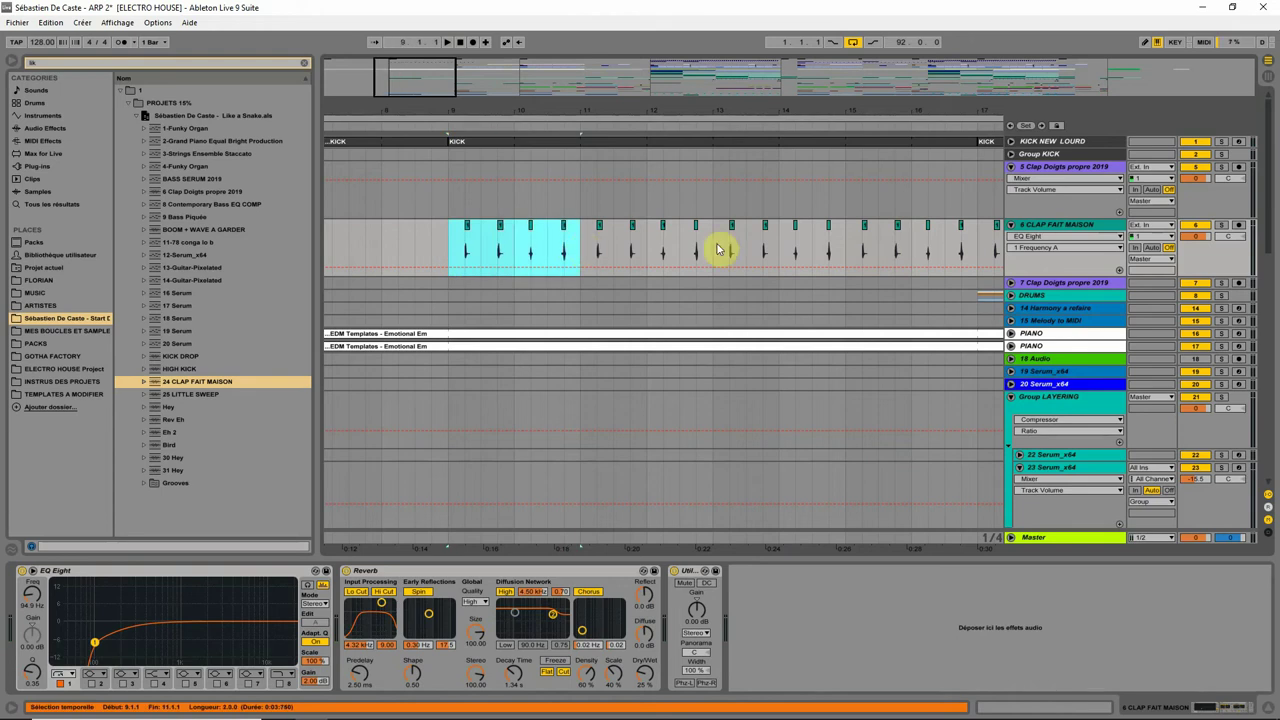
left_click(684, 254)
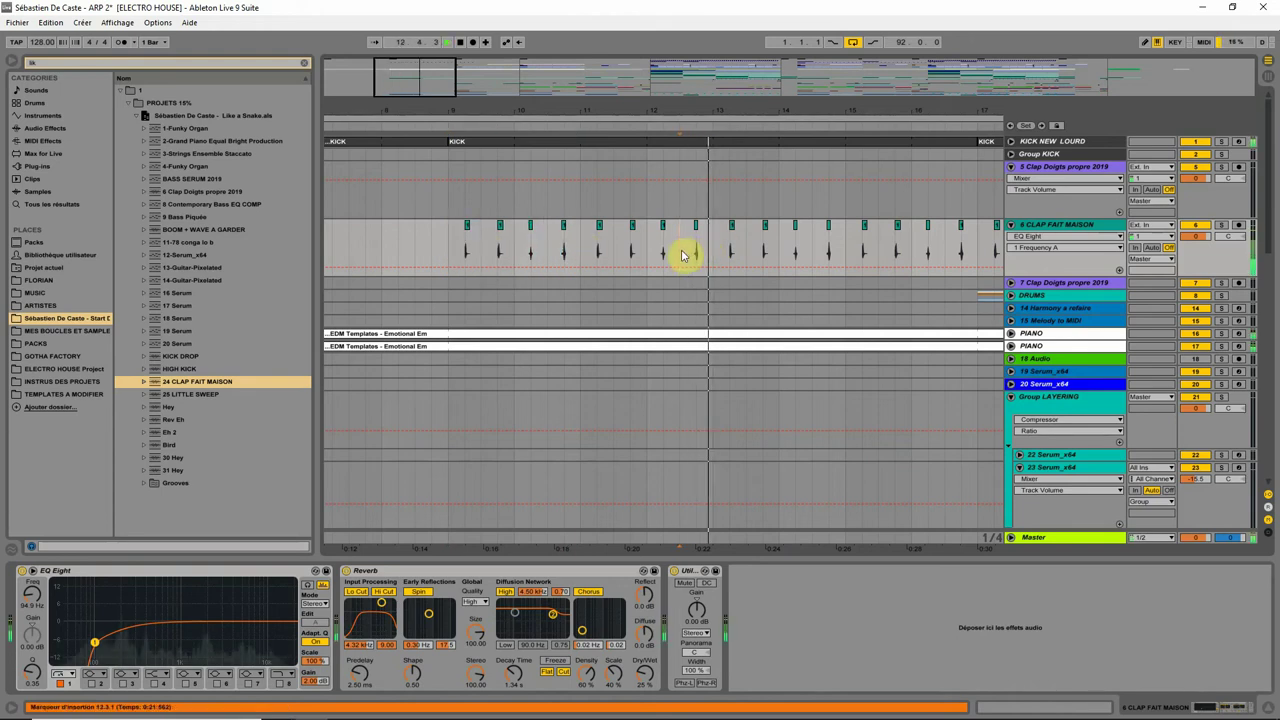
Delete the four clap clips between bars 9 and 11 on CLAP FAIT MAISON and play the remaining ones
left_click_drag(447, 248, 537, 250)
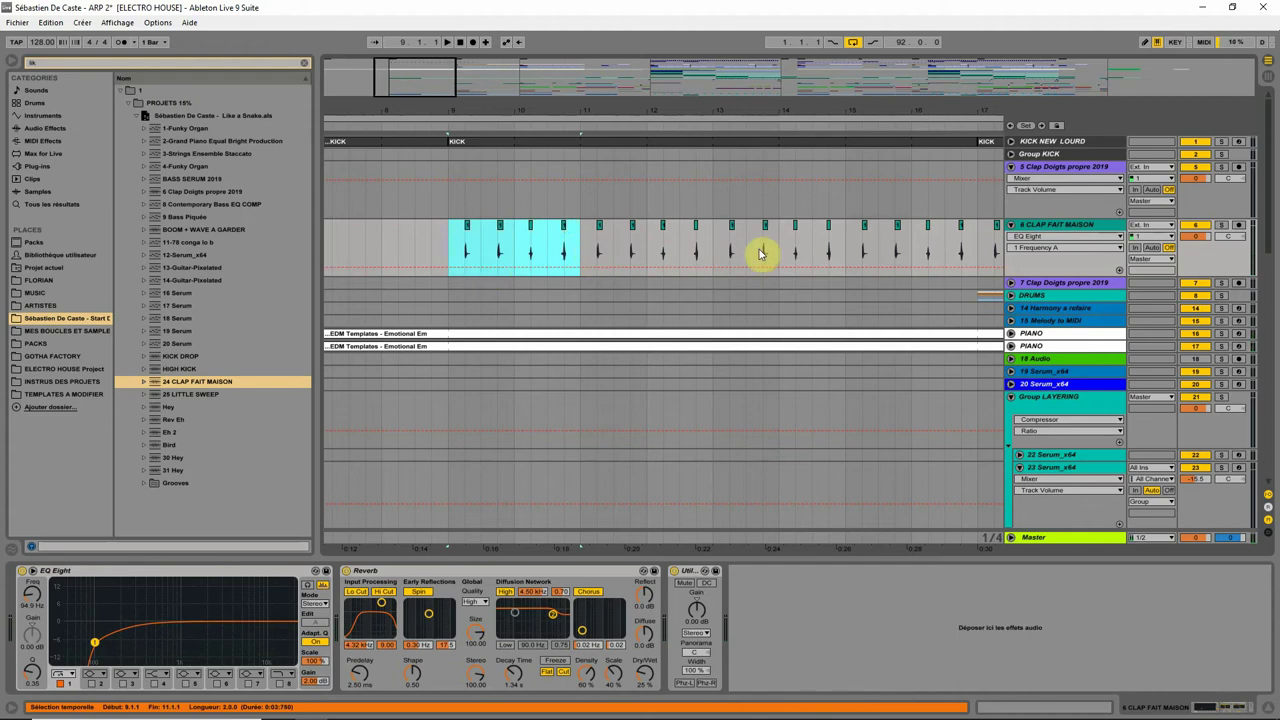
left_click(638, 249)
key("space")
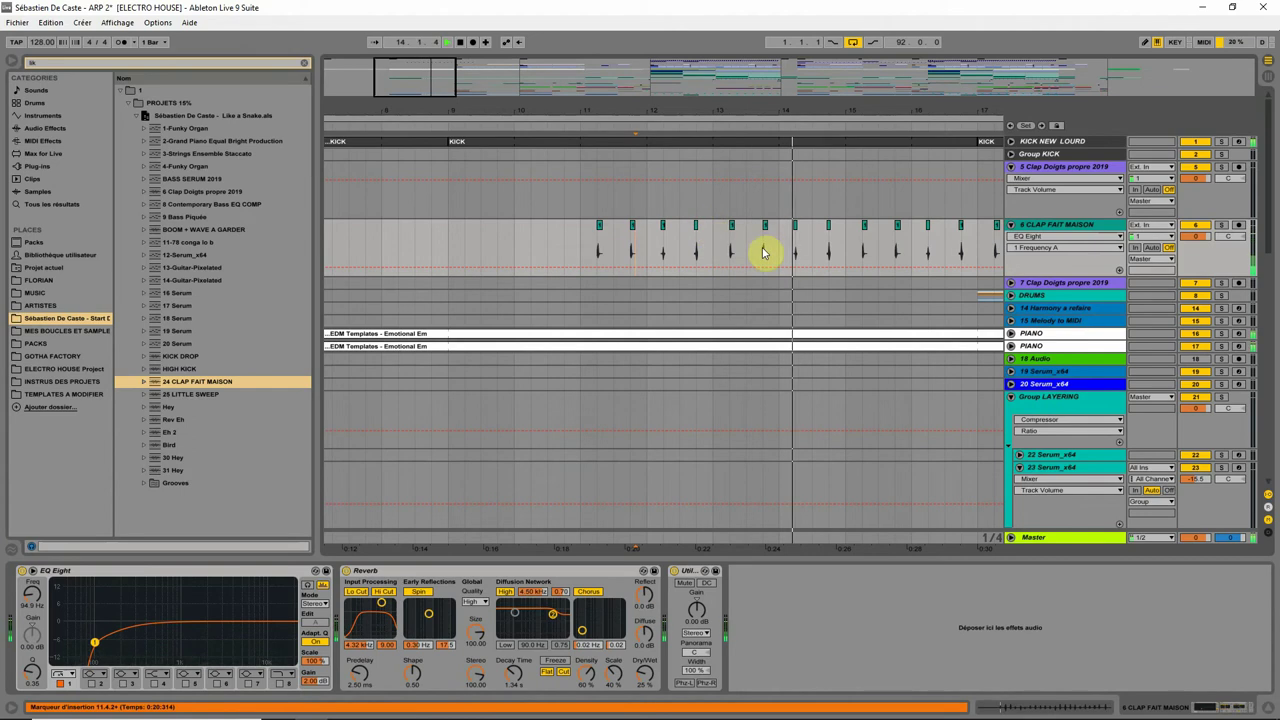
Audition the remaining claps, move the clap clip at 13.4.1 to 9.2.1 on CLAP FAIT MAISON, and play from bar 8
key("space")
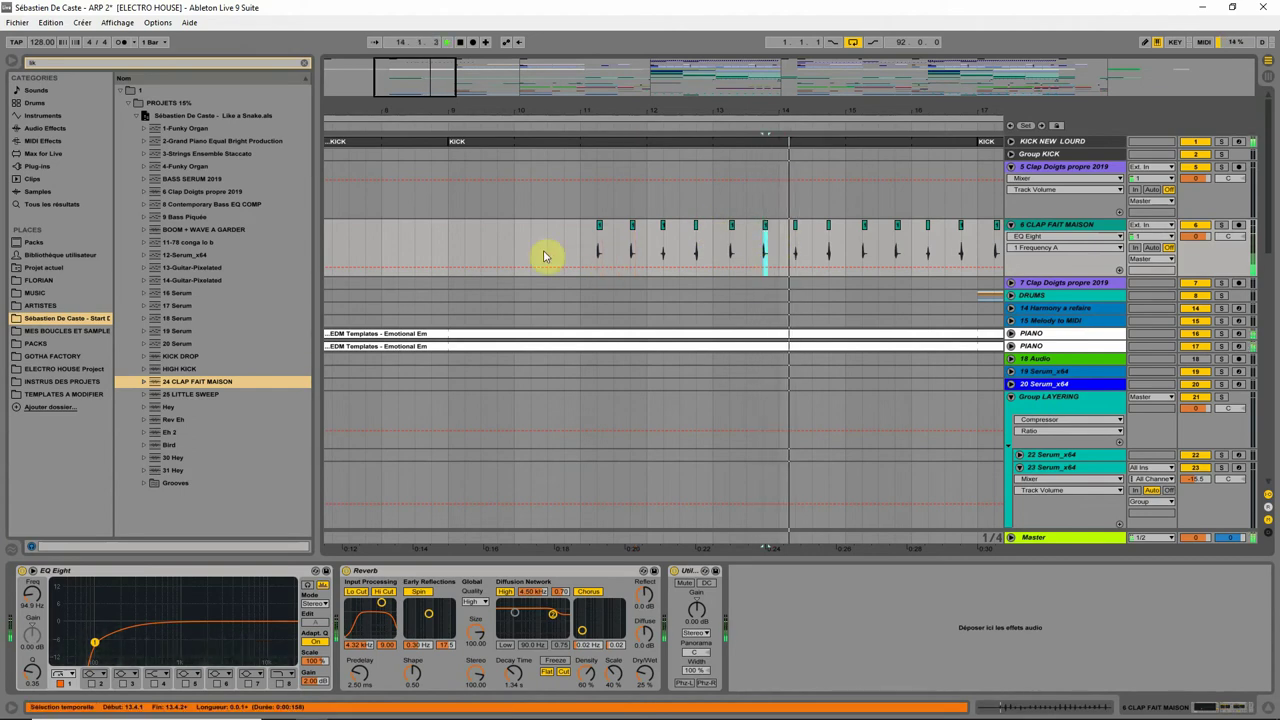
left_click(578, 251)
key("space")
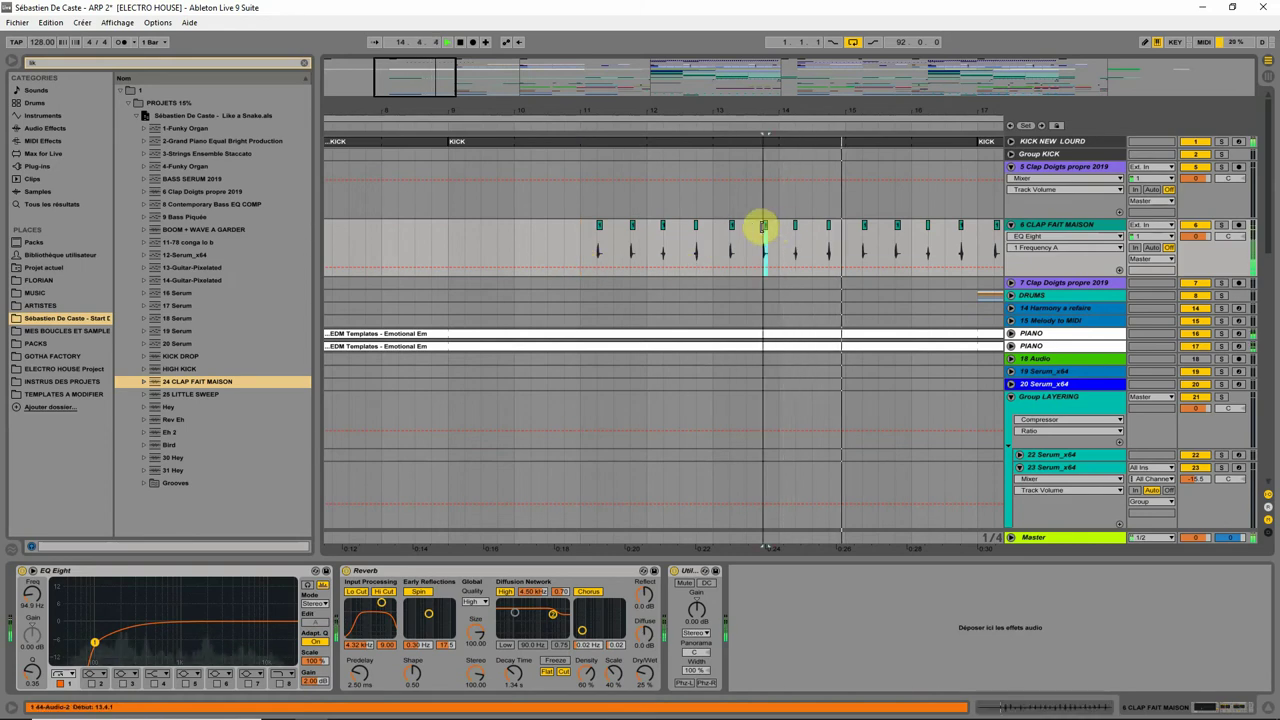
left_click(764, 225)
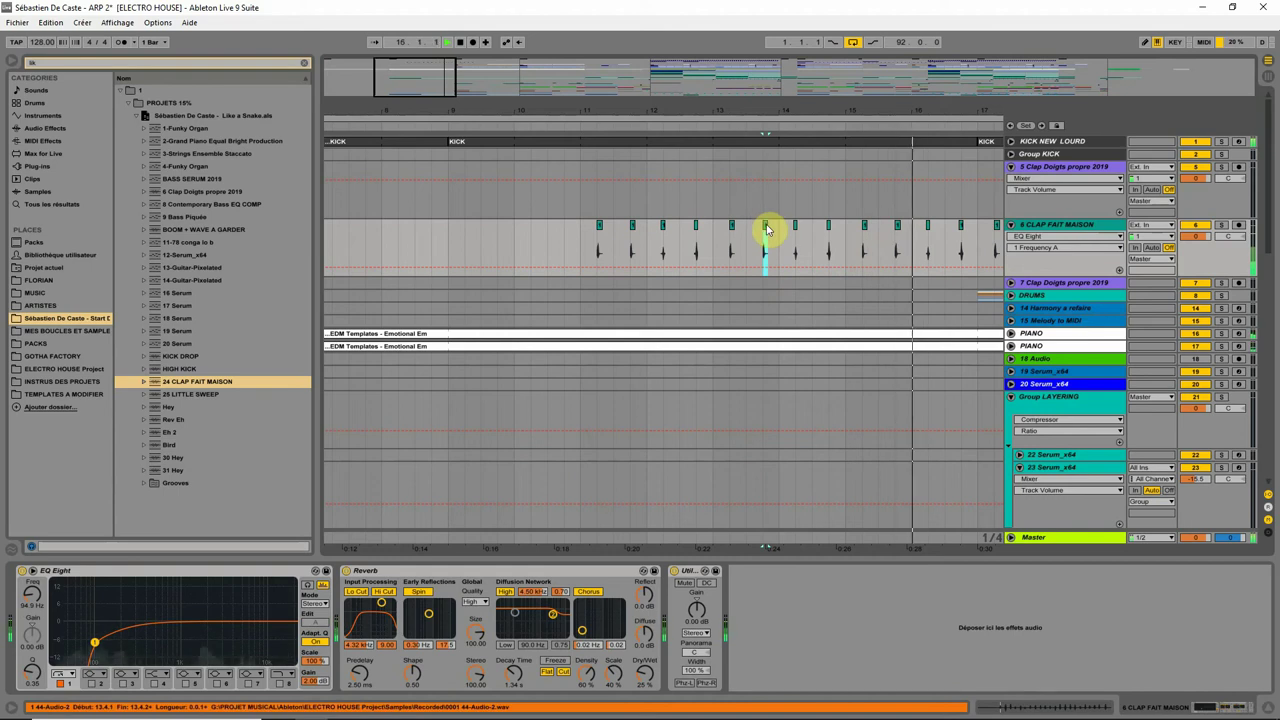
left_click(467, 268)
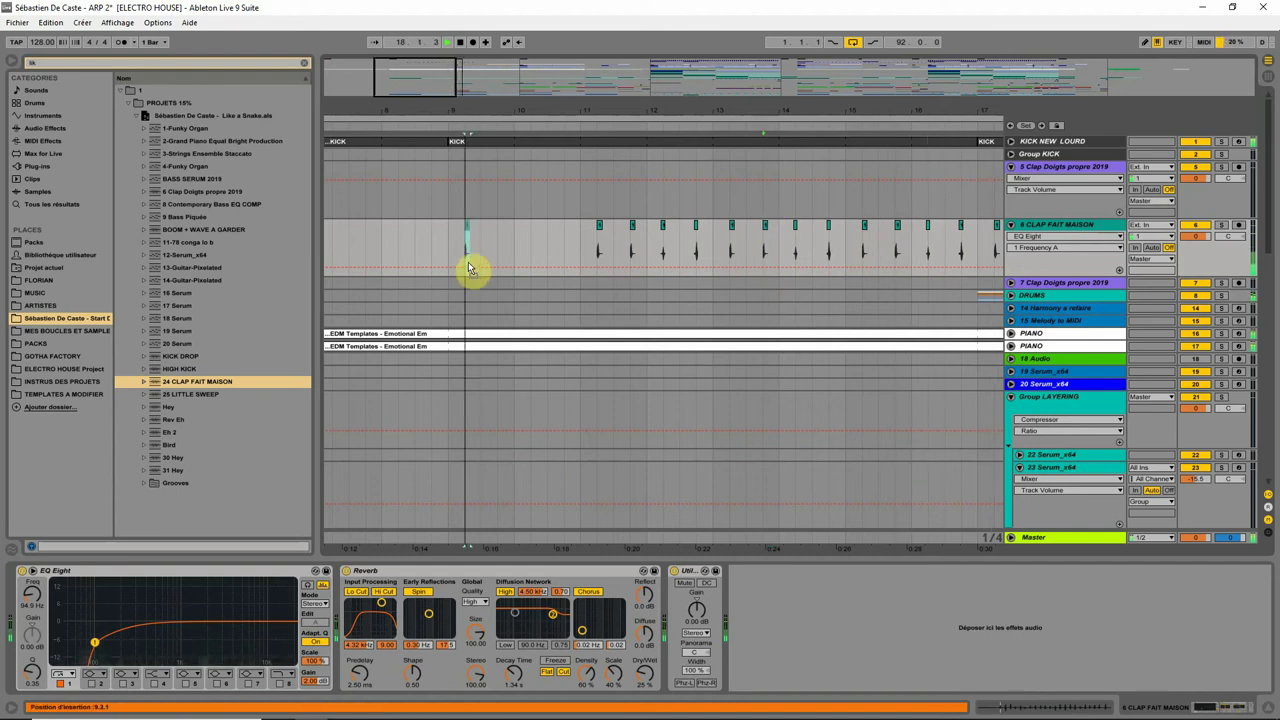
left_click_drag(469, 263, 469, 266)
left_click(400, 243)
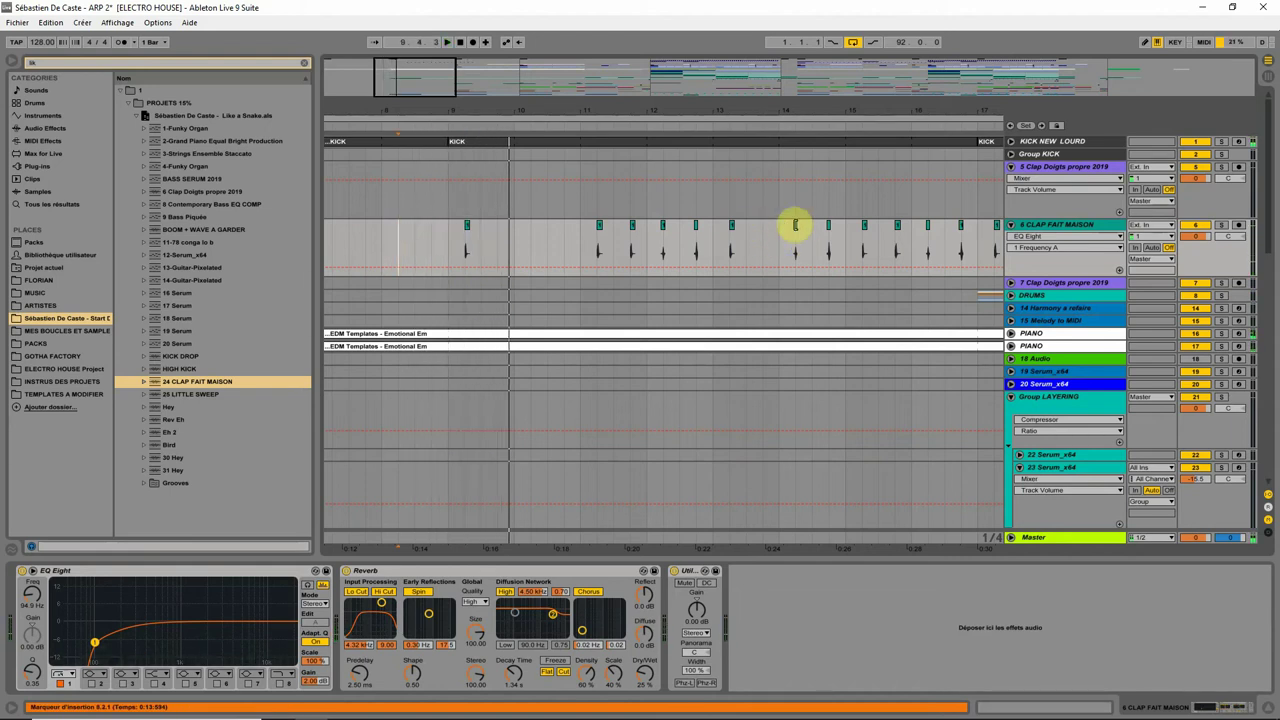
Play from the clap at 14.1.4 while checking the other tracks, and solo CLAP FAIT MAISON
left_click(795, 225)
key("space")
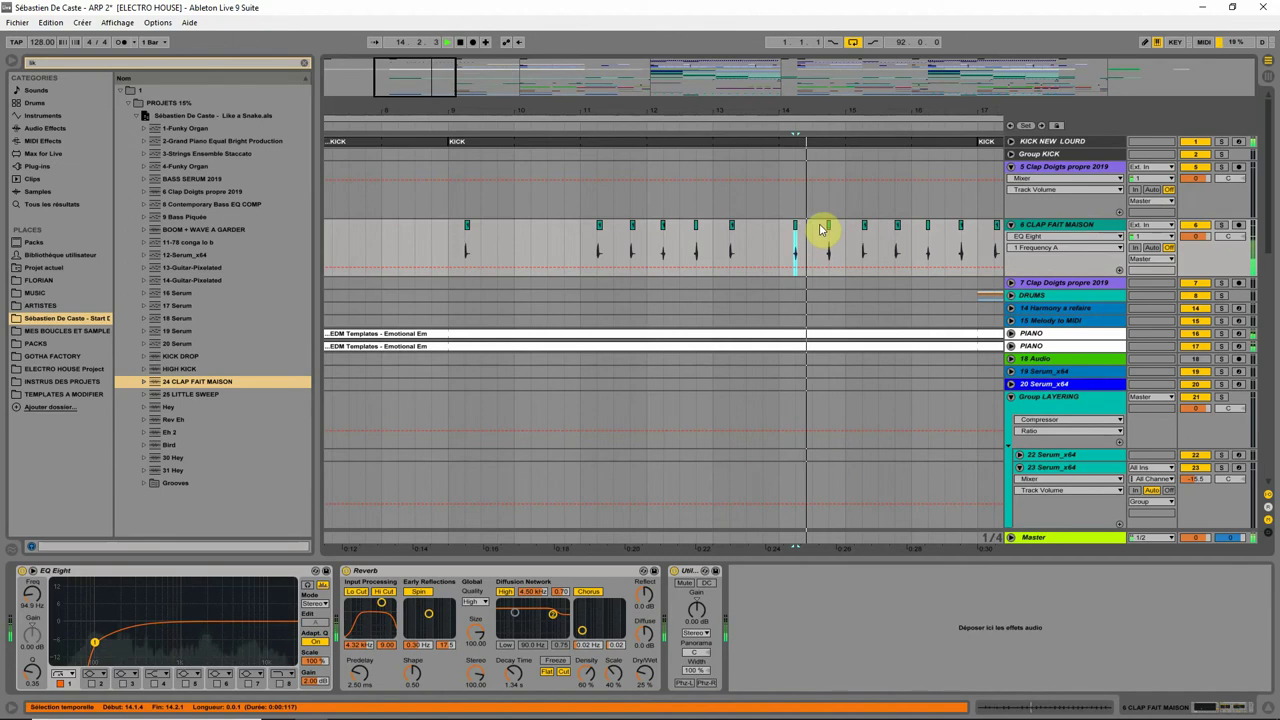
scroll(845, 330, "down", 3)
scroll(859, 341, "down", 10)
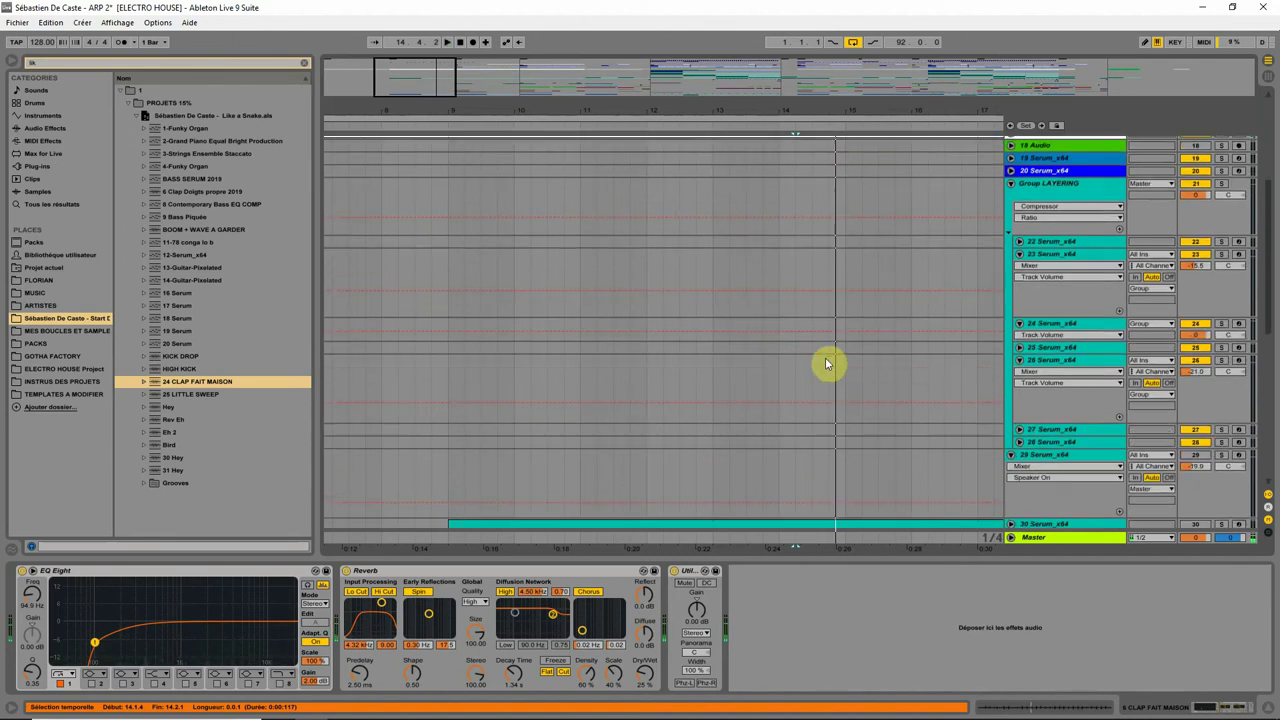
scroll(826, 345, "down", 2)
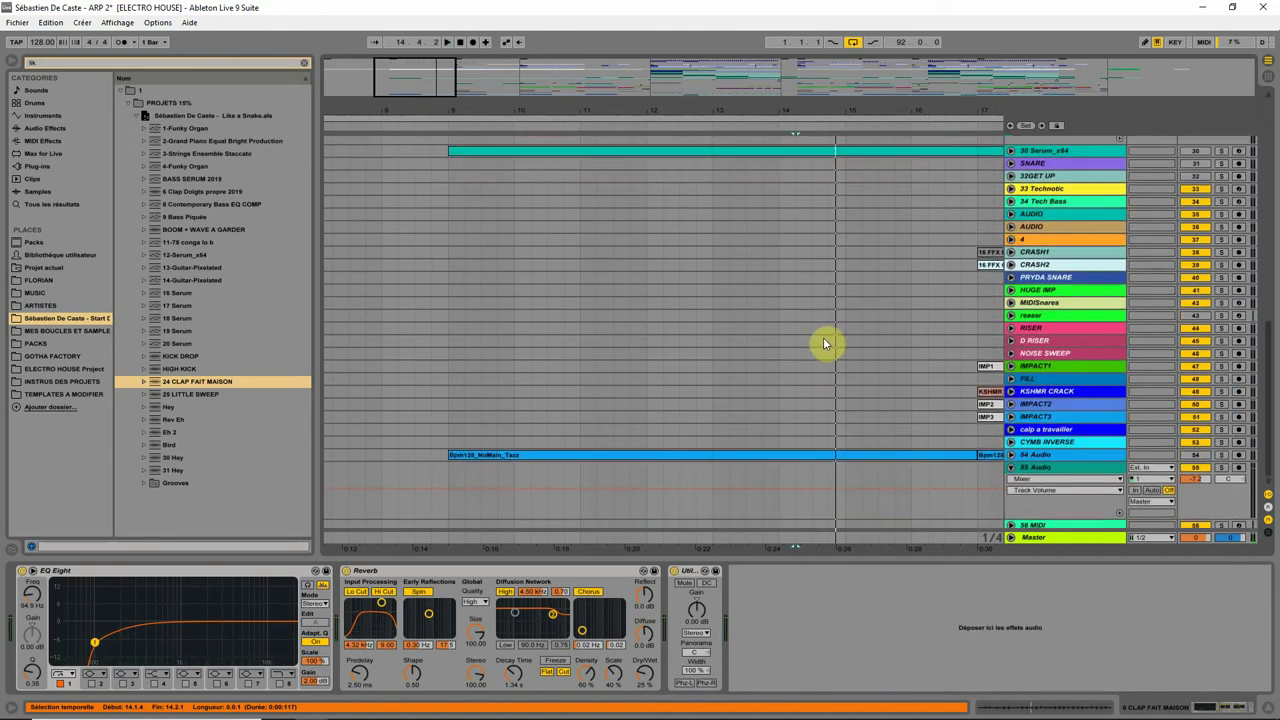
left_click_drag(1268, 447, 1266, 165)
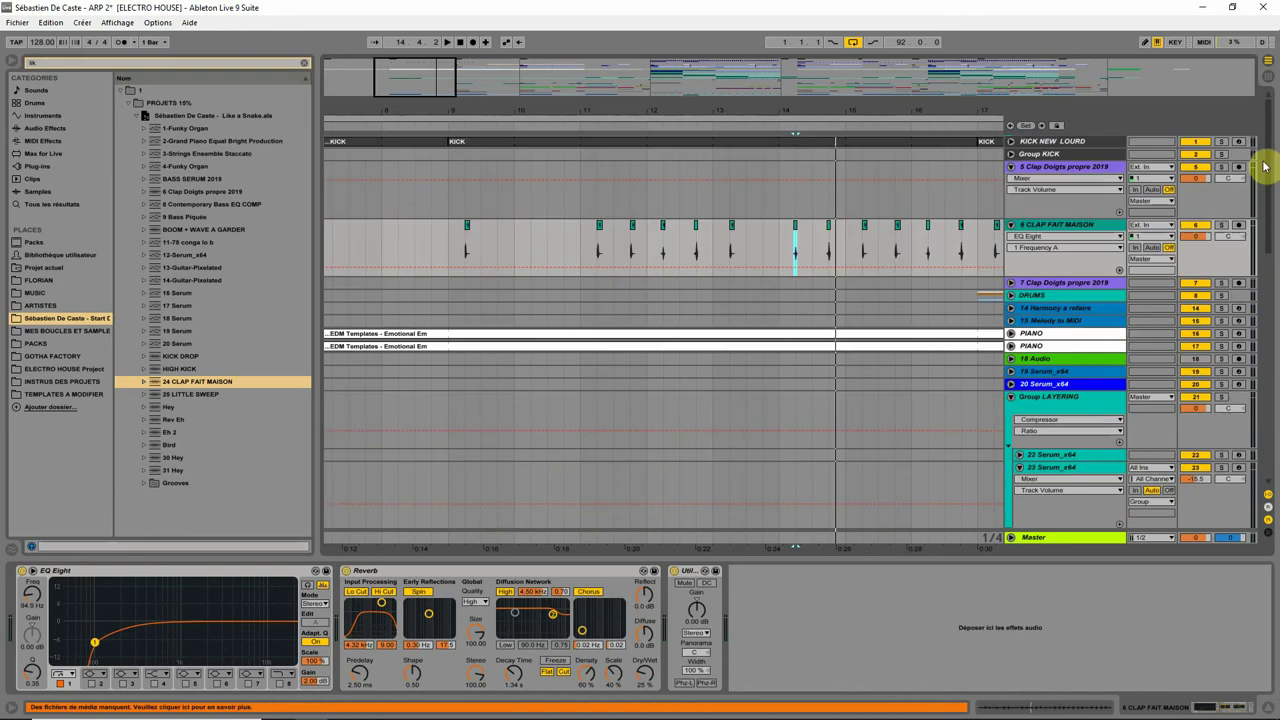
left_click(806, 127)
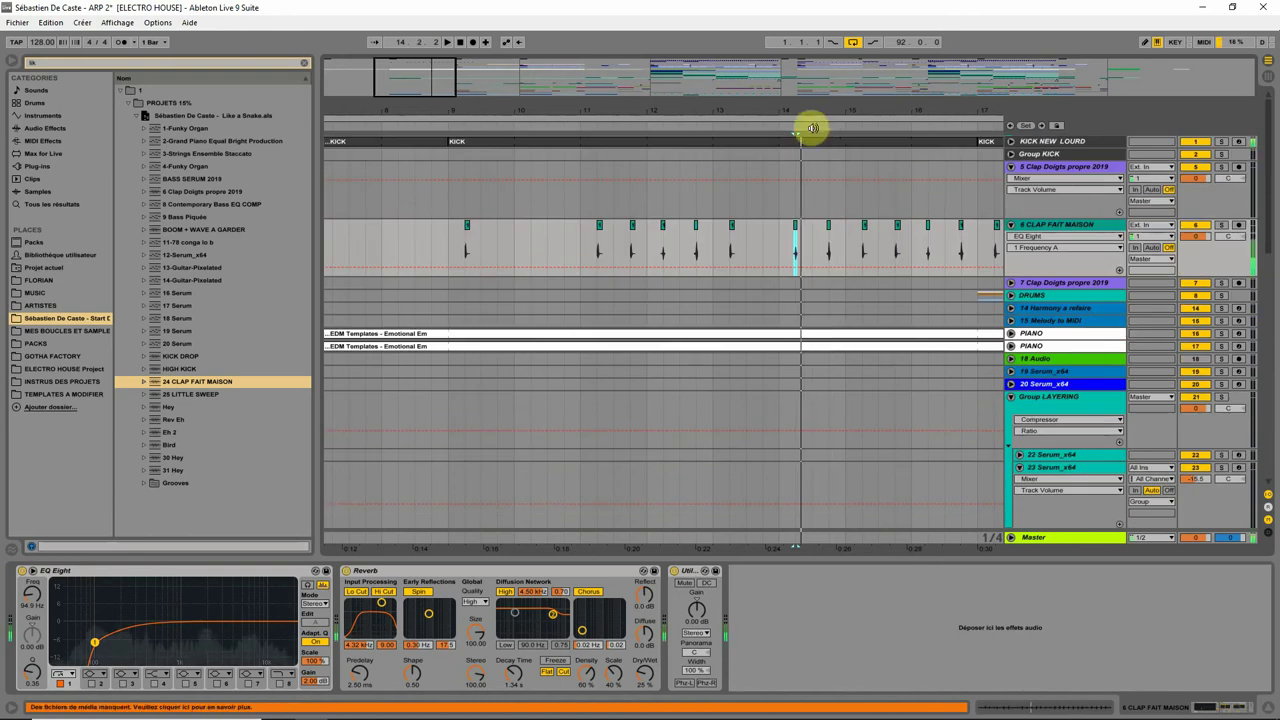
left_click(1221, 225)
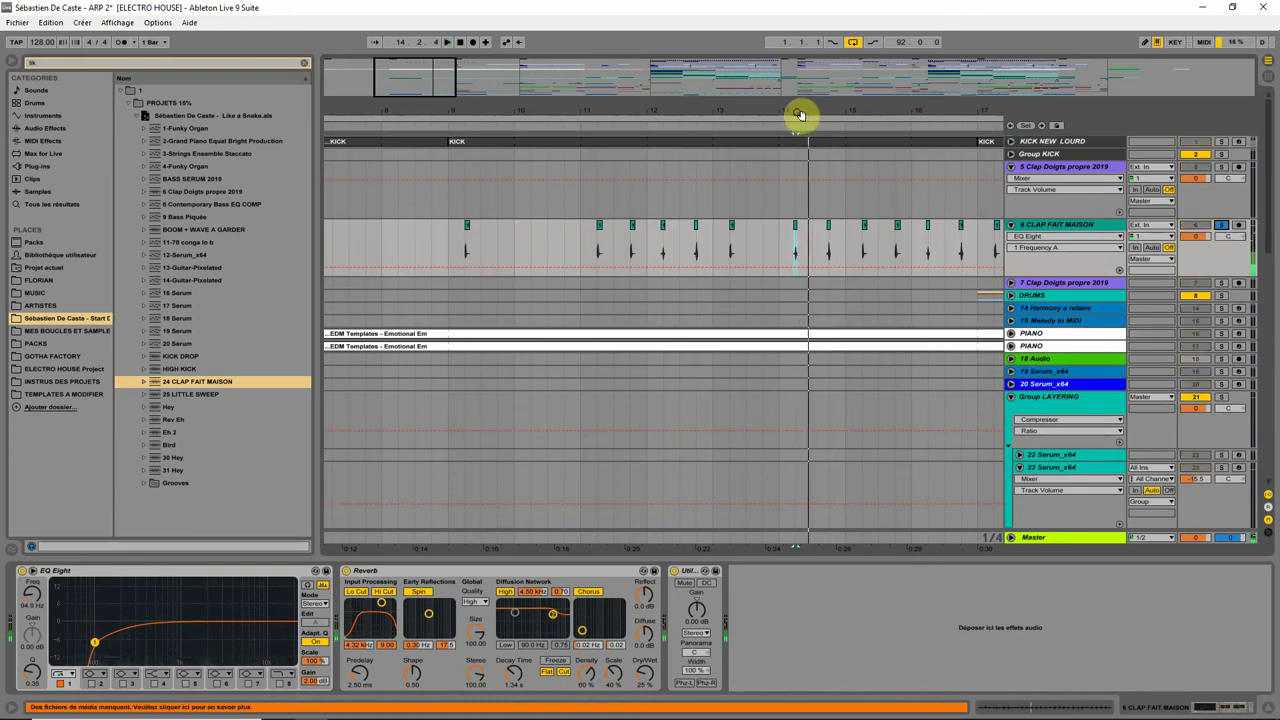
Trim the silent start off the clap clip at 14.1.4 on CLAP FAIT MAISON and play it back
left_click_drag(800, 111, 785, 144)
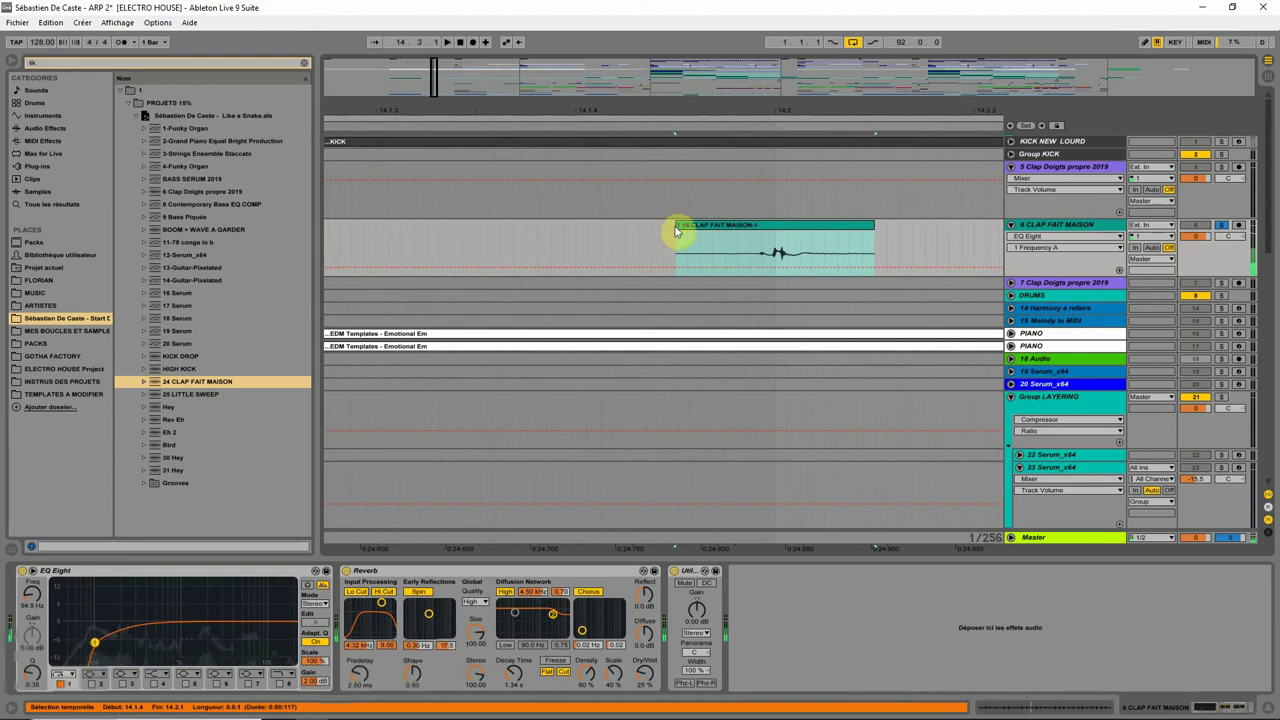
left_click(677, 226)
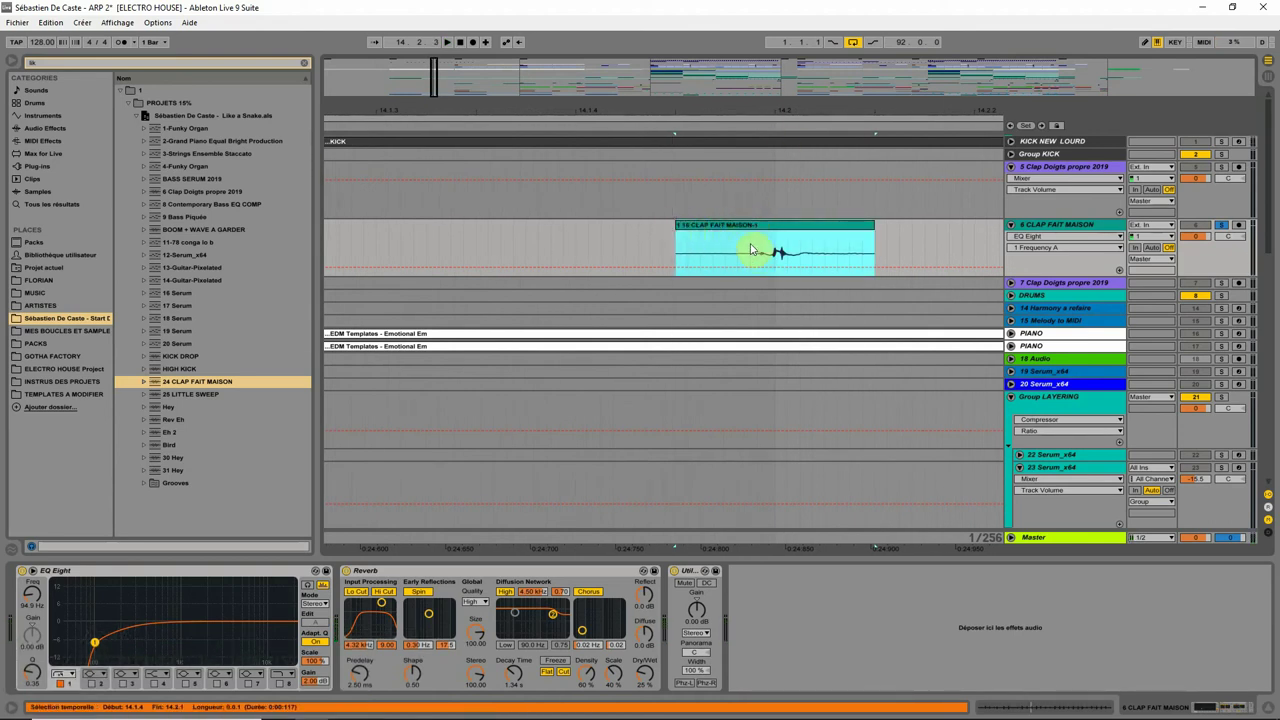
left_click_drag(750, 246, 674, 263)
key("Delete")
left_click(665, 257)
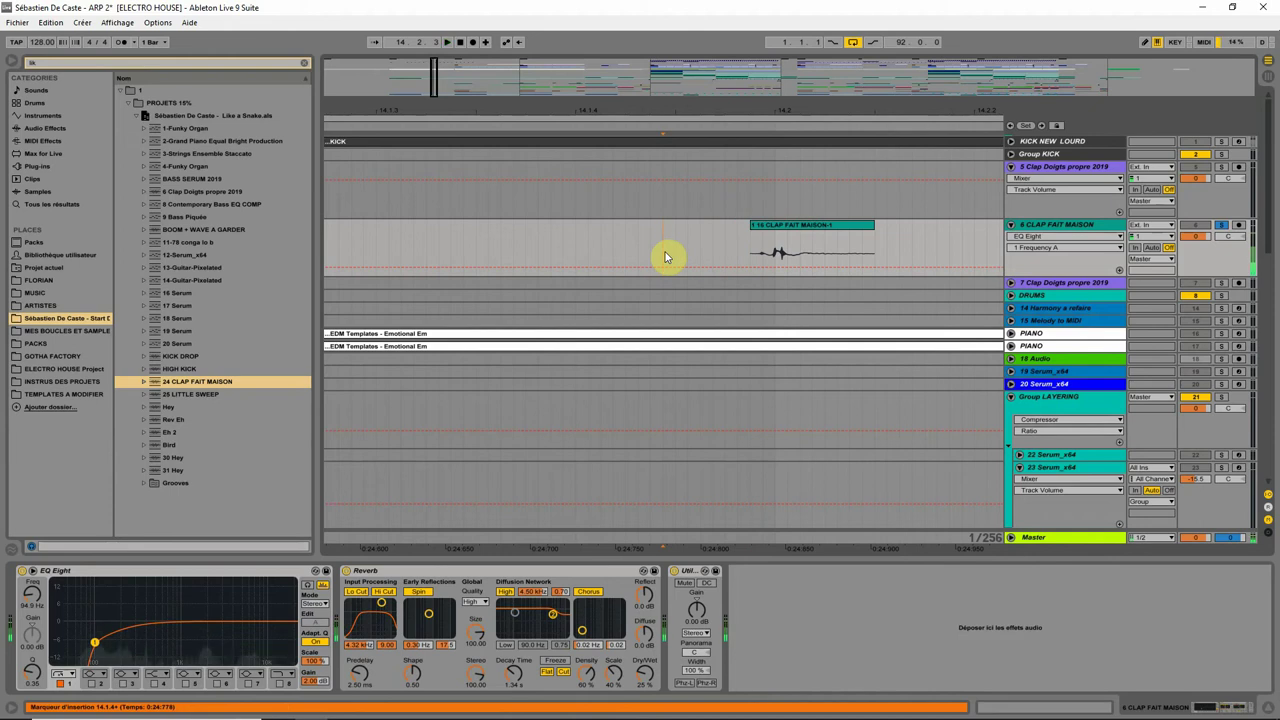
key("space")
key("space")
Audition the claps from bar 11 and move the clap clip at 13.2.1 to 9.4.1 on CLAP FAIT MAISON
left_click_drag(783, 108, 783, 40)
left_click(630, 256)
key("space")
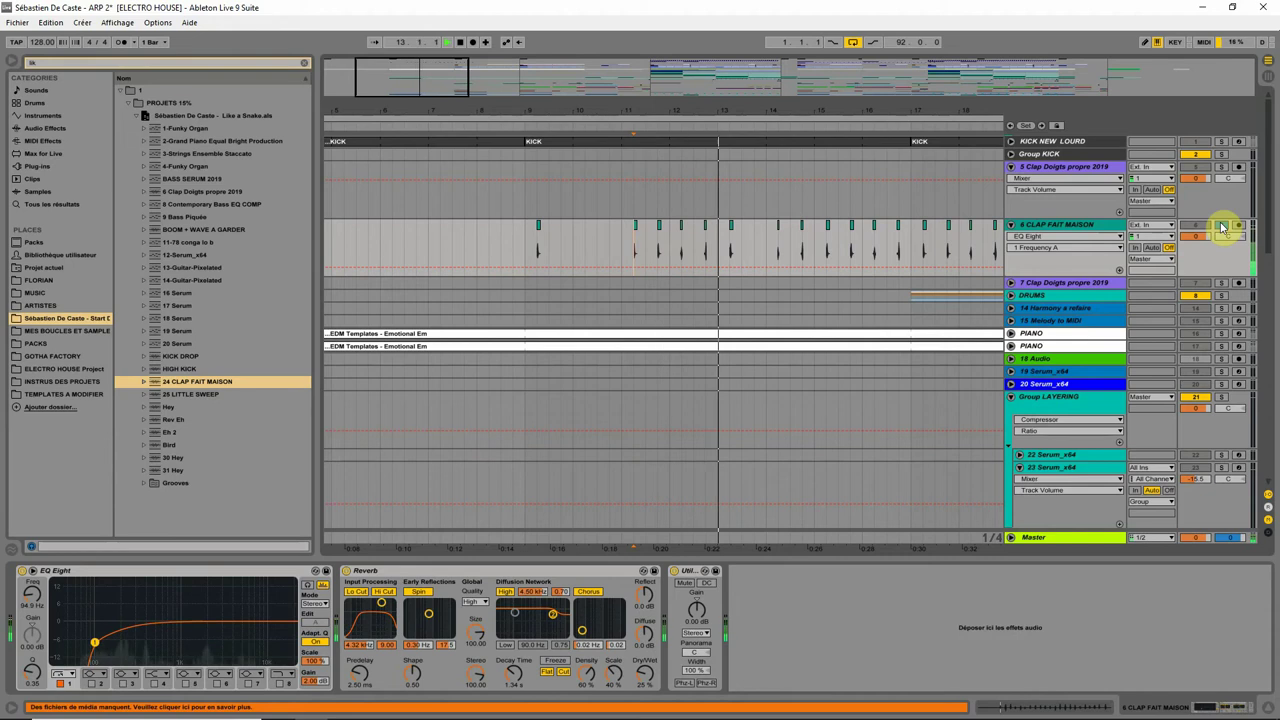
left_click(731, 228)
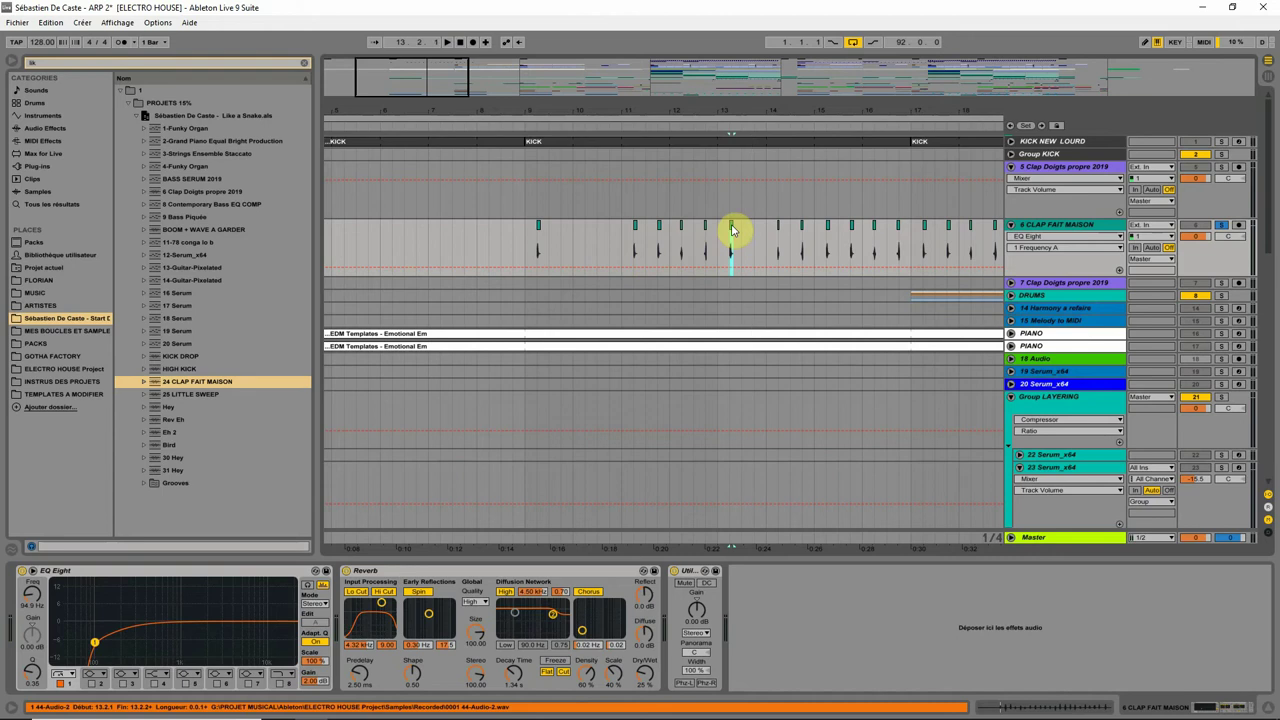
left_click_drag(731, 228, 566, 269)
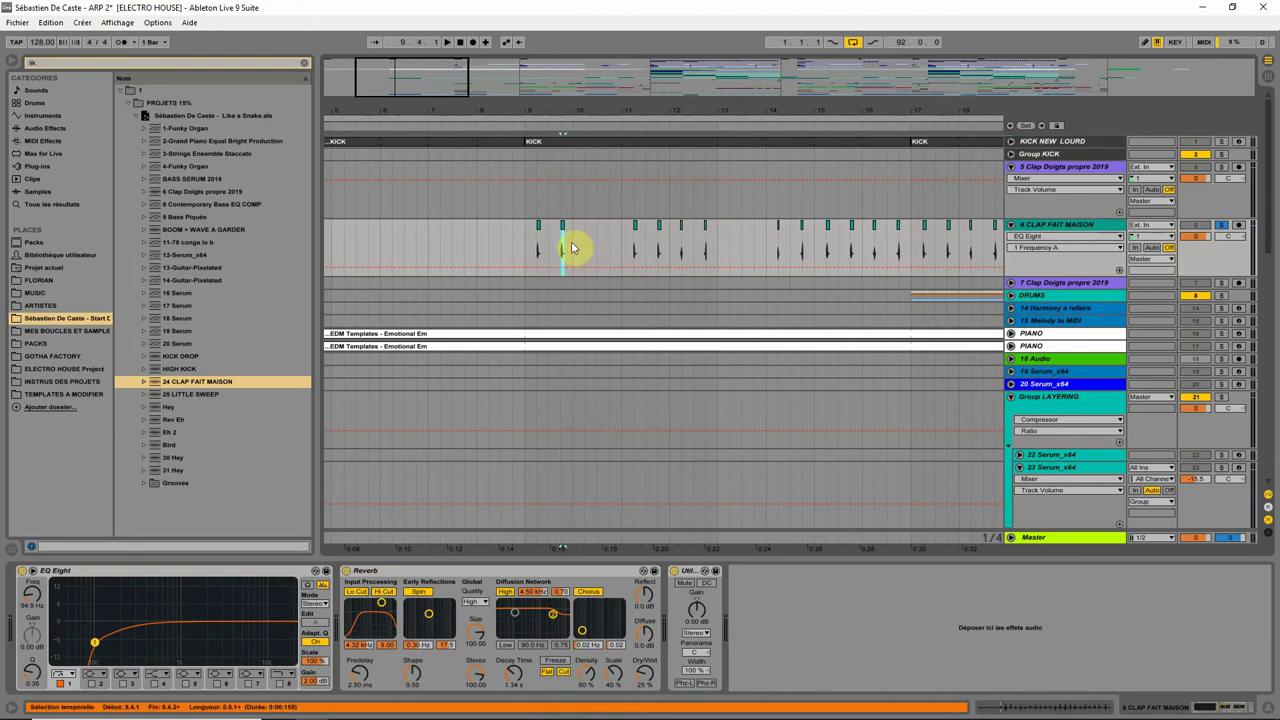
Duplicate the two claps of bar 9 into bar 10, play from 7.4.1, and unsolo CLAP FAIT MAISON
left_click_drag(571, 250, 510, 254)
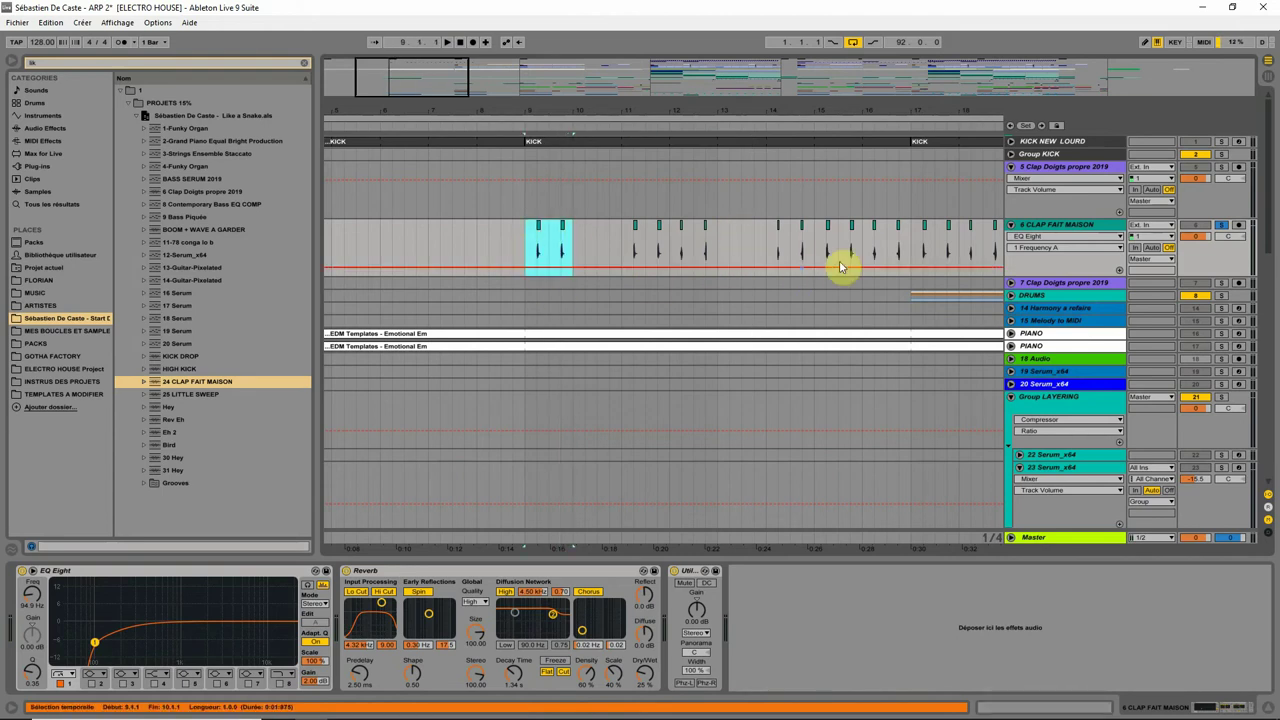
key("ctrl+d")
left_click(463, 237)
key("space")
left_click(1224, 228)
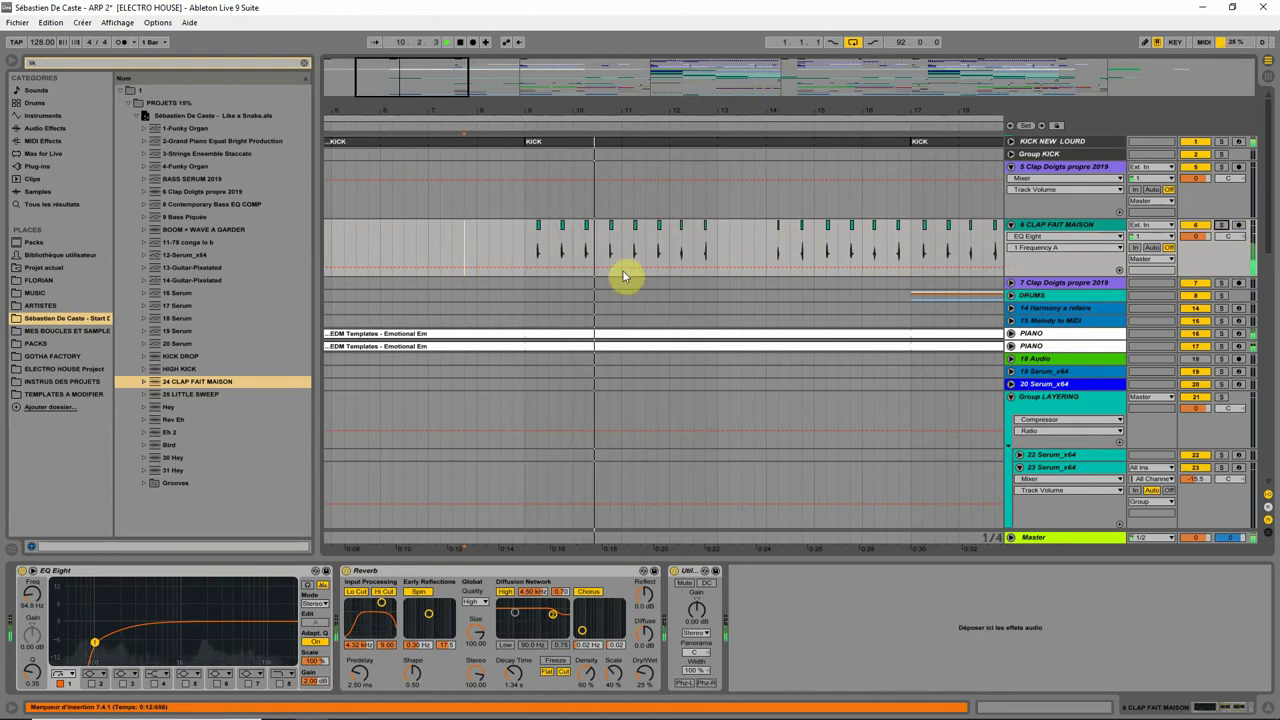
Delete the first section's clap clips from bar 11 onward on CLAP FAIT MAISON, keeping those in bars 9 and 10
left_click_drag(620, 250, 714, 249)
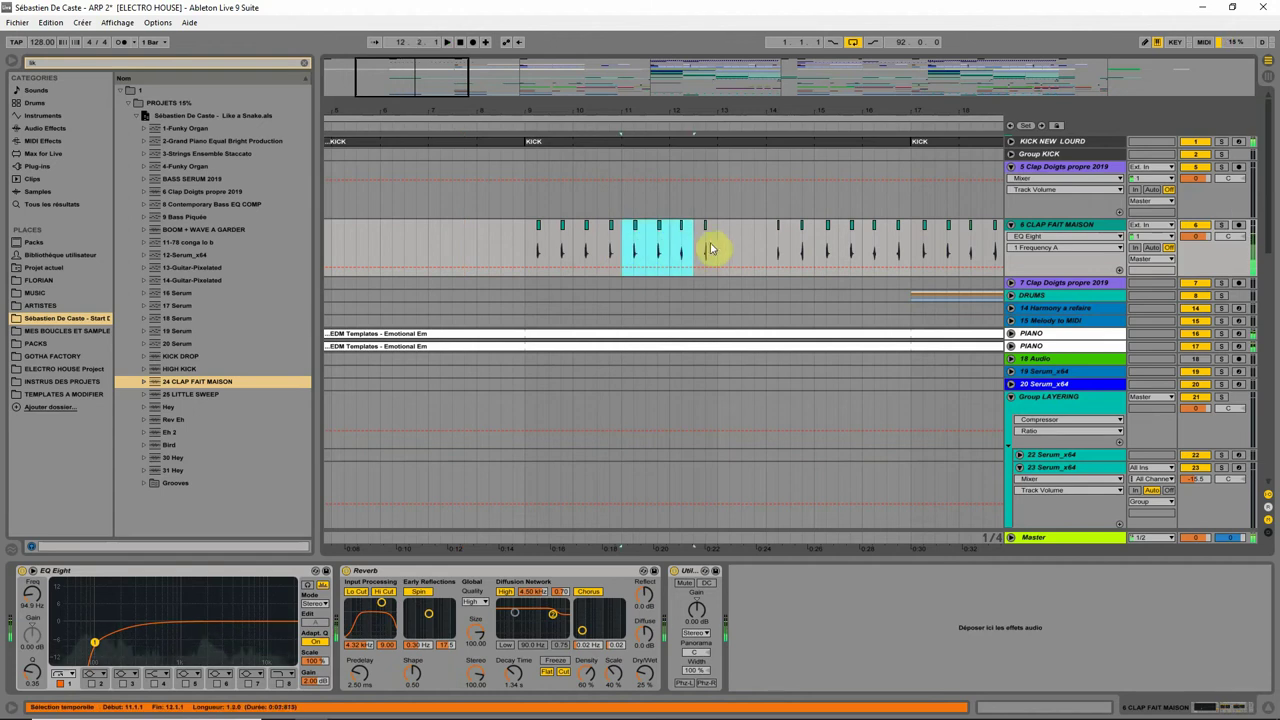
left_click_drag(720, 109, 720, 70)
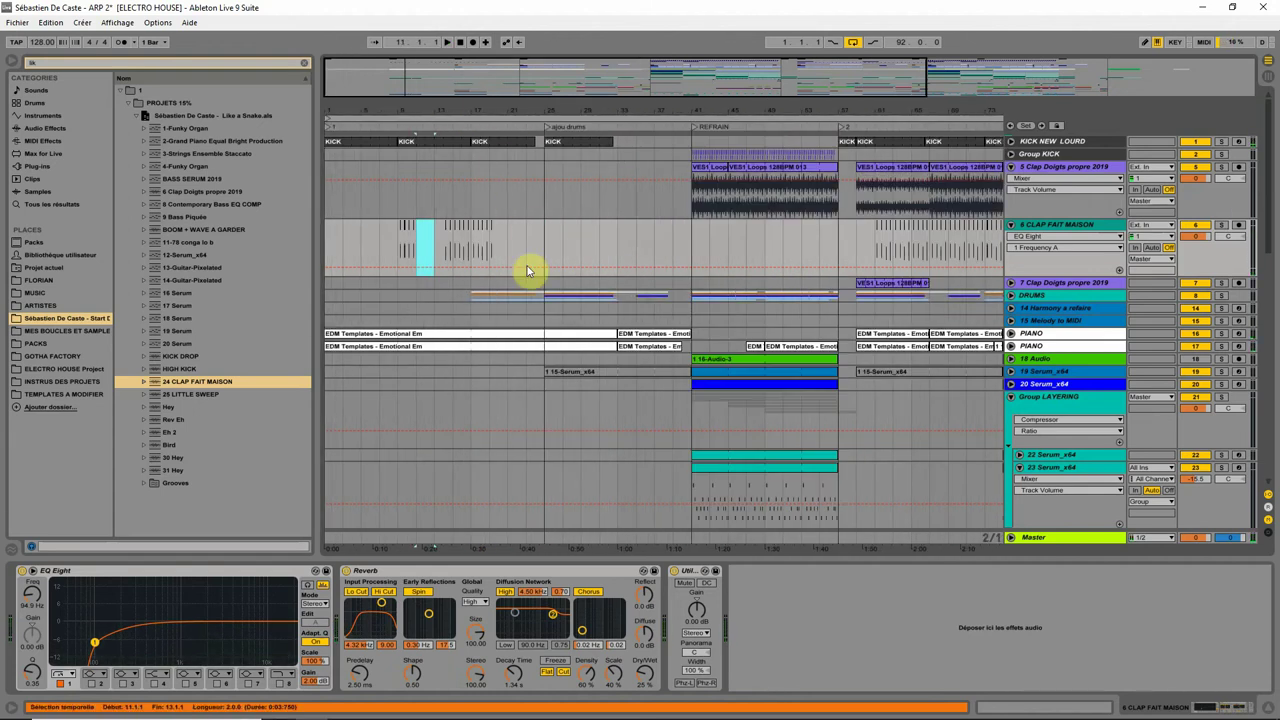
left_click_drag(530, 245, 426, 251)
left_click(425, 251)
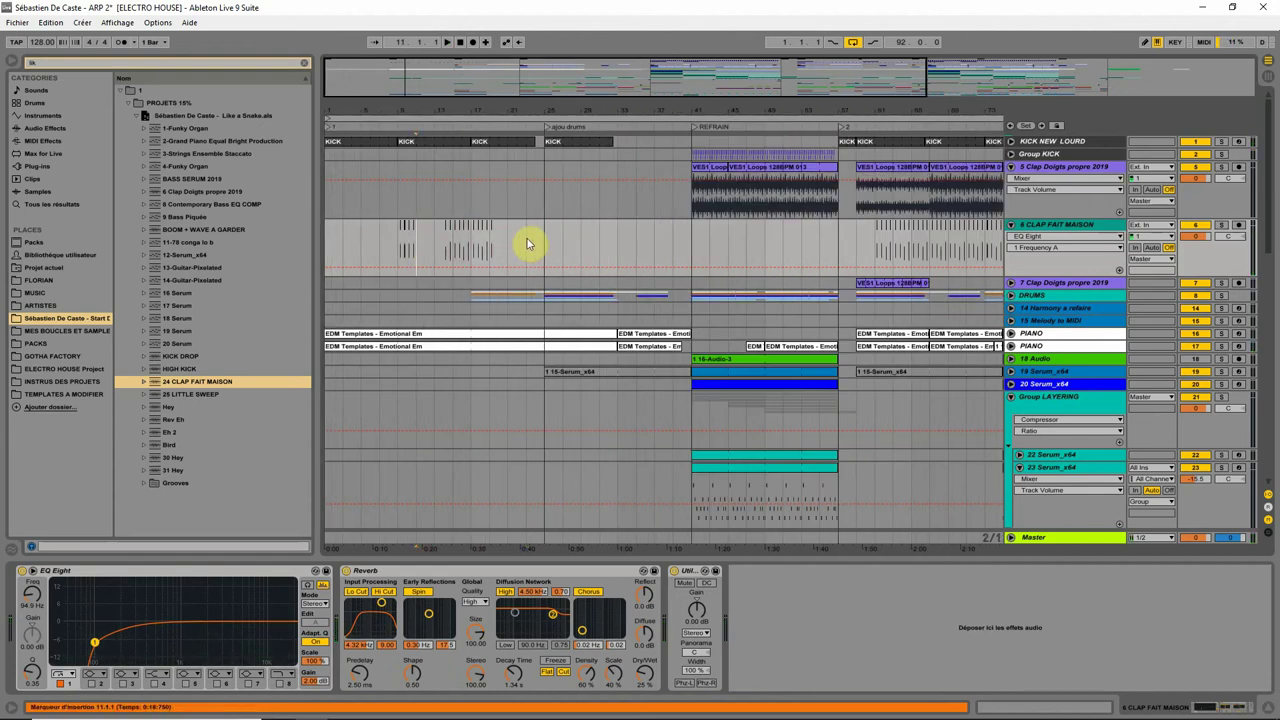
left_click_drag(528, 244, 403, 250)
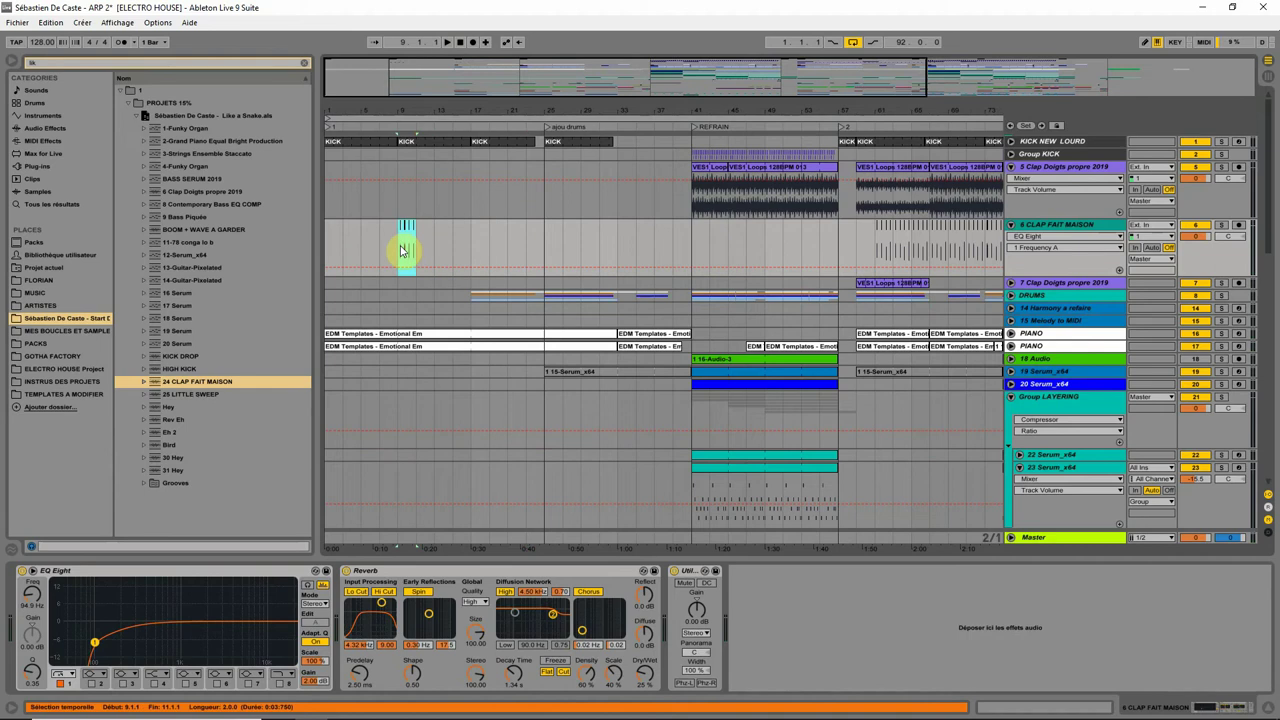
Duplicate the two-bar clap pattern of bars 9 to 11 six times so it runs up to bar 23
key("ctrl+d")
key("ctrl+d")
key("ctrl+d")
key("ctrl+d")
key("ctrl+d")
key("ctrl+d")
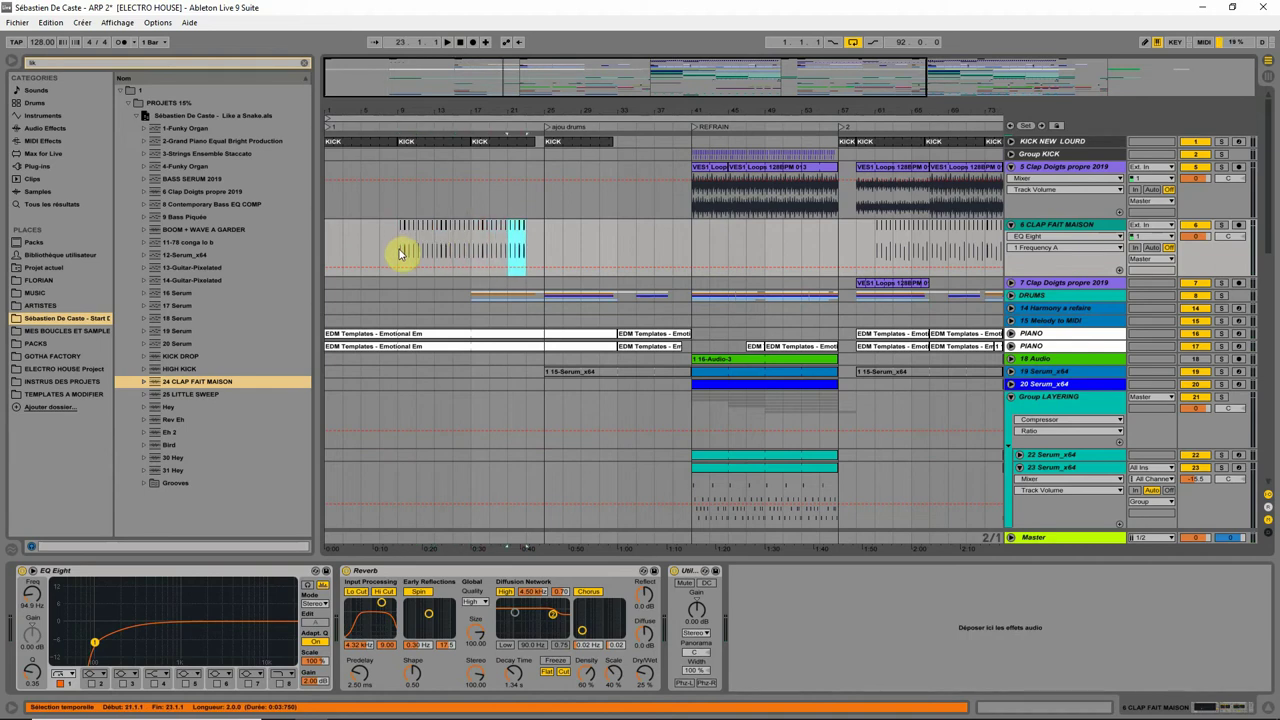
Cut the clap clips between bars 61 and 77 on CLAP FAIT MAISON and paste them at bar 97
left_click_drag(857, 108, 703, 100)
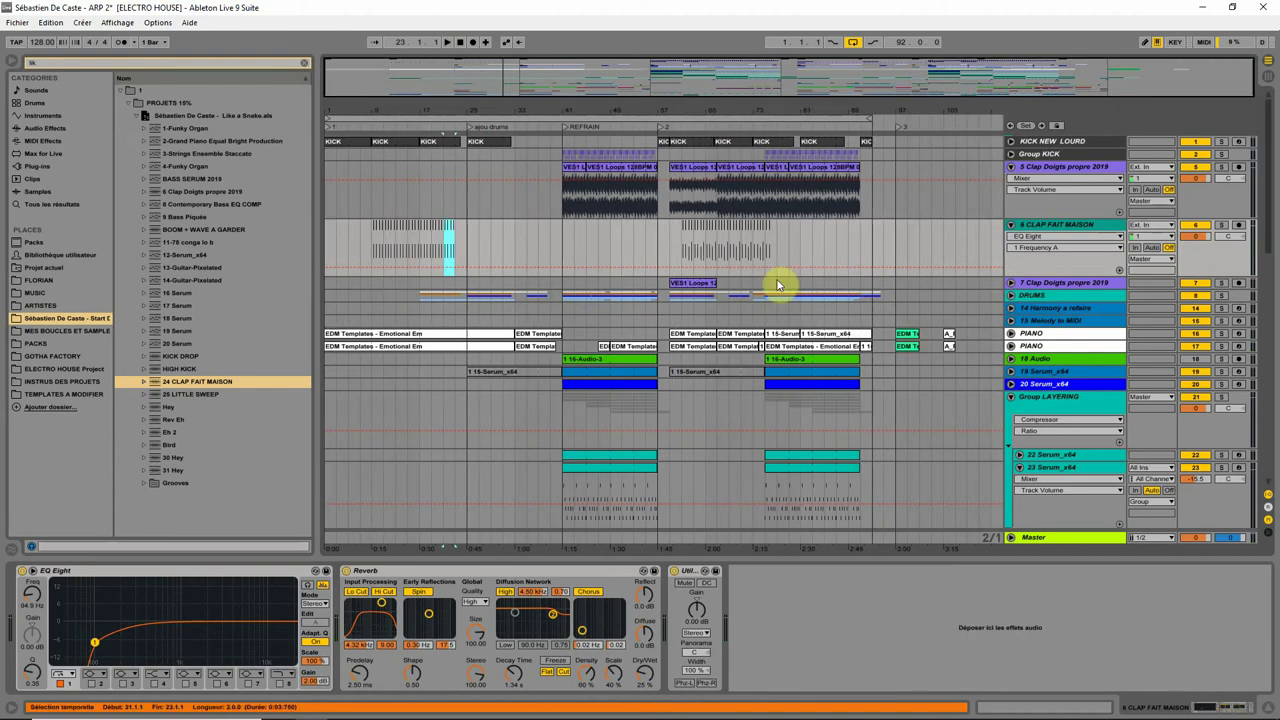
left_click_drag(759, 254, 670, 270)
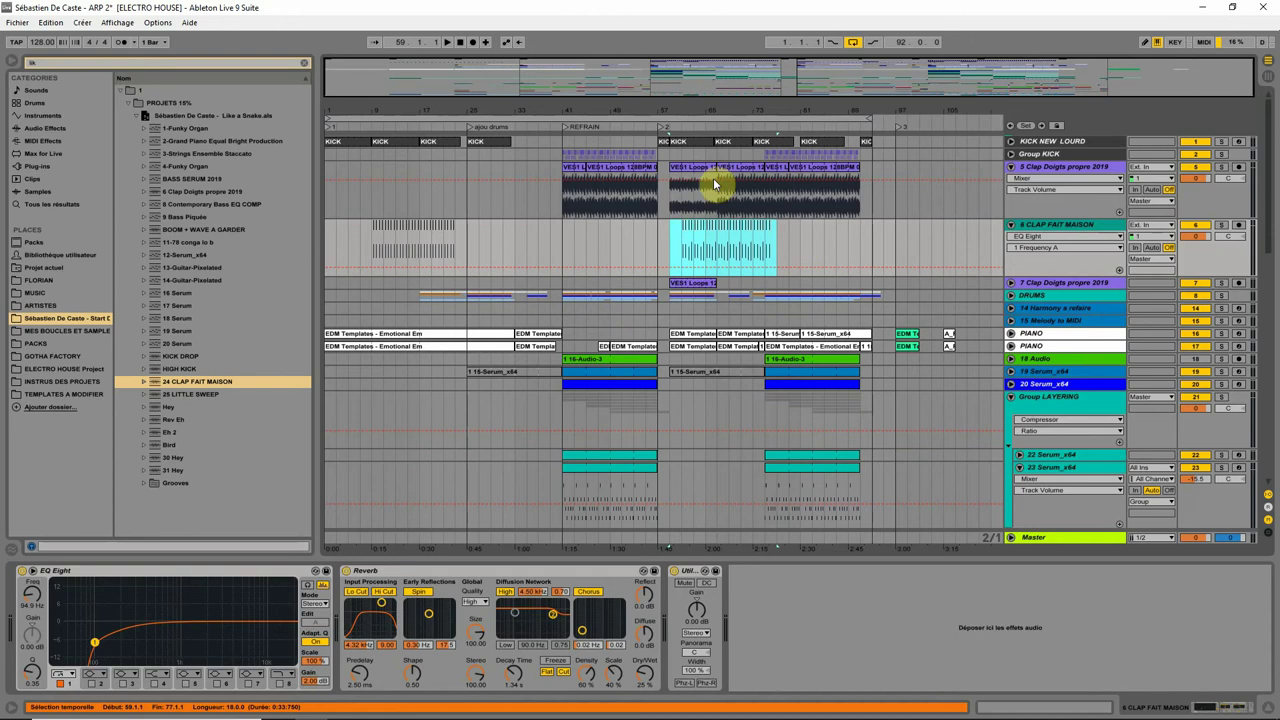
left_click_drag(726, 108, 731, 190)
left_click_drag(840, 249, 637, 265)
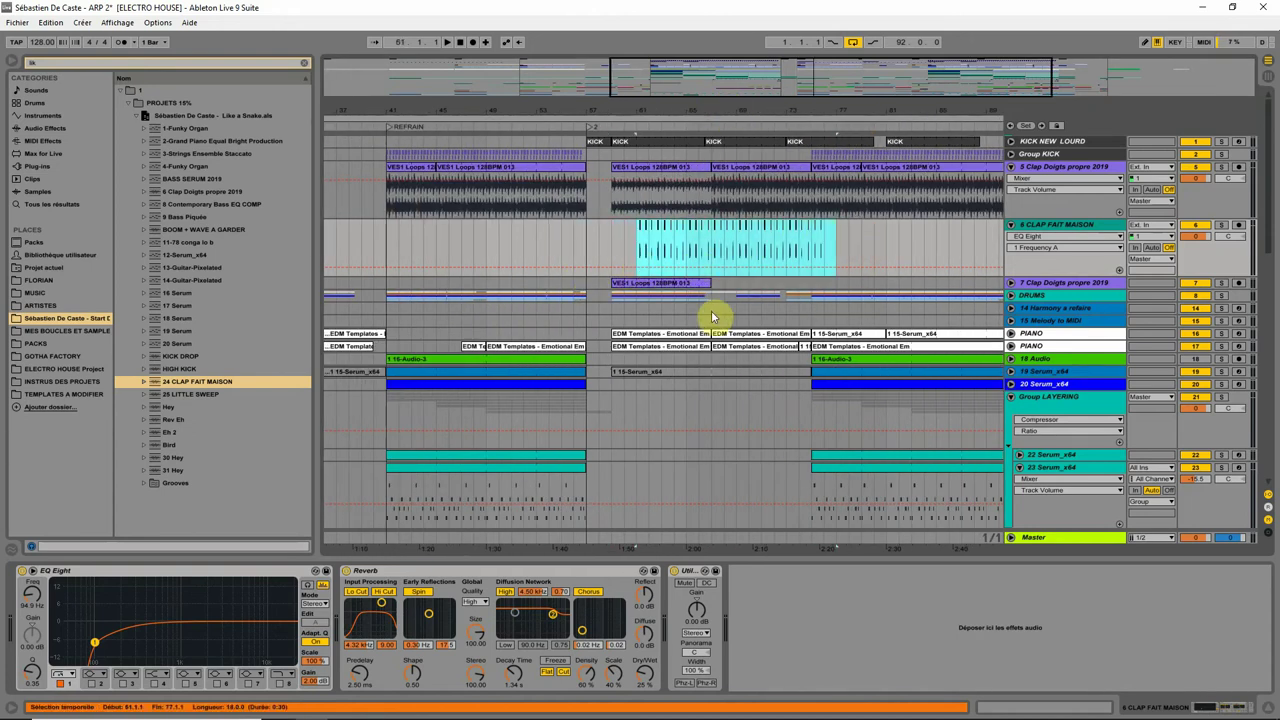
key("Delete")
left_click_drag(802, 112, 804, 40)
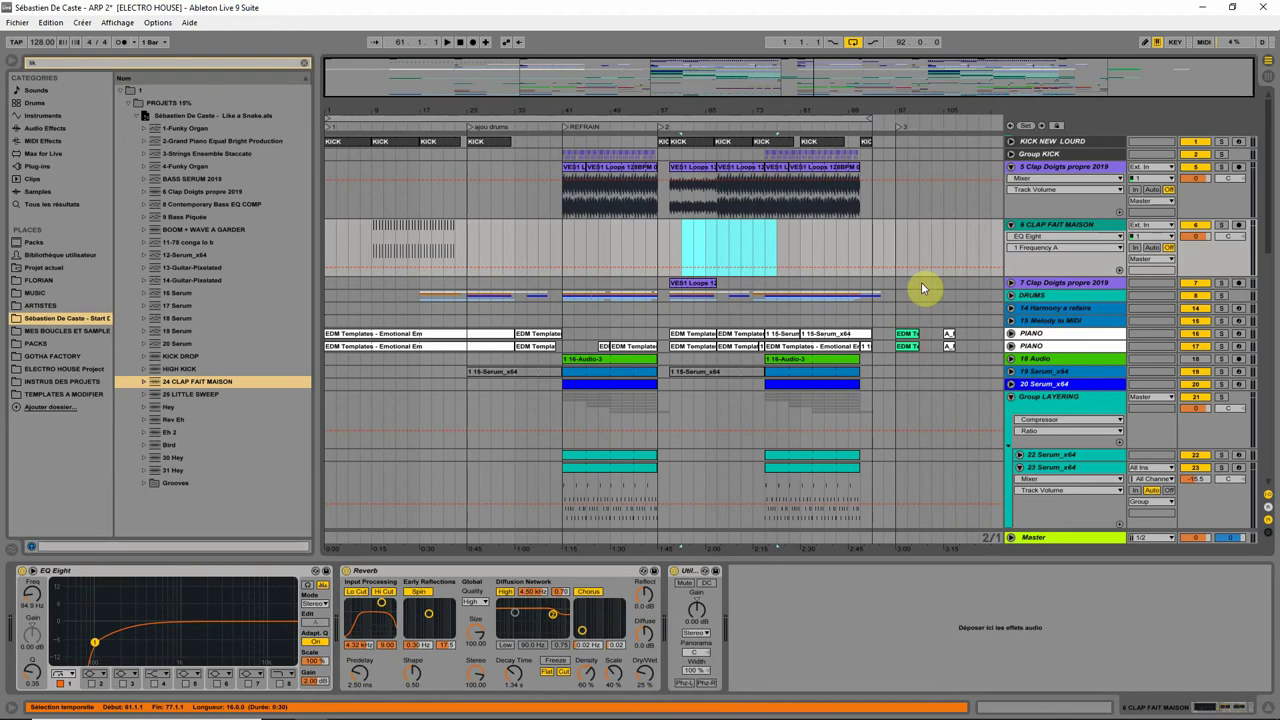
left_click(900, 240)
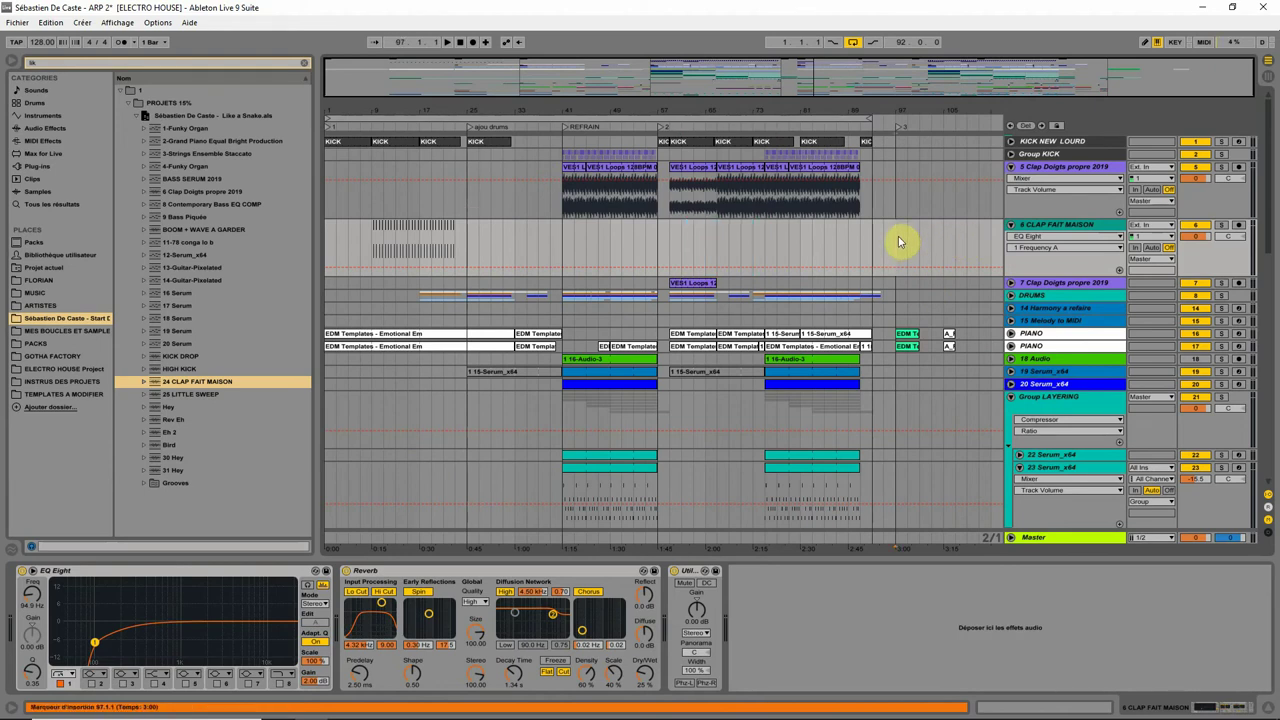
key("ctrl+v")
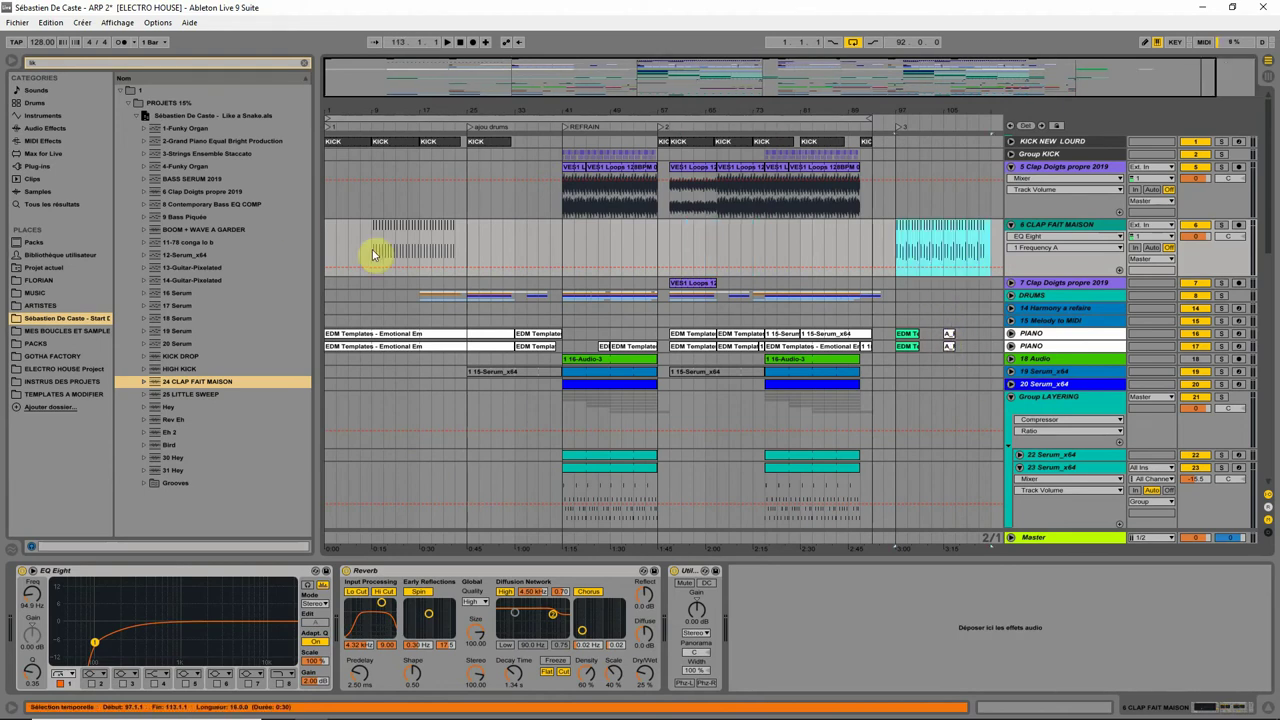
During playback from bar 9, set CLAP FAIT MAISON's Reverb decay time to 891 ms and its EQ Eight low-cut frequency to 127 Hz
left_click(372, 254)
key("space")
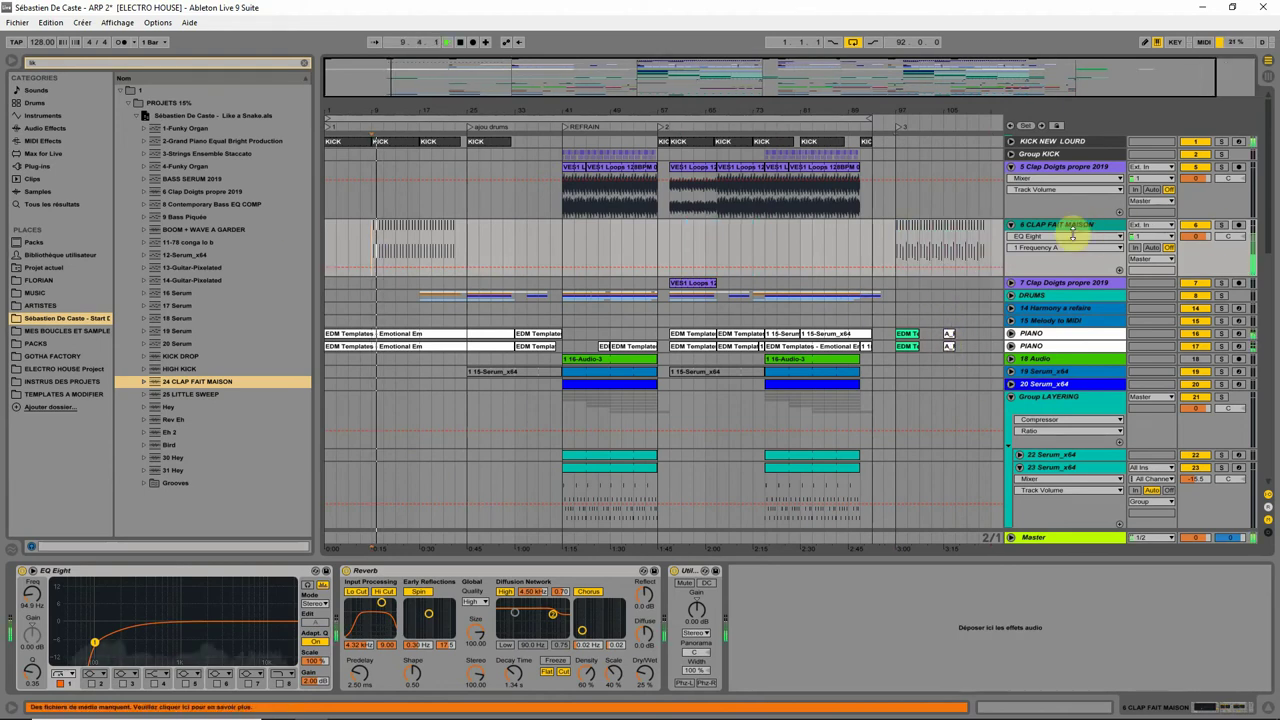
left_click(511, 679)
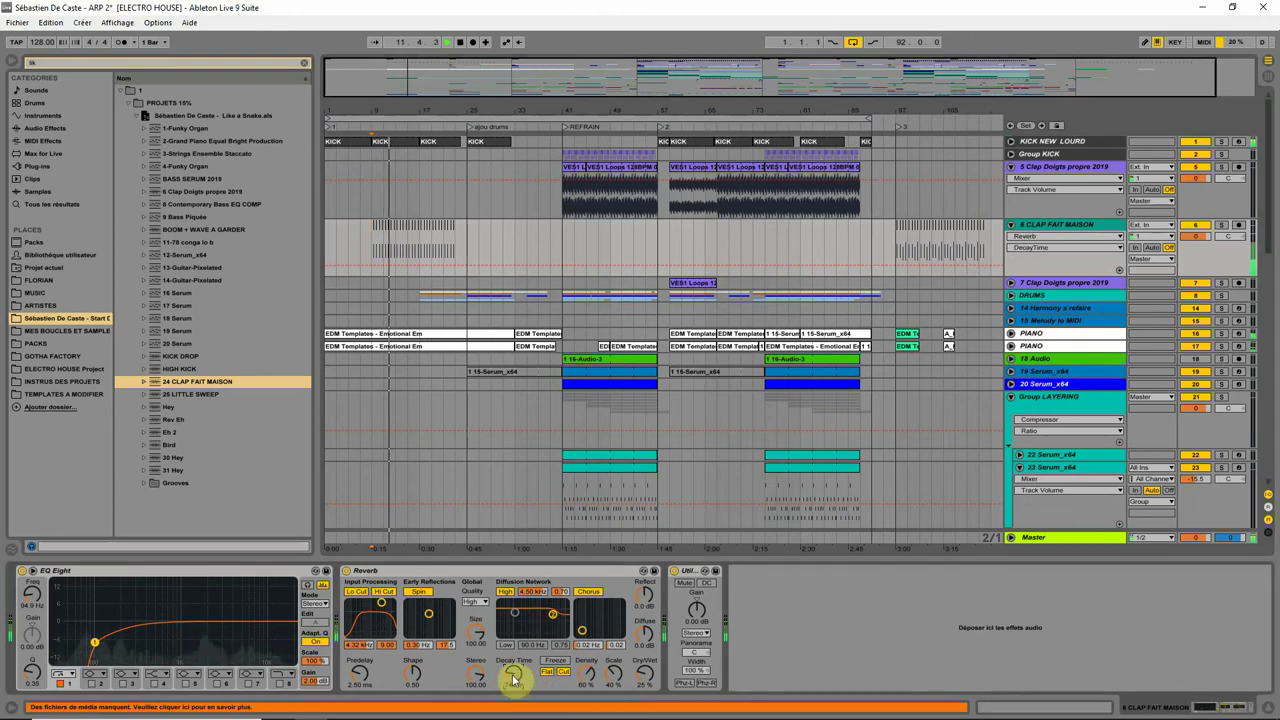
left_click(23, 578)
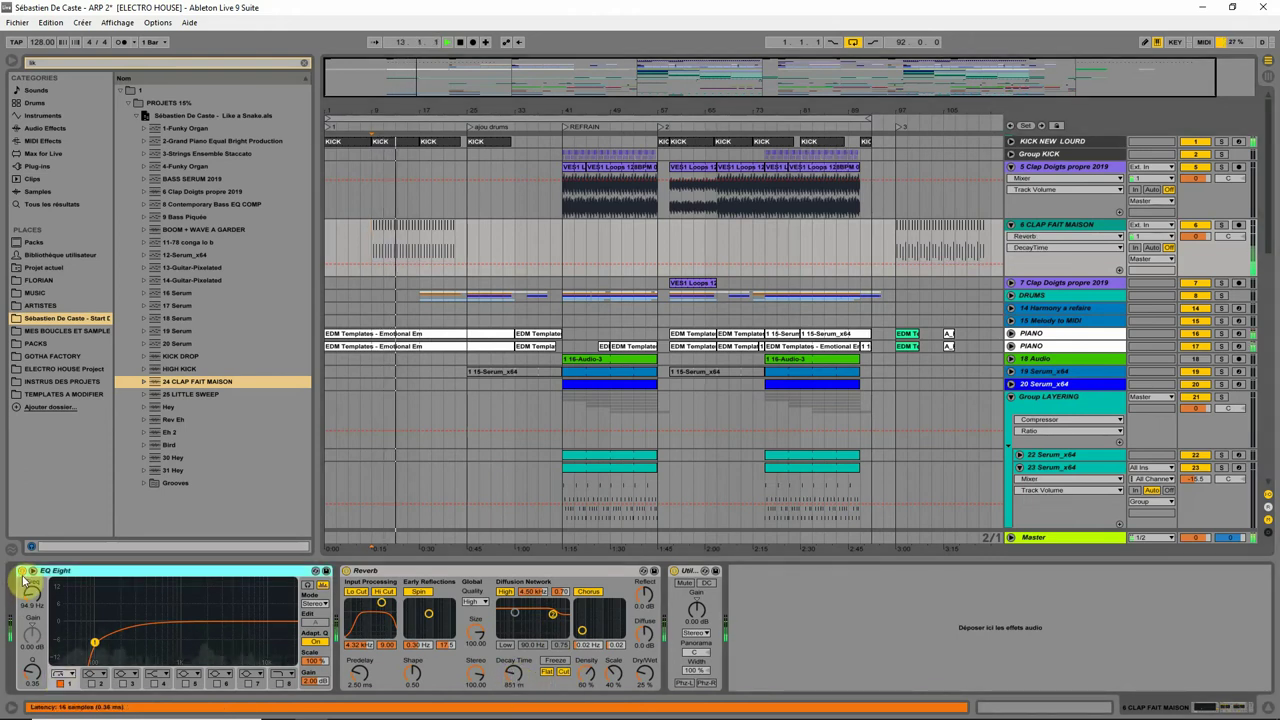
left_click(22, 573)
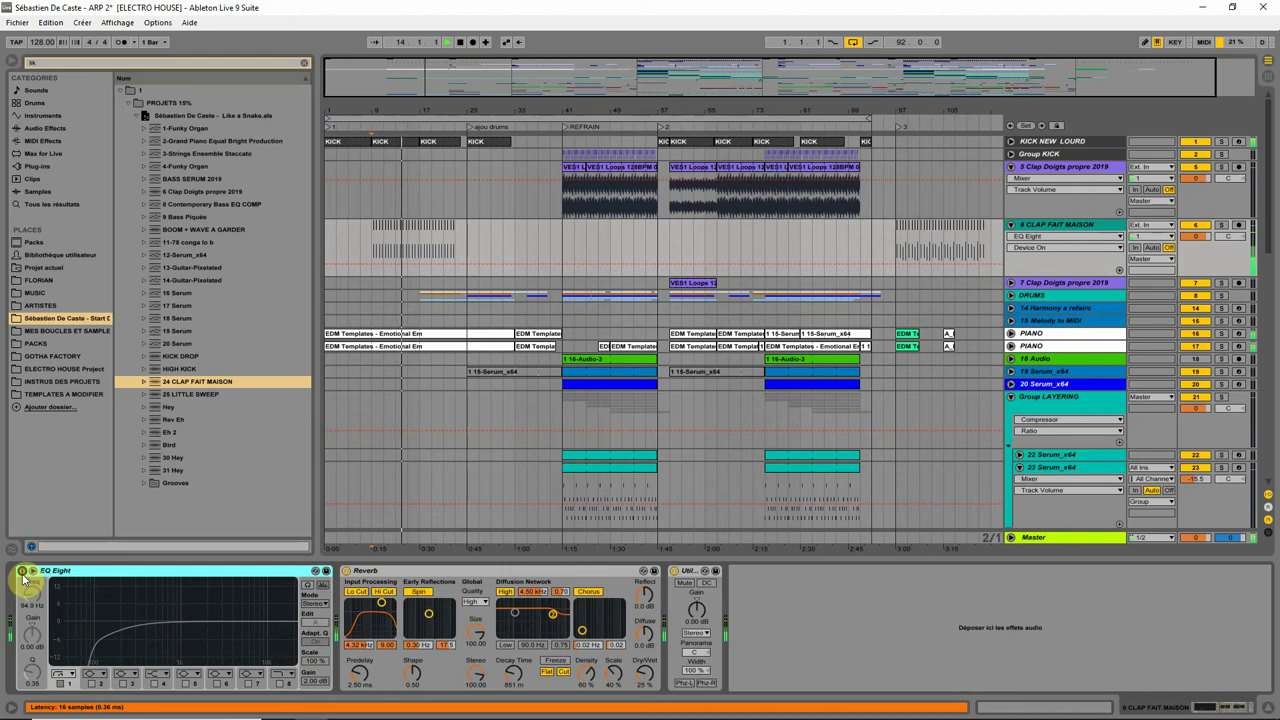
left_click(22, 572)
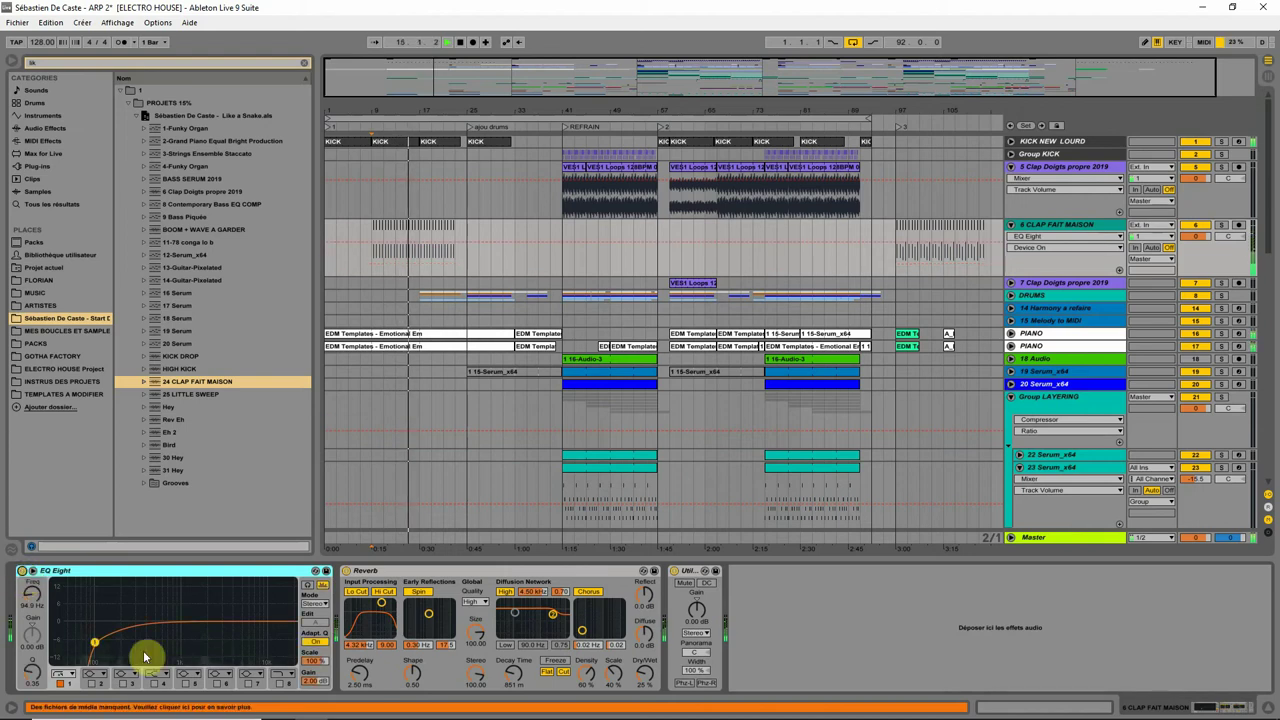
left_click_drag(95, 648, 100, 638)
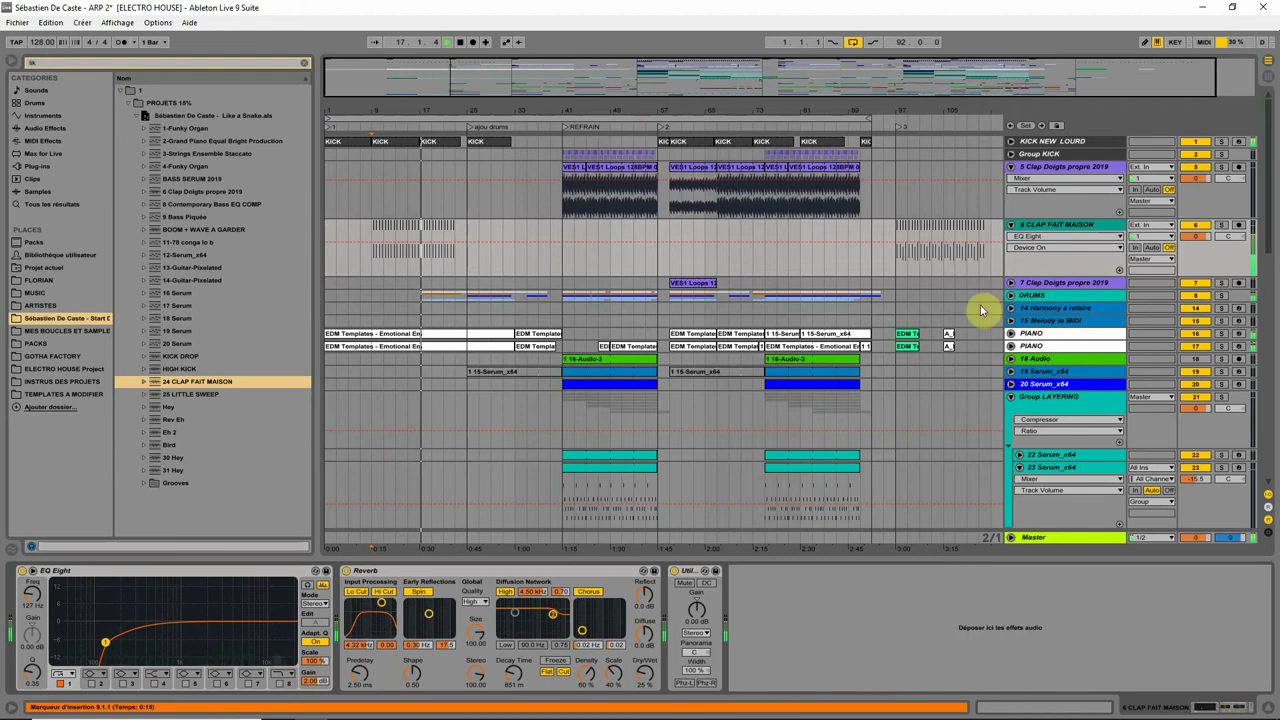
Extend the start of the first RIDE clip back to bar 13 and lower the RIDE track volume to -14.6 dB
left_click(1011, 295)
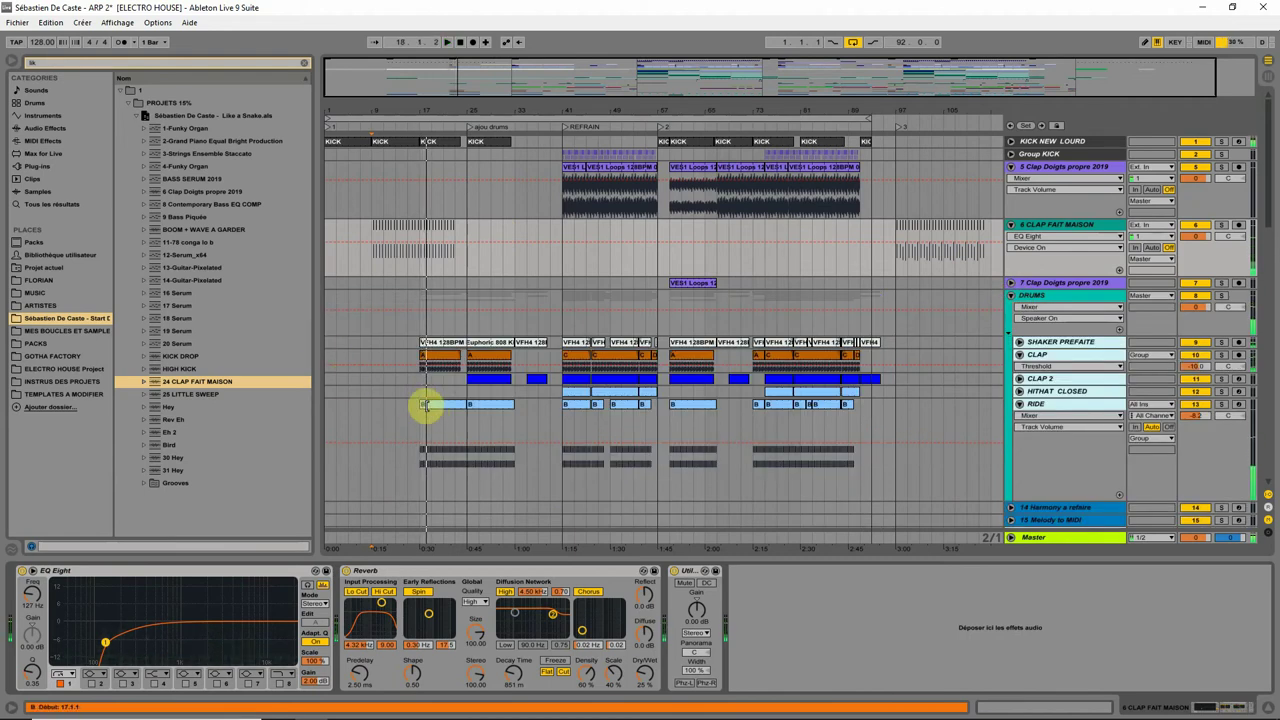
left_click_drag(422, 404, 393, 418)
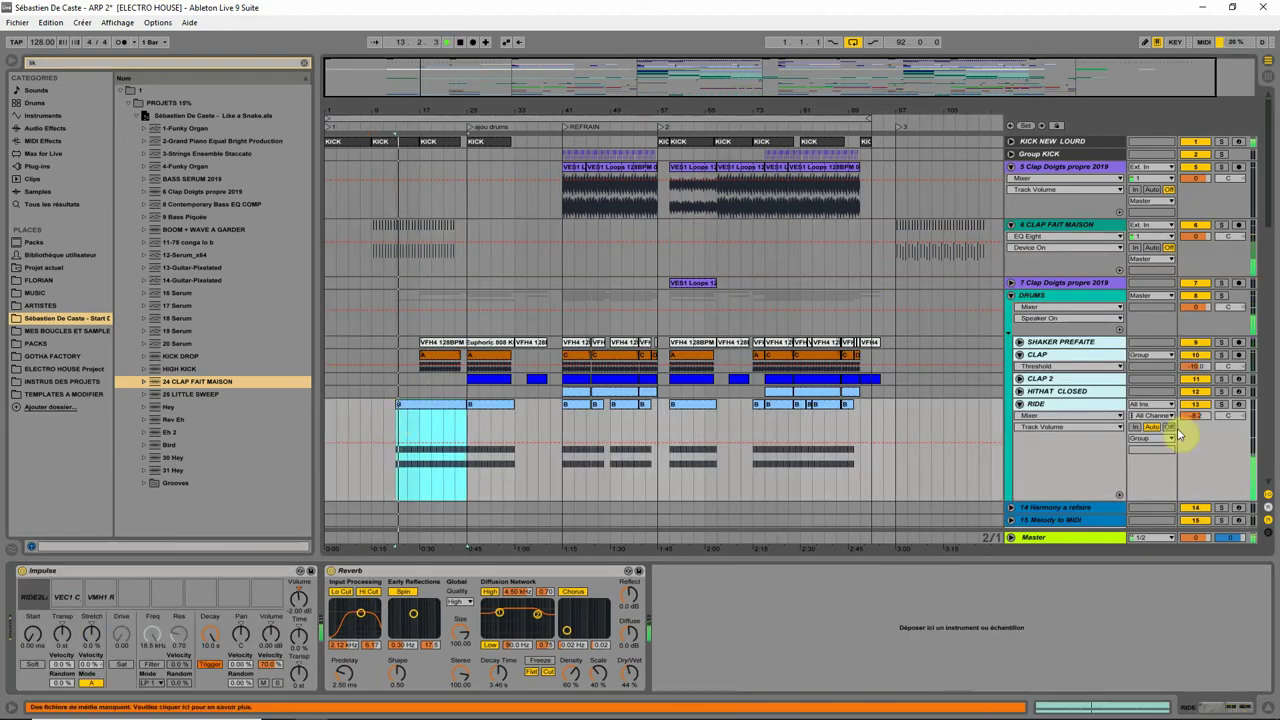
left_click_drag(1197, 416, 1197, 450)
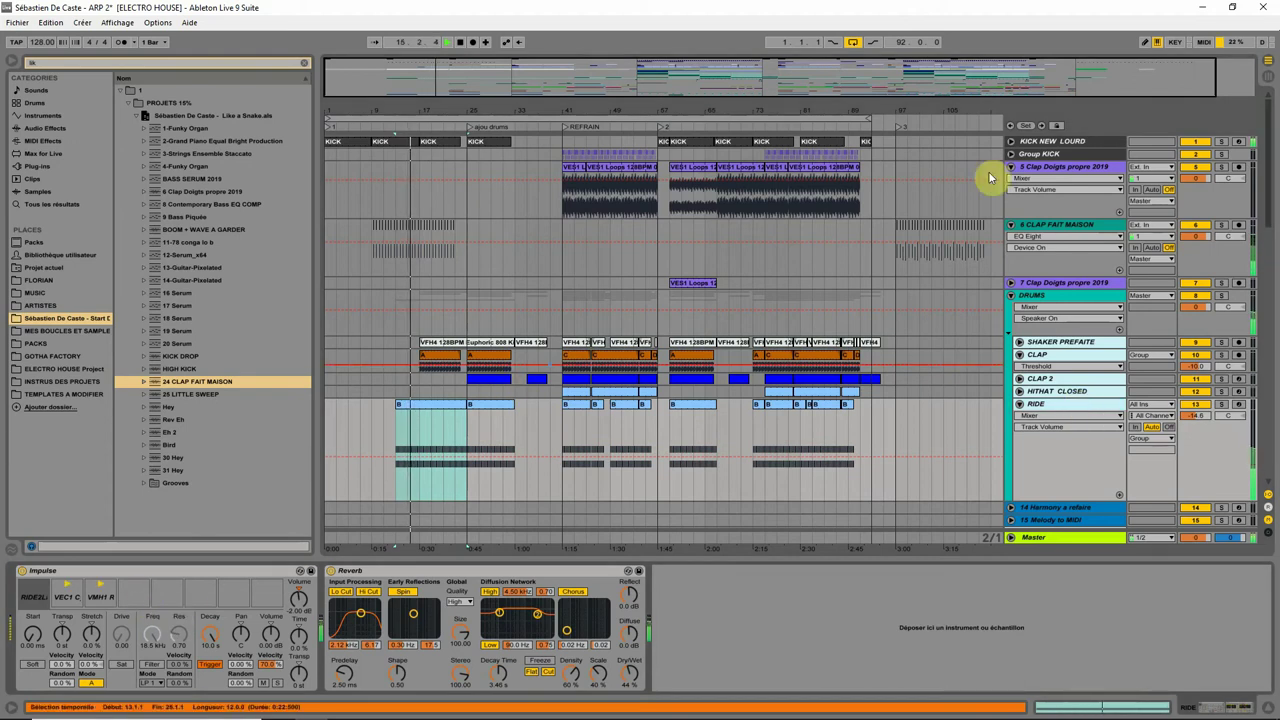
left_click(1068, 228)
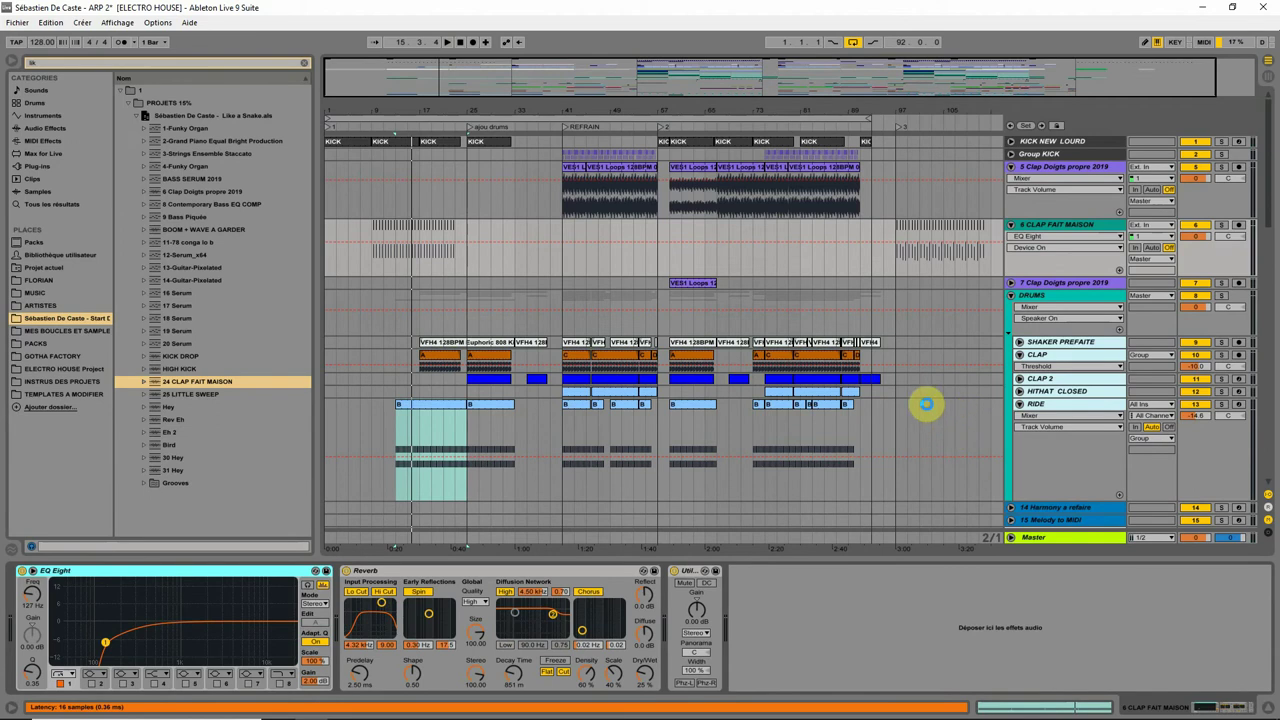
Raise the RIDE track's EQ Eight low-cut frequency to 5.35 kHz and lower its volume to -17.1 dB during playback
left_click(928, 410)
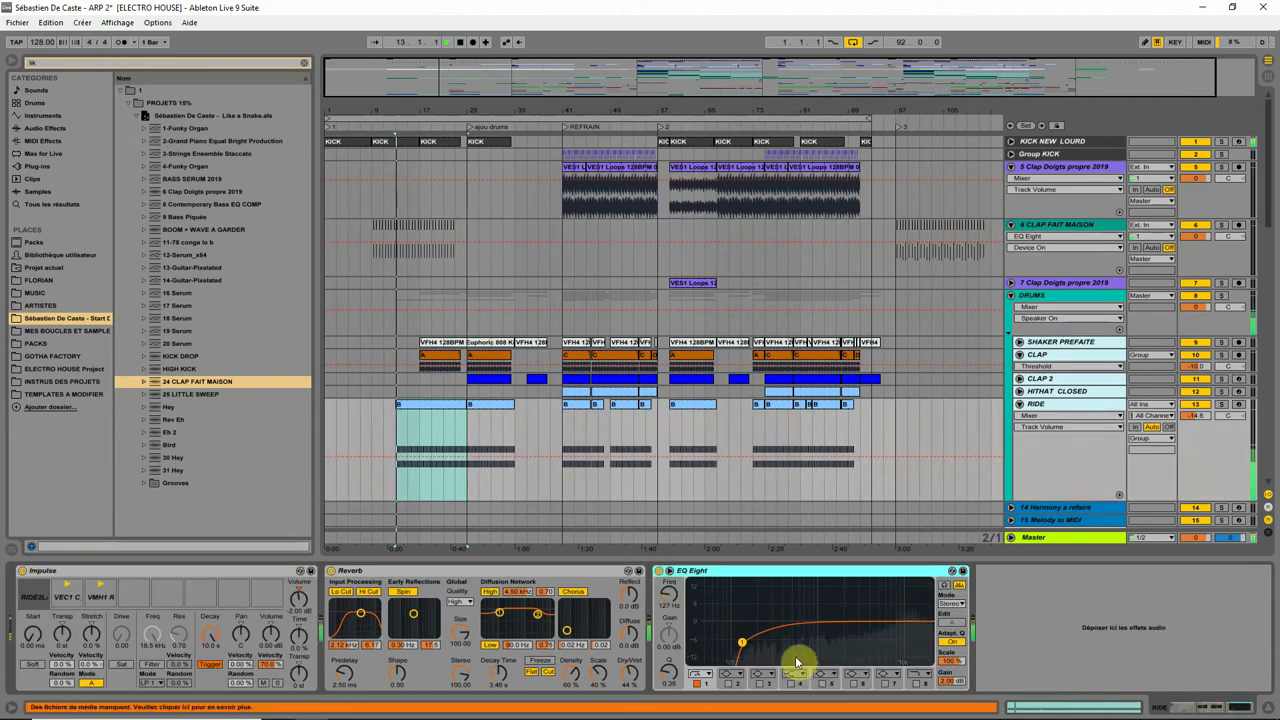
left_click_drag(741, 642, 866, 642)
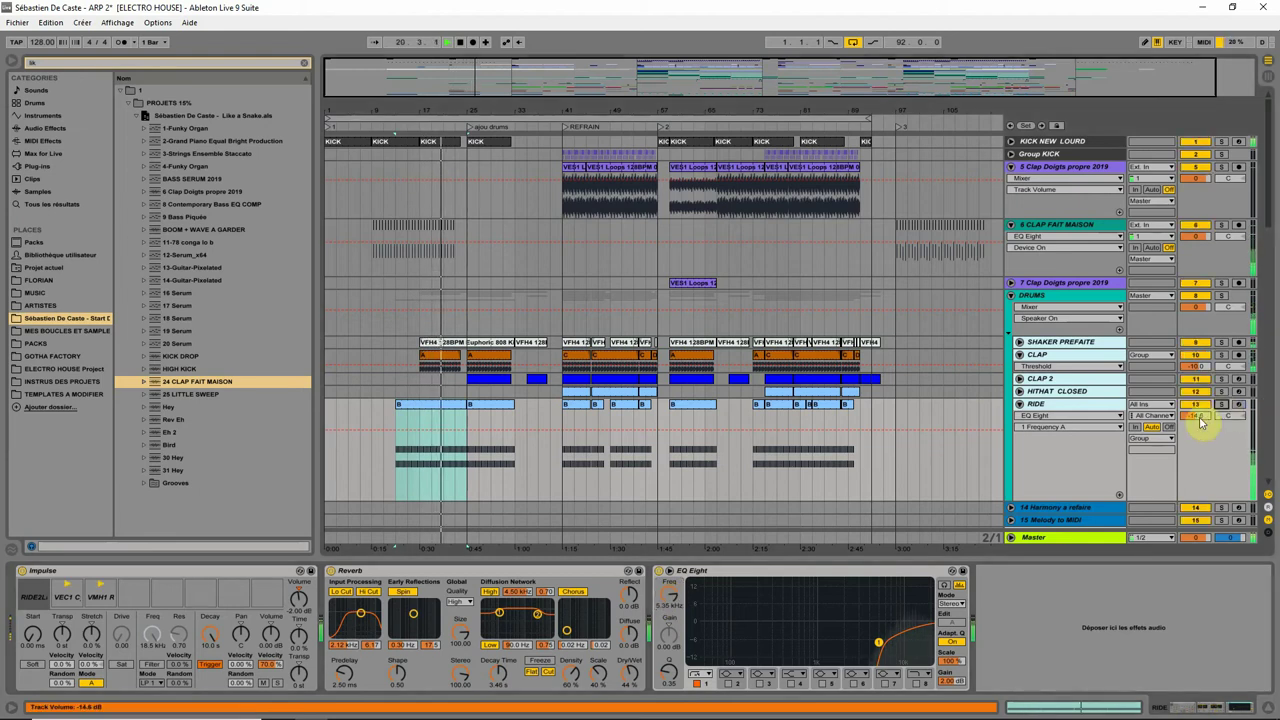
mouse_move(1197, 416)
left_mouse_down()
mouse_move(1206, 449)
mouse_move(1202, 424)
left_mouse_up()
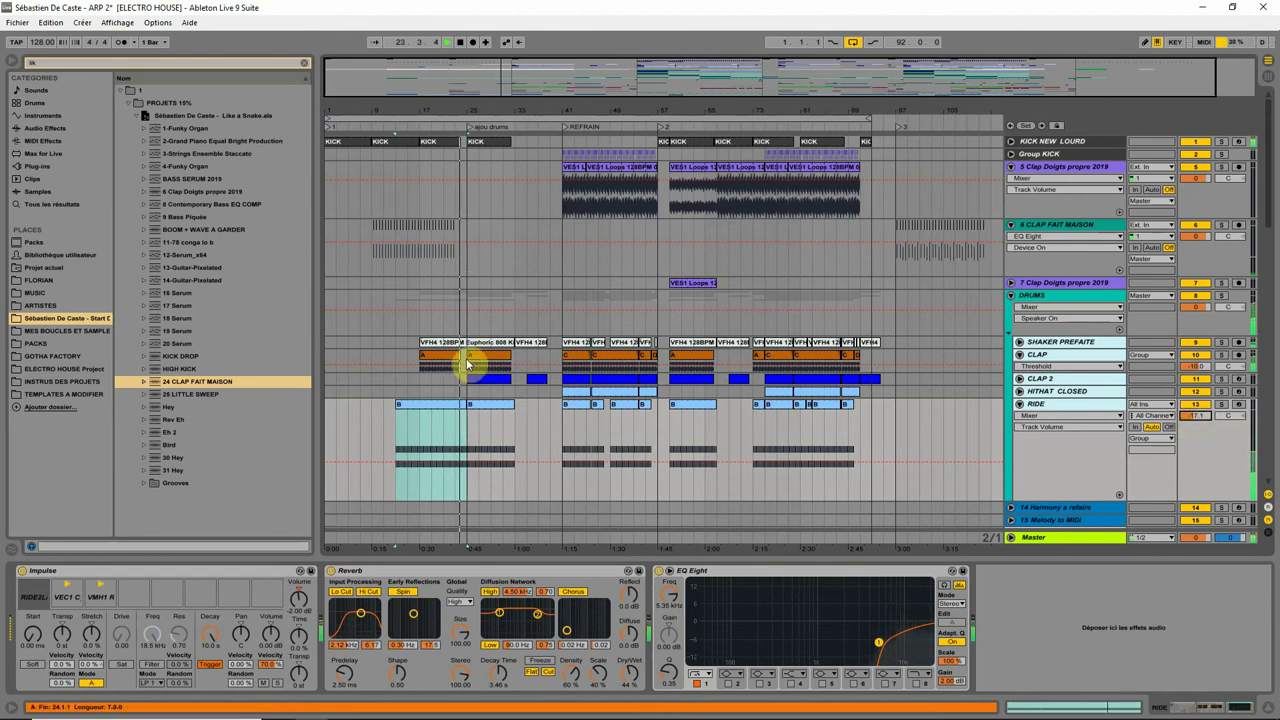
Delete the CLAP clip spanning bars 17 to 24 and collapse the enlarged device display
left_click(432, 358)
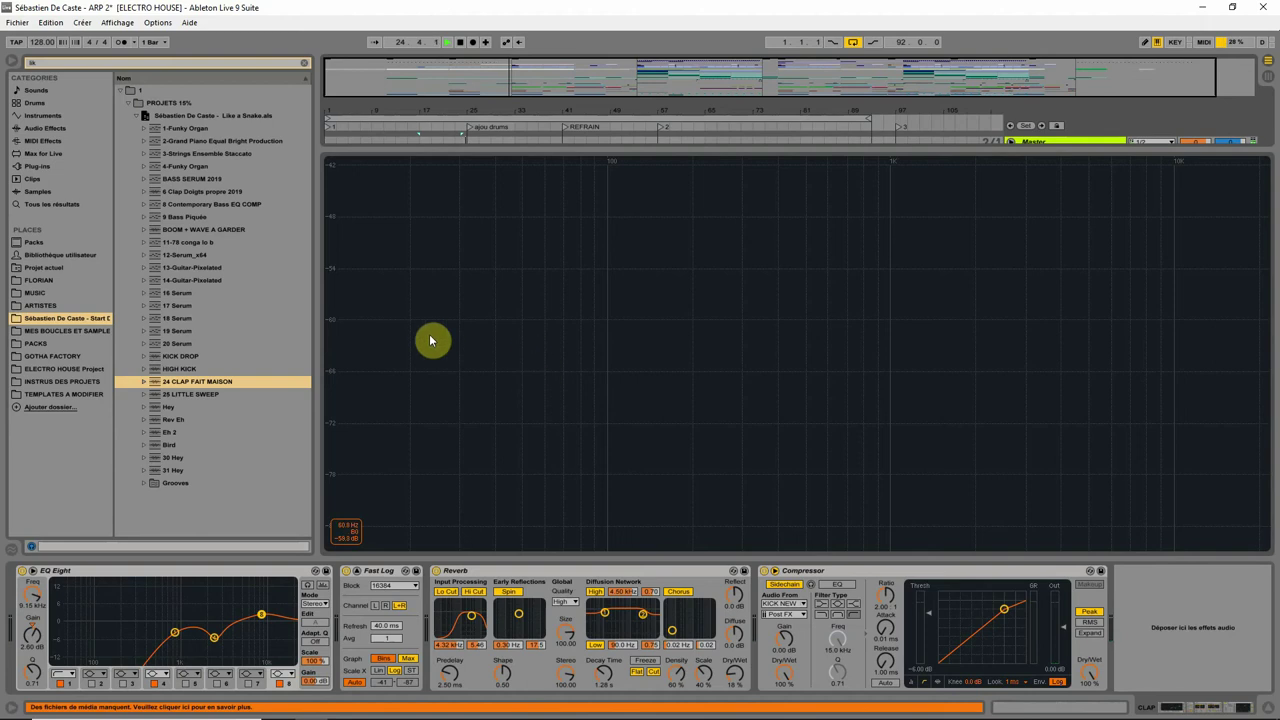
left_click(33, 571)
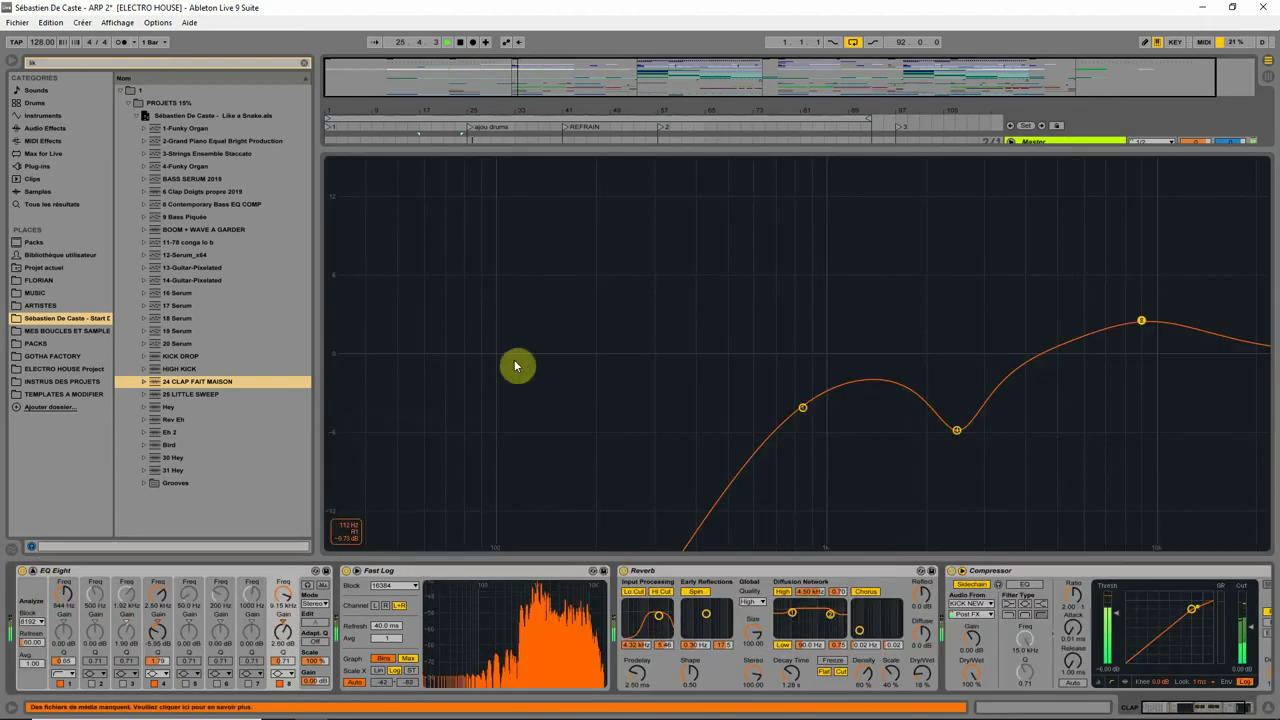
left_click(34, 571)
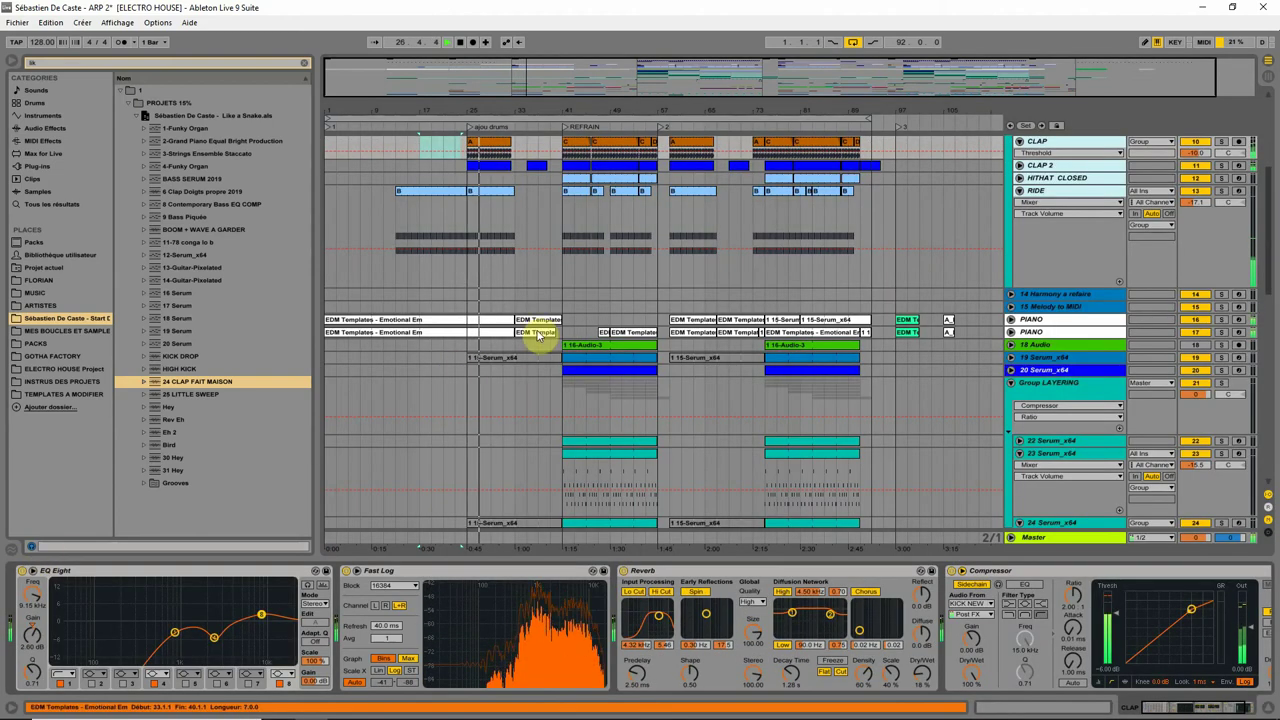
scroll(530, 290, "up", 2)
scroll(530, 268, "up", 1)
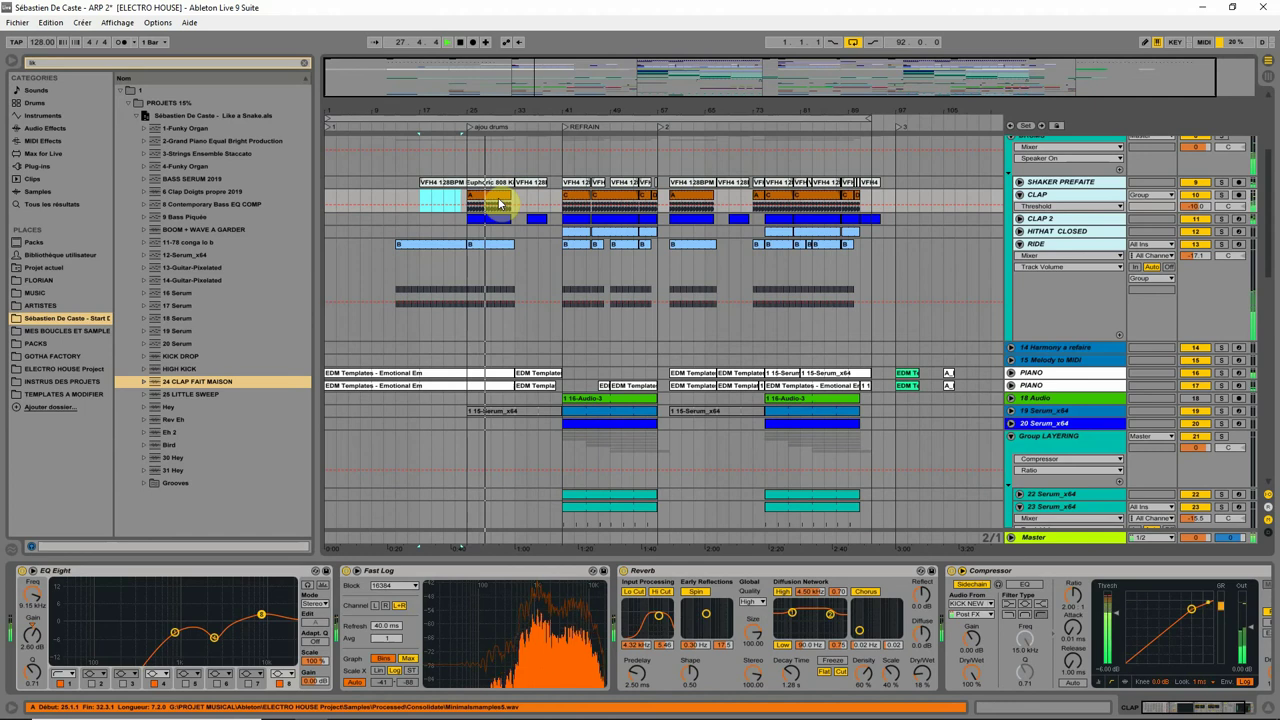
scroll(850, 300, "up", 4)
Play the refrain from bar 41 and lower the CLAP track volume to -16 dB
left_click(572, 278)
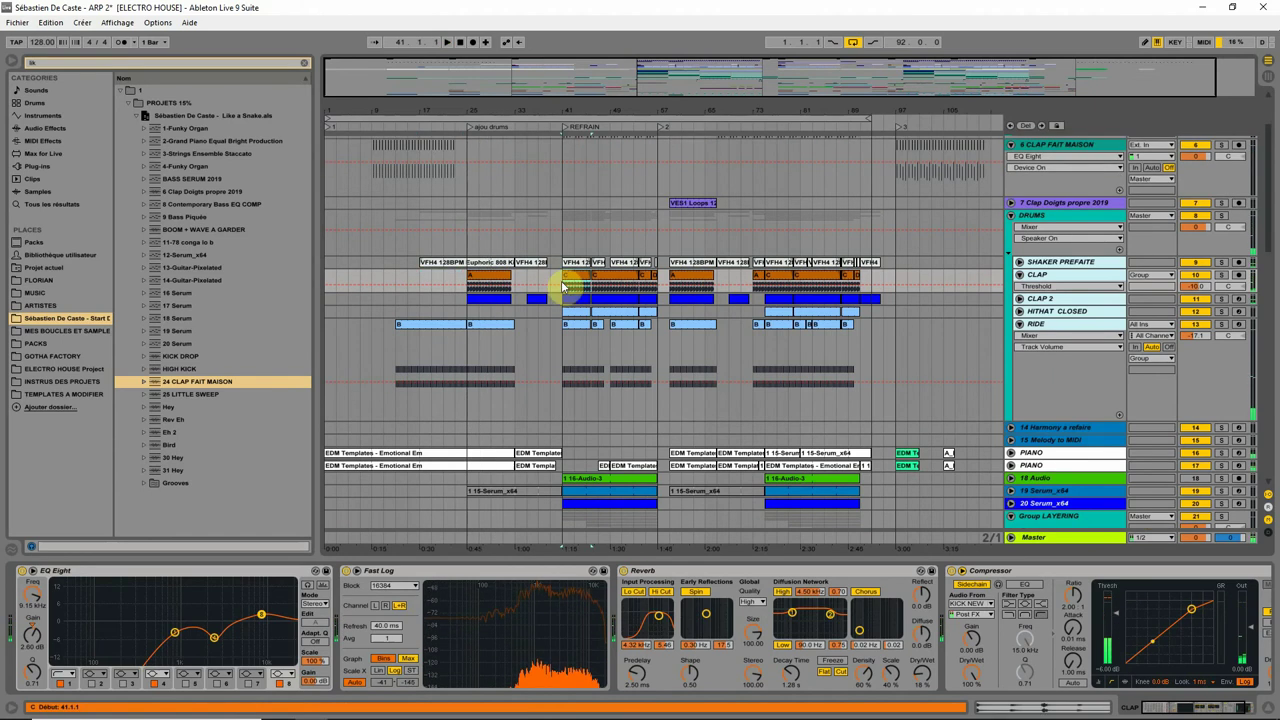
key("space")
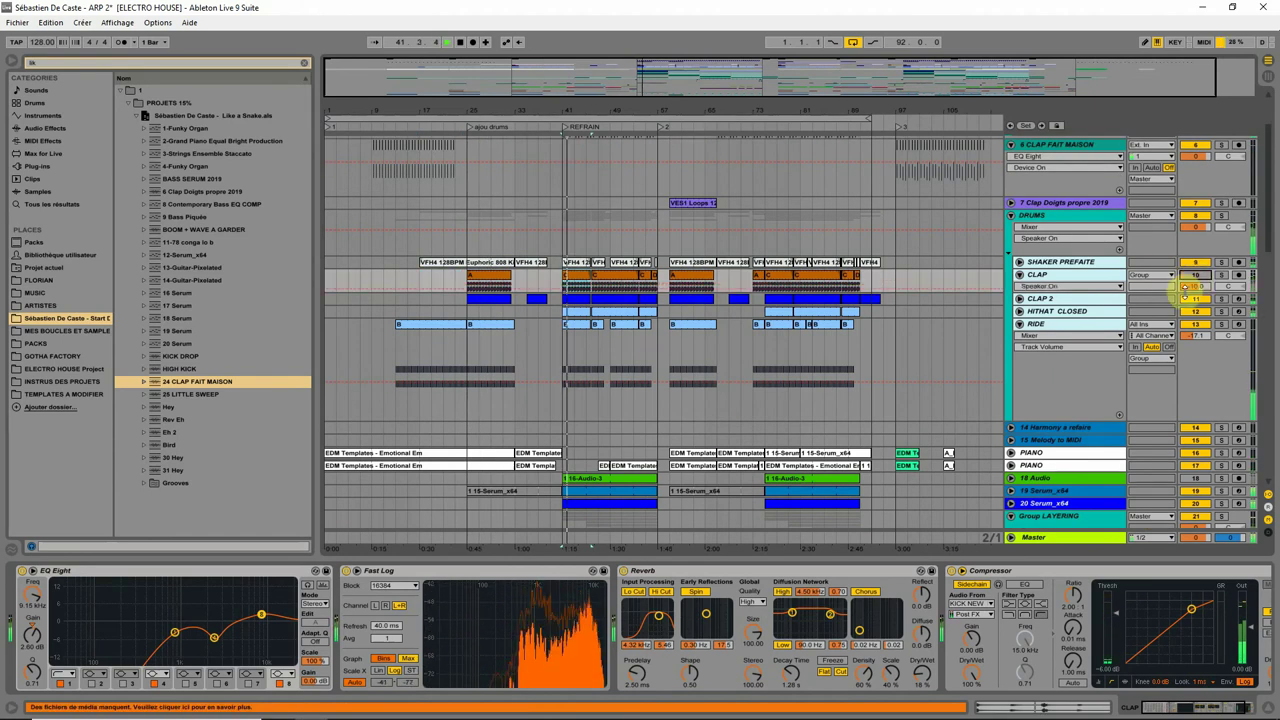
scroll(858, 338, "up", 3)
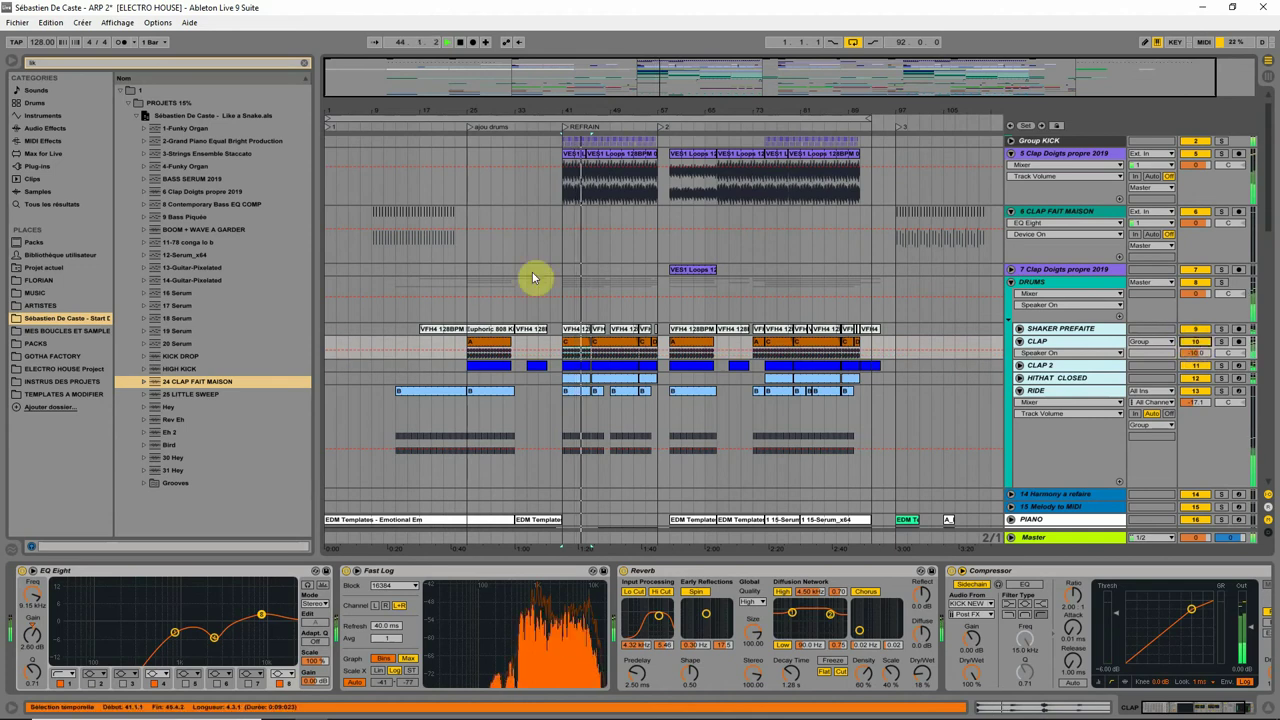
Collapse the DRUMS group and fold the 23, 24 and 26 Serum_x64 tracks in Group LAYERING
left_click(1010, 282)
scroll(689, 386, "down", 8)
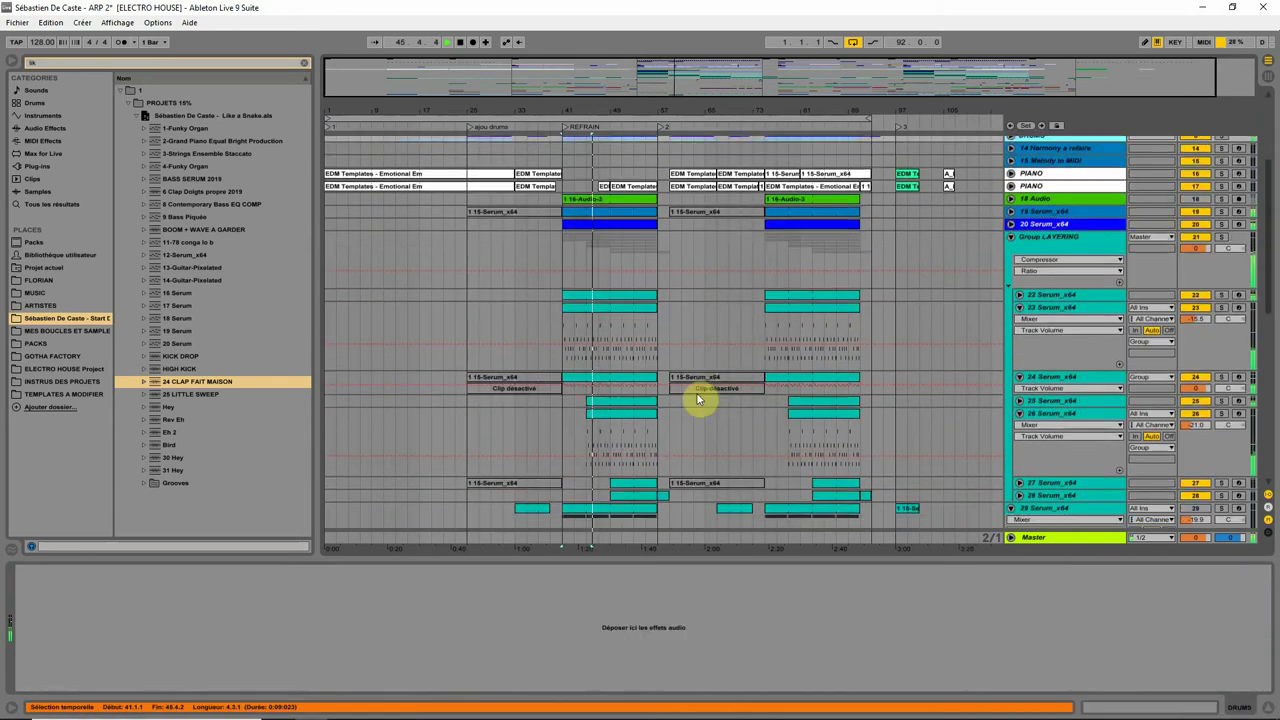
left_click(1019, 254)
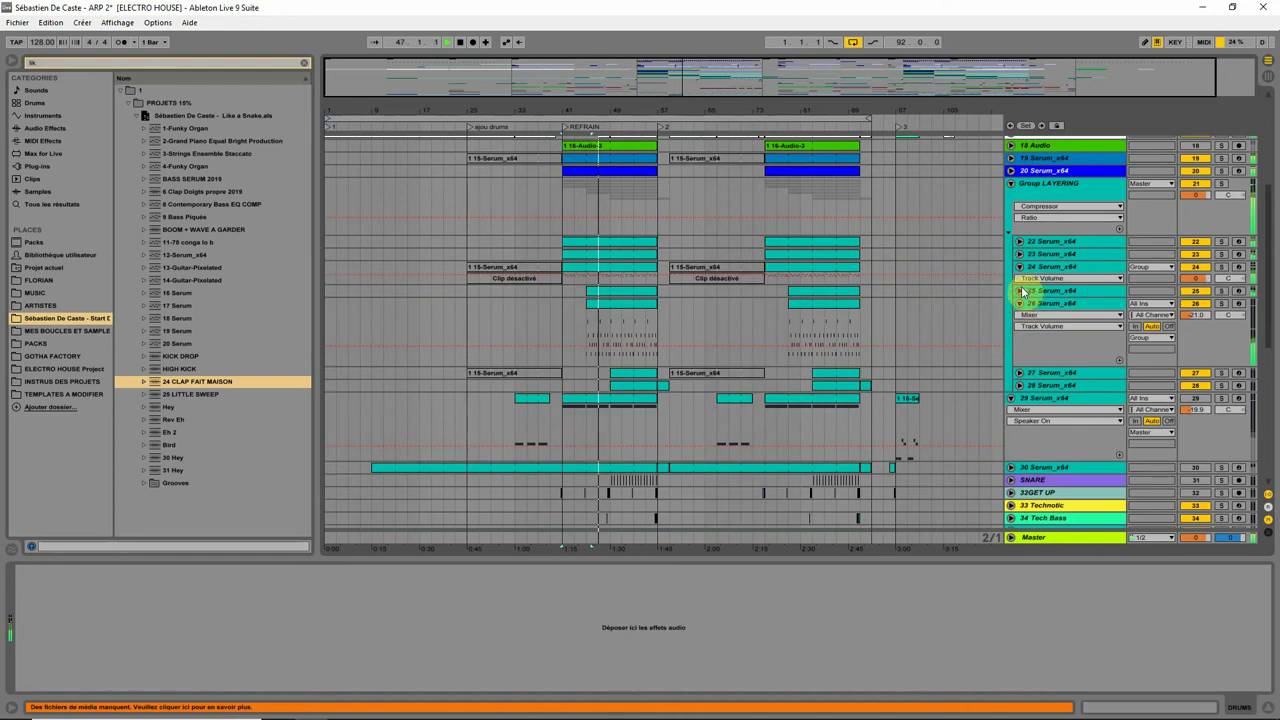
left_click(1019, 267)
left_click(1019, 292)
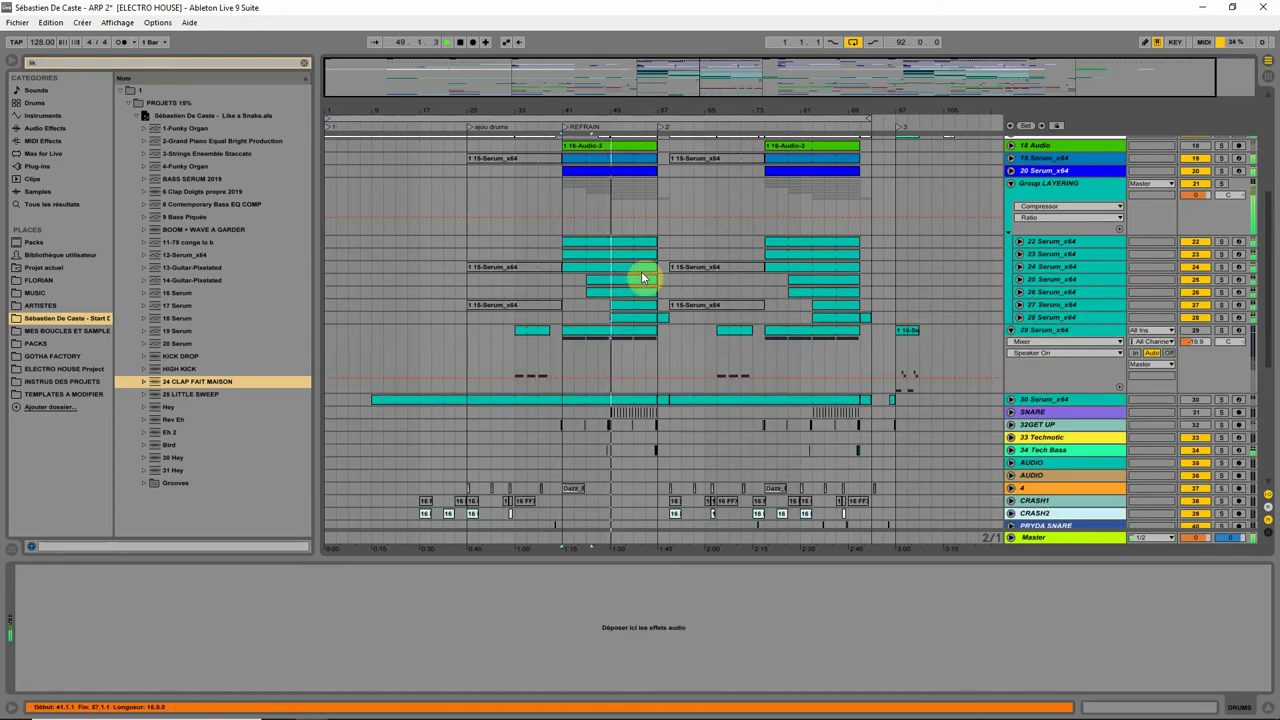
scroll(641, 272, "up", 2)
scroll(641, 271, "up", 4)
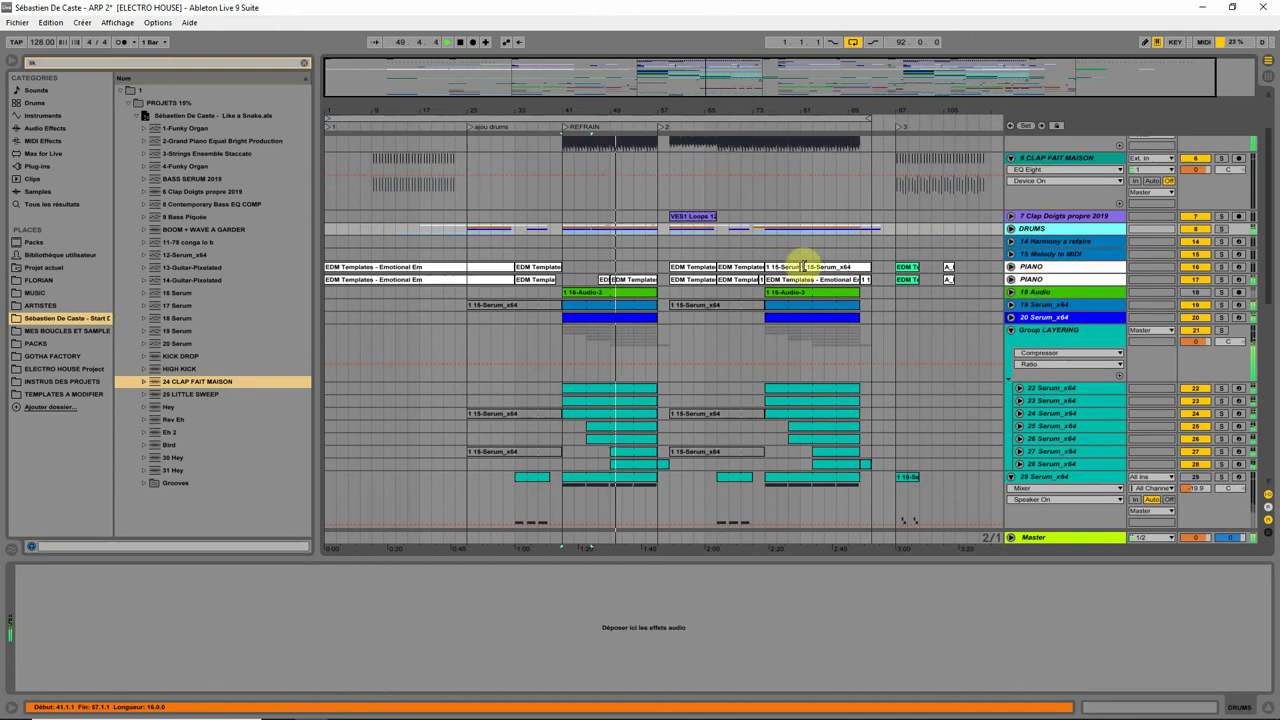
Unfold the second PIANO track, set its volume to -1.3 dB and lower its EQ Eight low-cut frequency to 118 Hz
left_click(1010, 279)
left_click(1197, 292)
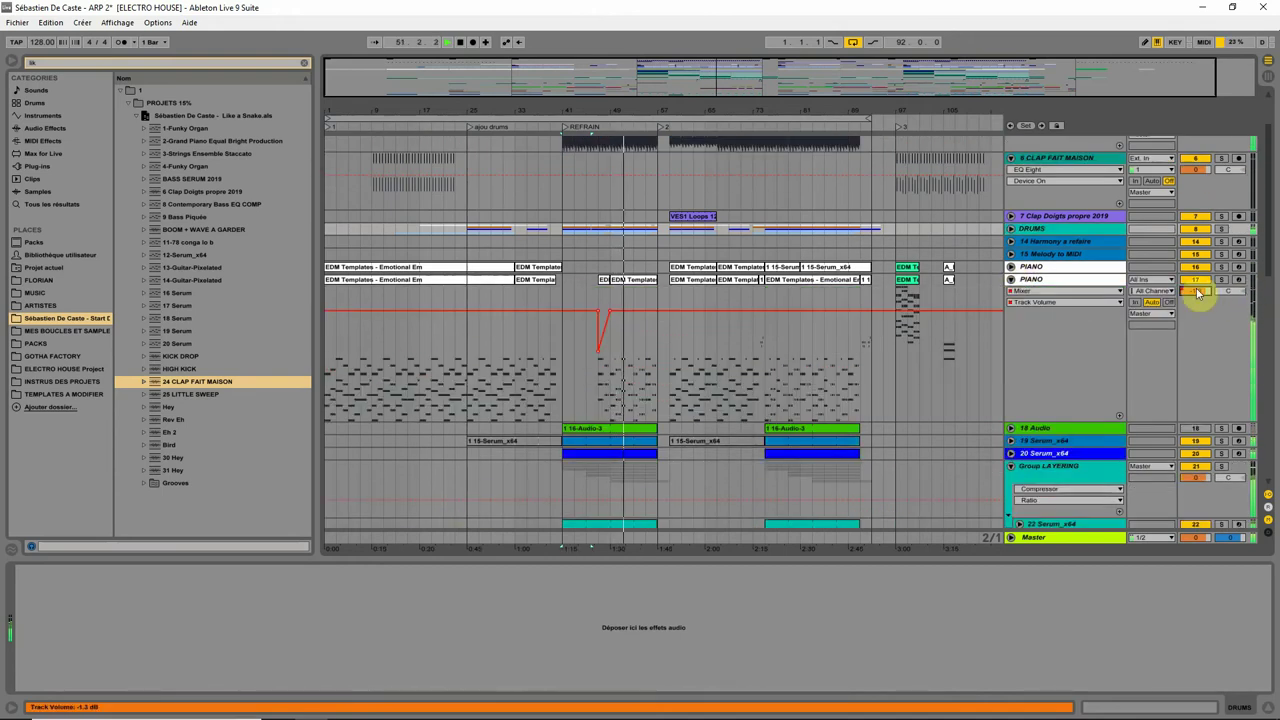
left_click(1057, 294)
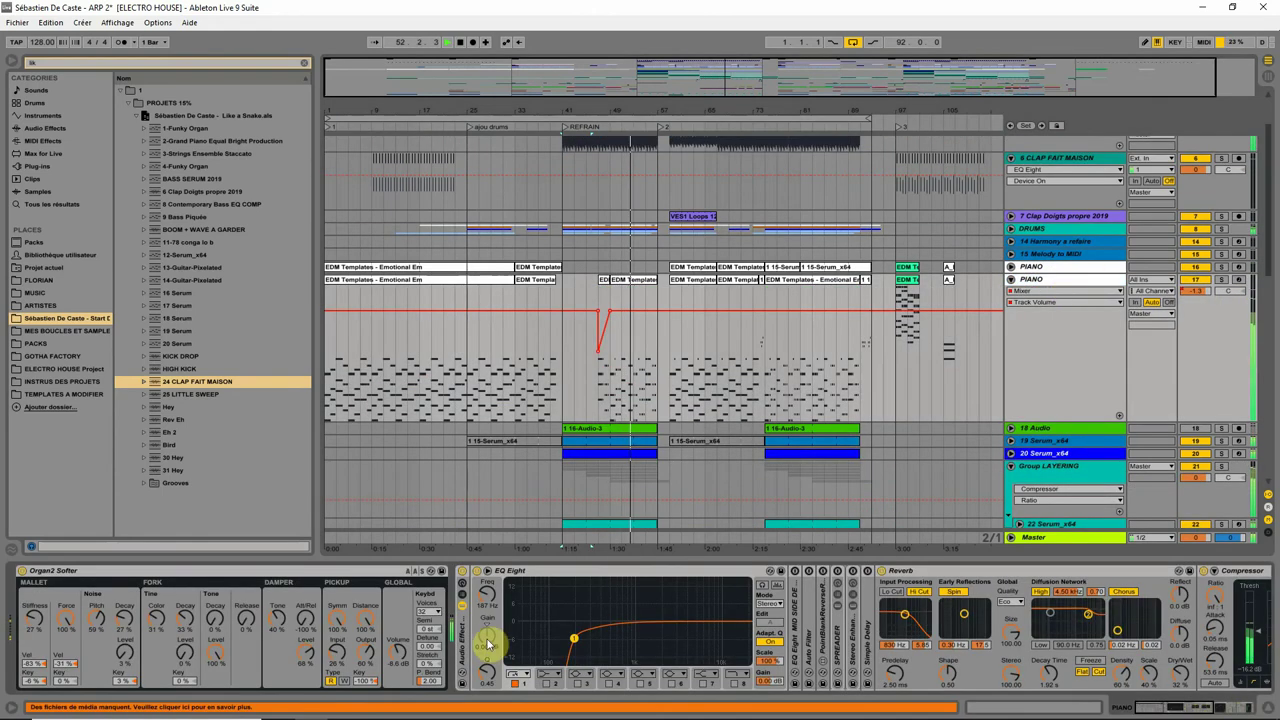
left_click(477, 571)
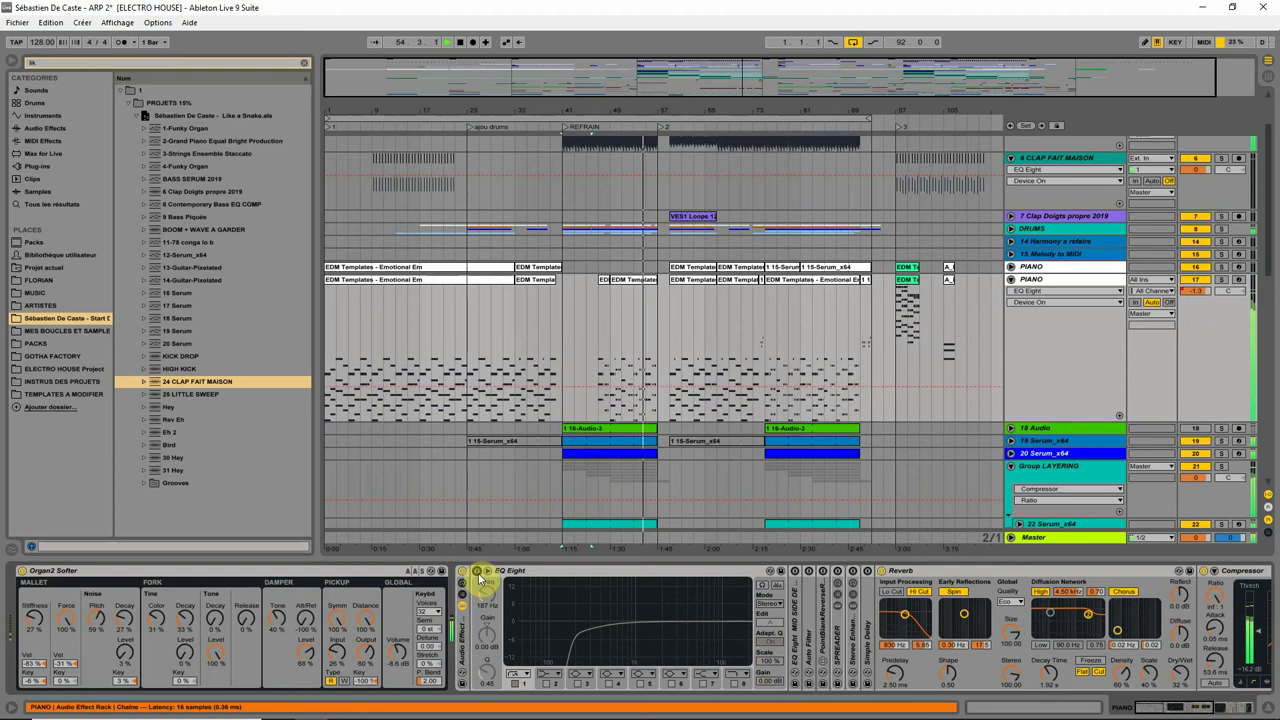
left_click(477, 571)
left_click_drag(571, 640, 556, 638)
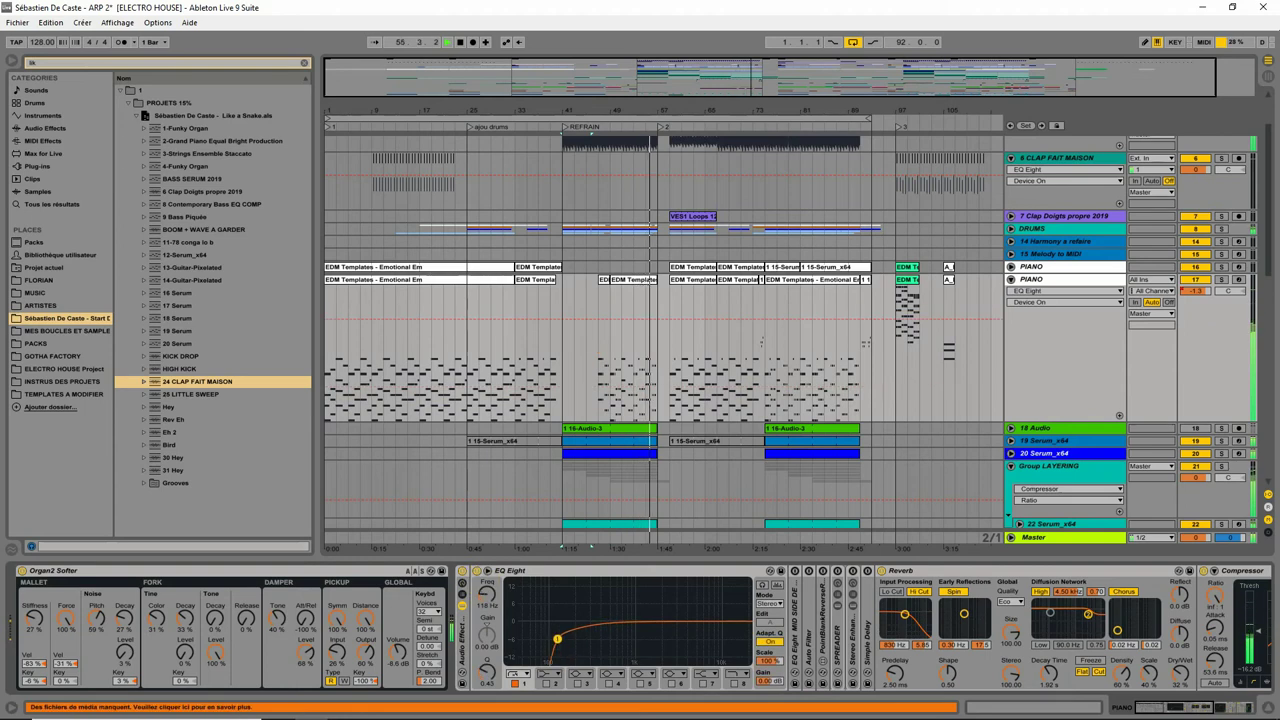
Set the ratio of the PIANO track's Group KICK sidechain Compressor to 2.03 while the refrain plays
left_click(1160, 707)
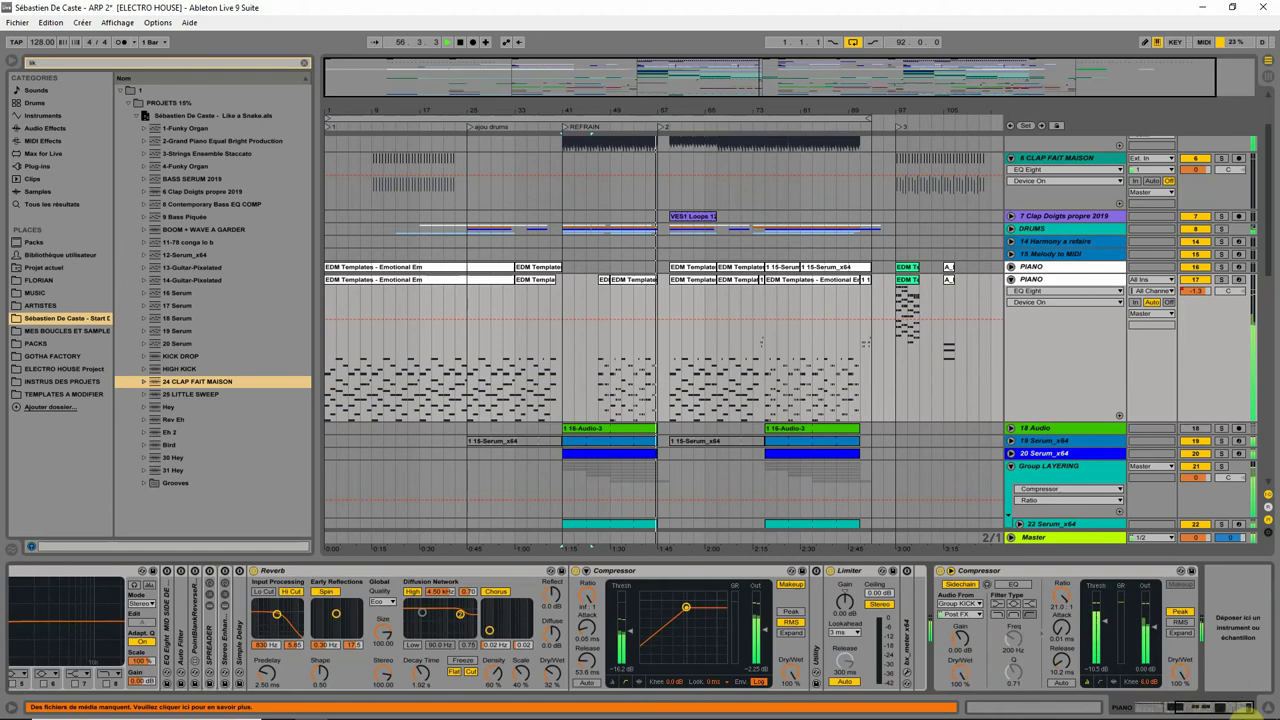
left_click(423, 678)
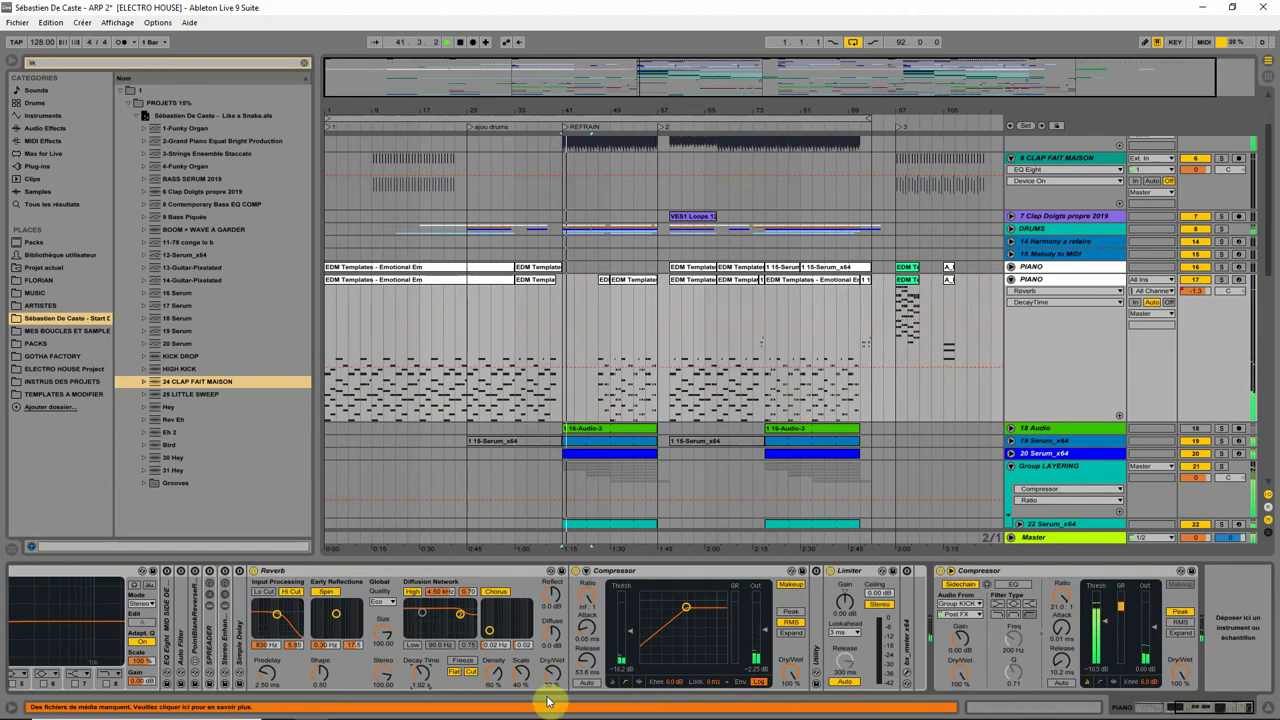
left_click_drag(1062, 655, 1083, 676)
left_click_drag(1062, 598, 1062, 635)
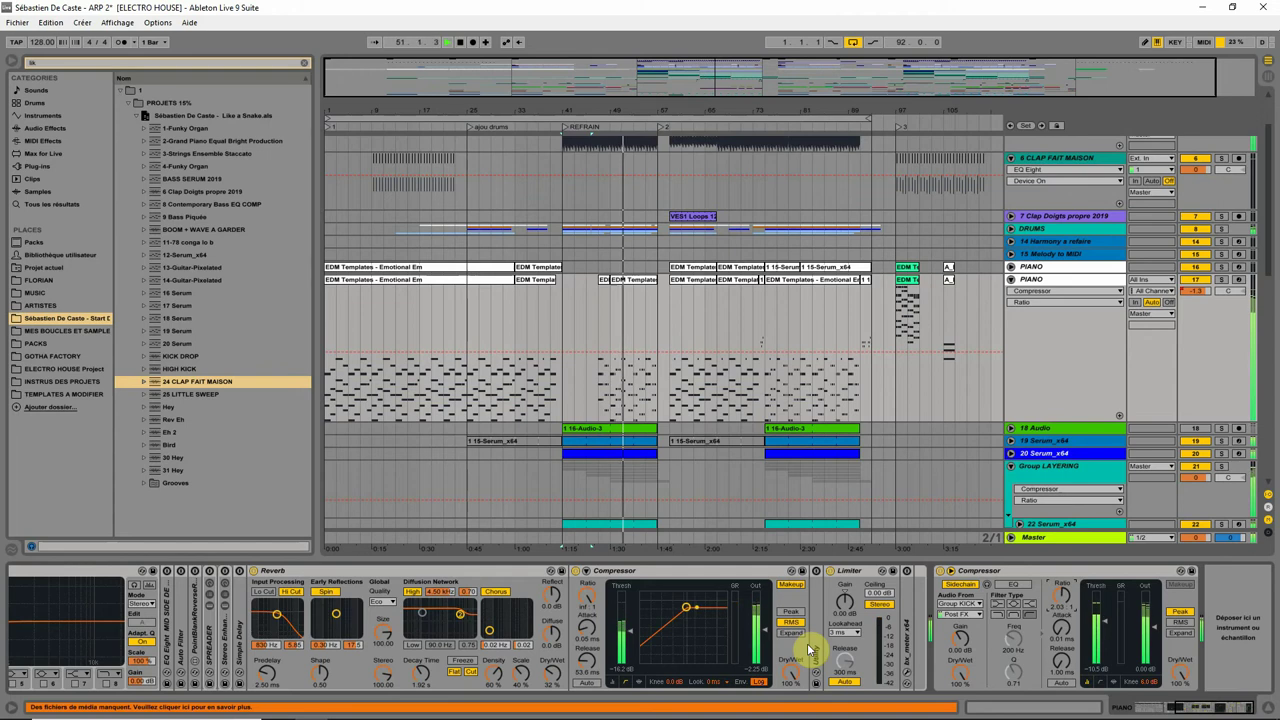
left_click(622, 288)
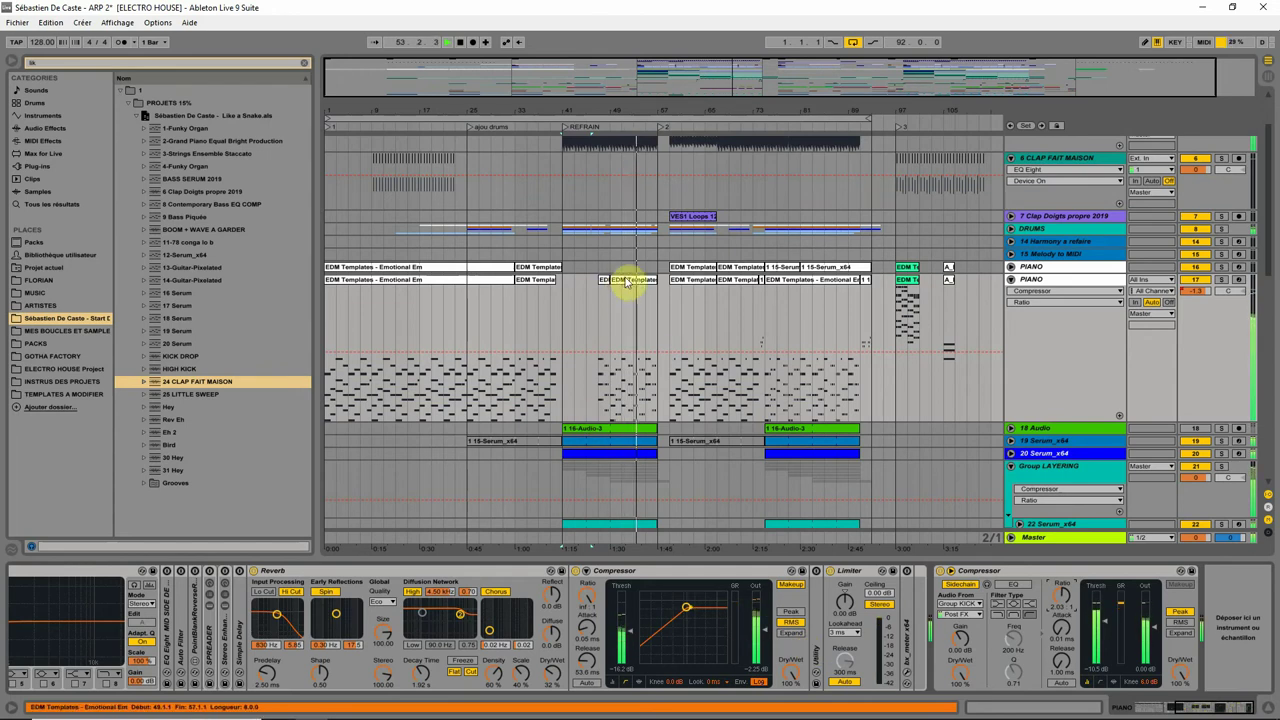
Clear the browser search, copy the 20 Serum_x64 clip from bar 41 to bar 9 and play it from there
left_click(305, 66)
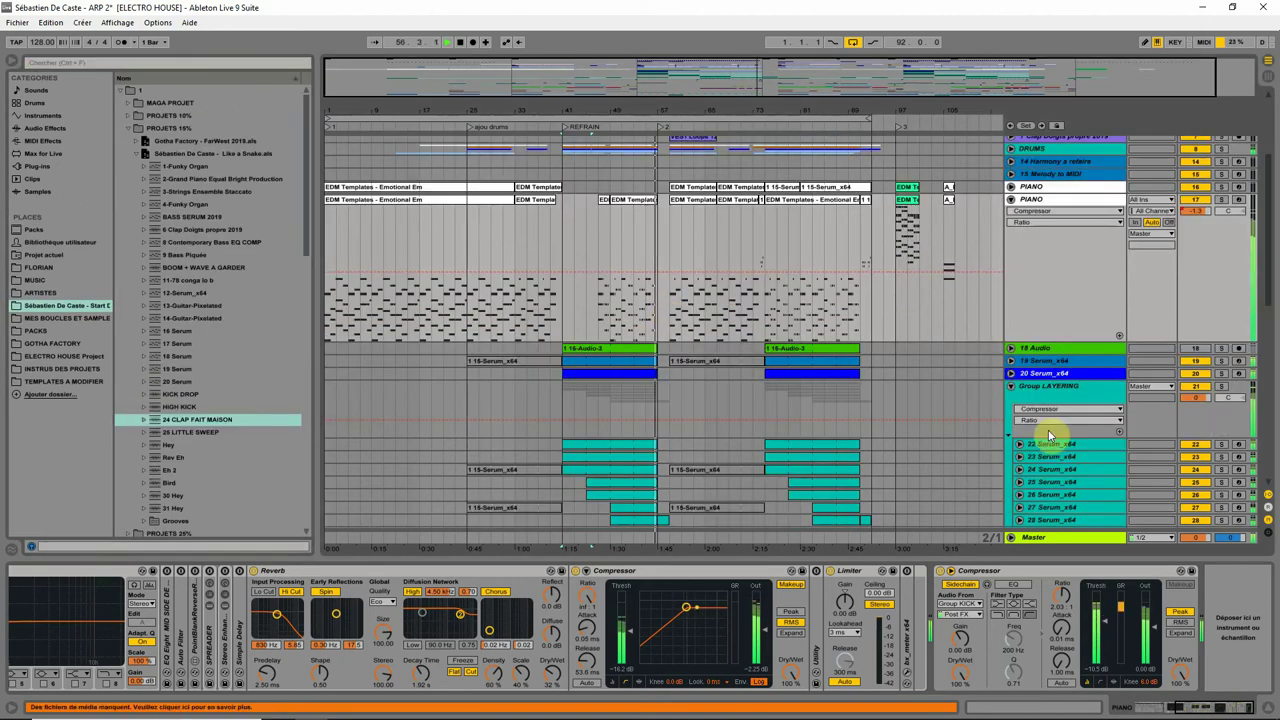
left_click(1221, 374)
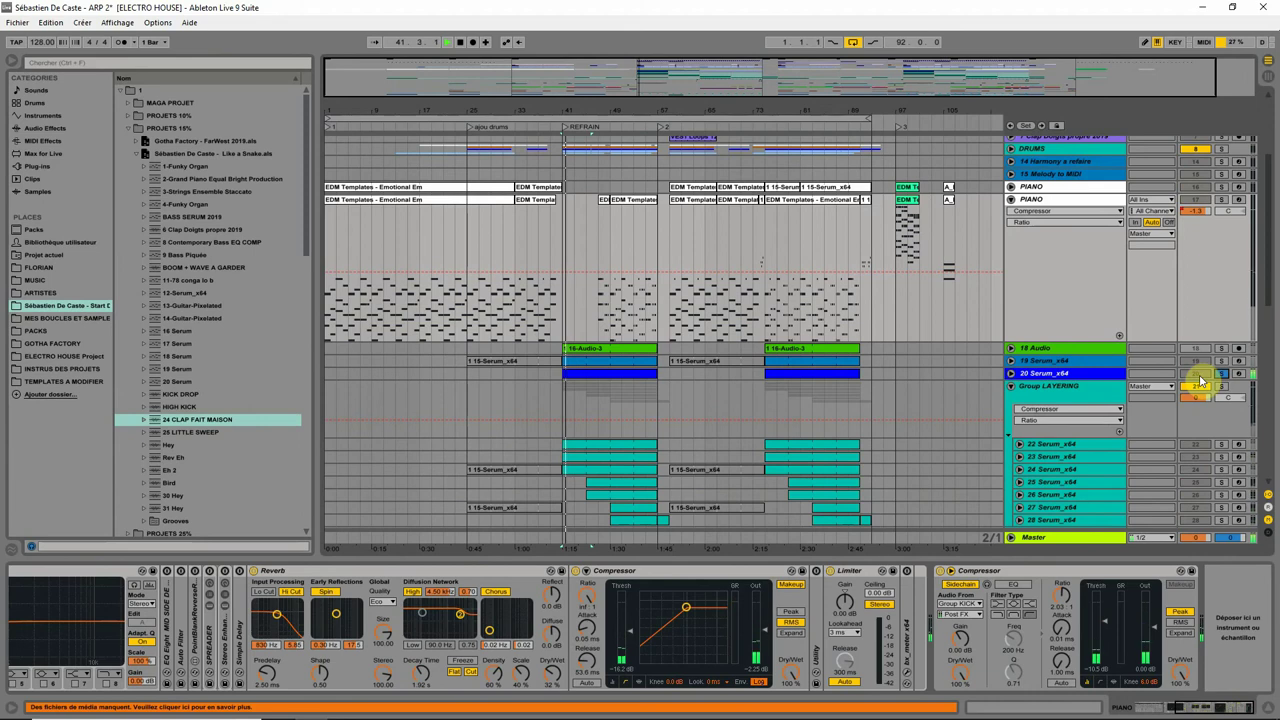
left_click_drag(575, 374, 385, 376)
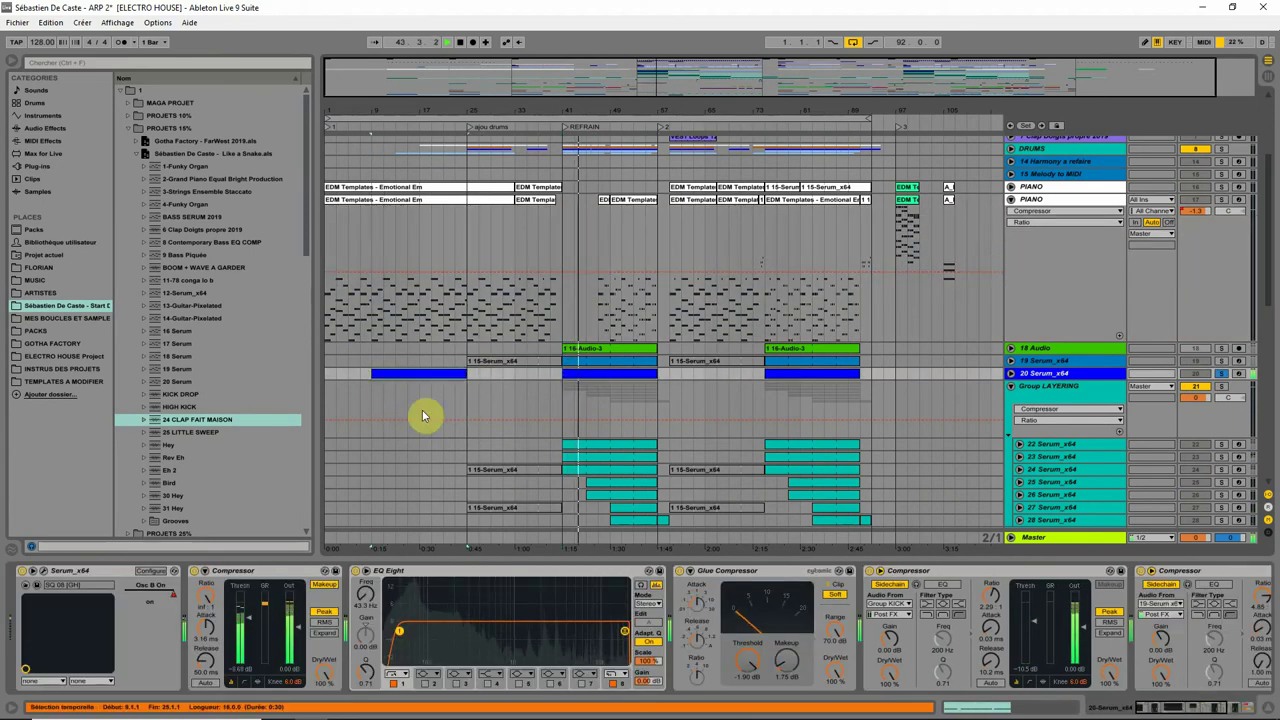
key("space")
key("space")
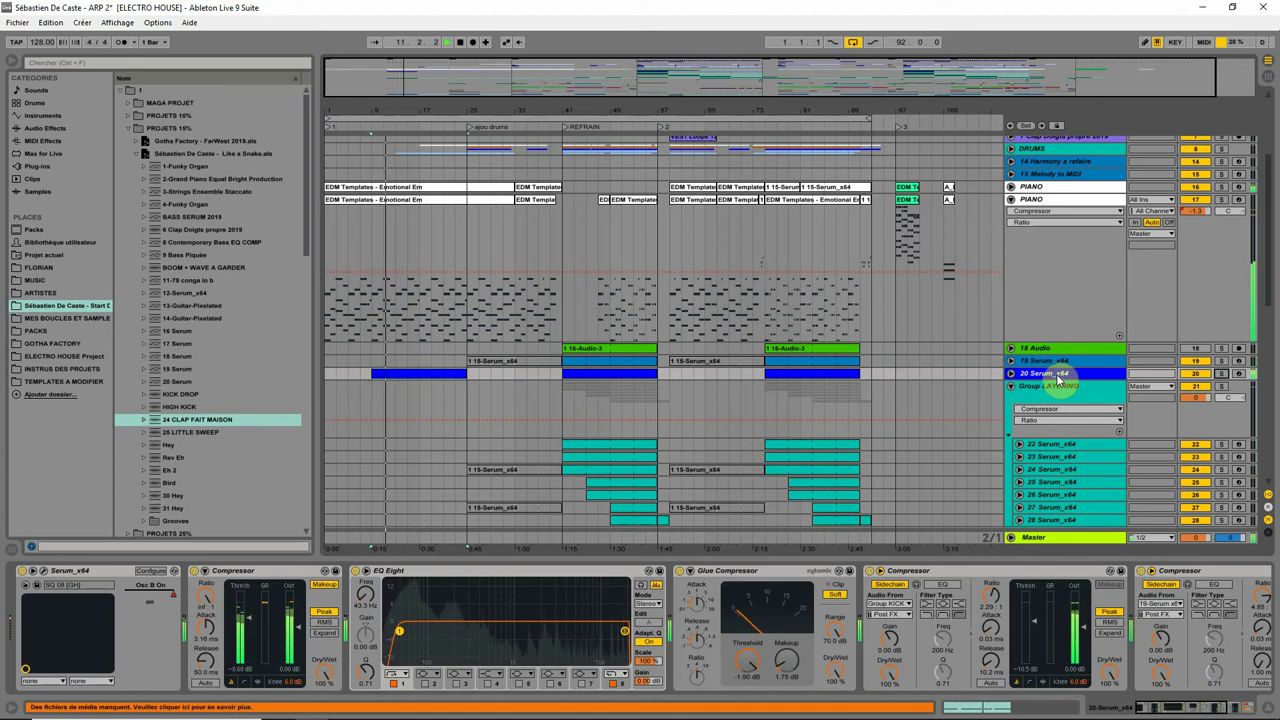
scroll(525, 333, "up", 2)
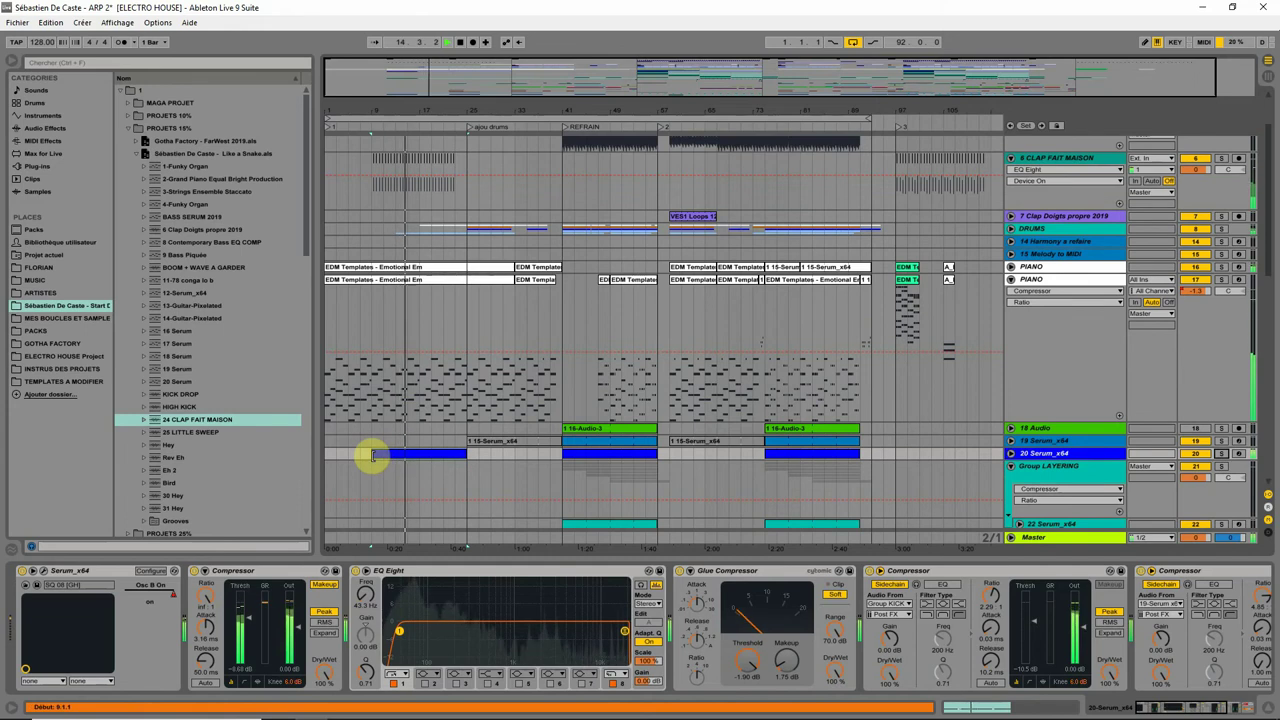
key("space")
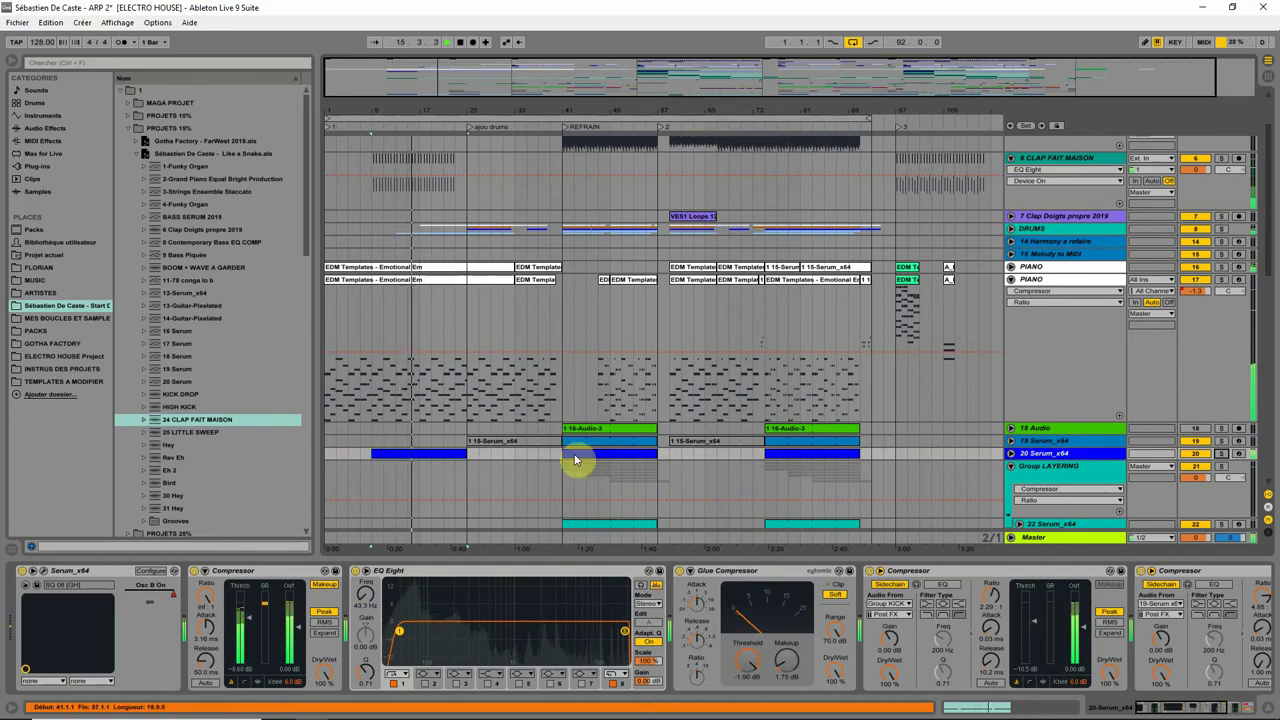
Play from bar 41, unfold the 23 Serum_x64 track in Group LAYERING and set its volume to -15.7 dB
left_click(585, 455)
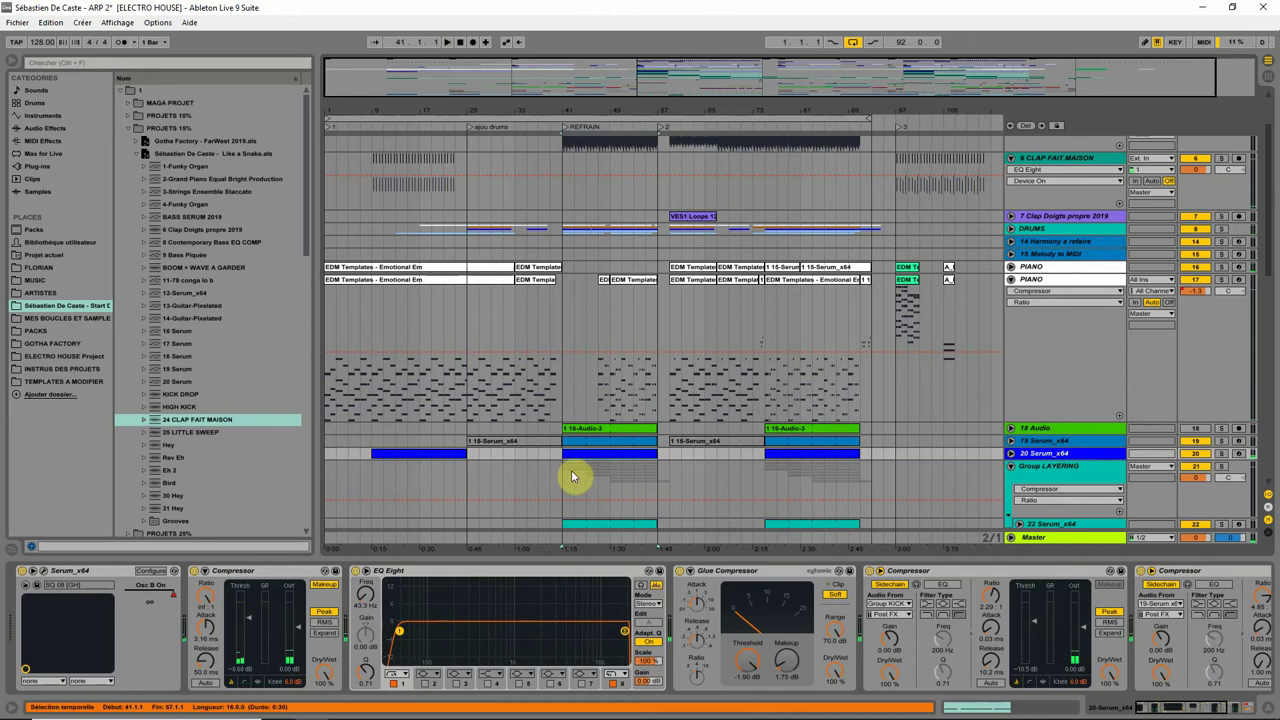
scroll(571, 470, "down", 3)
left_click(615, 478)
key("space")
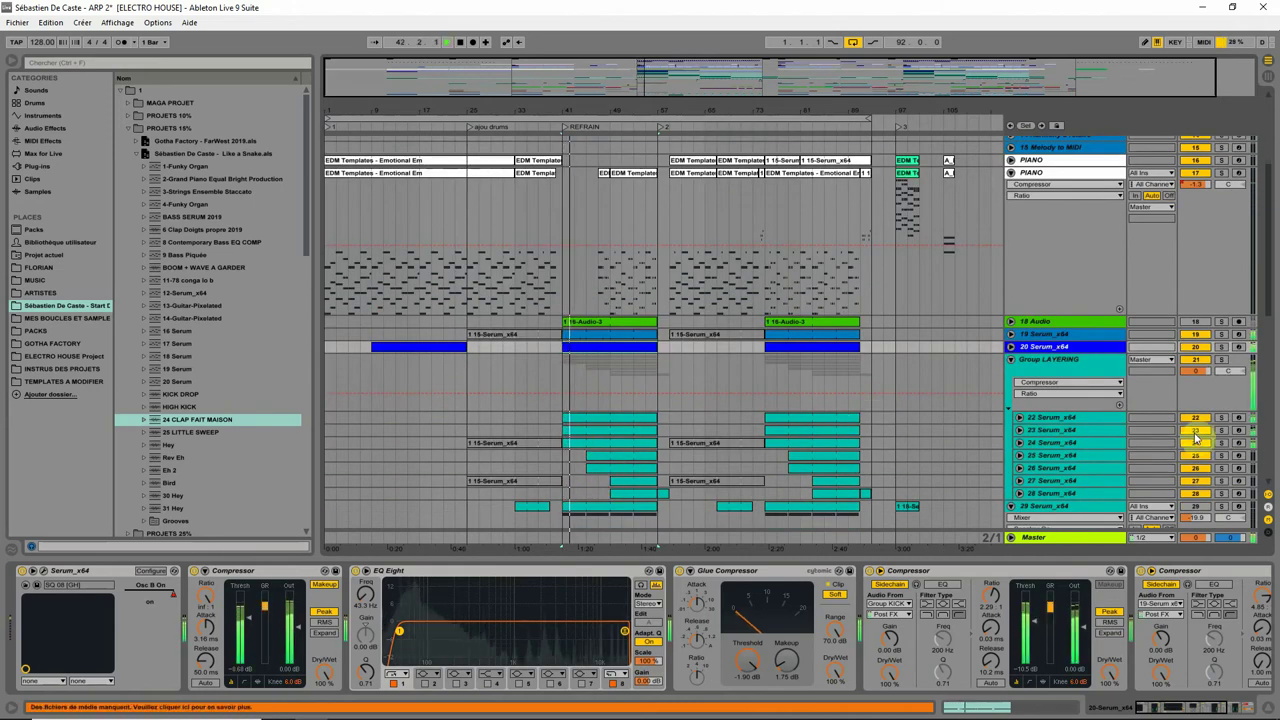
left_click(1221, 431)
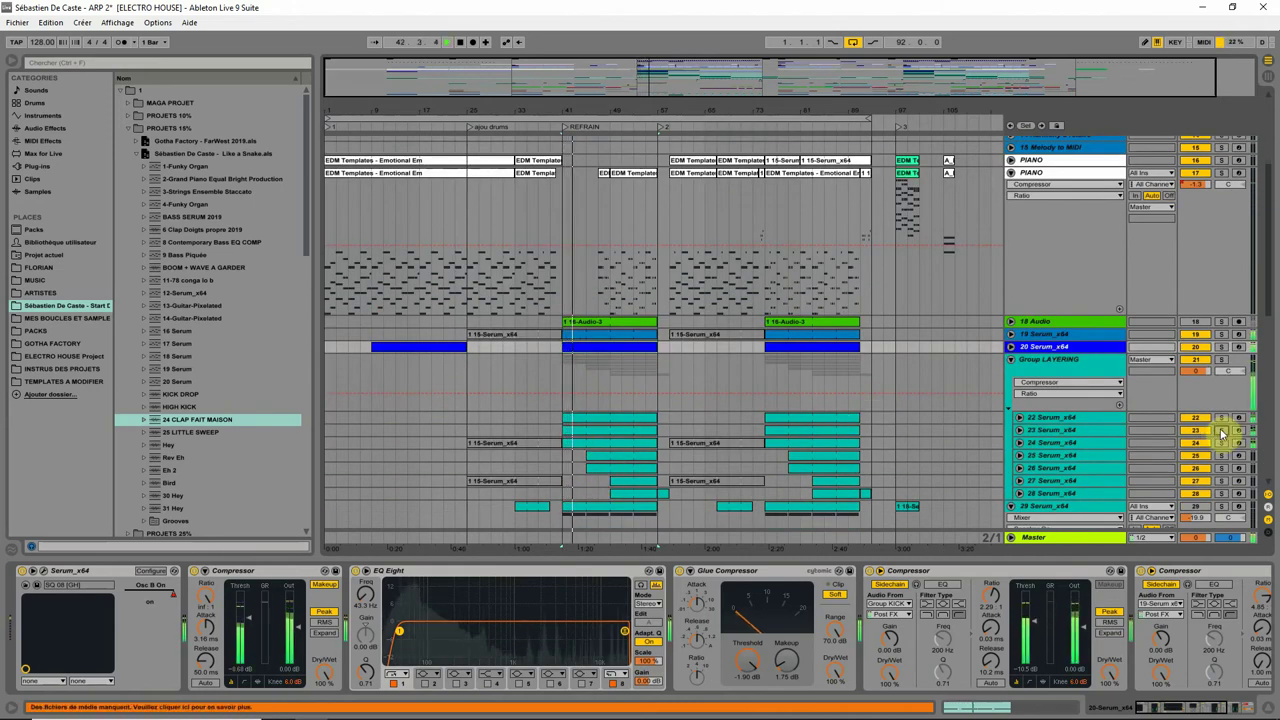
left_click(1019, 430)
left_click_drag(1203, 447, 1203, 442)
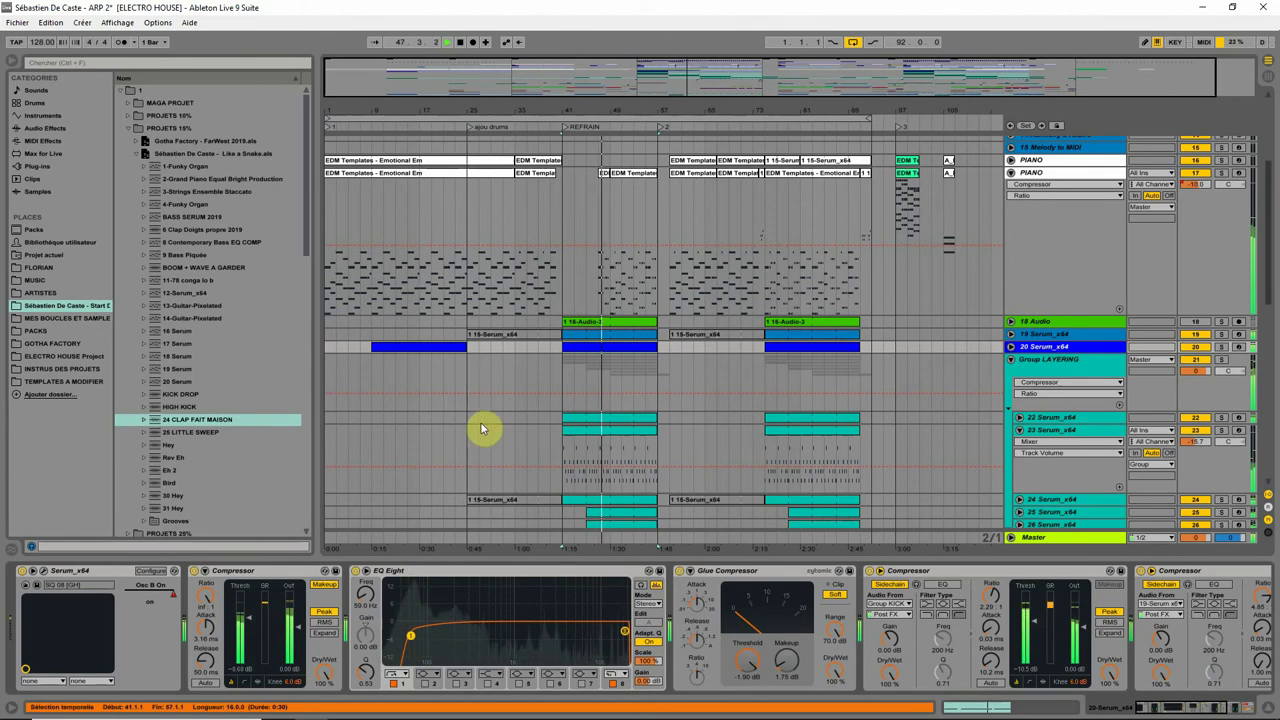
Extend the refrain clips of 28 Serum_x64 and 27 Serum_x64 back to bar 41 and play from there
scroll(510, 430, "down", 5)
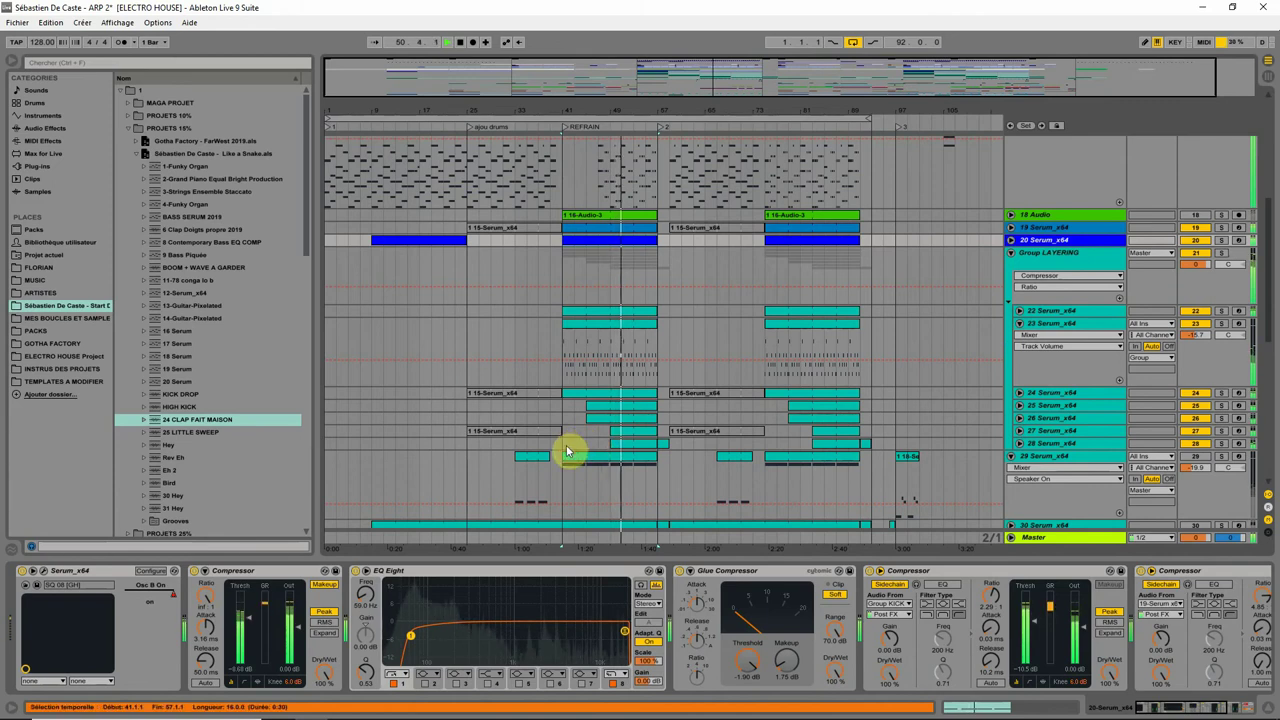
left_click(566, 447)
left_click(573, 457)
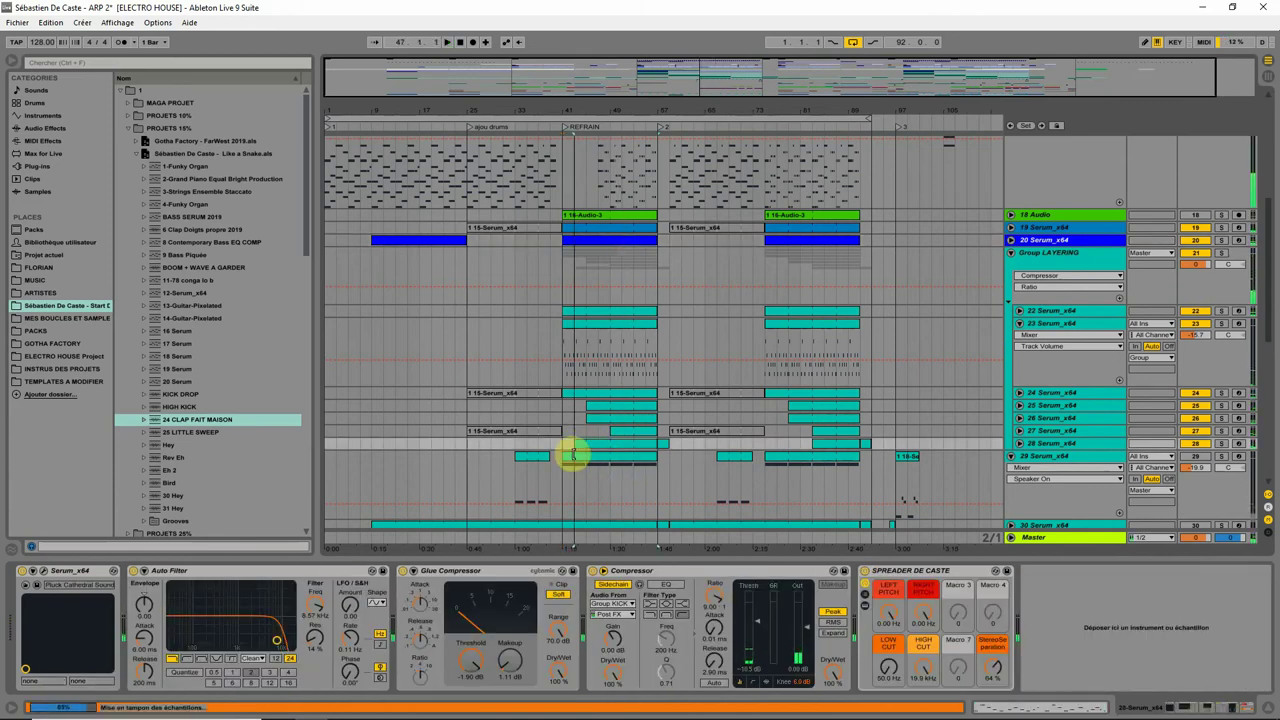
left_click(570, 434)
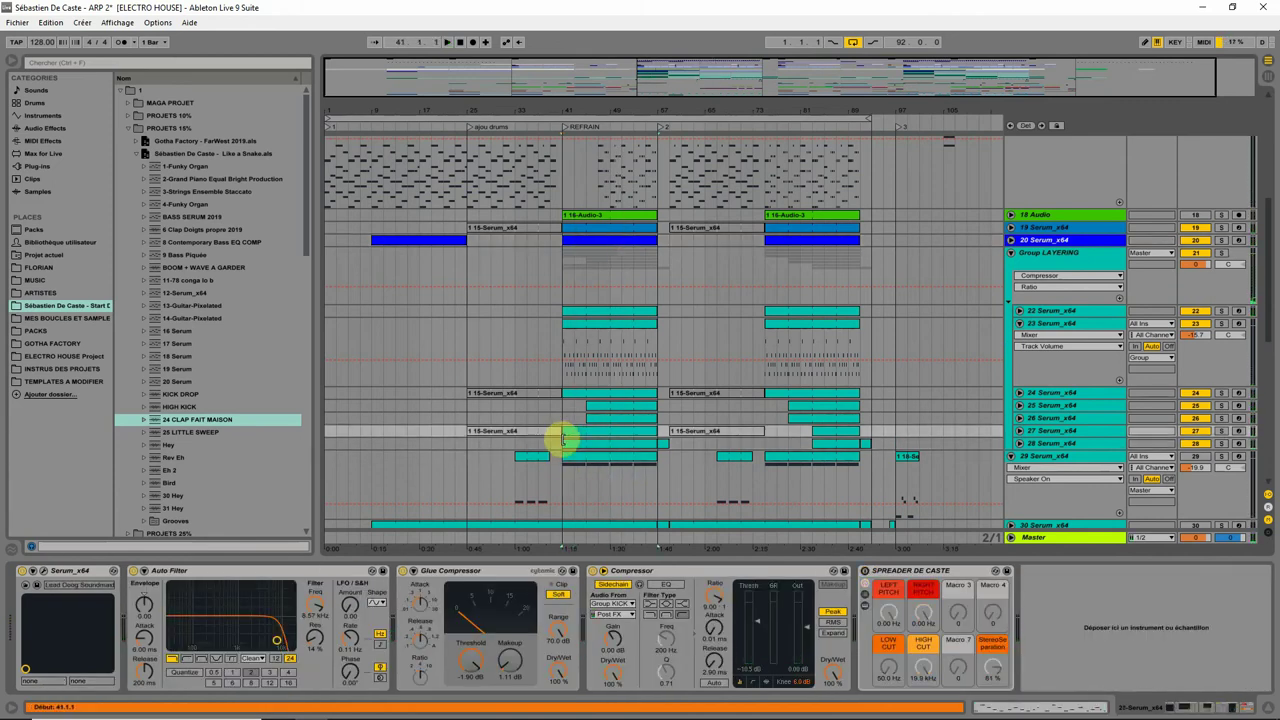
left_click(577, 507)
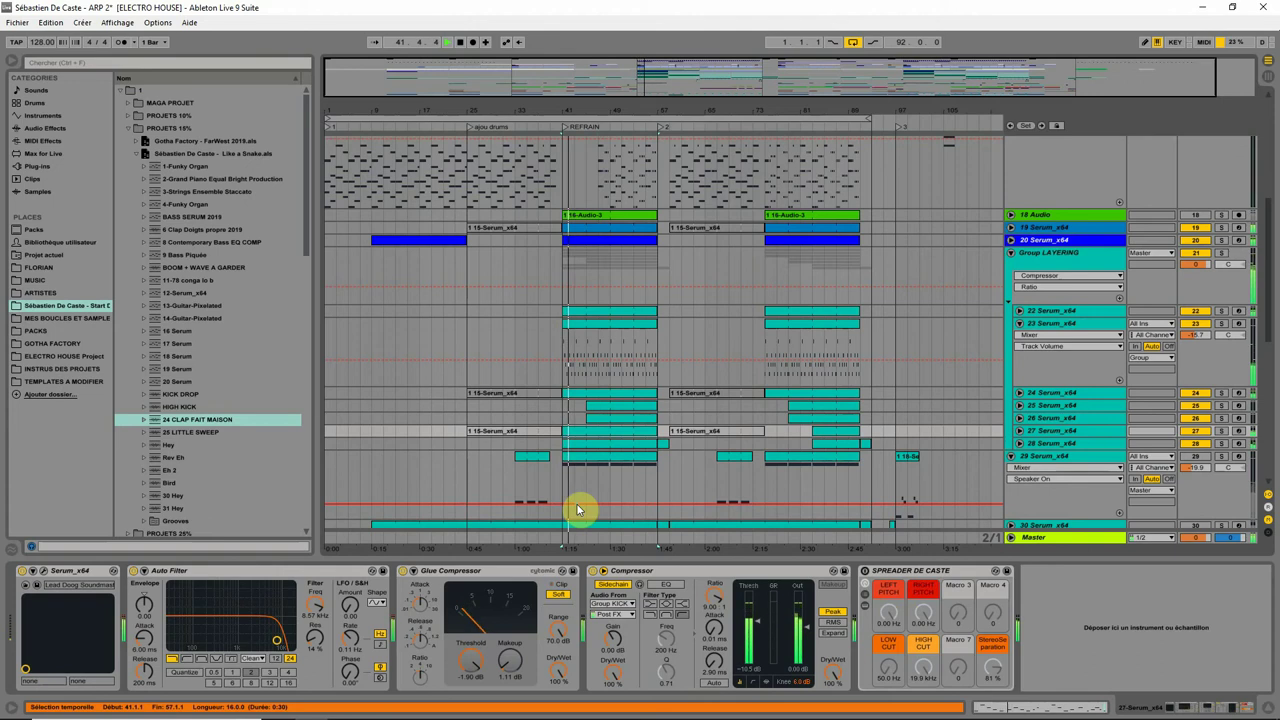
Extend the refrain clips of 26 Serum_x64 and 25 Serum_x64 back to bar 41 and listen to the full layering
left_click(590, 418)
left_click(565, 419)
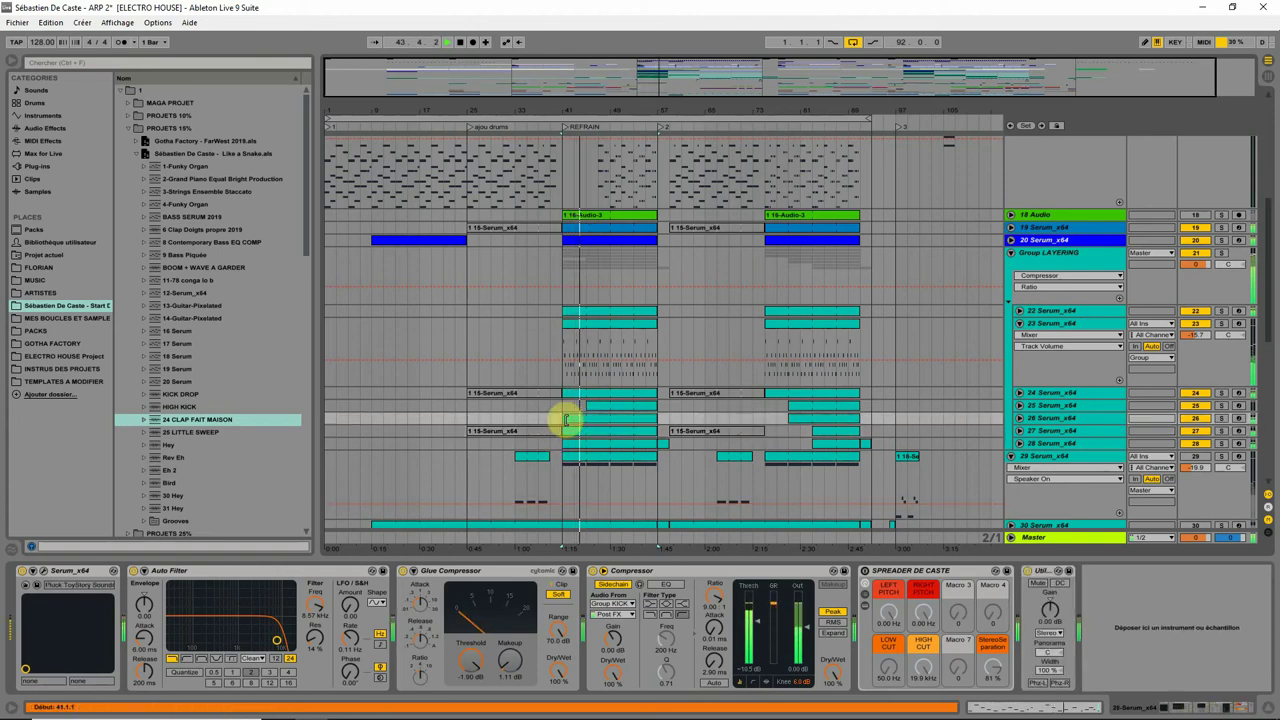
left_click(576, 424)
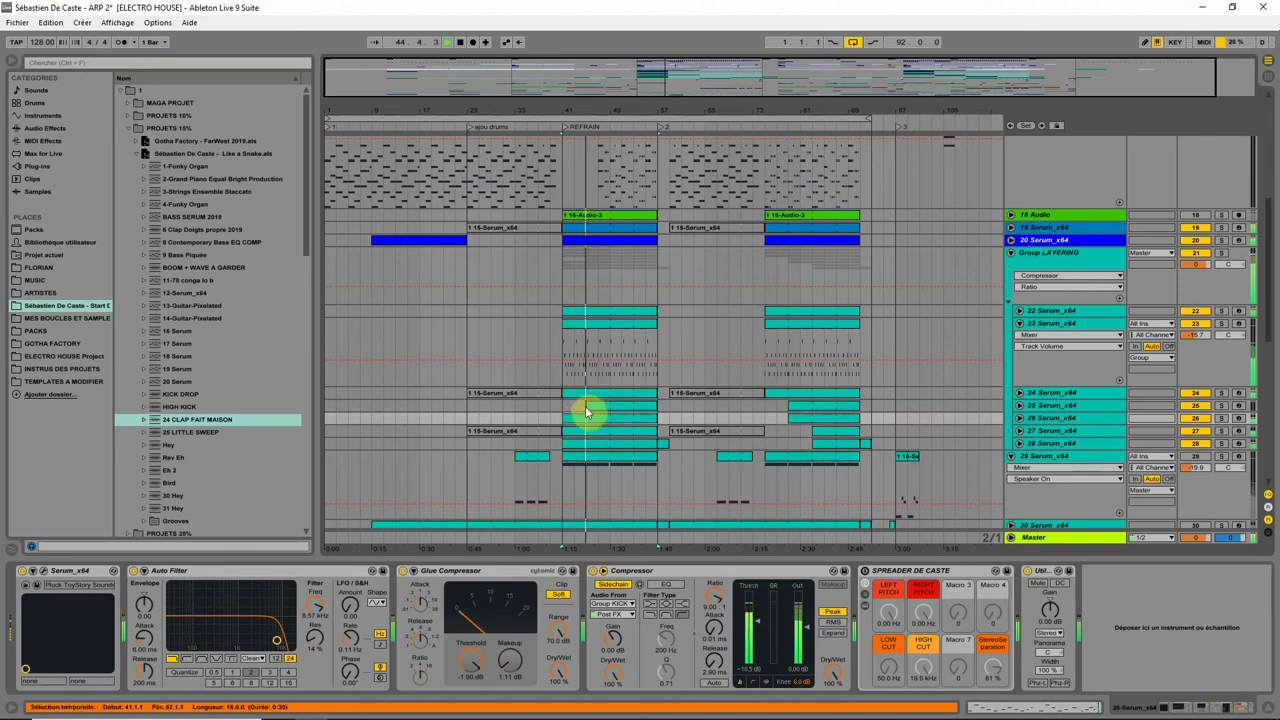
left_click(588, 406)
left_click(571, 408)
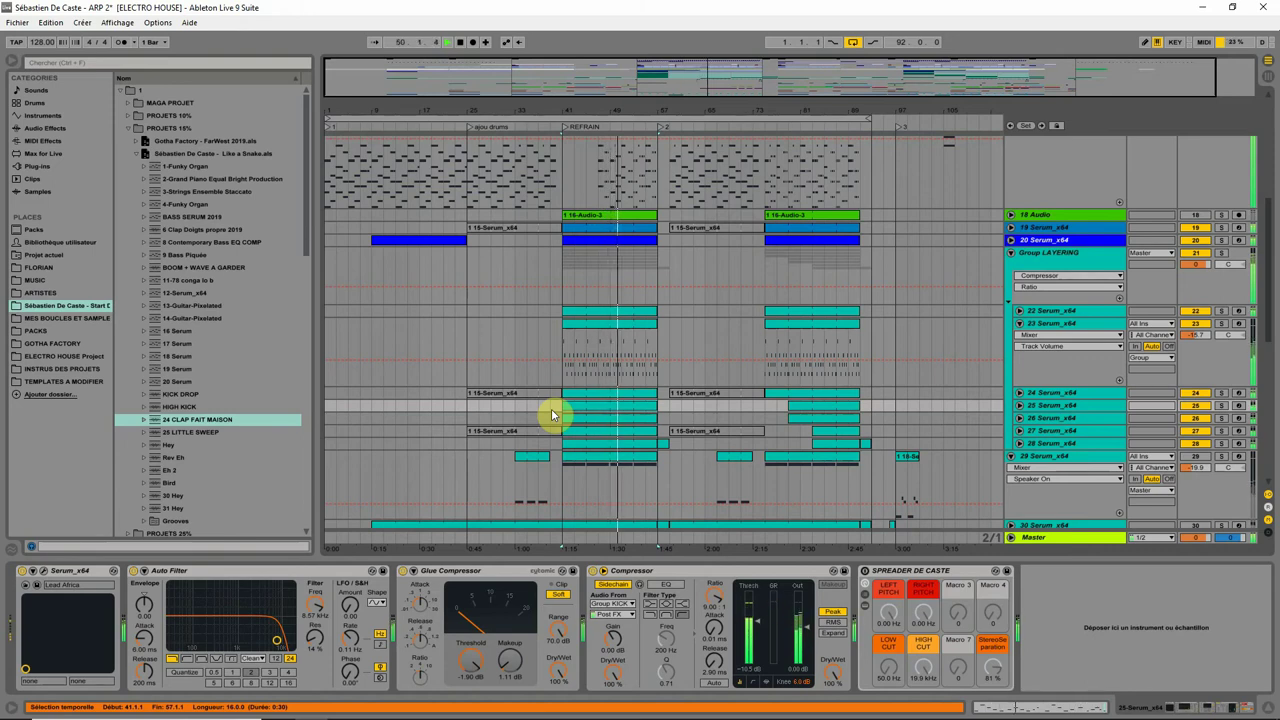
left_click(553, 417)
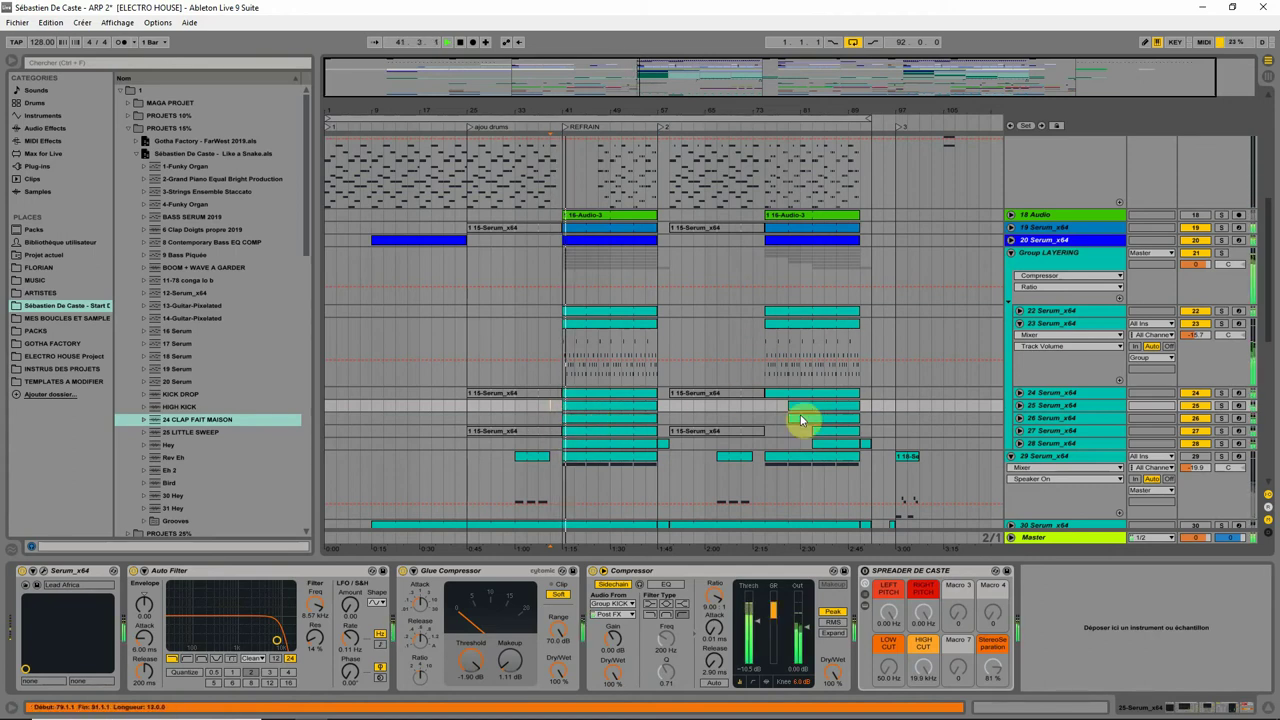
Fold the 23 Serum_x64 track and trim the refrain clips of 25, 26 and 27 Serum_x64 to start at bar 45
left_click(1020, 325)
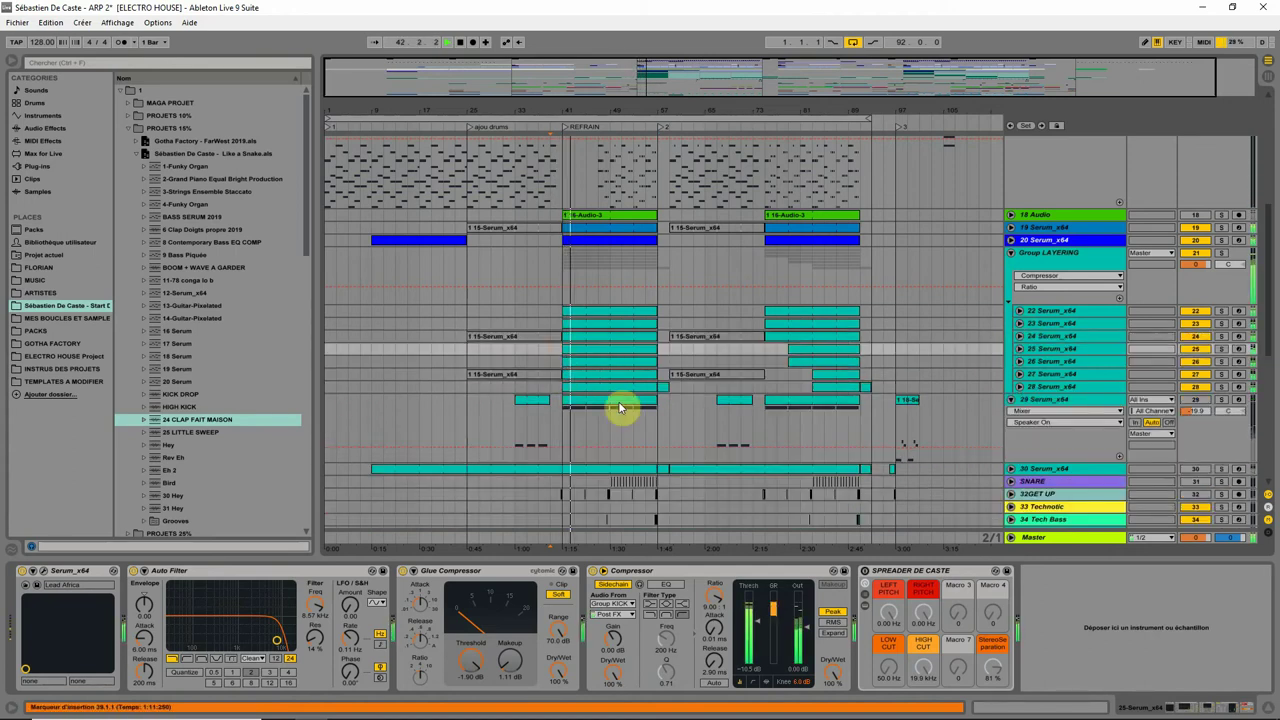
left_click(572, 358)
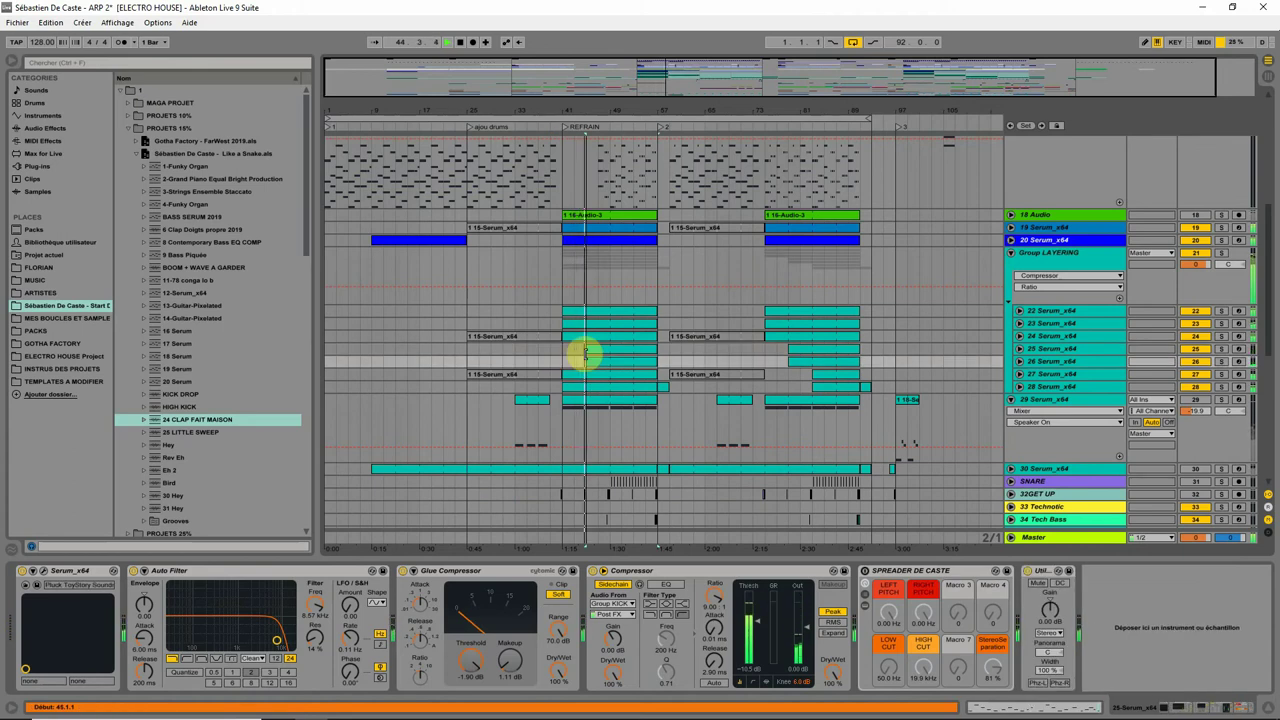
left_click(580, 380)
left_click(565, 377)
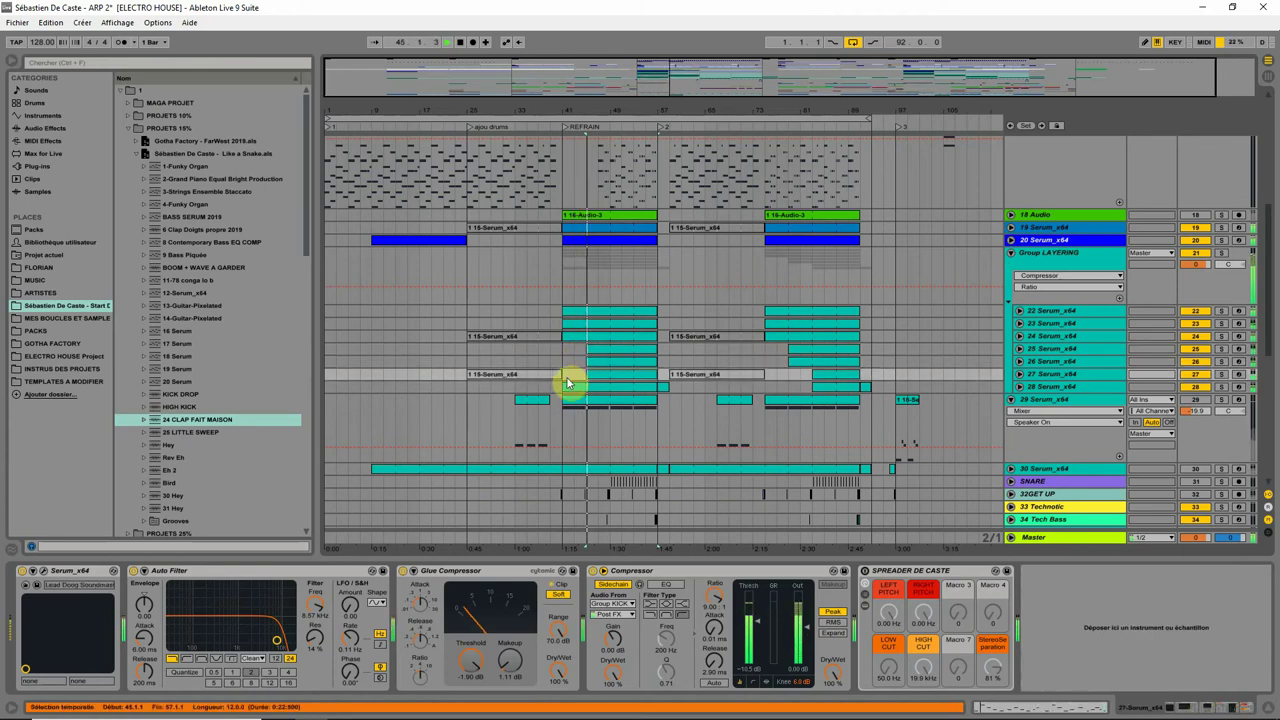
key("space")
Trim the refrain clip of 28 Serum_x64 so it starts at bar 43
left_click(594, 385)
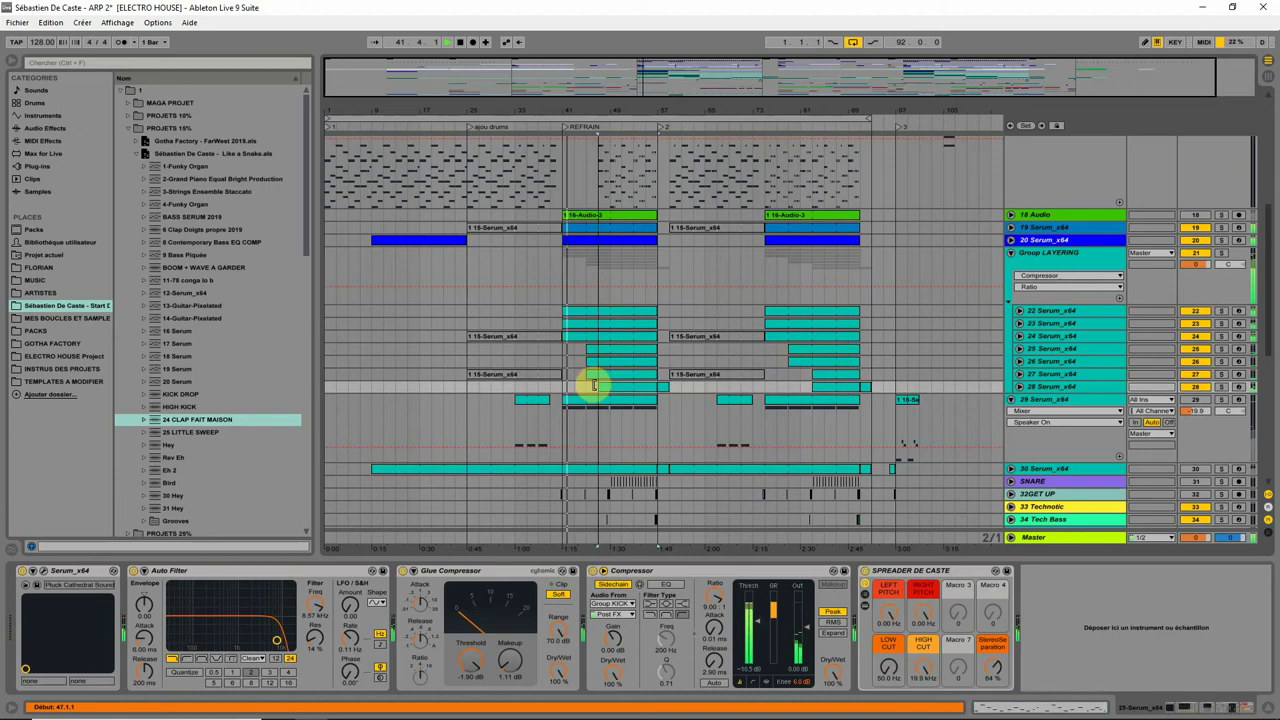
left_click_drag(596, 385, 611, 390)
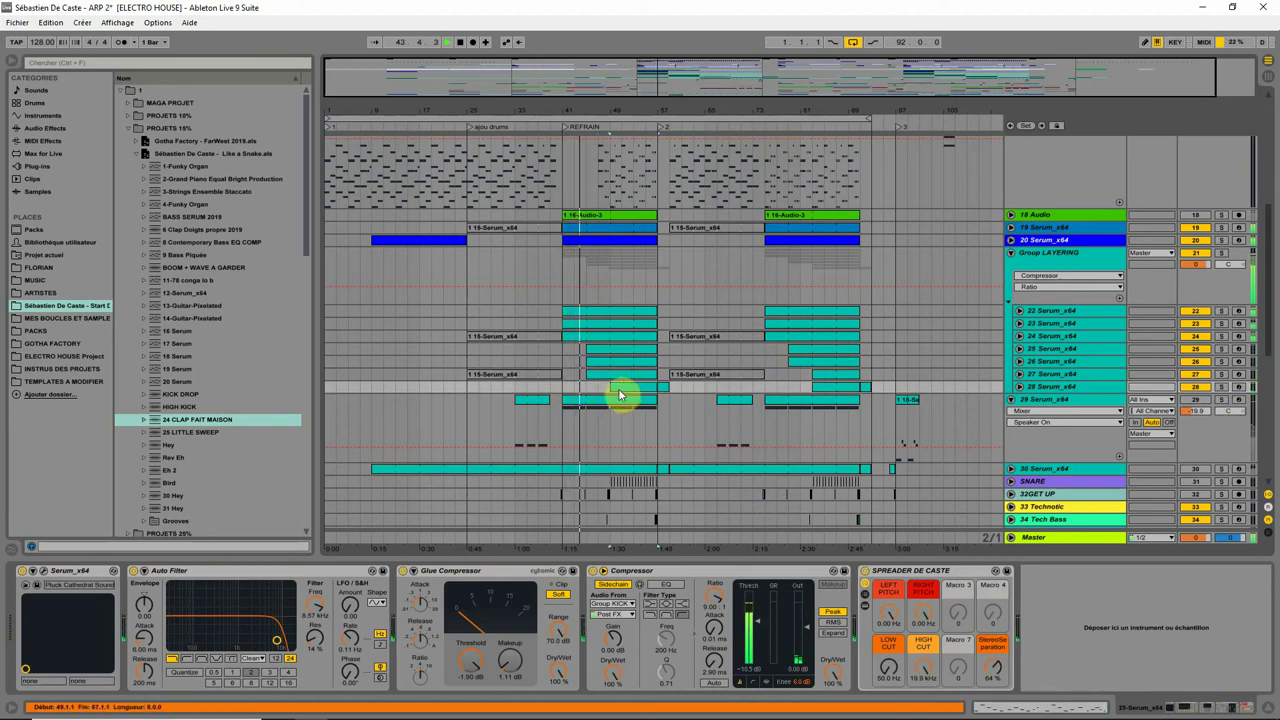
left_click(577, 393)
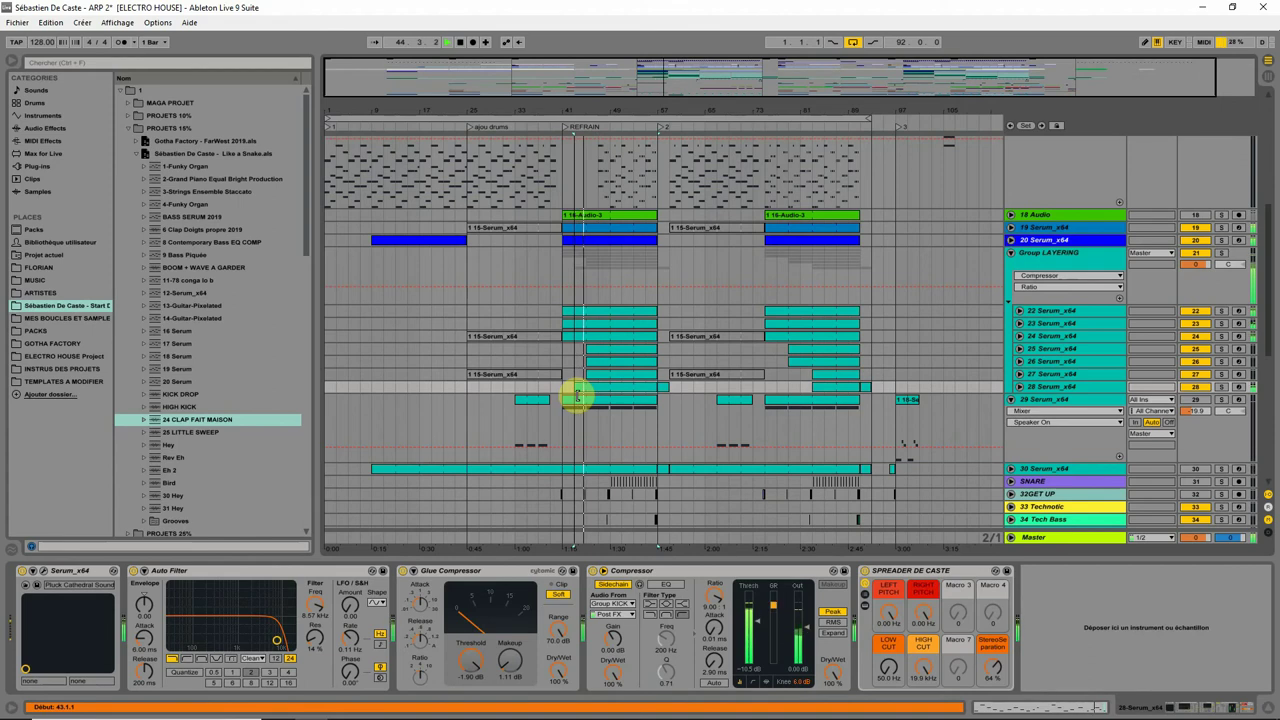
Trim the refrain clips of 25, 26 and 27 Serum_x64 to start at bar 49, playing from bar 45
left_click(611, 373)
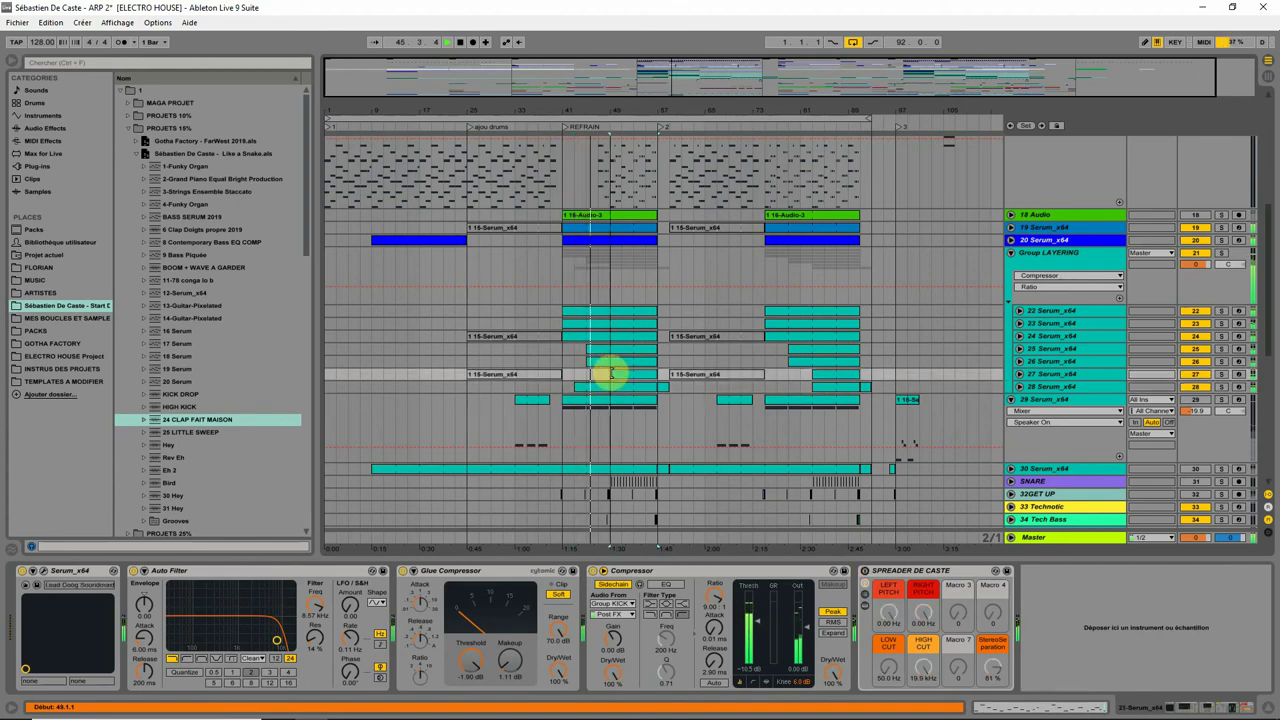
left_click(590, 361)
left_click(608, 366)
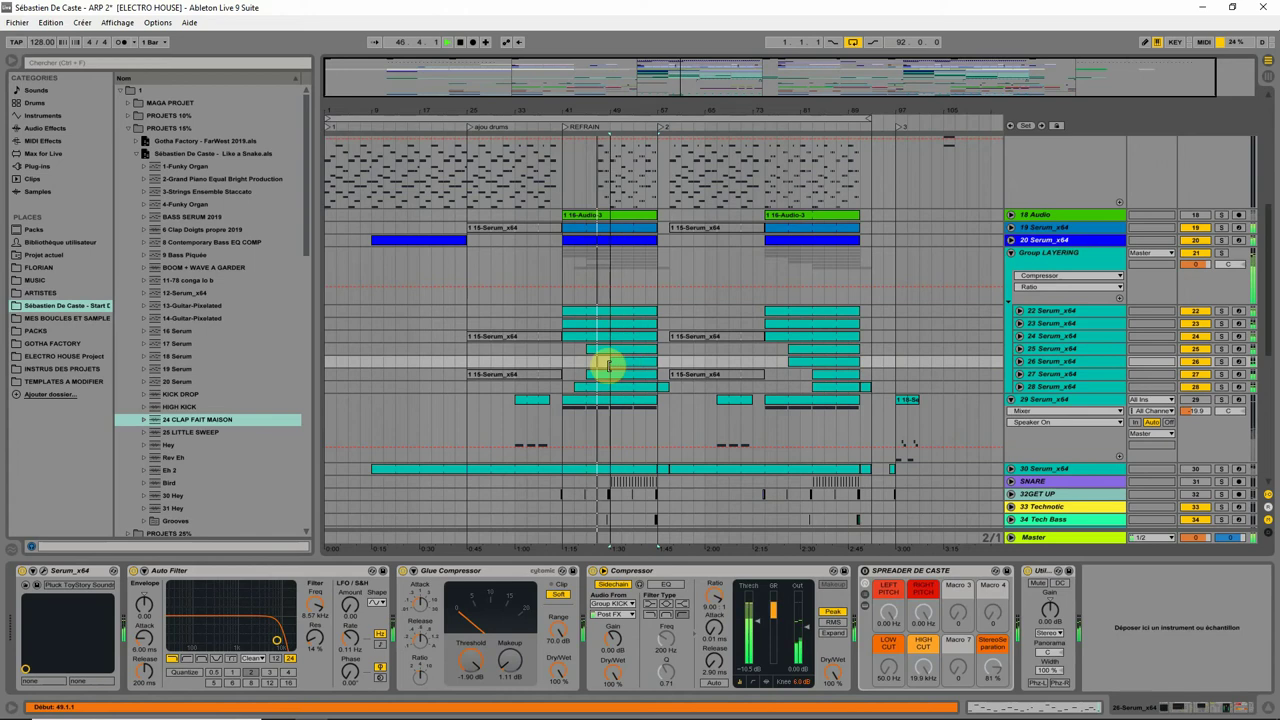
left_click(608, 350)
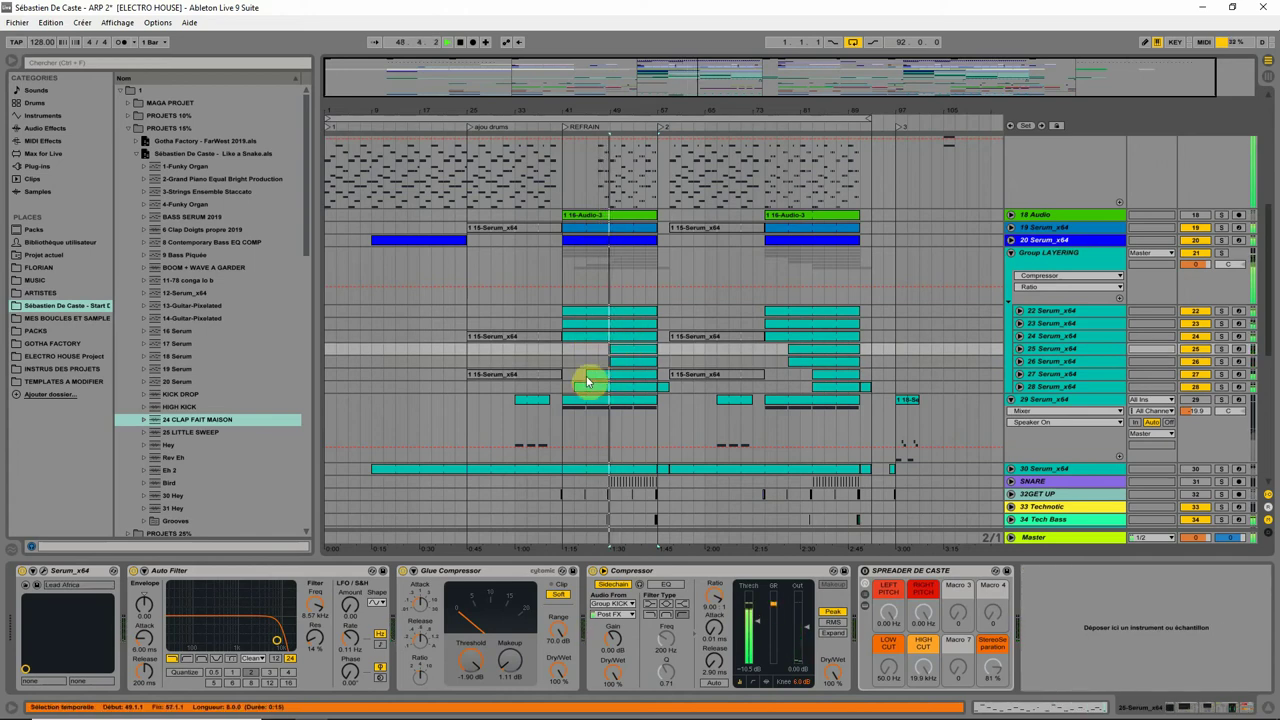
left_click(588, 370)
key("space")
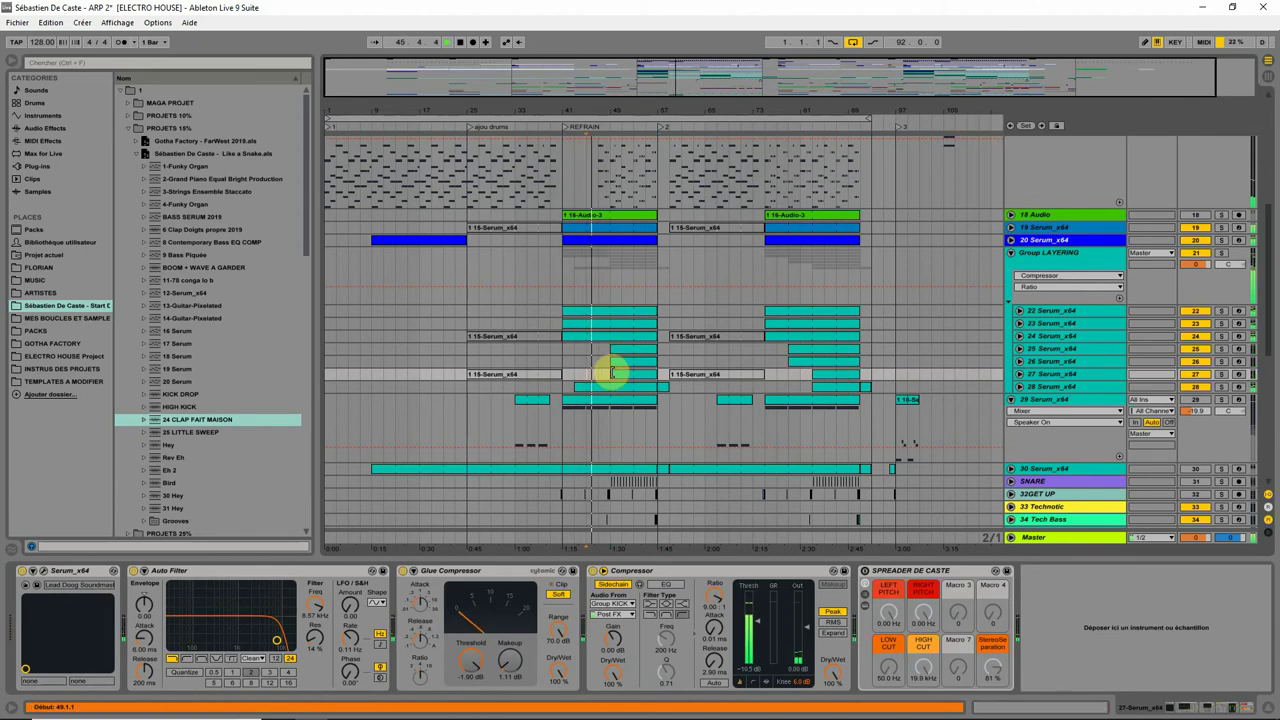
Extend the refrain clip of 25 Serum_x64 so it starts at bar 47
left_click(595, 350)
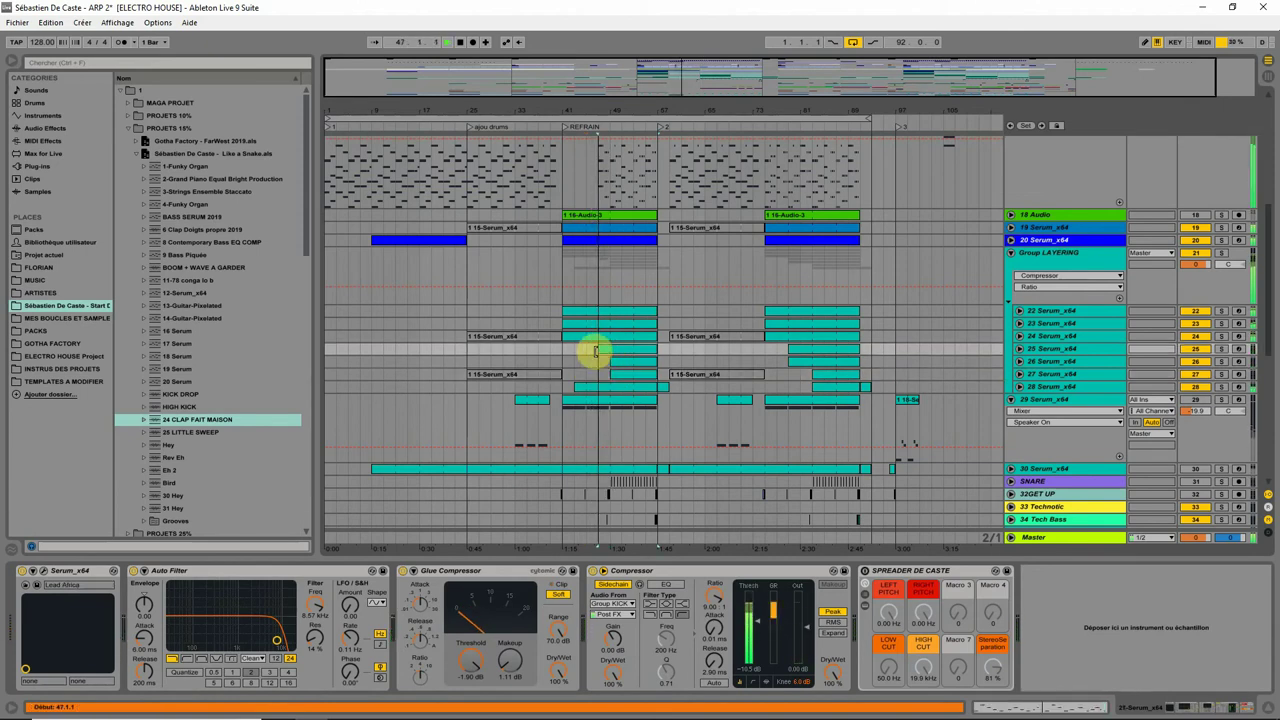
left_click(612, 353)
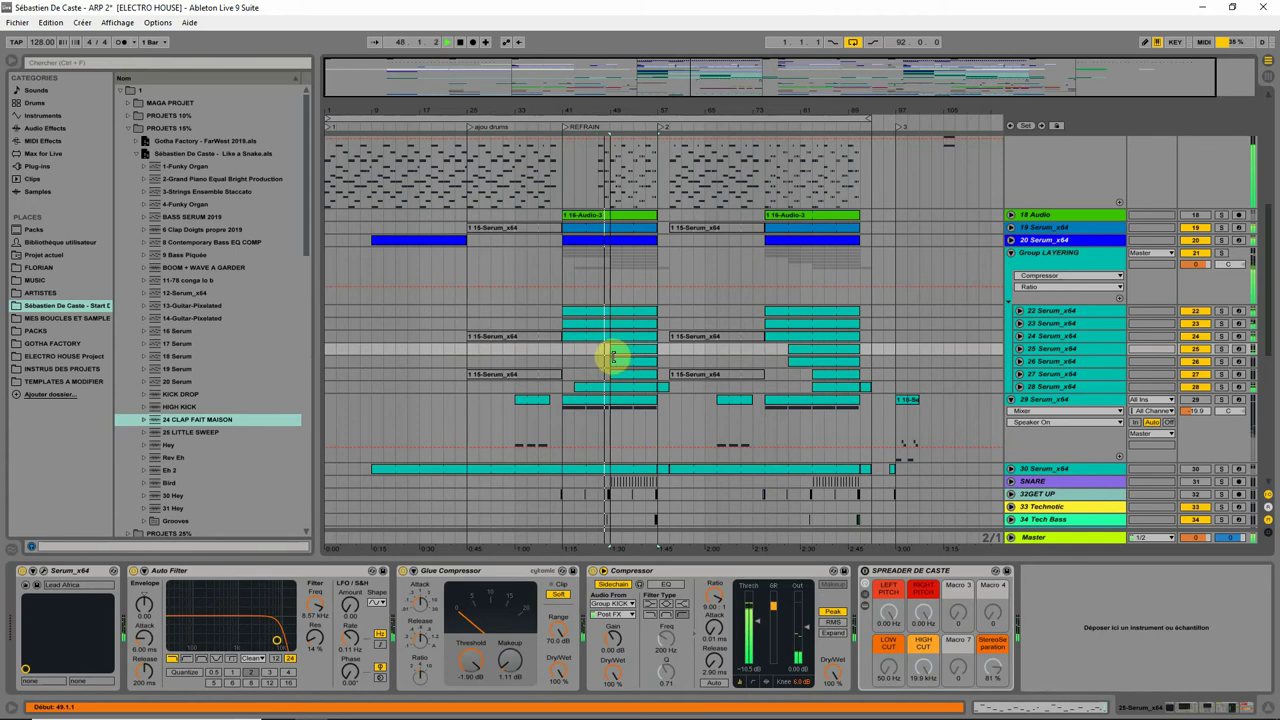
left_click(595, 358)
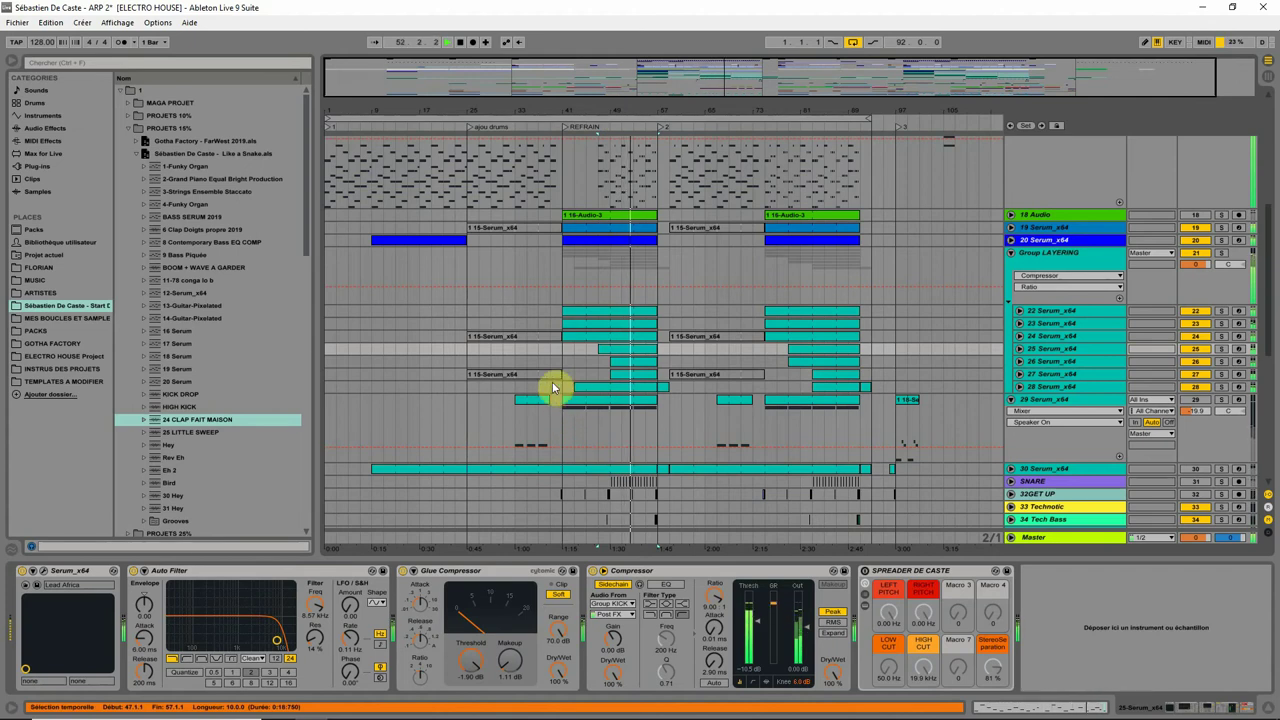
Copy the EQ Eight from the 20 Serum_x64 track to the start of the Group LAYERING effects chain
left_click(1093, 268)
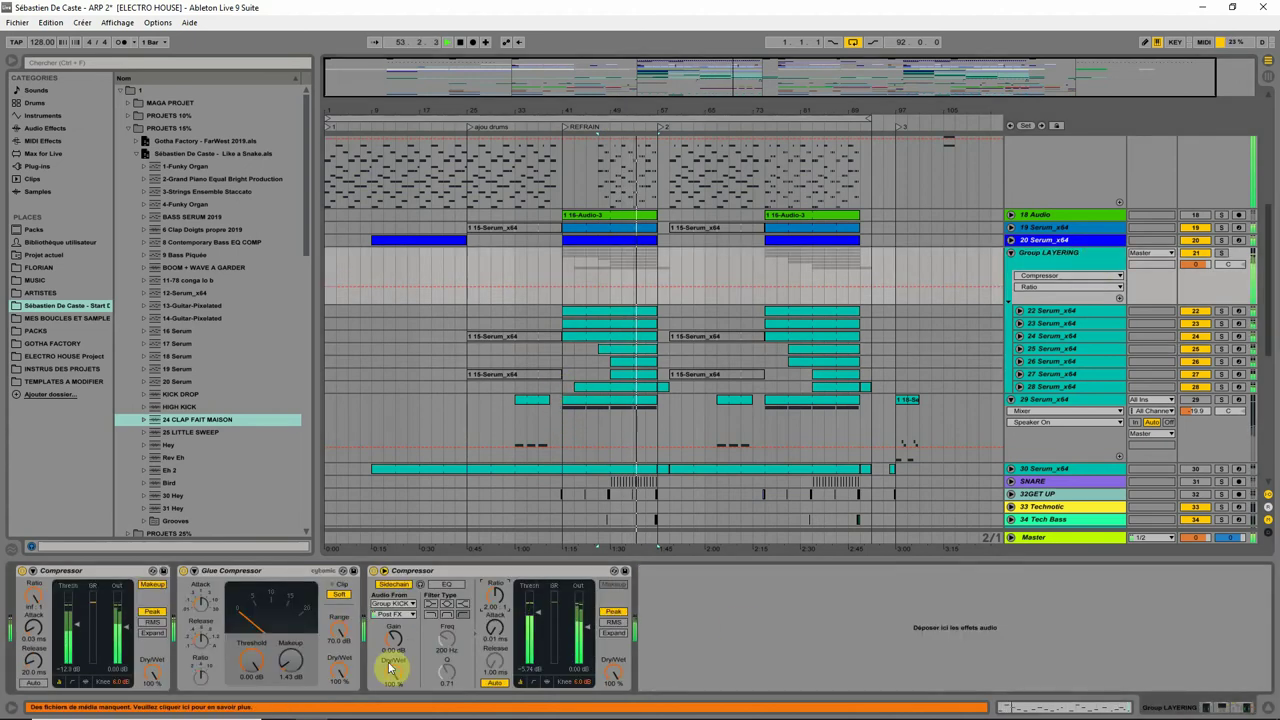
left_click(1044, 241)
left_click(444, 578)
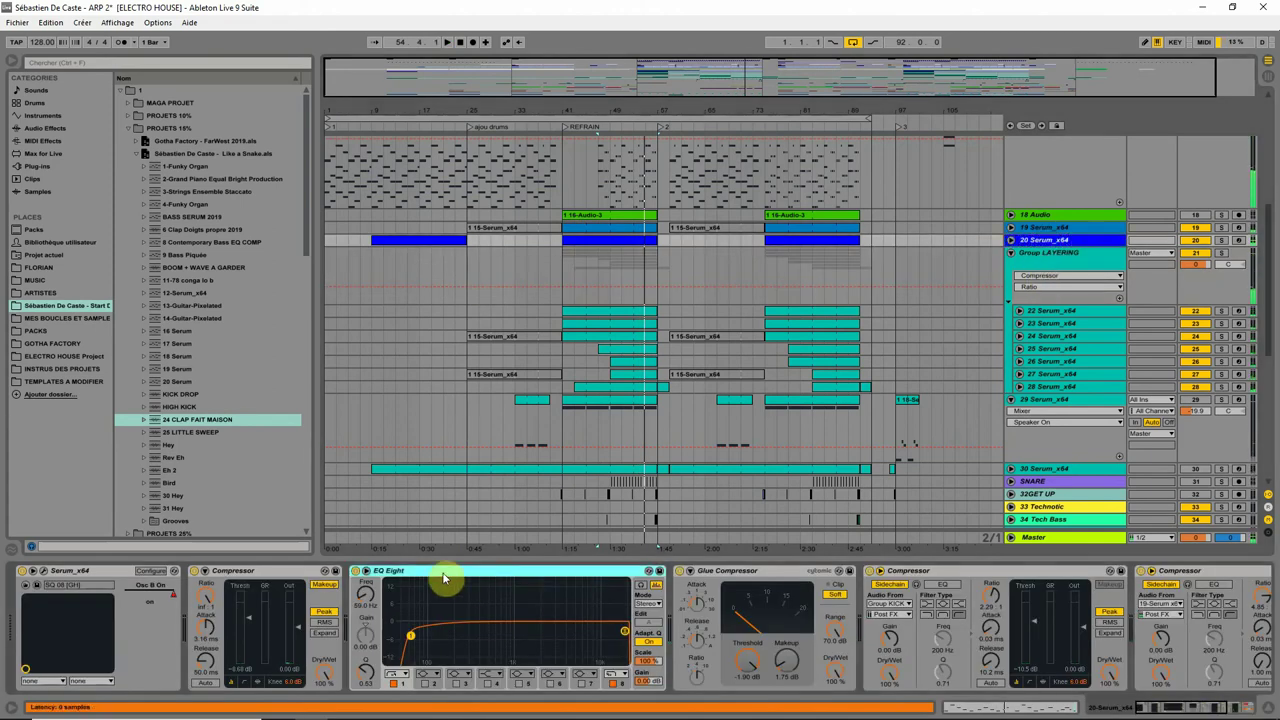
left_click(1078, 261)
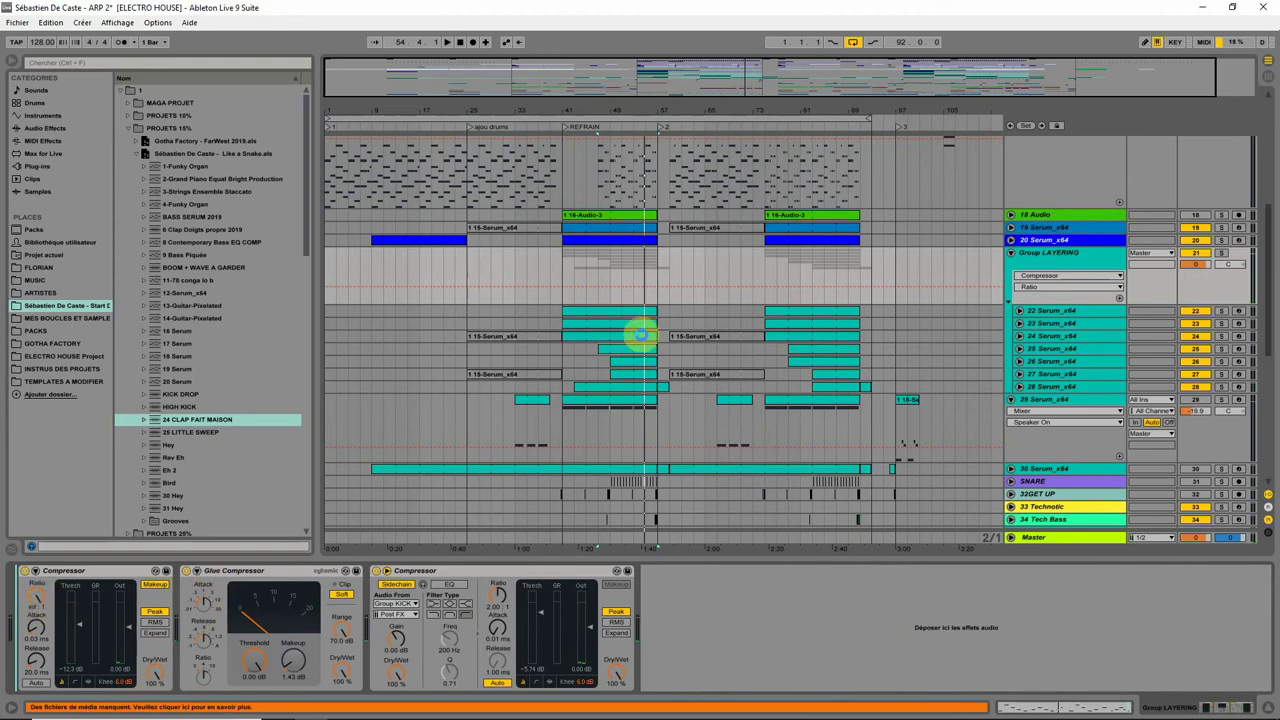
left_click(640, 335)
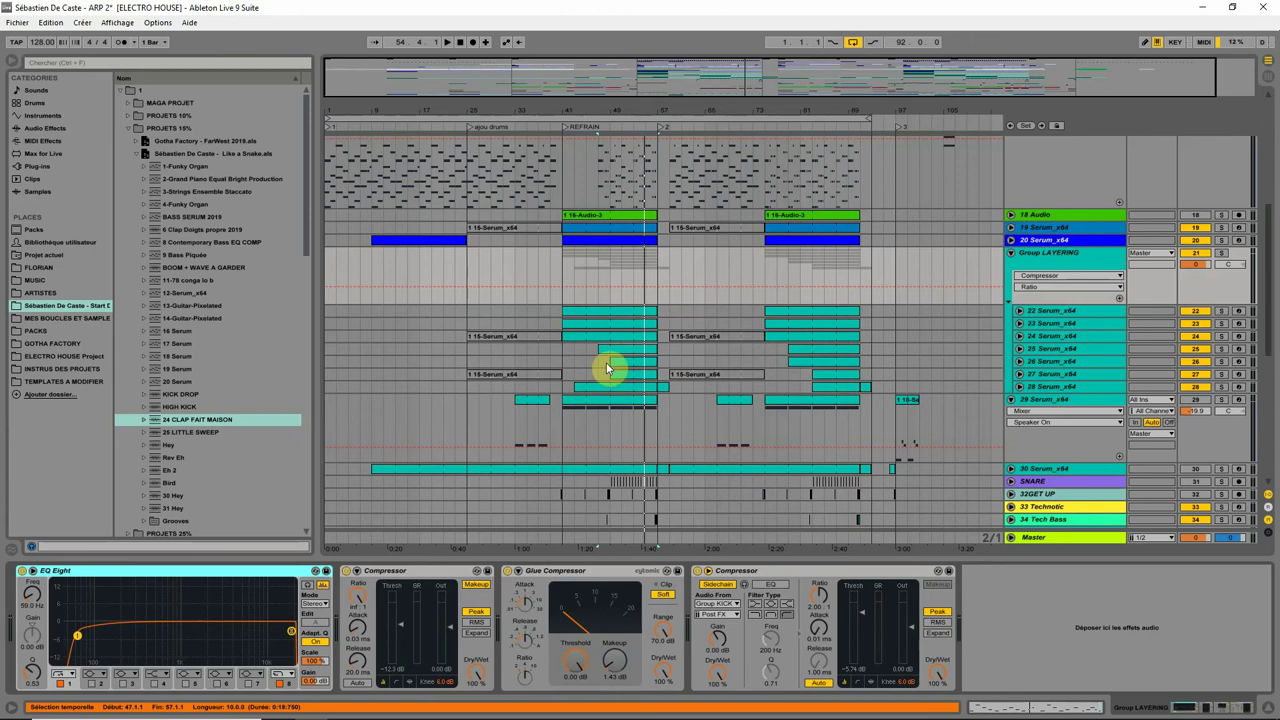
Solo Group LAYERING and set its EQ Eight low-cut to 190 Hz with a Q of 0.63, using audition mode during playback
left_click(1221, 253)
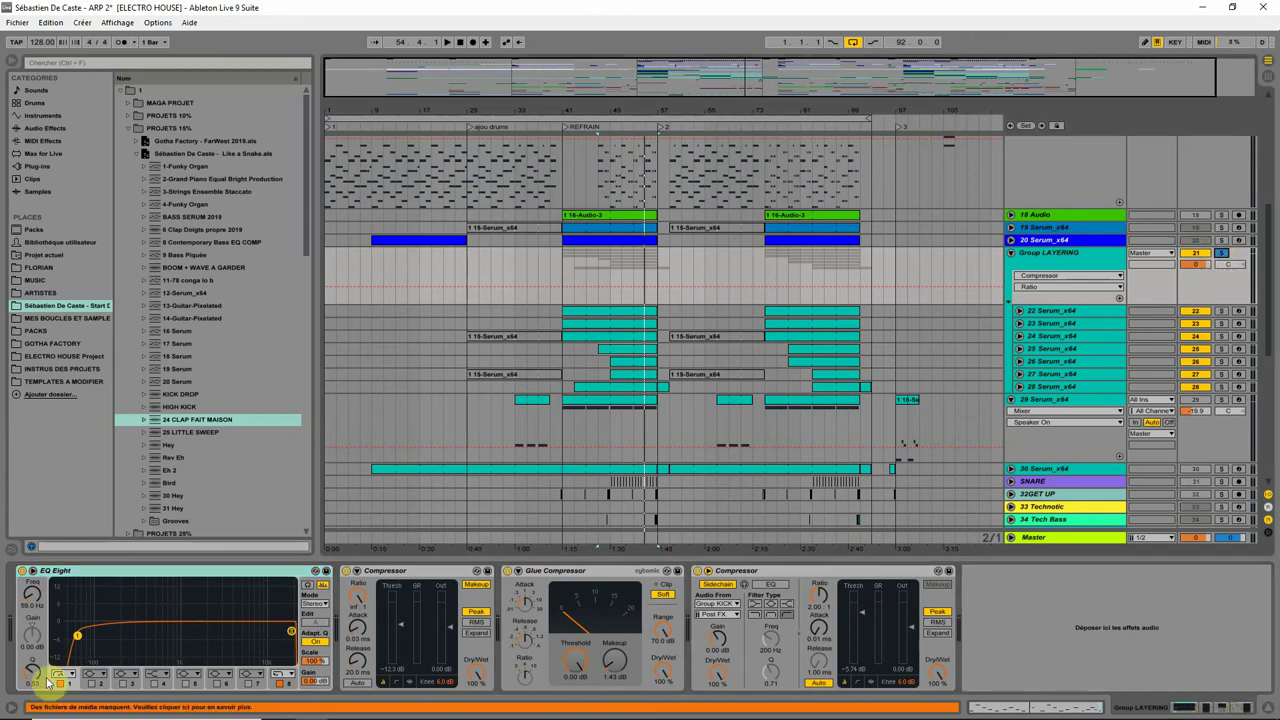
key("space")
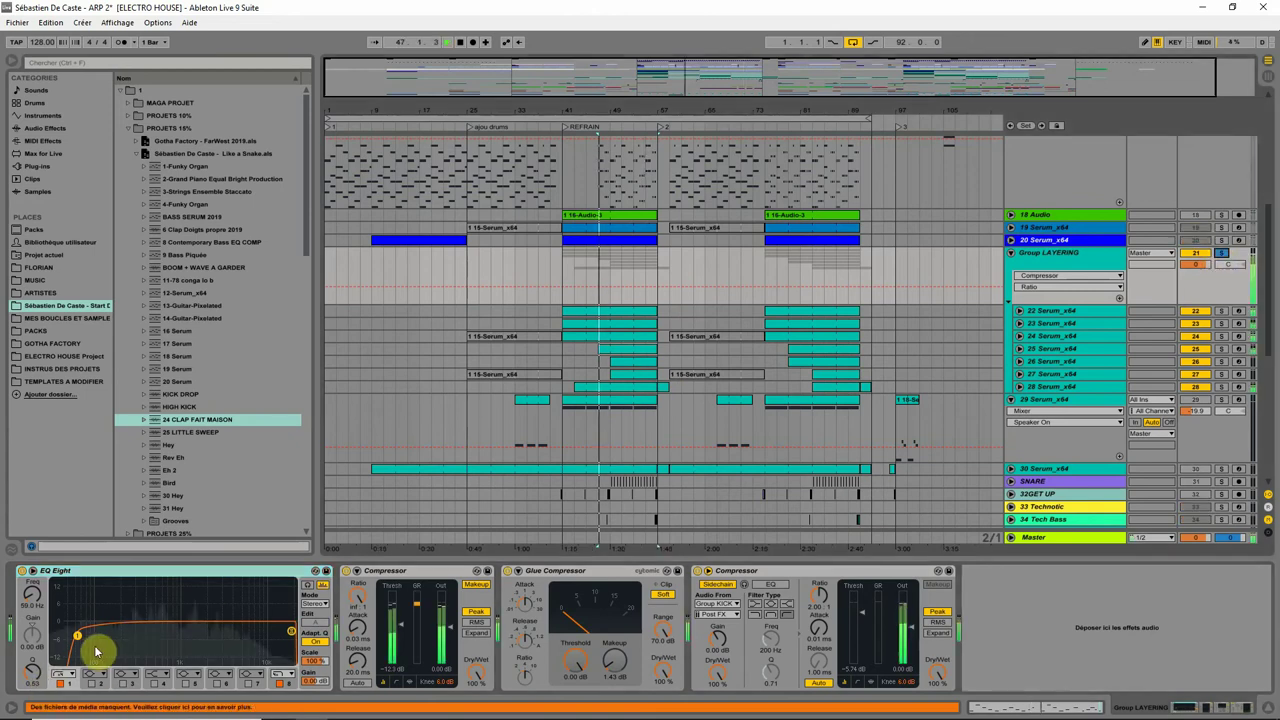
left_click(308, 586)
left_click(78, 636)
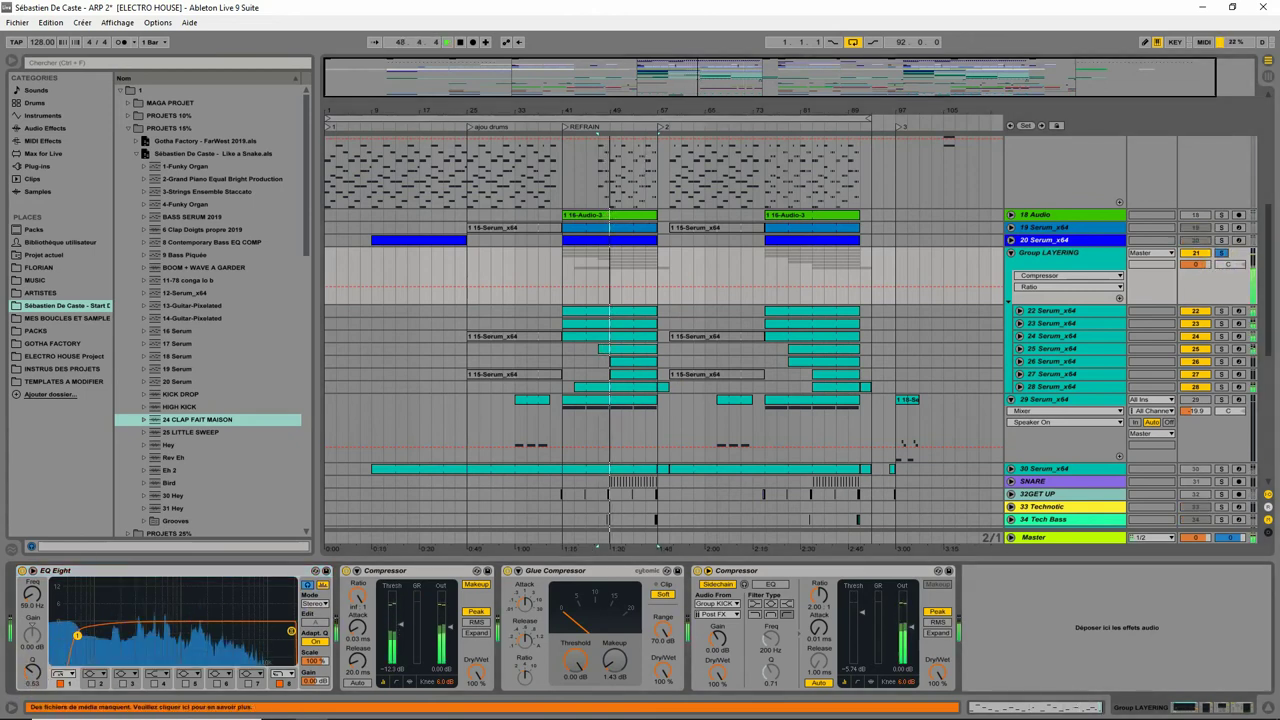
left_click_drag(77, 635, 79, 635)
left_click_drag(32, 589, 32, 567)
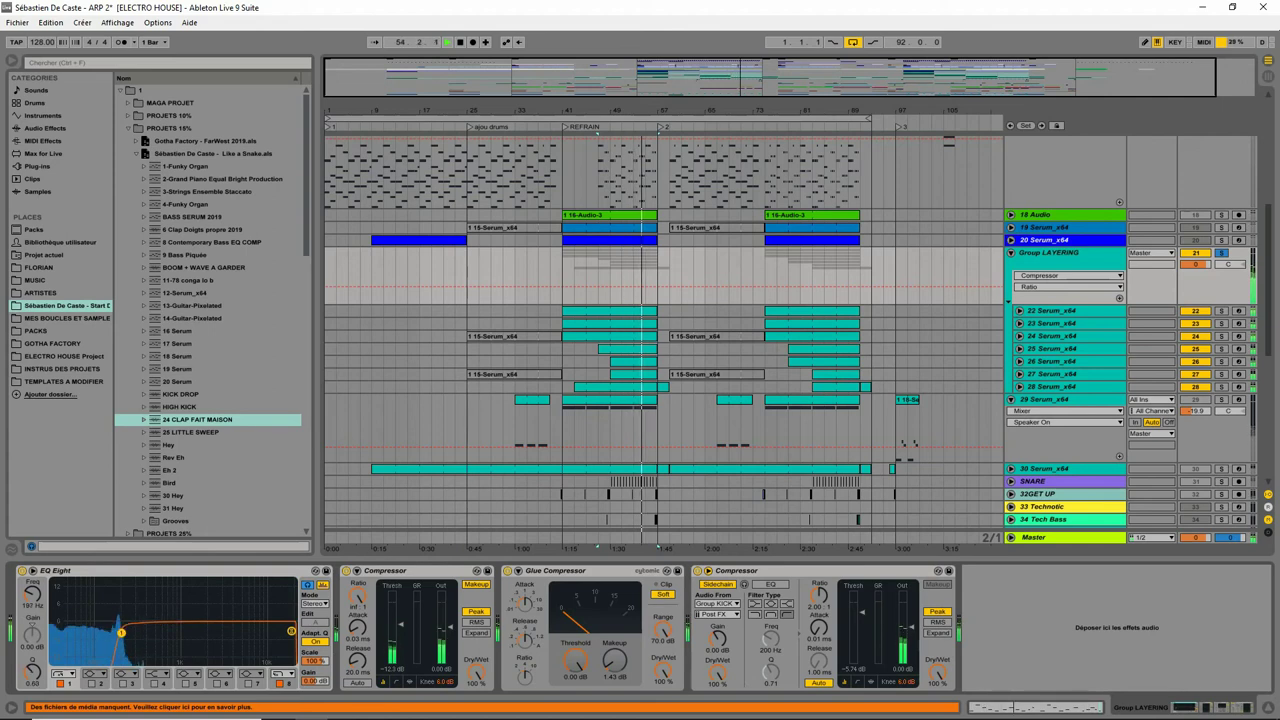
left_click_drag(32, 593, 32, 595)
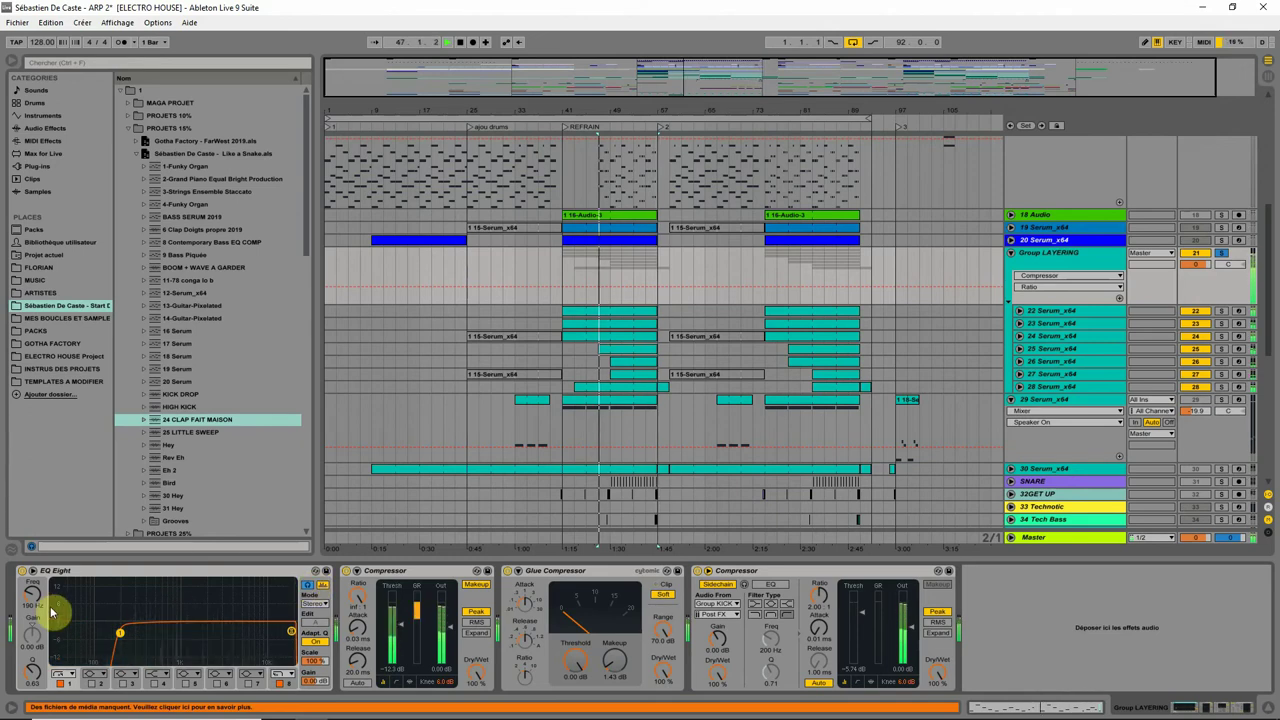
left_click_drag(120, 633, 53, 633)
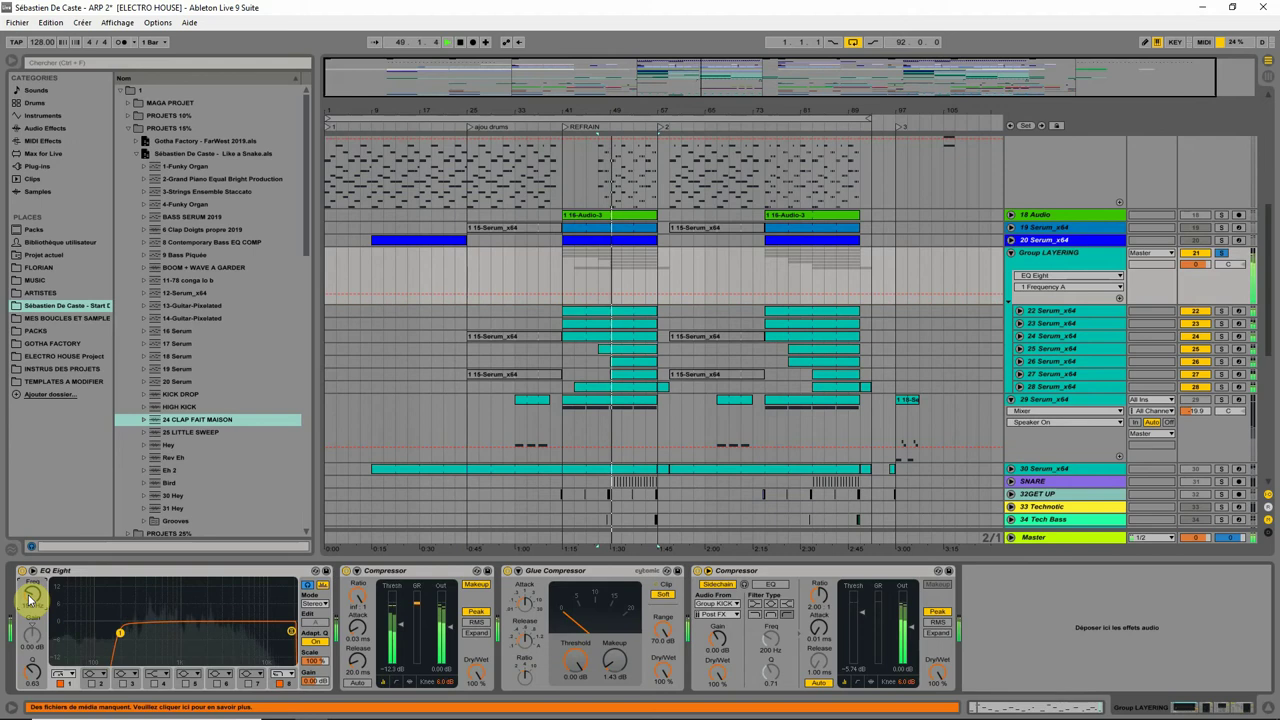
Take Group LAYERING out of solo and replay the refrain from bar 47 with the other tracks
left_click(1222, 254)
key("space")
key("space")
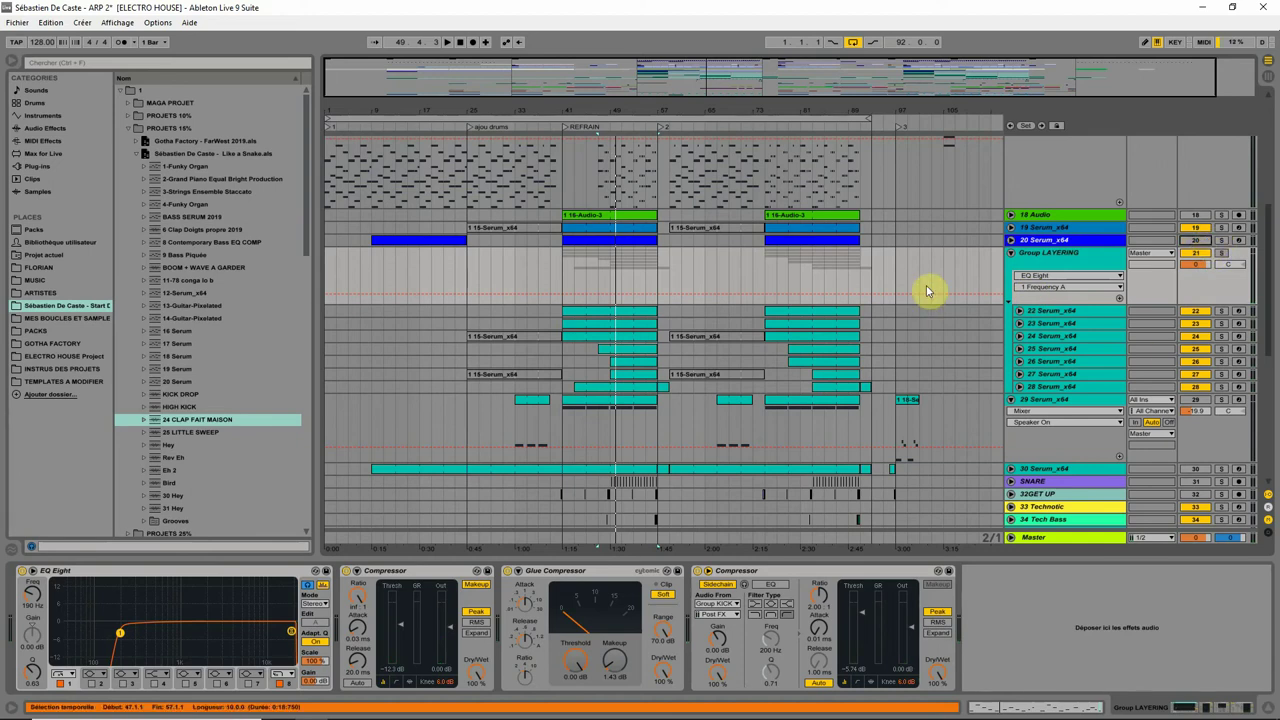
key("space")
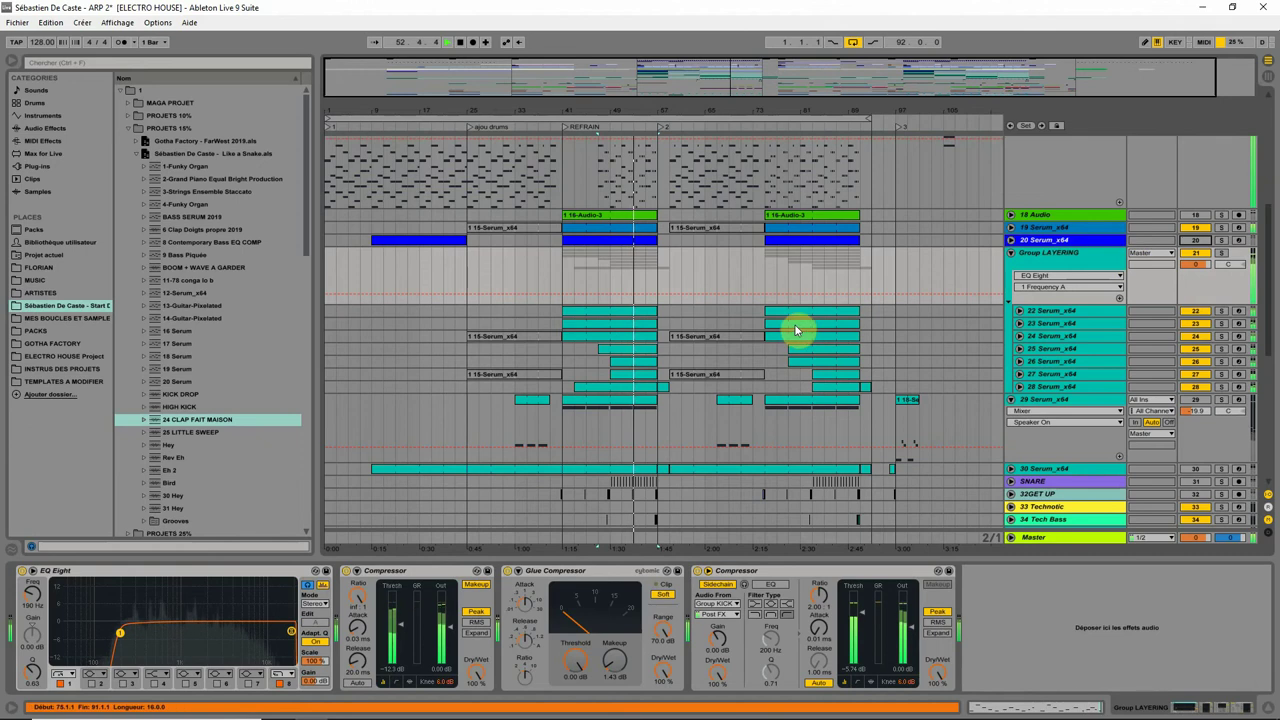
Briefly solo the 18 Audio track during playback and select the 22 Serum_x64 refrain clip at bar 41
left_click(1221, 215)
left_click(1221, 216)
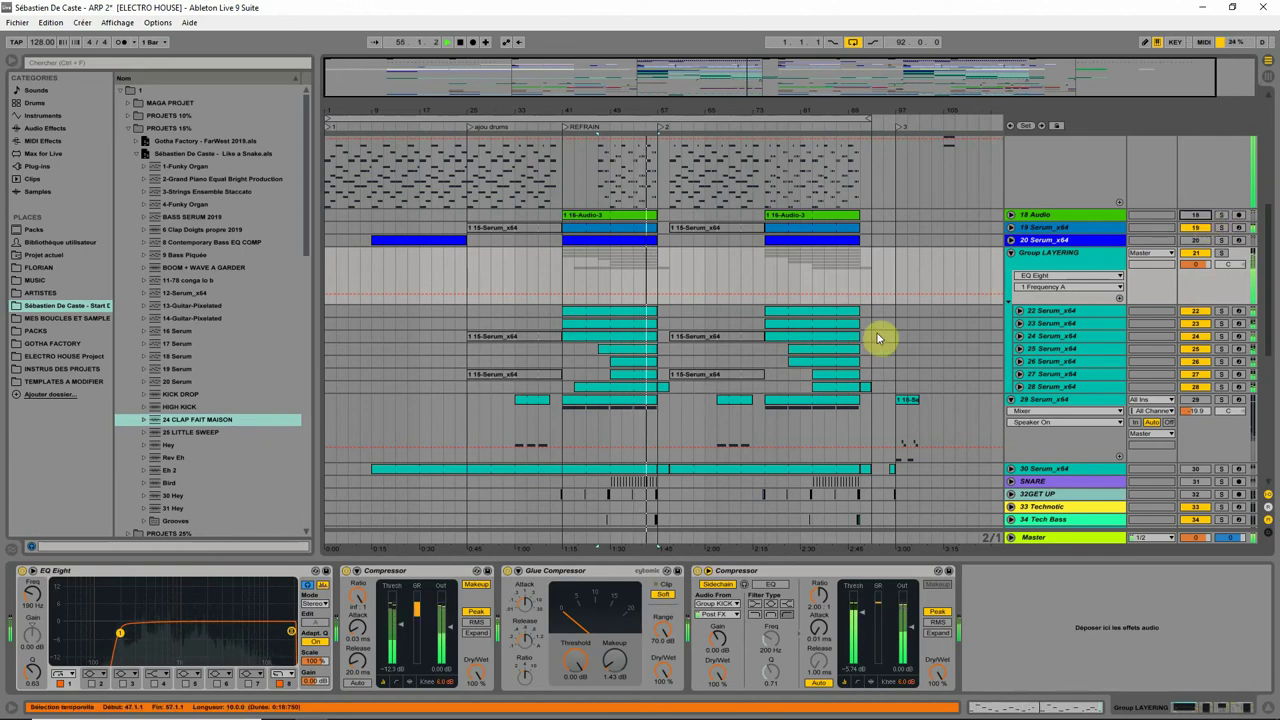
left_click(584, 313)
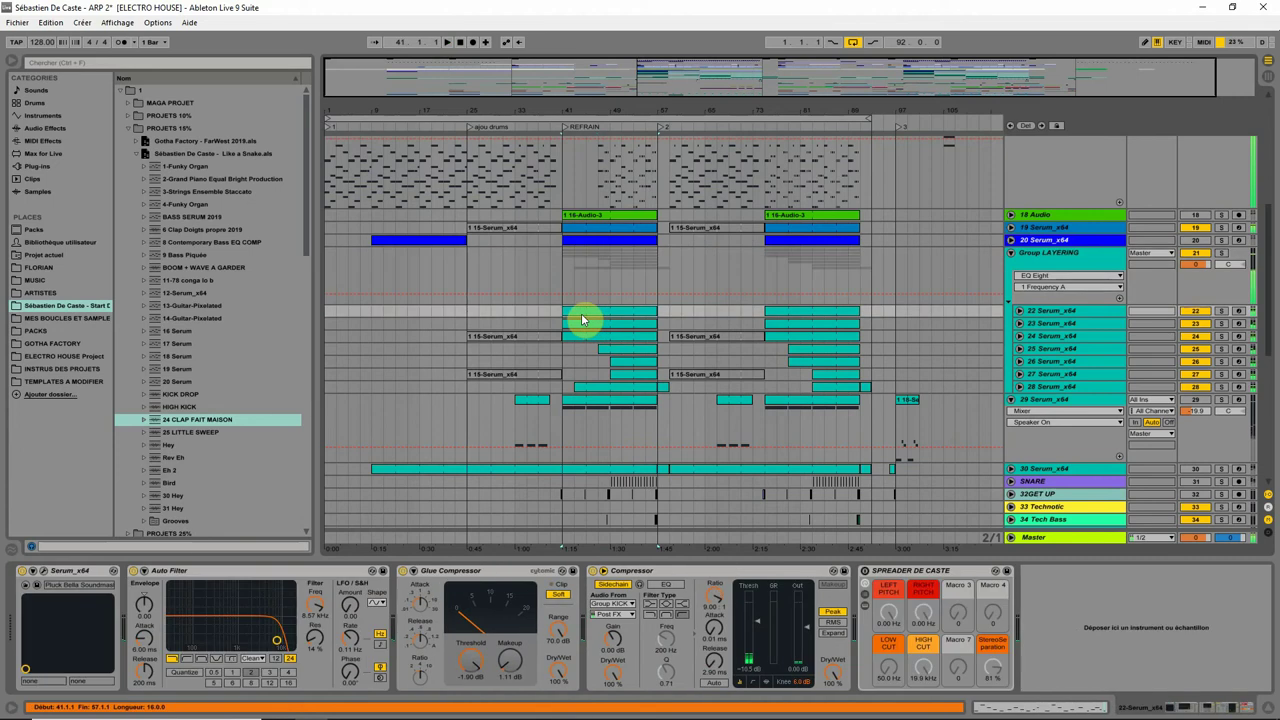
Play the refrain from bar 41, solo the 19 Serum_x64 track and open its Serum synth window
key("space")
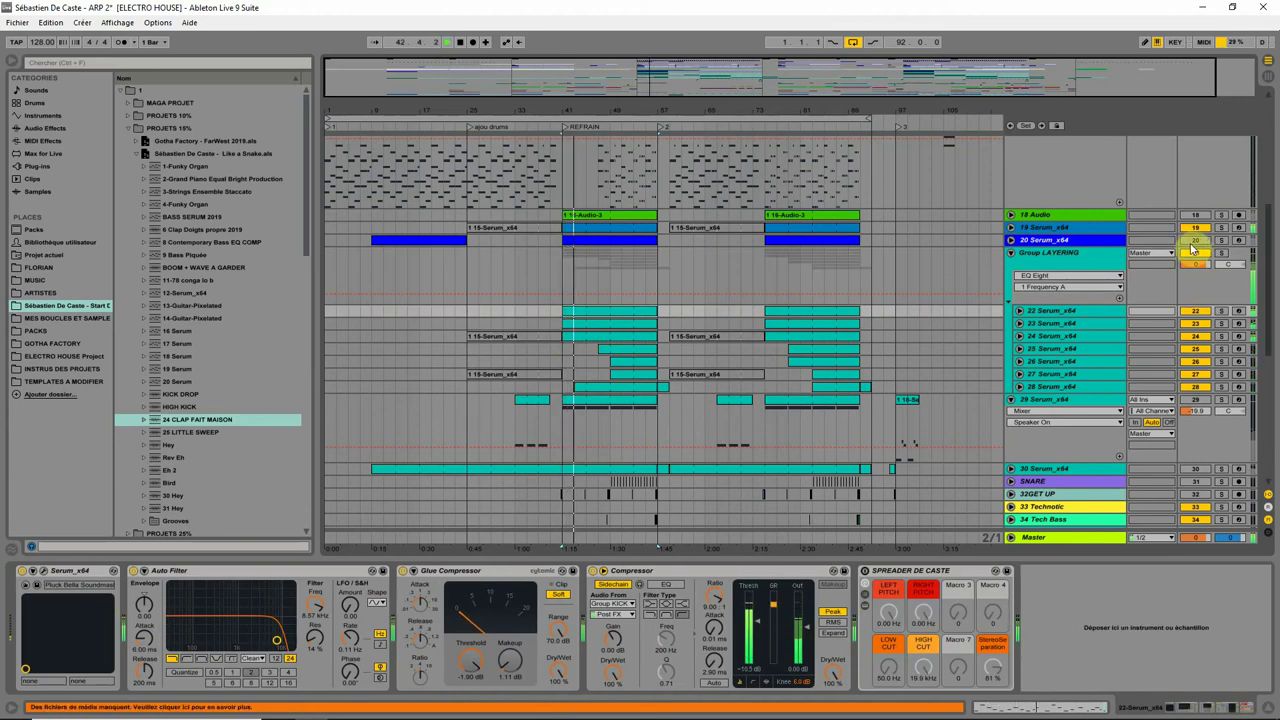
scroll(1028, 314, "up", 5)
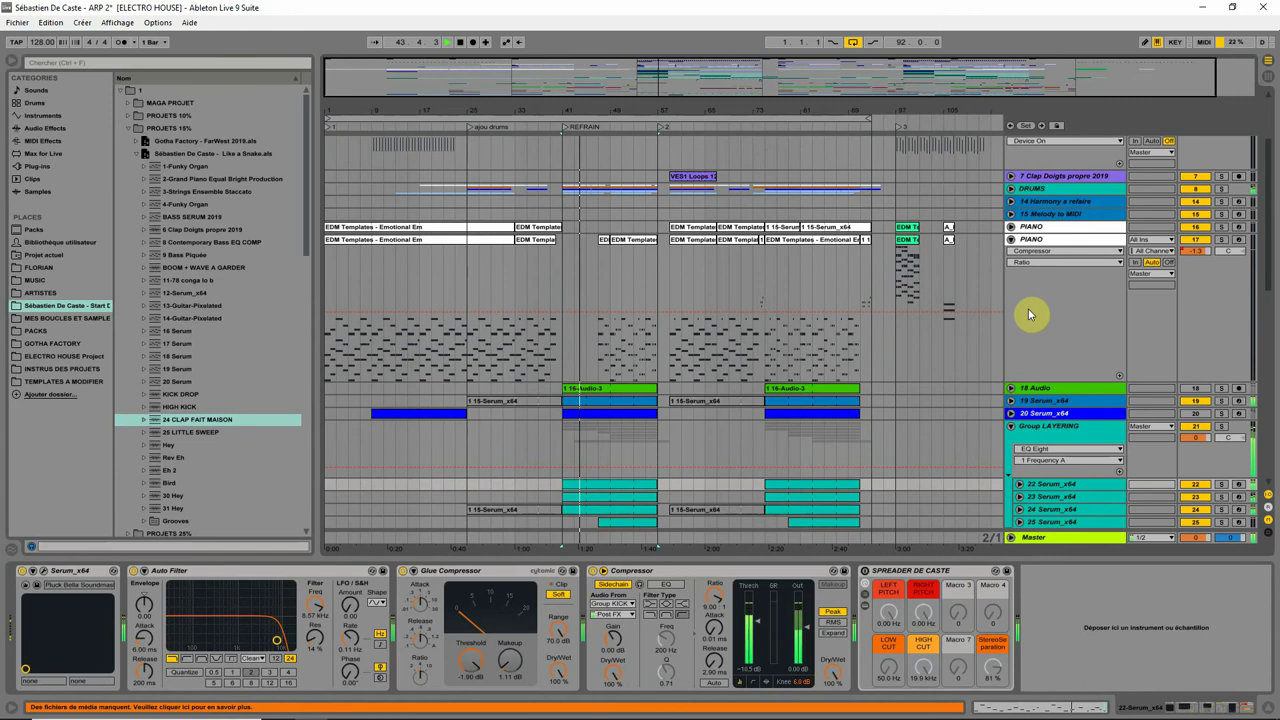
scroll(1028, 314, "down", 5)
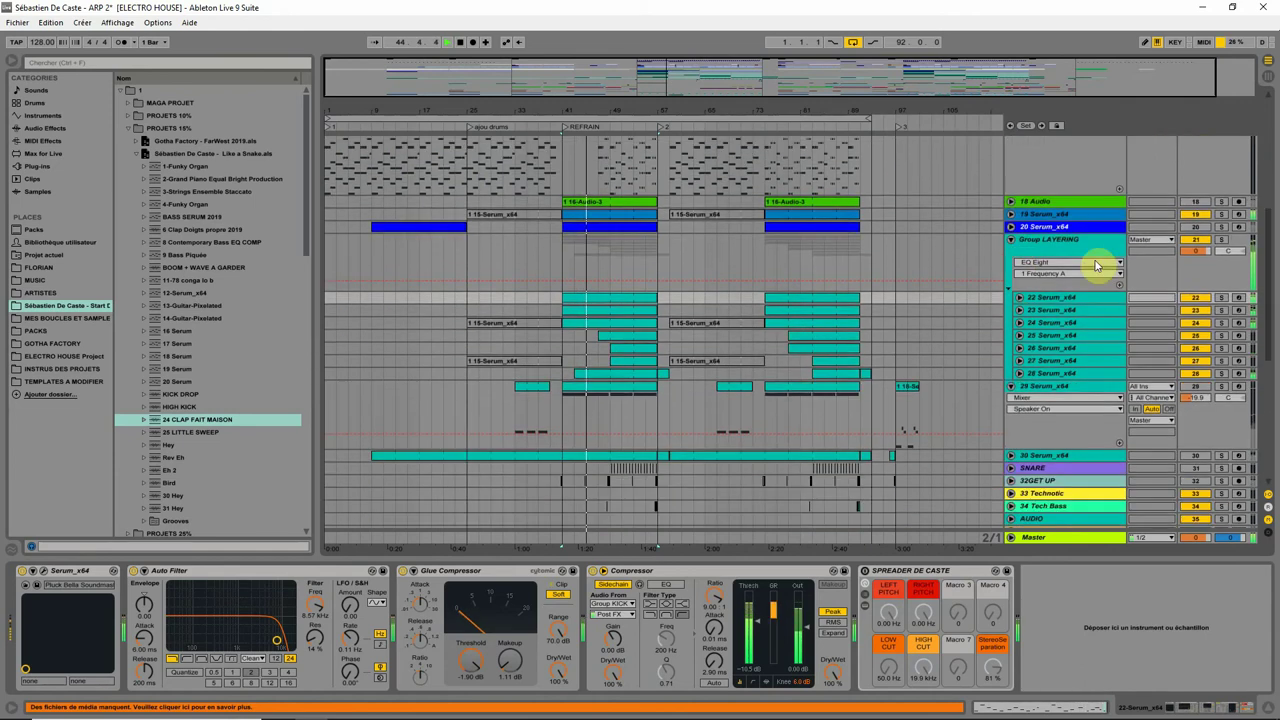
left_click(1221, 214)
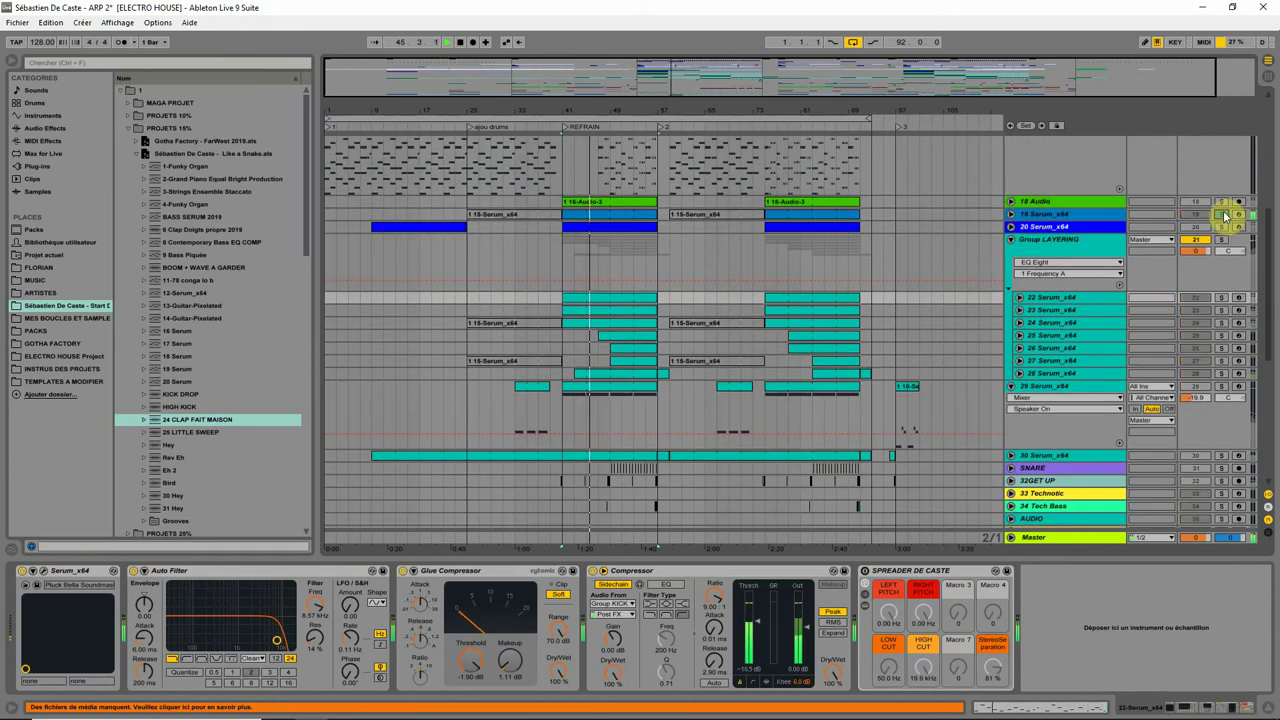
left_click(1080, 214)
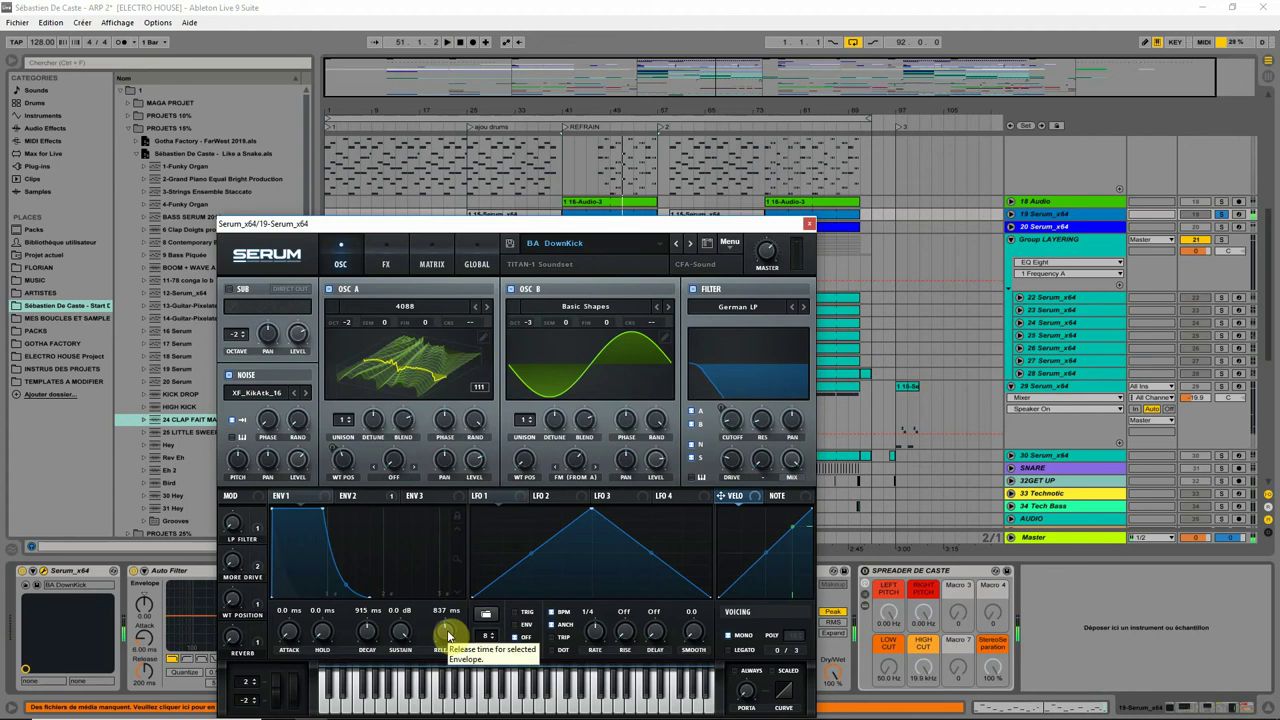
Set the Env 1 release of the 19 Serum_x64 synth to 0.0 ms, trying longer values during playback
left_click_drag(447, 636, 452, 713)
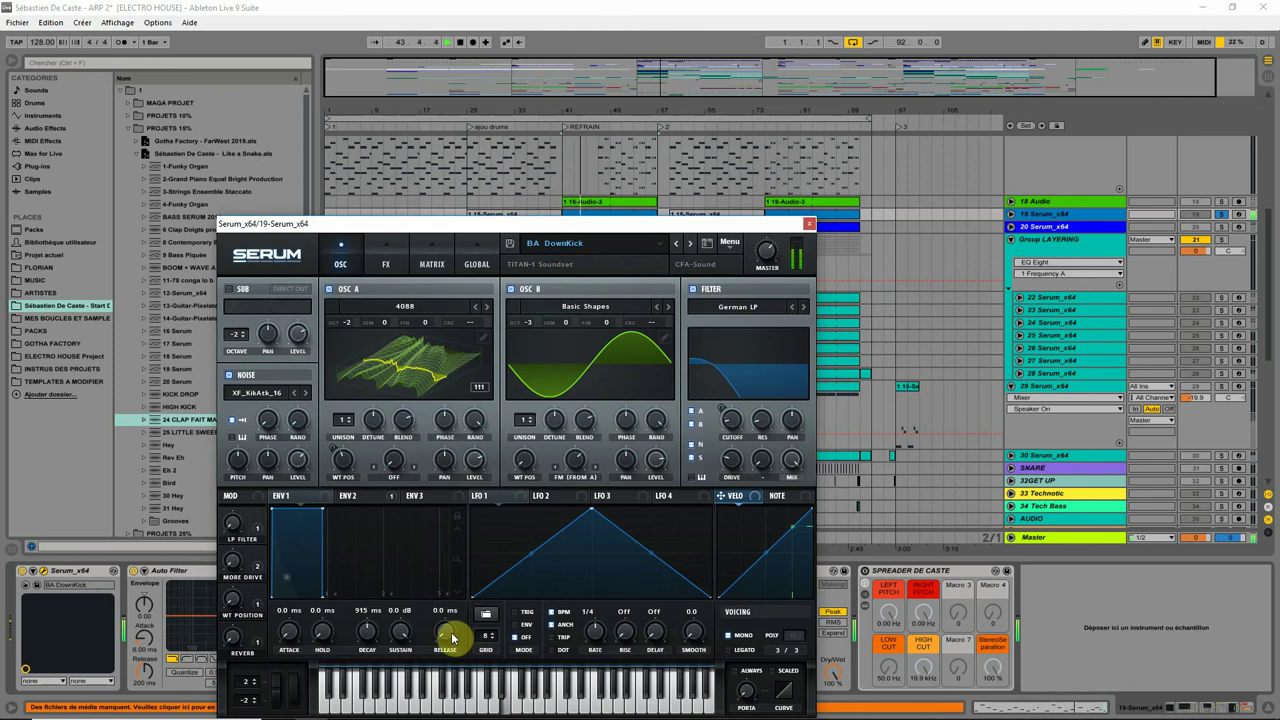
left_click_drag(447, 638, 434, 514)
left_click_drag(449, 623, 440, 712)
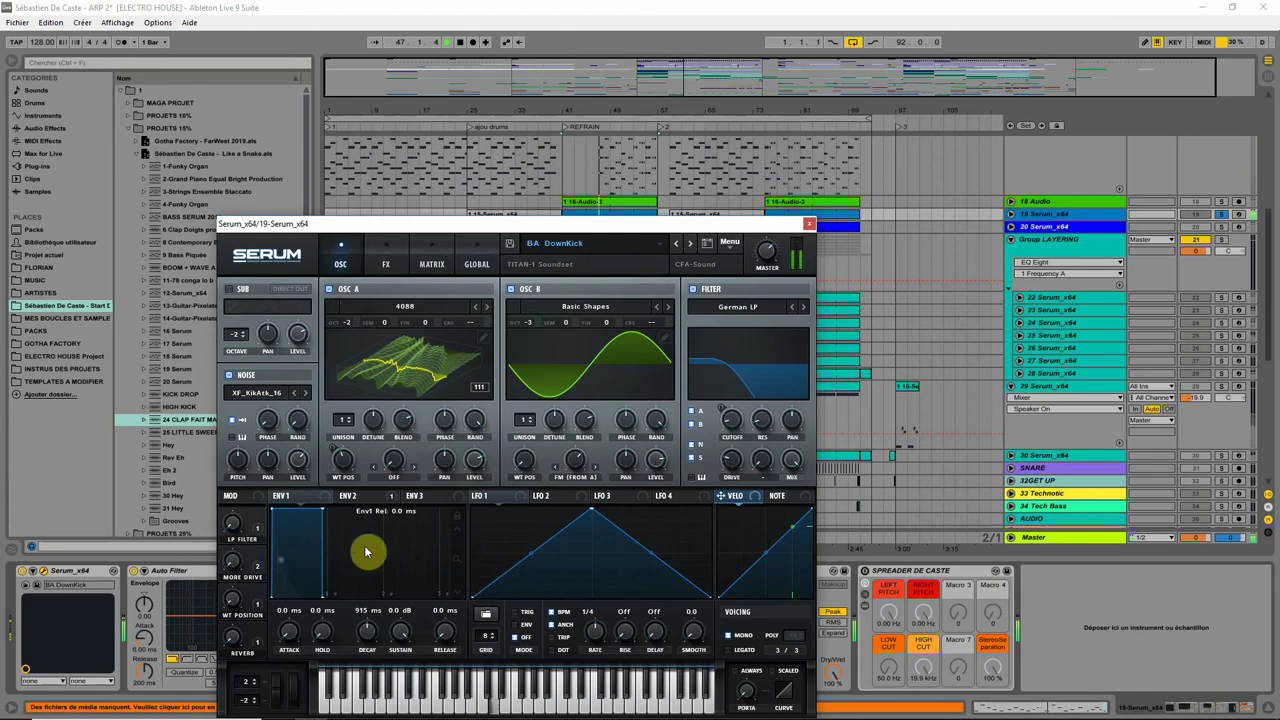
Set Env 2 of the same synth to a 0.0 ms release and a 400 ms decay
left_click(360, 497)
left_click_drag(445, 640, 460, 714)
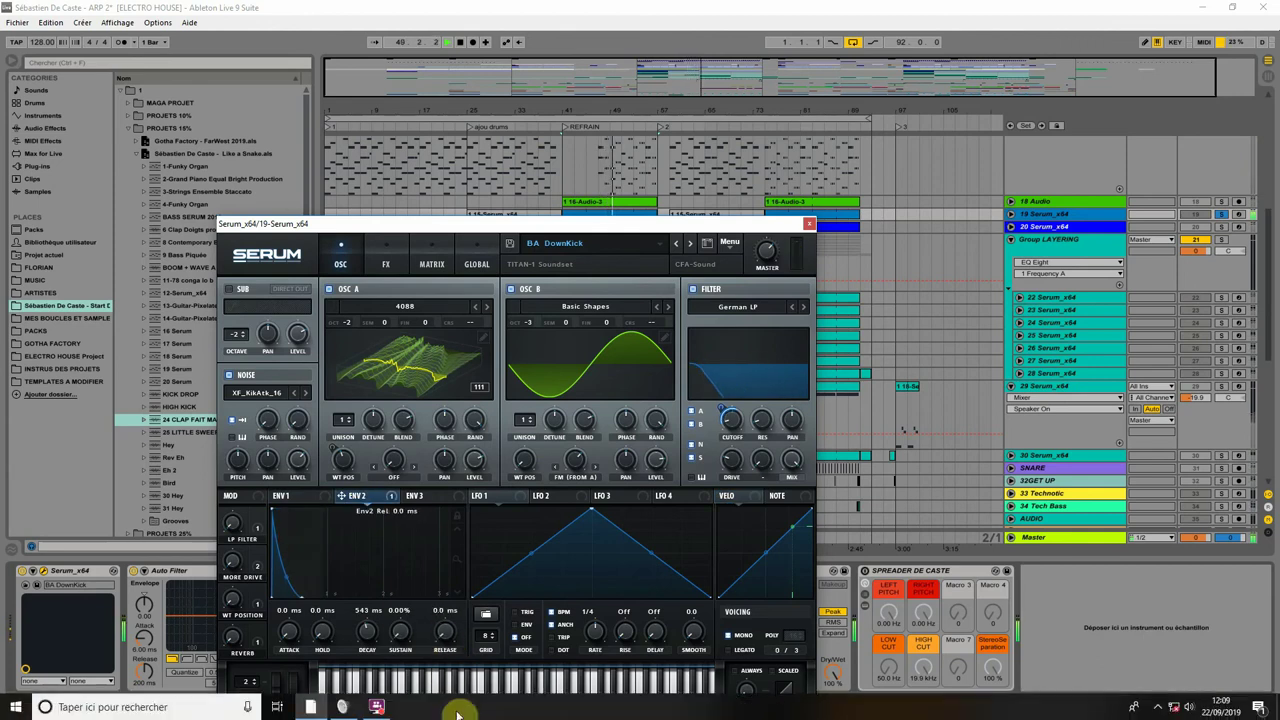
left_click_drag(369, 636, 366, 640)
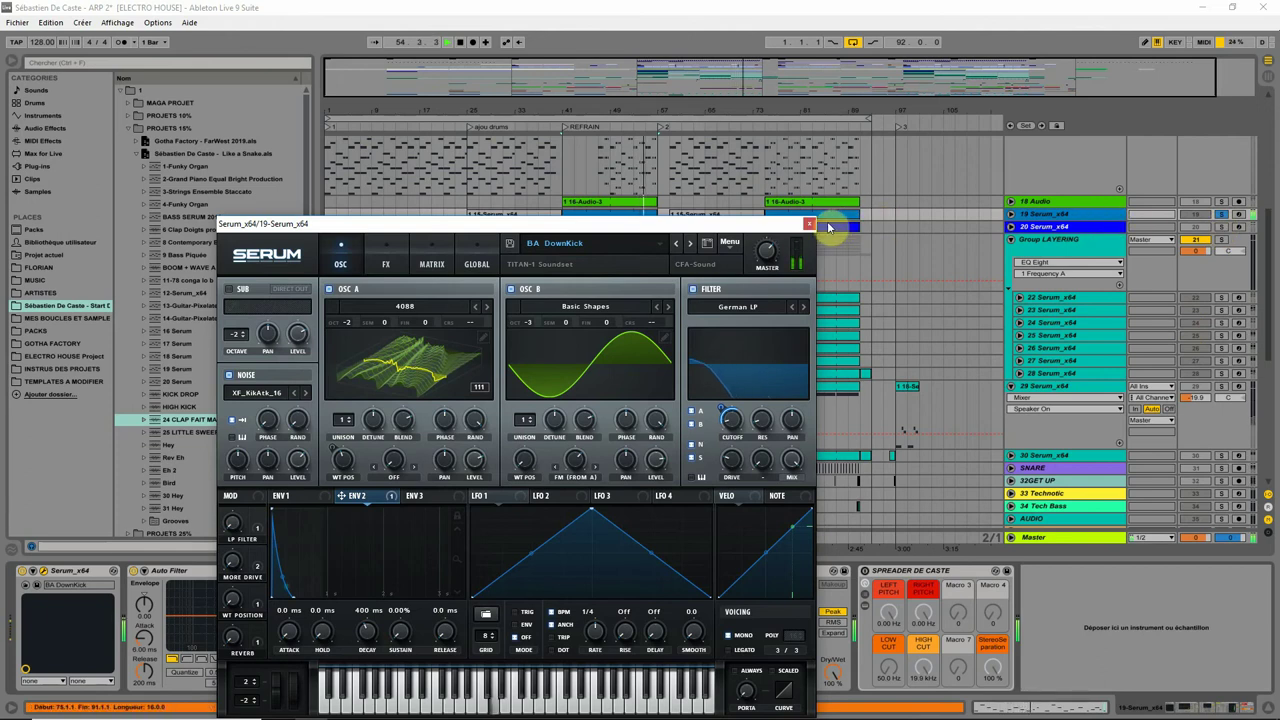
Close the synth window and replay the refrain with the 20 Serum_x64 and 19 Serum_x64 tracks soloed together
left_click(809, 223)
left_click(571, 229)
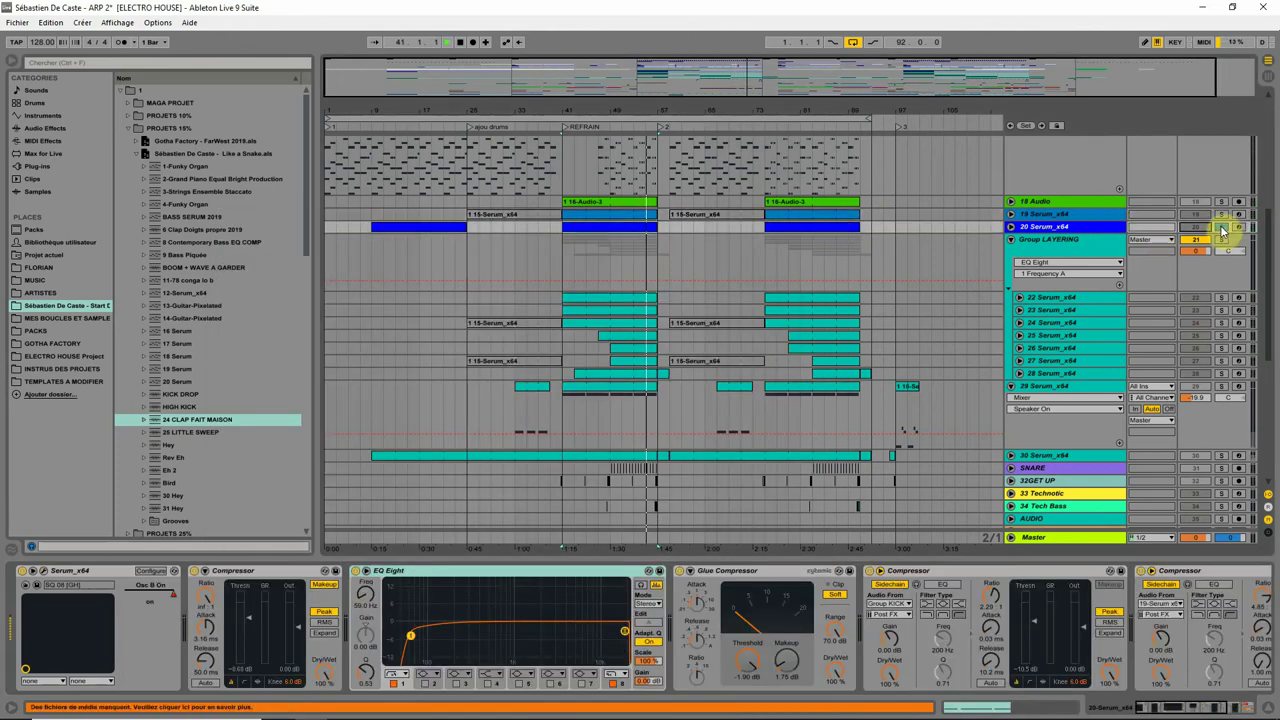
key("space")
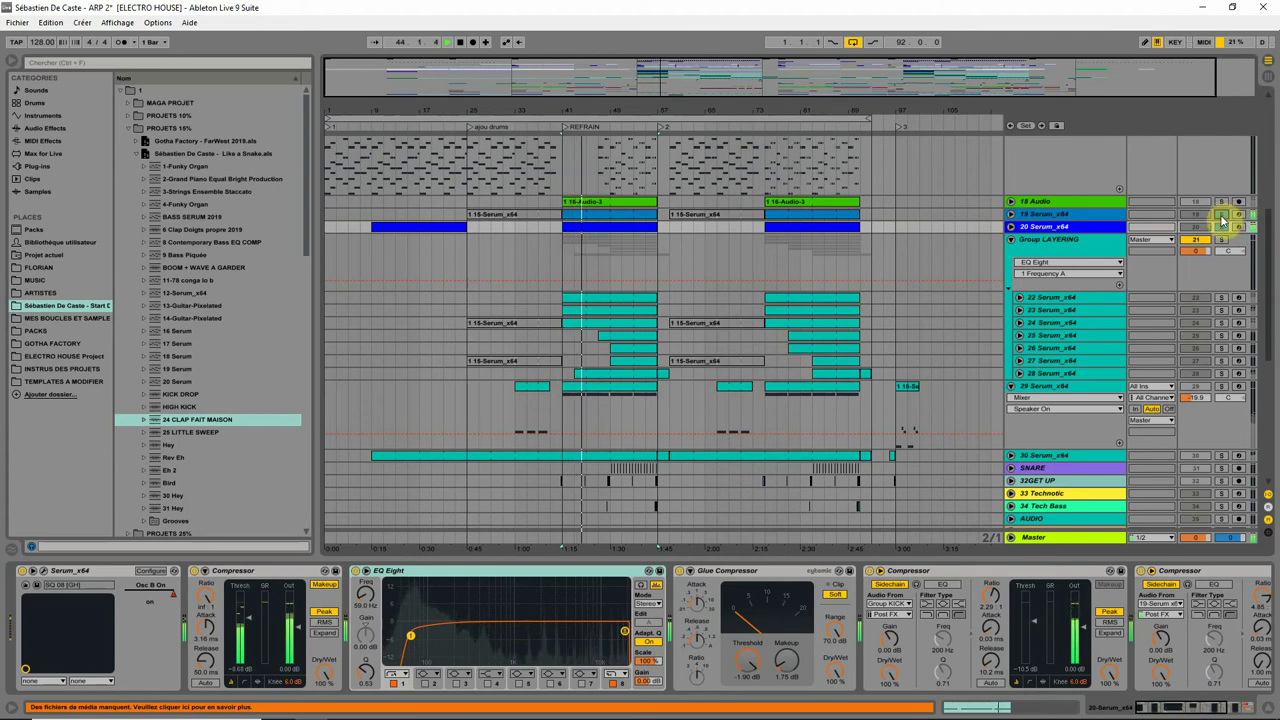
left_click(1220, 214)
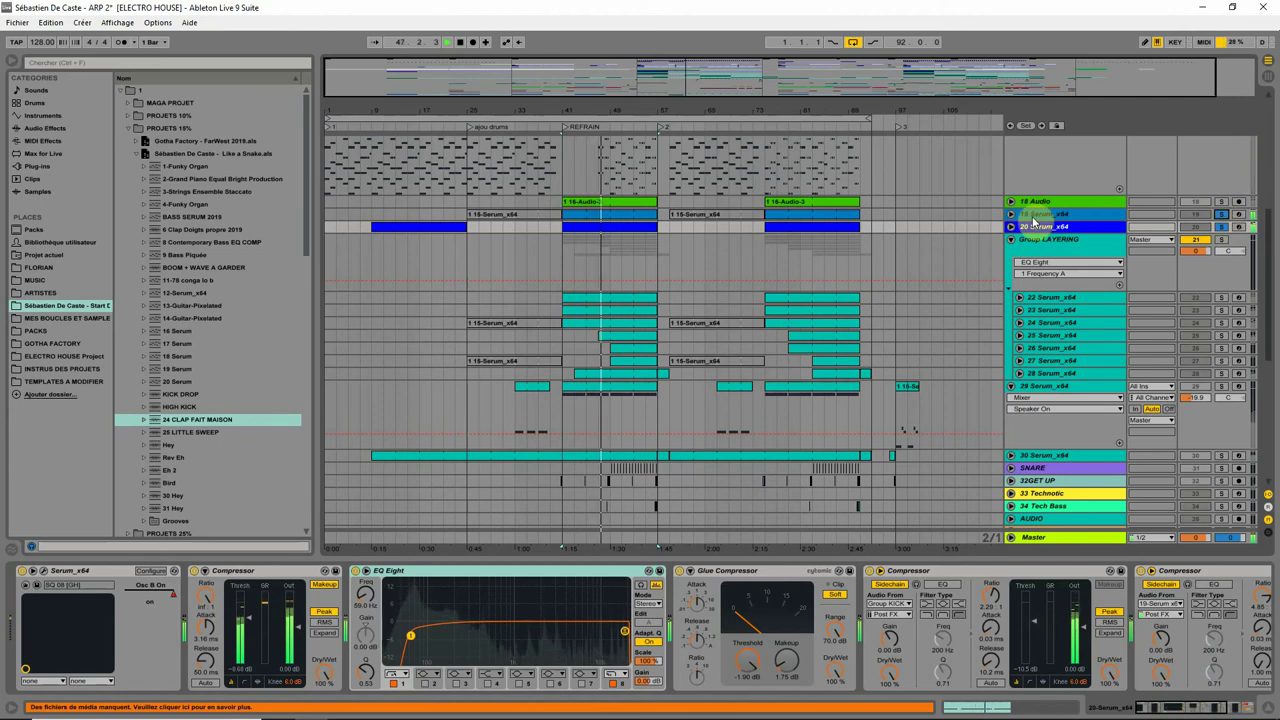
Reopen the Serum synth of track 19 and set its Env 2 decay to 444 ms
left_click(1030, 214)
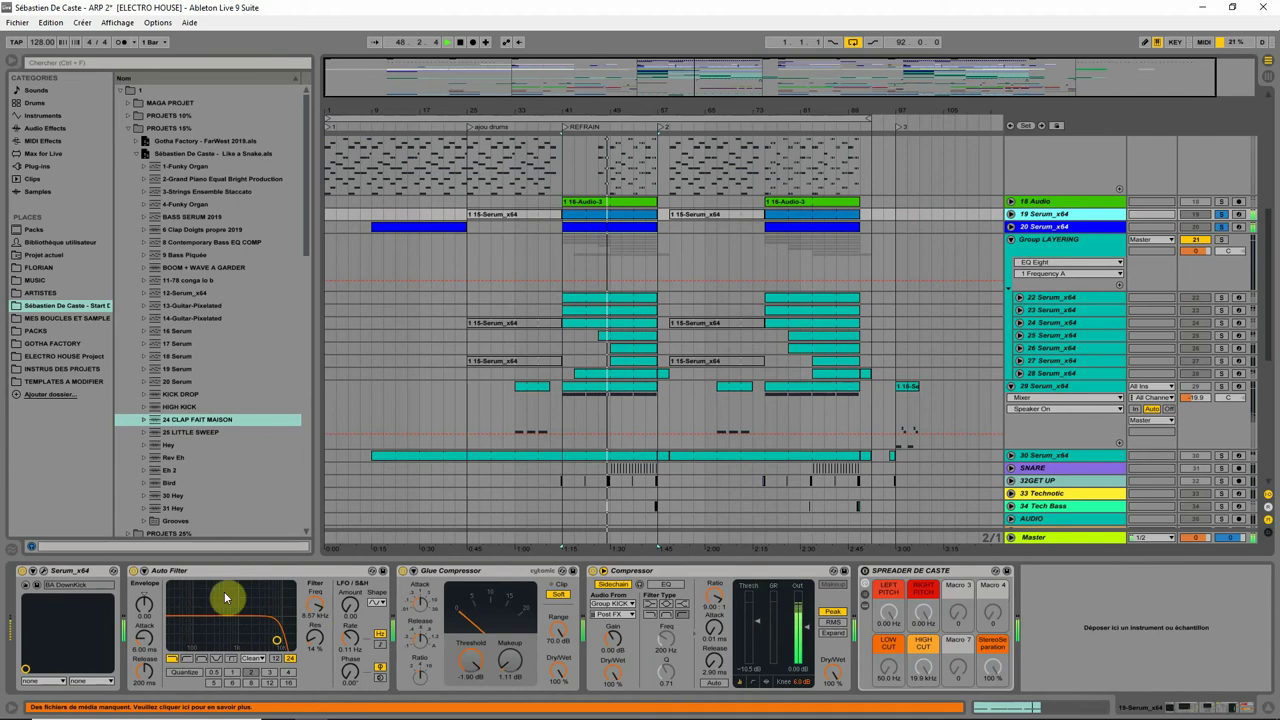
left_click(40, 584)
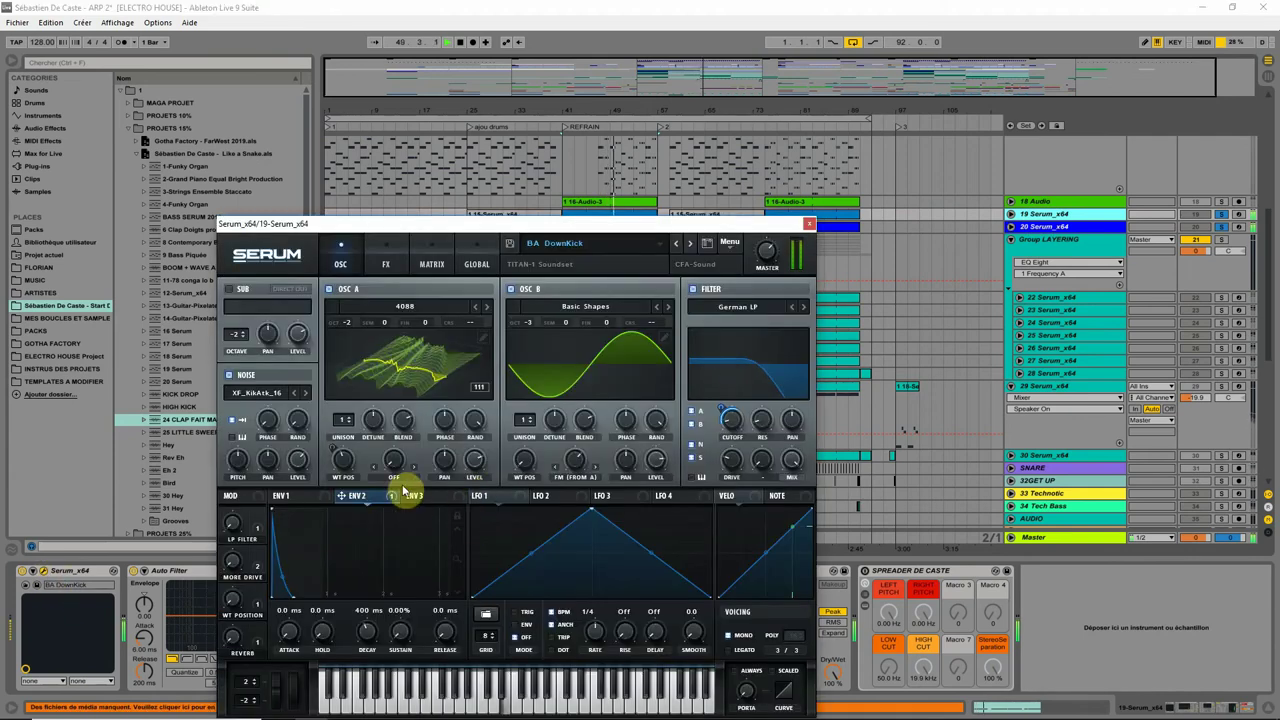
left_click_drag(370, 636, 368, 628)
scroll(369, 630, "down", 3)
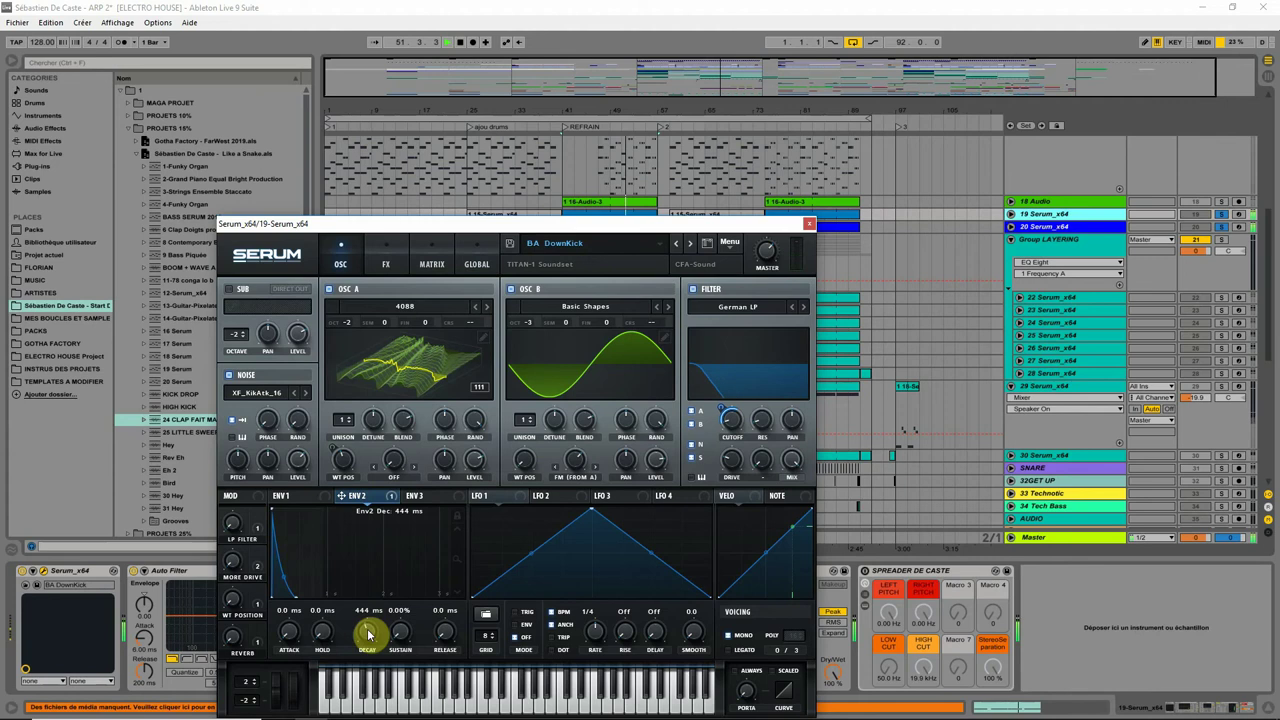
Take 19 Serum_x64 out of solo and briefly solo 20 Serum_x64 from the start of the refrain
key("space")
left_click(1221, 215)
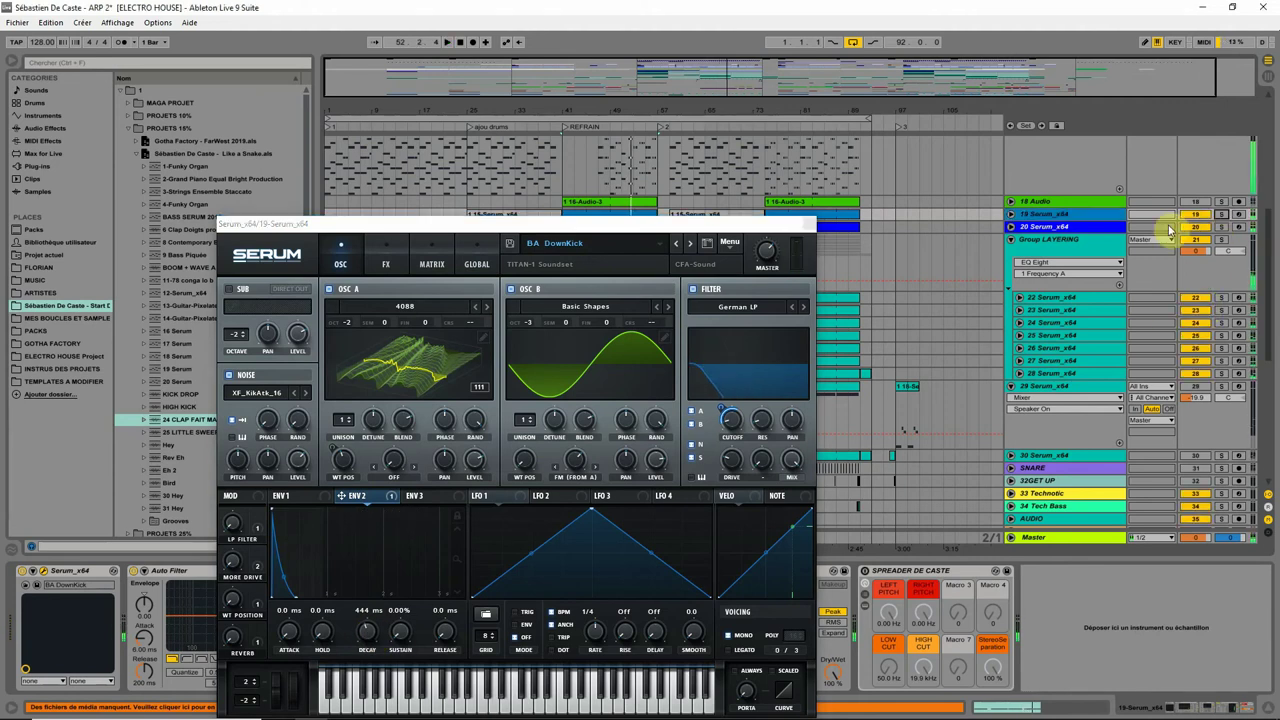
left_click(1222, 228)
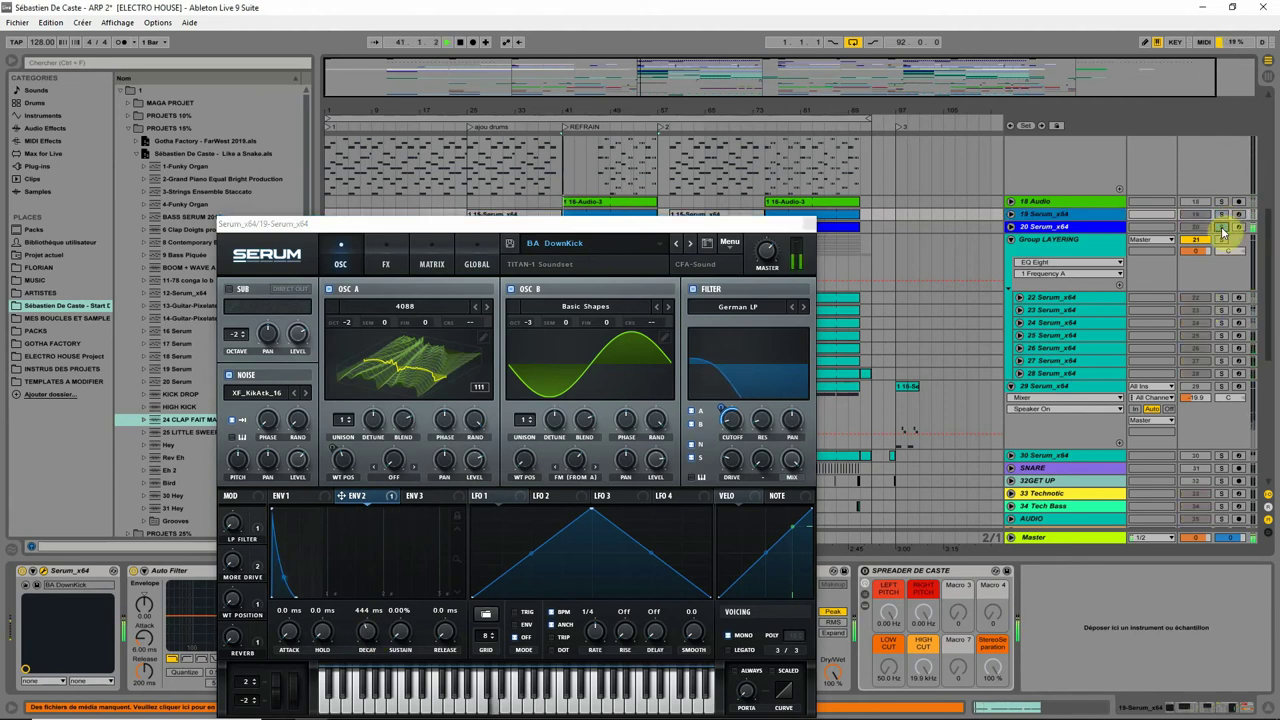
left_click(1222, 228)
Solo PIANO track 17 and play its refrain clips starting at bars 47 and 49
left_click_drag(720, 226, 588, 330)
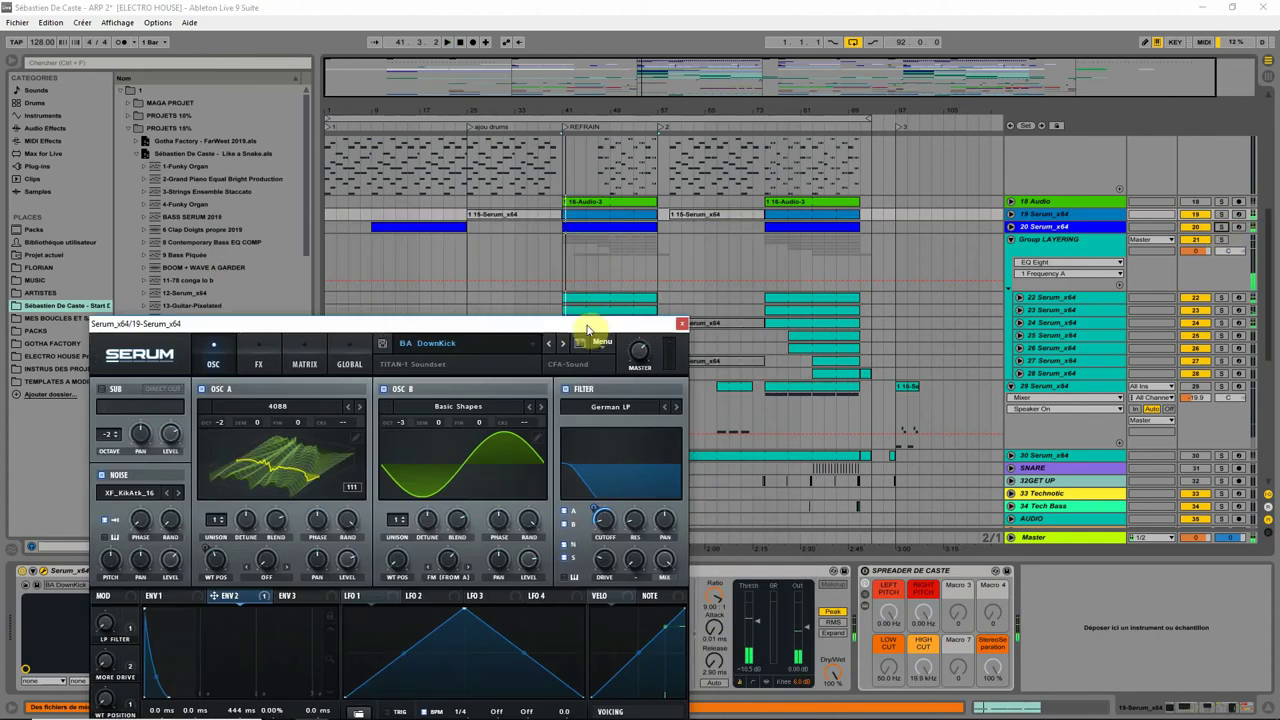
left_click(627, 227)
left_click(611, 213)
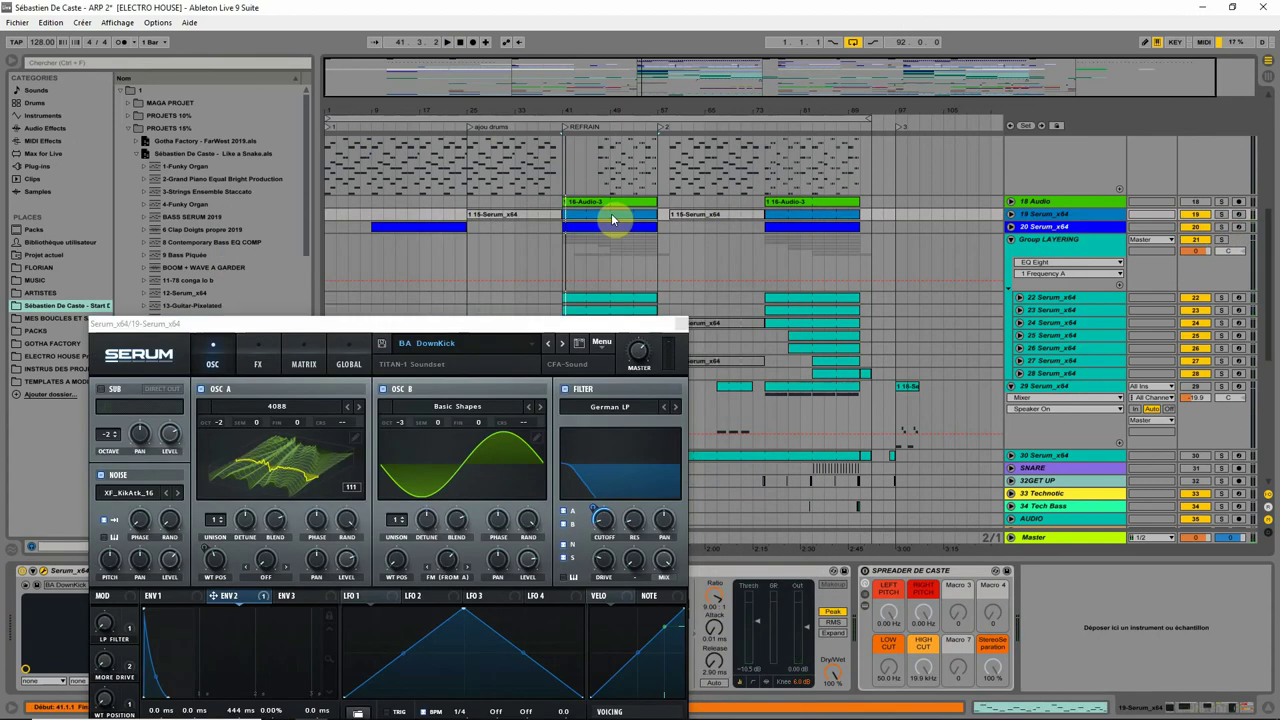
scroll(794, 309, "up", 2)
scroll(765, 287, "up", 2)
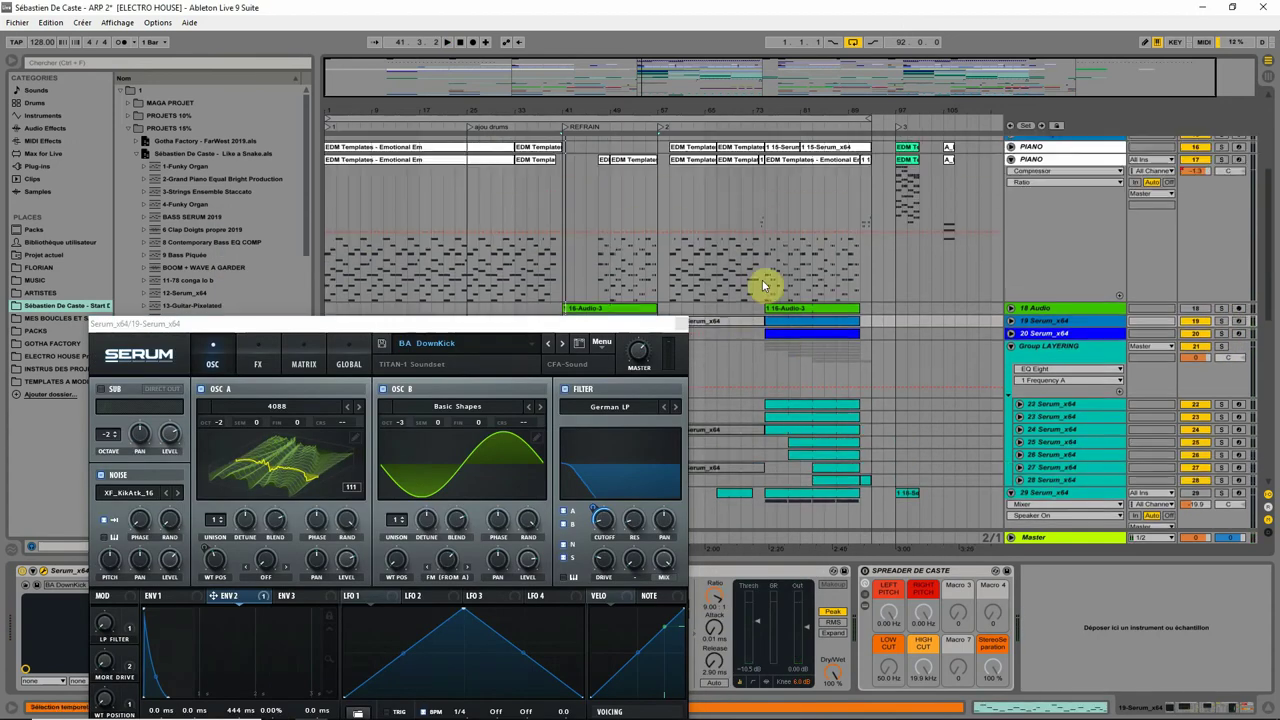
left_click(605, 160)
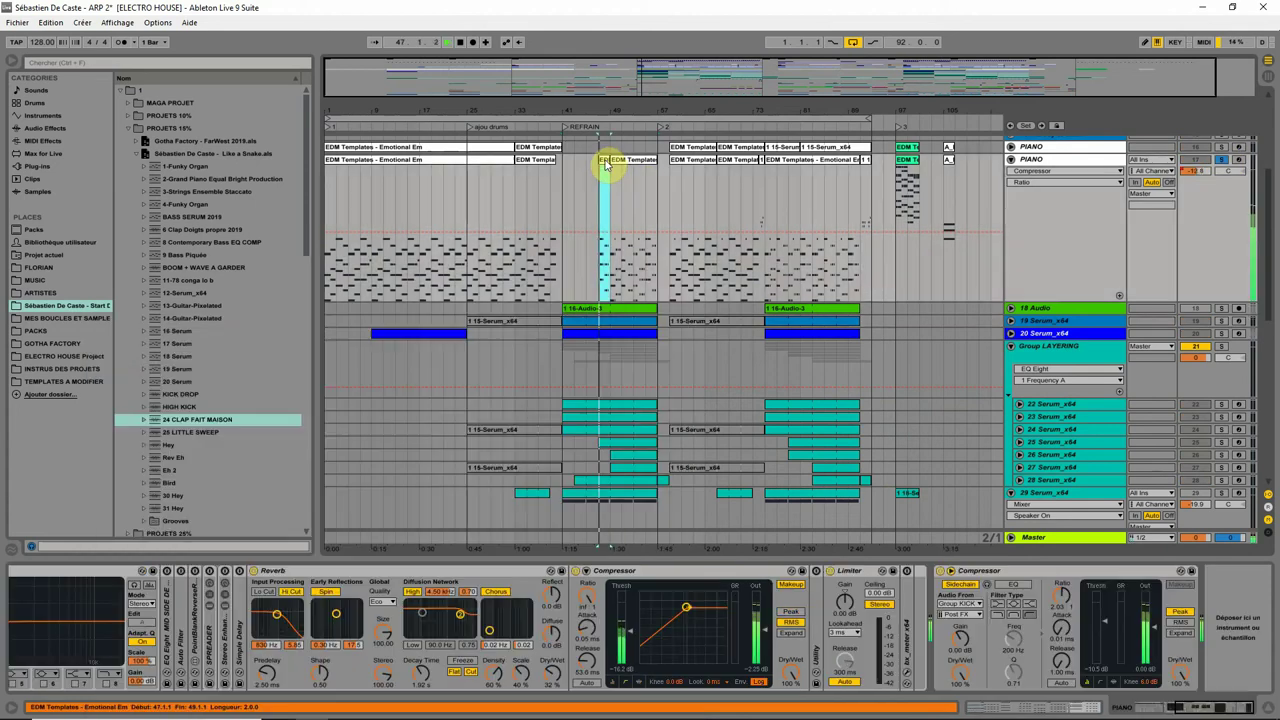
left_click(629, 166)
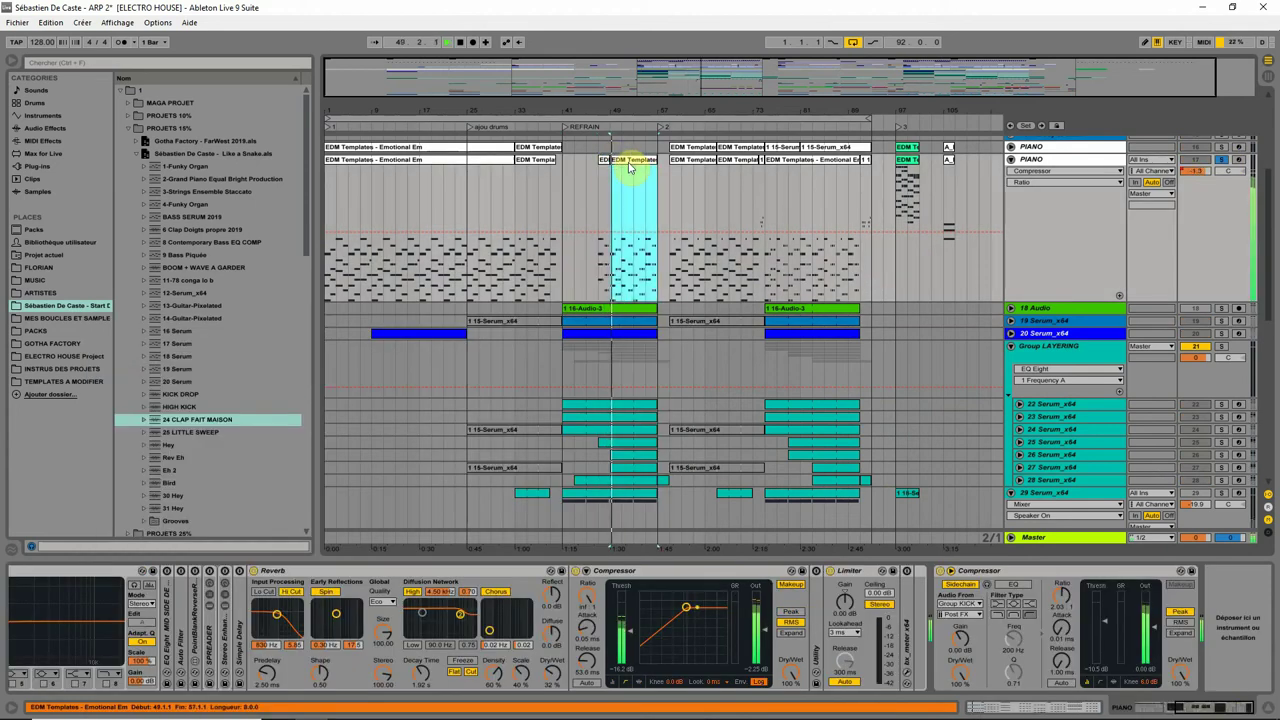
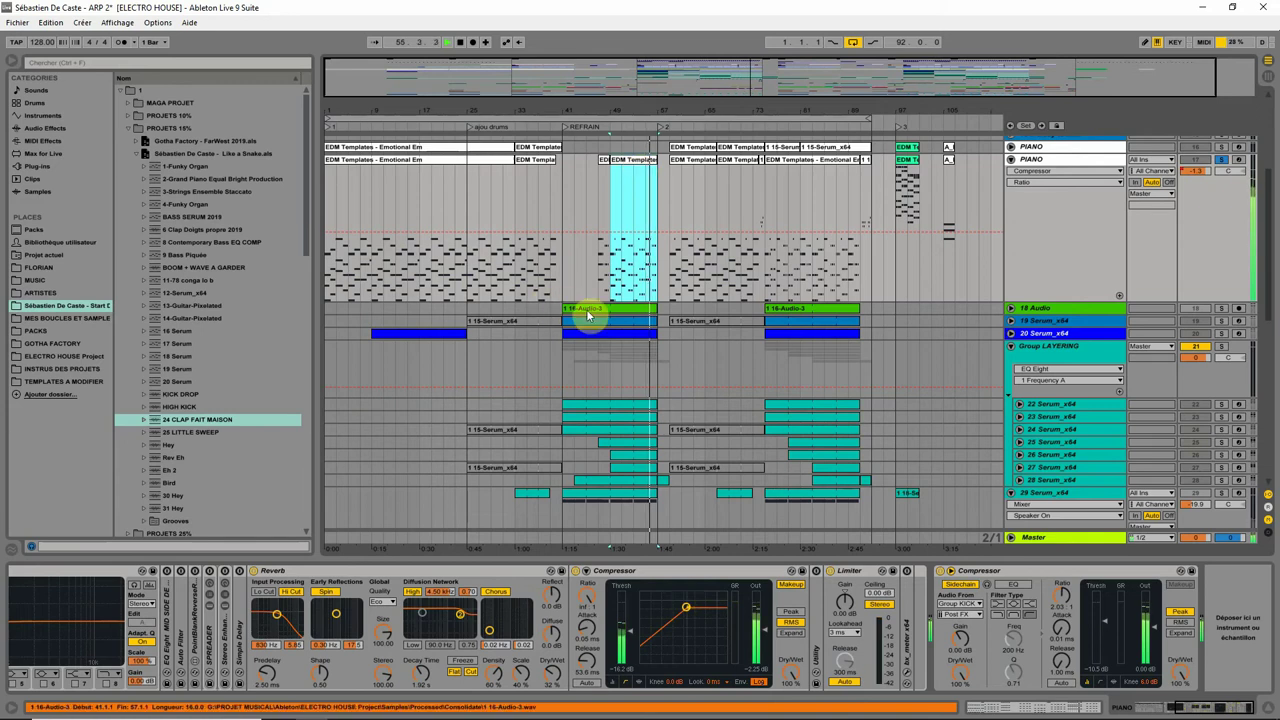
Replay the refrain from bar 41 with 19 Serum_x64 soloed together with Group KICK
left_click(586, 311)
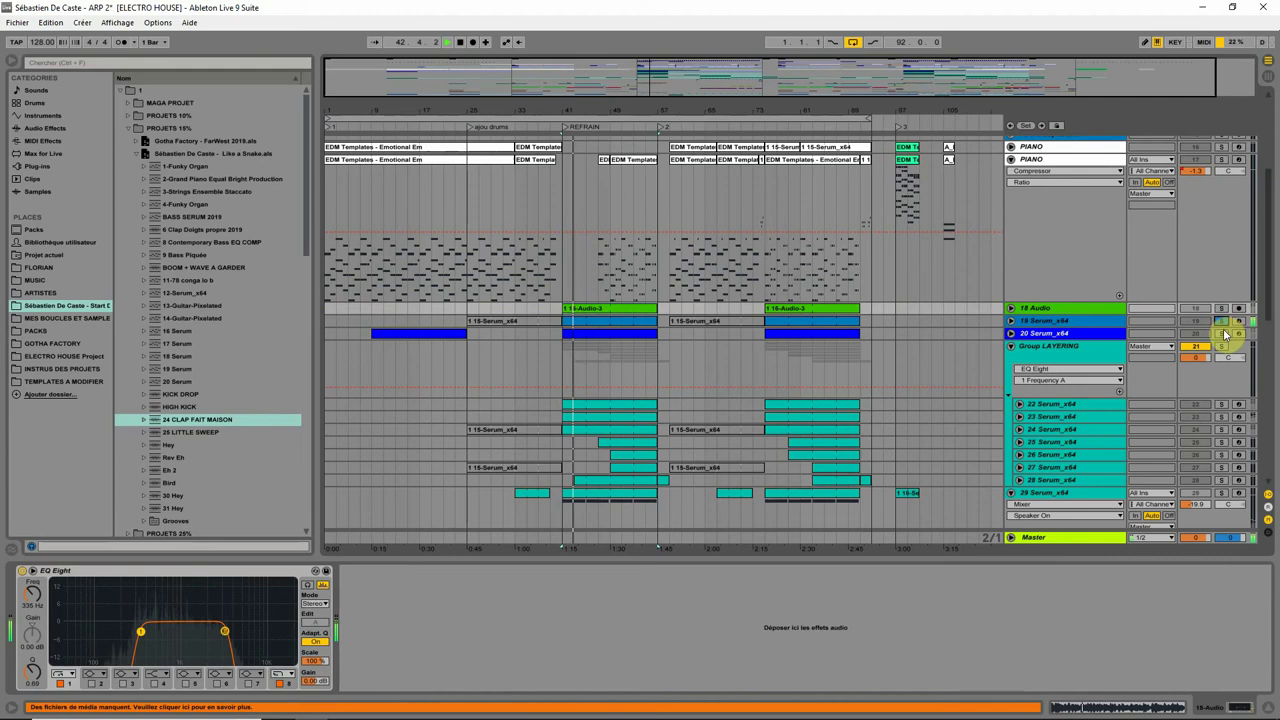
scroll(1180, 340, "up", 4)
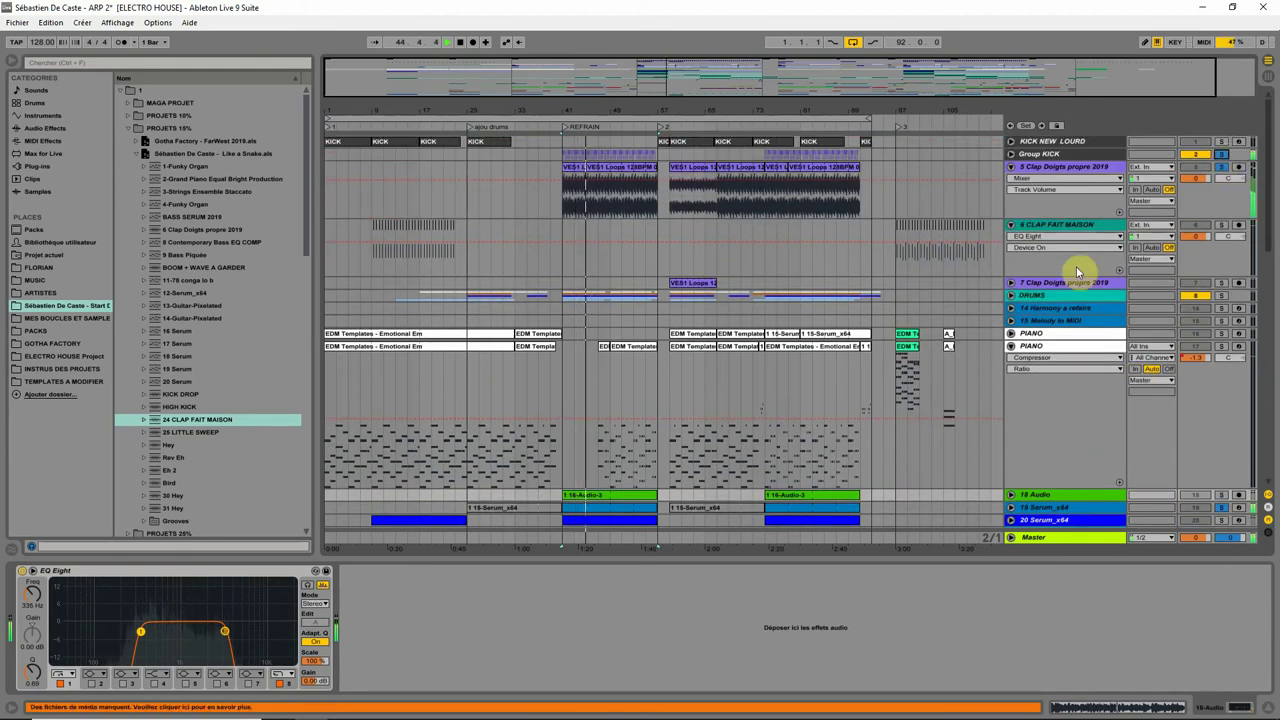
scroll(875, 345, "down", 5)
scroll(857, 382, "down", 1)
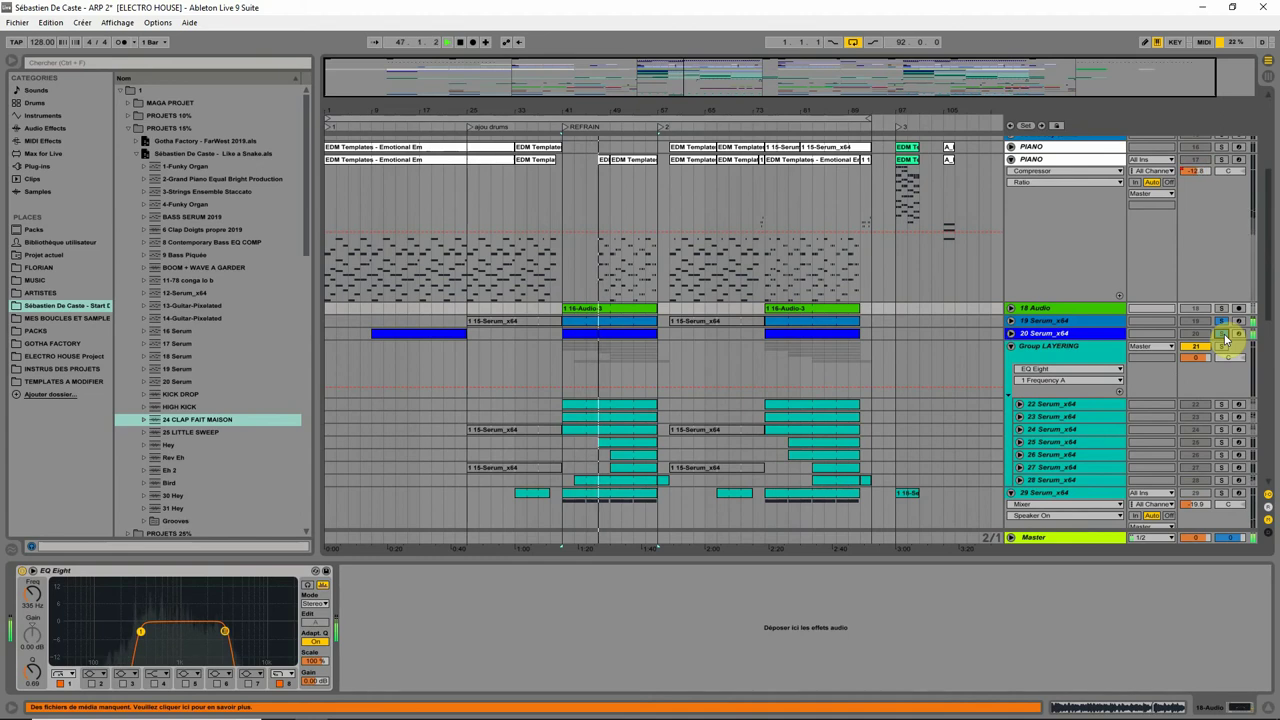
Unfold the 20 Serum_x64 track and set its volume to -2.0 dB, auditioning it soloed with 19 Serum_x64 and PIANO
left_click(1082, 330)
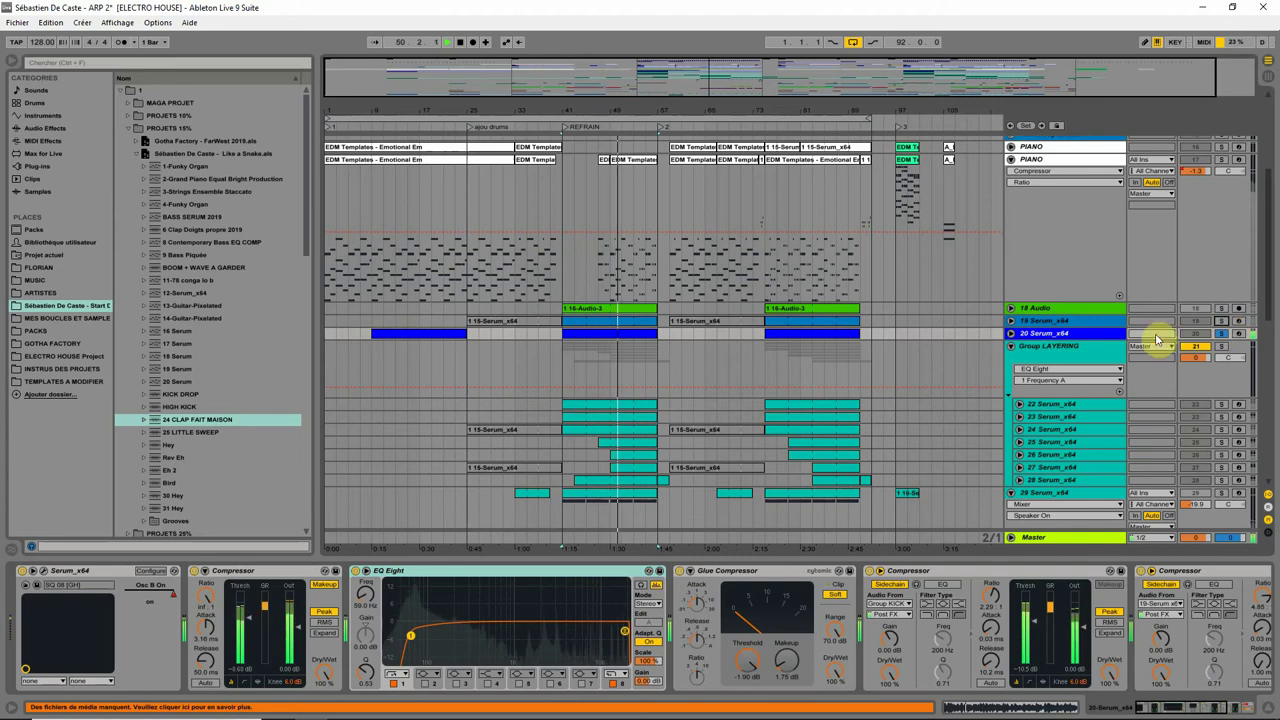
left_click(1010, 333)
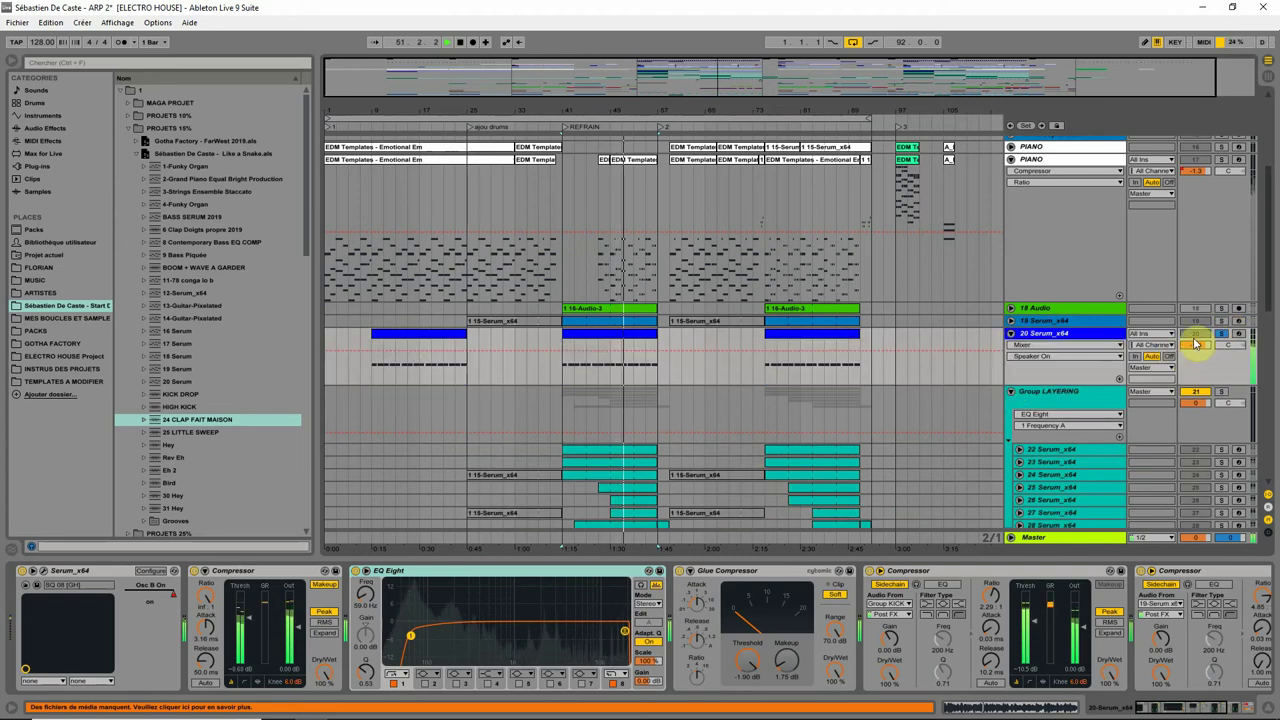
left_click(1195, 344)
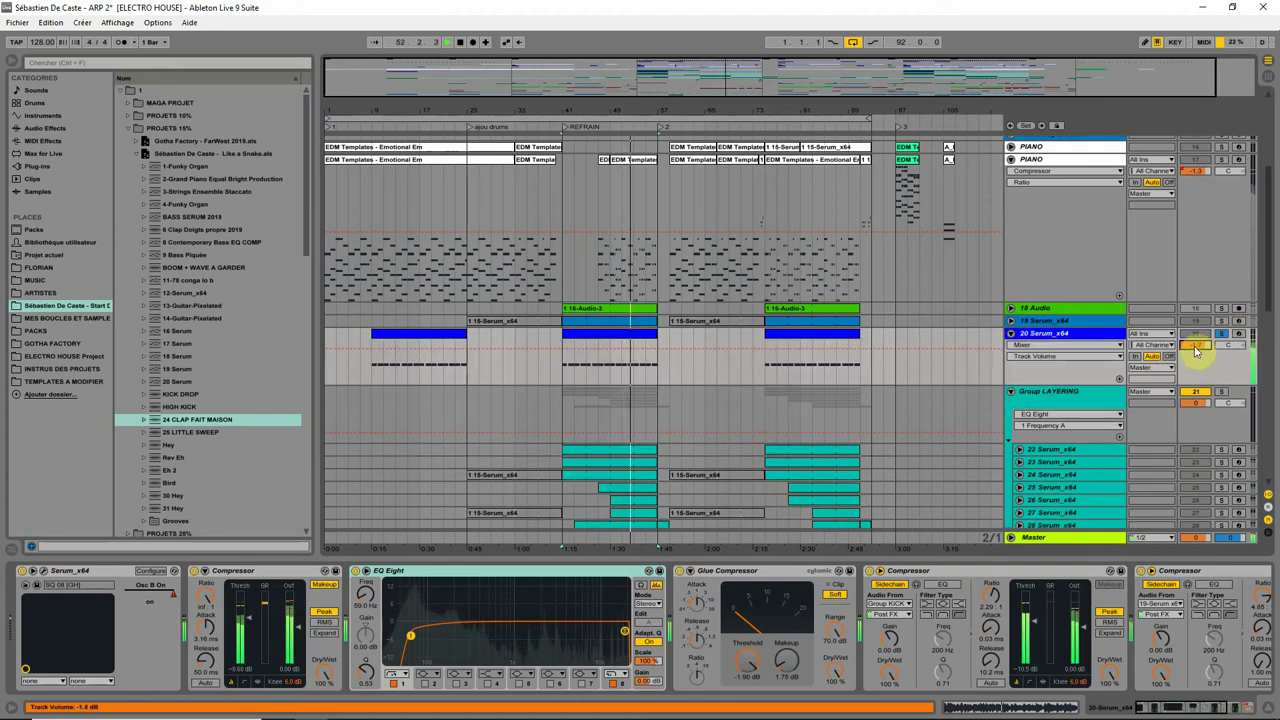
left_click_drag(1195, 348, 1195, 361)
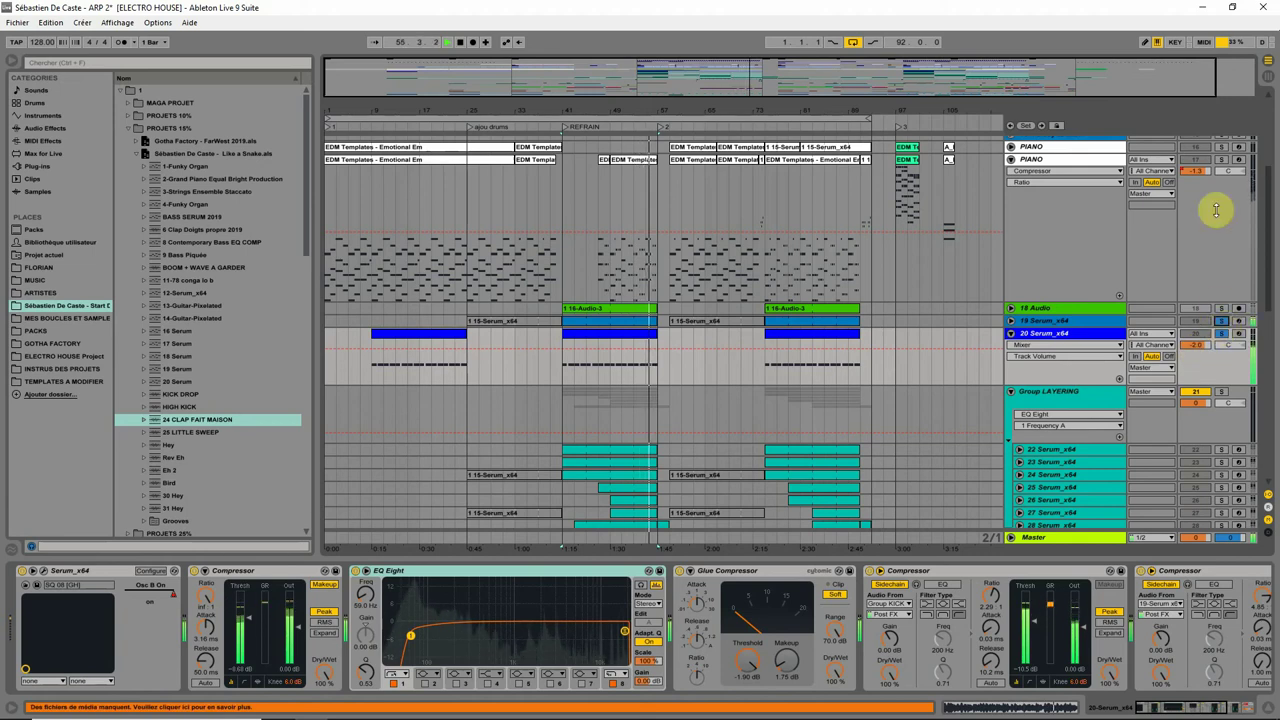
left_click(1221, 159)
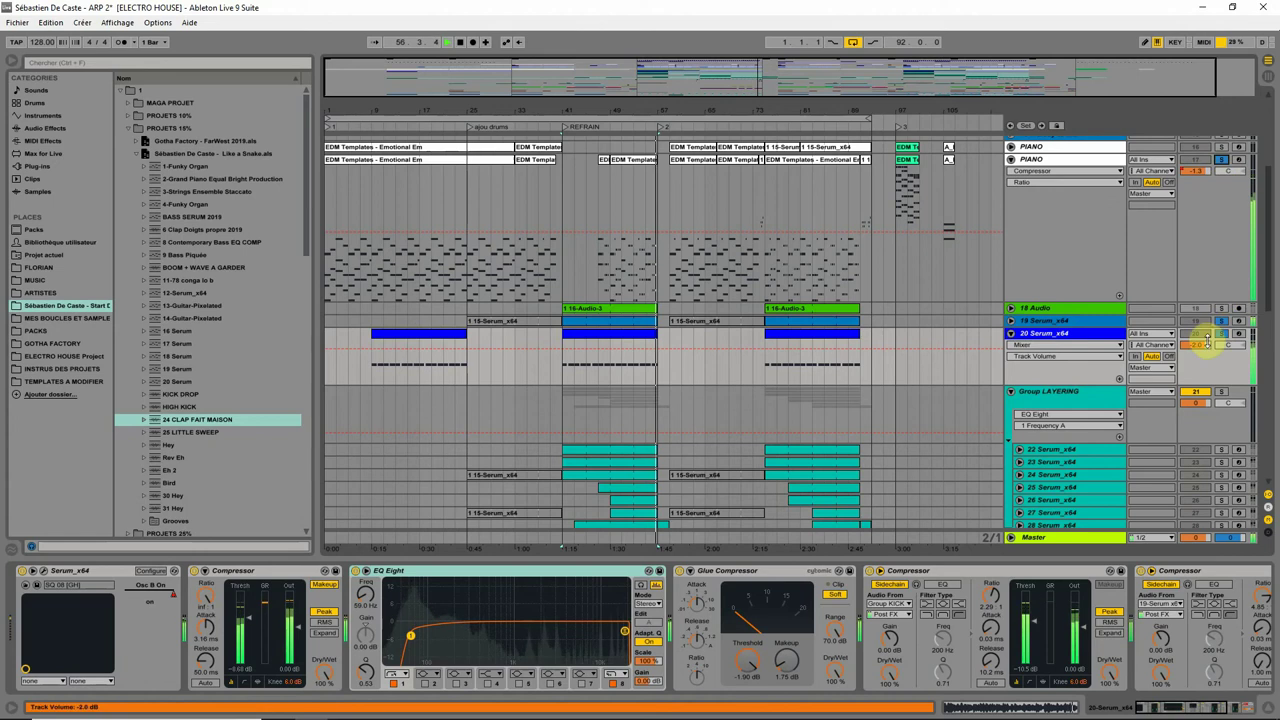
key("space")
key("space")
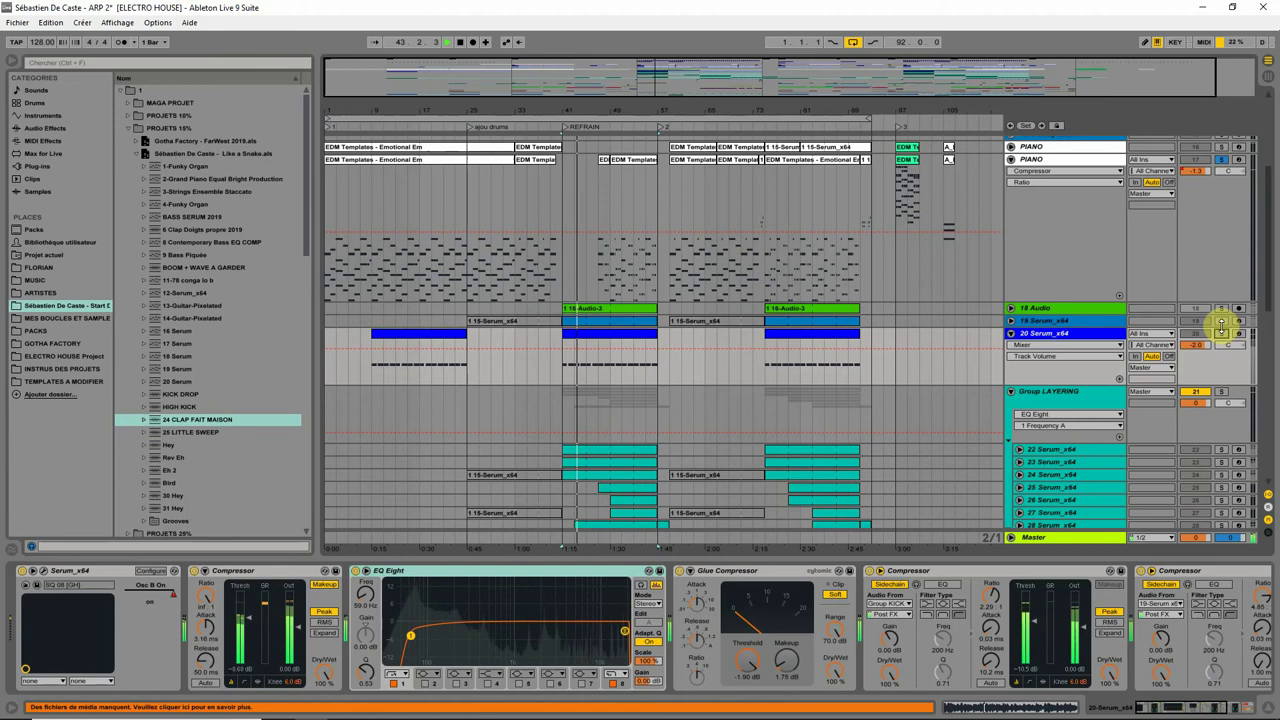
Compare the two bass Serum_x64 tracks 19 and 20 in solo, ending with the refrain replayed with all tracks
left_click(1222, 326)
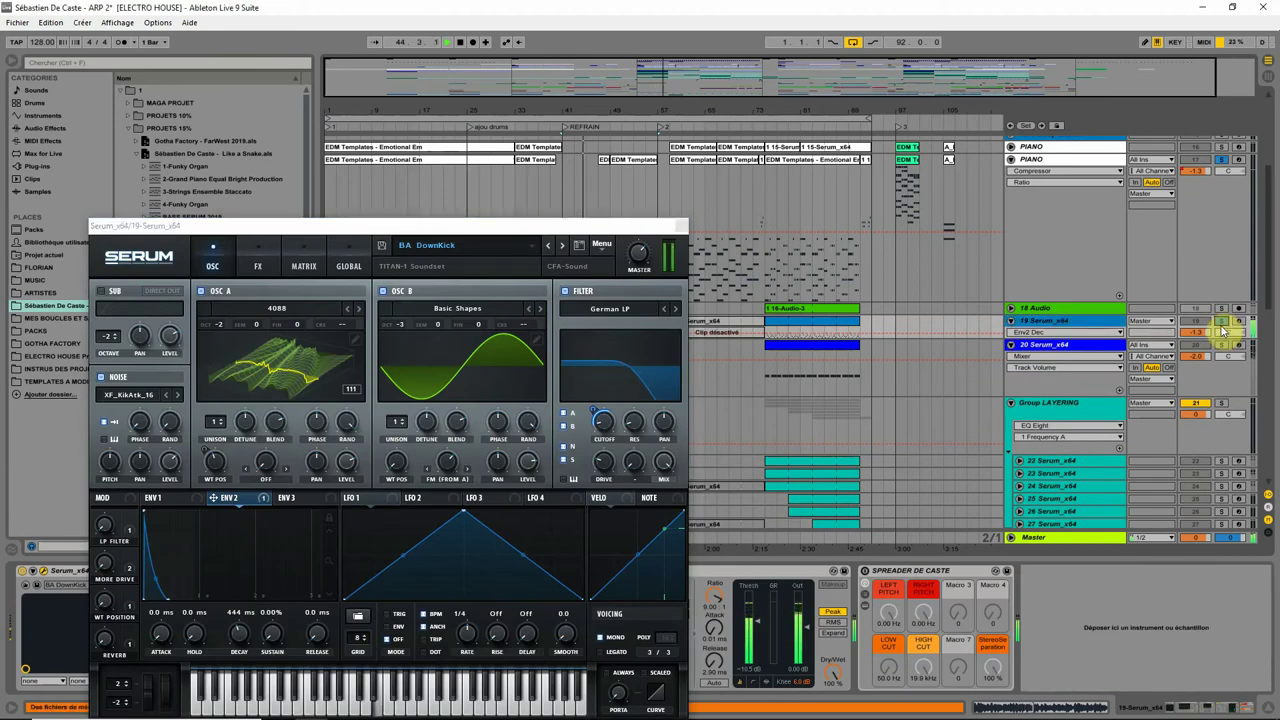
left_click(1202, 346)
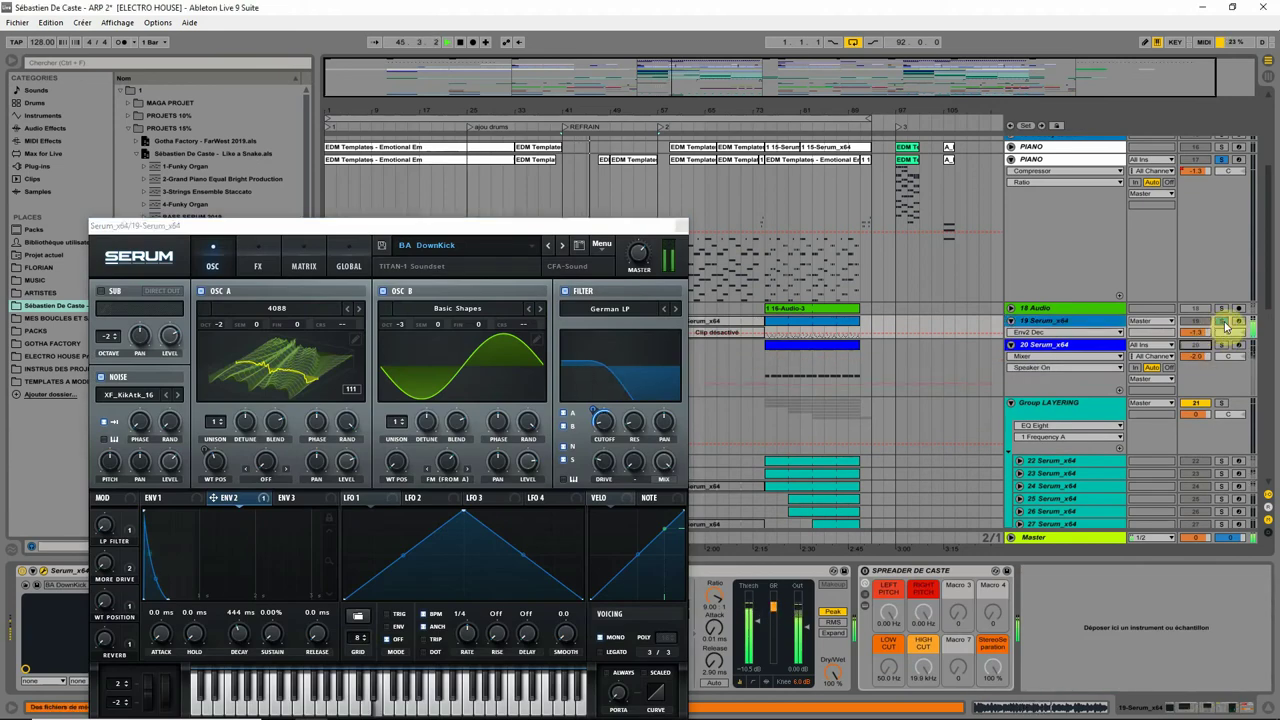
left_click(1223, 322)
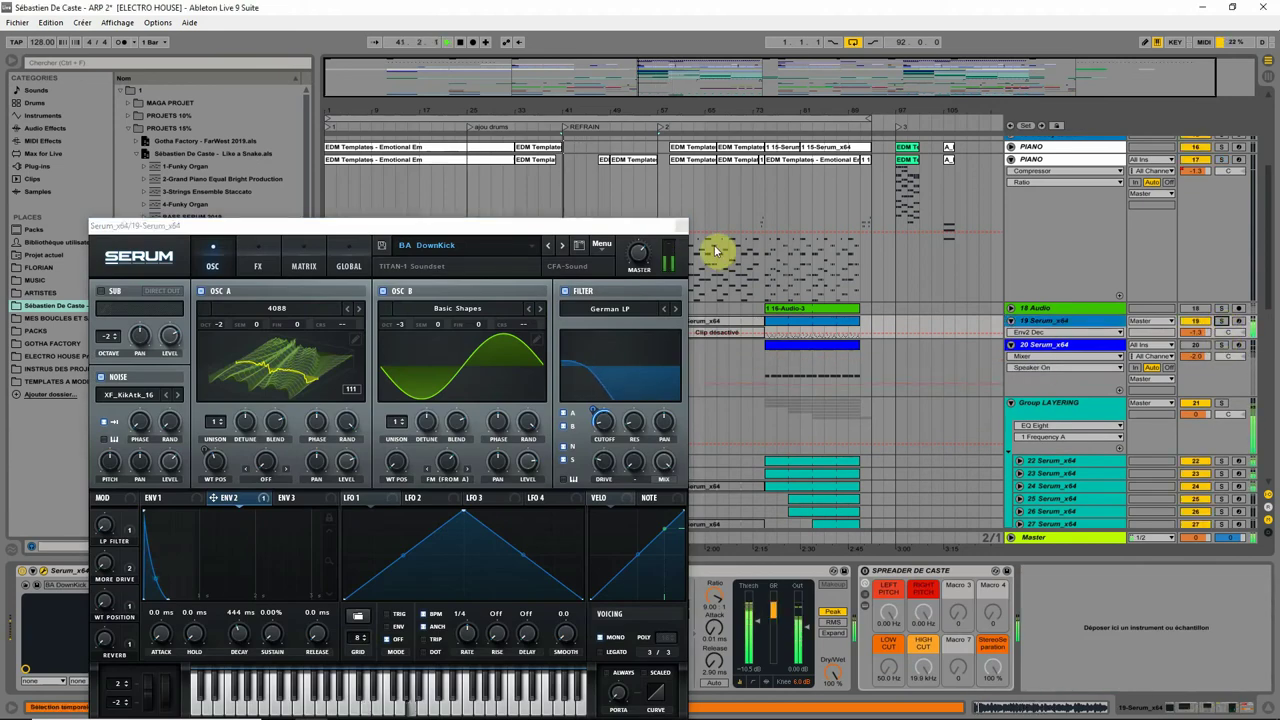
Move the synth window aside, check 20 Serum_x64 in the full mix and set its volume to -2.2 dB
left_click_drag(609, 230, 408, 217)
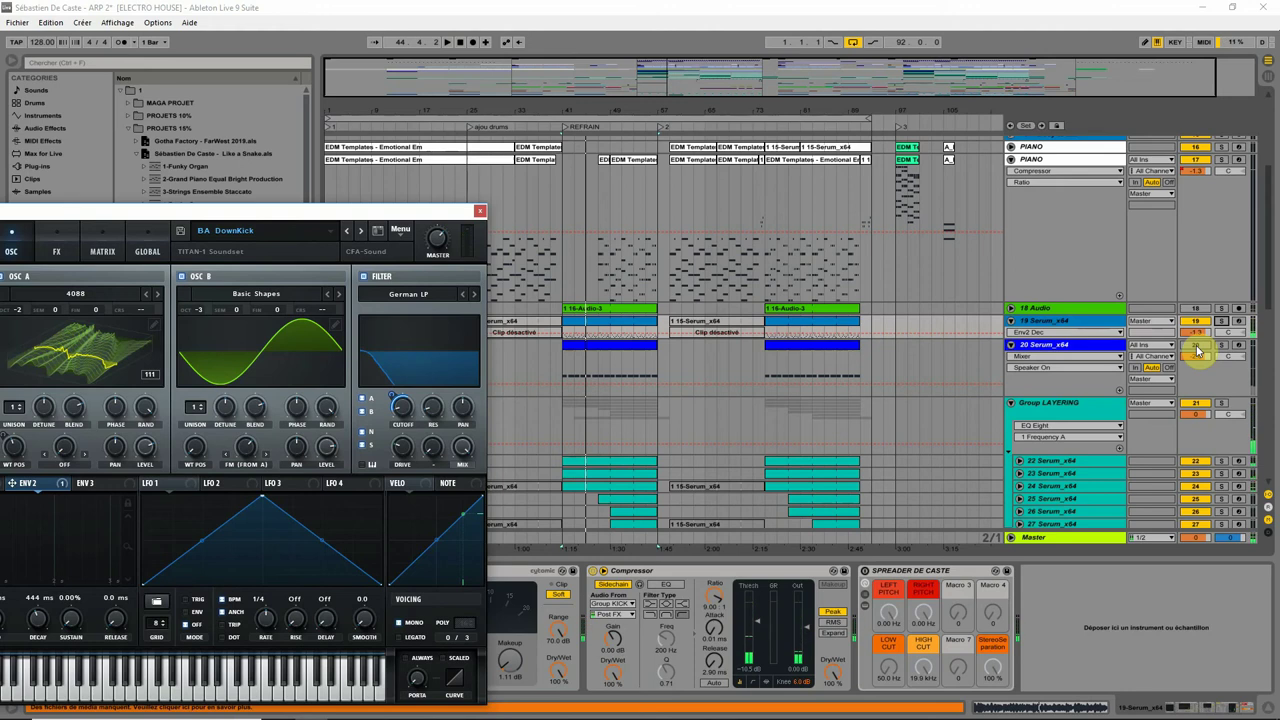
left_click(1198, 350)
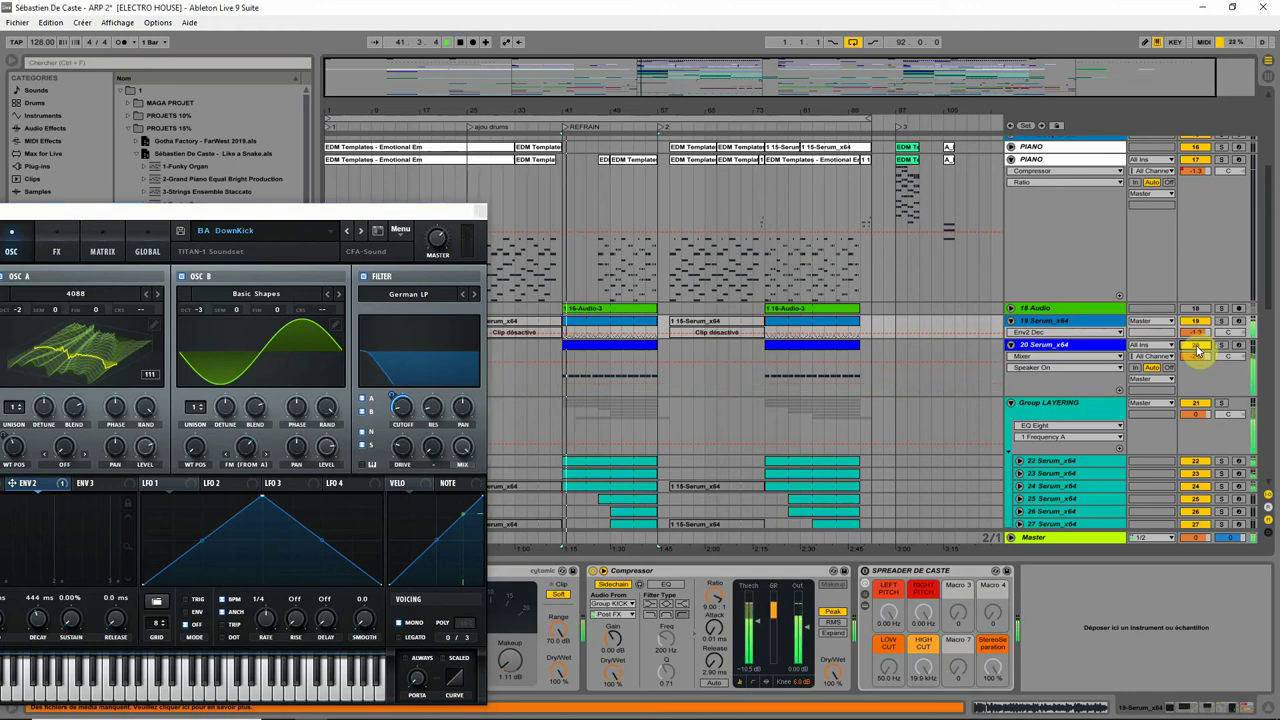
left_click(1204, 359)
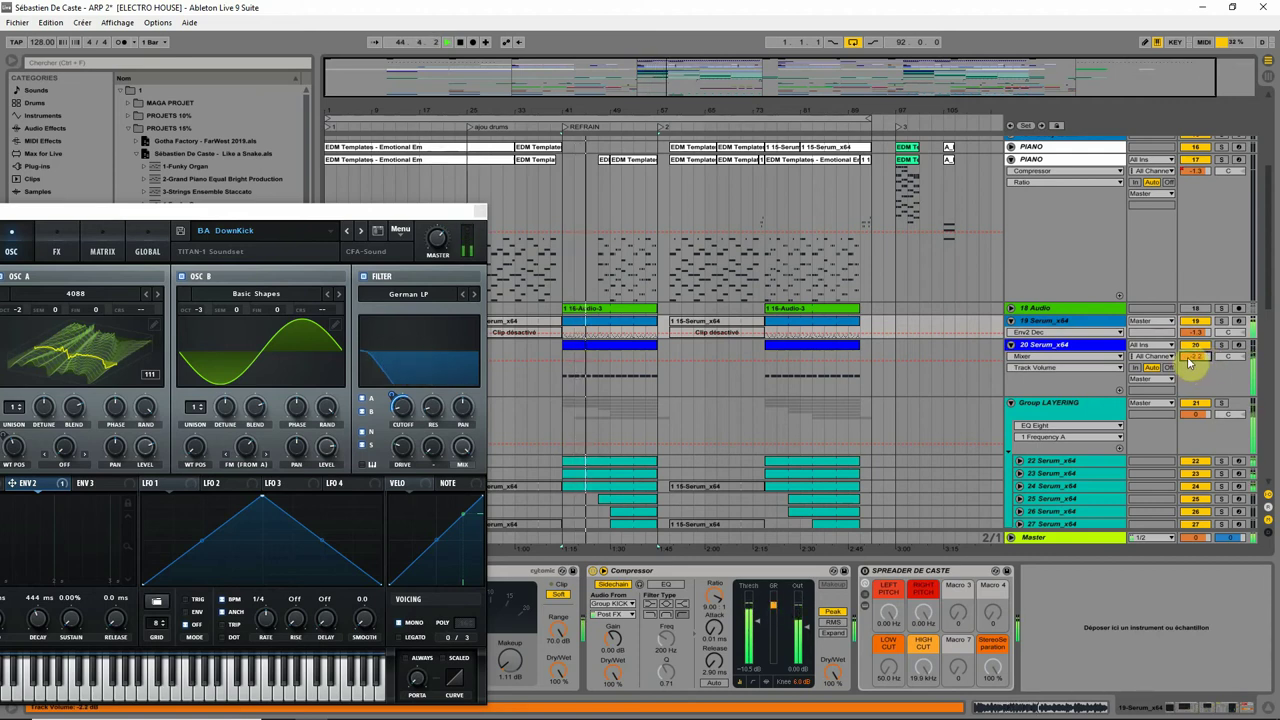
Show the effects chain of the Master track
left_click(1050, 537)
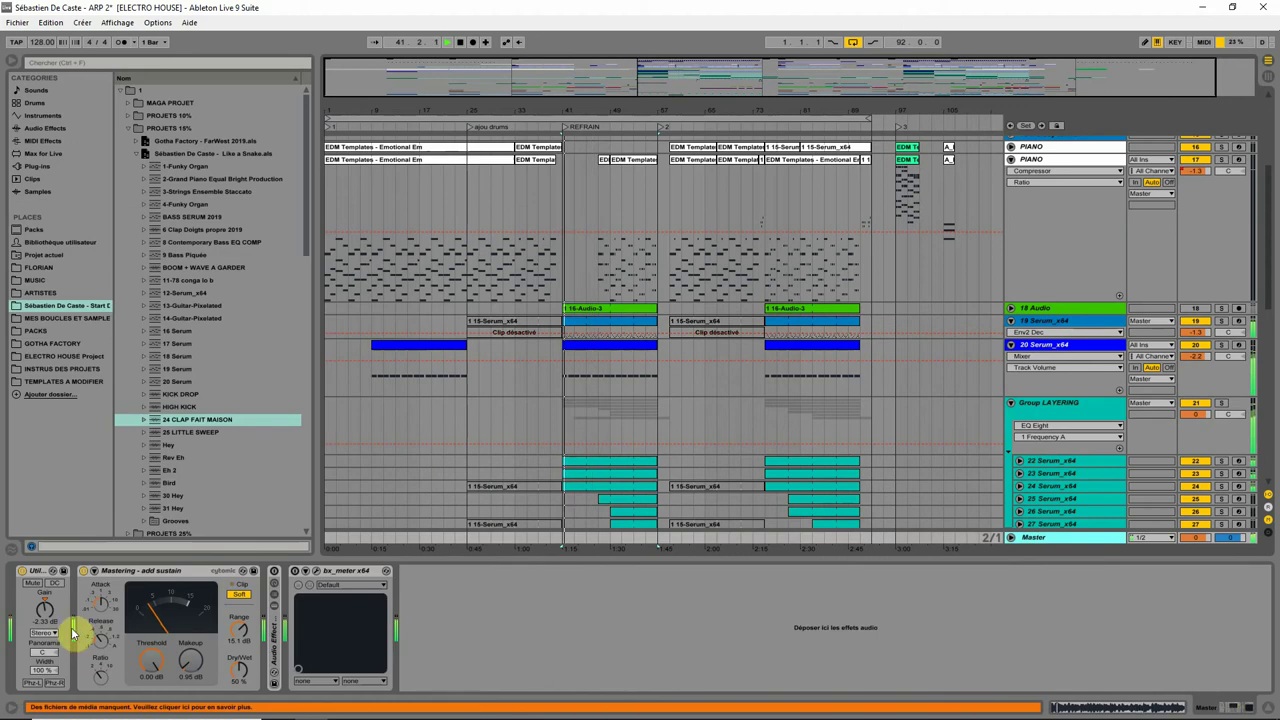
Lower the Utility gain on the master track to about -3.89 dB
left_click_drag(42, 620, 42, 644)
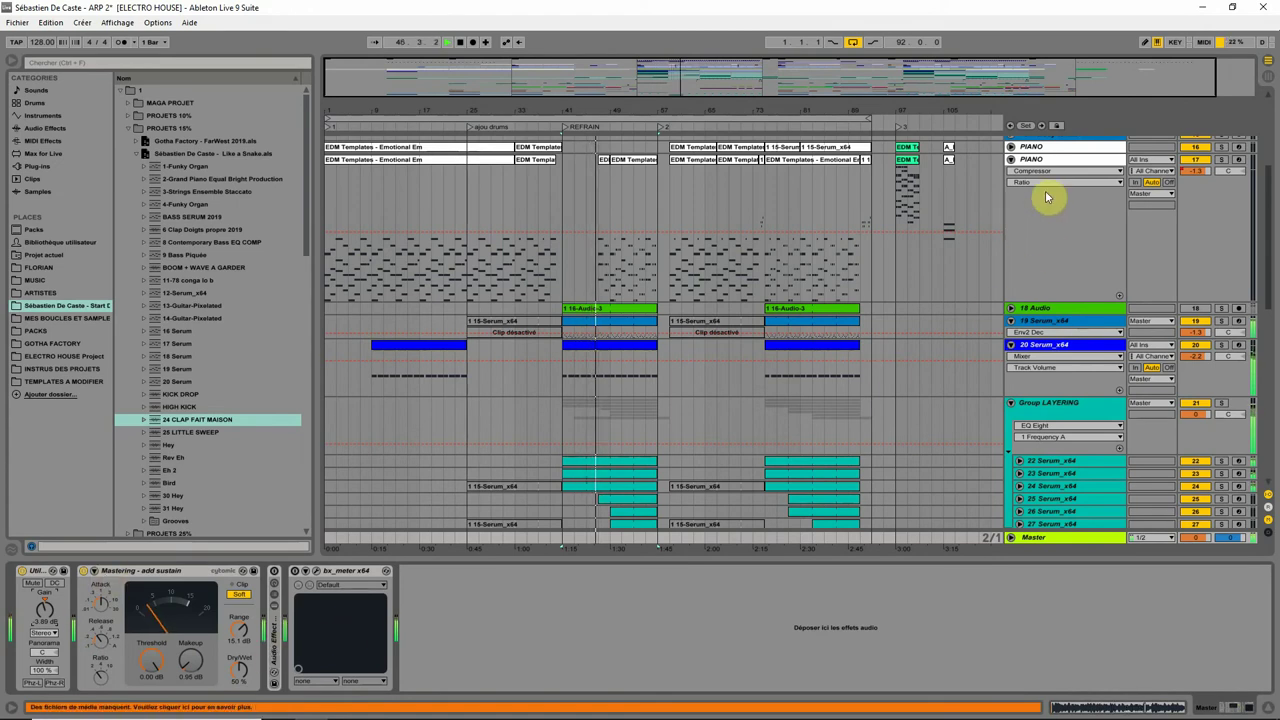
Audition the Serum layers on tracks 23, 24 and 22 of Group LAYERING by soloing them in turn
scroll(1042, 425, "down", 3)
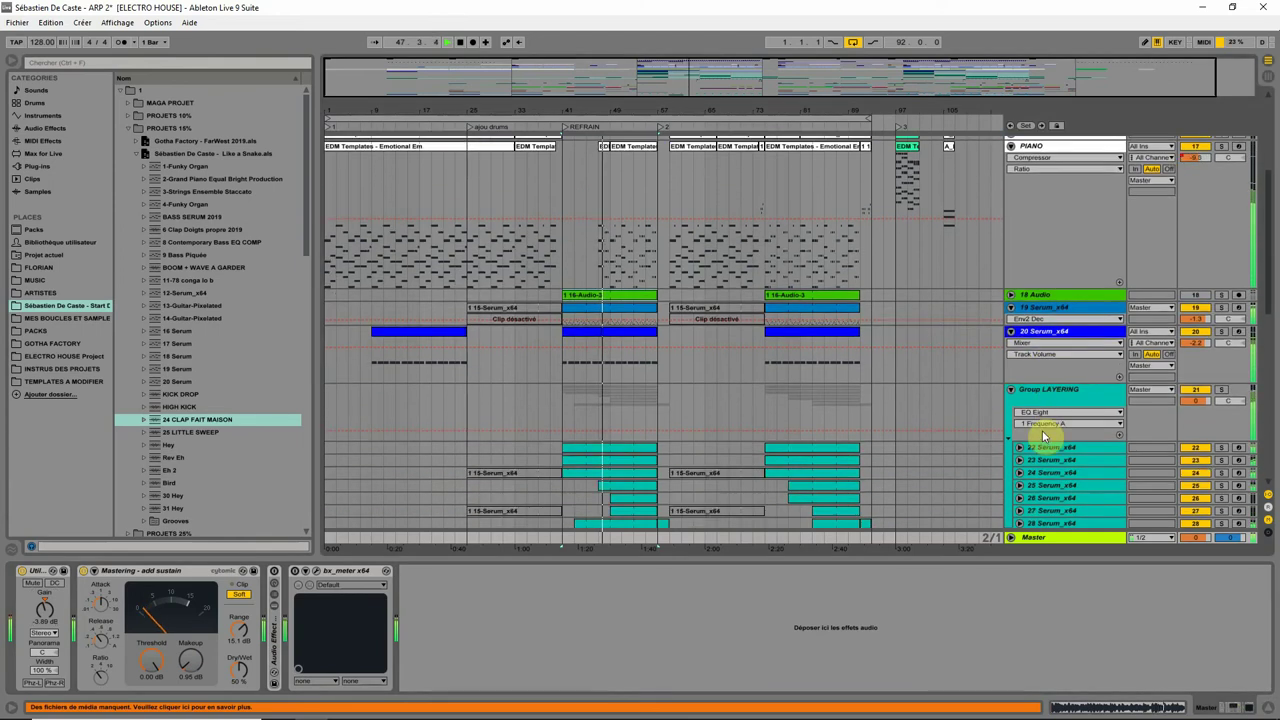
left_click(1224, 336)
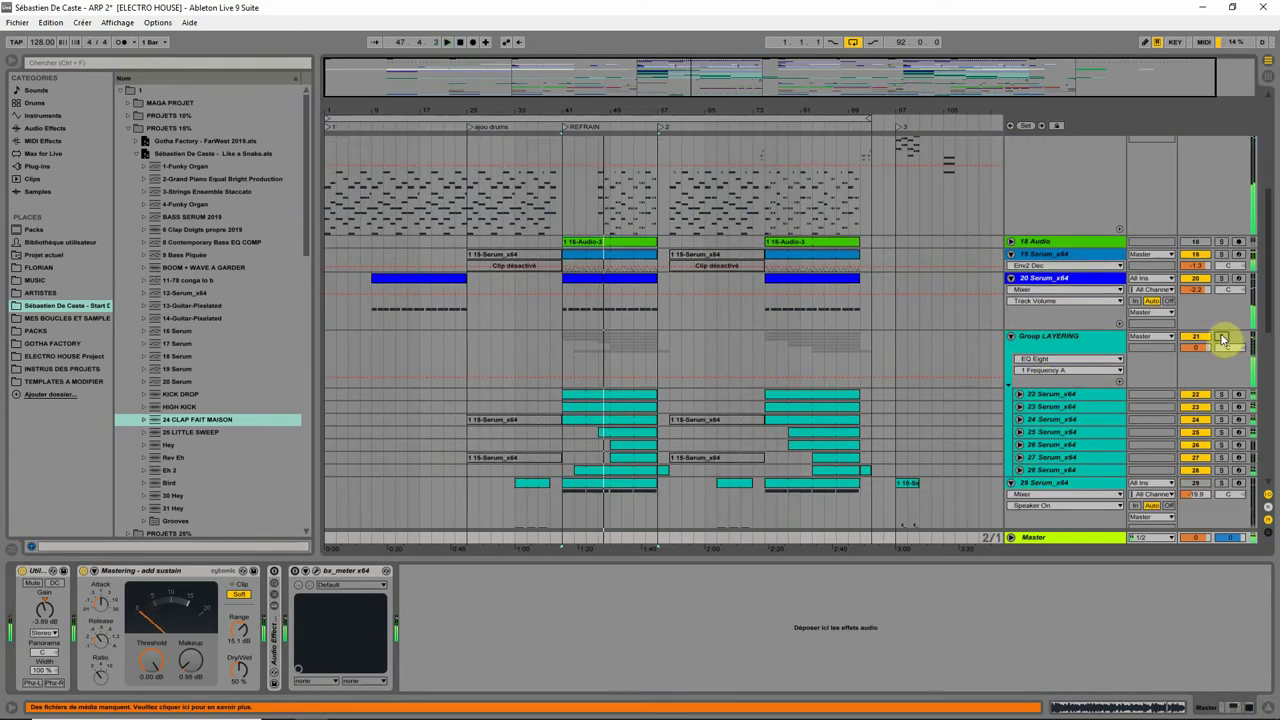
left_click(1068, 397)
left_click(1221, 407)
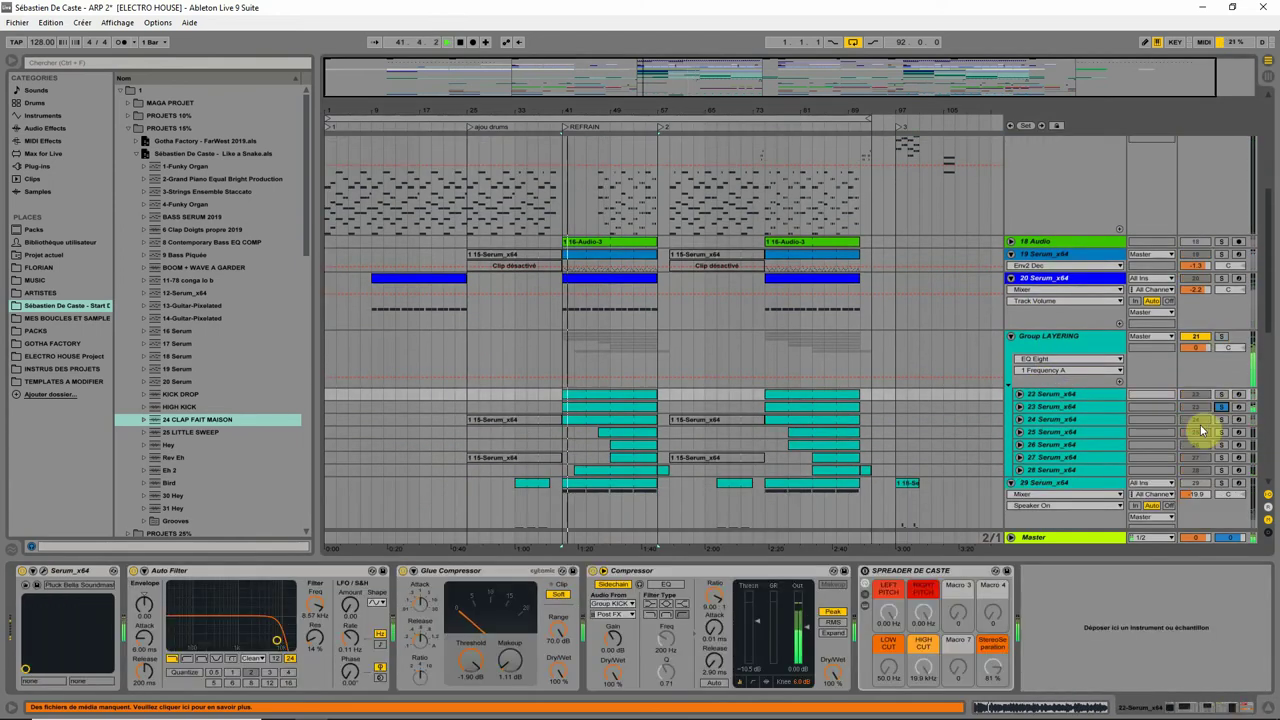
left_click(1221, 419)
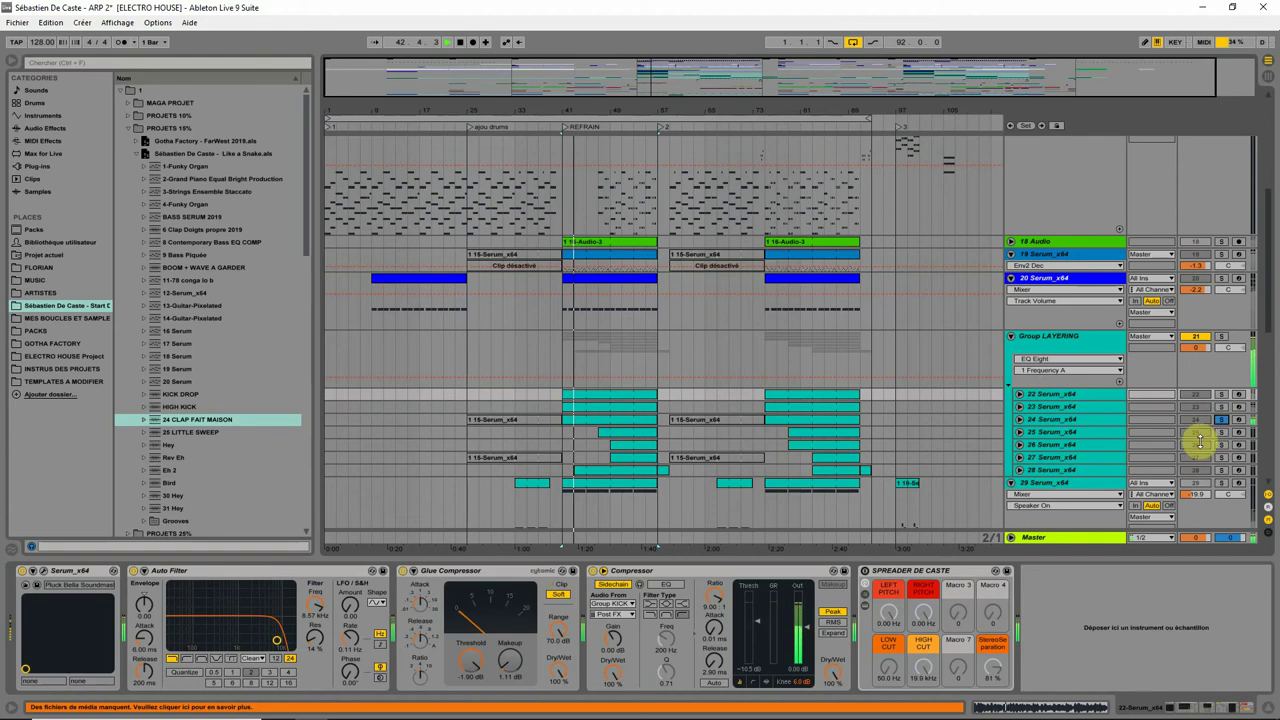
left_click(1221, 394)
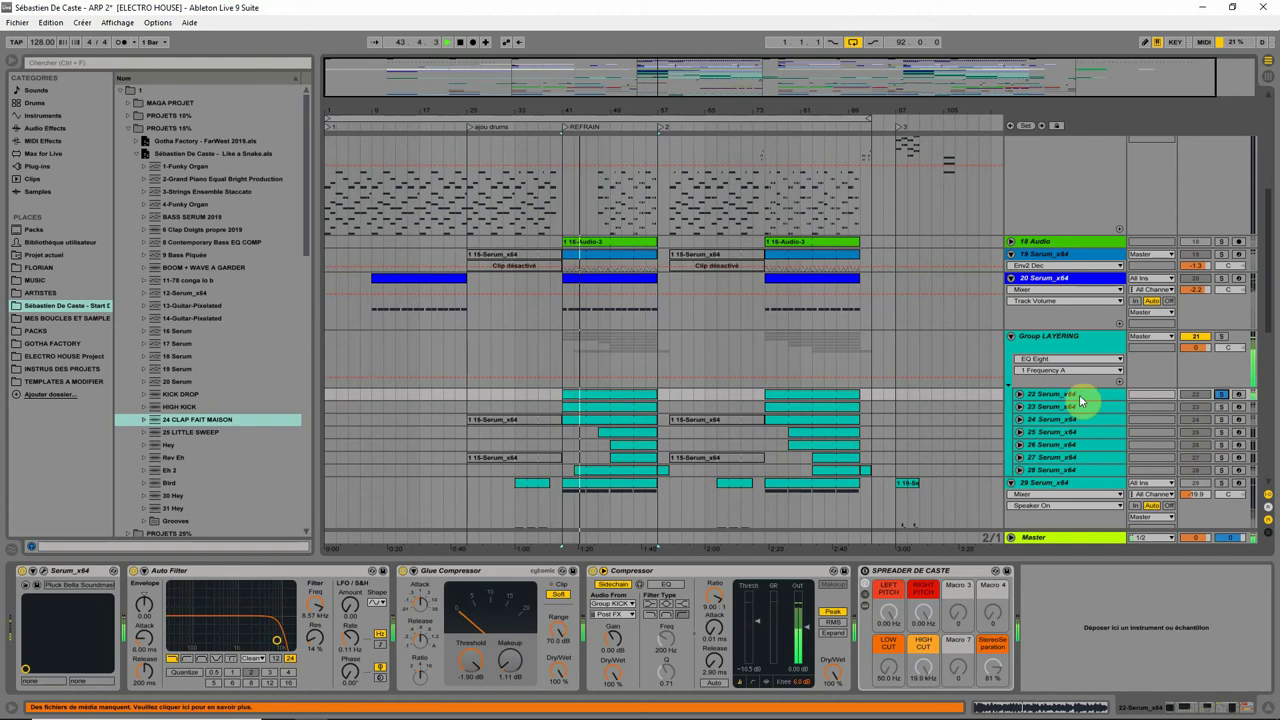
Inspect the reverb size and mix in track 22's Serum effects, then unsolo the track and close the plugin window
left_click(45, 572)
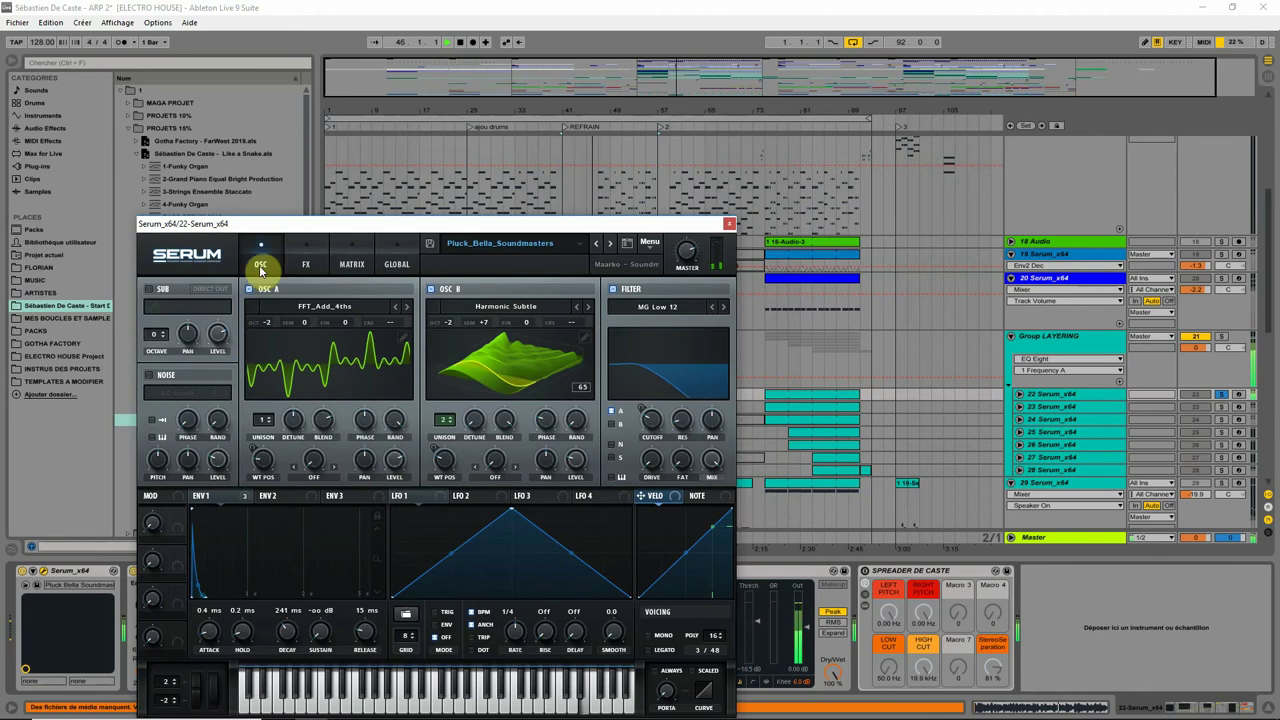
left_click(306, 266)
left_click(189, 433)
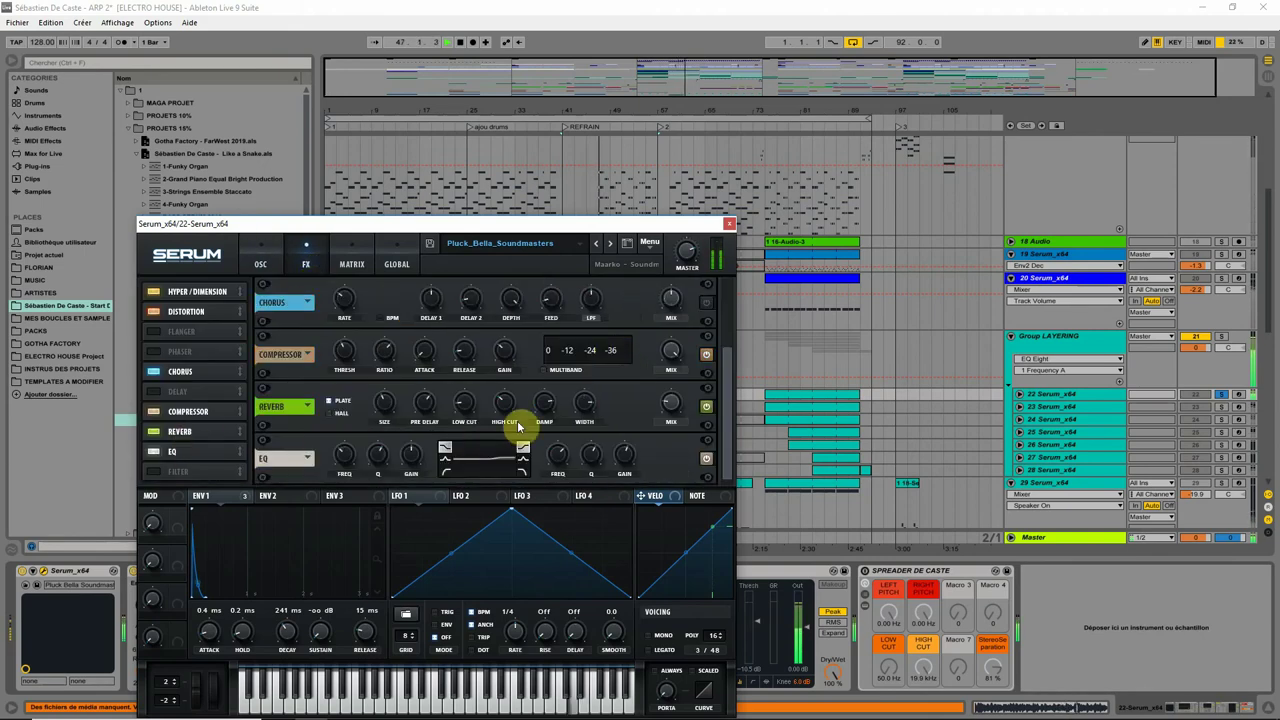
mouse_move(381, 428)
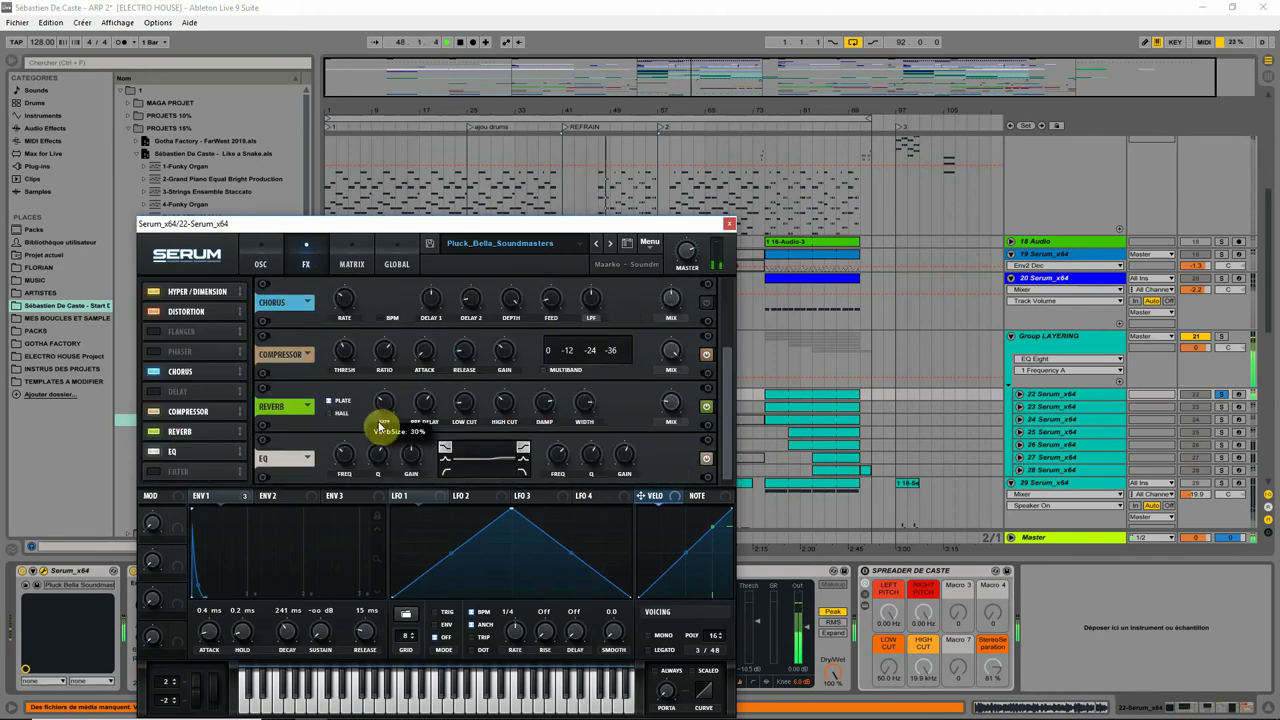
mouse_move(670, 413)
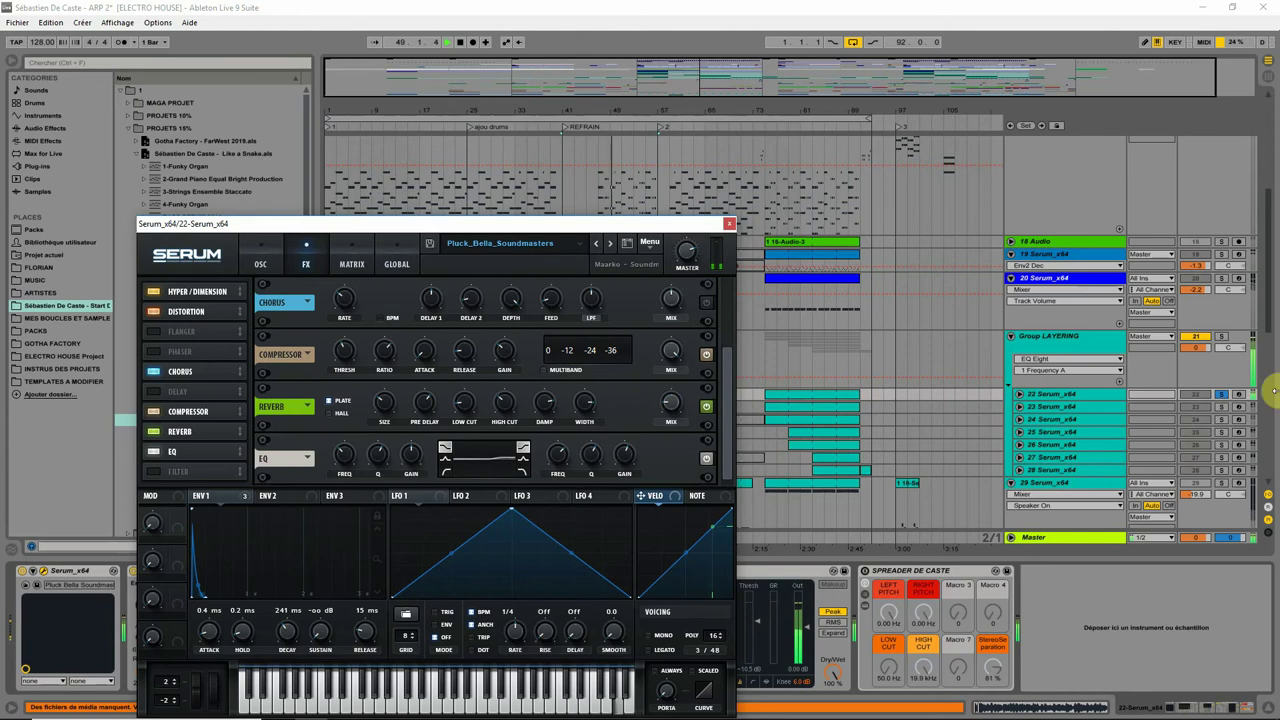
left_click(1221, 394)
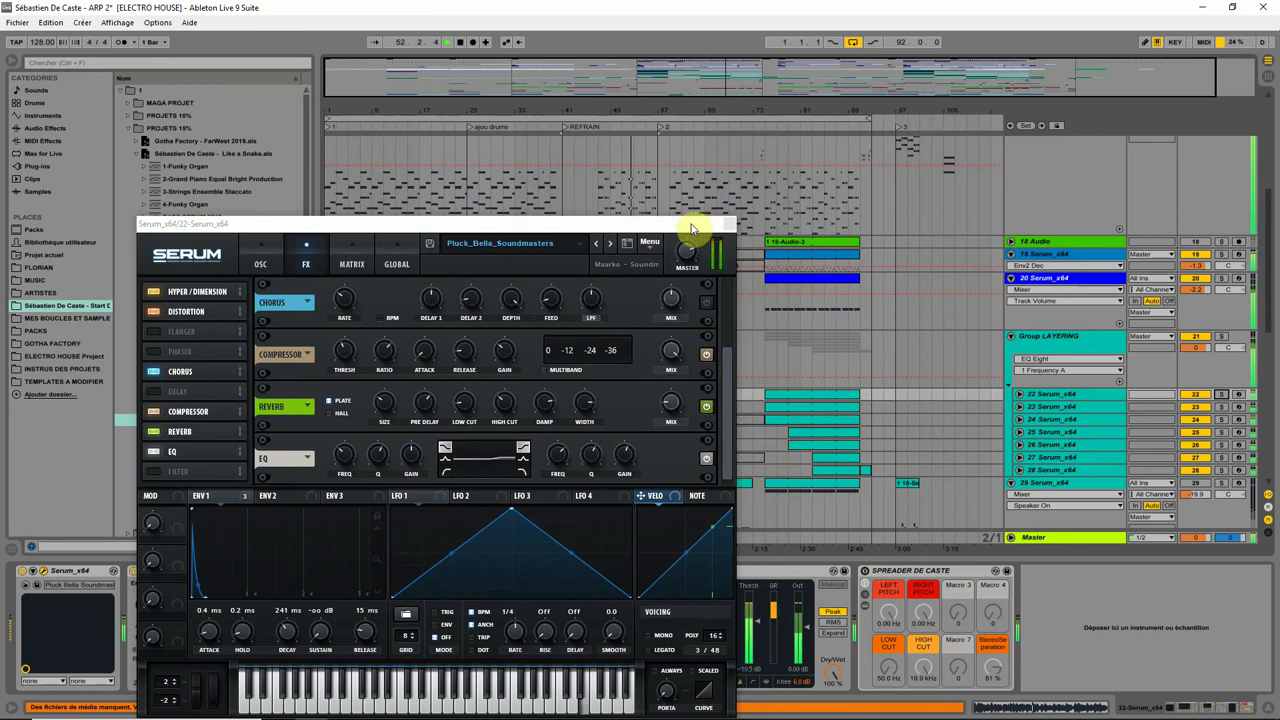
left_click(727, 223)
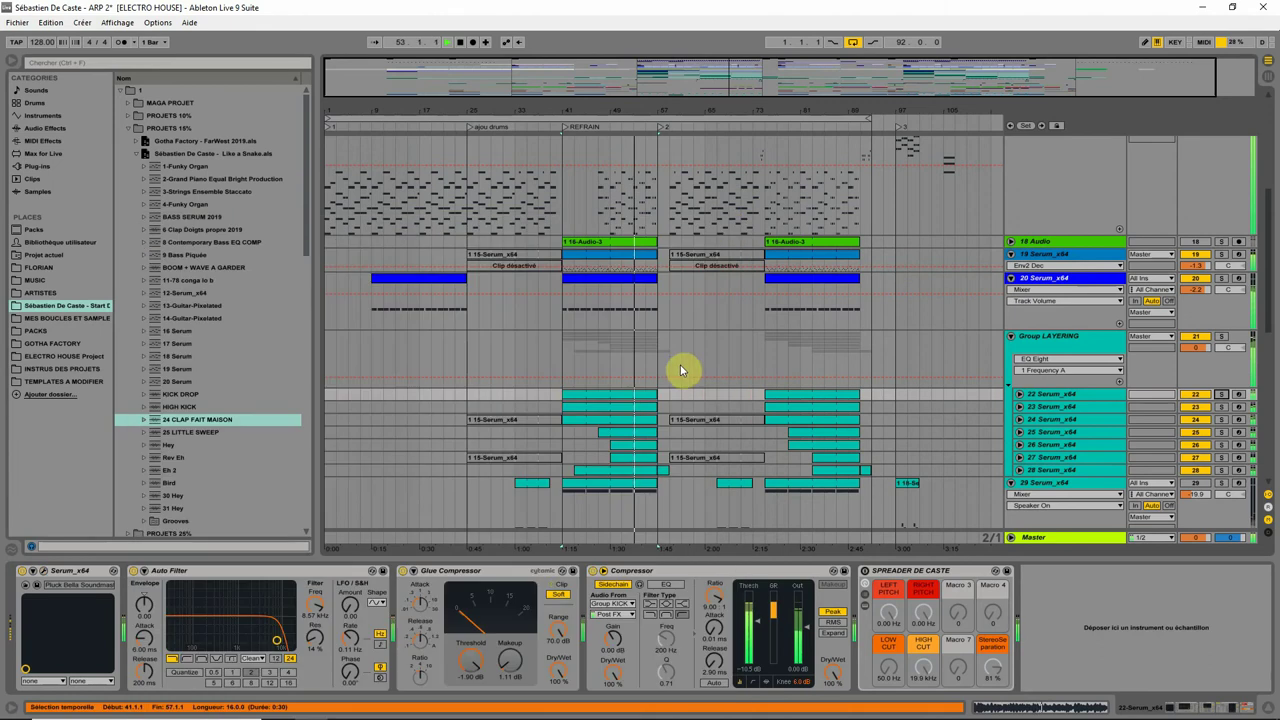
Show the device chain of Group LAYERING and play the arrangement from bar 39 into the refrain
left_click(565, 255)
left_click(1077, 349)
scroll(679, 398, "down", 2)
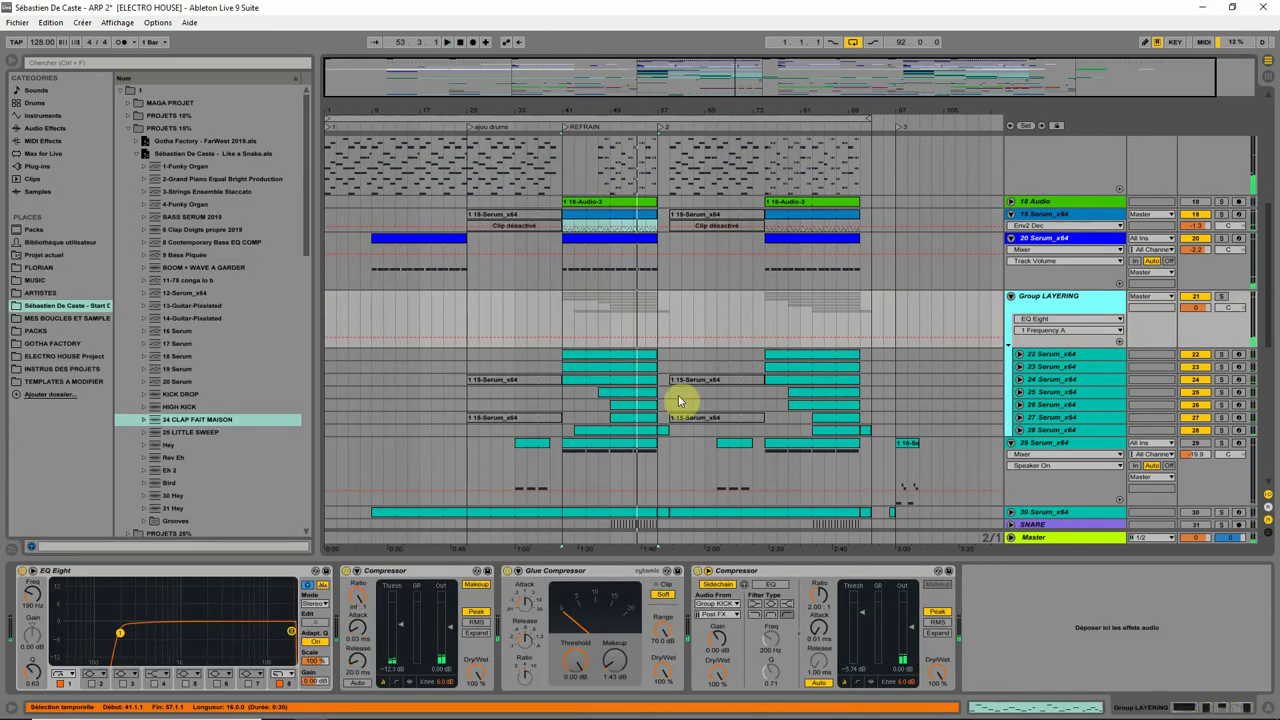
scroll(678, 400, "down", 1)
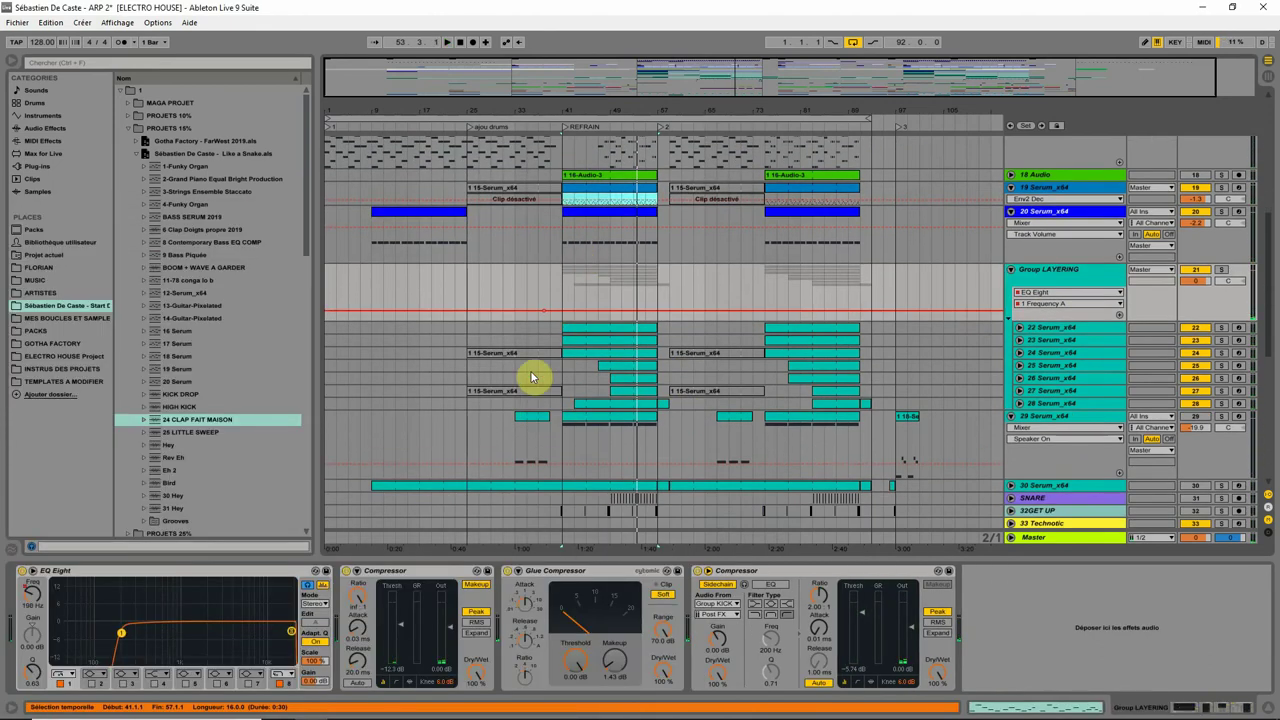
left_click(556, 327)
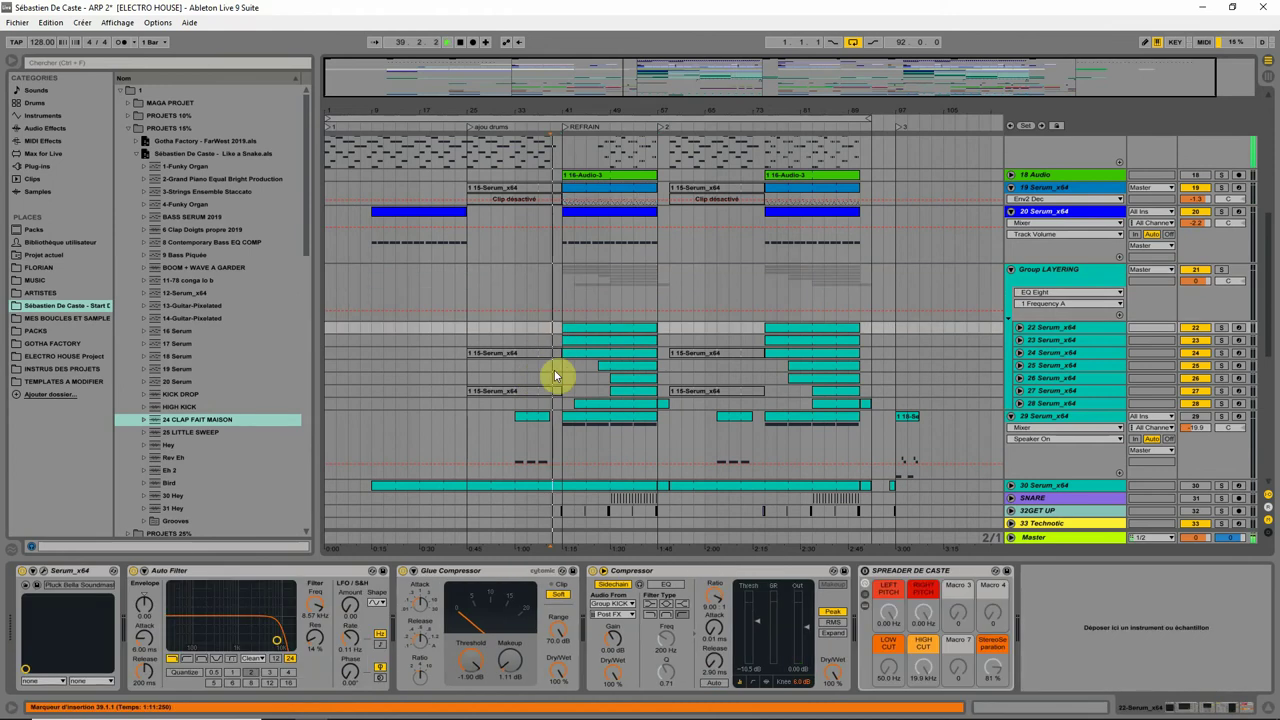
left_click(574, 354)
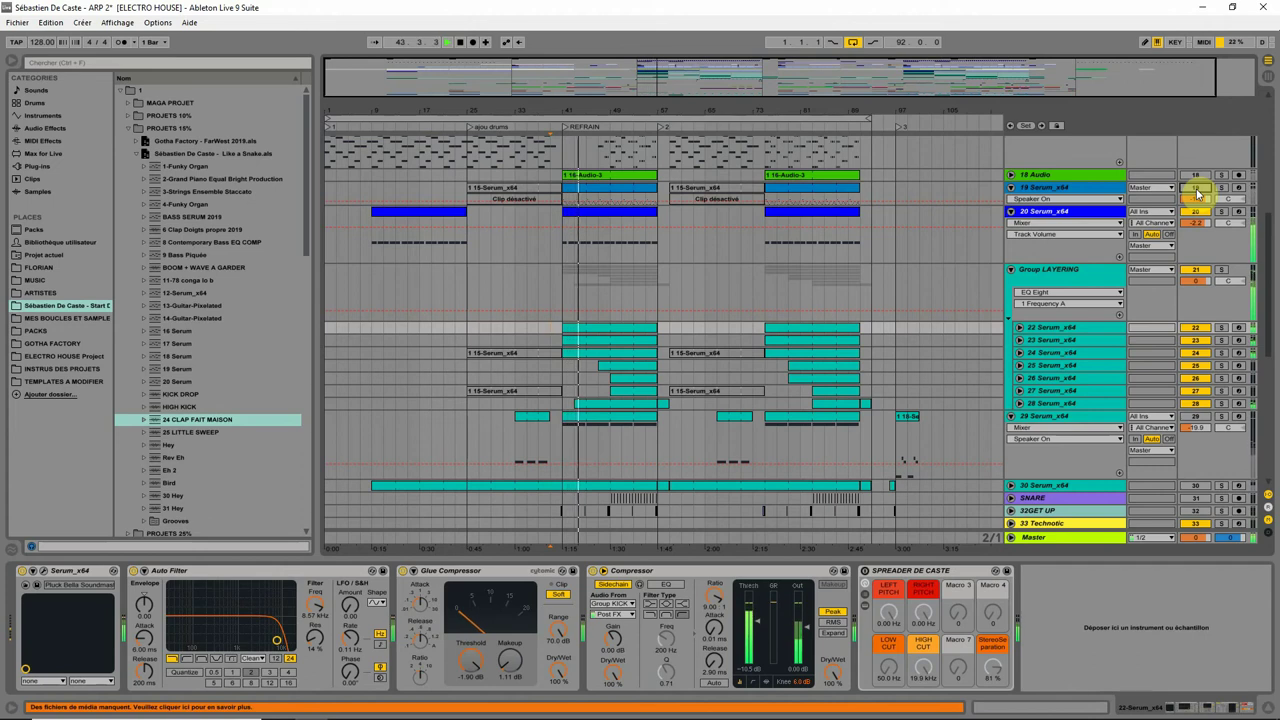
Unfold track 28 and trim the start of its first refrain clip to 49.1.1
left_click(587, 404)
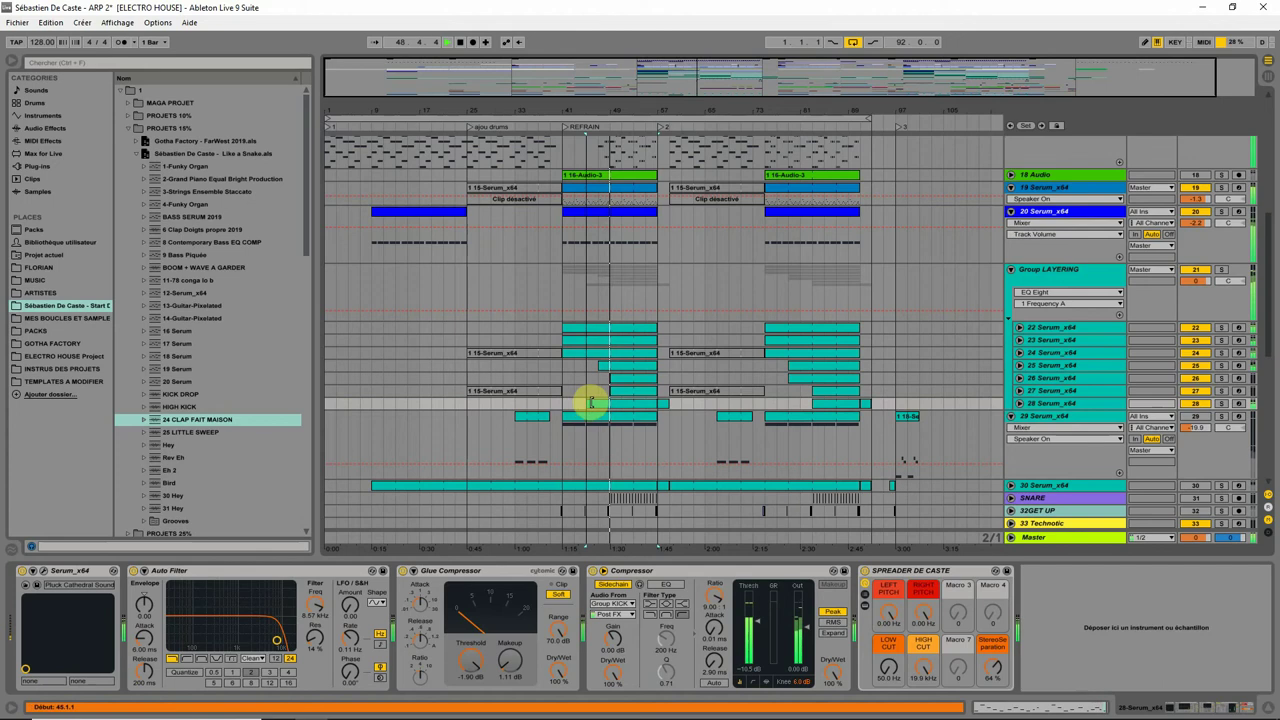
left_click_drag(588, 403, 619, 411)
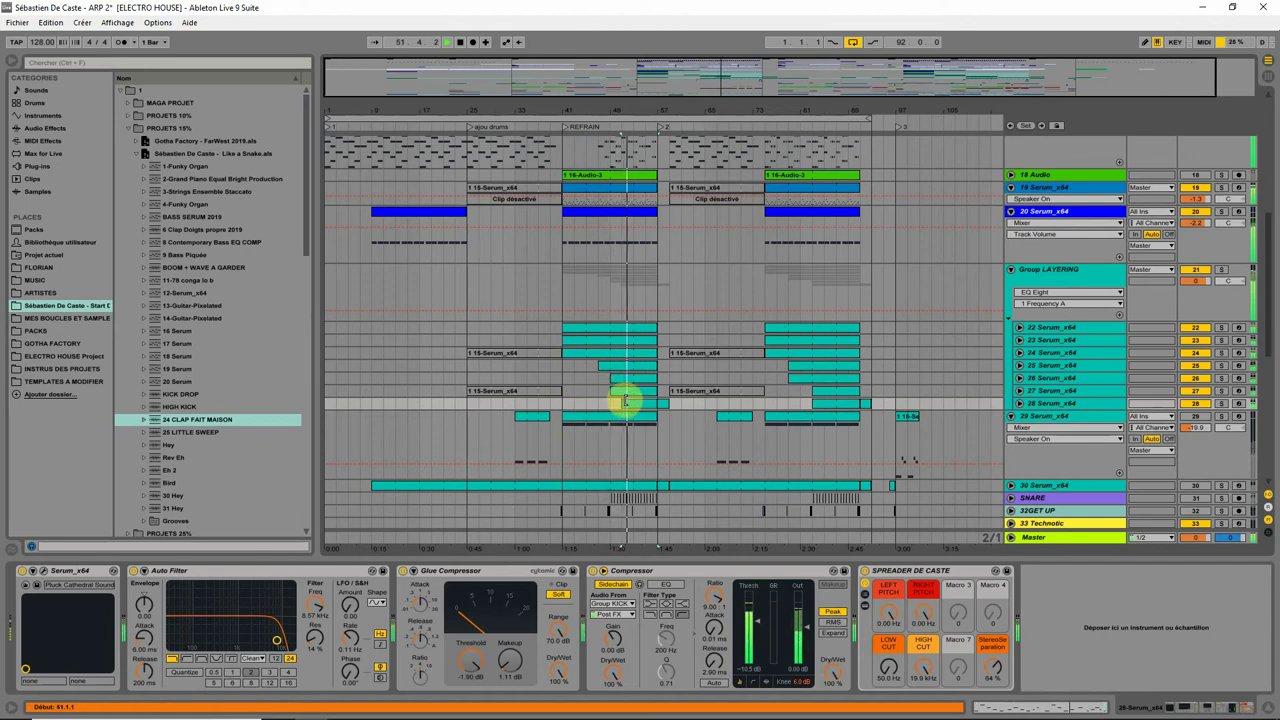
left_click(1019, 403)
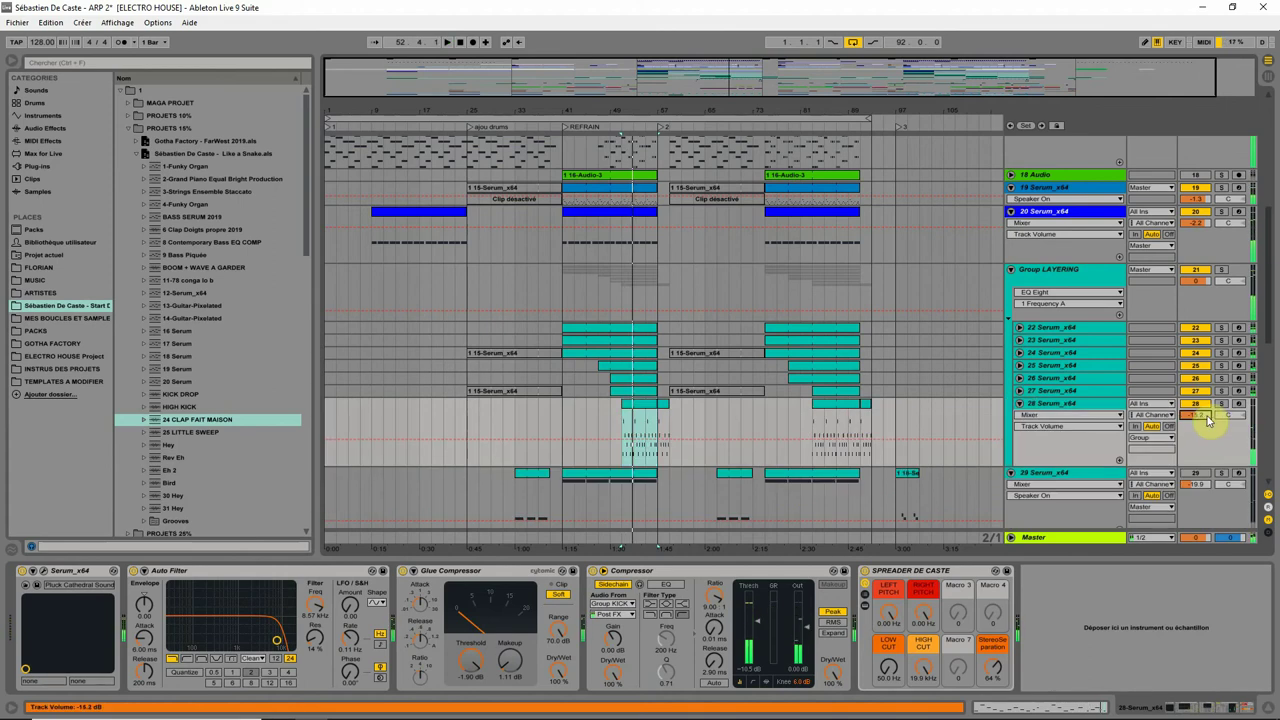
left_click(612, 411)
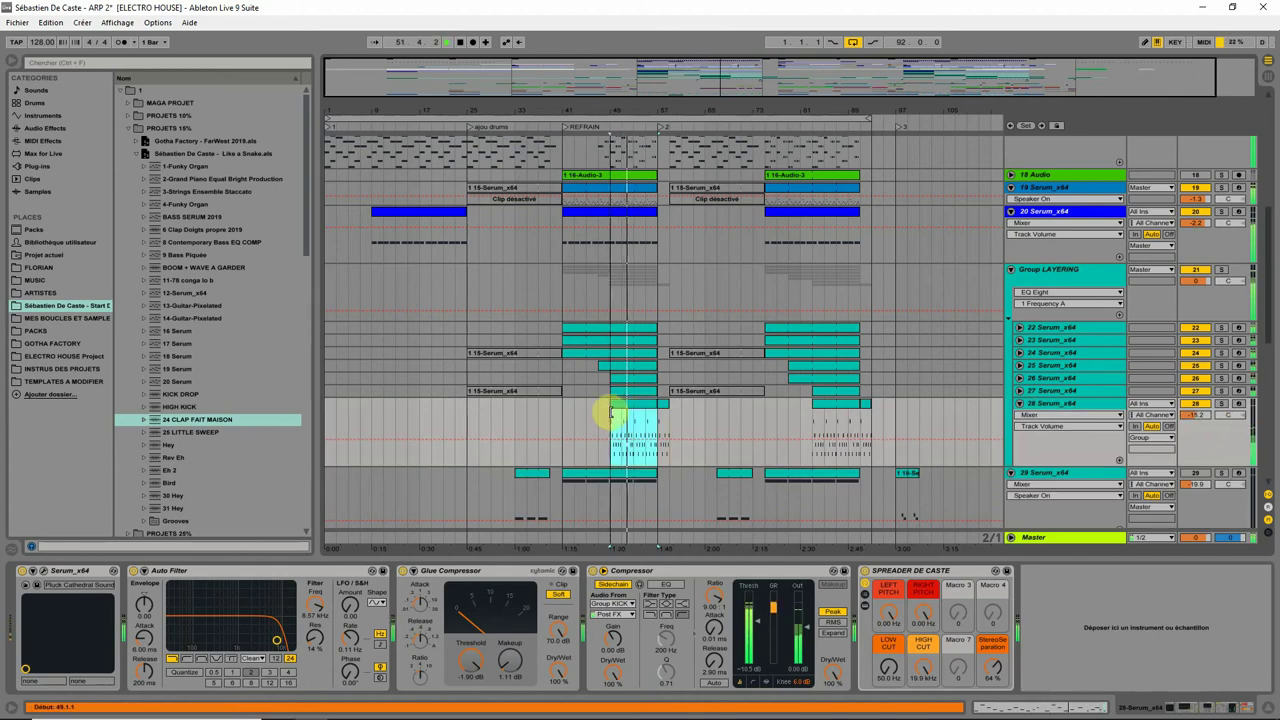
left_click(618, 413)
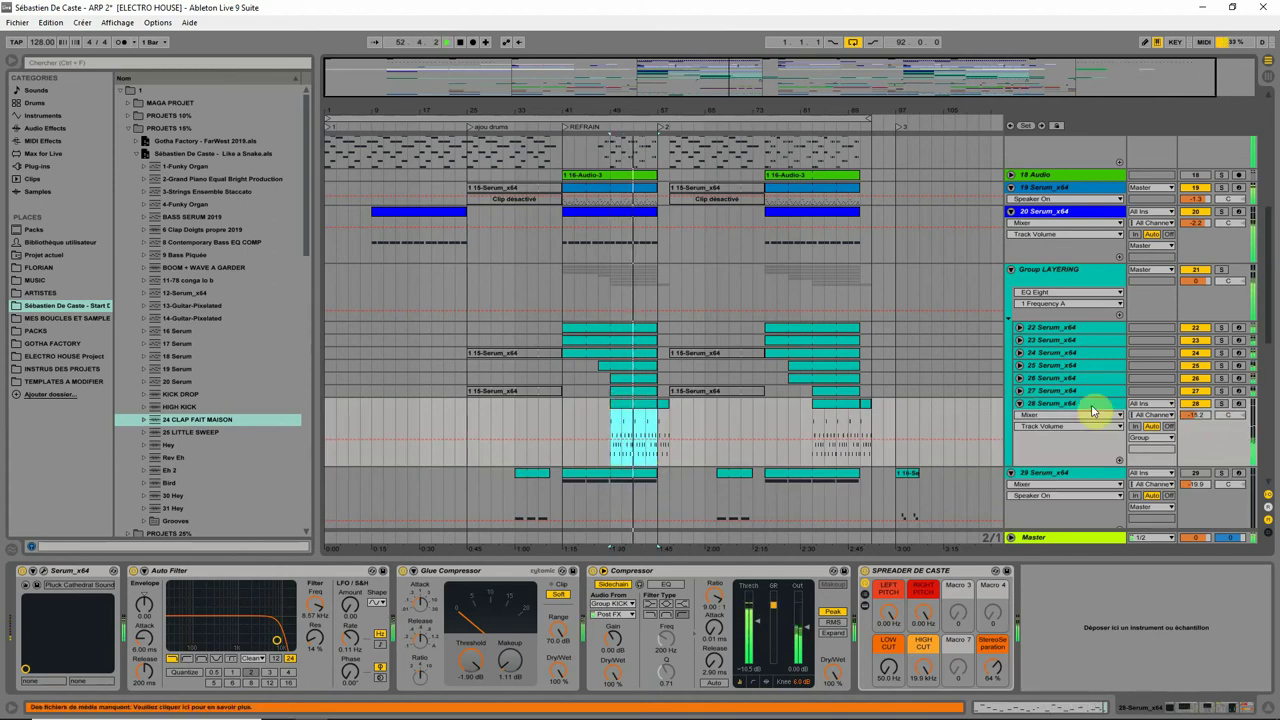
Solo track 28 and open its Serum effects to inspect the reverb settings
left_click(1221, 403)
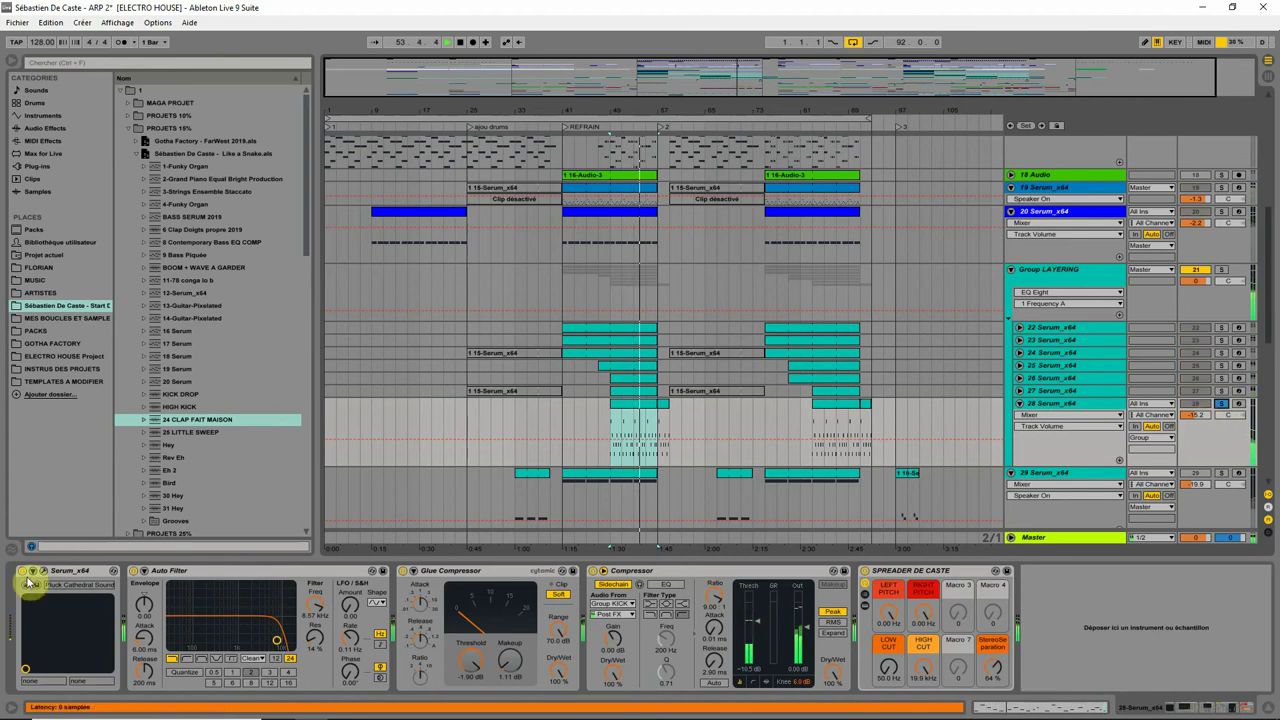
key("ctrl+alt+p")
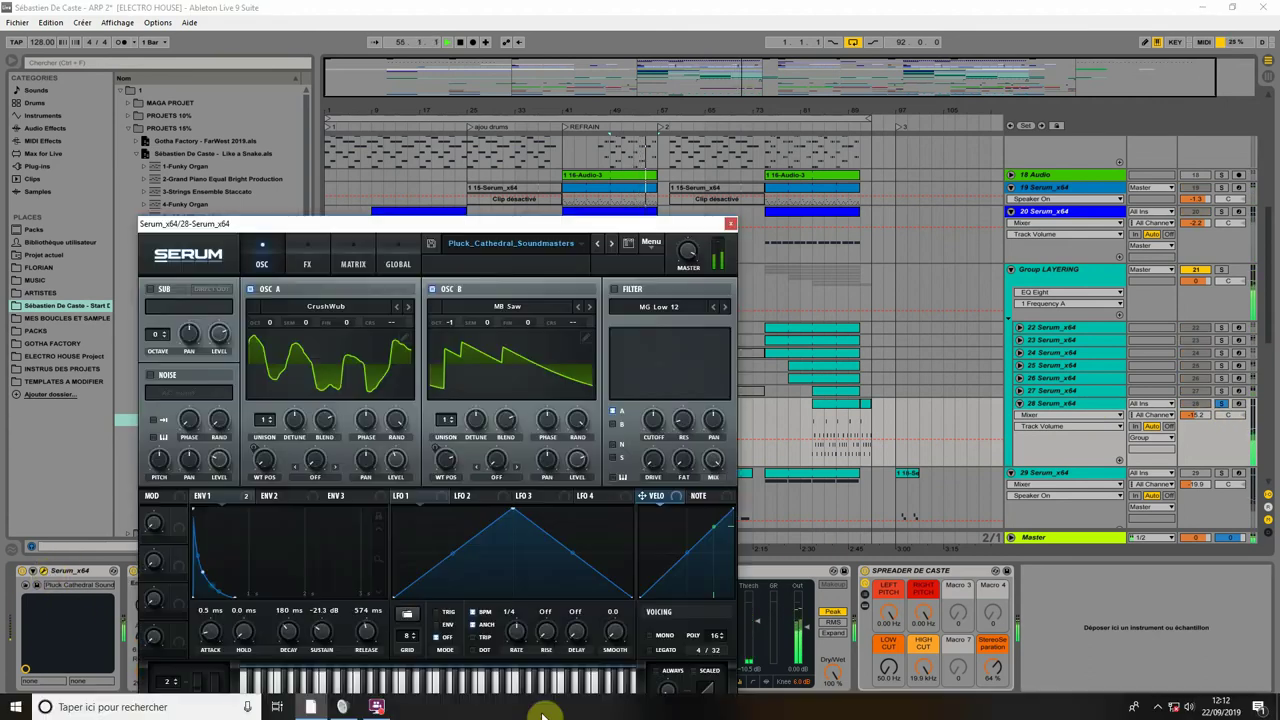
left_click_drag(428, 217, 435, 155)
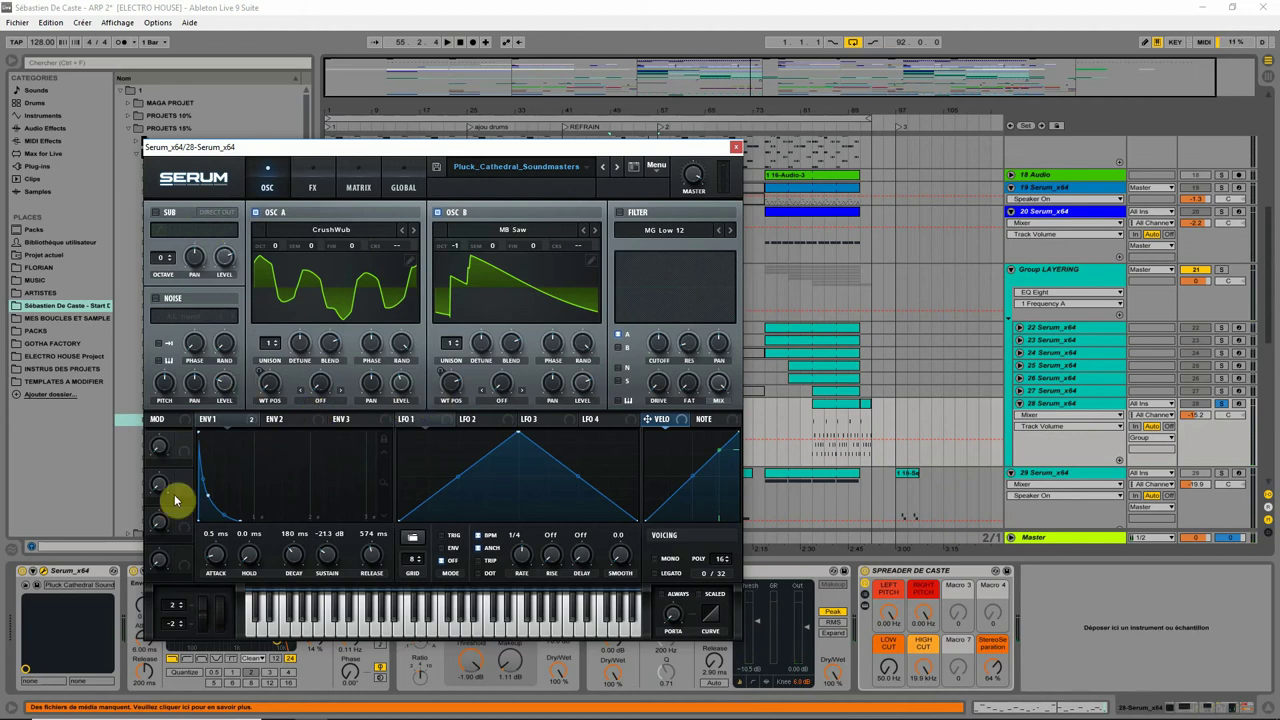
left_click(313, 189)
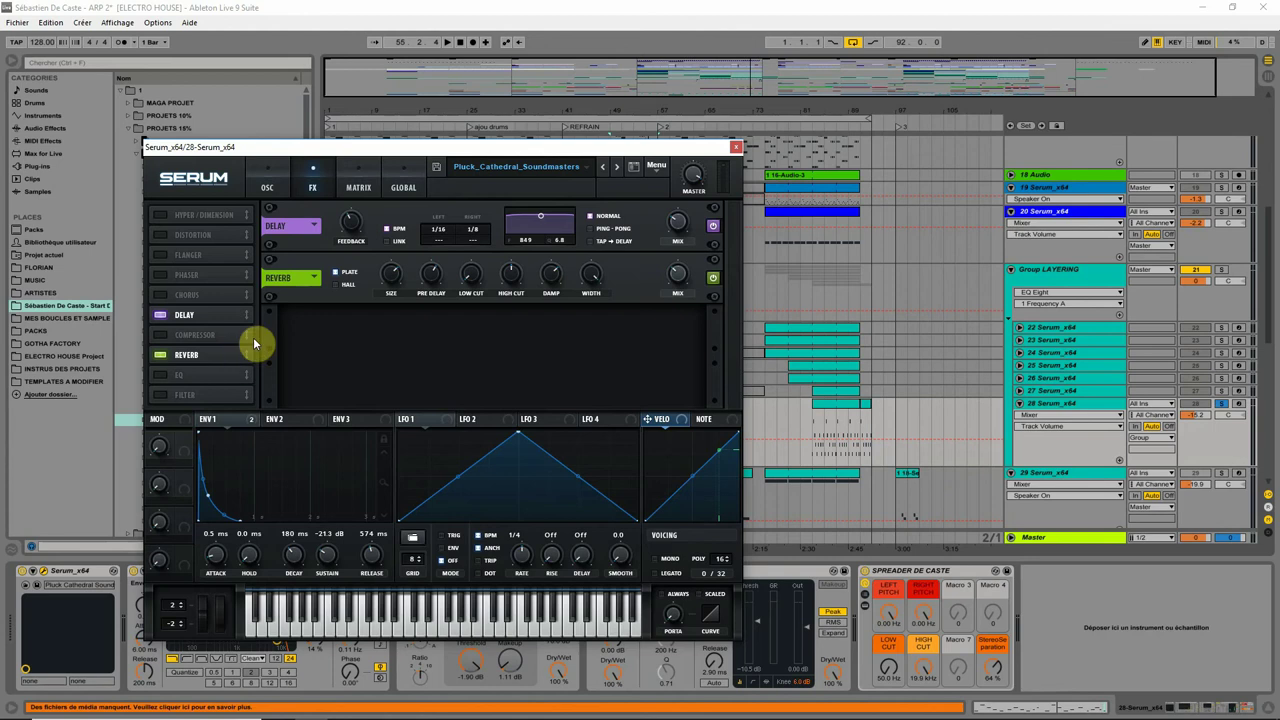
left_click(393, 284)
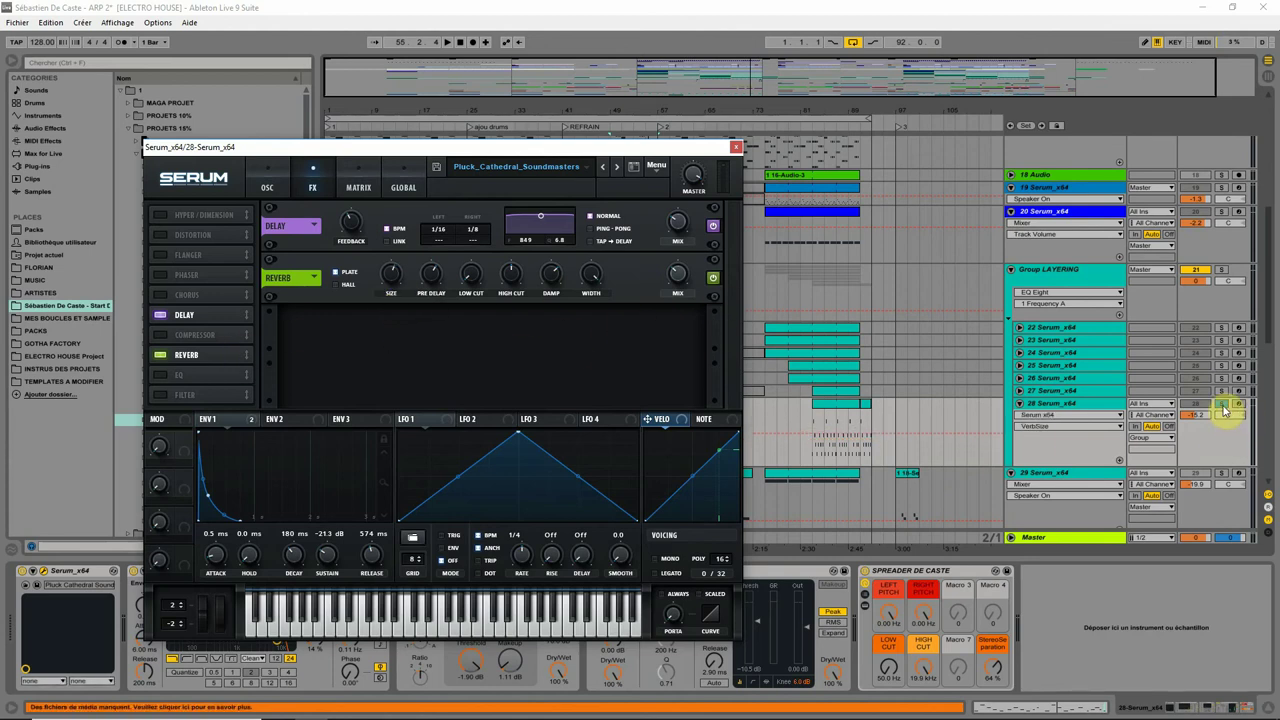
Play track 28 soloed and in the full mix while checking its reverb size and mix, then close Serum
key("space")
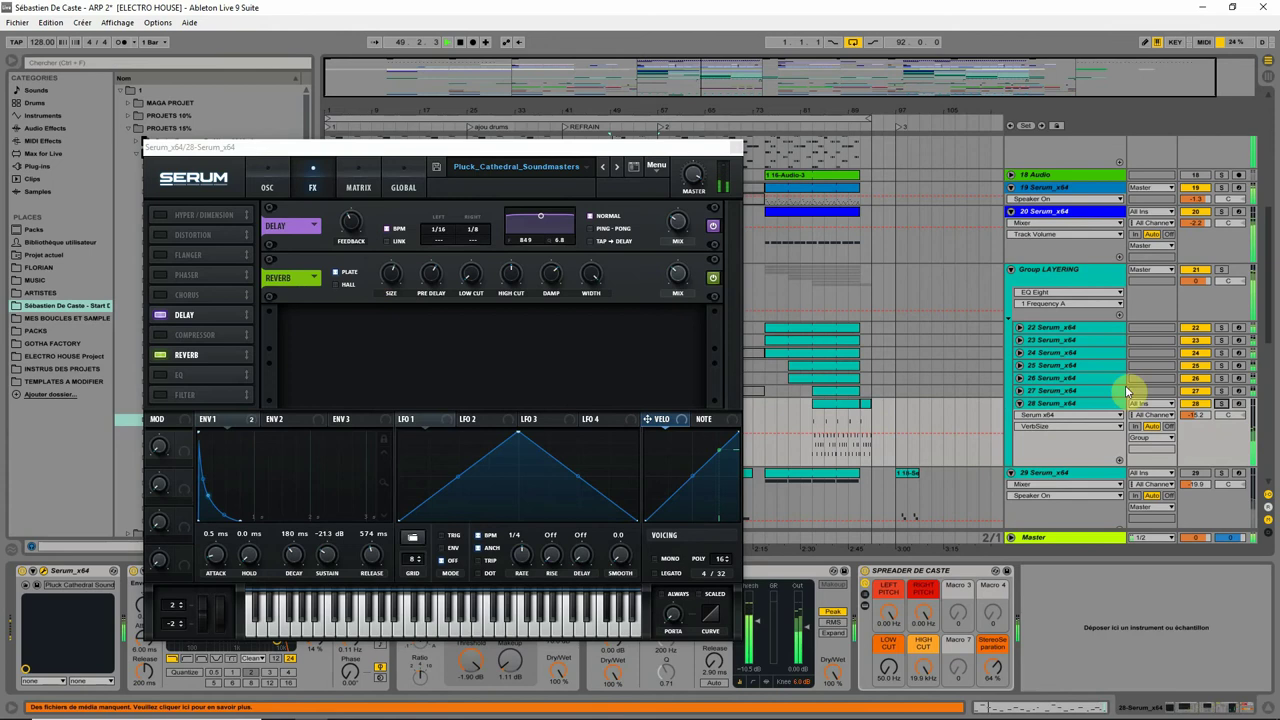
left_click(1220, 403)
left_click_drag(386, 277, 379, 322)
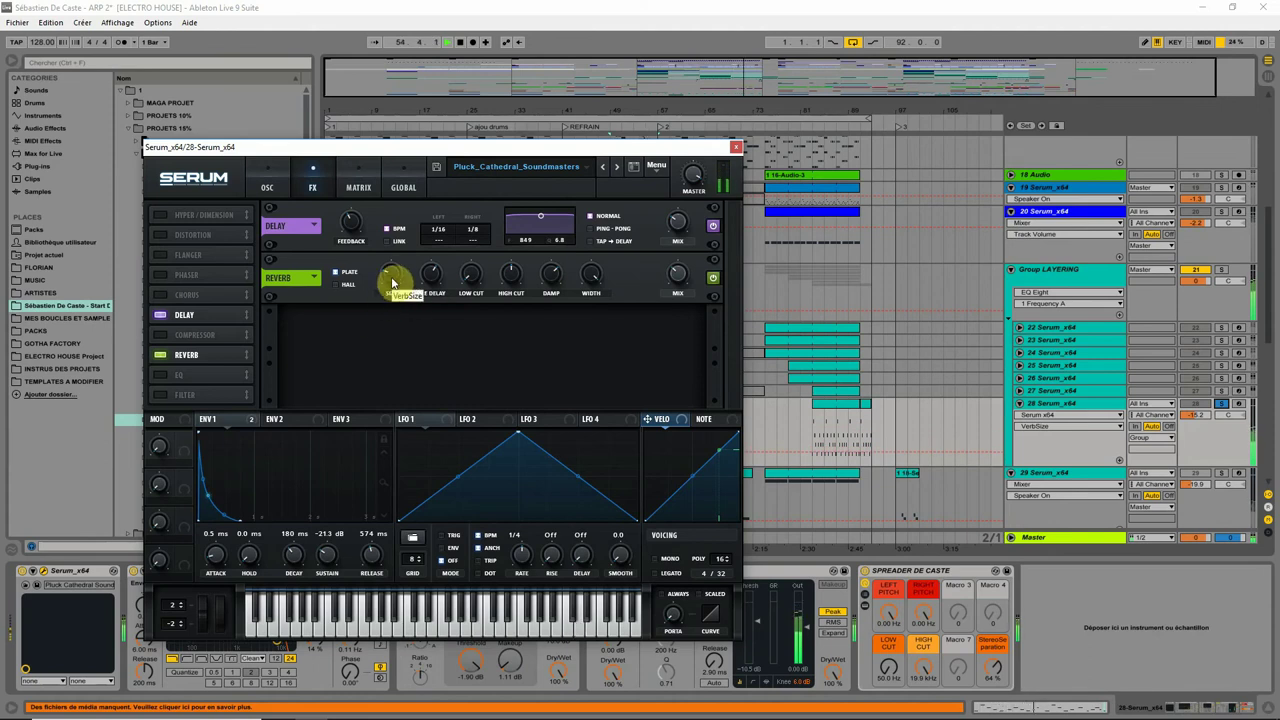
left_click(677, 281)
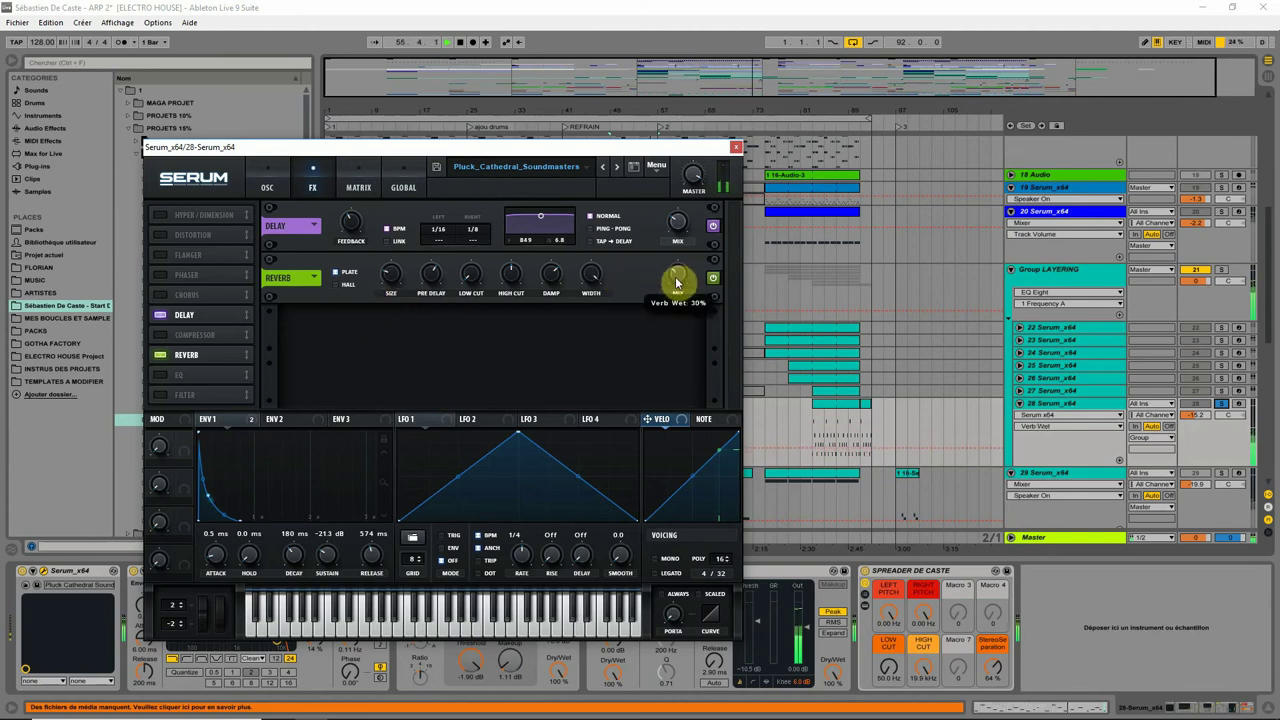
left_click(1247, 421)
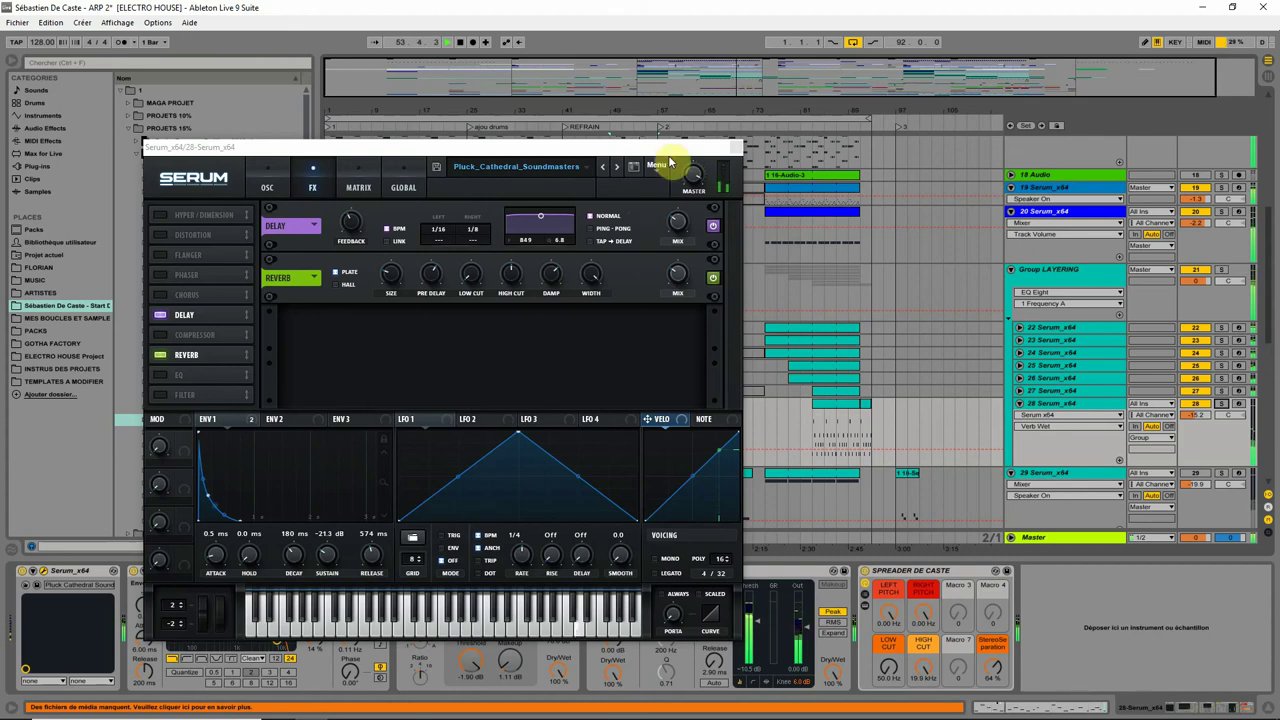
left_click_drag(668, 152, 657, 256)
left_click(731, 252)
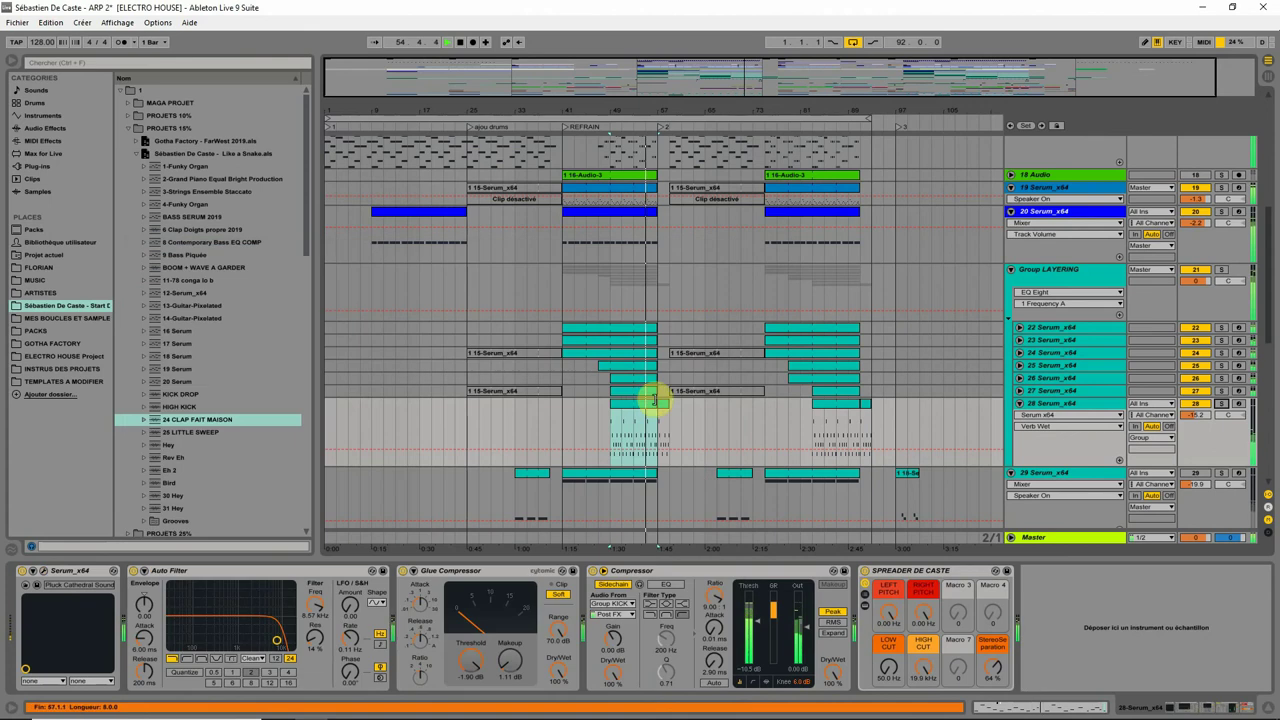
Fold tracks 28 and 29 in the arrangement and stop playback
left_click(1020, 404)
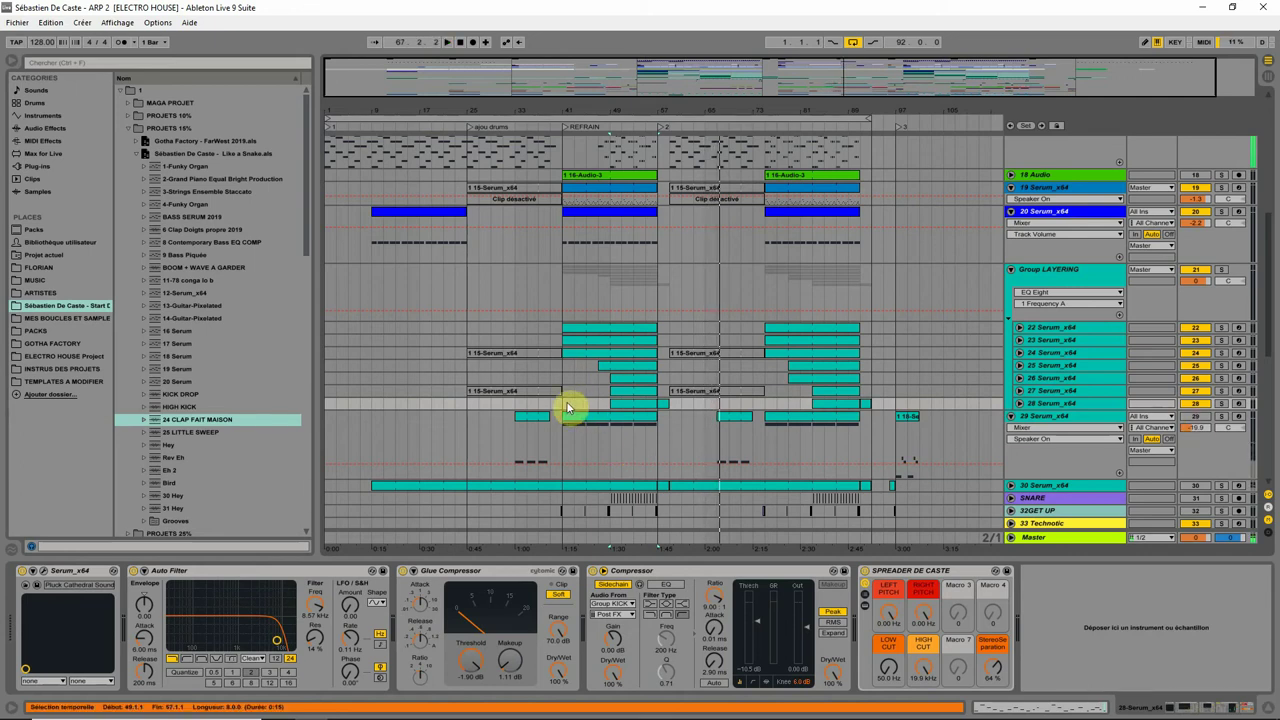
key("space")
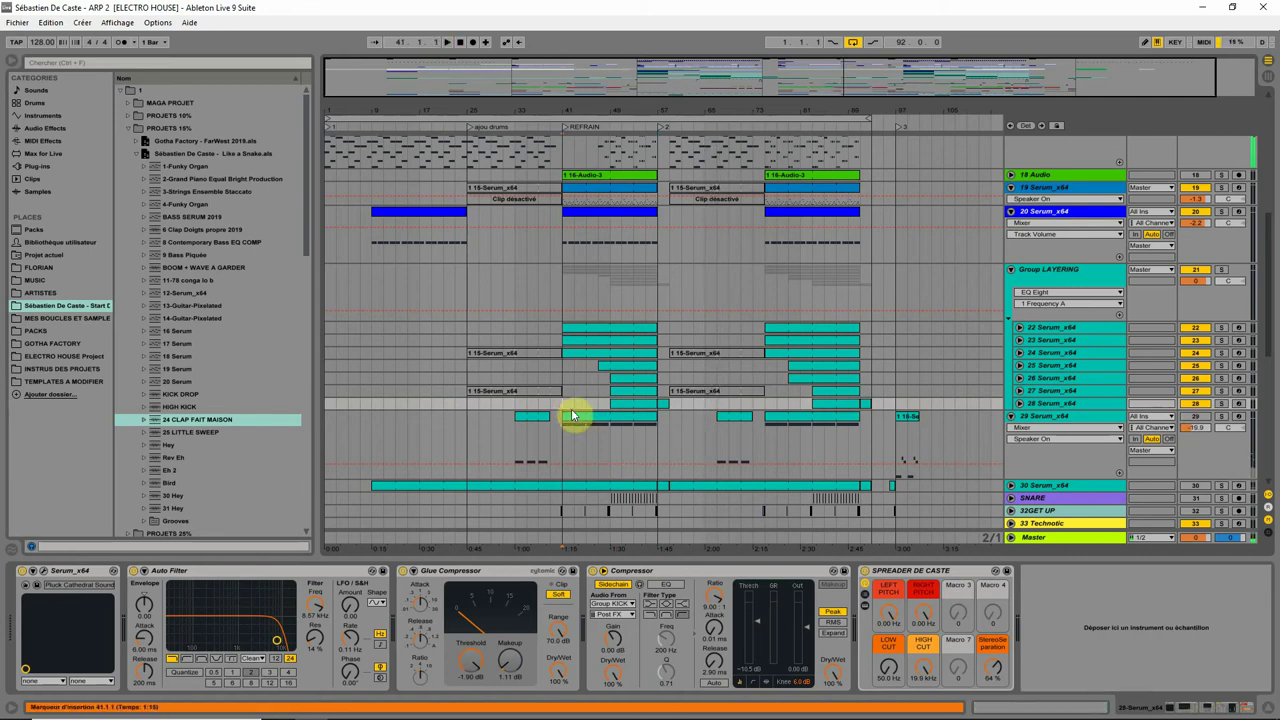
left_click(1011, 417)
Select the first refrain clip on track 22, from 41.1.1 to 57.1.1
left_click(621, 432)
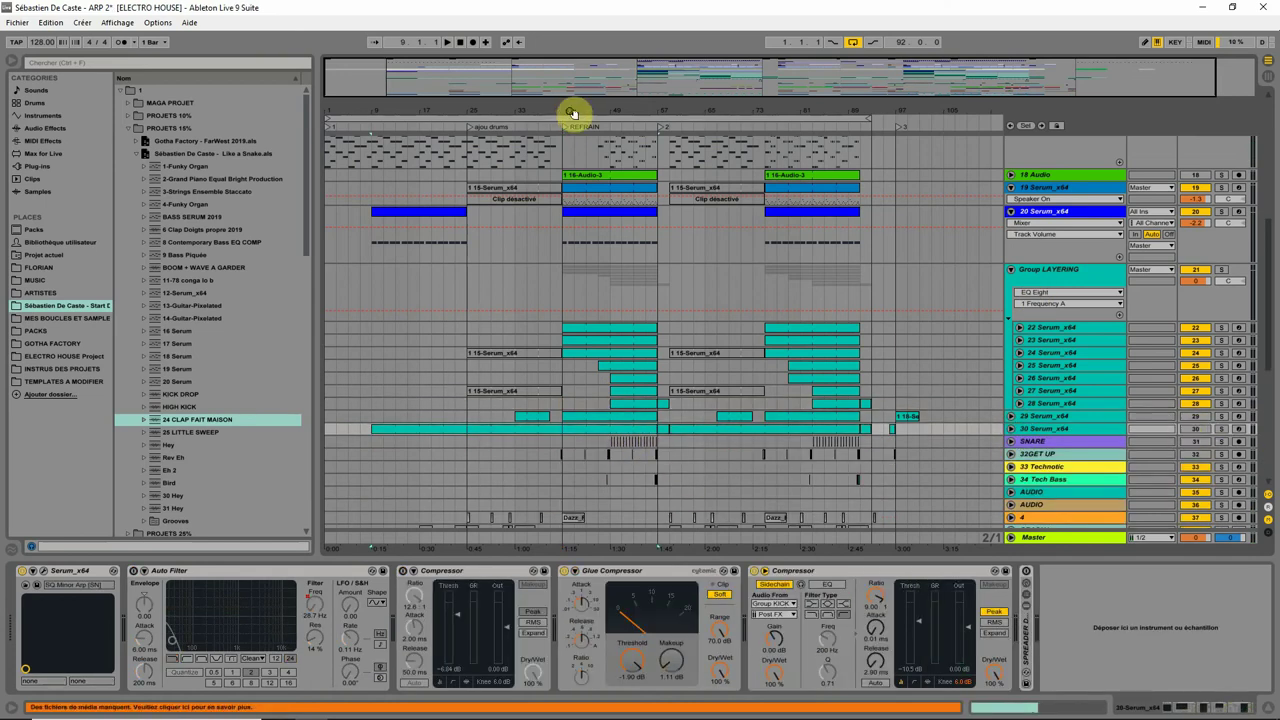
left_click_drag(571, 112, 600, 326)
left_click(601, 328)
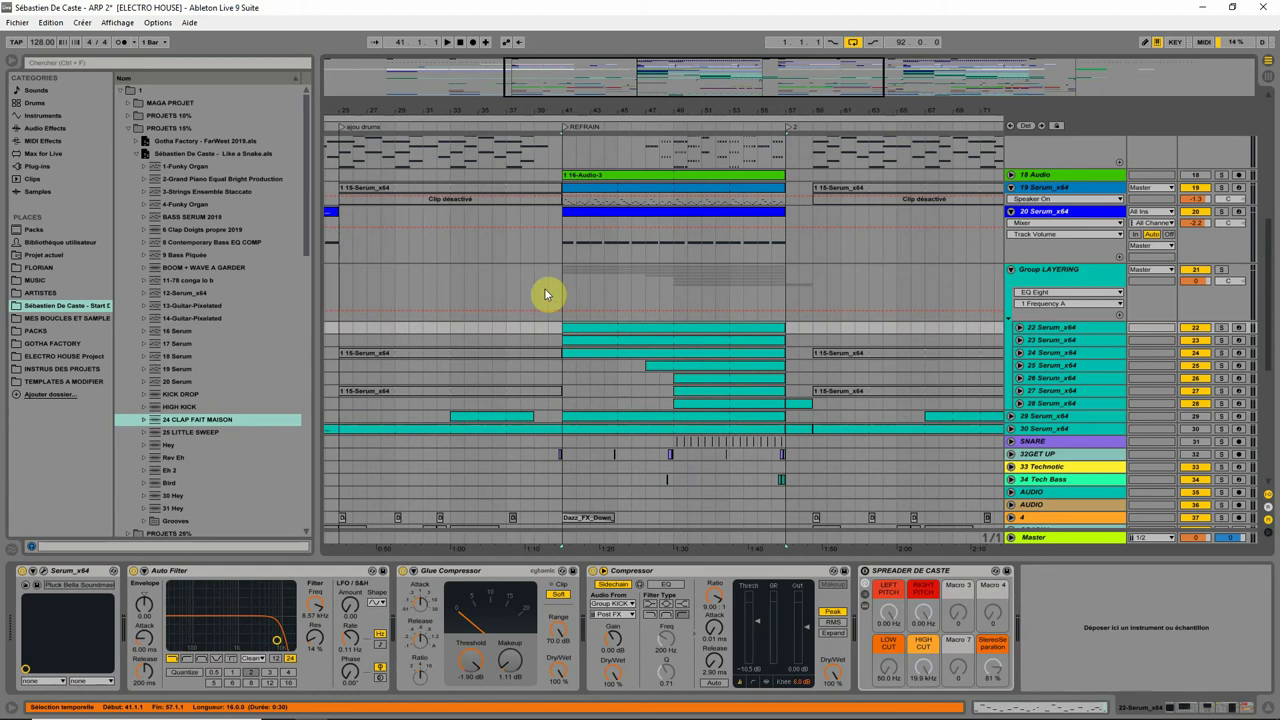
Play the passage leading into the refrain and select track 20's refrain clip
left_click(600, 156)
left_click(513, 305)
key("space")
left_click(579, 211)
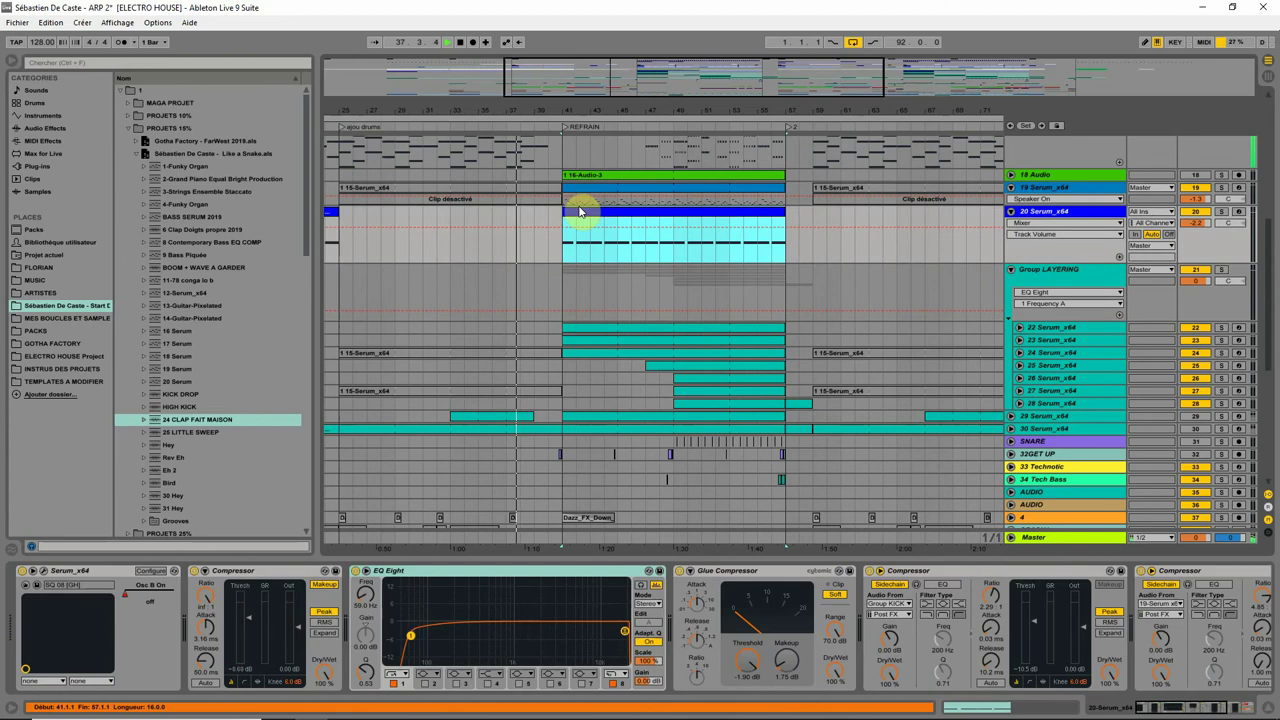
key("space")
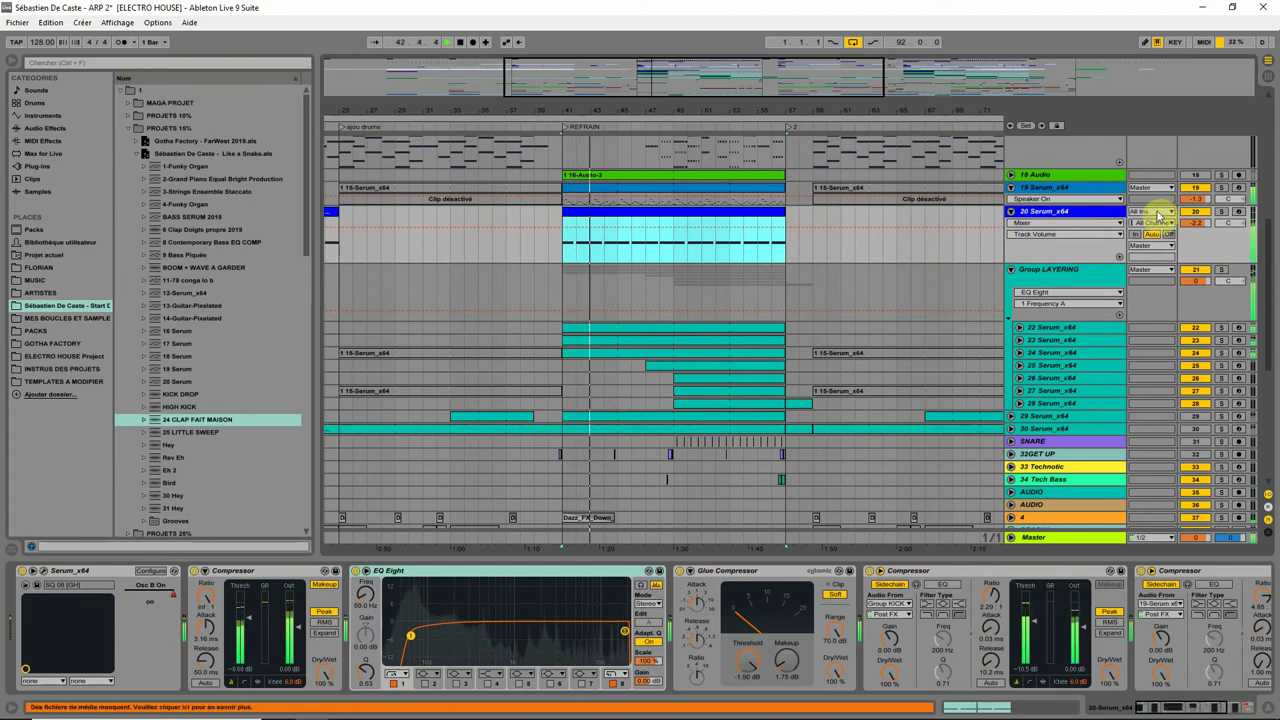
Mute tracks 19 and 20 in turn to compare them by ear, and set track 20's volume to -2.6 dB
left_click(1203, 189)
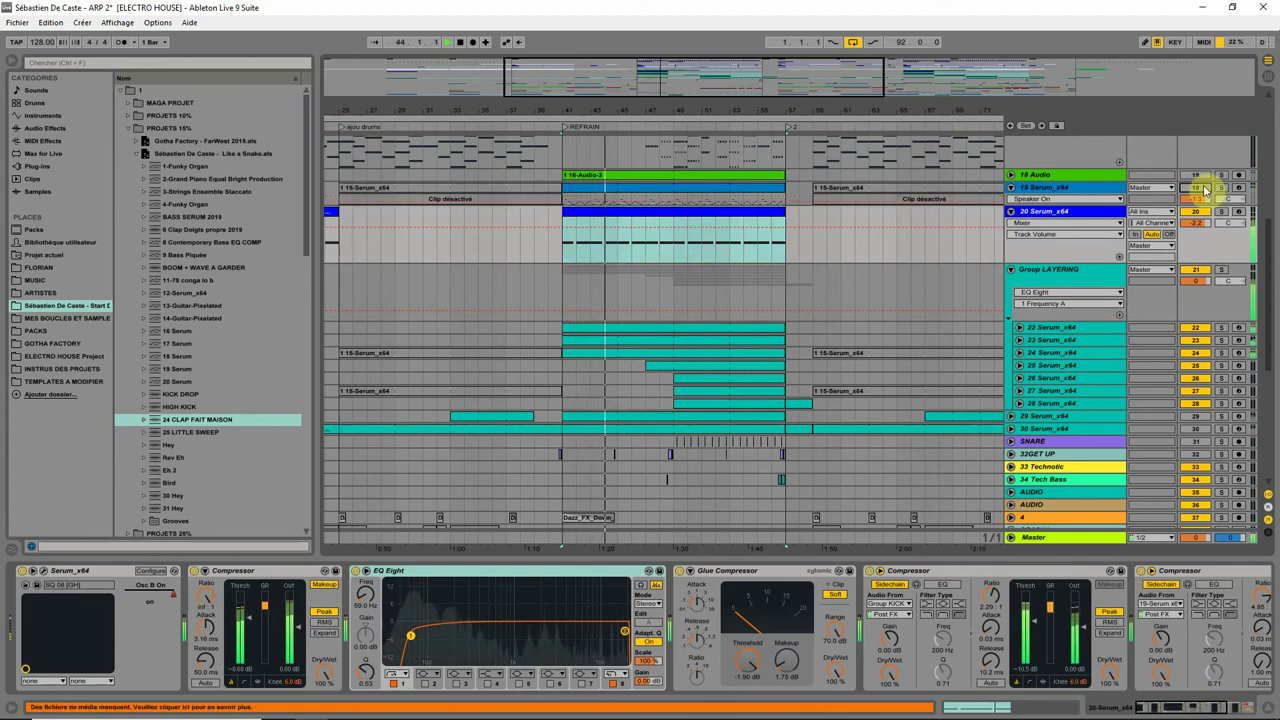
left_click(1196, 188)
left_click(1196, 212)
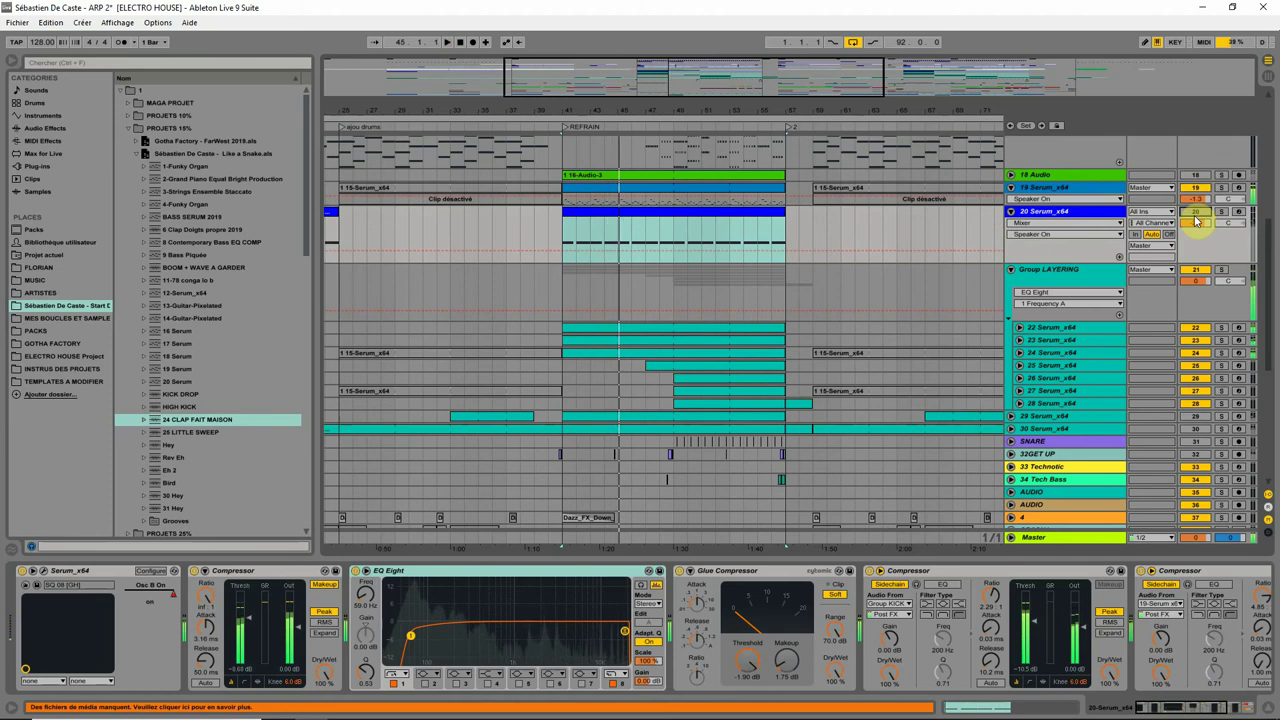
left_click(1196, 212)
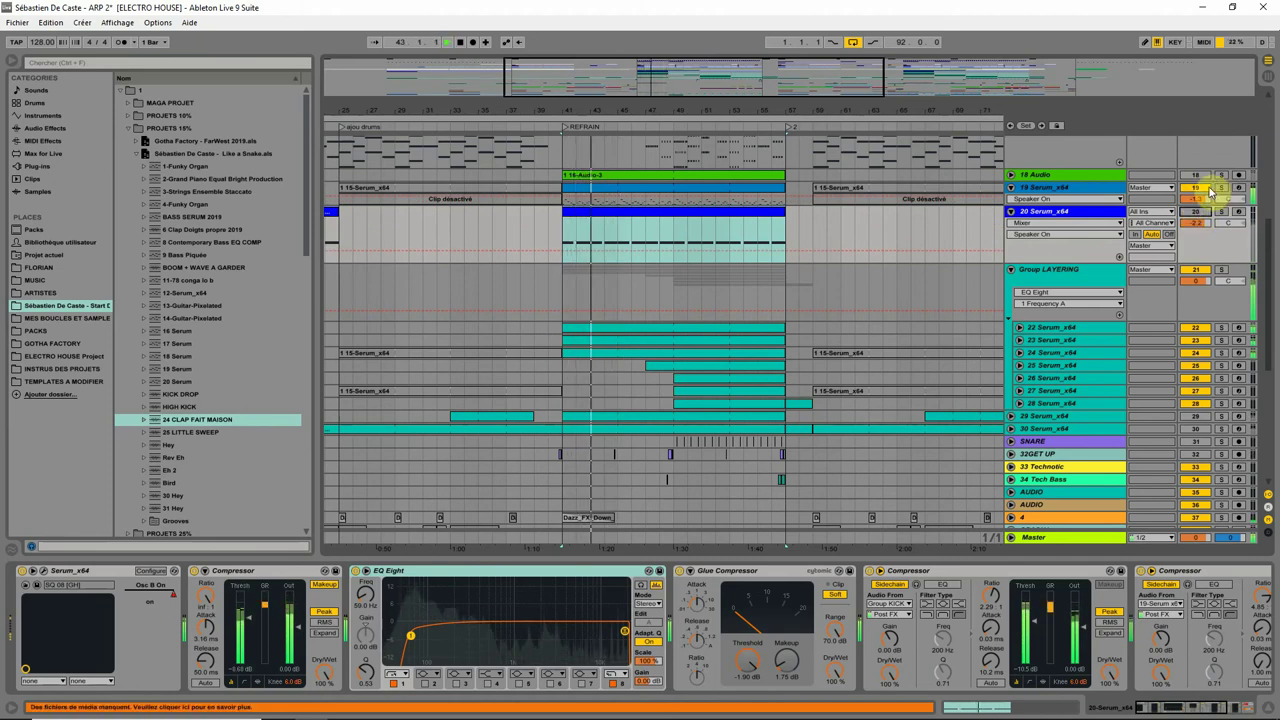
left_click(1221, 189)
left_click(1221, 189)
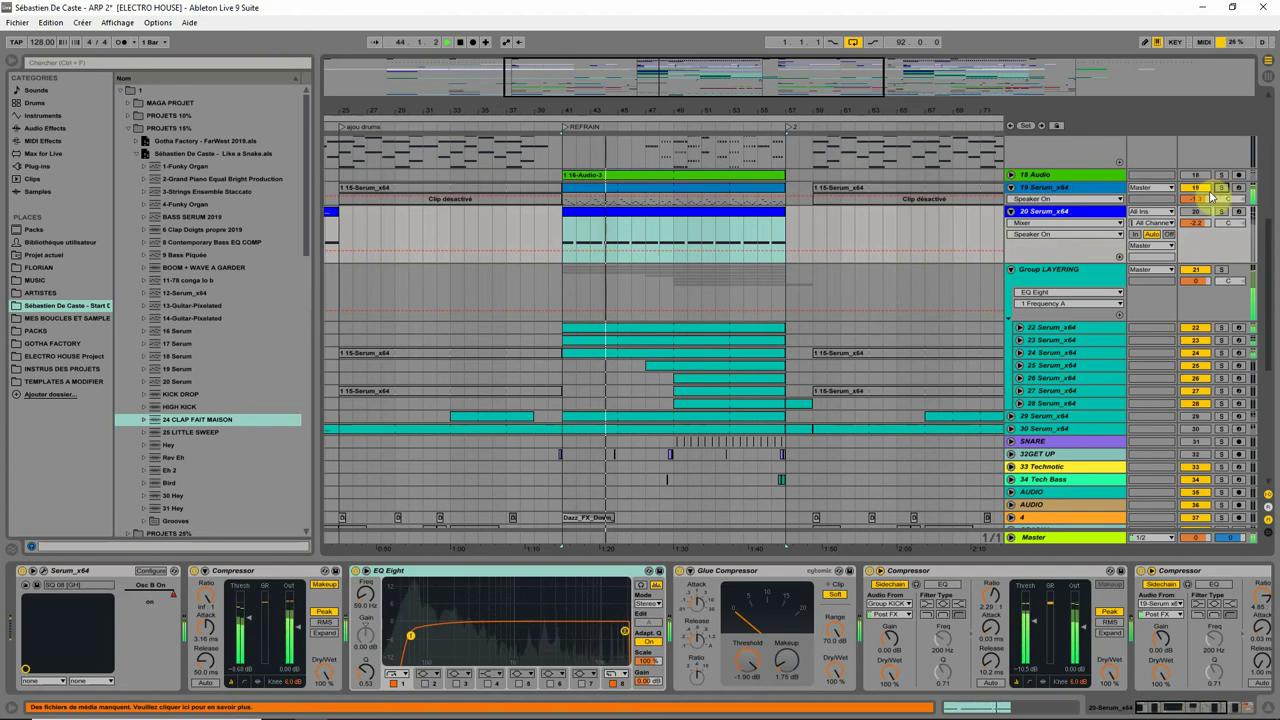
left_click(1197, 212)
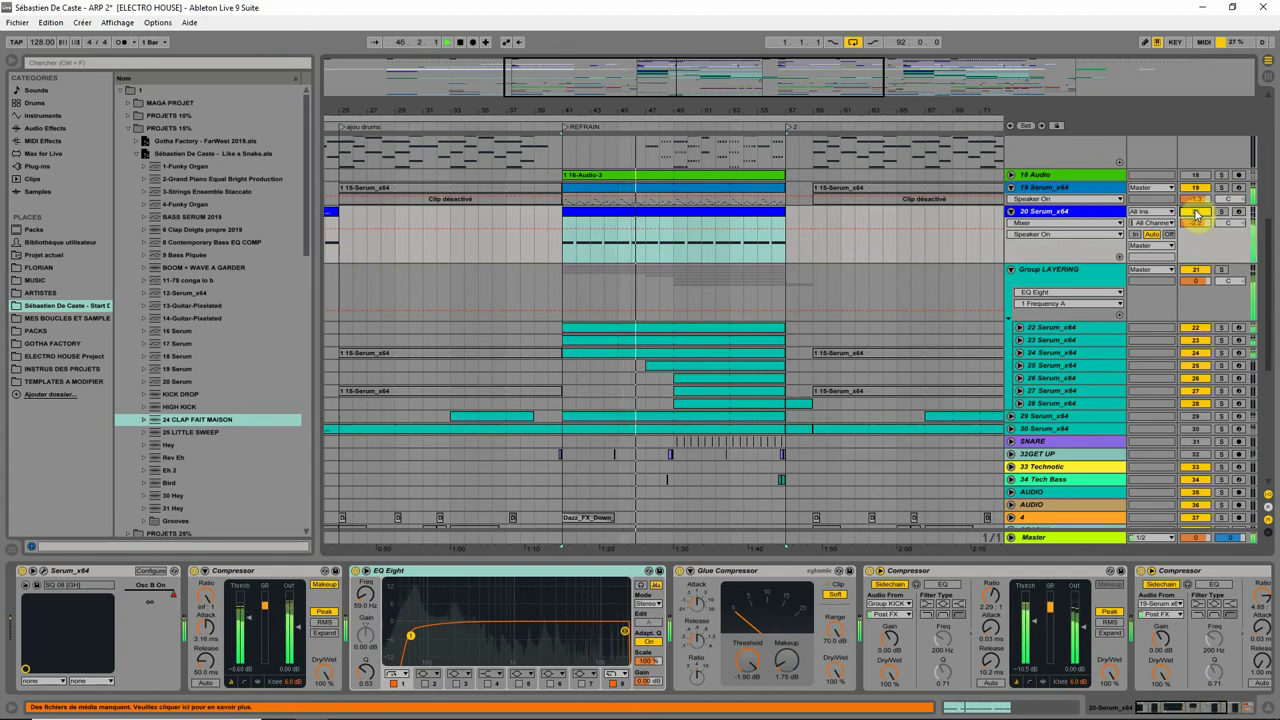
left_click_drag(1196, 221, 1198, 228)
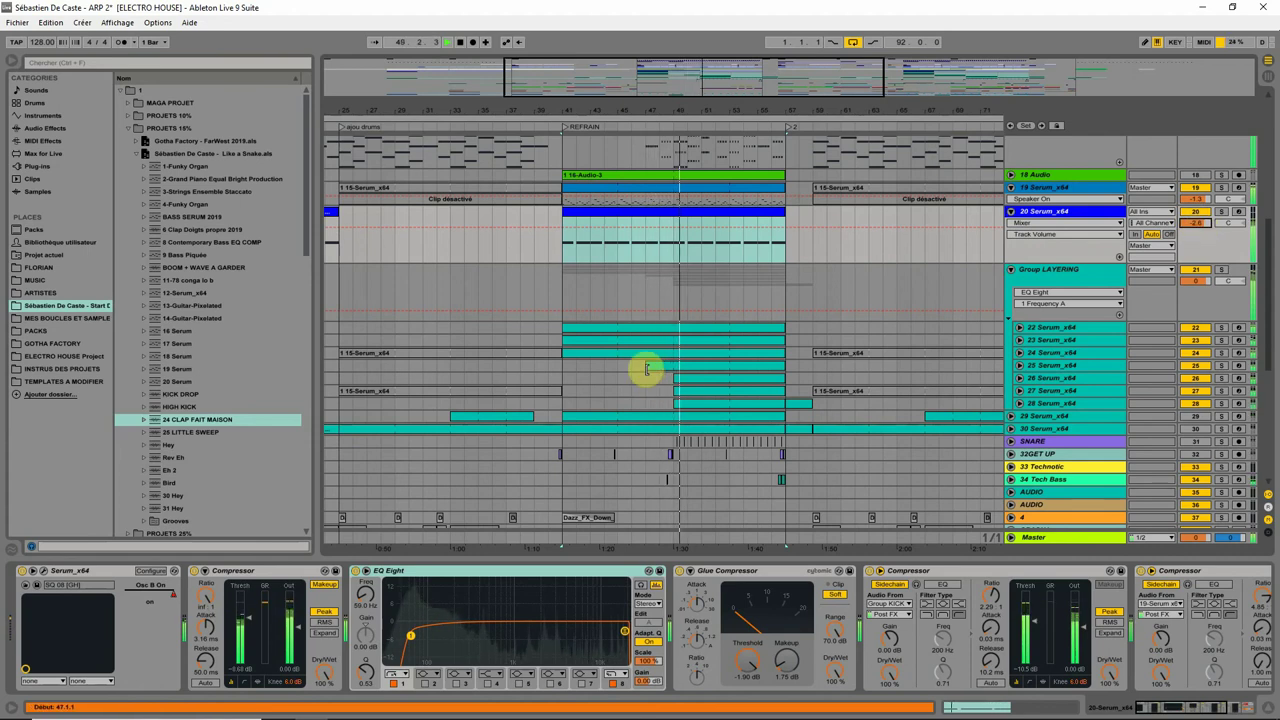
Extend track 25's refrain clip back to 41.1.1 and set the track's volume to -15.2 dB during playback
key("space")
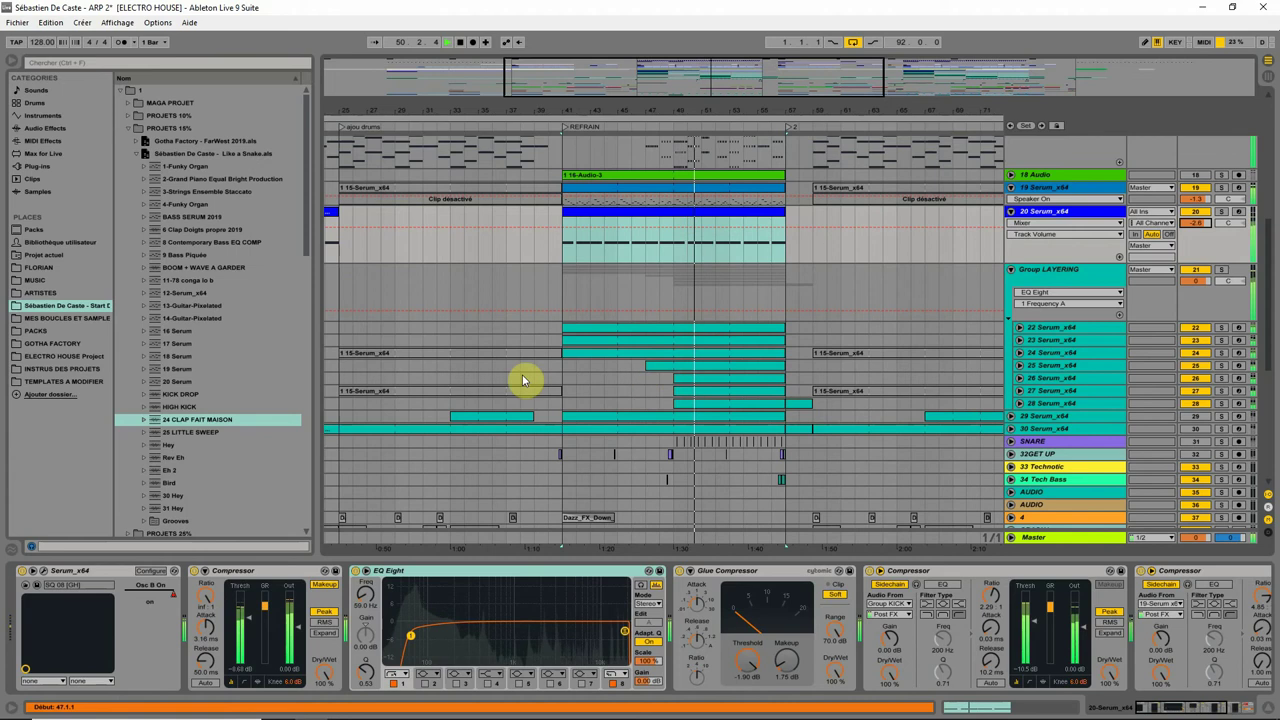
left_click(507, 372)
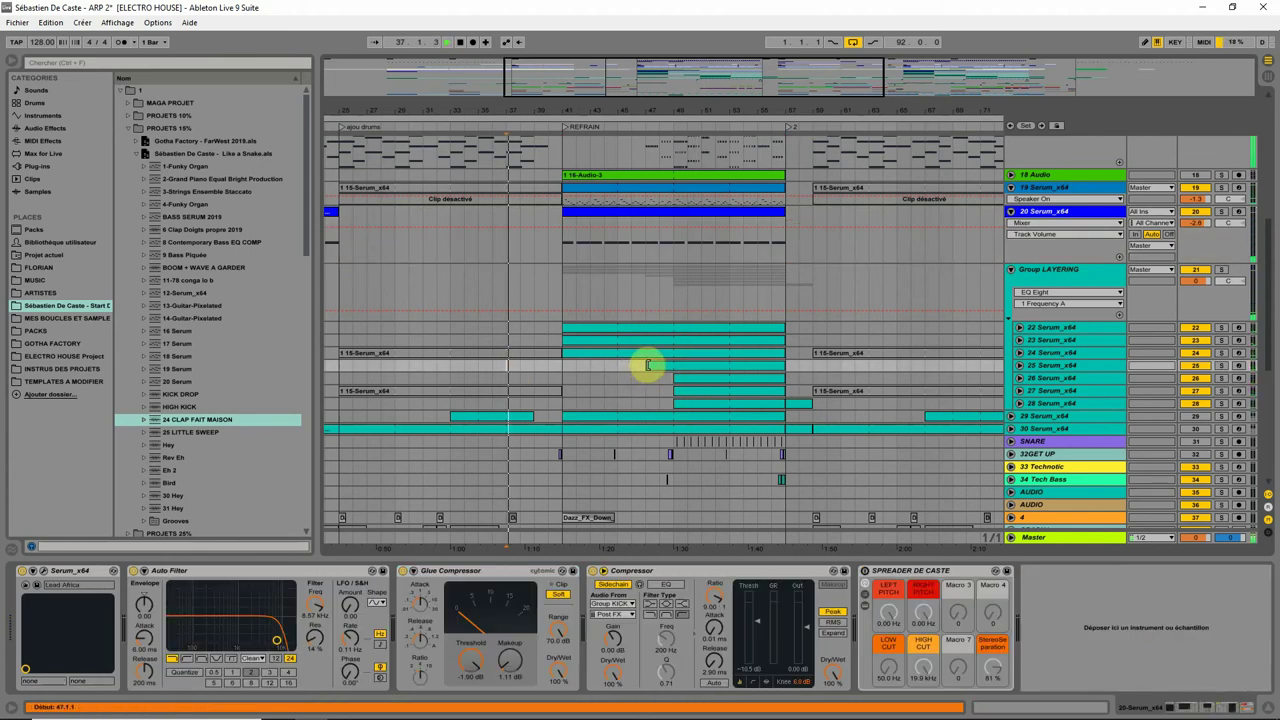
left_click(560, 366)
key("space")
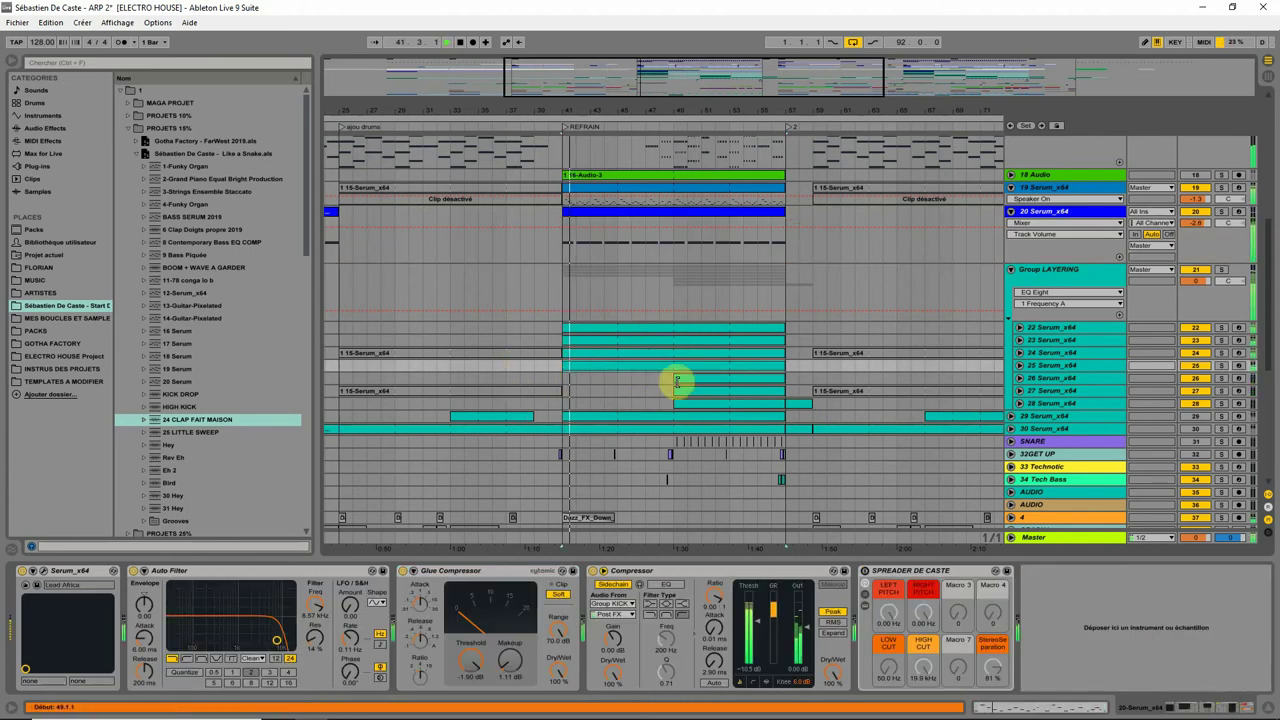
left_click(1019, 365)
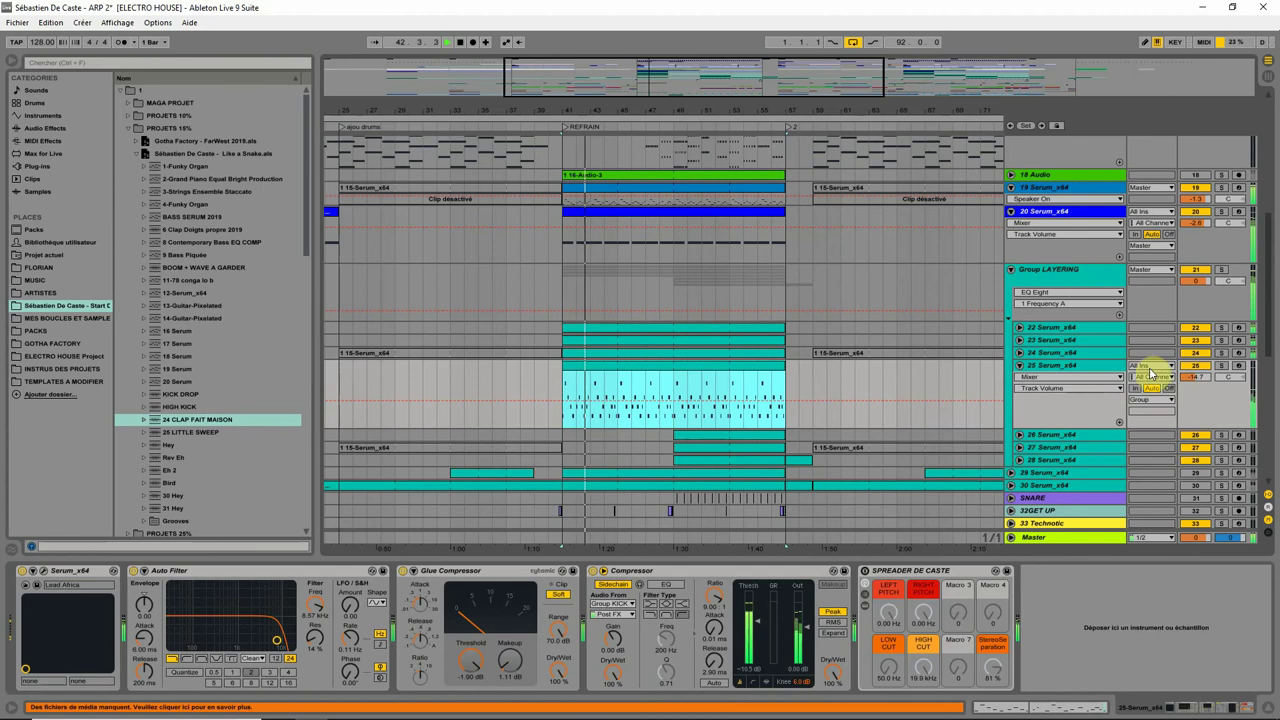
scroll(700, 420, "down", 2)
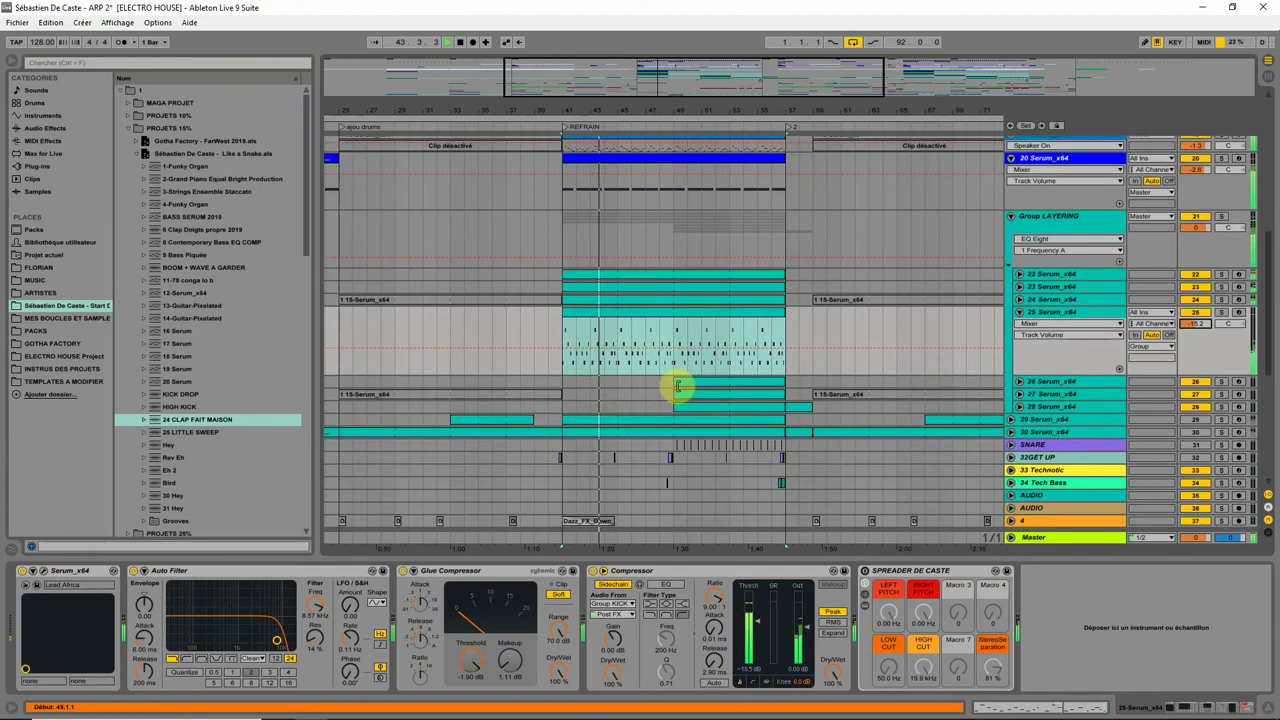
Extend the first refrain clips on tracks 26, 27 and 28 back to 41.1.1
left_click(676, 386)
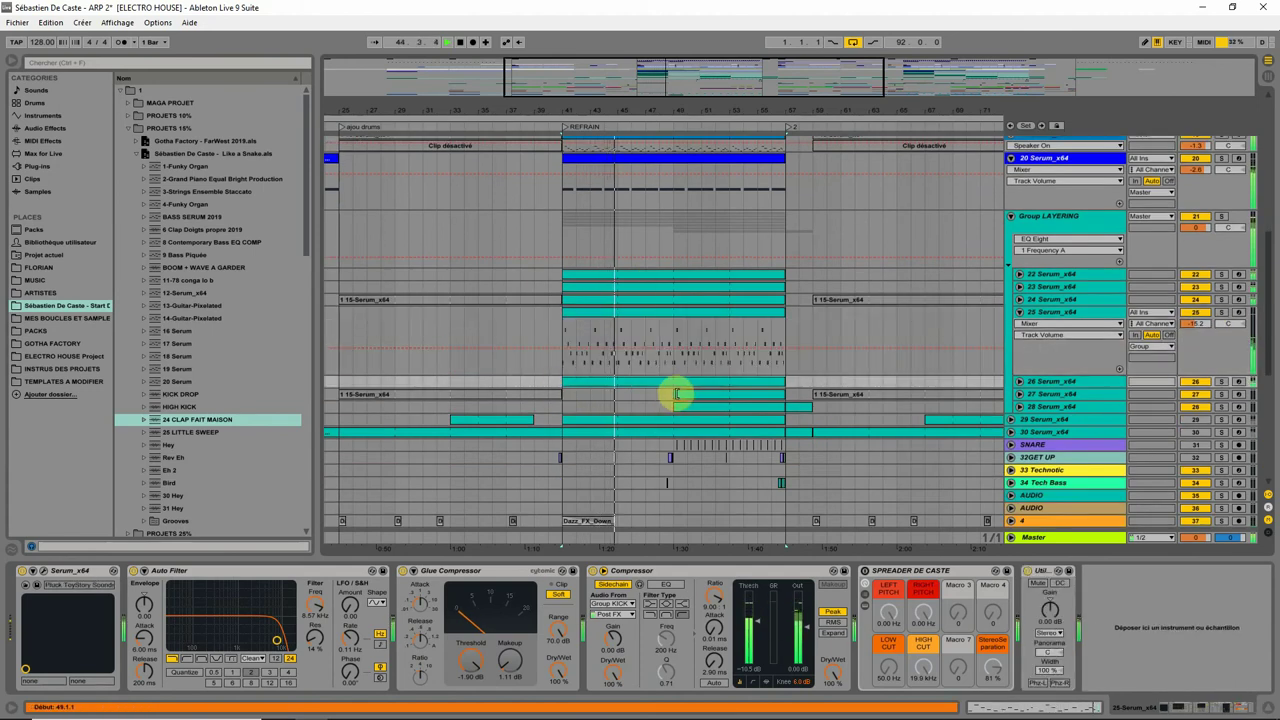
left_click(676, 395)
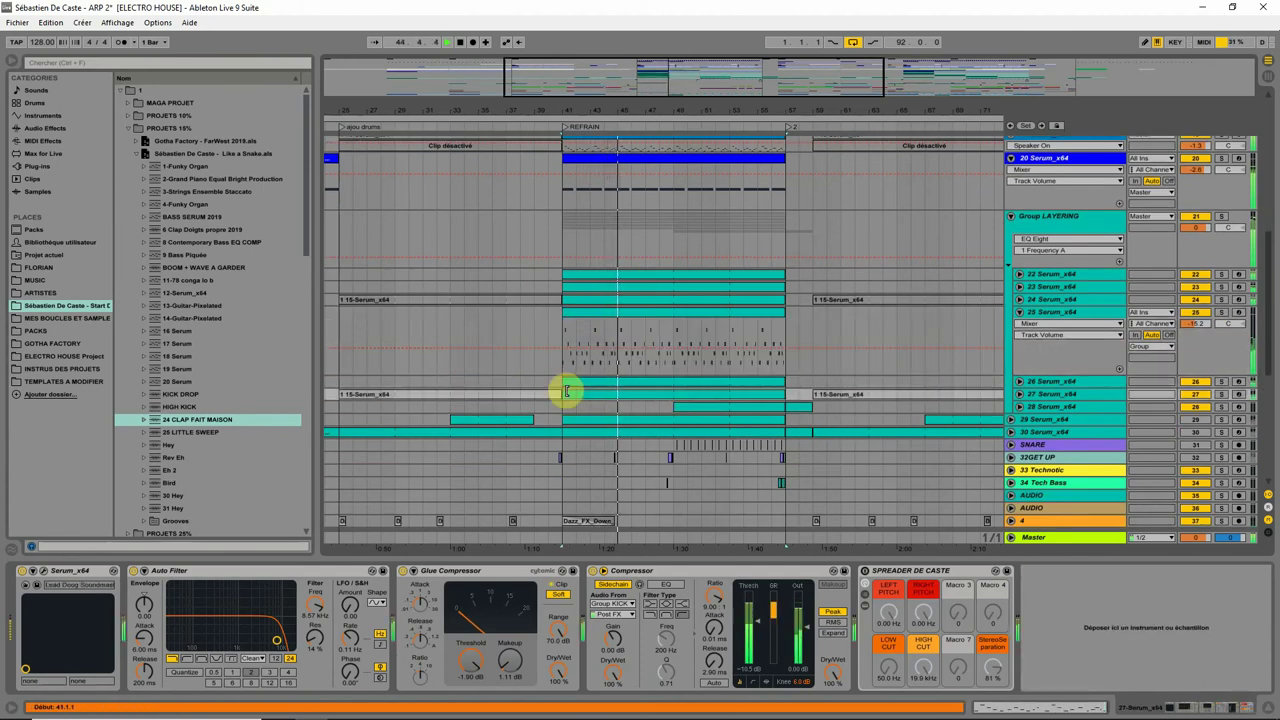
left_click(674, 407)
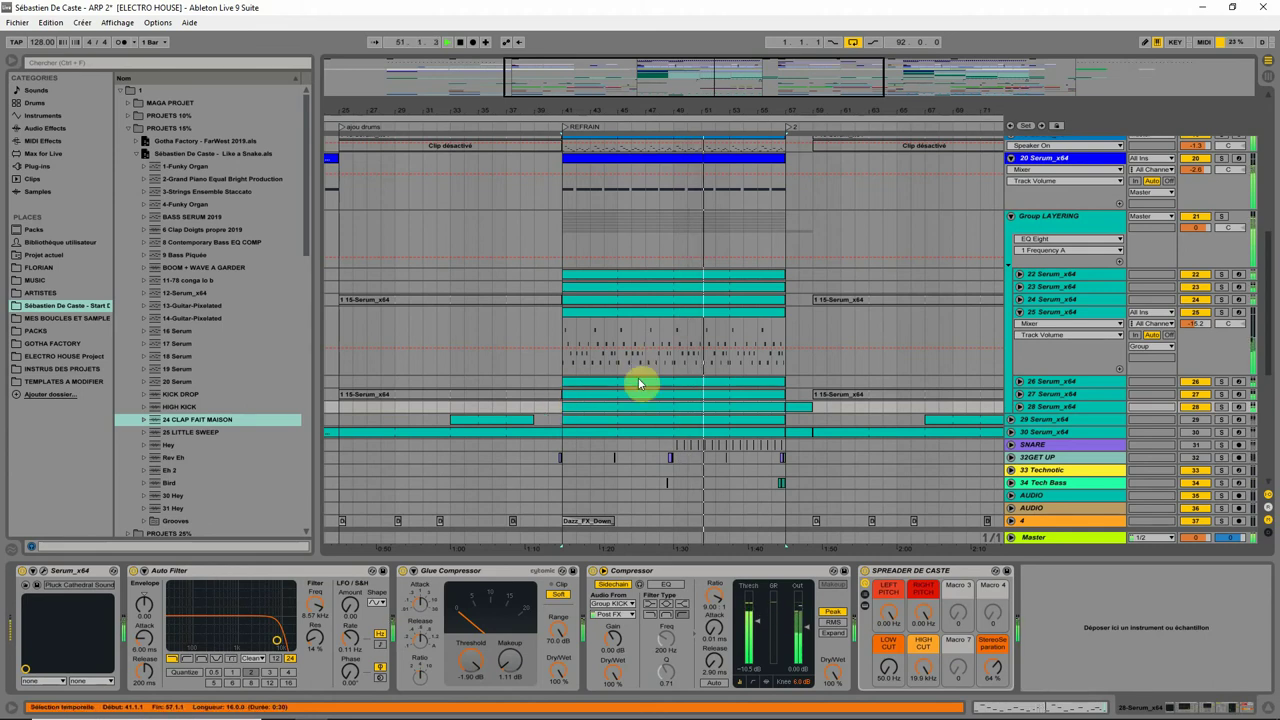
Select the piano clip from 47.1.1 to 49.1.1 and mute PIANO track 17 to hear the refrain without it
scroll(645, 380, "up", 8)
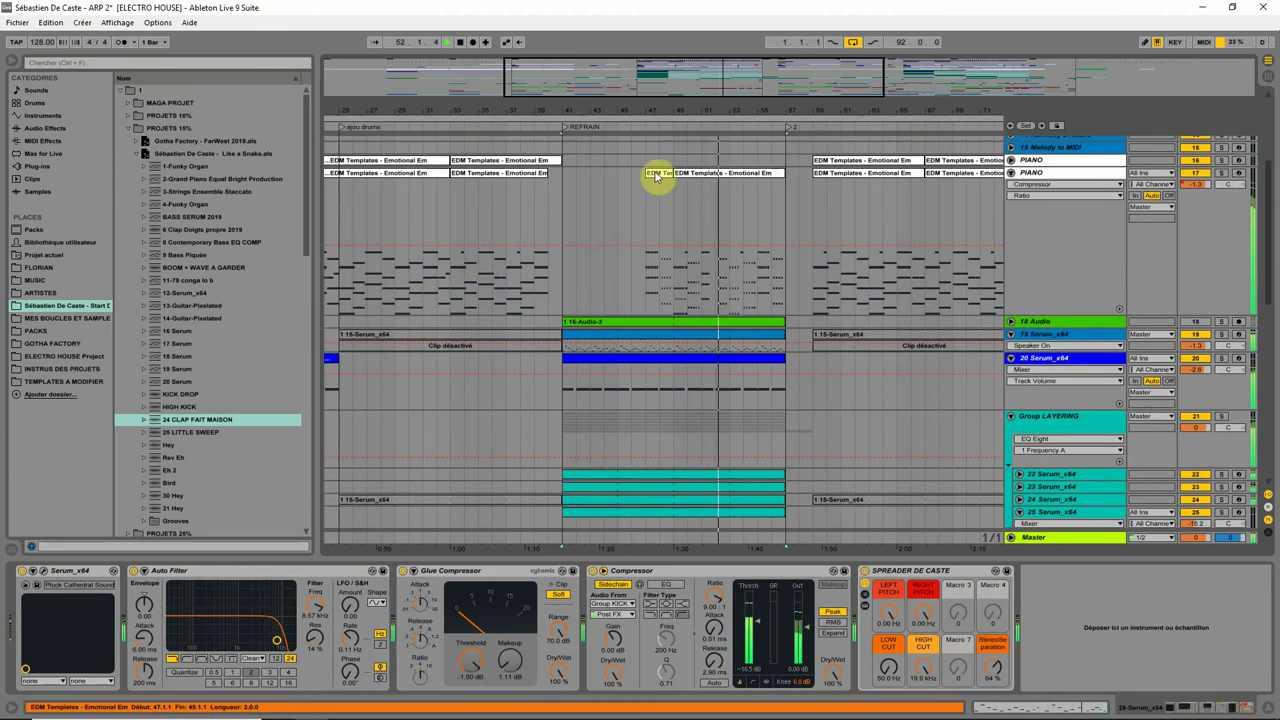
left_click(657, 178)
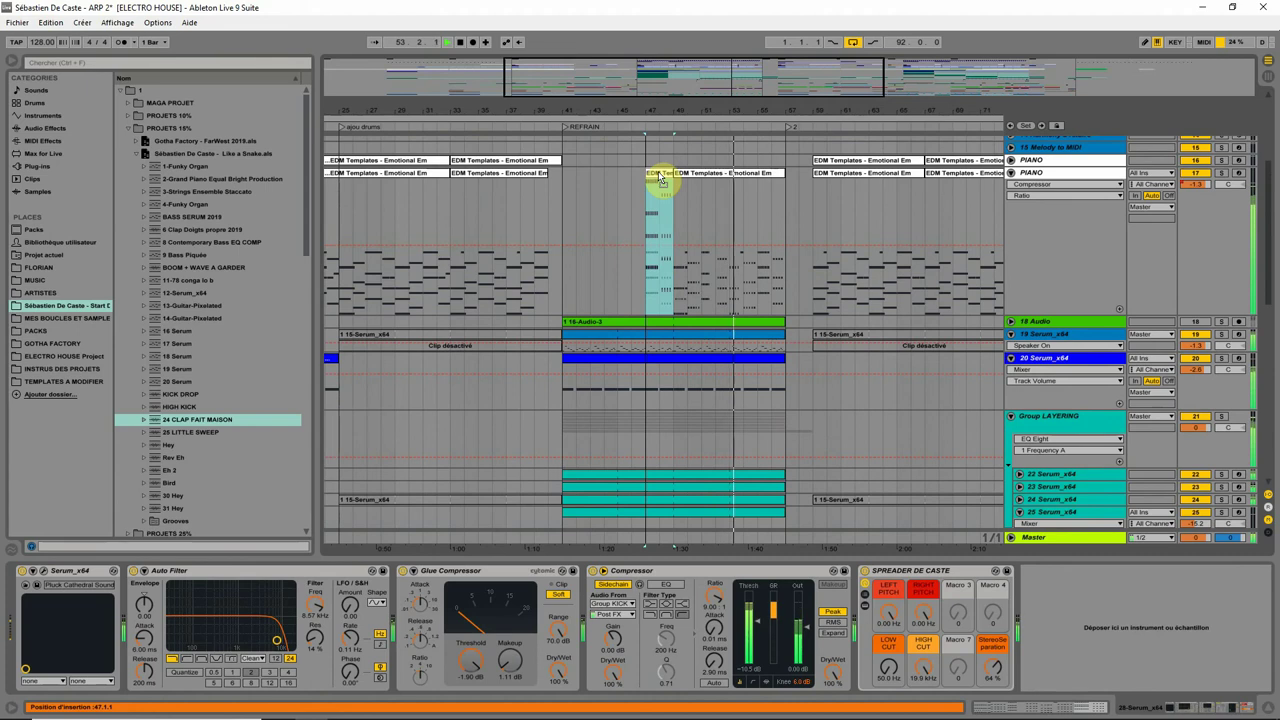
left_click_drag(659, 177, 650, 247)
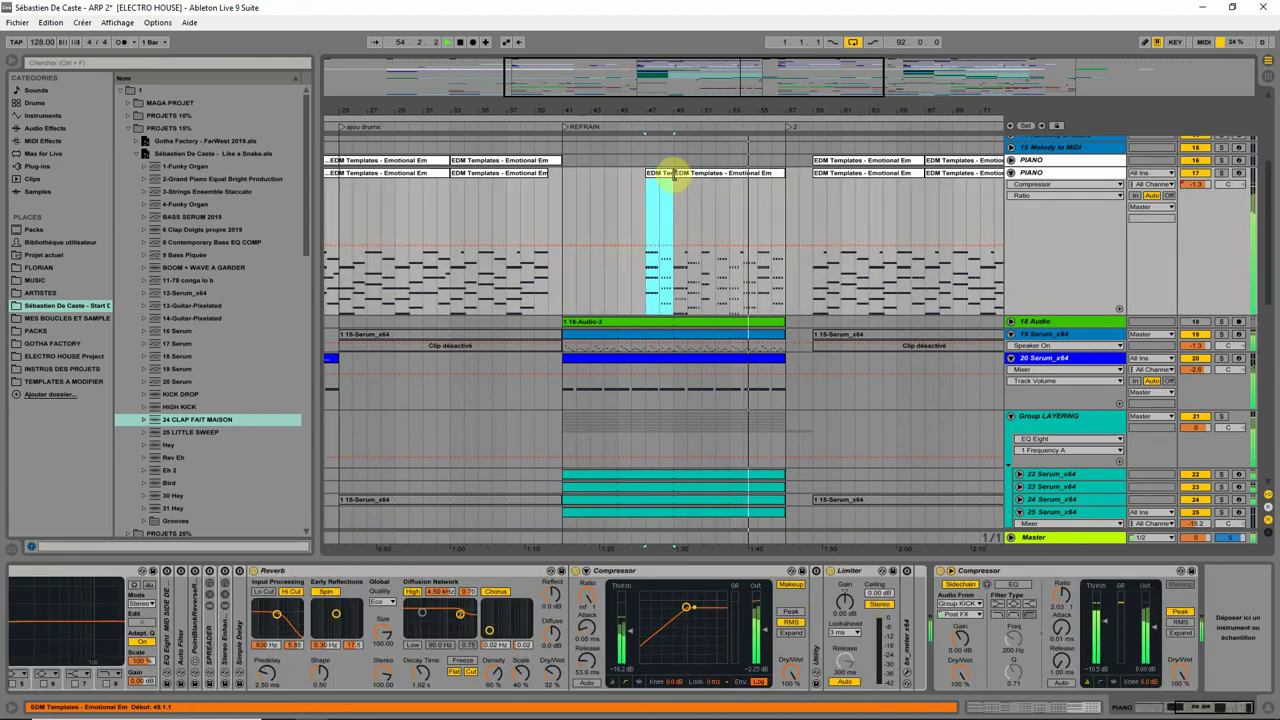
scroll(723, 337, "down", 2)
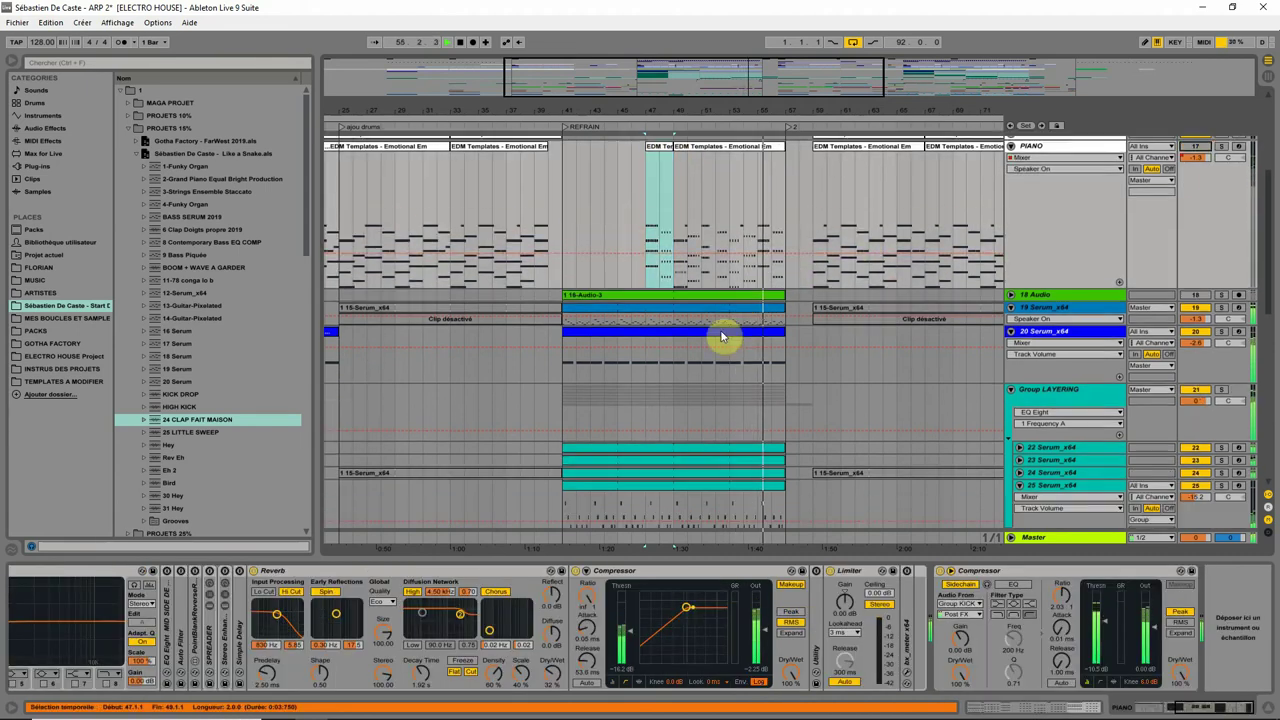
scroll(697, 366, "down", 2)
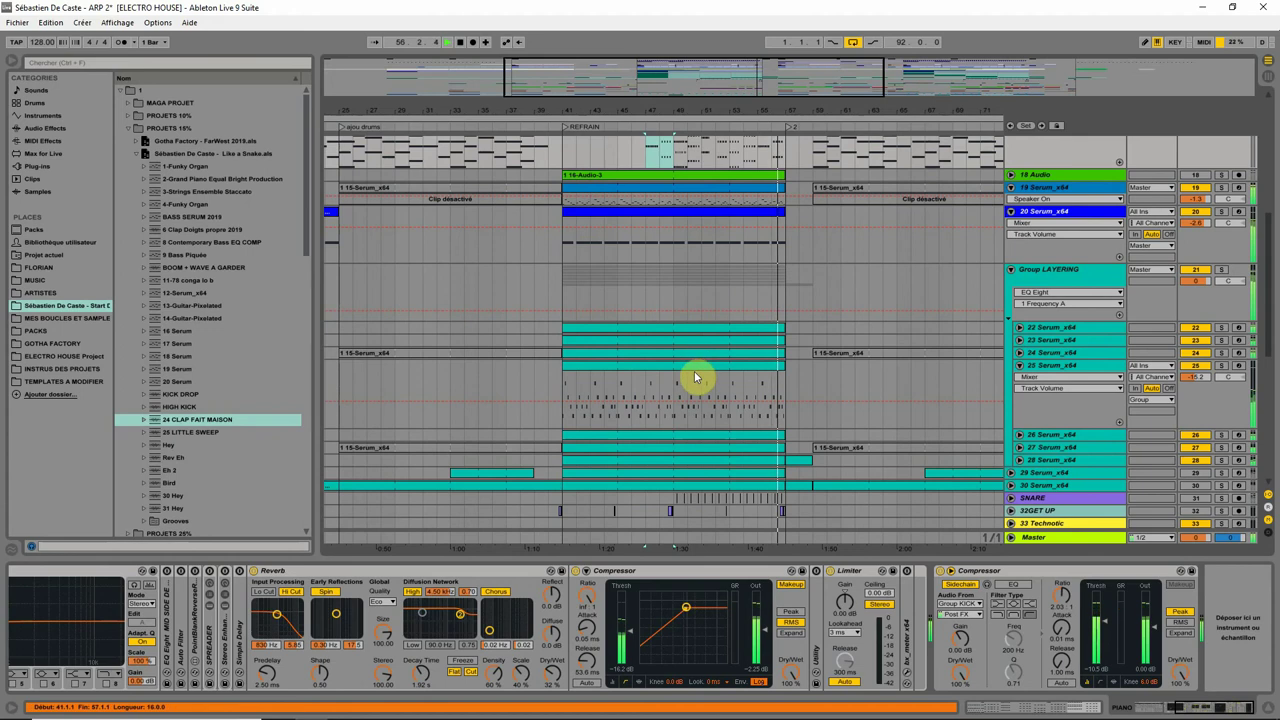
Play the refrain from 49.1.1 and review the layered tracks across the wider arrangement
left_click_drag(743, 105, 610, 248)
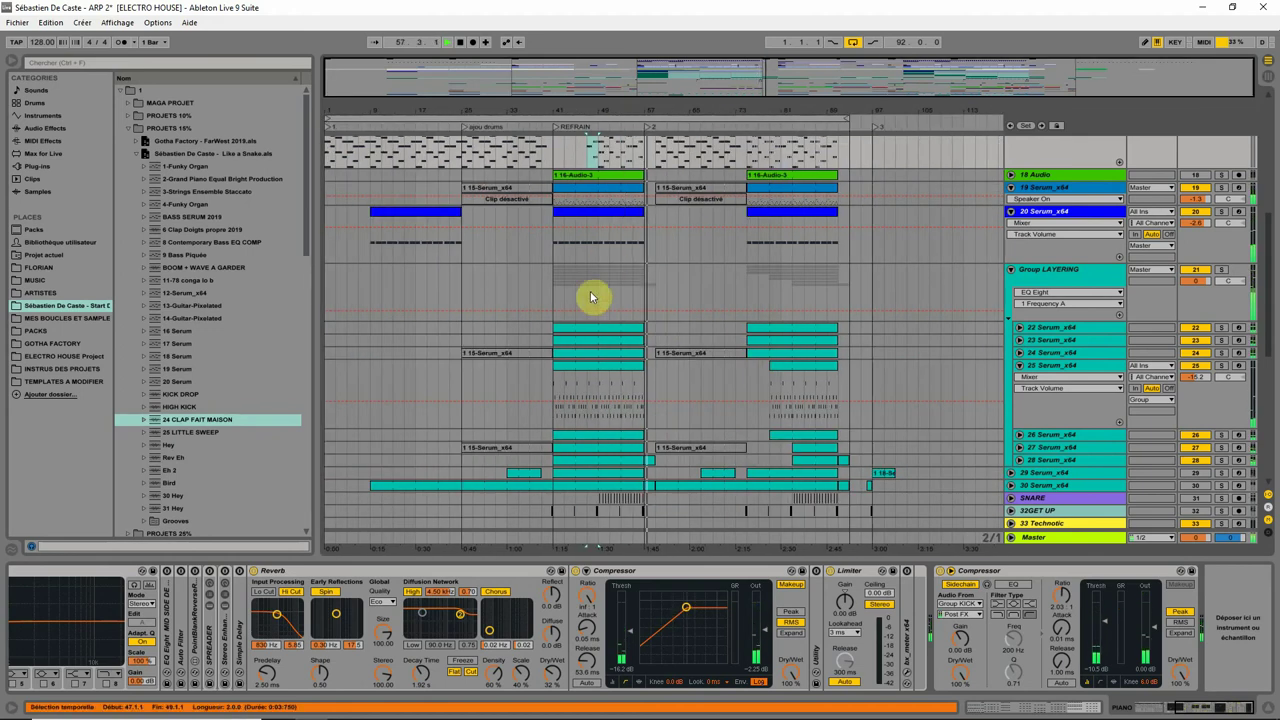
scroll(596, 303, "up", 1)
left_click(597, 240)
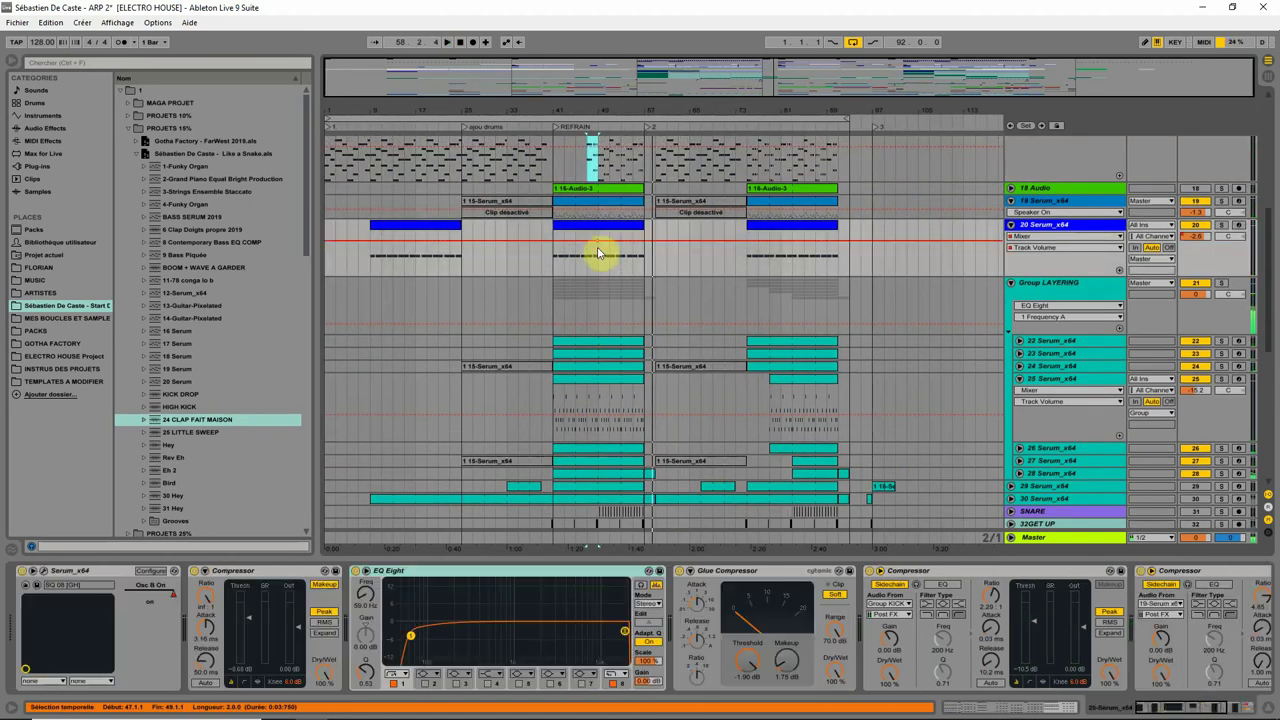
left_click(600, 272)
key("space")
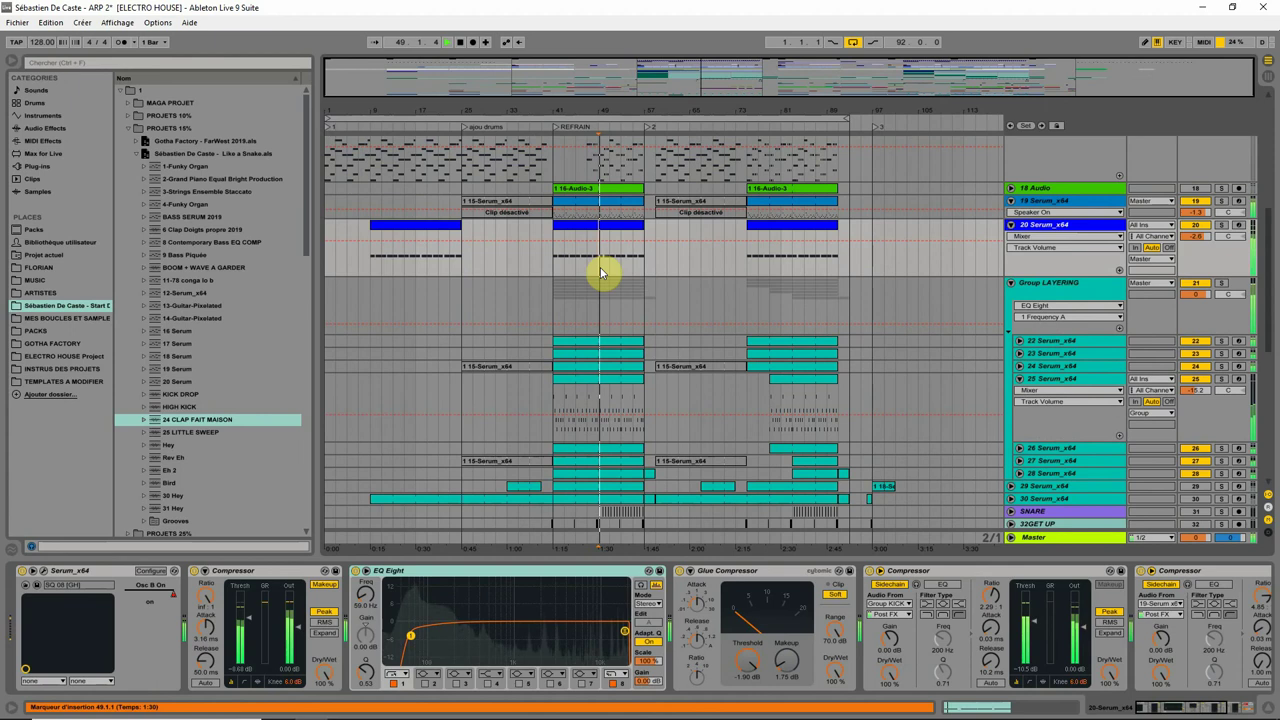
scroll(605, 275, "up", 3)
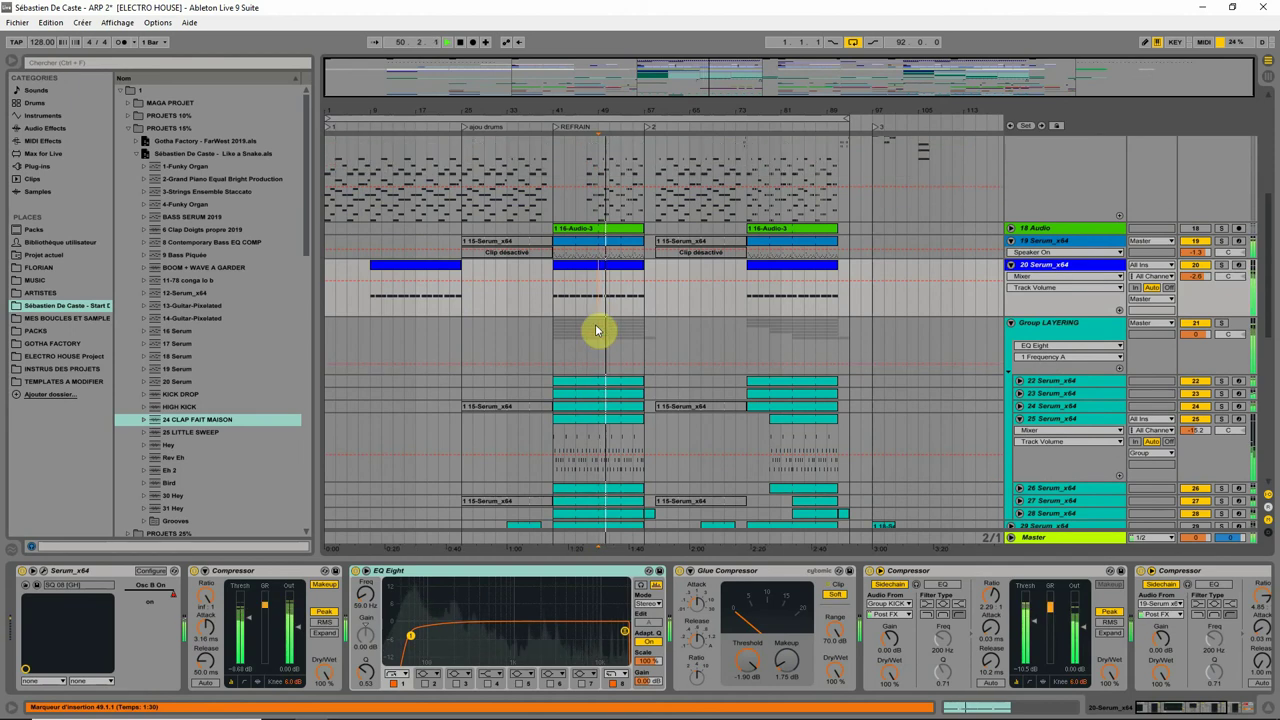
scroll(587, 338, "down", 7)
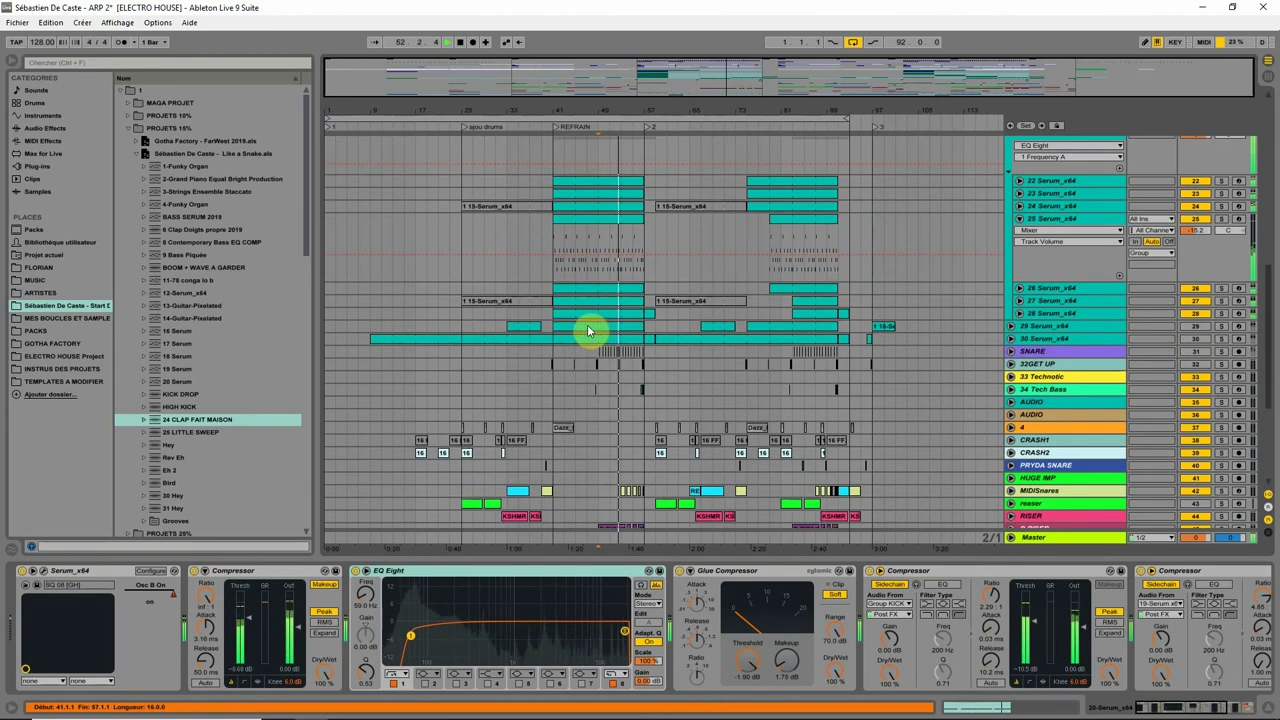
scroll(585, 330, "up", 3)
scroll(645, 178, "up", 4)
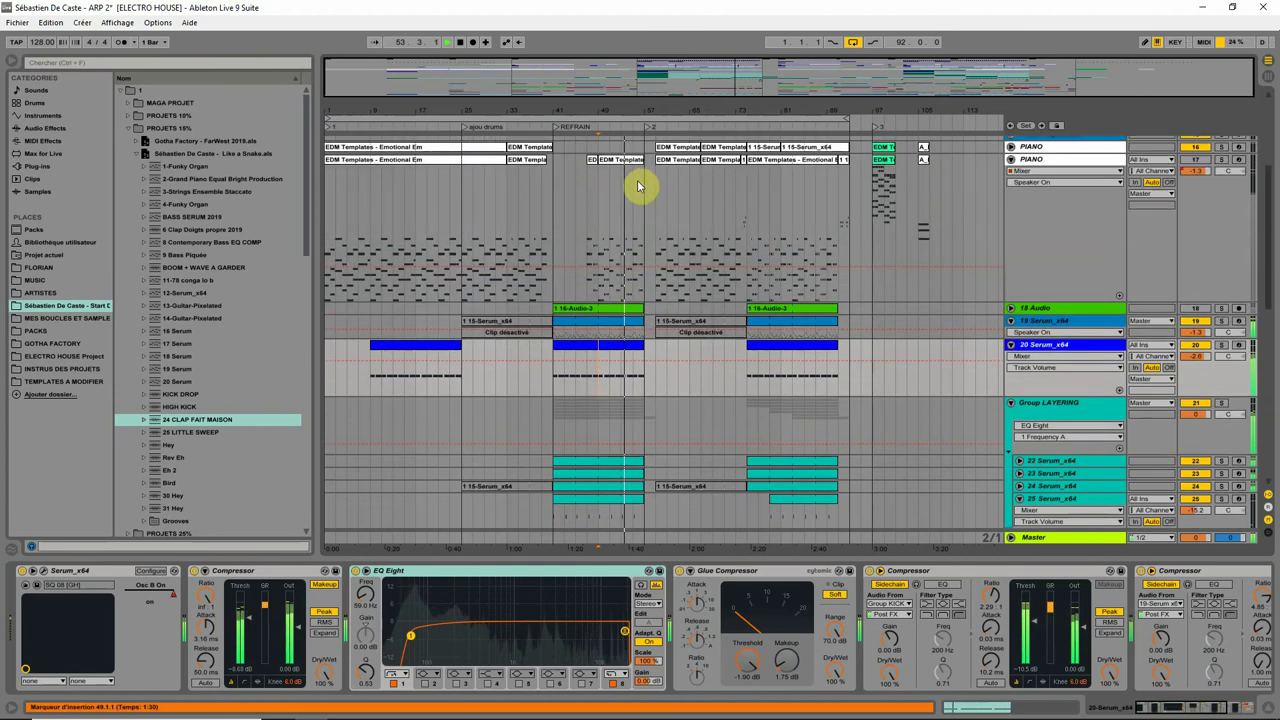
Trim the start of the second refrain piano clip on track 17 to 51.1.1
left_click(620, 202)
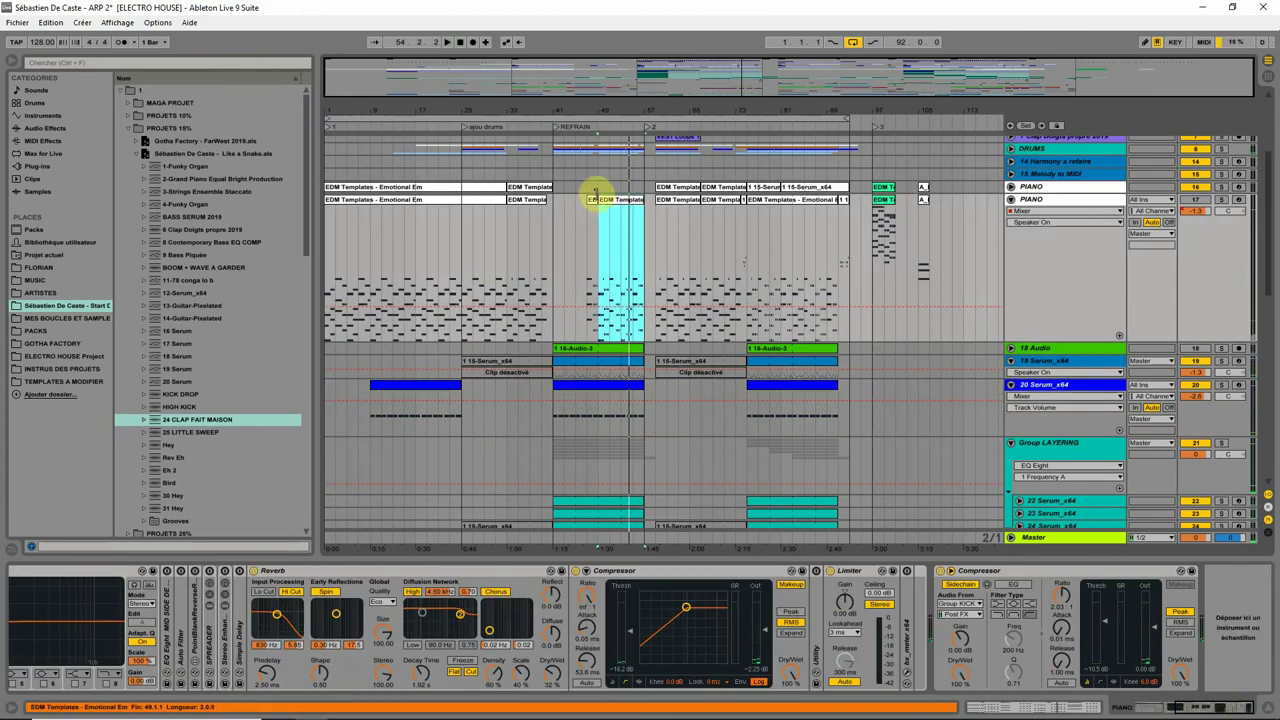
left_click(622, 213)
left_click_drag(599, 200, 609, 200)
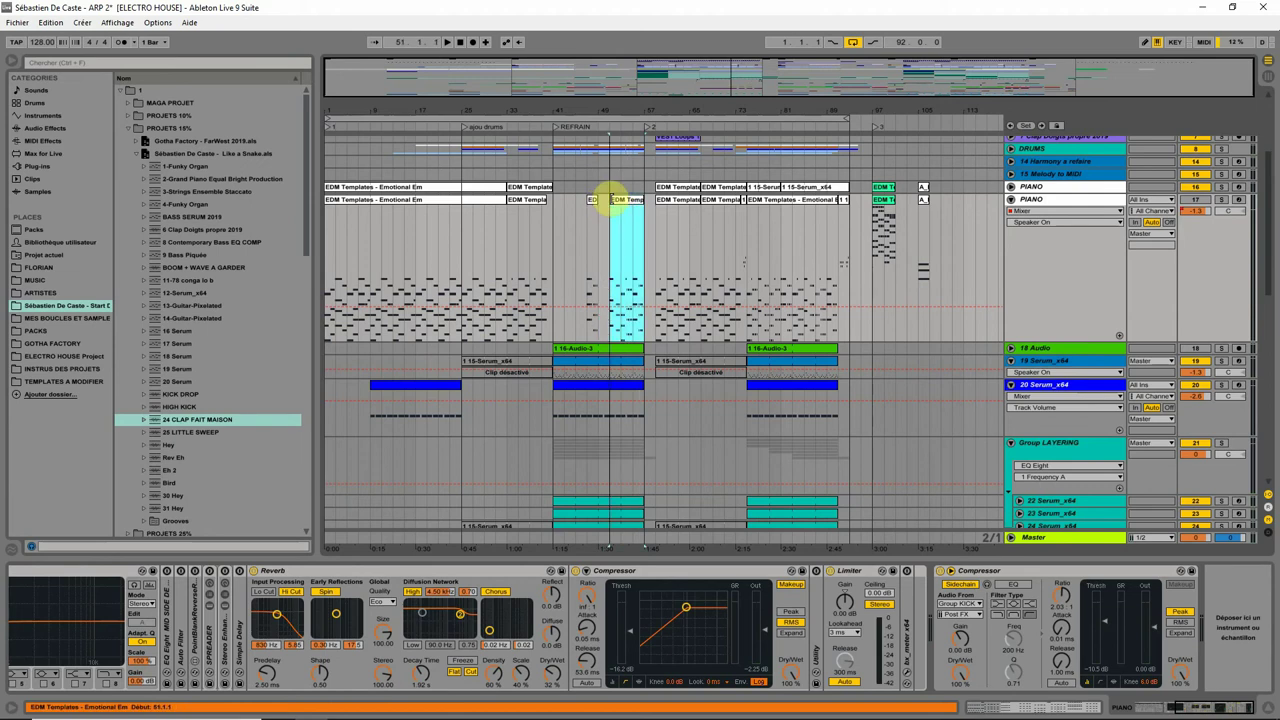
Reactivate PIANO track 17 and play the refrain from 51.1.1
key("space")
left_click(1192, 201)
key("space")
key("space")
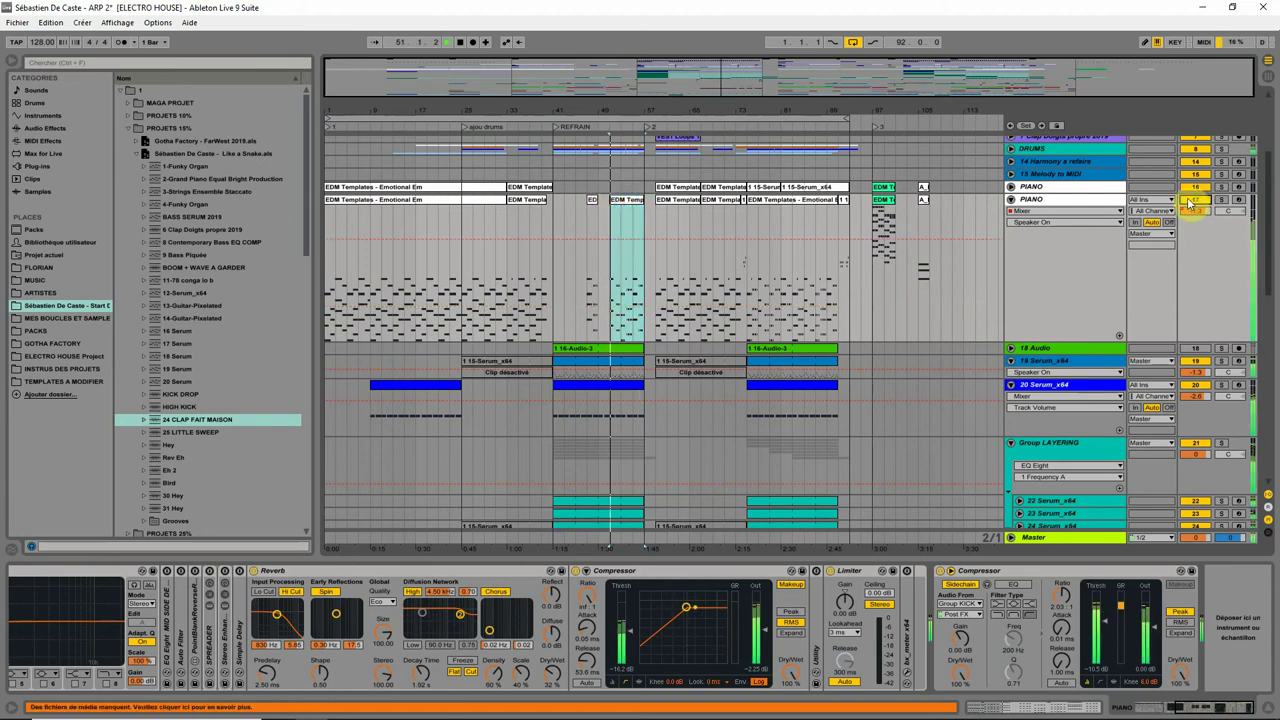
left_click(620, 335)
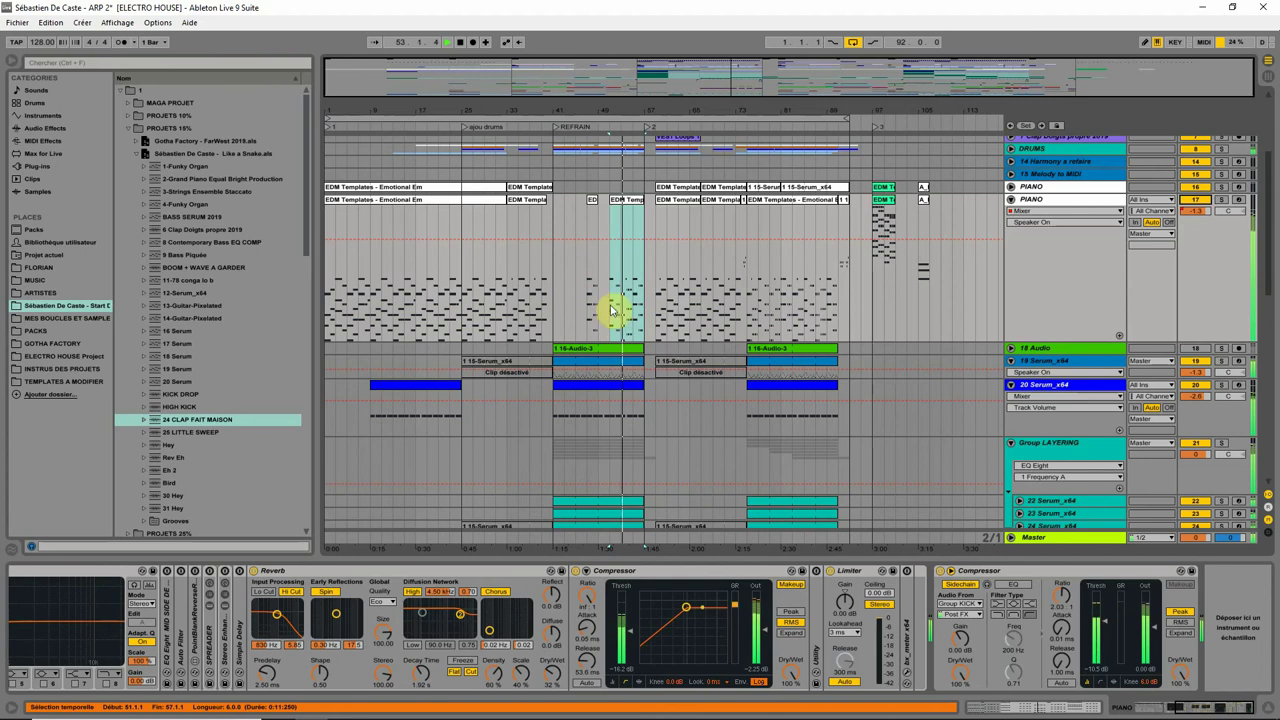
Copy the piano's track volume envelope between 47.1.1 and 49.1.1 and paste it at 51.1.1
left_click(1191, 212)
left_click_drag(631, 112, 523, 323)
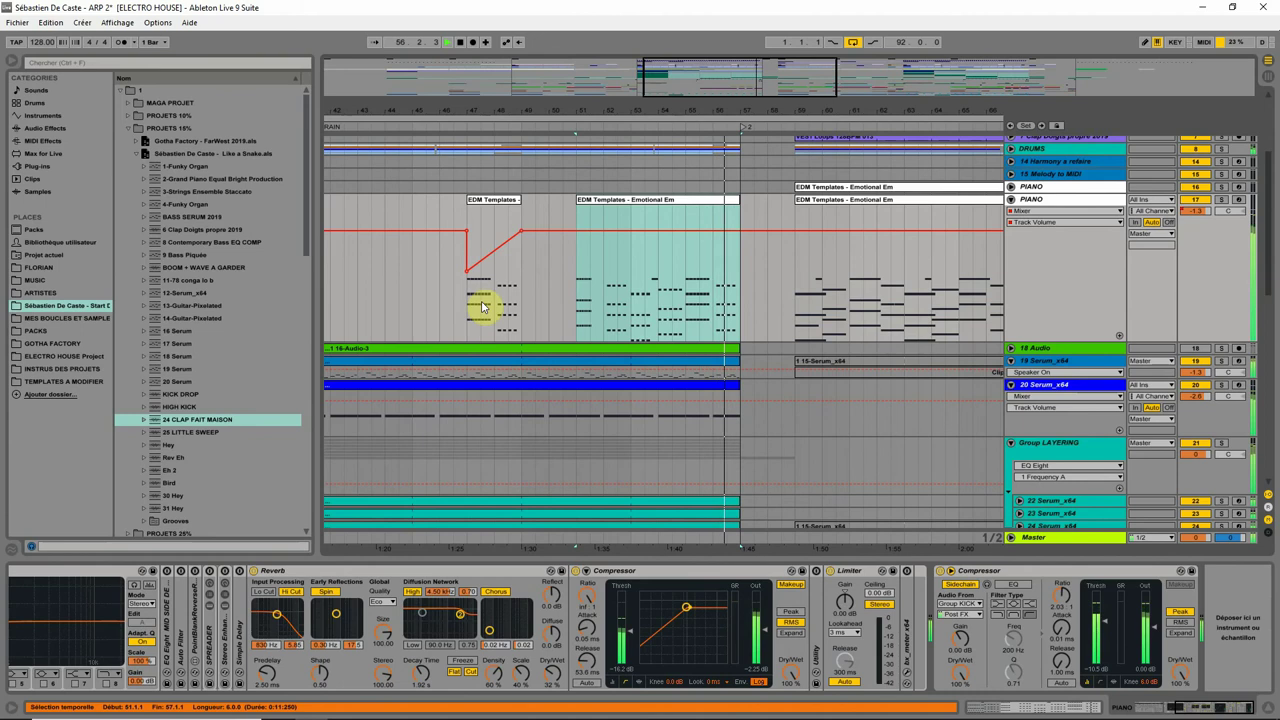
left_click_drag(467, 318, 520, 313)
right_click(500, 287)
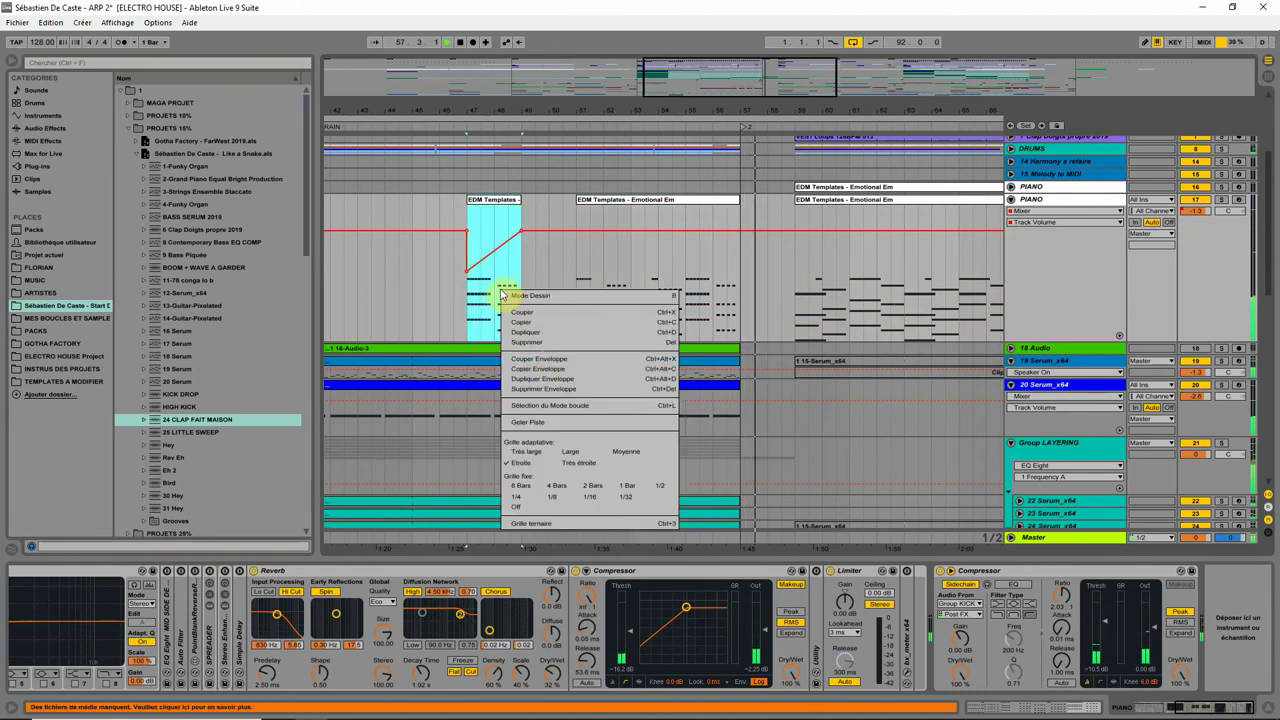
left_click(555, 370)
left_click(575, 294)
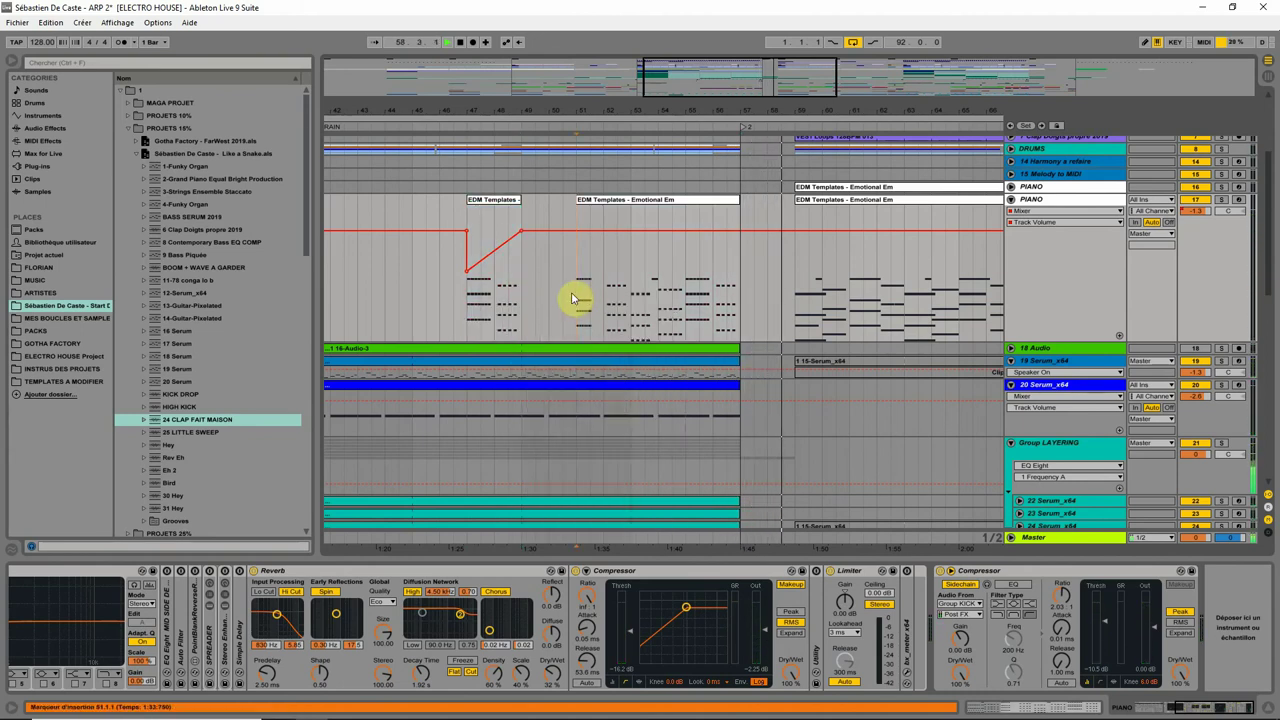
key("ctrl+v")
left_click(505, 204)
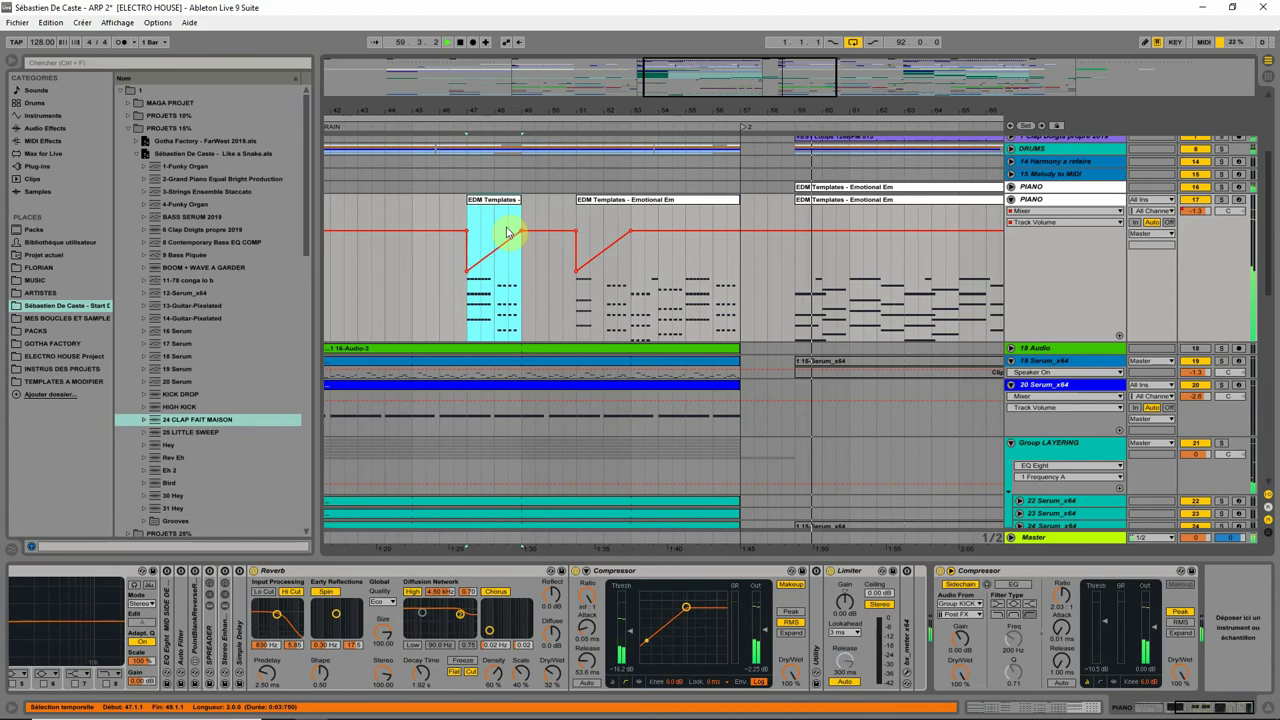
Delete the piano clip between 47.1.1 and 49.1.1 on track 17
key("Delete")
left_click_drag(608, 111, 598, 60)
scroll(597, 230, "down", 4)
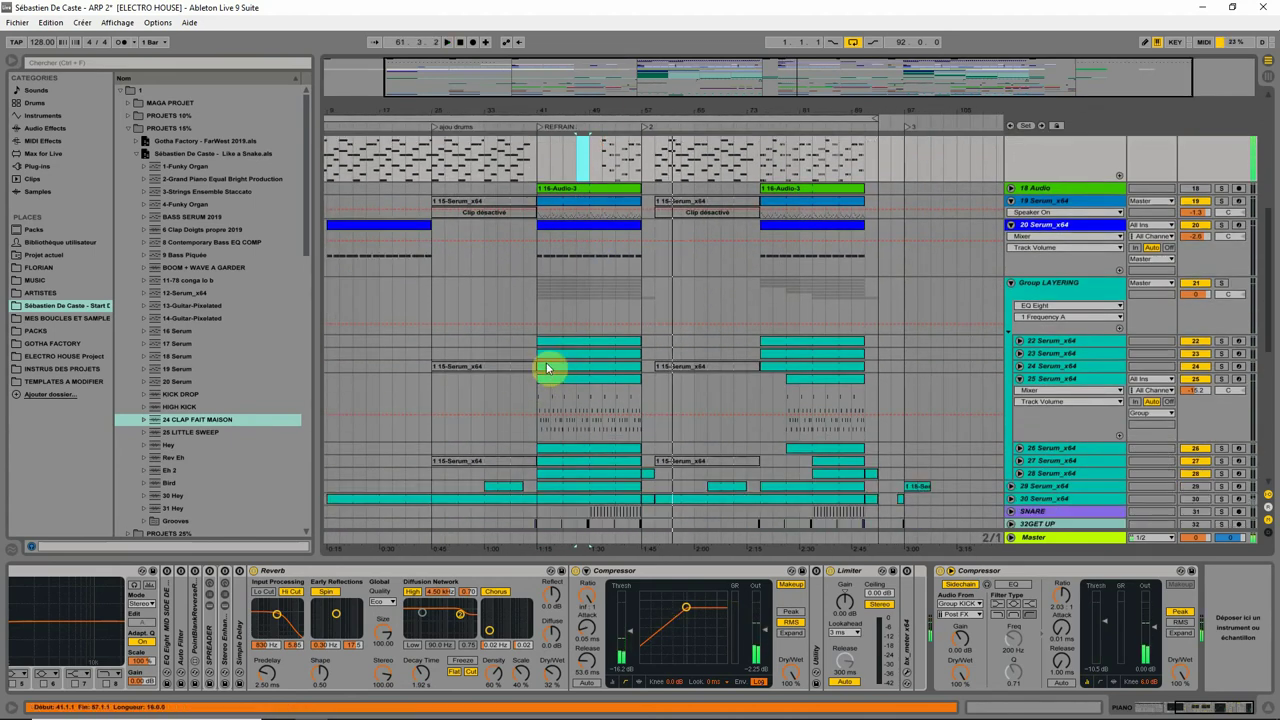
Play the first refrain from 41.1.1 and collapse track 25 Serum in the Group LAYERING
left_click(539, 365)
scroll(539, 420, "down", 3)
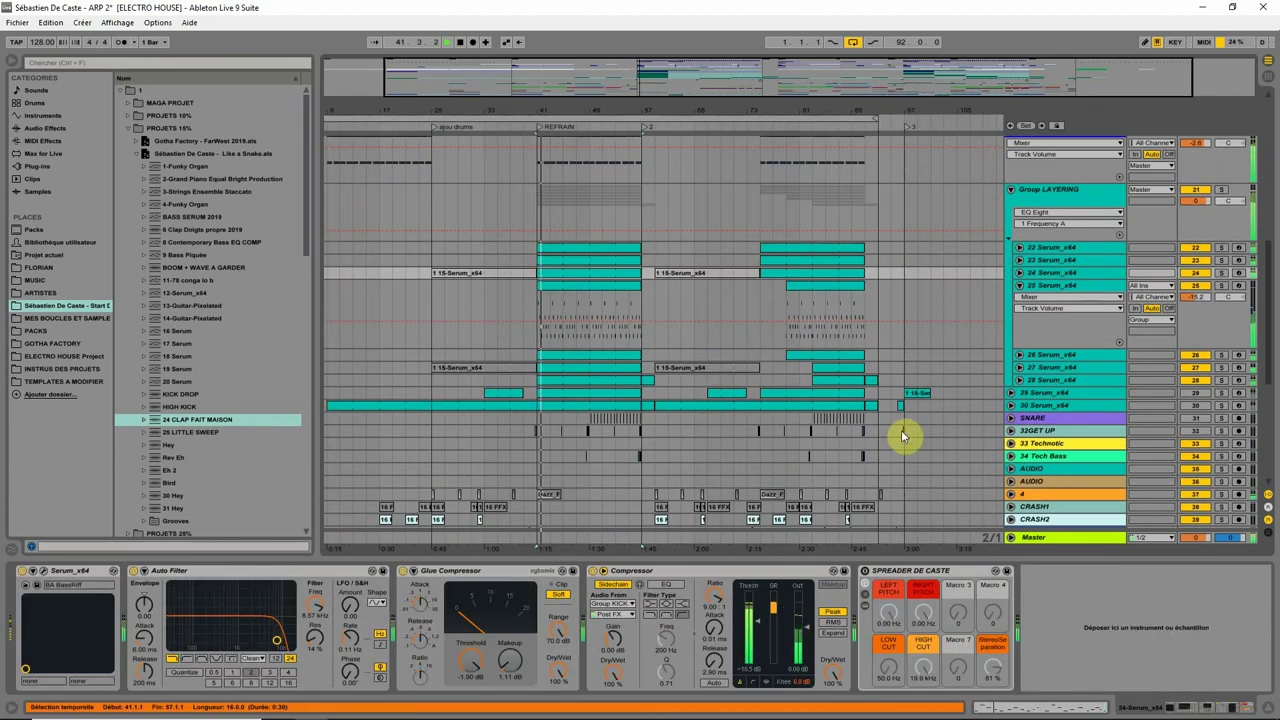
left_click(1020, 285)
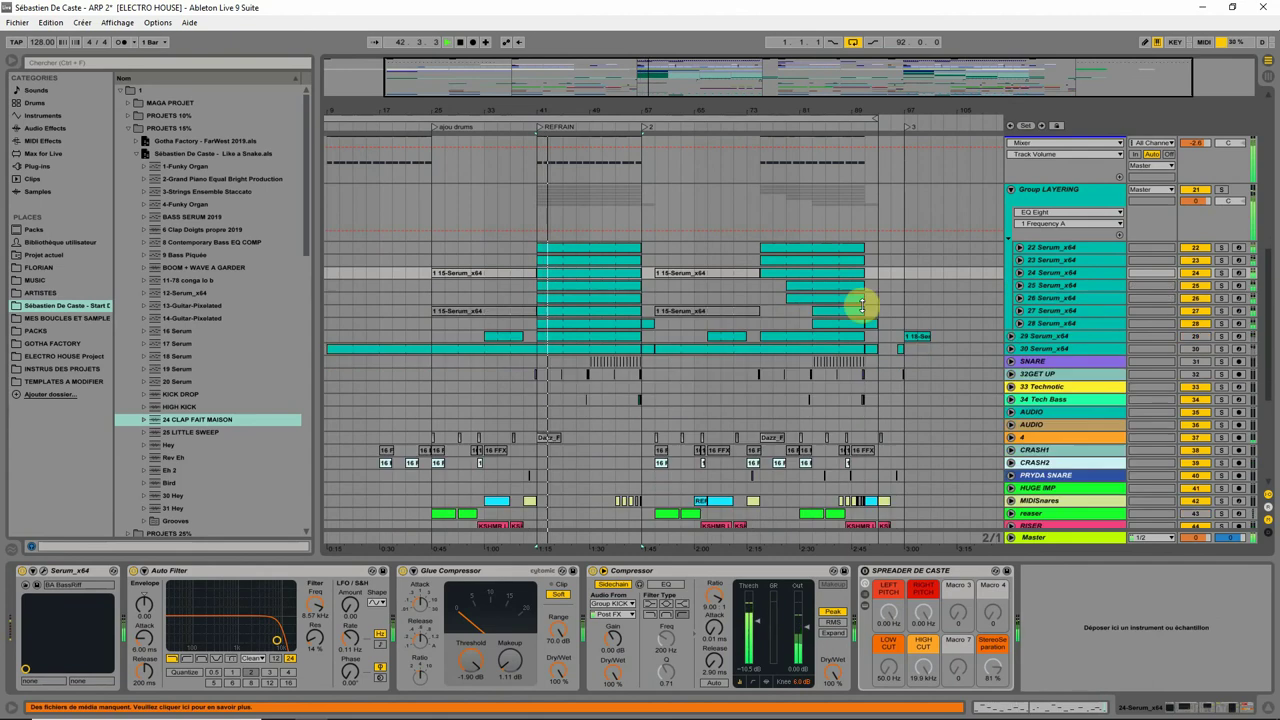
left_click(1046, 324)
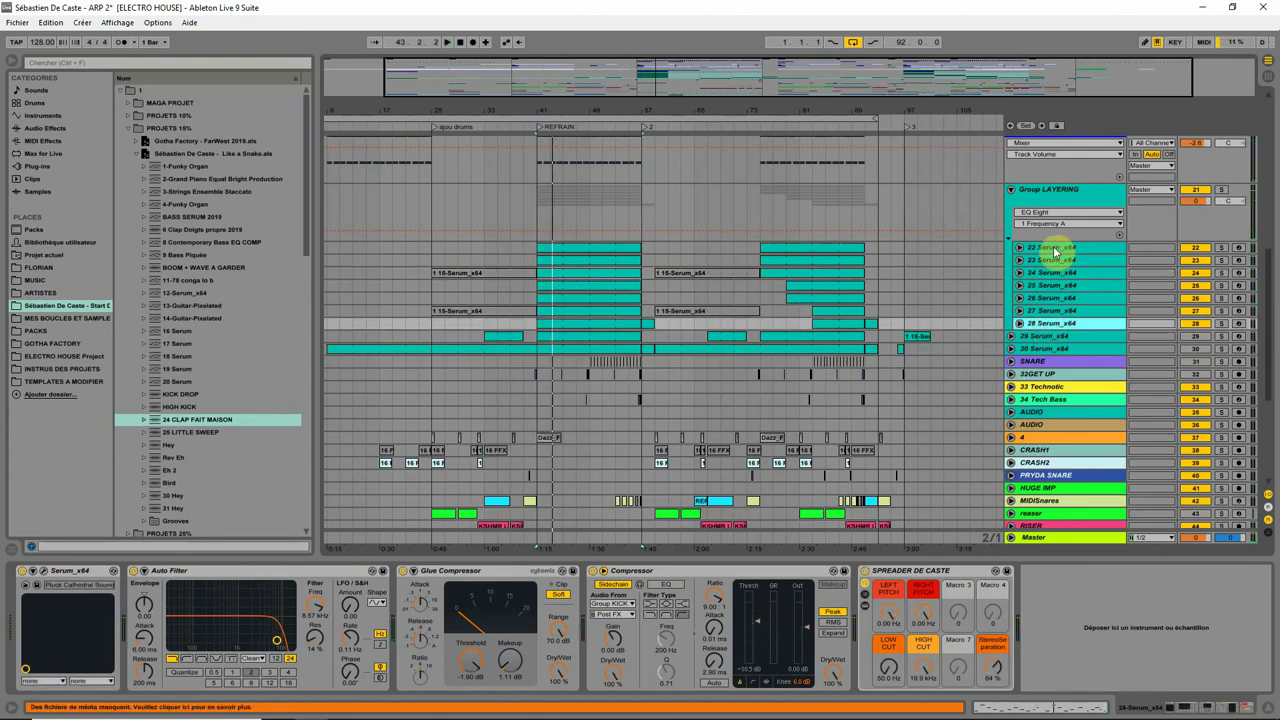
Audition the Serum layers of Group LAYERING in solo, building up from tracks 22, 23 and 24, and clear all solos
left_click(1221, 247)
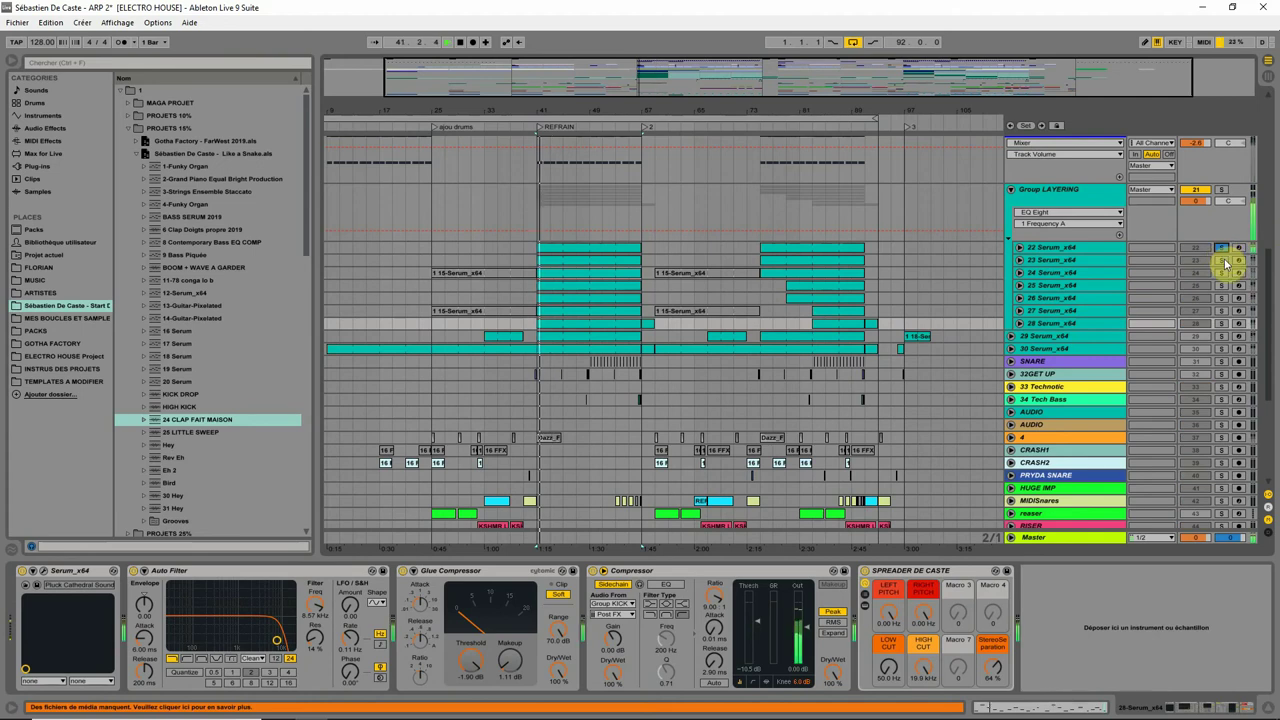
left_click(1221, 260, "ctrl")
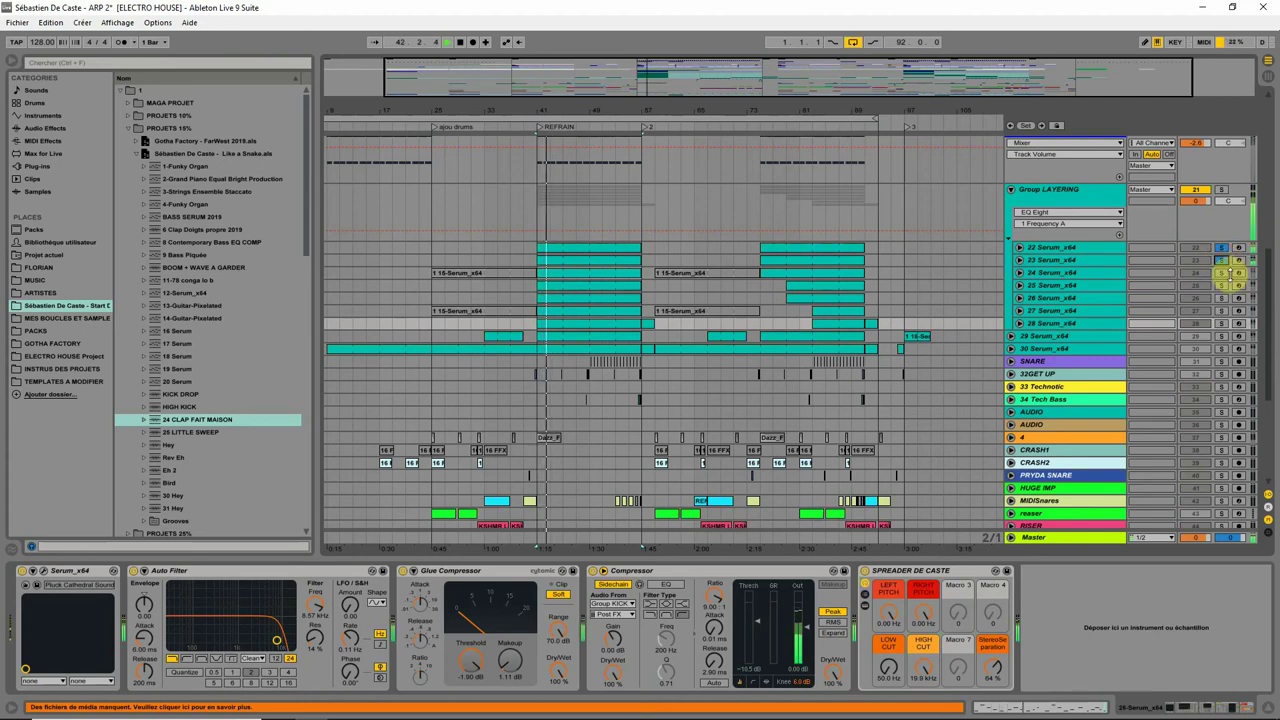
left_click(1221, 272)
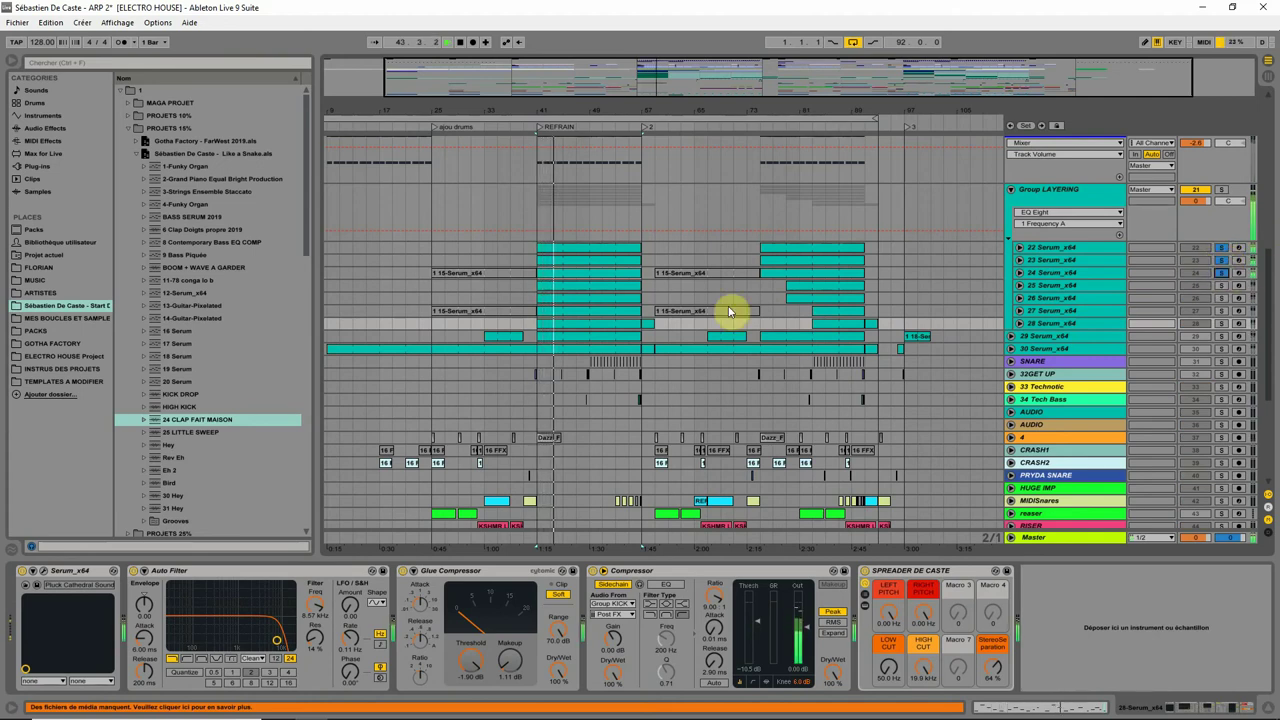
left_click(1221, 286)
left_click(1222, 286)
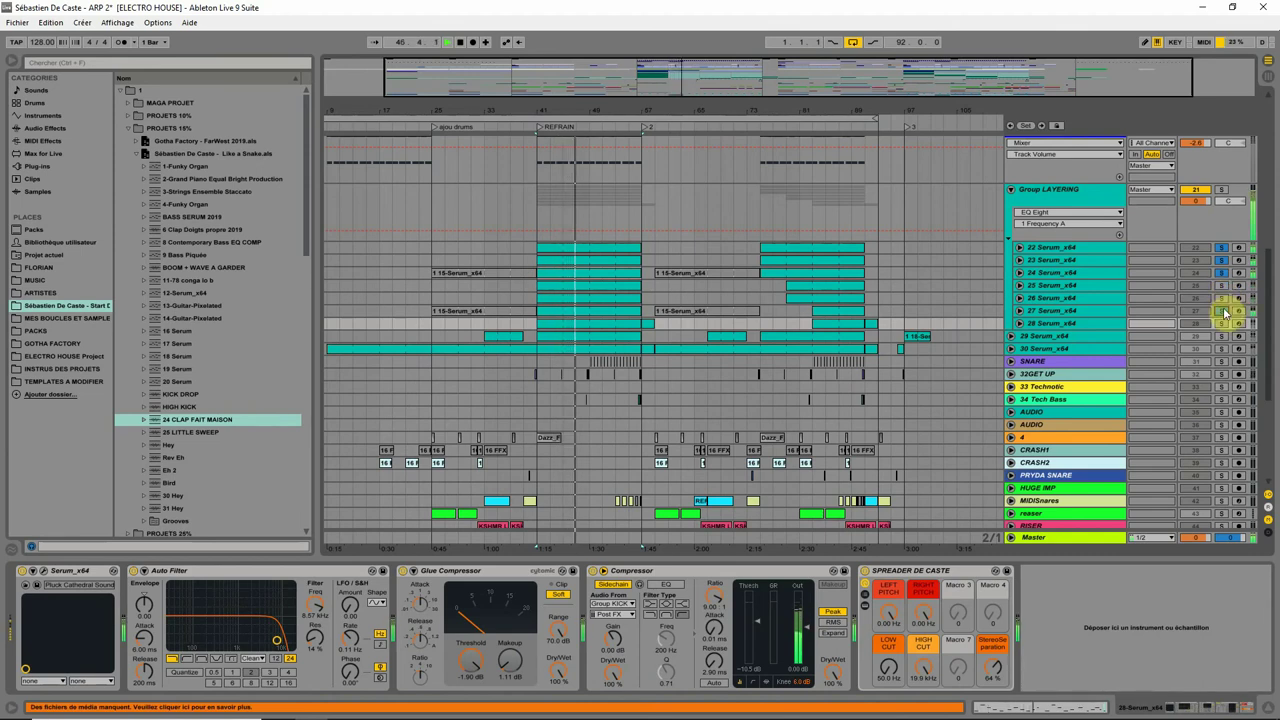
left_click(1046, 300)
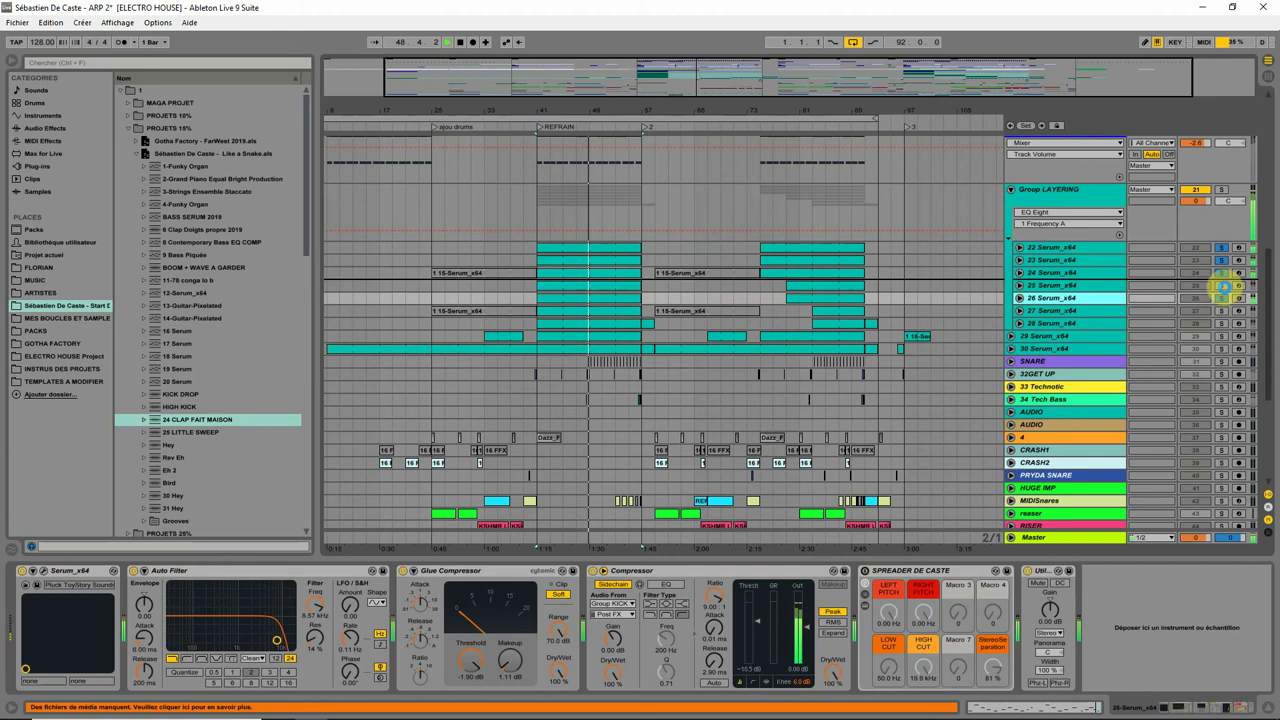
left_click(1222, 286)
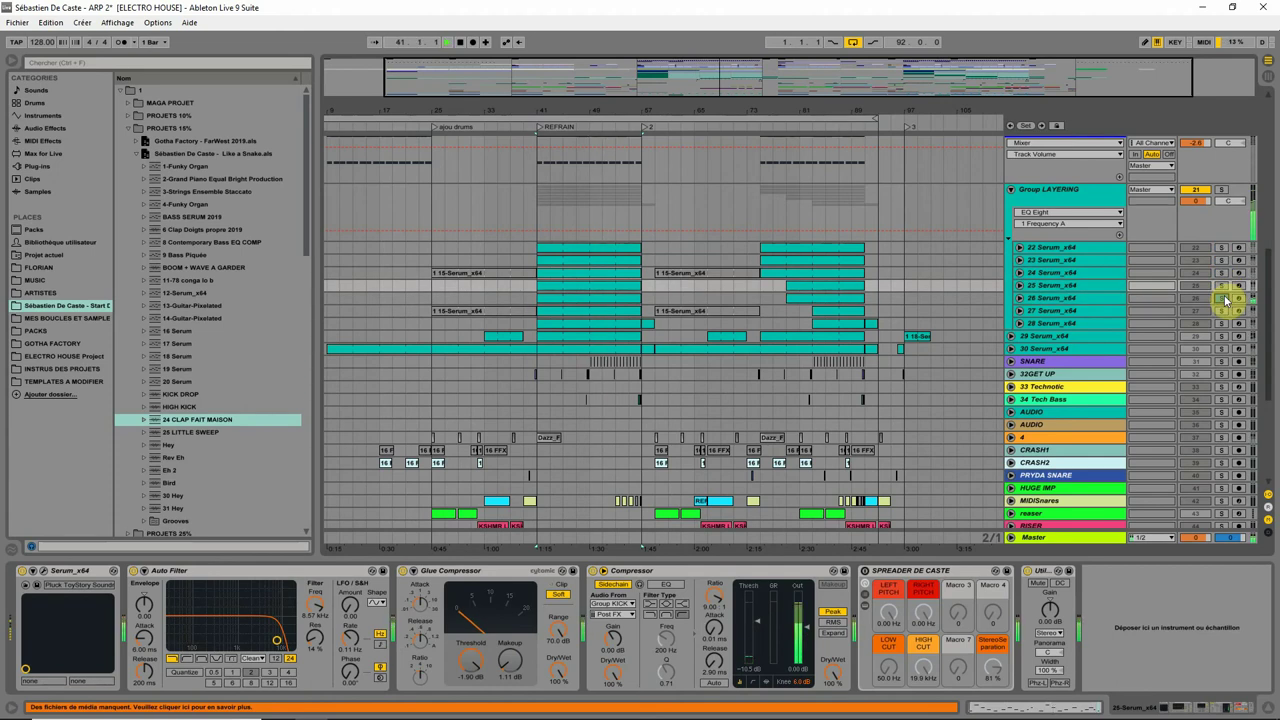
left_click(1224, 297)
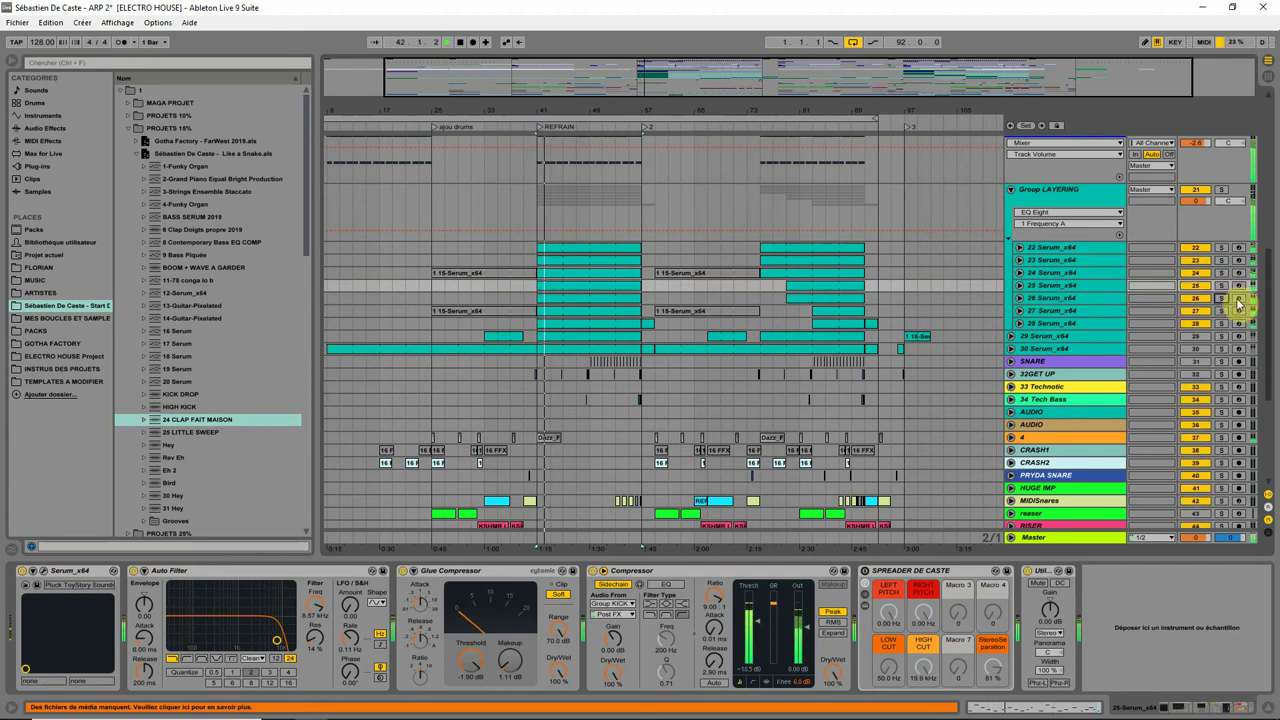
Trim the first refrain's Serum clips to start at 45.1.1 on track 25 and at 49.1.1 on tracks 26, 27 and 28
left_click(575, 300)
left_click(543, 291)
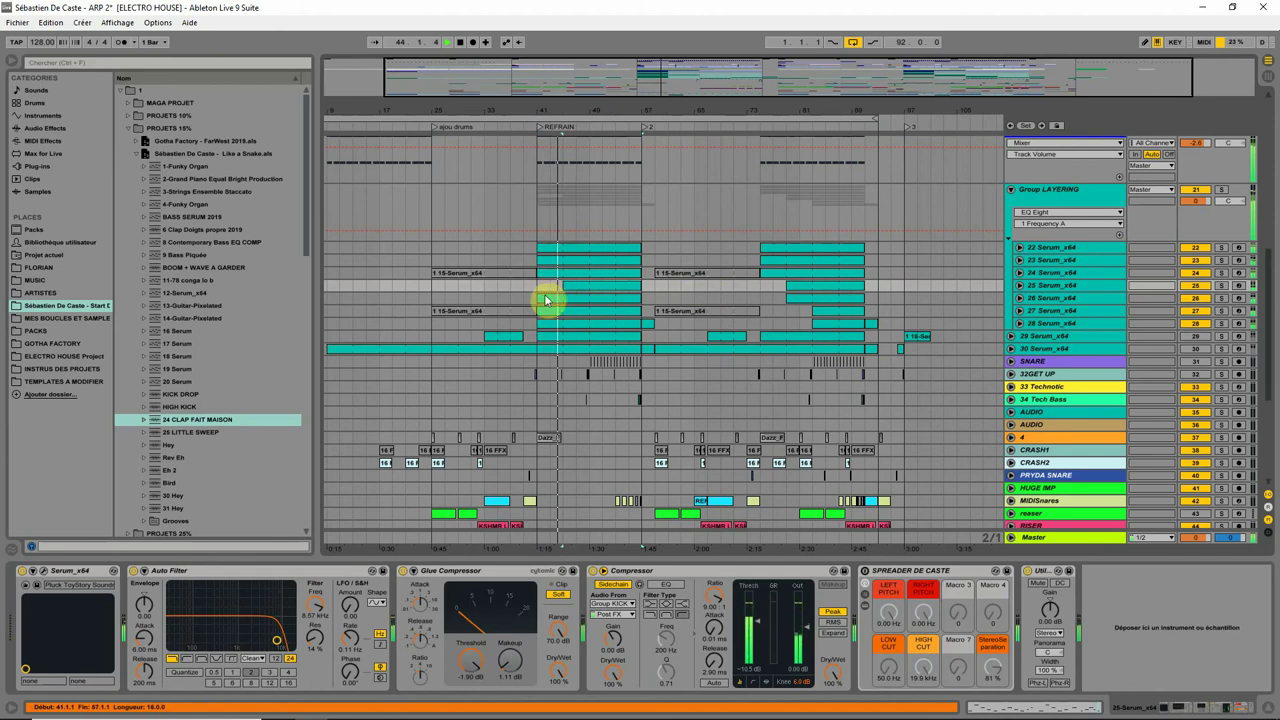
left_click(578, 297)
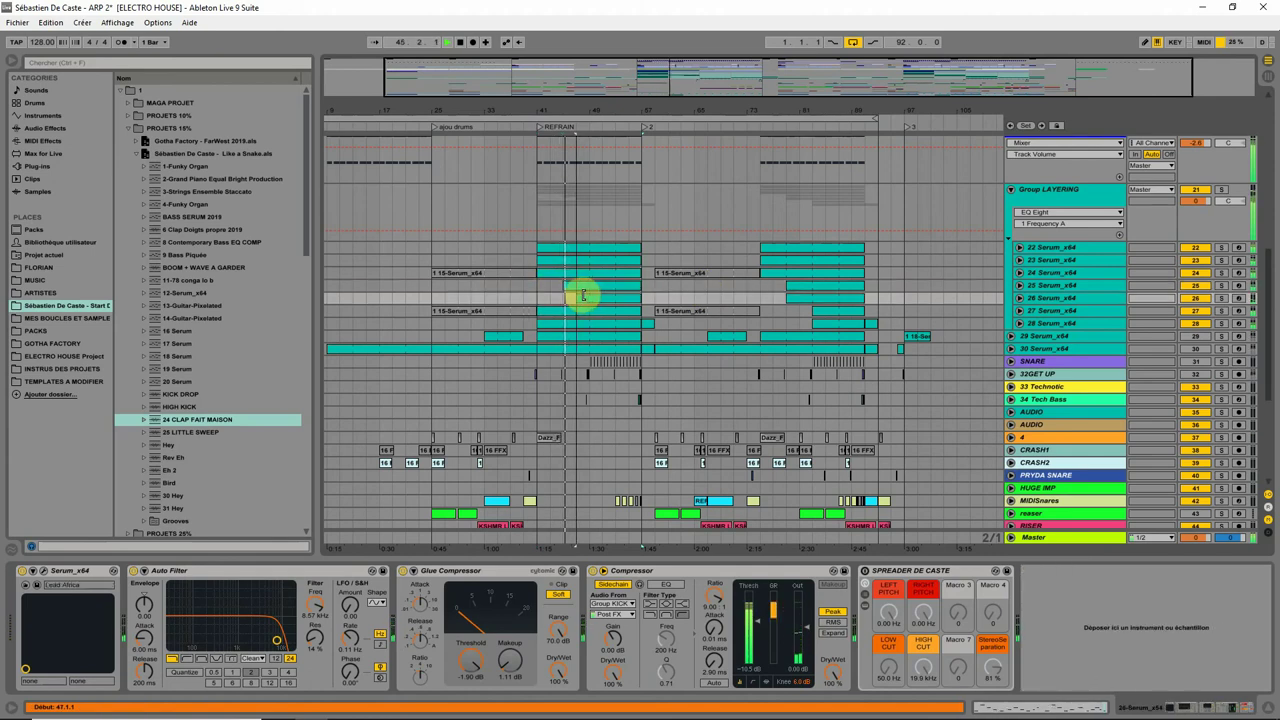
left_click(587, 311)
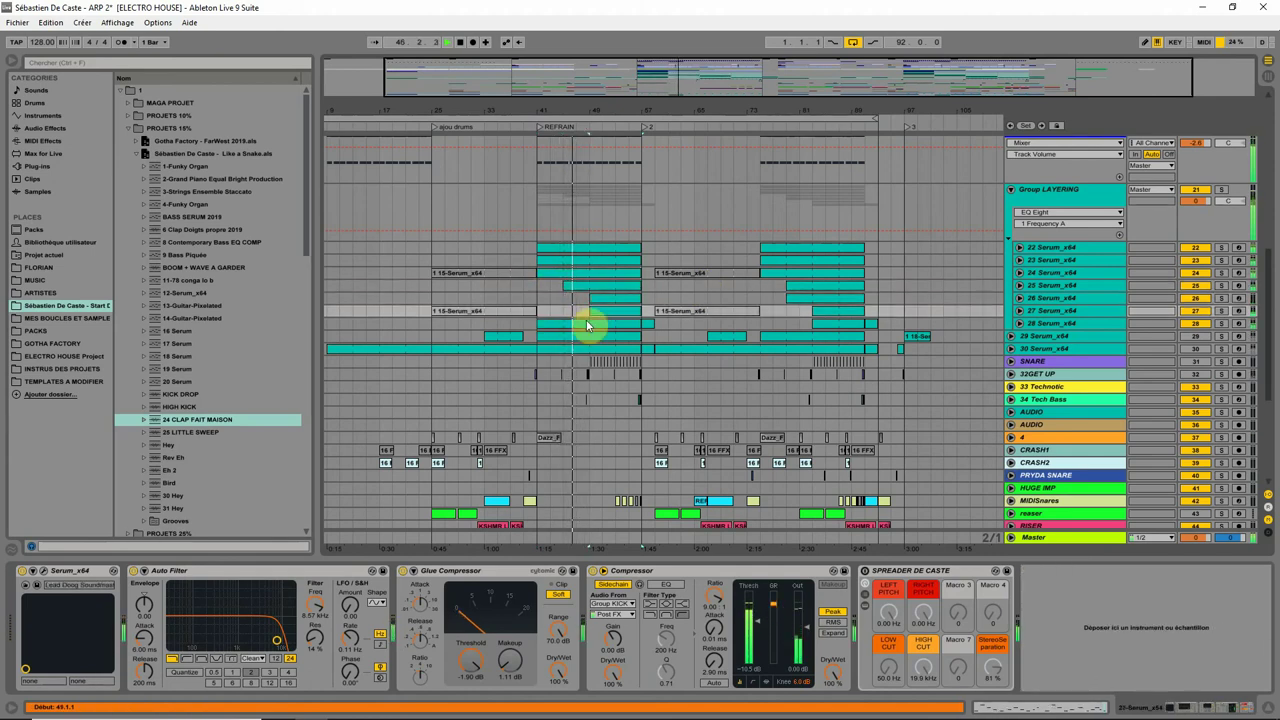
left_click(569, 323)
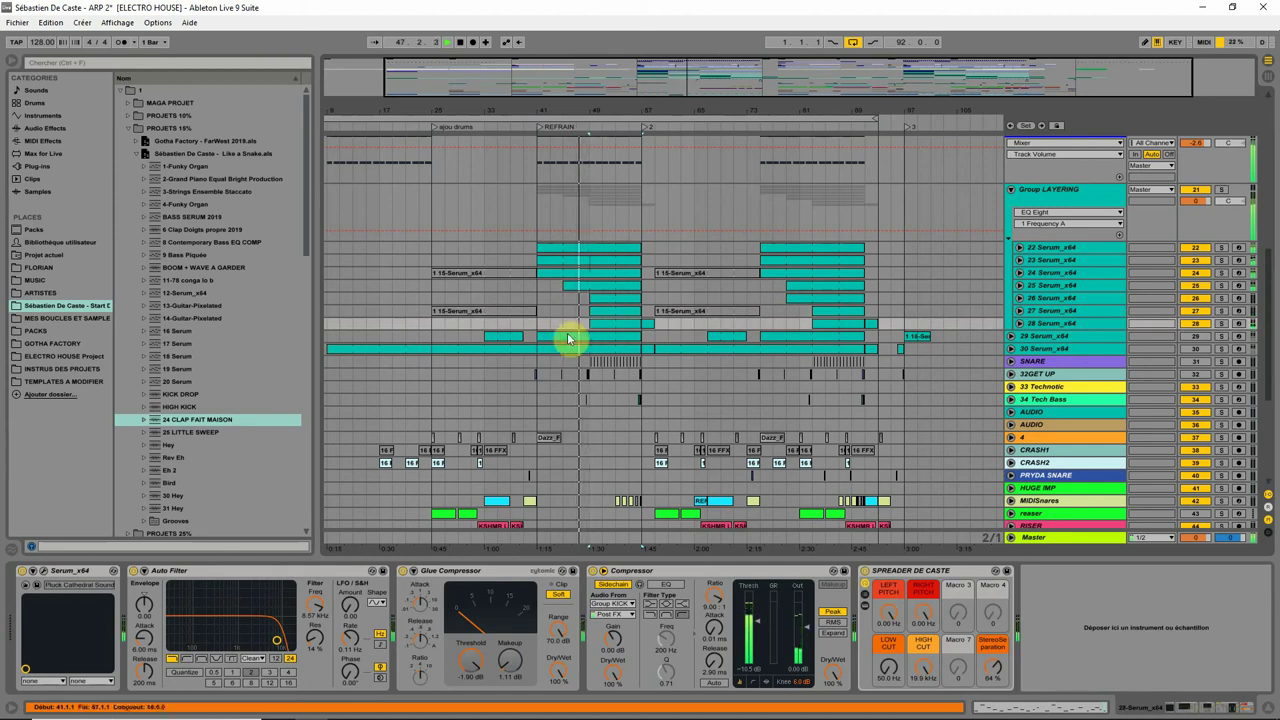
Play the refrain from 41.1.1 and again from 45.1.1 to check the staggered layer entries
left_click(578, 336)
left_click_drag(578, 334, 535, 342)
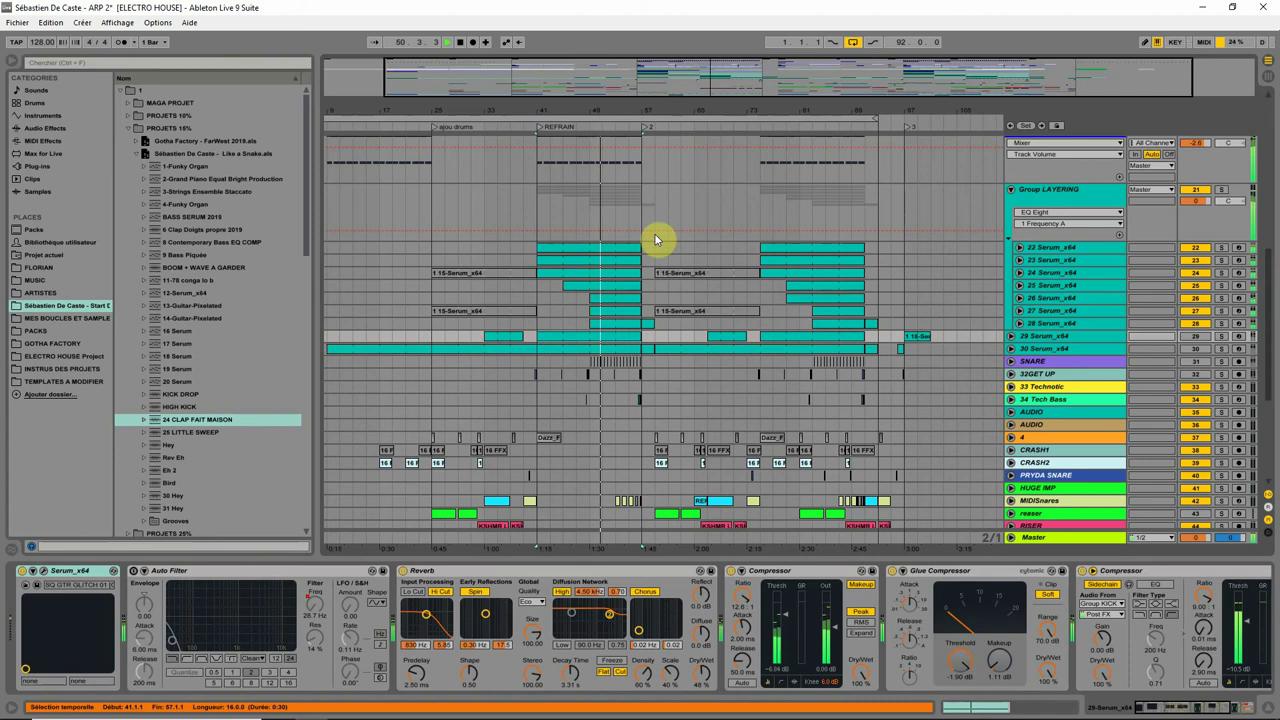
left_click(586, 287)
left_click(583, 288)
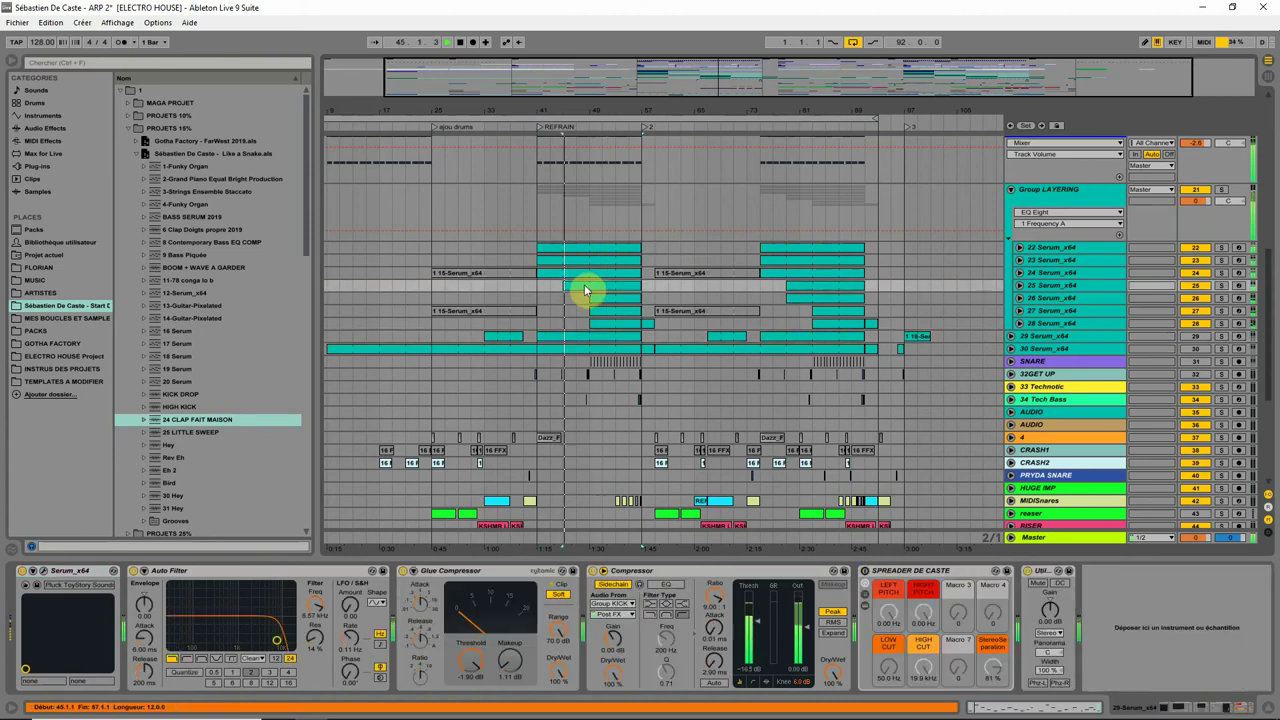
left_click(566, 292)
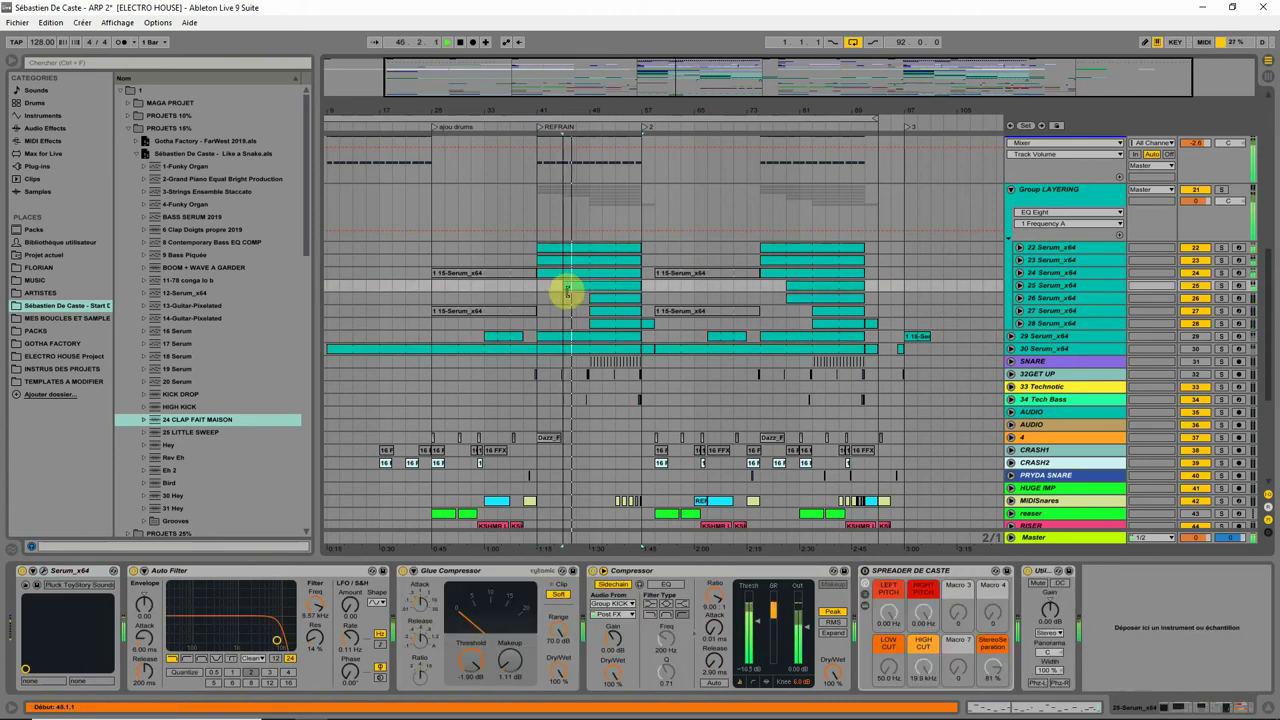
Expand track 25 Serum, set its volume to -21.0 dB and solo it
left_click(1020, 286)
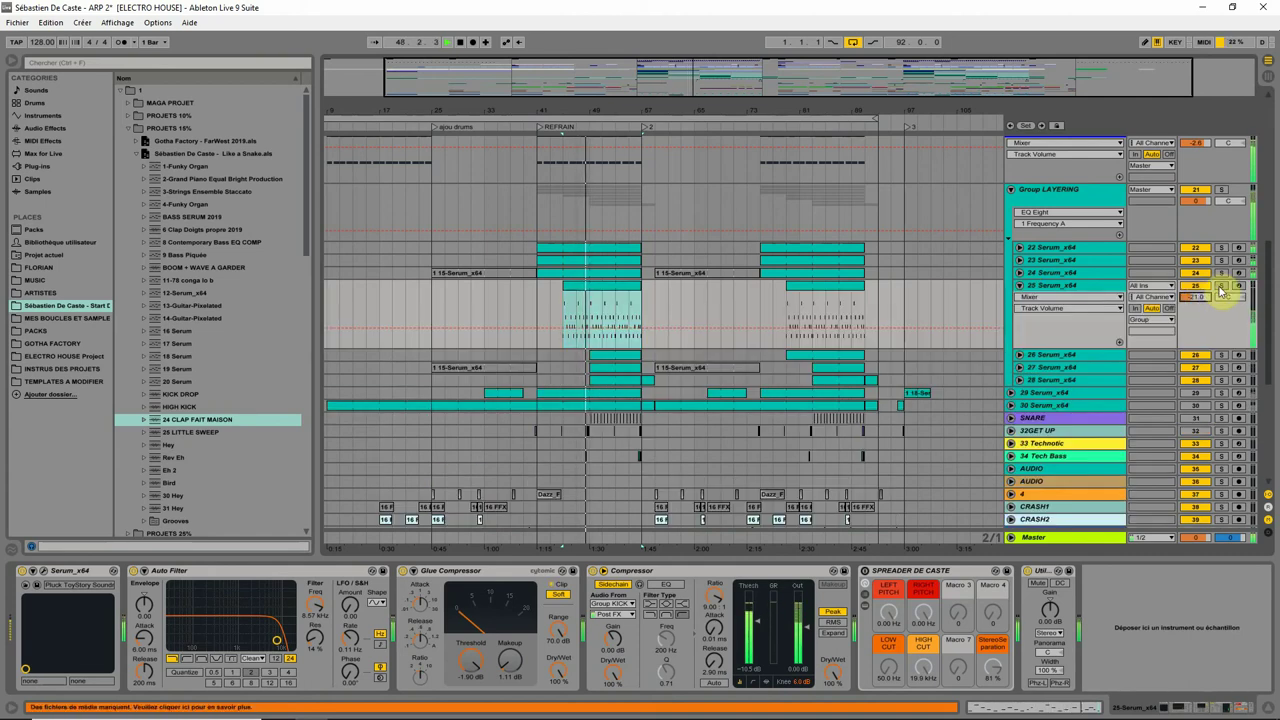
left_click(1221, 285)
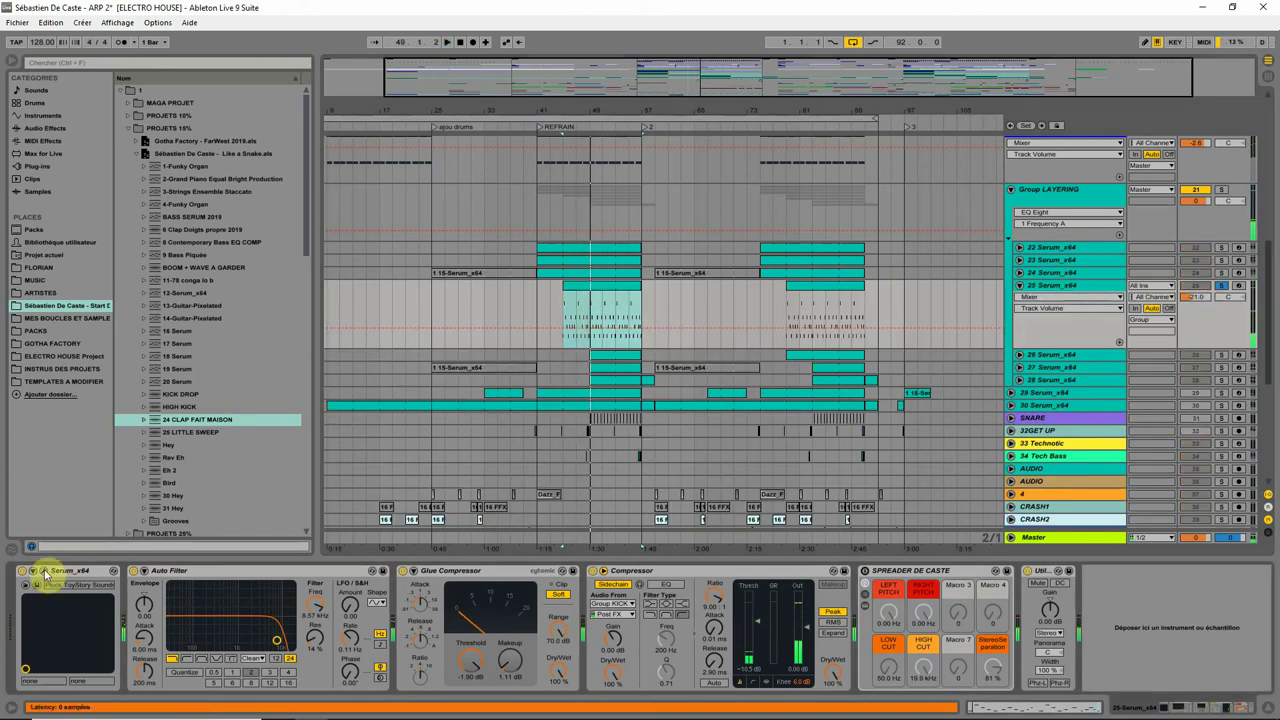
Set the Envelope 1 attack to 56 ms in track 25's Serum while playing the refrain
left_click(63, 627)
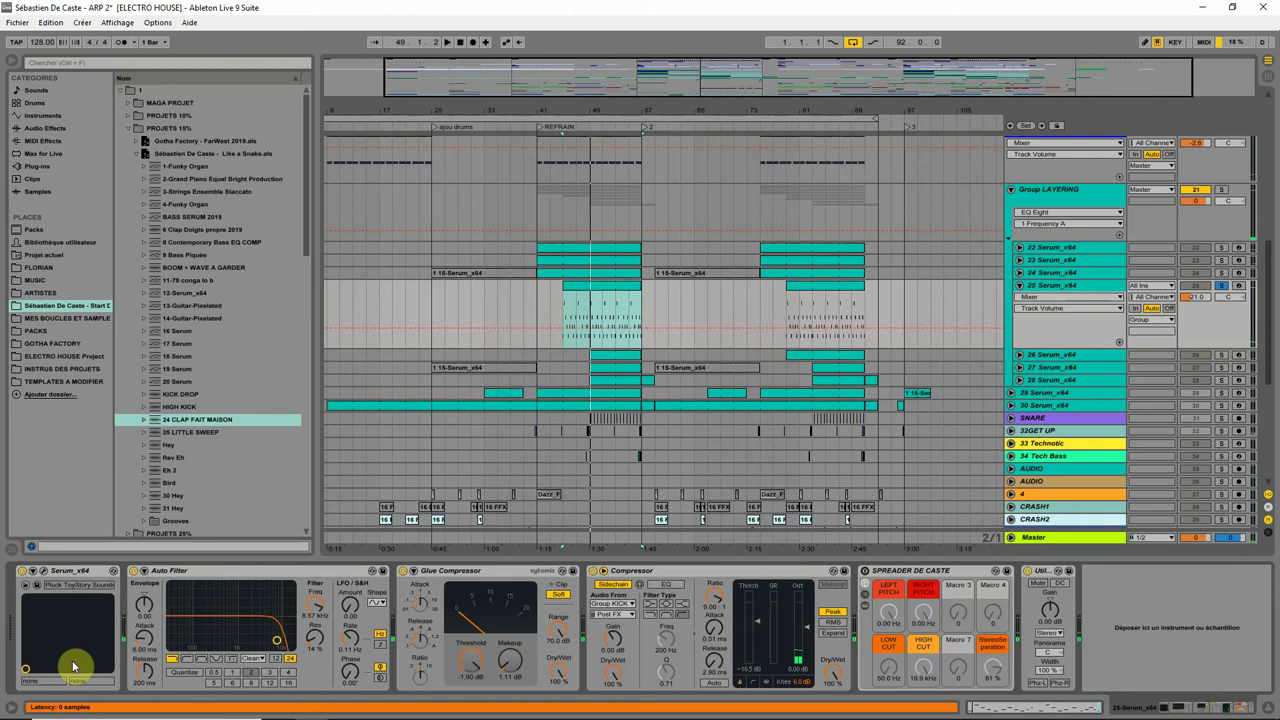
key("space")
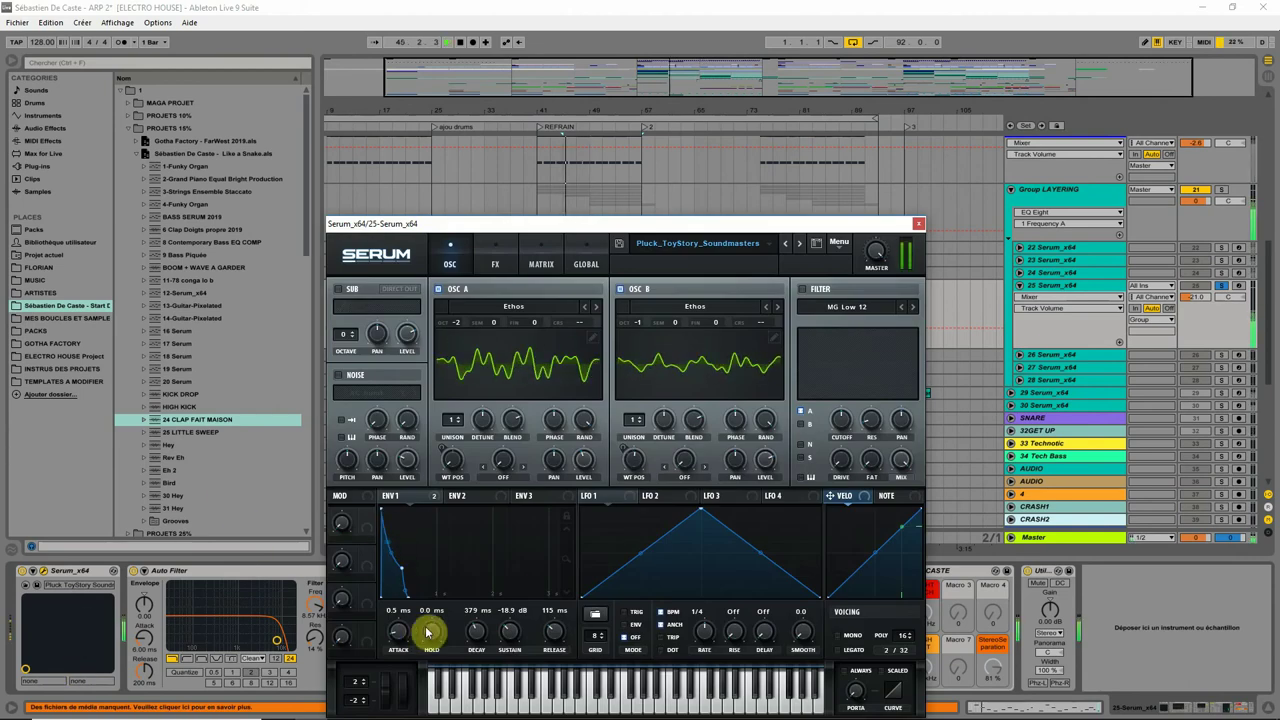
mouse_move(399, 628)
left_mouse_down()
mouse_move(400, 608)
mouse_move(408, 642)
mouse_move(400, 630)
left_mouse_up()
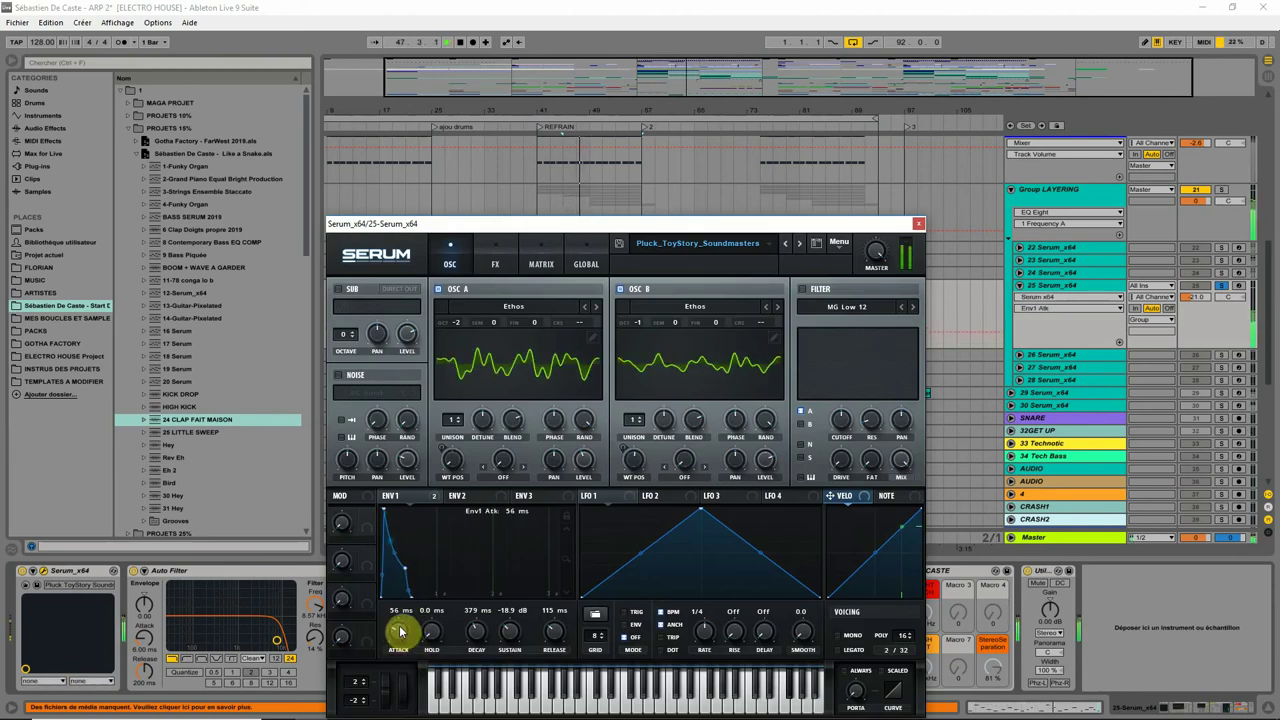
key("space")
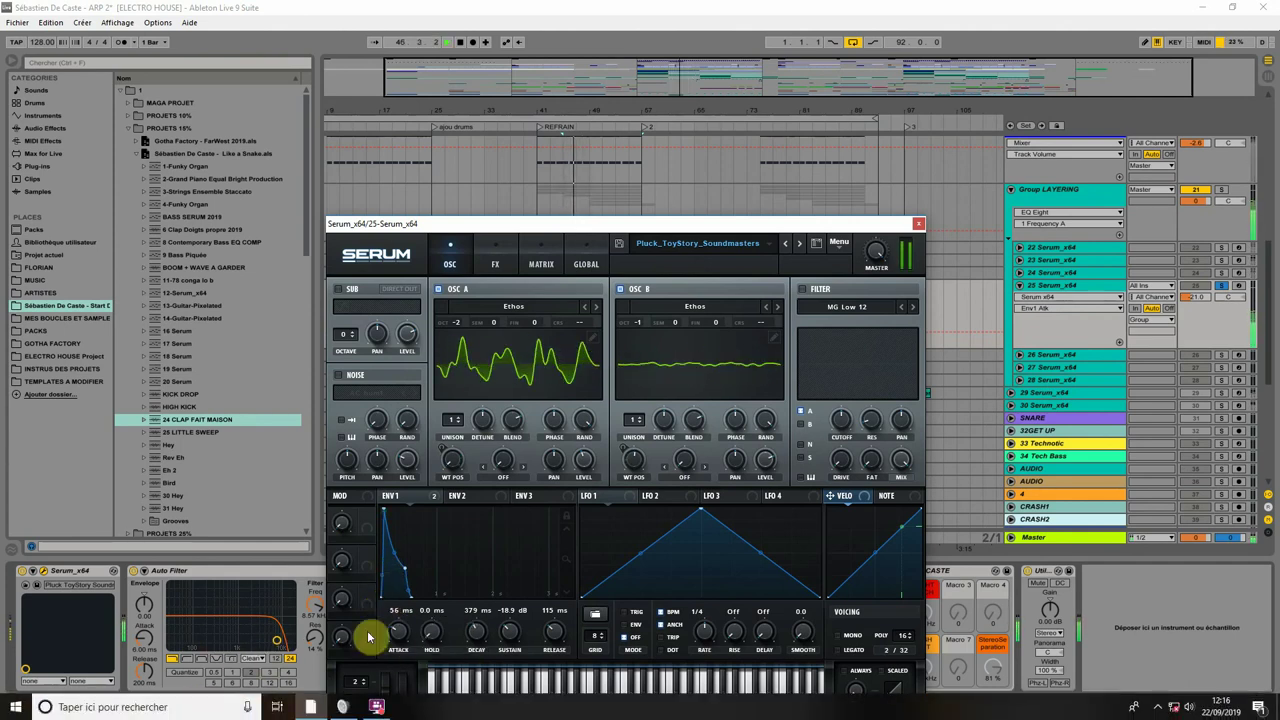
Copy the EQ Eight from Group LAYERING to track 25 and place it directly after Serum
left_click_drag(714, 230, 637, 211)
left_click(1068, 224)
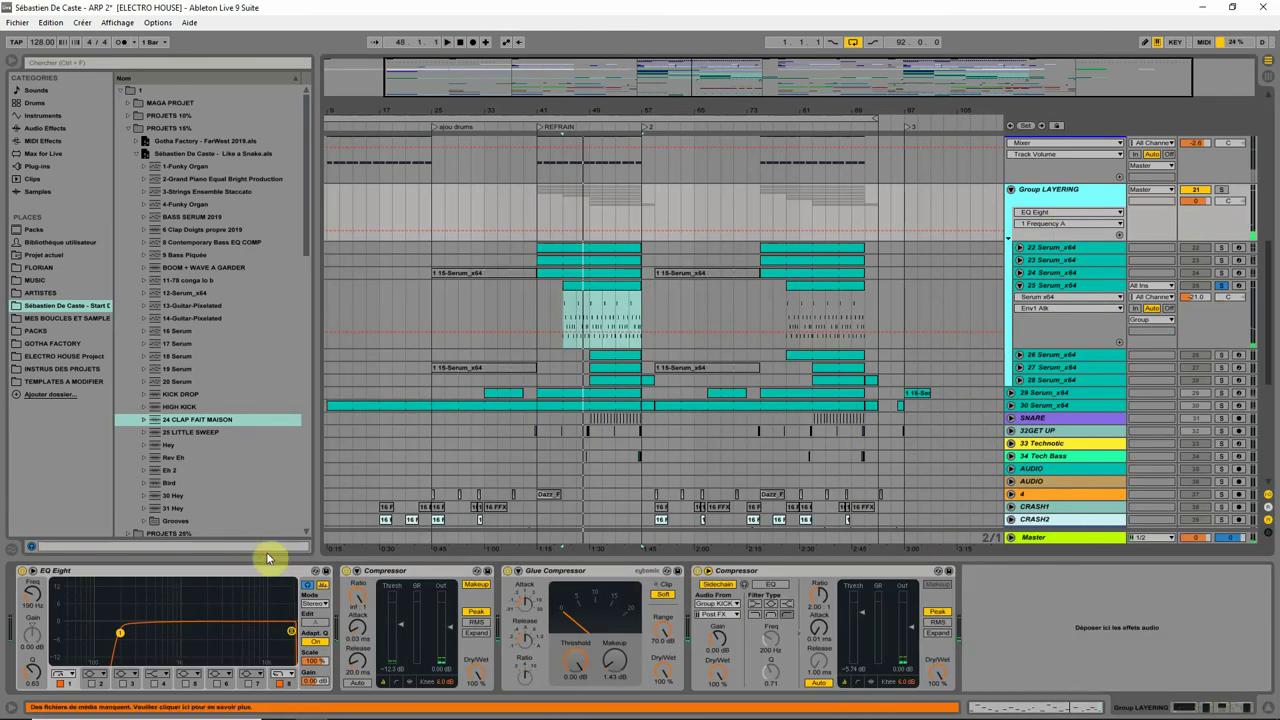
left_click(240, 580)
left_click_drag(1025, 329, 1021, 332)
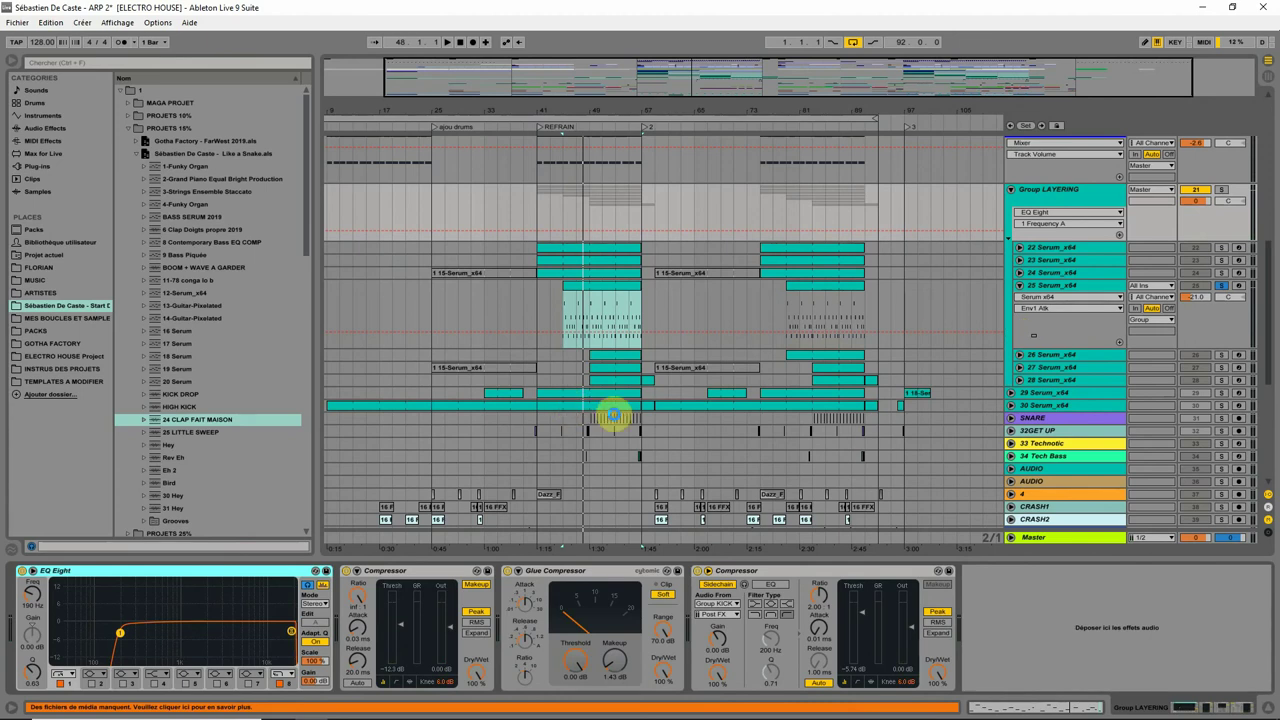
key("space")
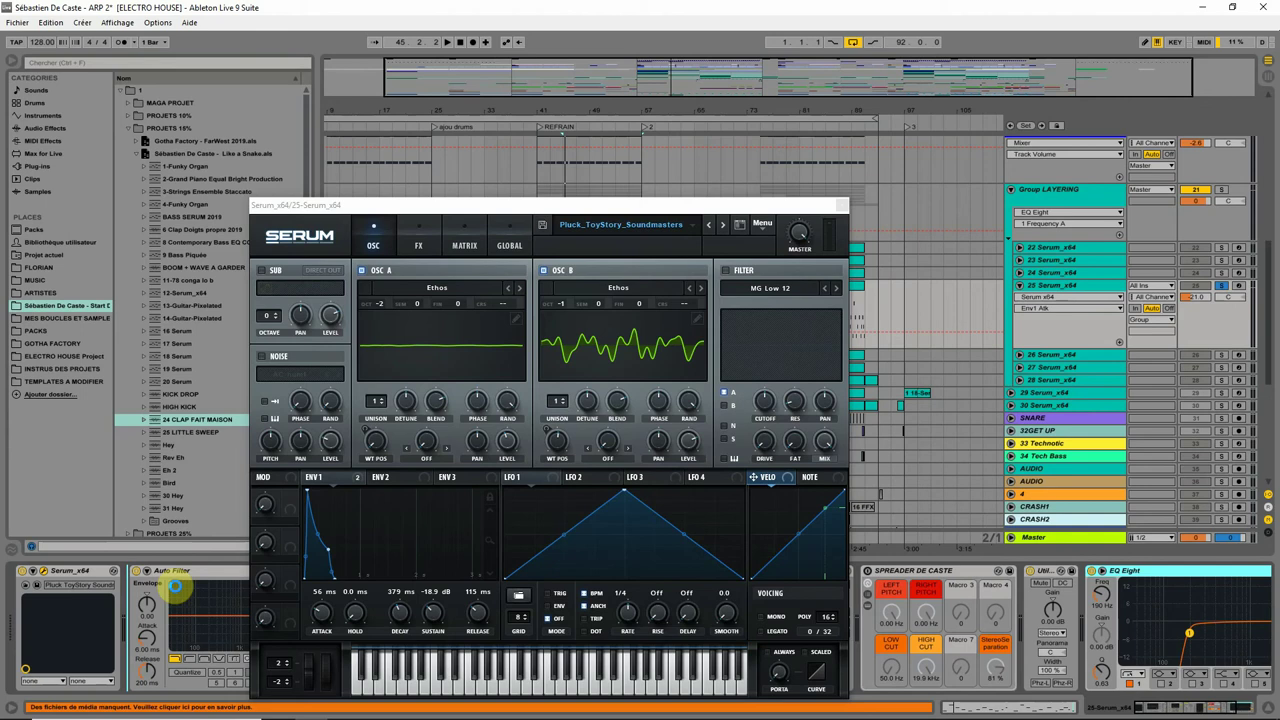
left_click_drag(645, 205, 657, 53)
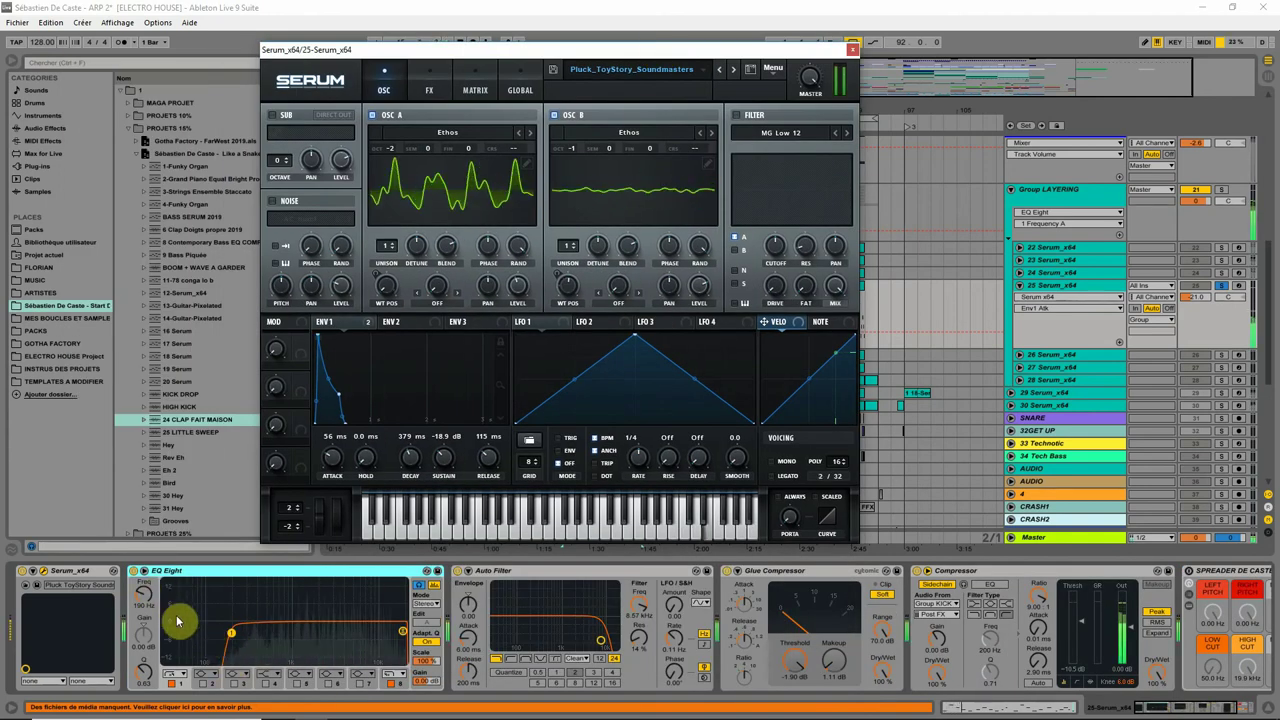
Set track 25's EQ Eight low cut to 377 Hz and its high cut to 11.2 kHz
left_click_drag(231, 633, 231, 633)
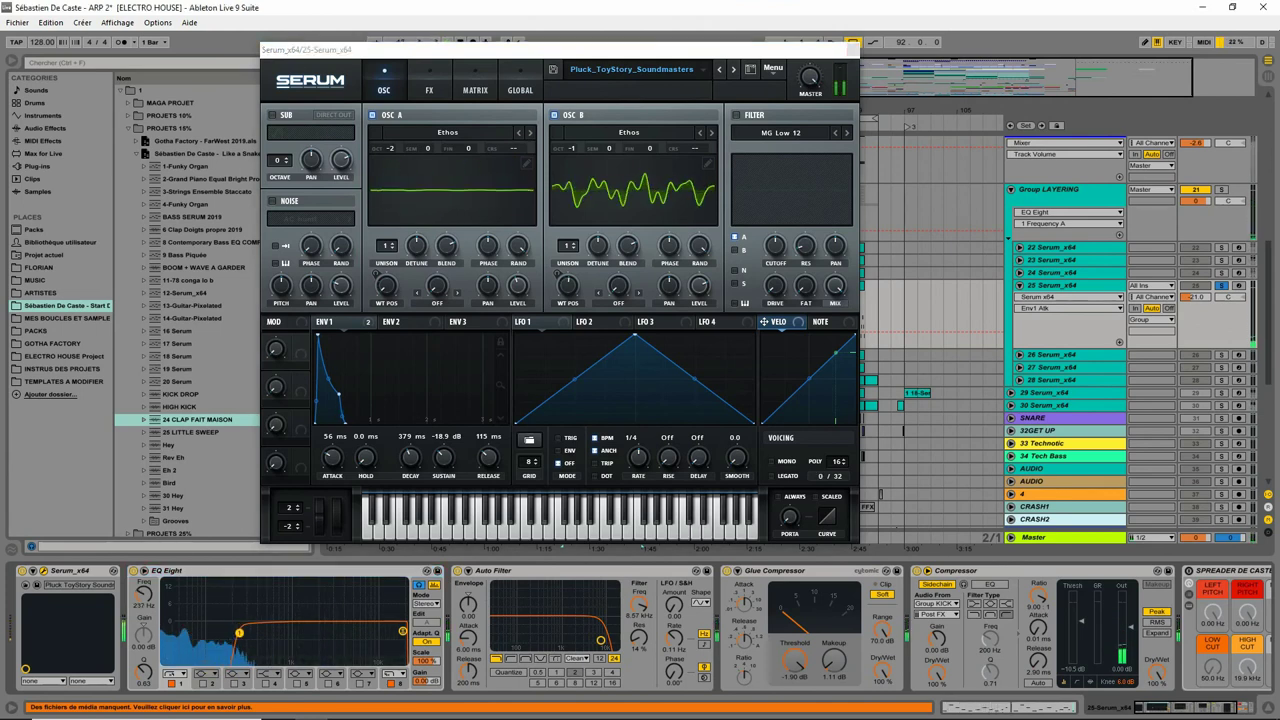
left_click_drag(239, 633, 249, 633)
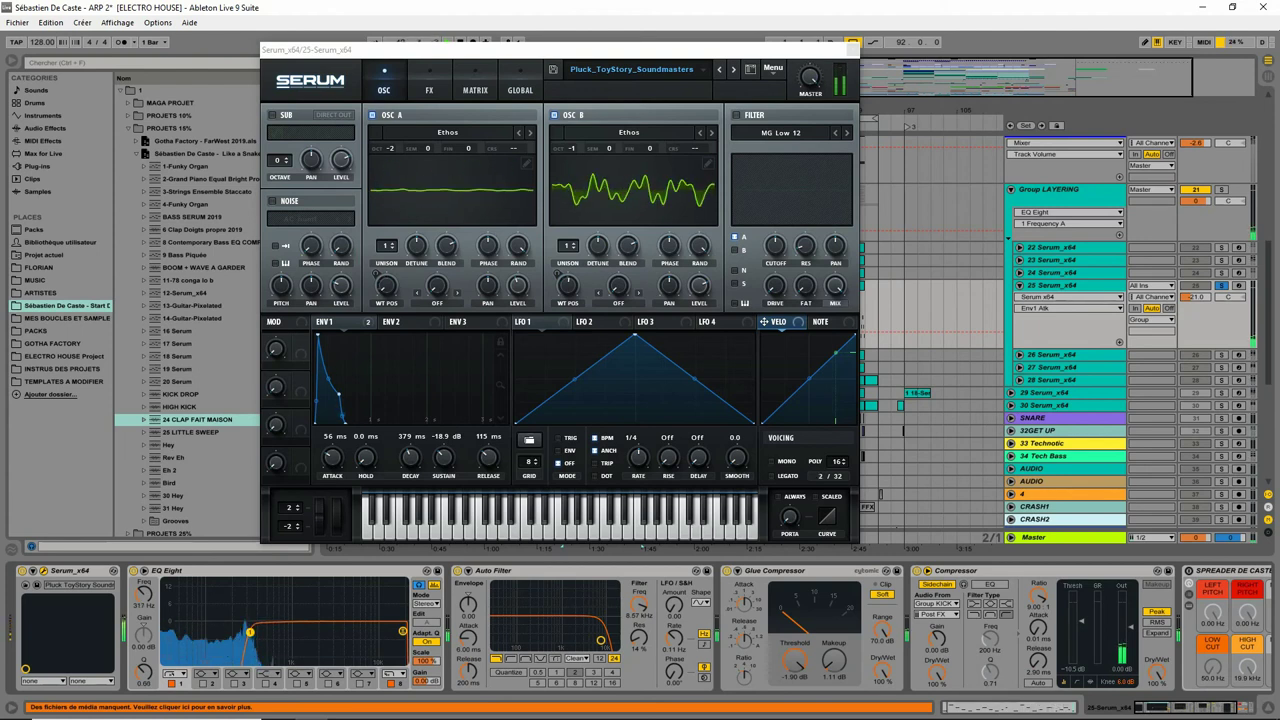
left_click(402, 631)
left_click_drag(402, 631, 397, 631)
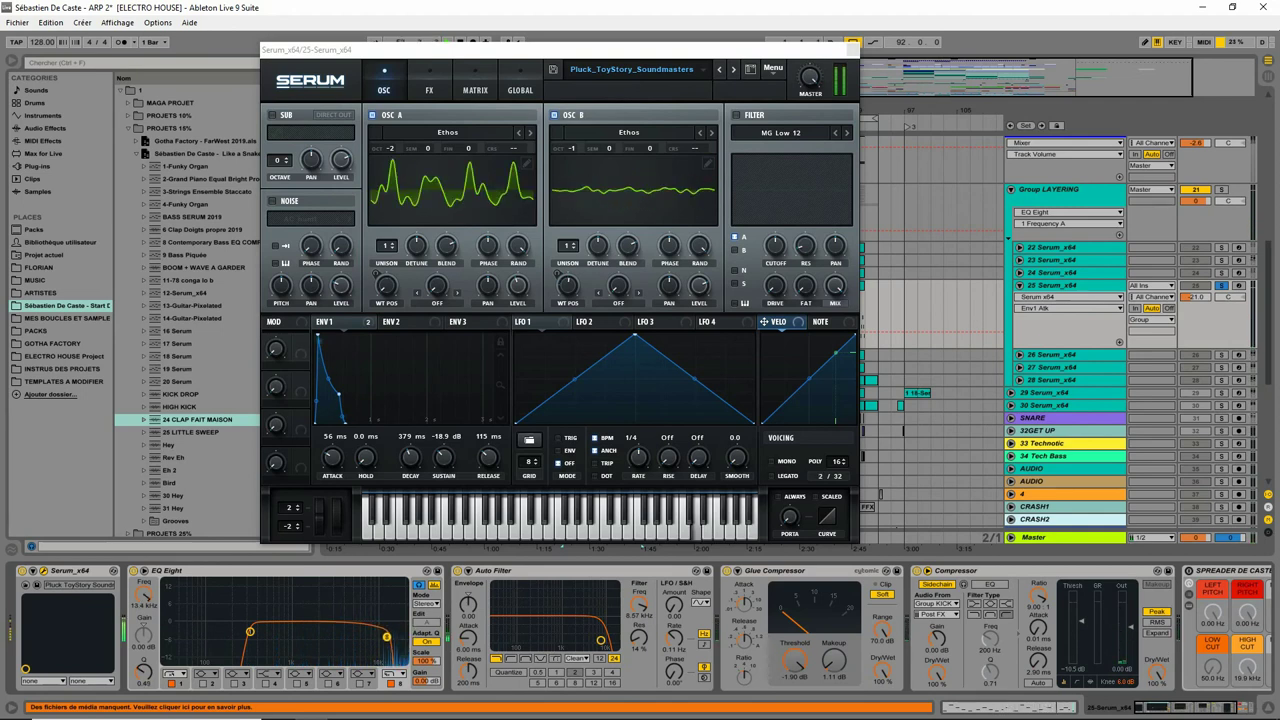
left_click_drag(387, 636, 377, 636)
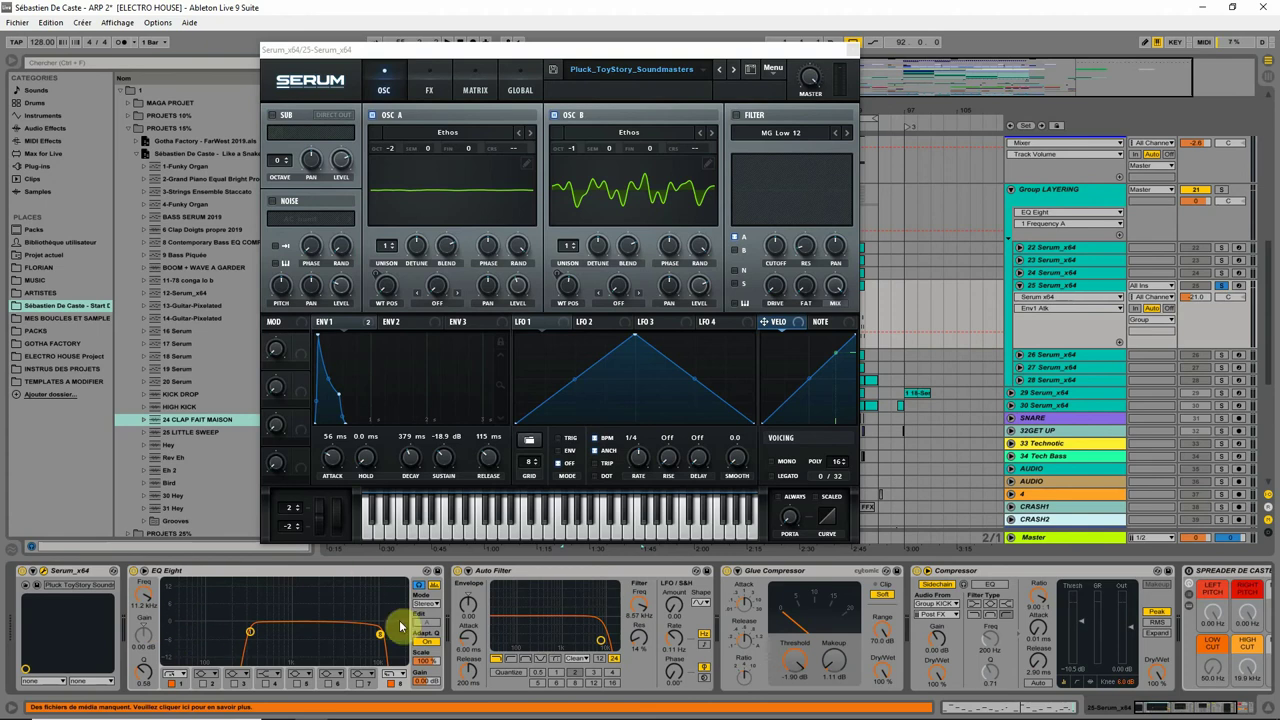
Compare track 25 with its EQ Eight bypassed and active, and unsolo the track to hear it in the full mix
left_click(133, 571)
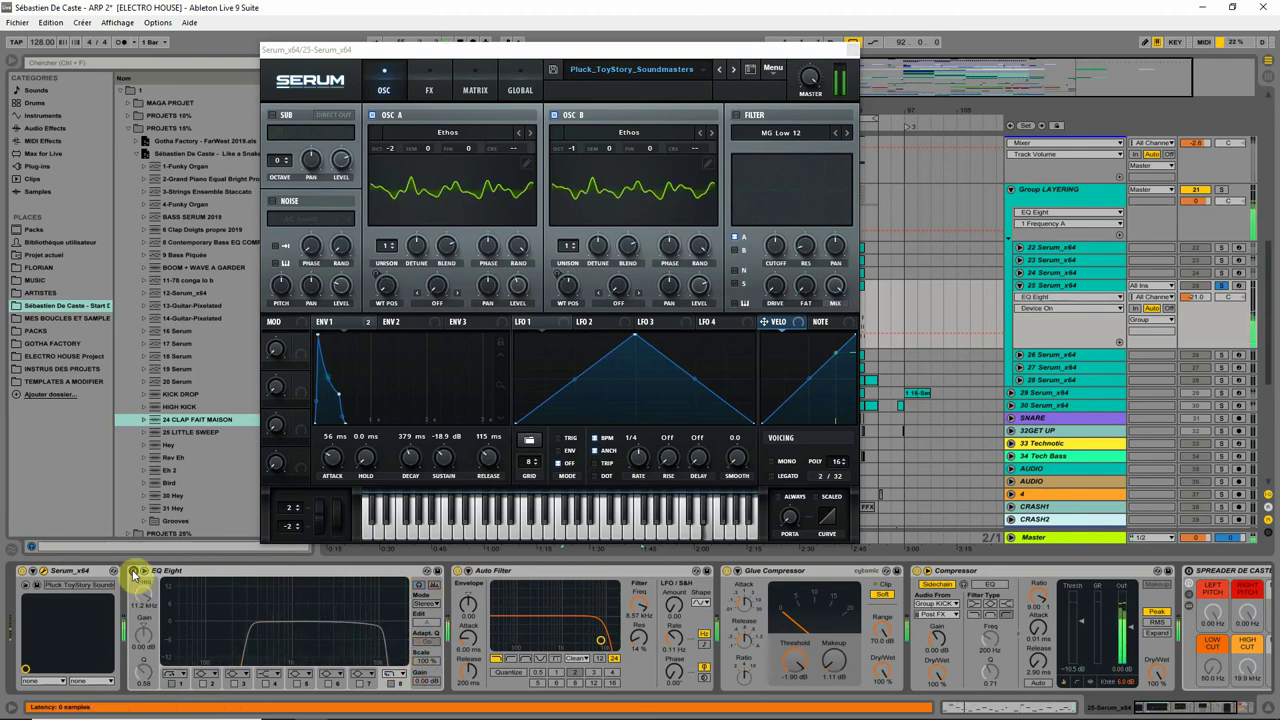
left_click(133, 571)
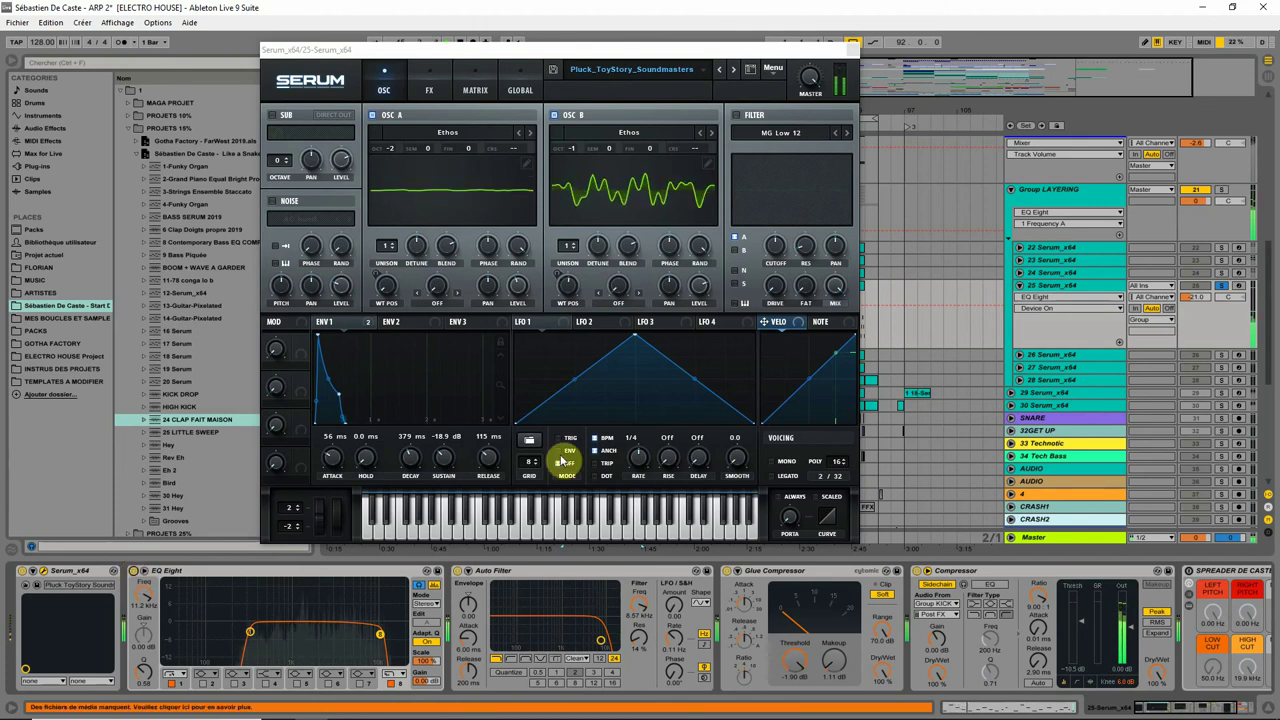
left_click(1221, 285)
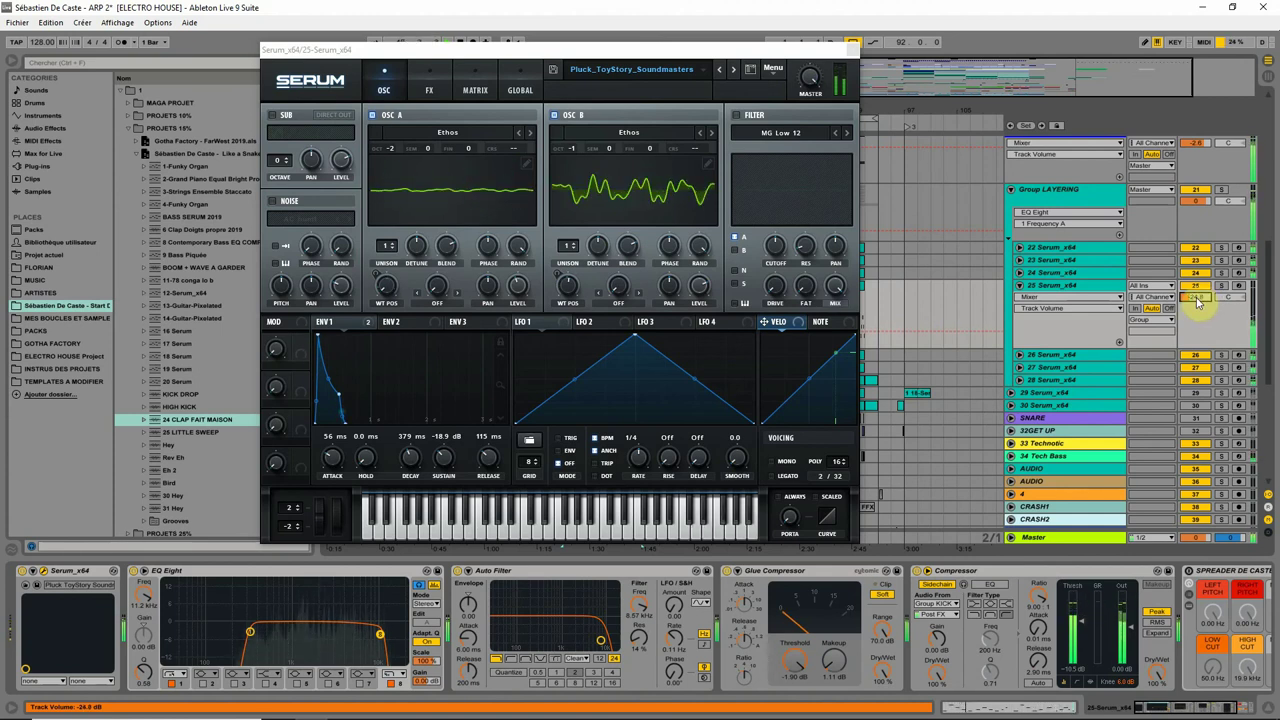
Solo track 28 and copy track 25's EQ Eight onto it, directly after its Serum, then replay the refrain from bar 45
left_click(1022, 190)
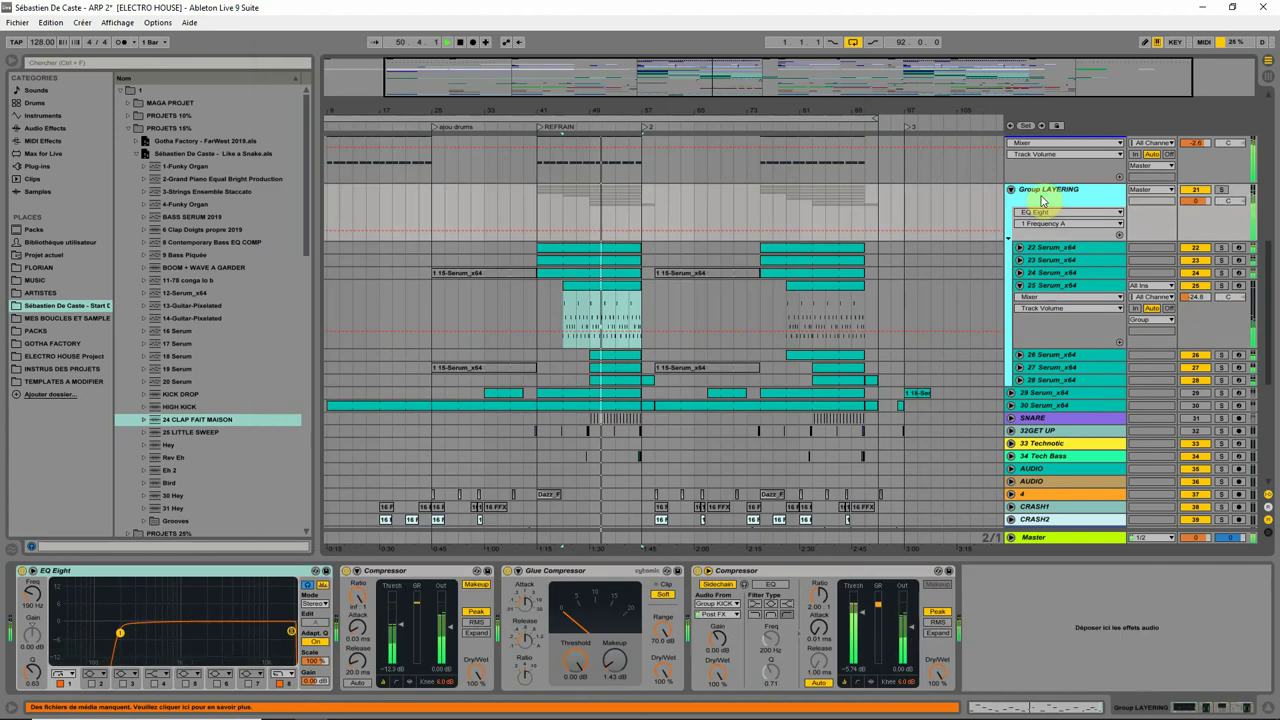
left_click(1221, 380)
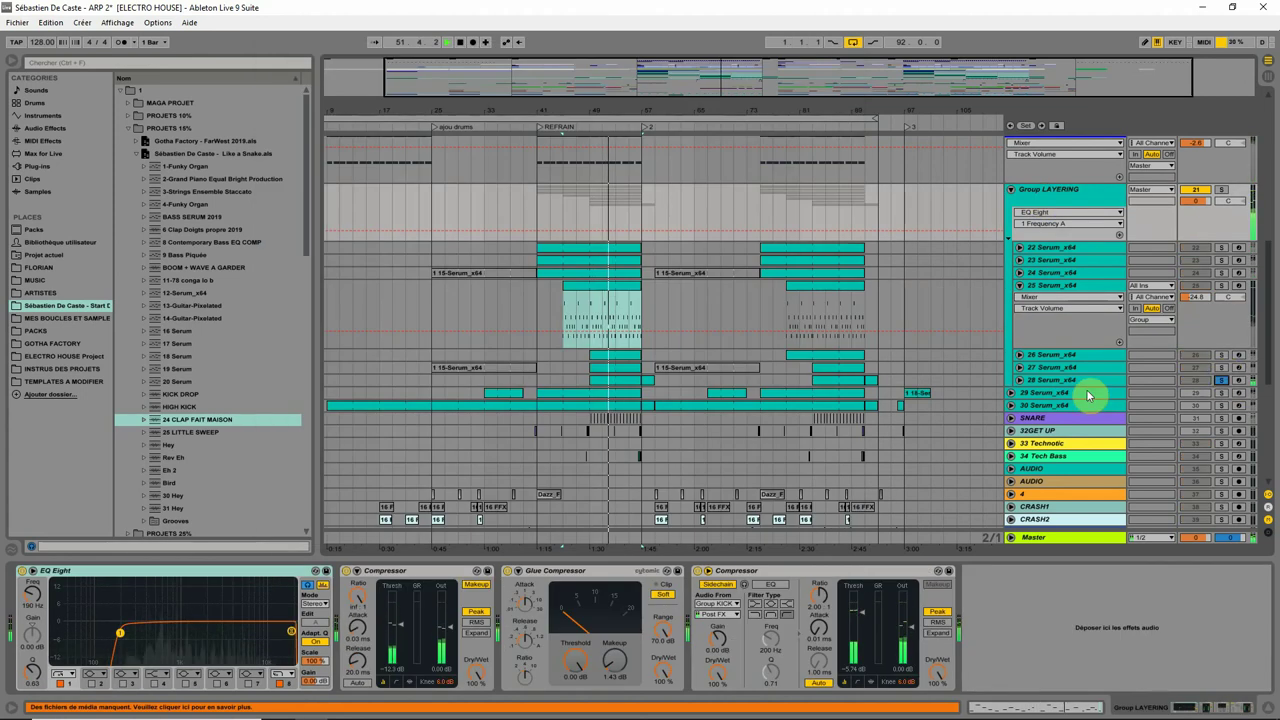
left_click(1096, 288)
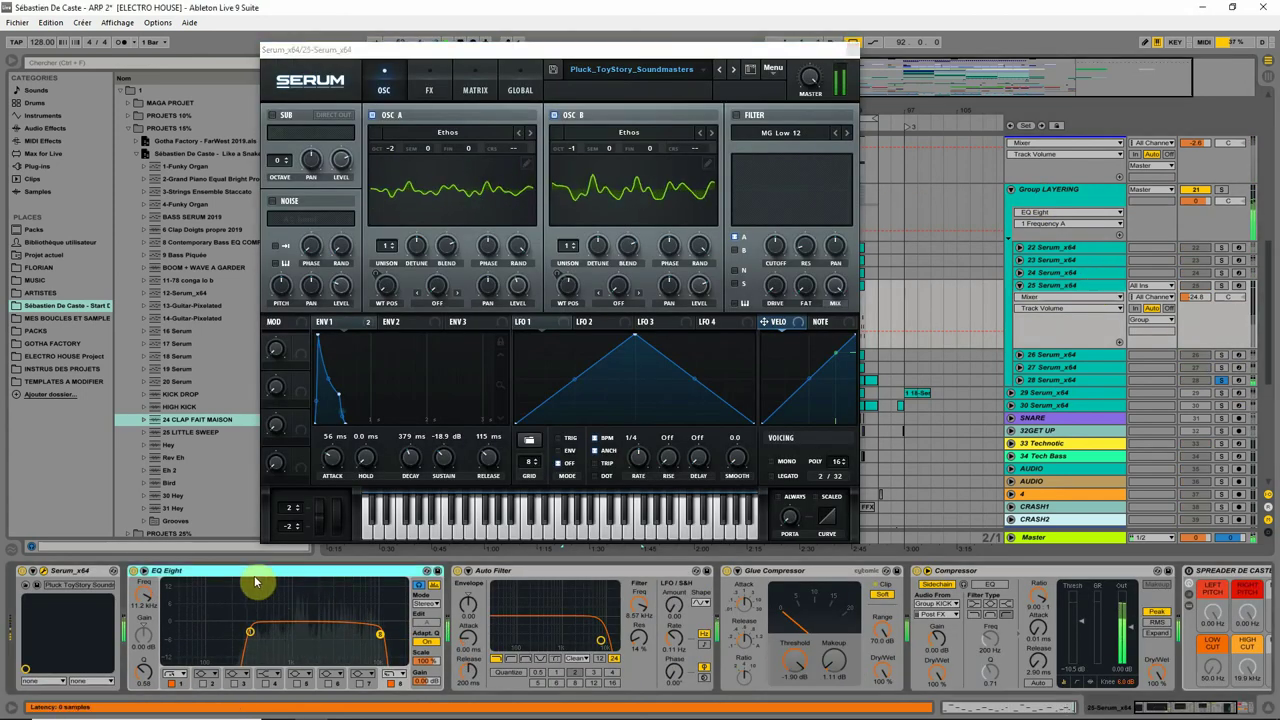
left_click(1064, 380)
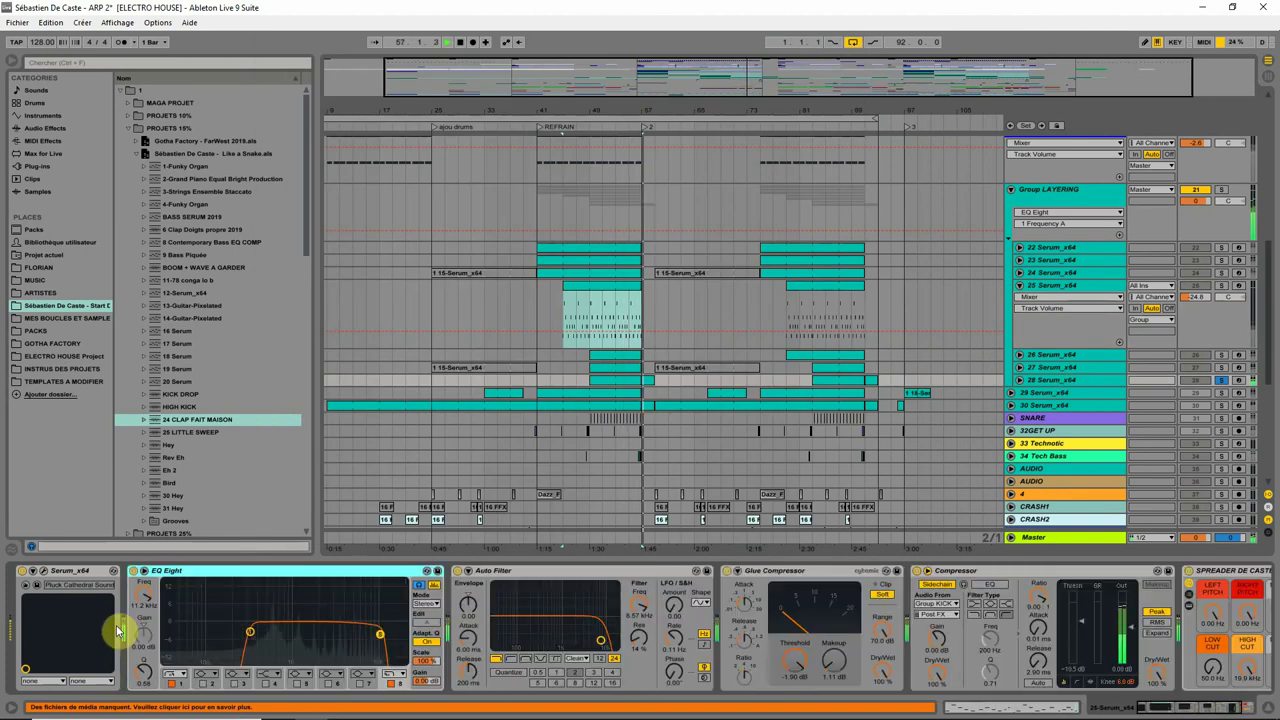
key("space")
key("space")
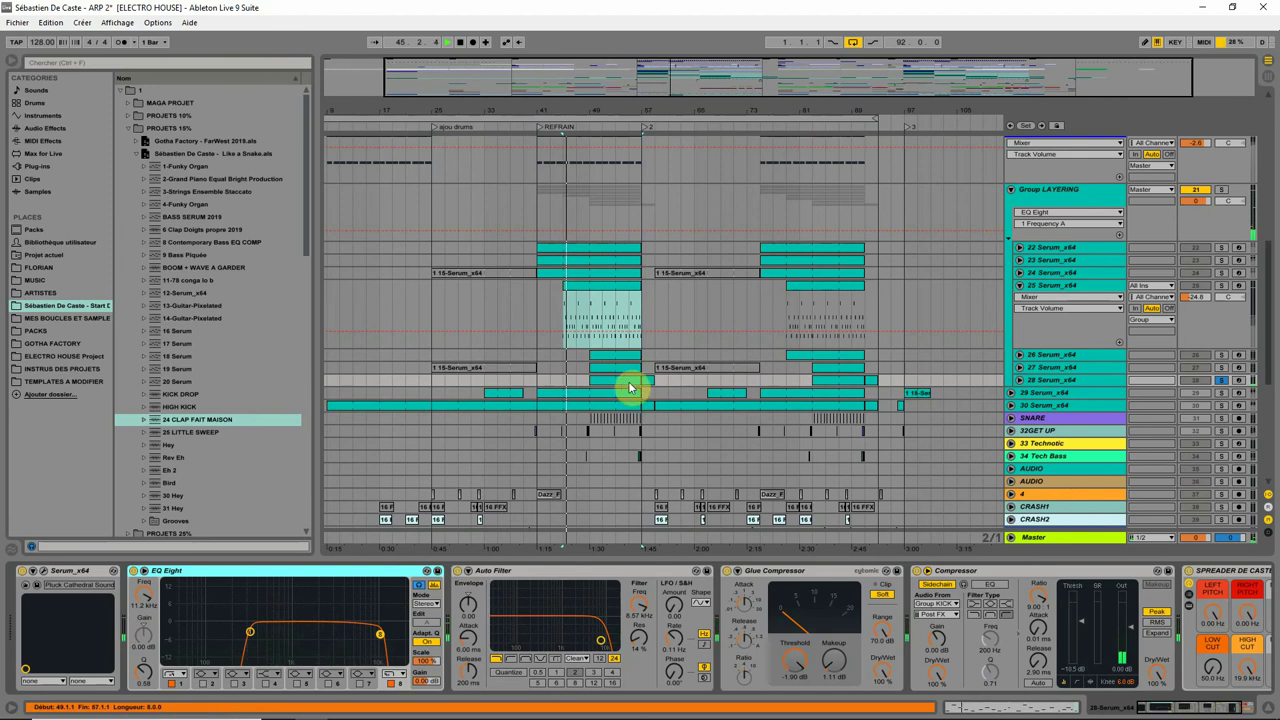
Compare track 28 with its EQ Eight bypassed and active, nudge the low cut slightly lower, and unsolo the track
left_click(133, 571)
left_click(133, 571)
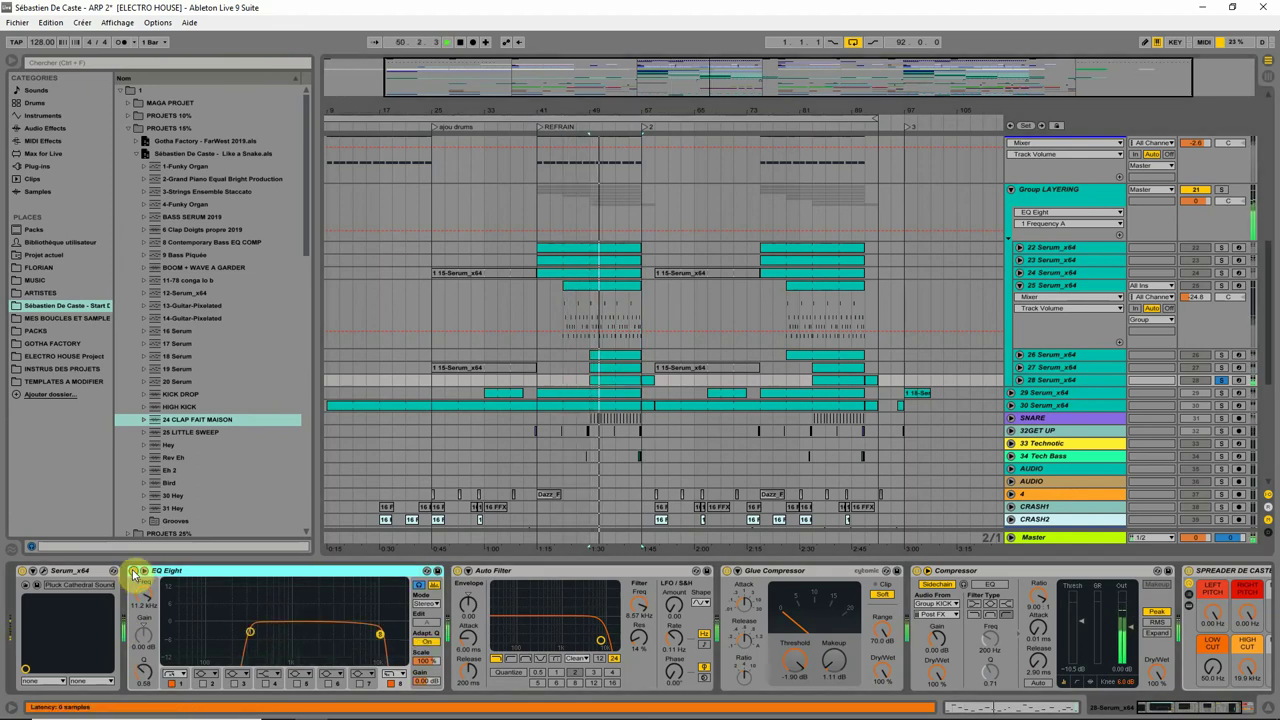
left_click(251, 633)
left_click_drag(251, 633, 249, 633)
left_click(380, 634)
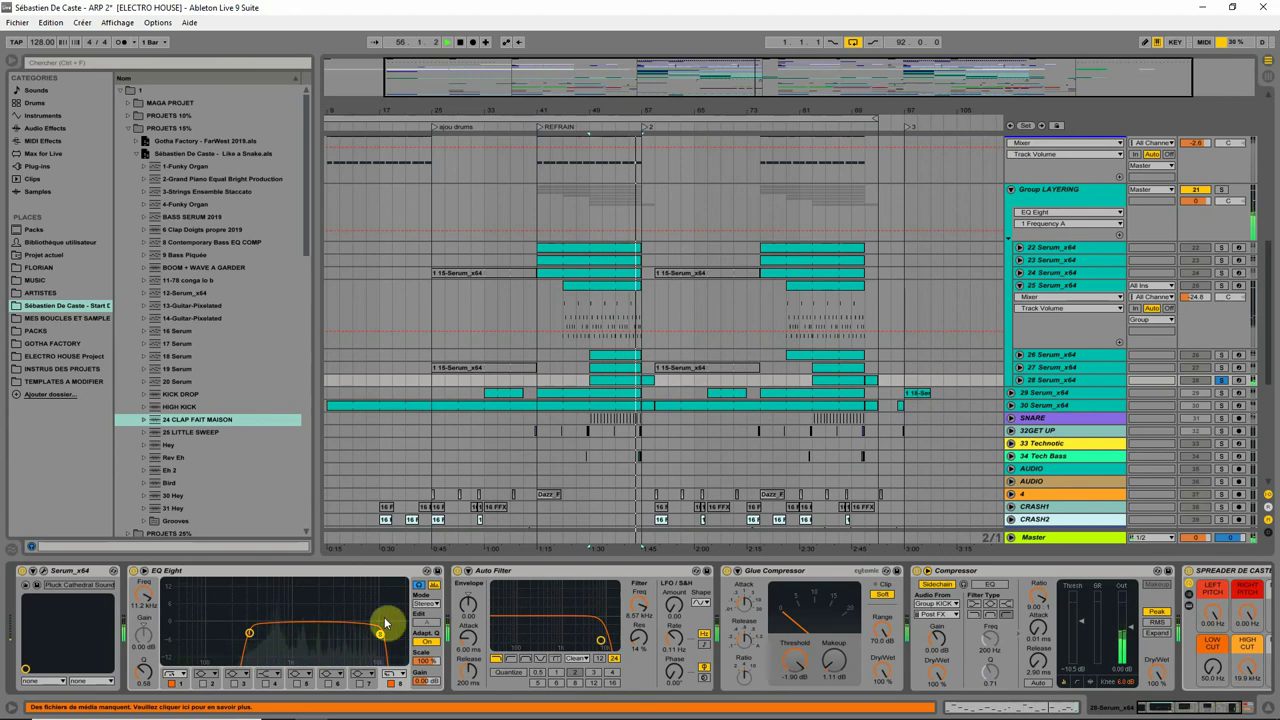
left_click(1224, 381)
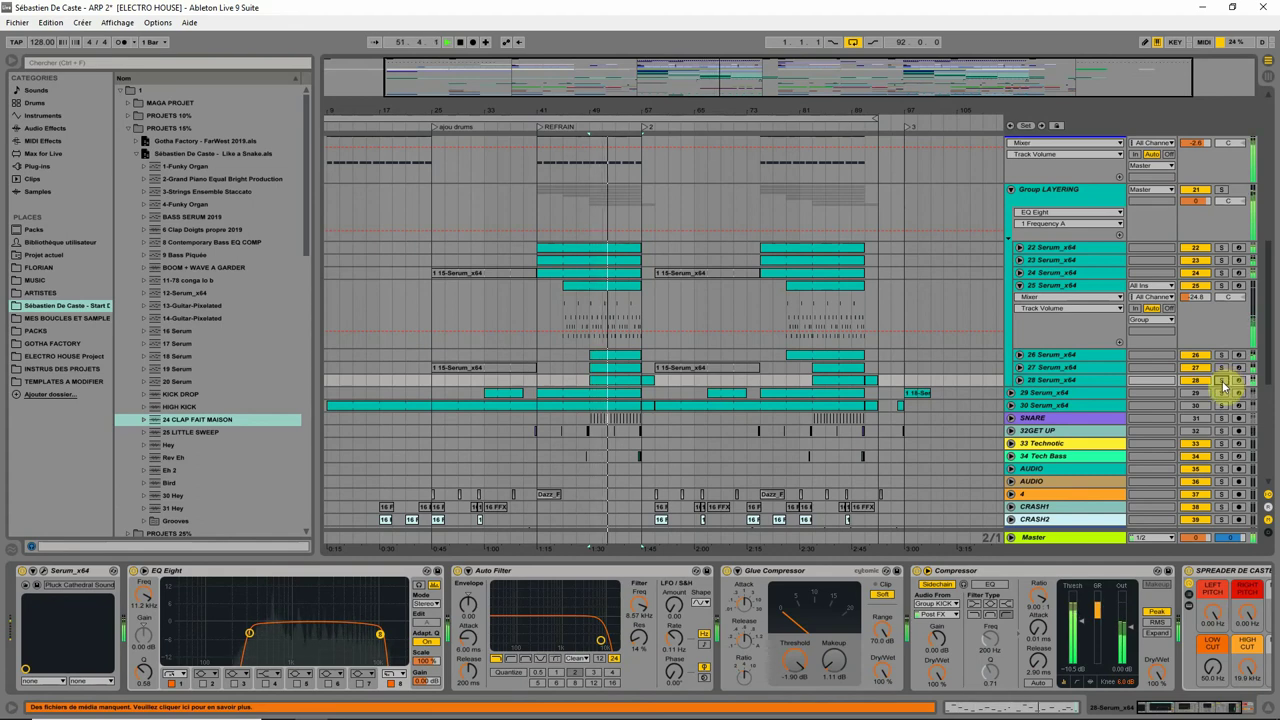
Unfold track 28 and extend the start of its refrain clip back to bar 45
left_click(1019, 380)
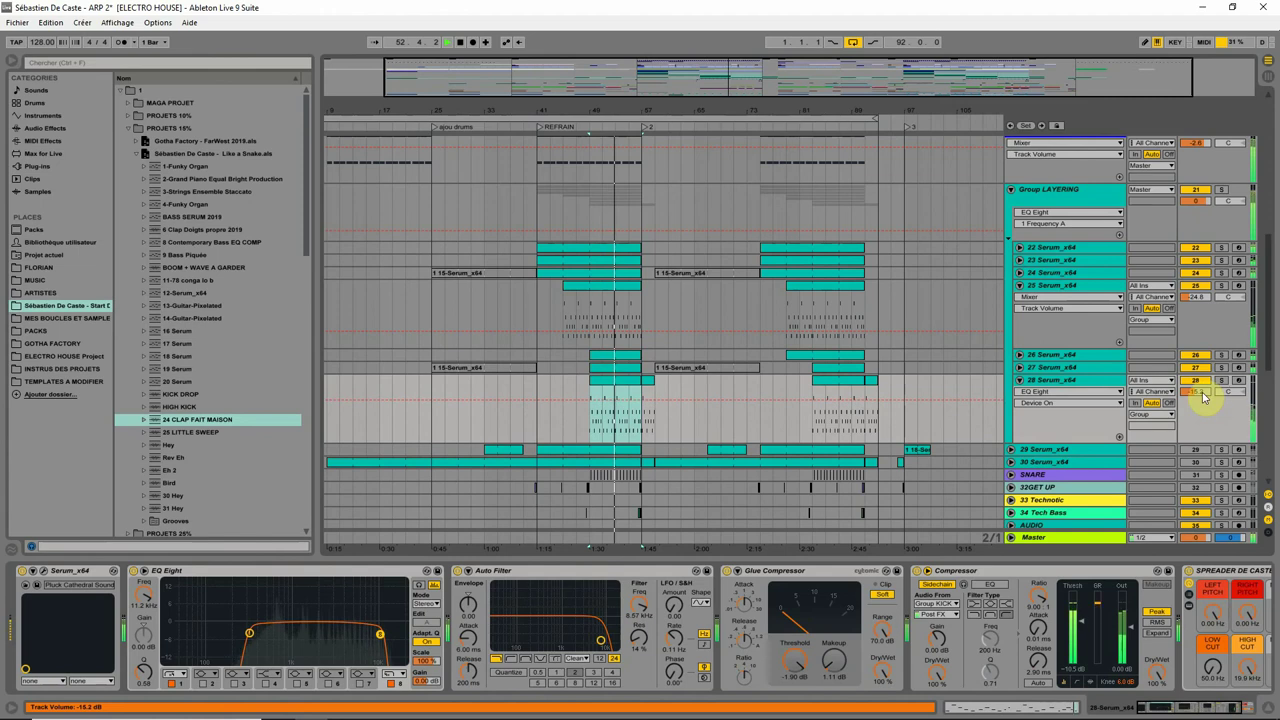
key("space")
left_click_drag(590, 381, 564, 390)
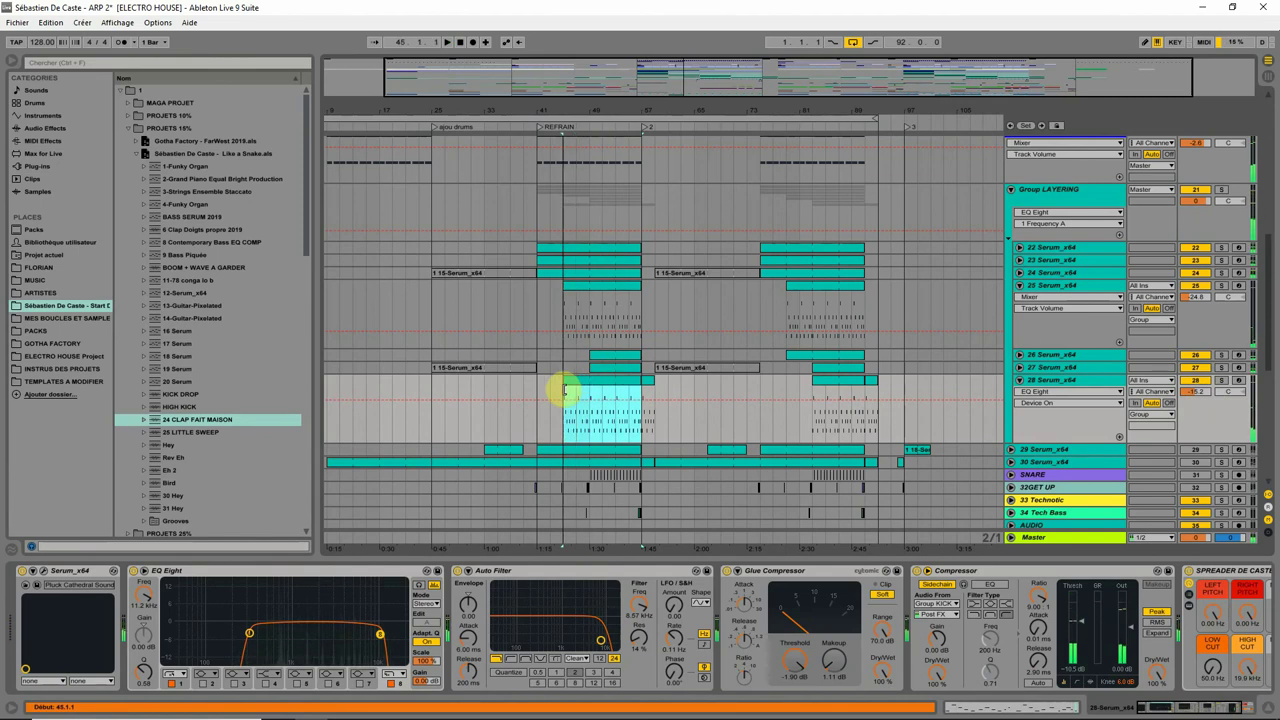
Set track 28's volume to -14.6 dB and track 25's volume to -26.1 dB while playing the refrain
left_click(1196, 287)
key("space")
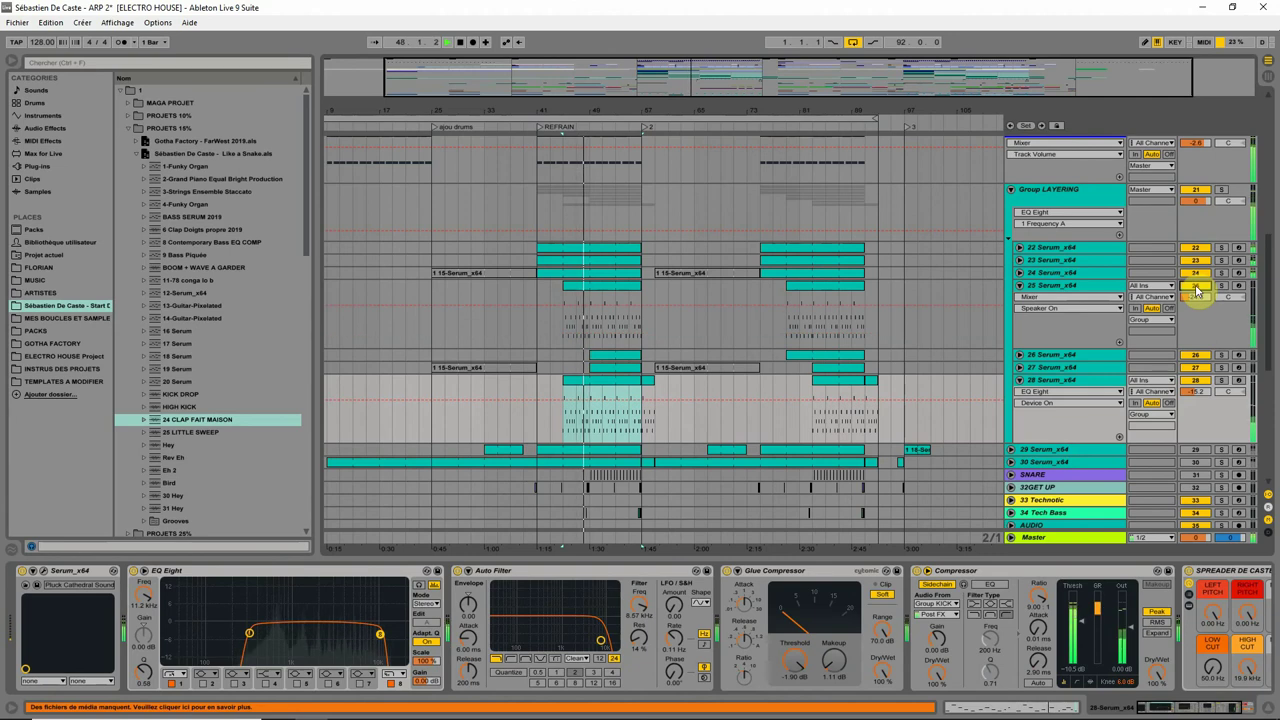
left_click(1194, 390)
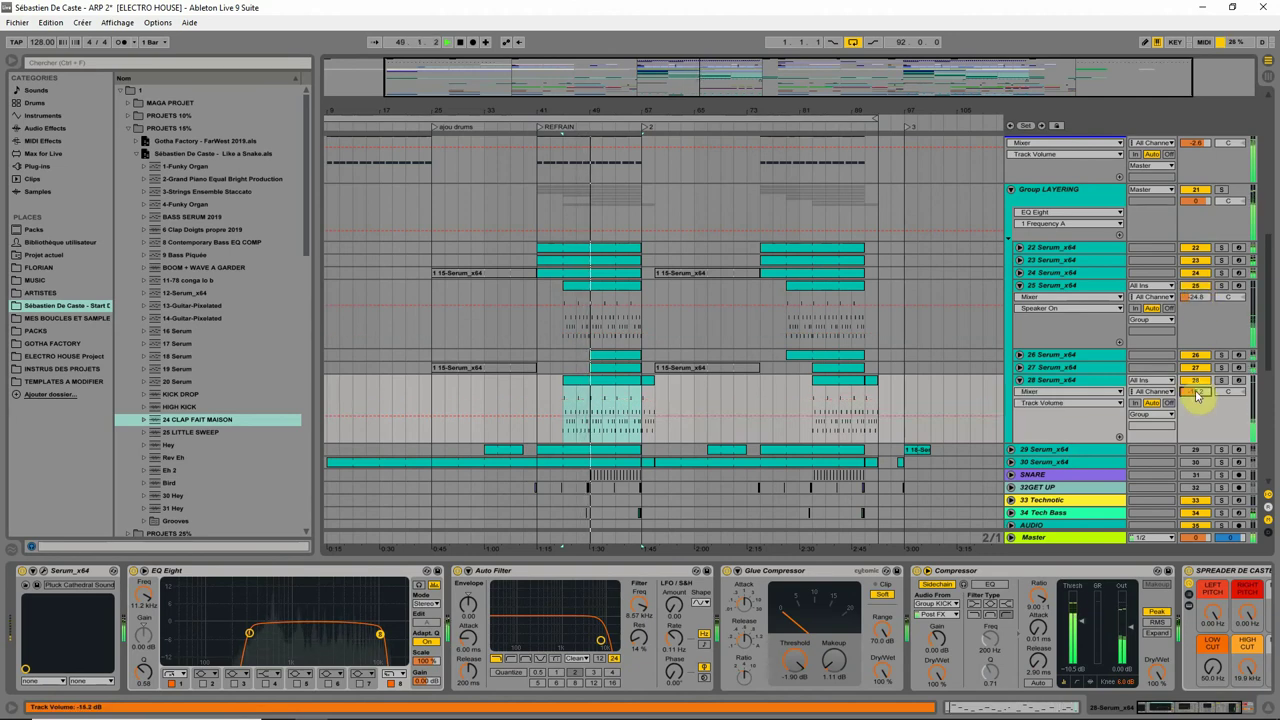
left_click_drag(1204, 393, 1204, 385)
left_click(1192, 298)
left_click(693, 380)
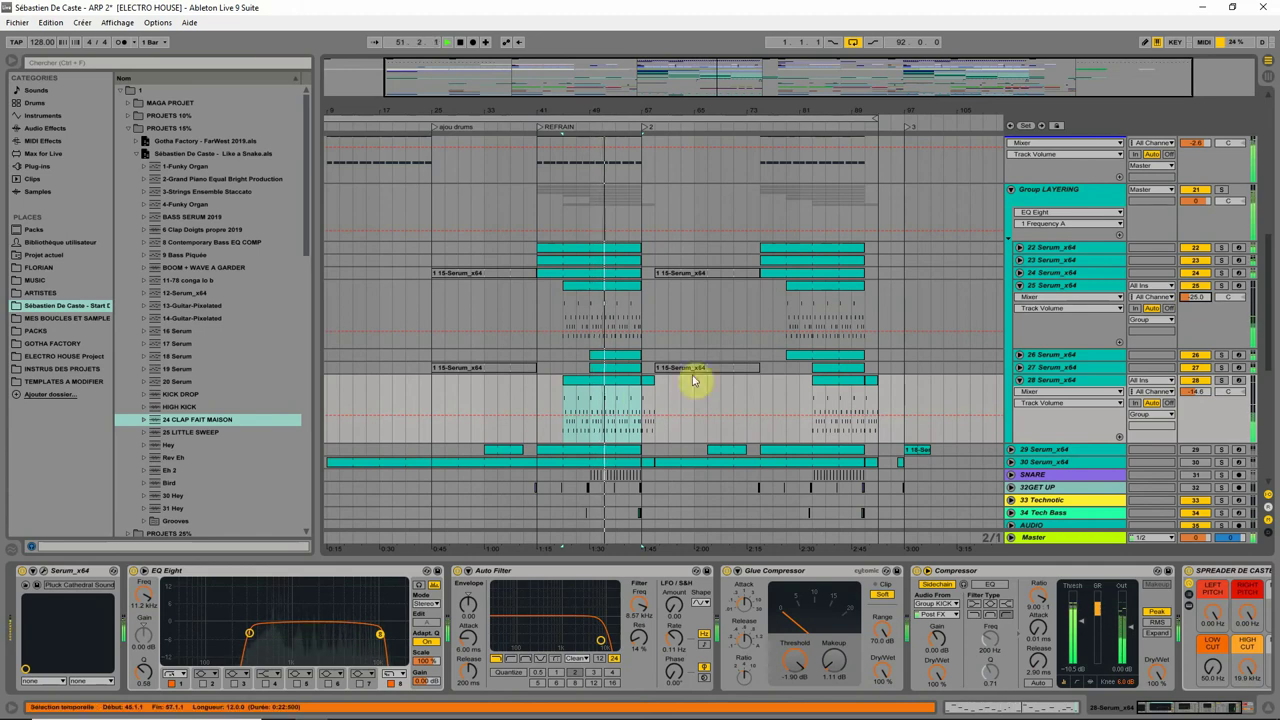
left_click(1196, 285)
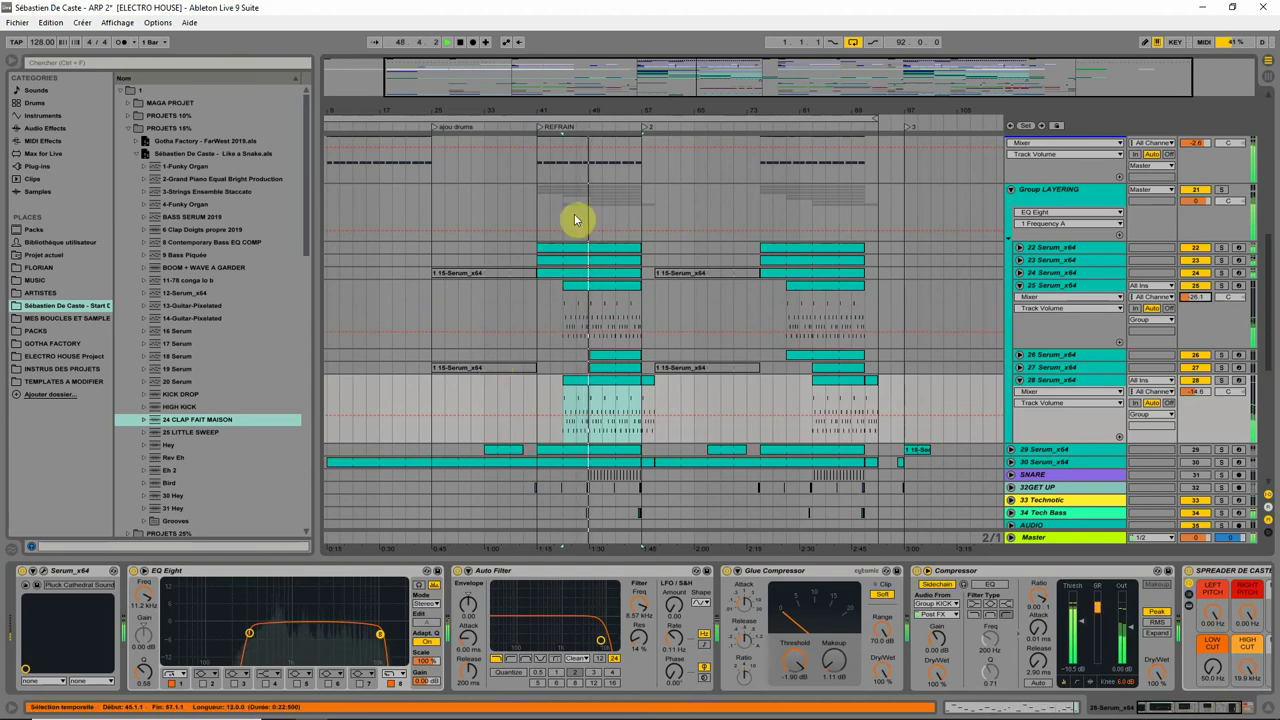
Solo track 27, inspect the Envelope 1 attack in its Serum, look at tracks 25 and 26, and return to the full mix
left_click(1221, 368)
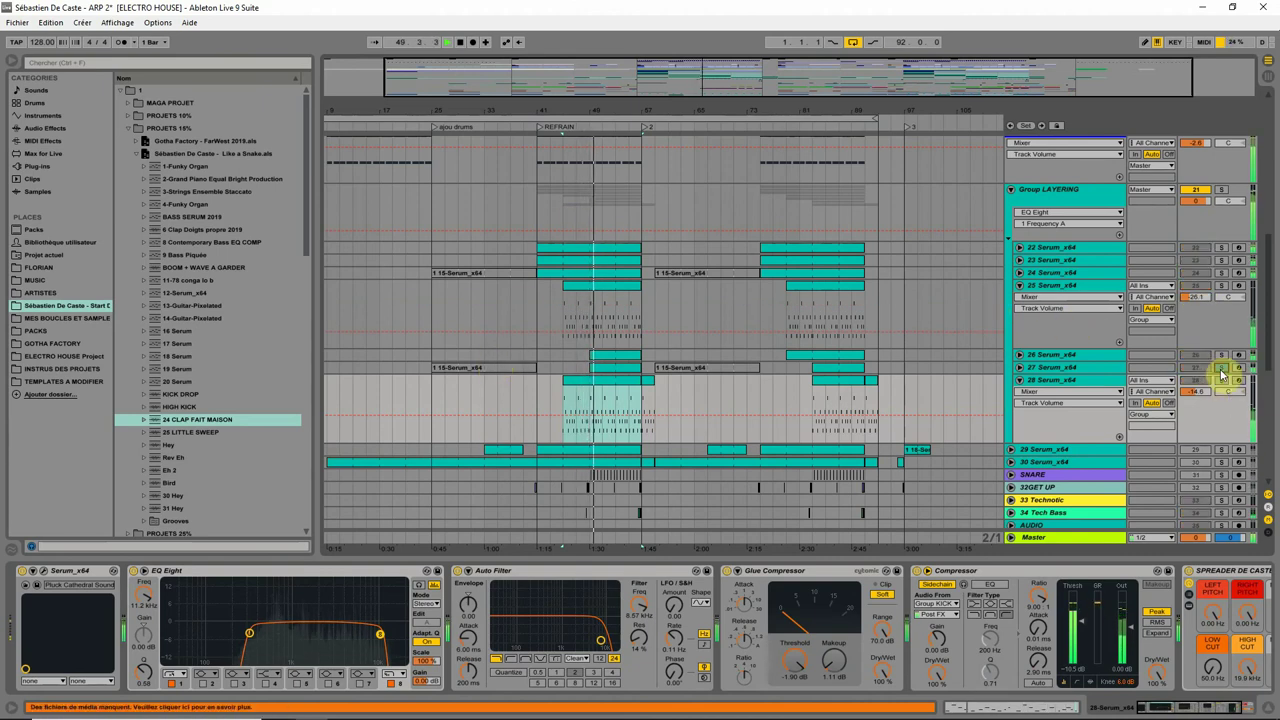
left_click(1083, 370)
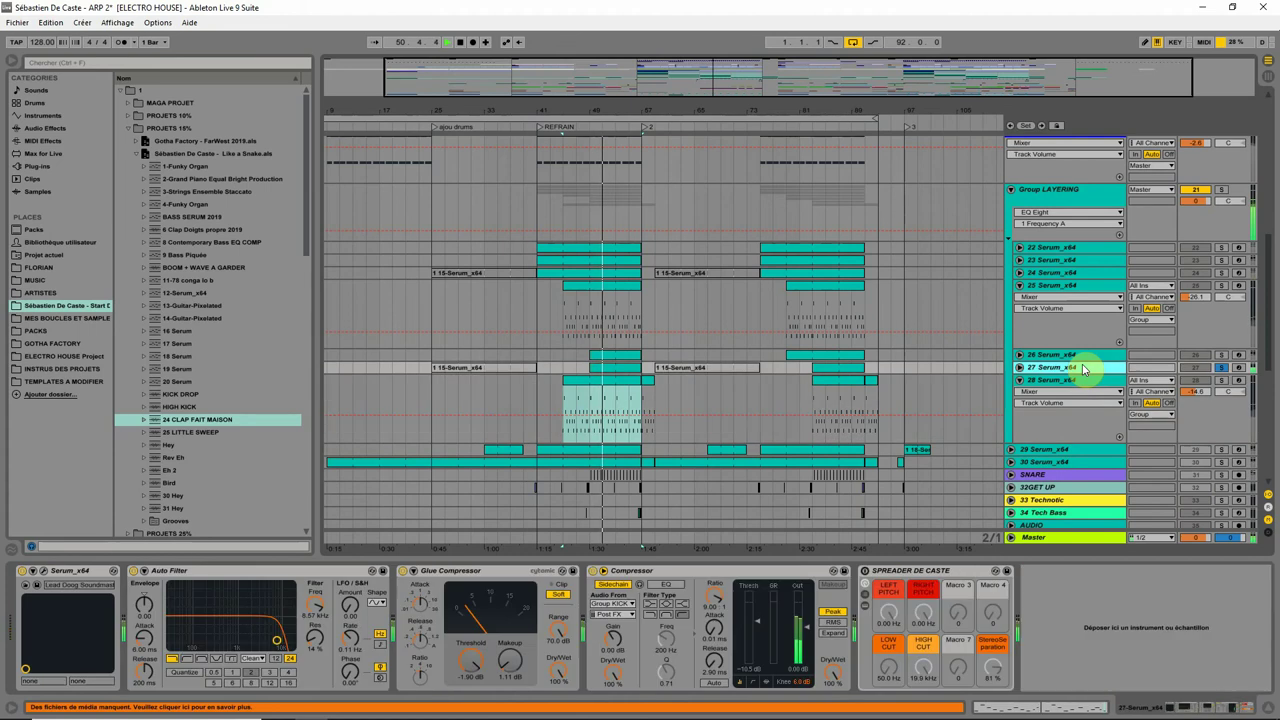
left_click(27, 584)
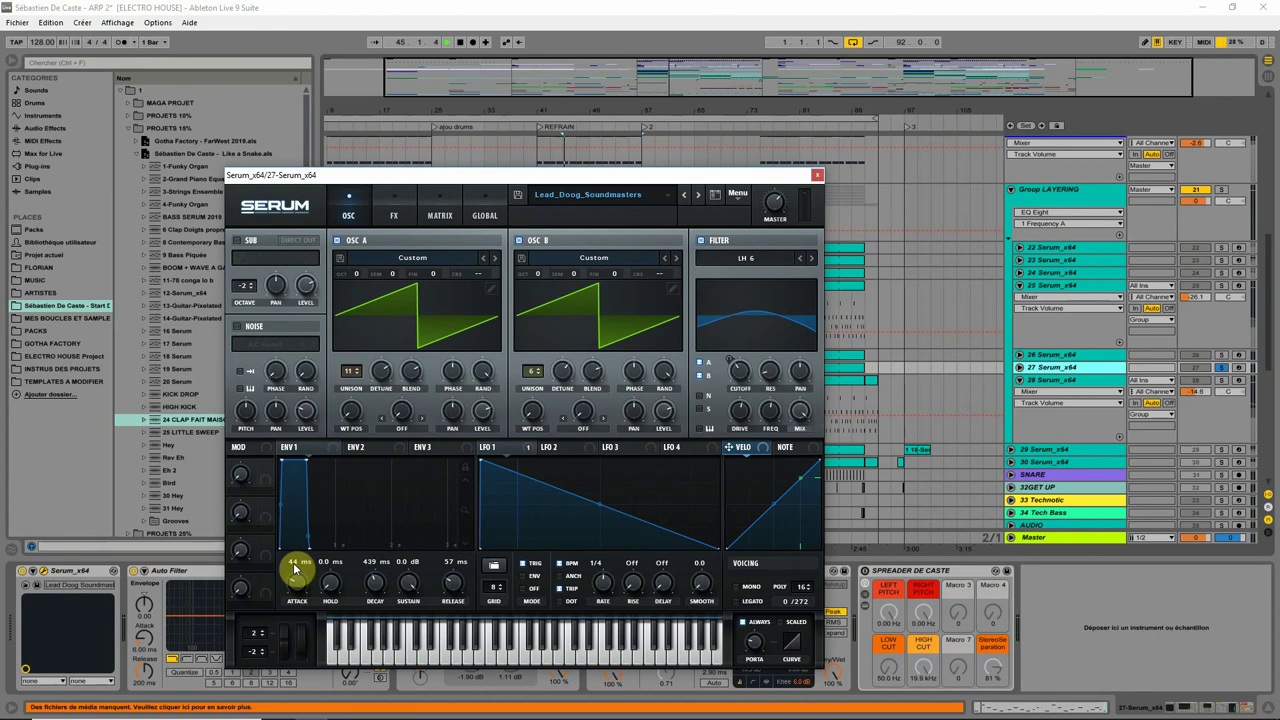
left_click_drag(494, 176, 646, 340)
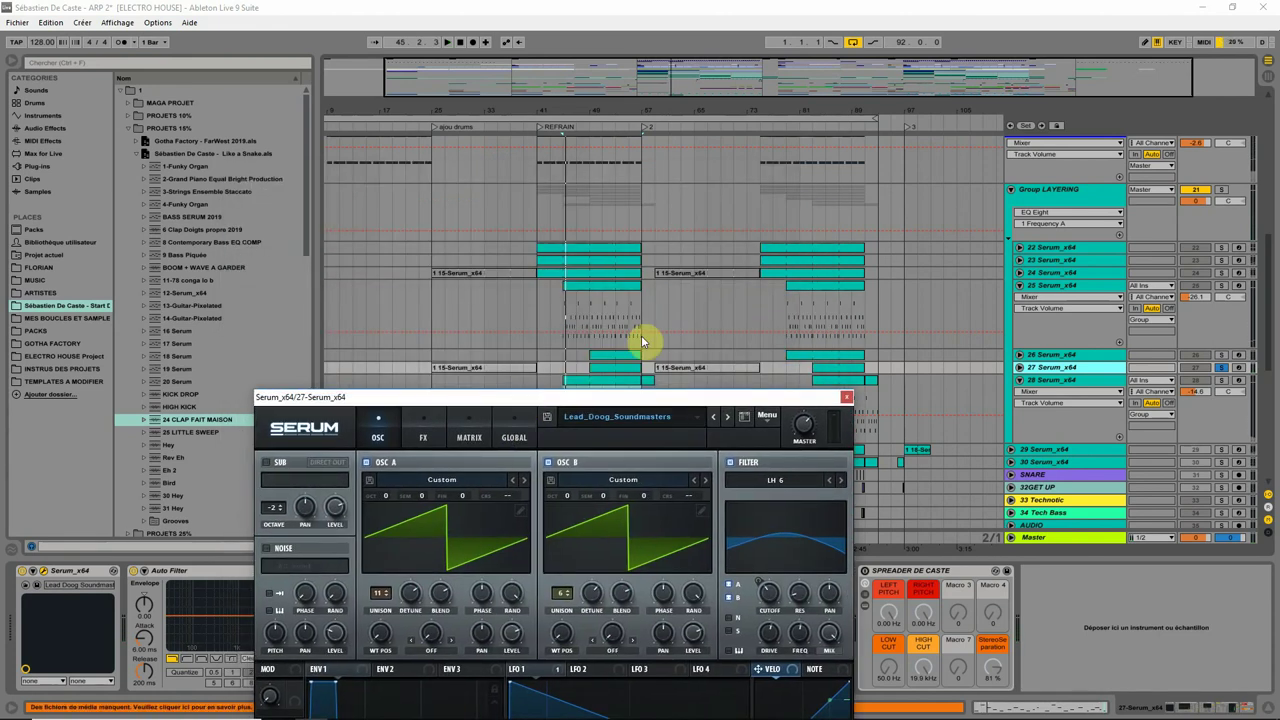
left_click(604, 296)
left_click_drag(707, 49, 857, 460)
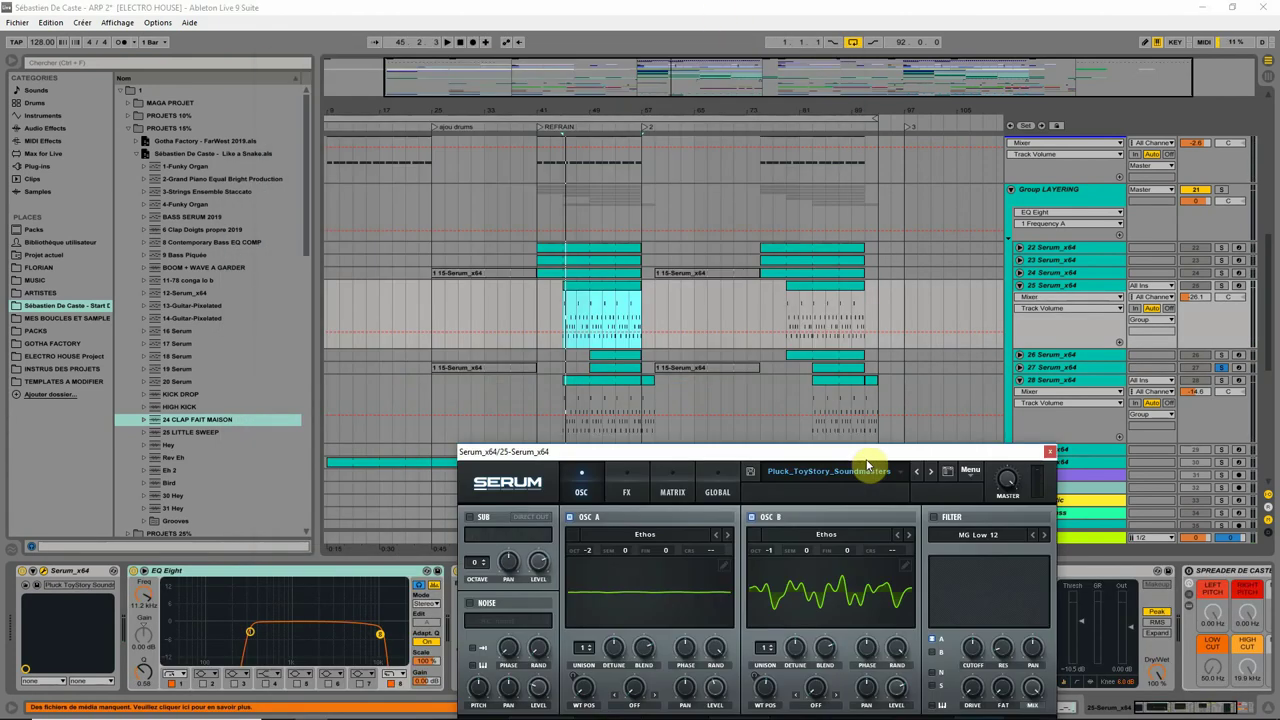
left_click(625, 360)
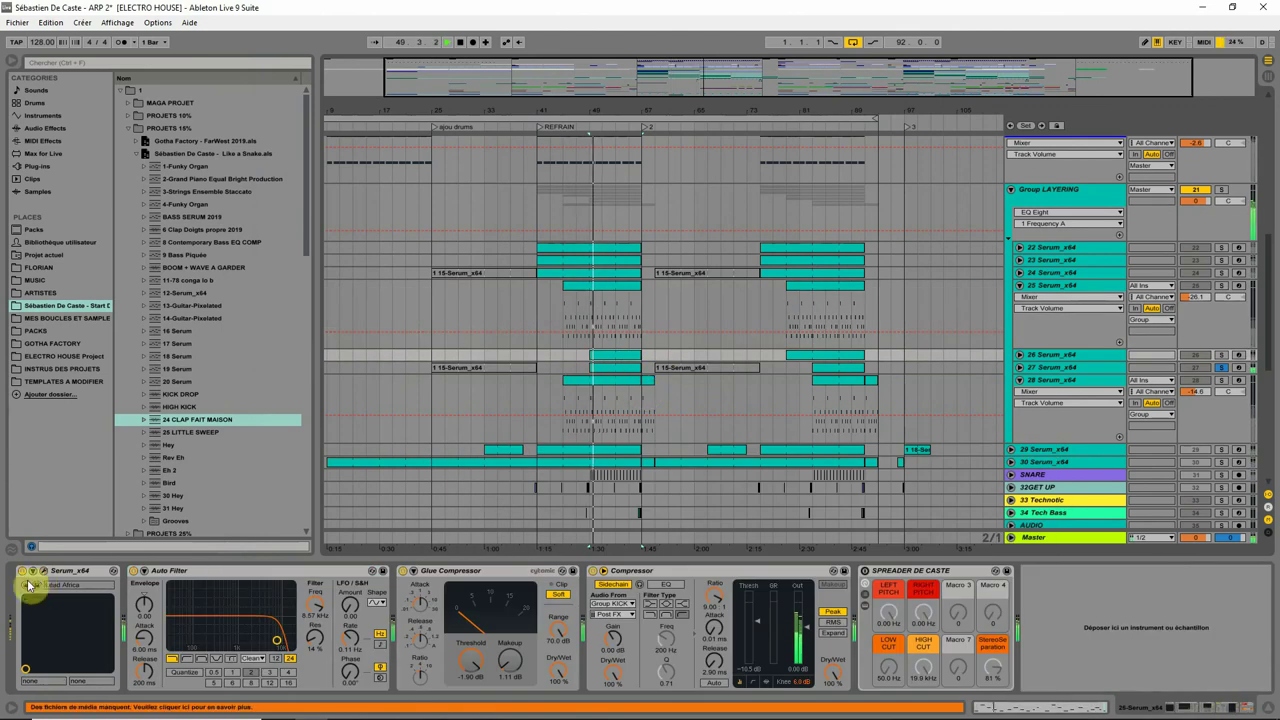
left_click(1221, 367)
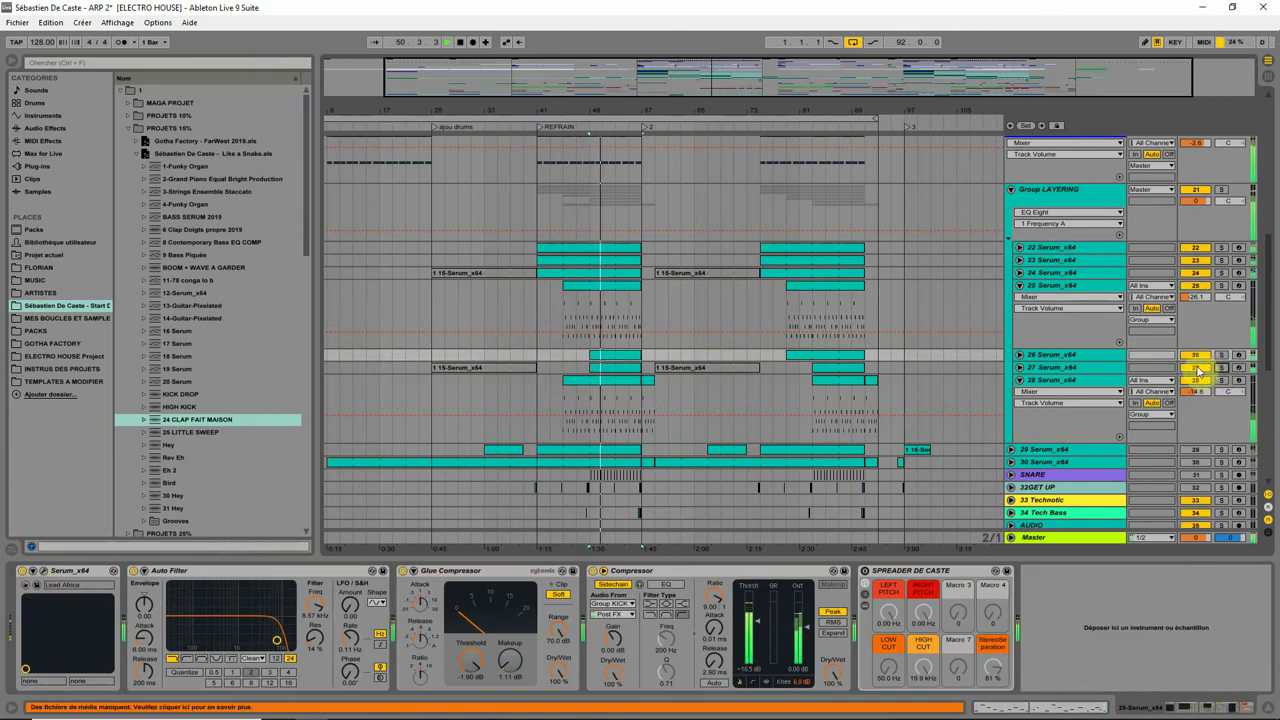
Turn off automatic release on Group LAYERING's kick-sidechained Compressor
left_click(829, 328)
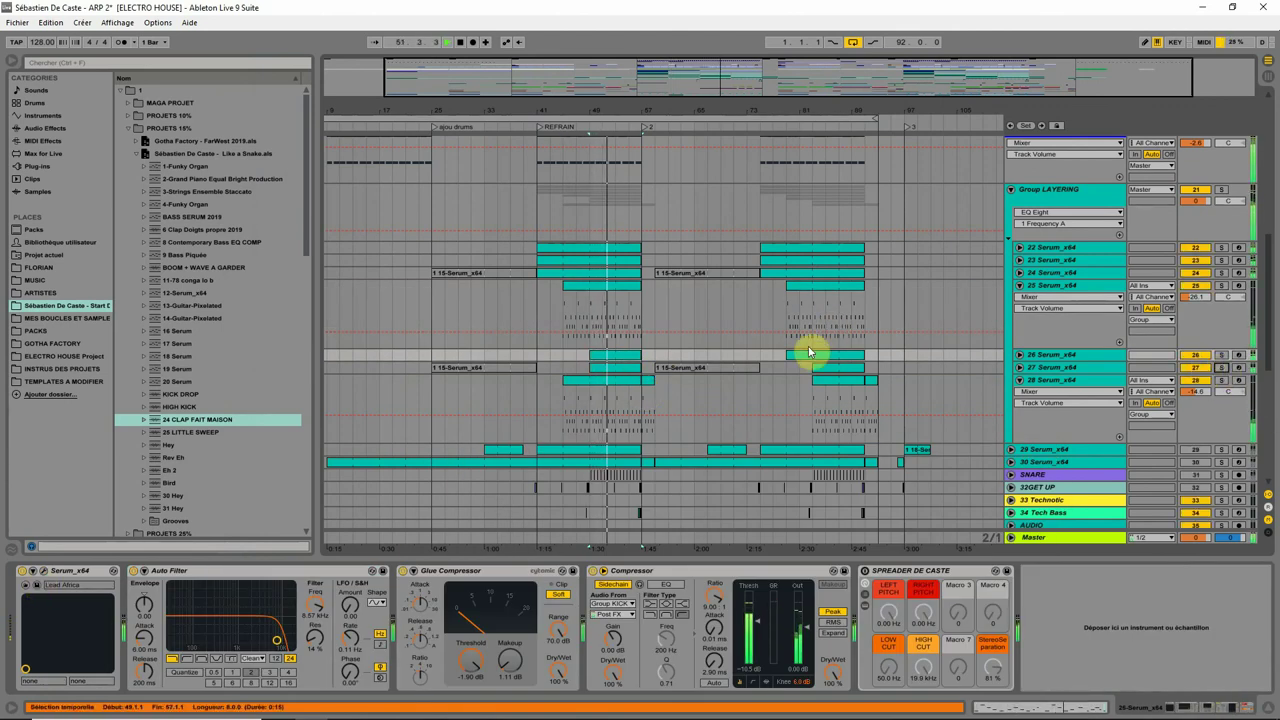
left_click(716, 273)
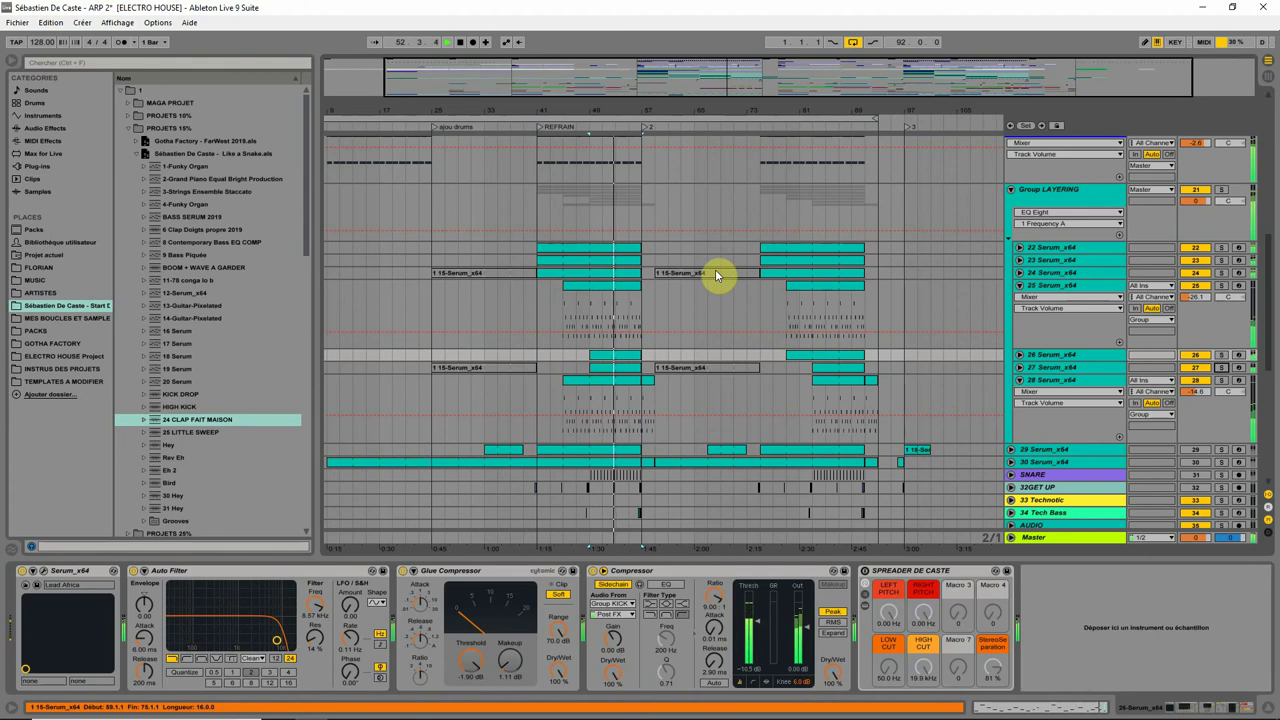
left_click(1095, 200)
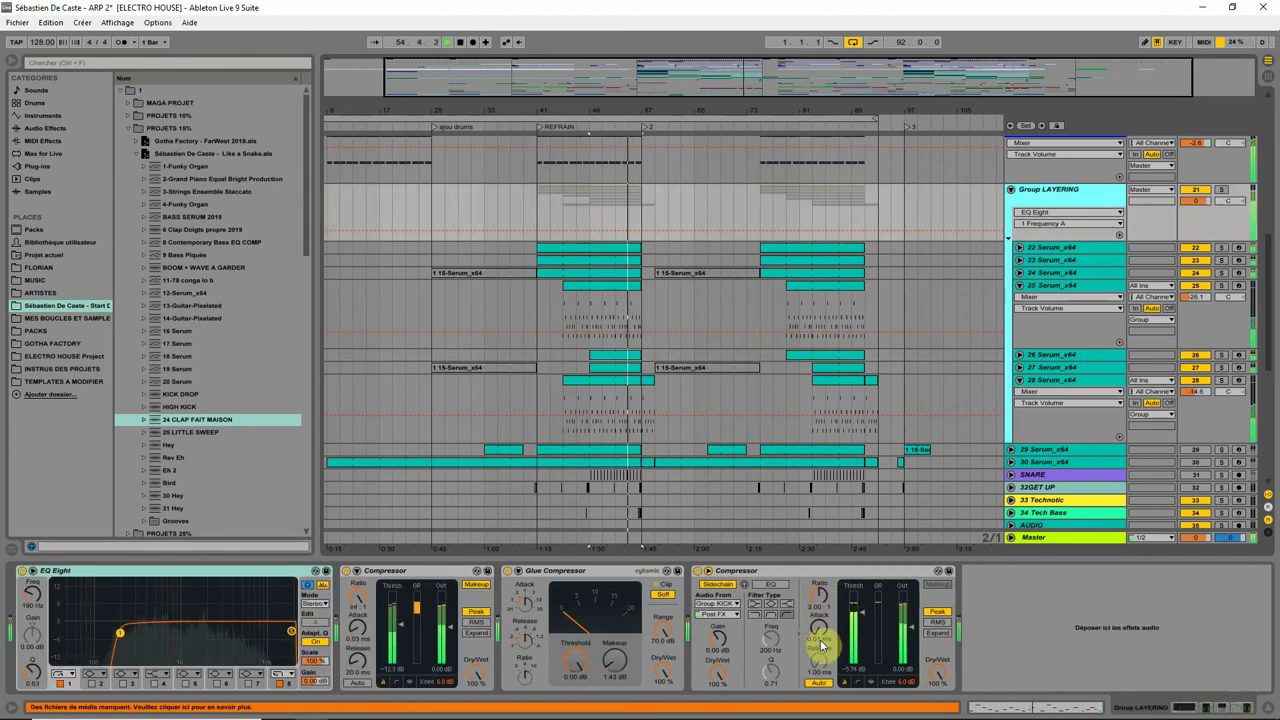
left_click(818, 683)
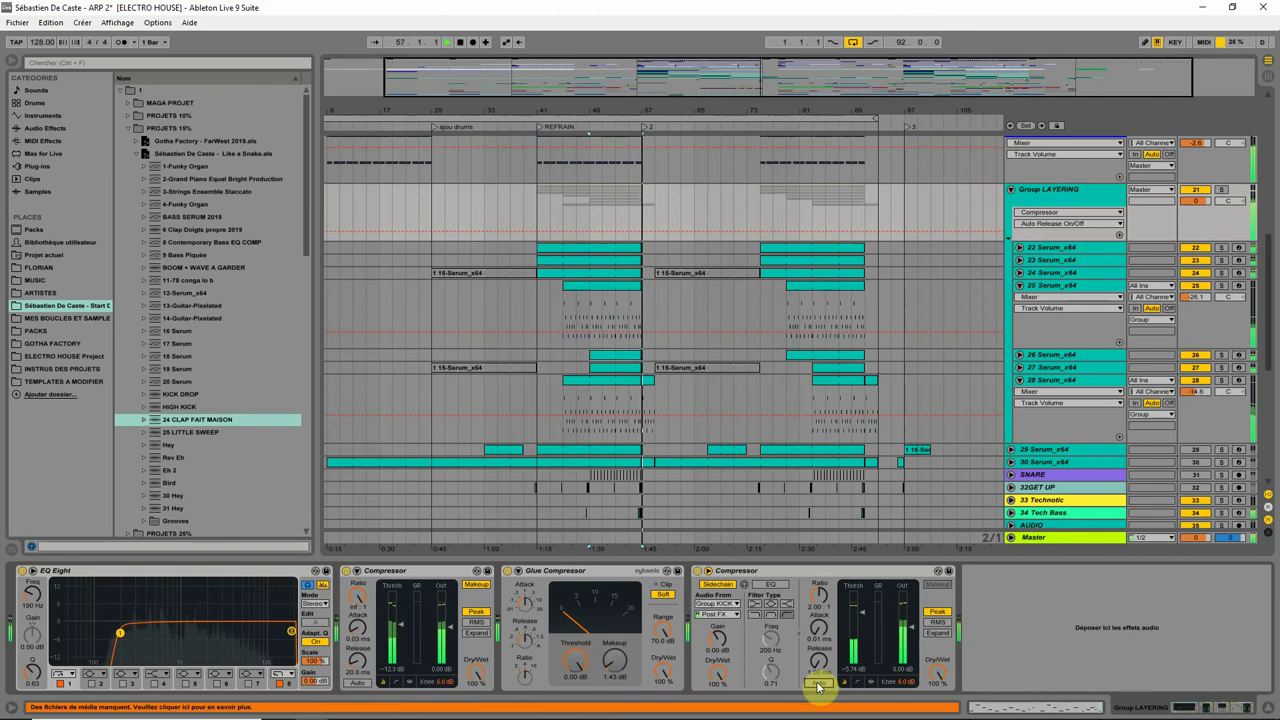
Trim the tail of track 28's refrain clip so it ends just before bar 59
scroll(737, 257, "up", 5)
left_click(636, 165)
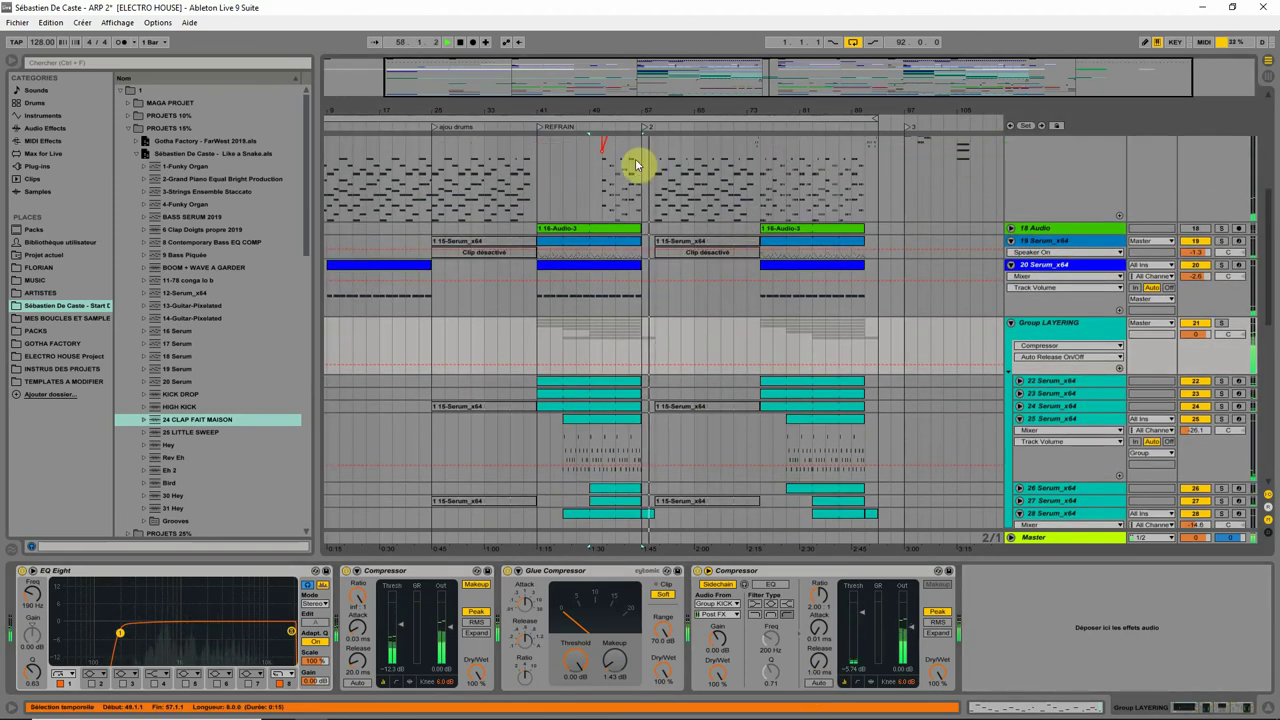
left_click(556, 272)
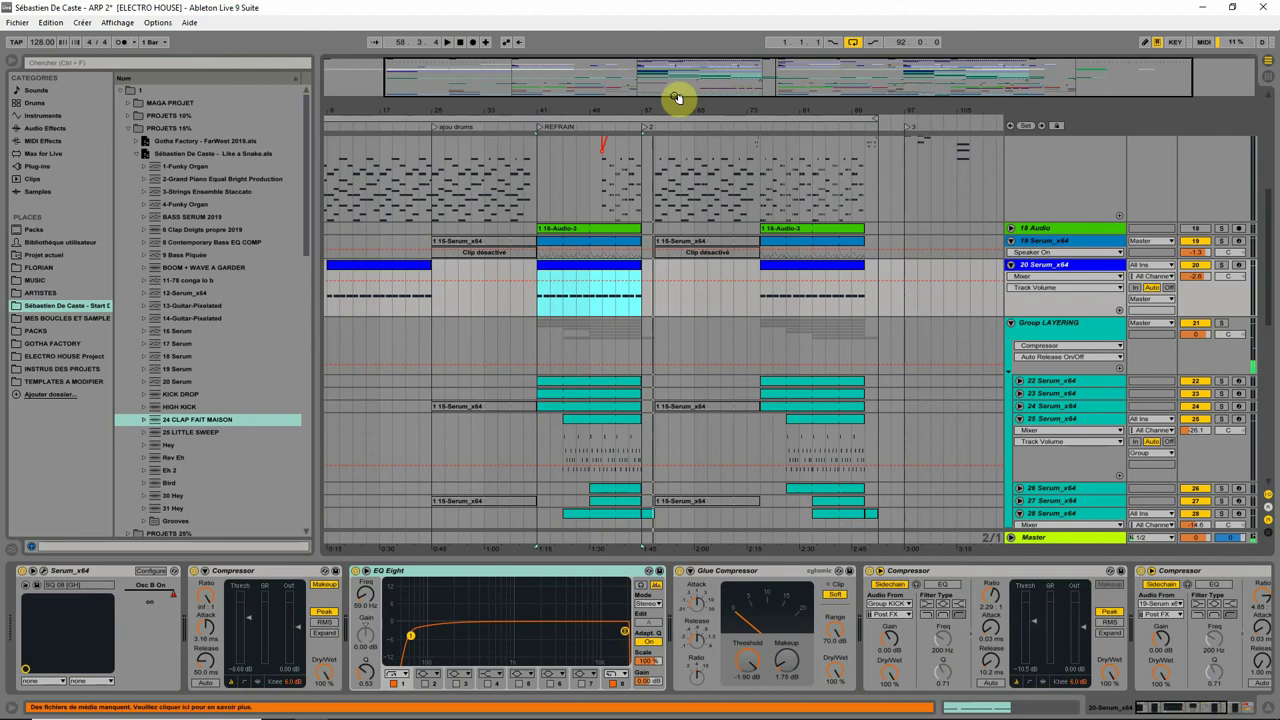
left_click_drag(672, 108, 670, 190)
scroll(560, 174, "up", 2)
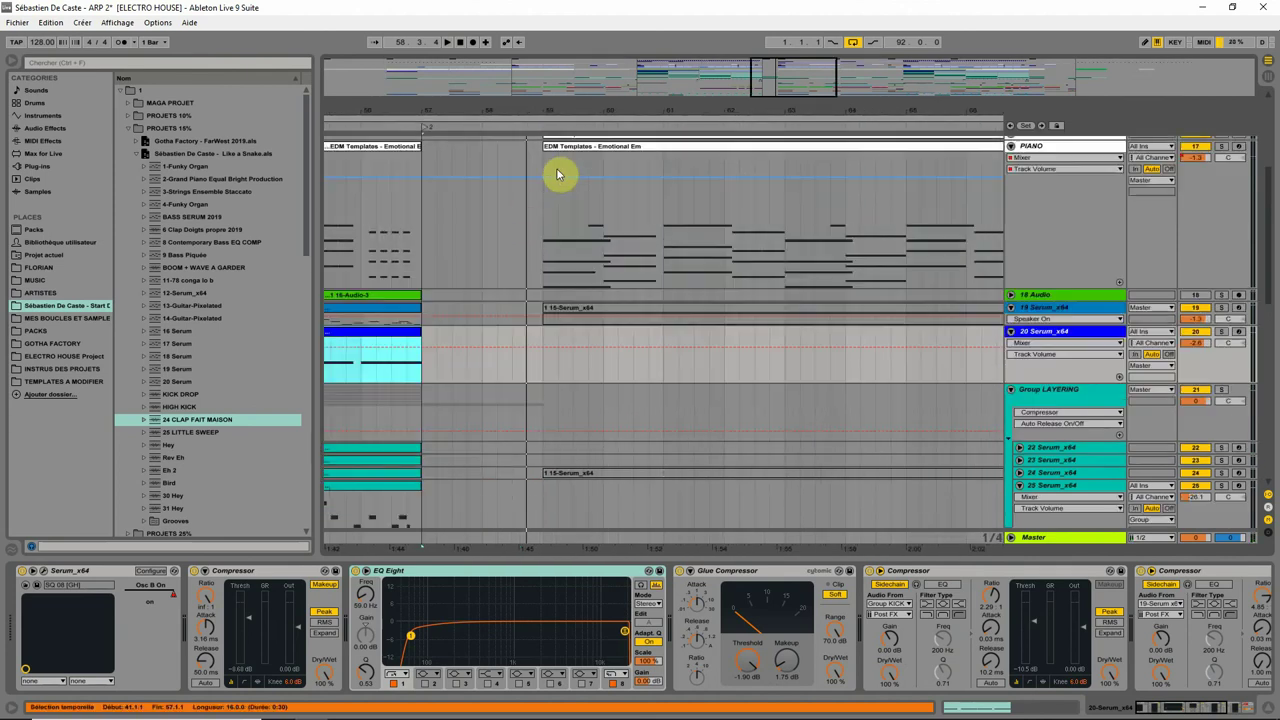
scroll(529, 254, "down", 4)
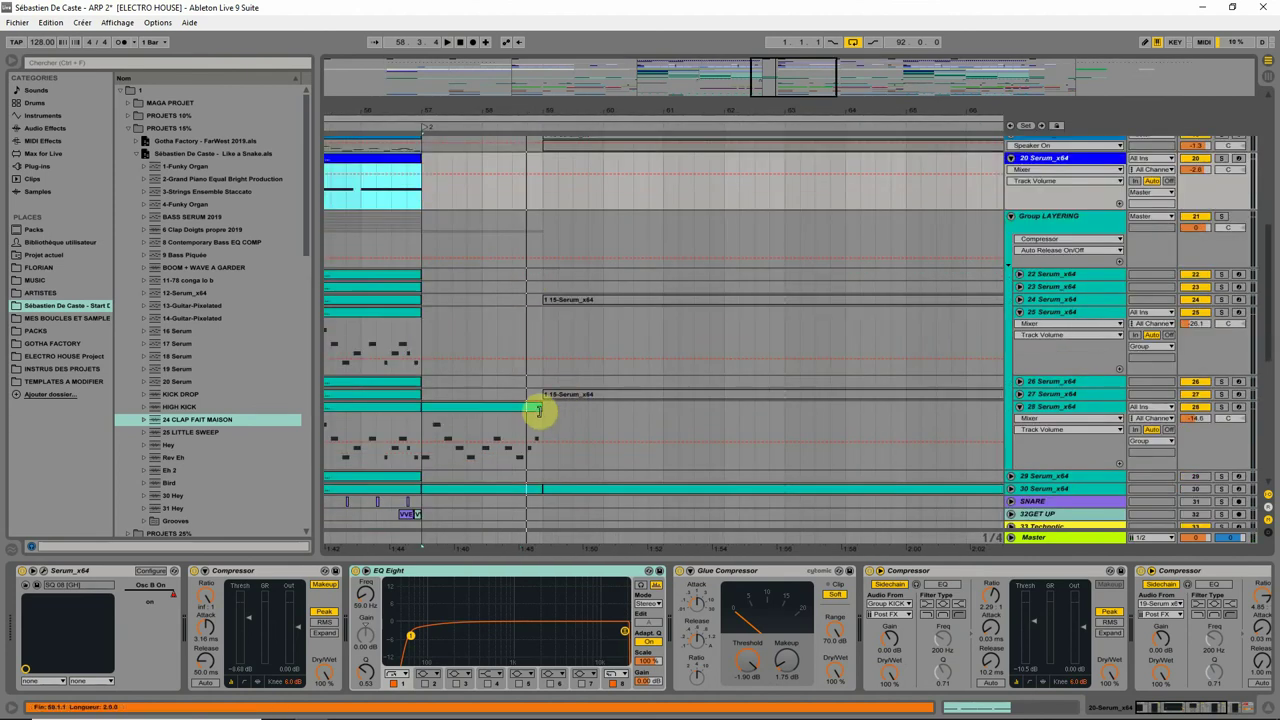
left_click(538, 410)
Play the refrain from the start of track 28's clip at bar 45 to hear the layers in the full mix
left_click_drag(443, 106, 720, 70)
left_click(432, 412)
key("space")
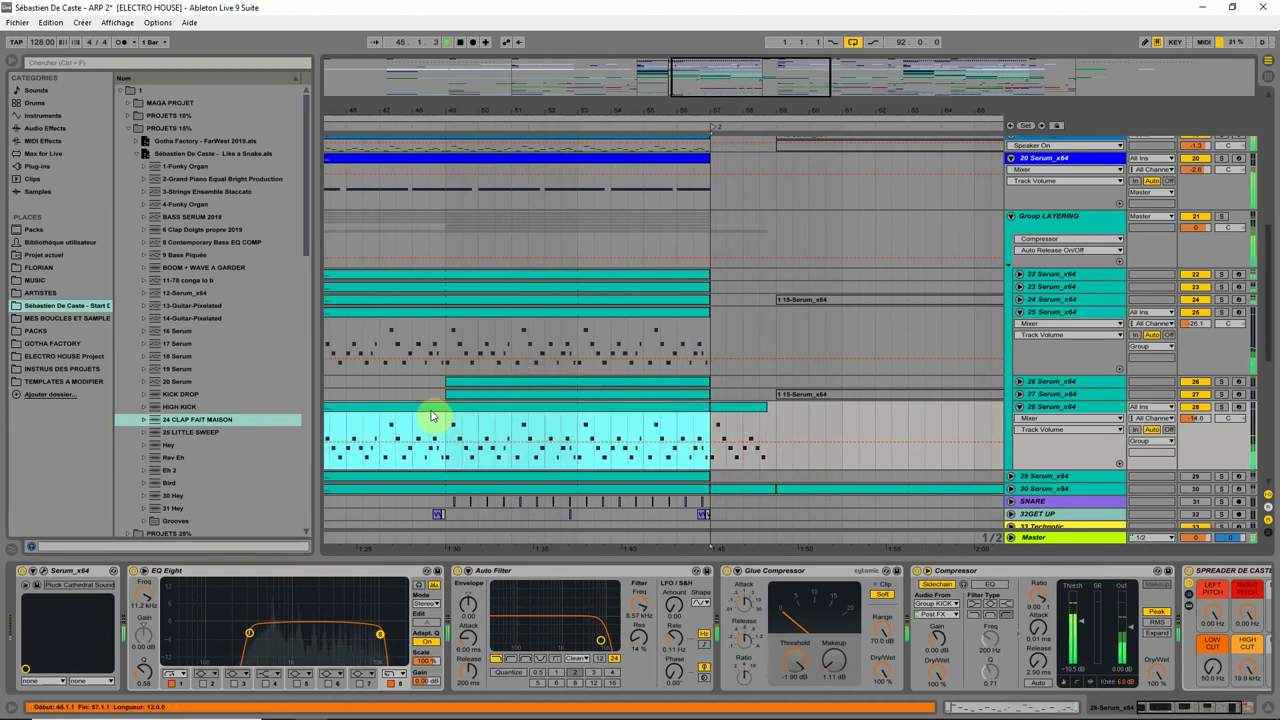
left_click_drag(464, 110, 840, 56)
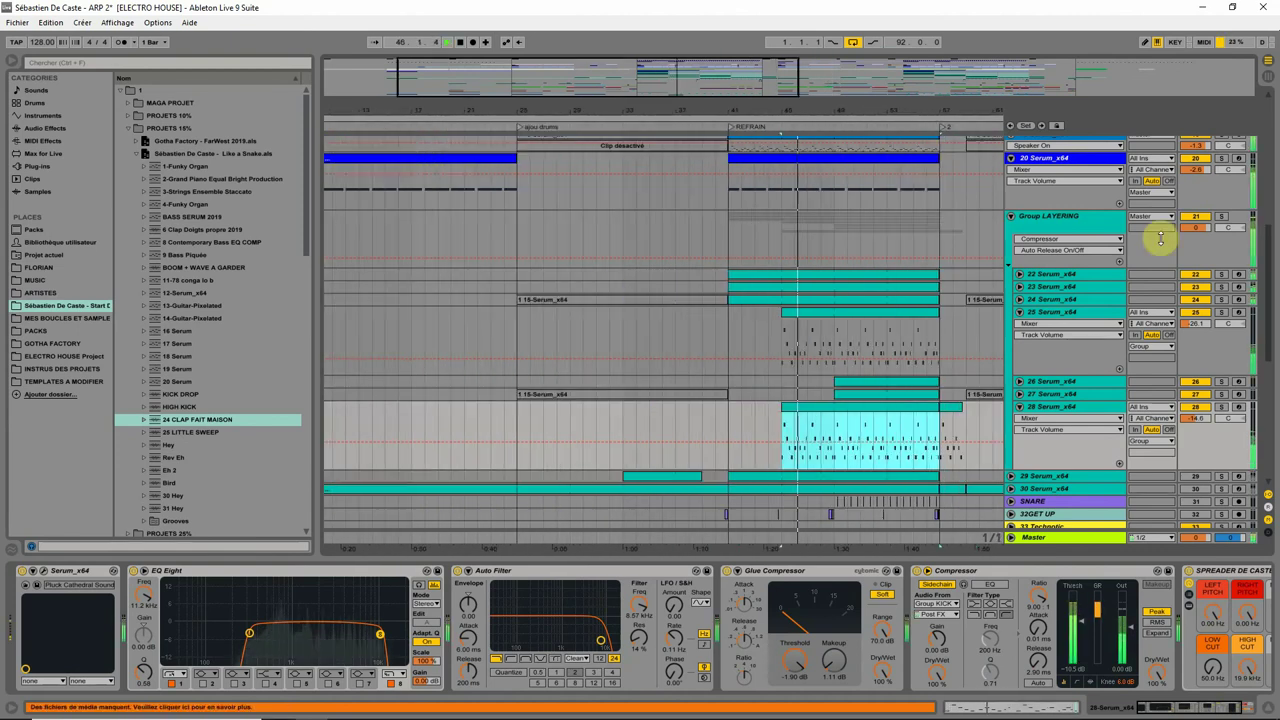
left_click_drag(912, 109, 744, 140)
scroll(1043, 349, "up", 3)
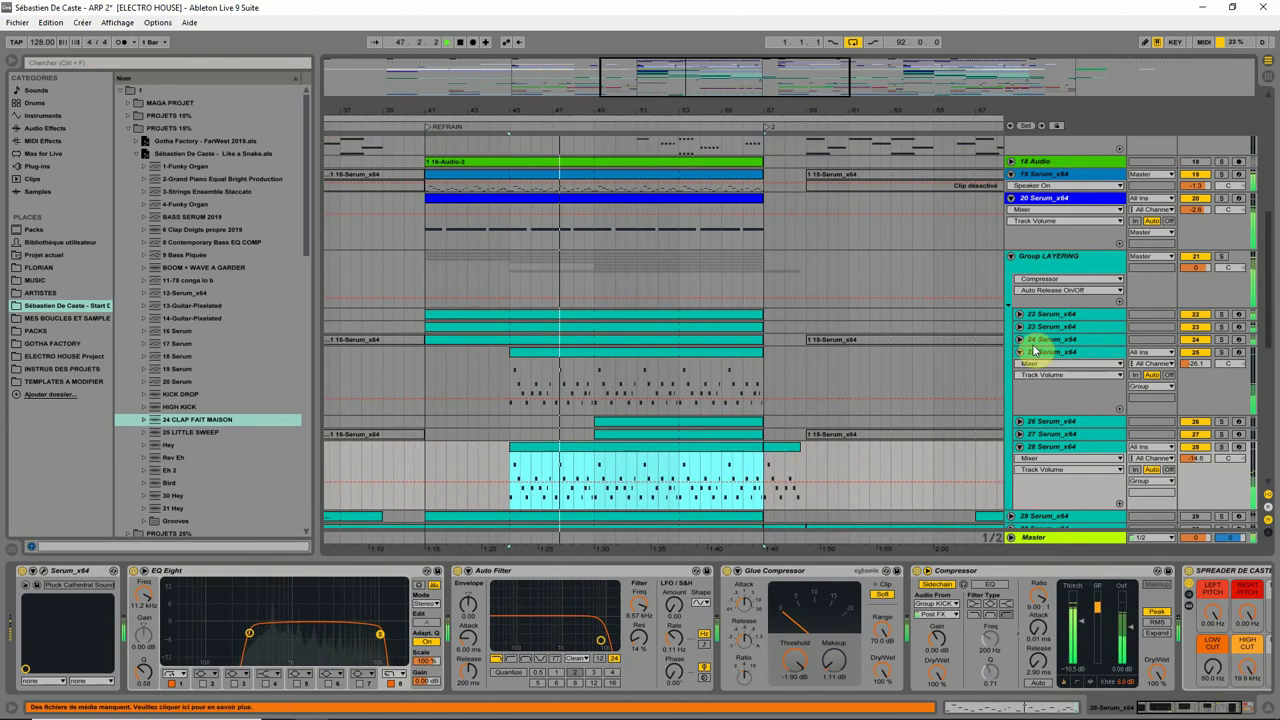
Deactivate track 19, replay the refrain from bar 45 without it, and open that track's Serum
left_click(1204, 218)
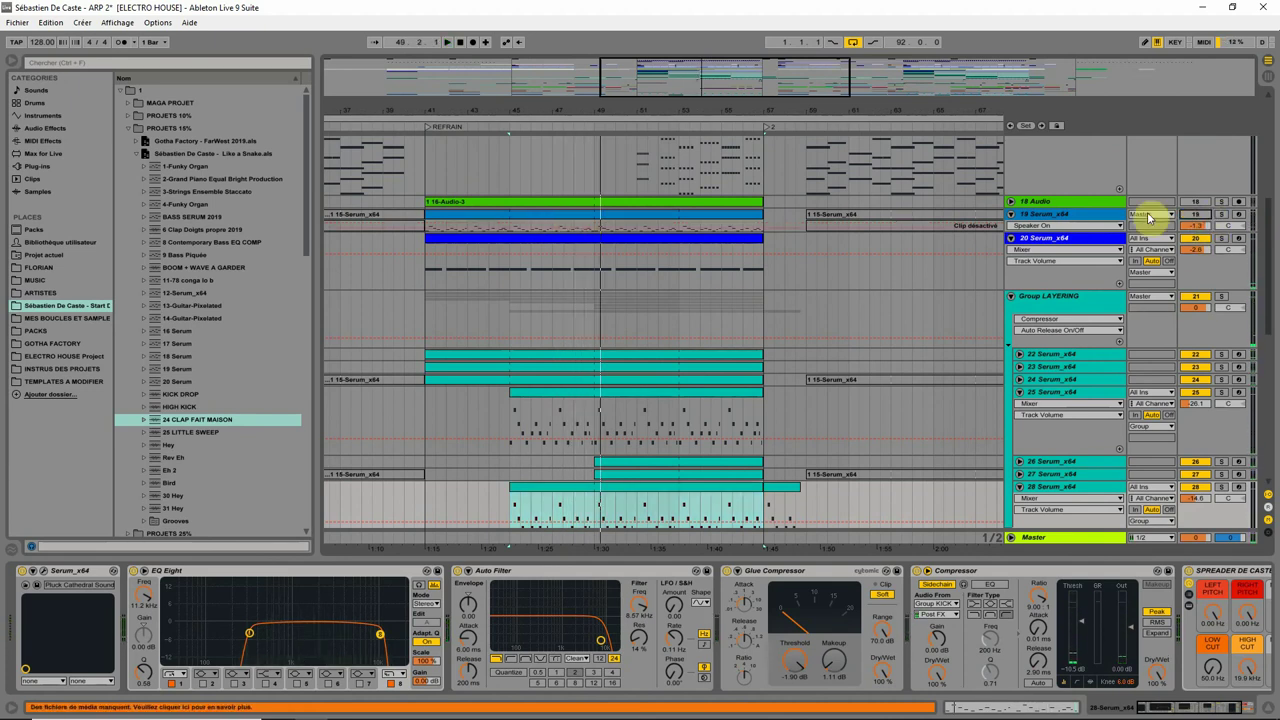
key("space")
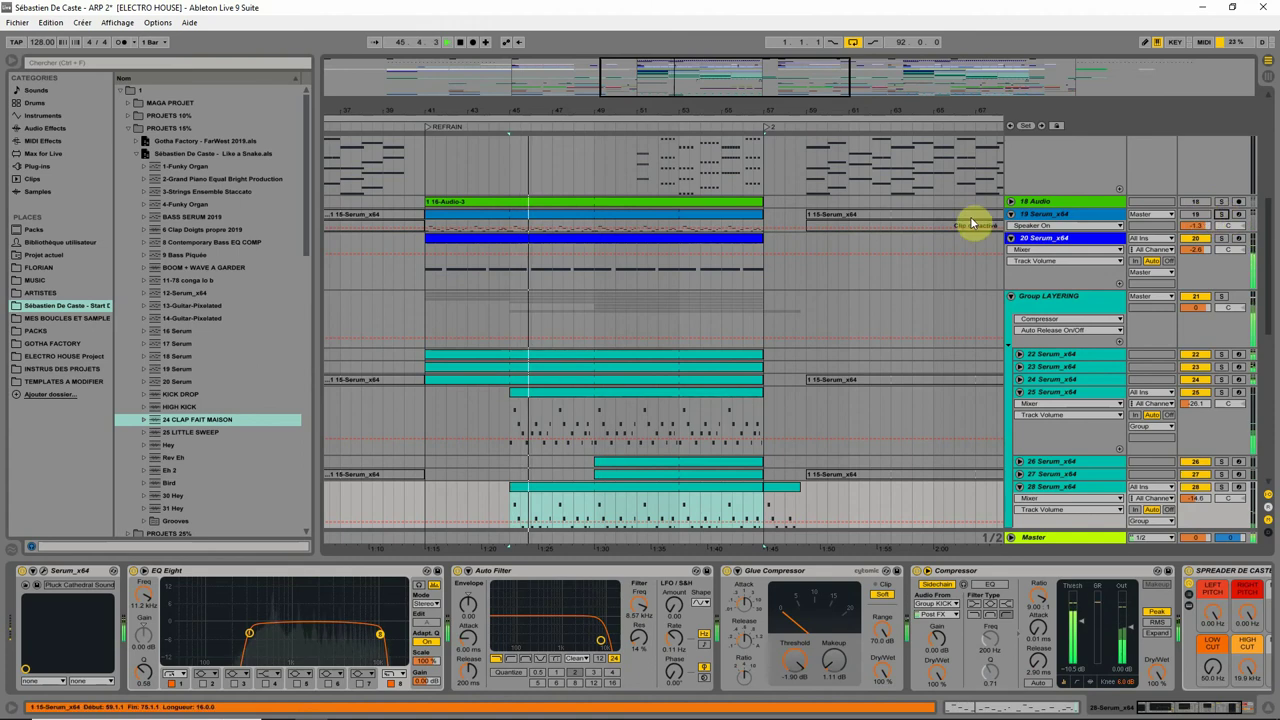
left_click(1068, 217)
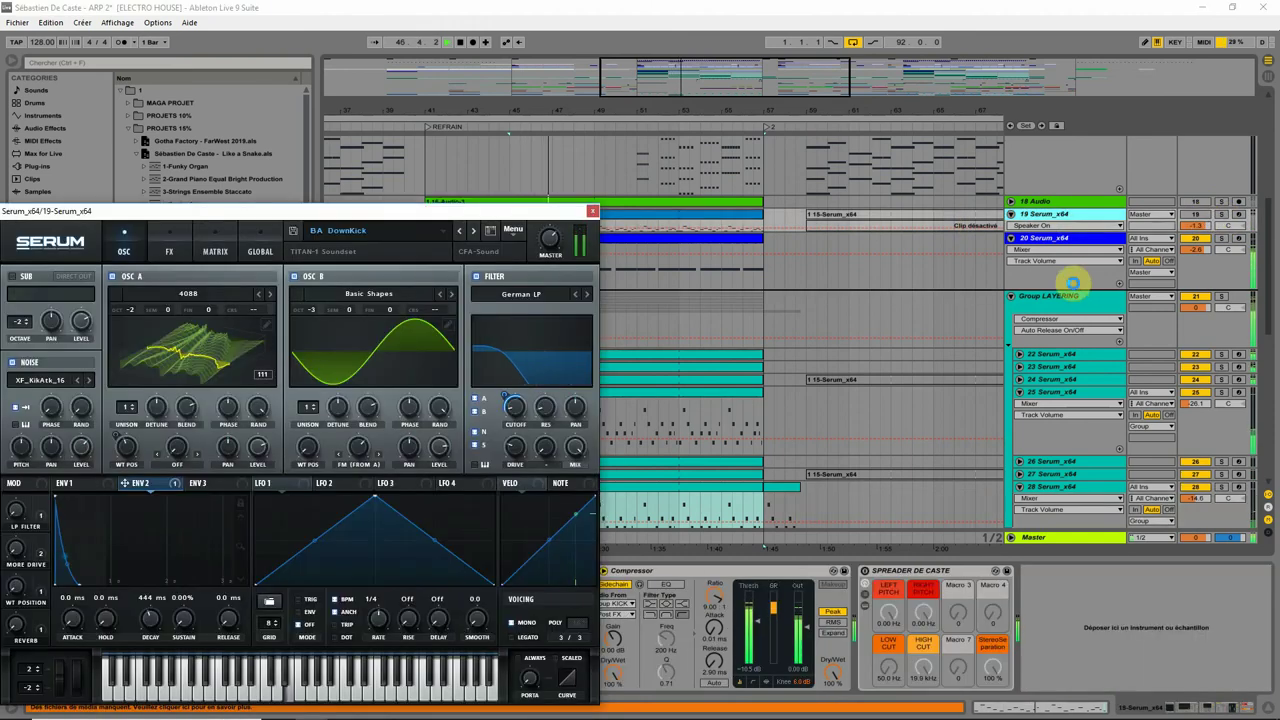
Move the Serum track with the BA DownKick preset directly above Group LAYERING and reactivate it
left_click(1073, 283)
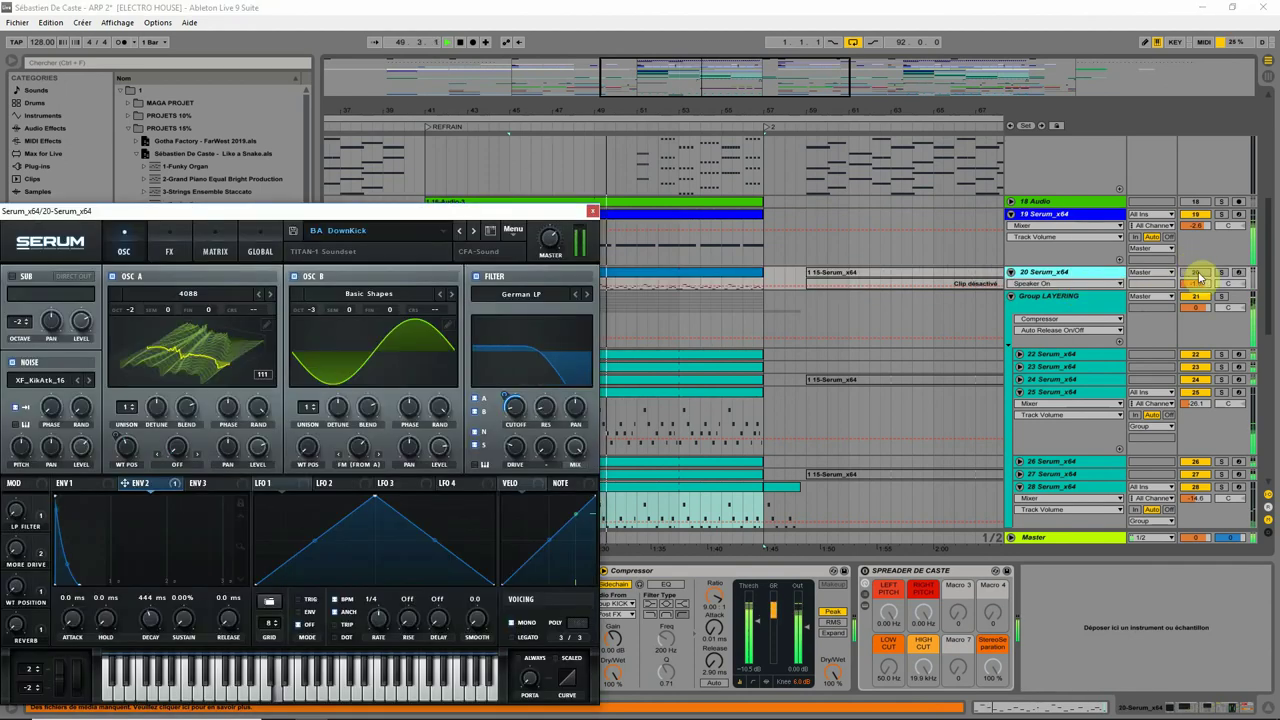
left_click(1194, 283)
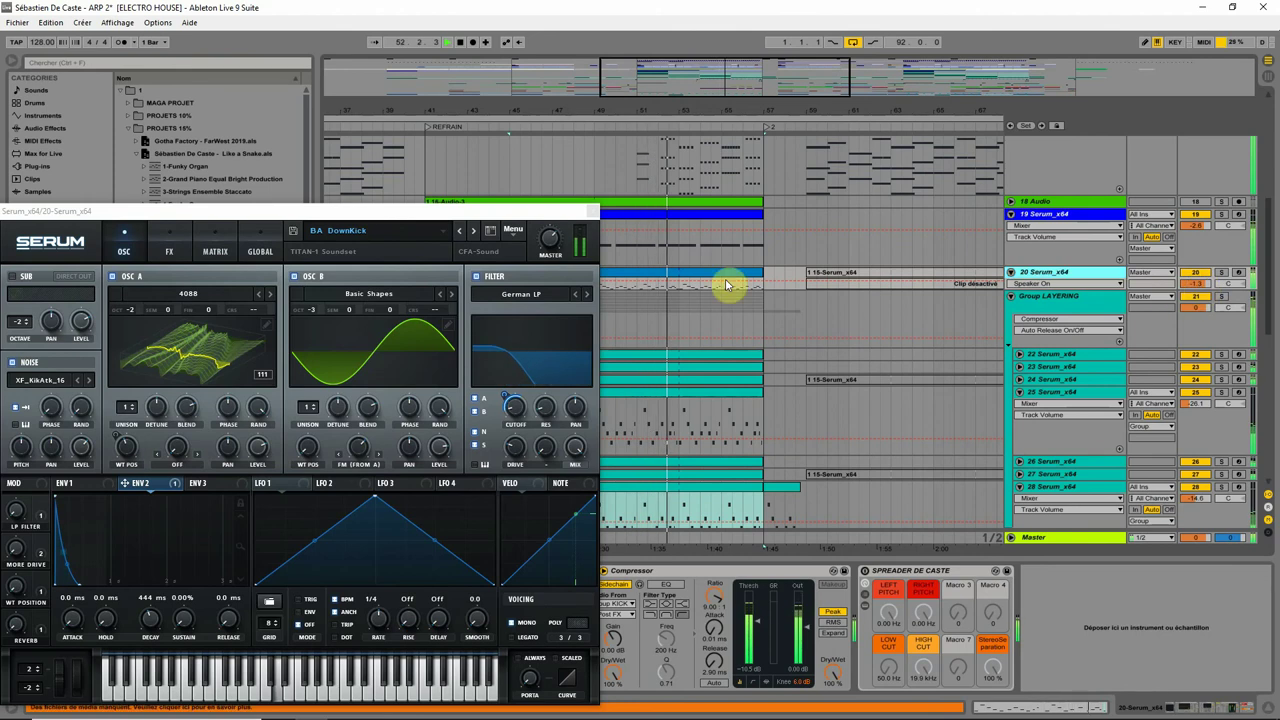
left_click_drag(500, 212, 514, 126)
Solo track 27 in Group LAYERING and open its Serum to inspect the Lead_Doog_Soundmasters preset
scroll(1120, 334, "down", 2)
left_click(1221, 396)
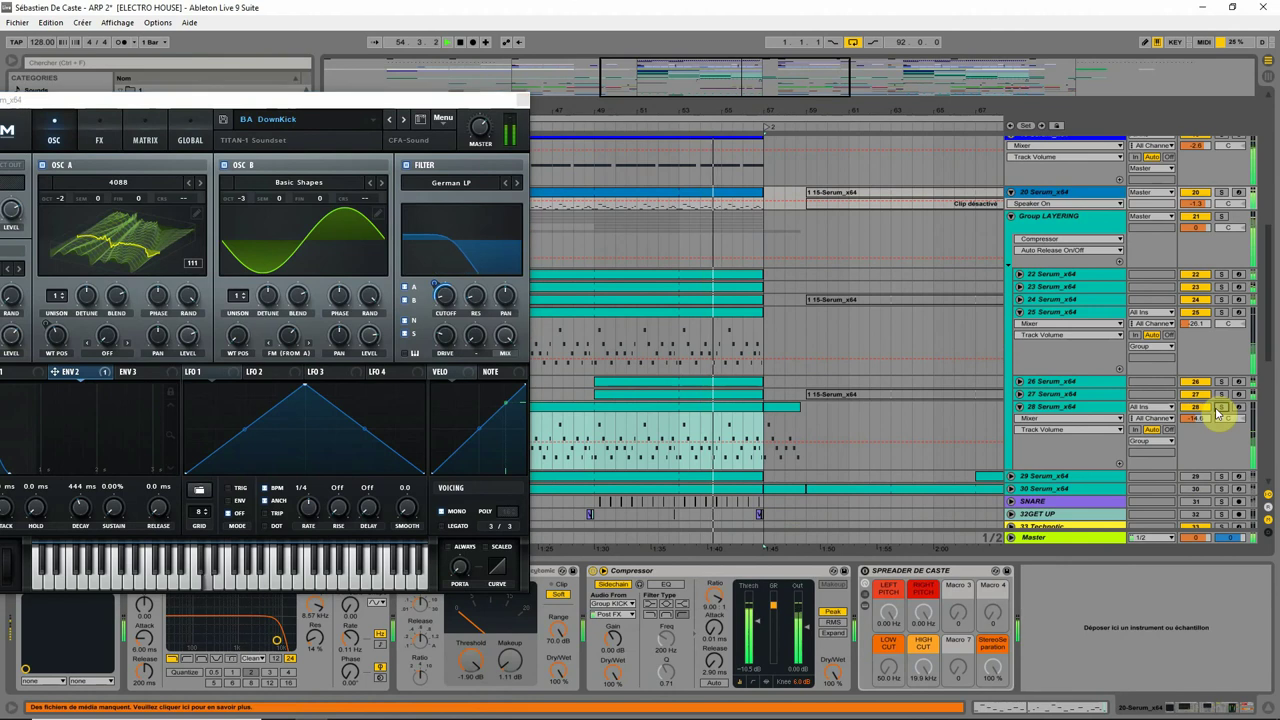
left_click(1087, 400)
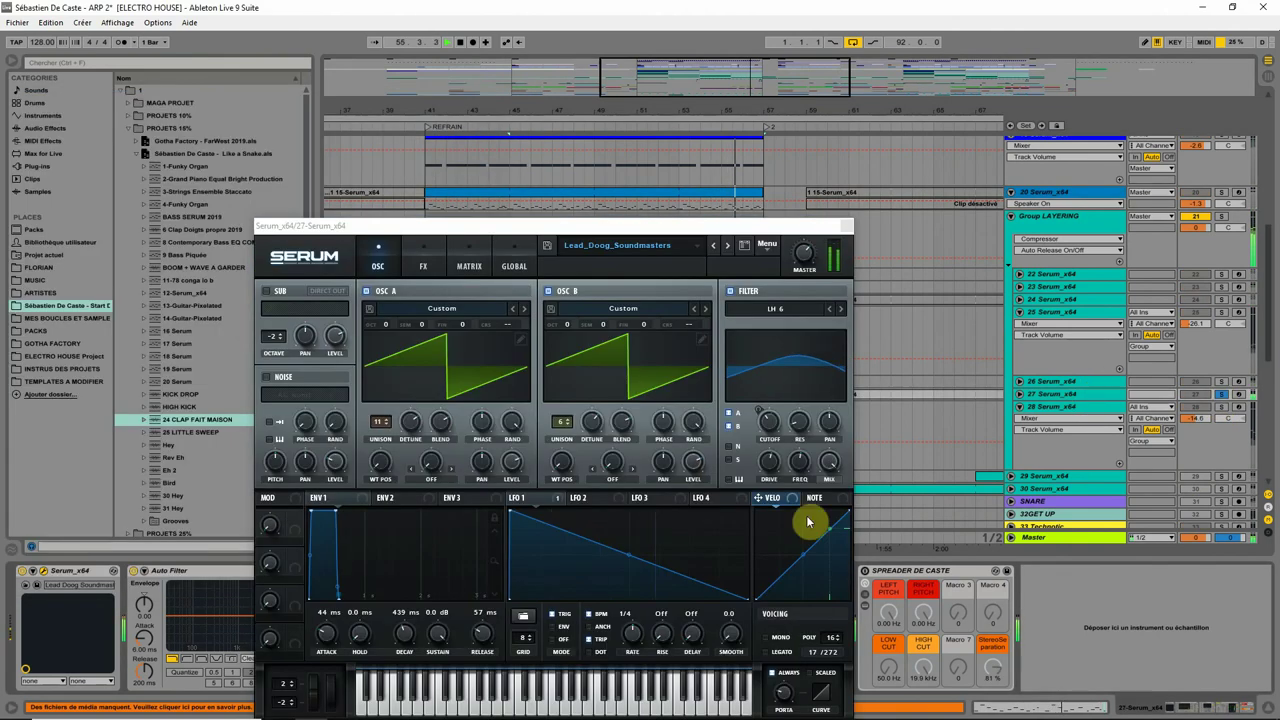
left_click_drag(543, 218, 363, 258)
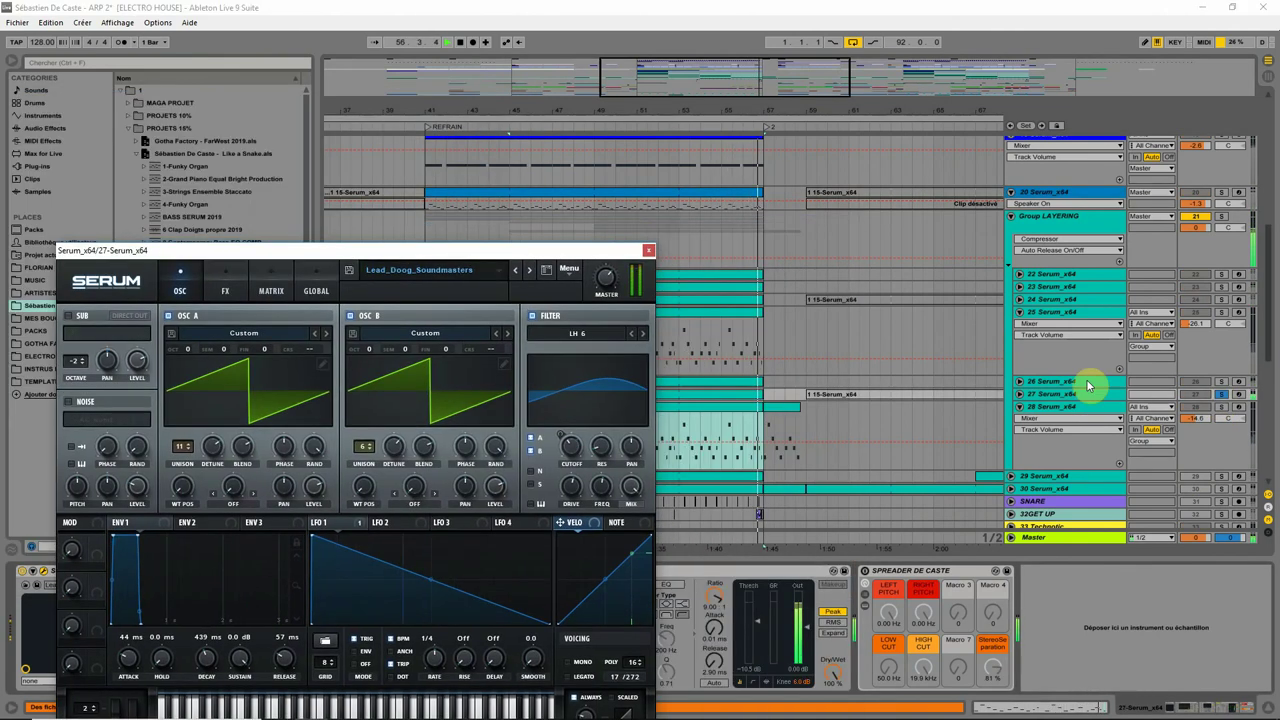
Solo track 26 instead of track 27 and play the refrain from the start of their clips at bar 49
left_click(1085, 381)
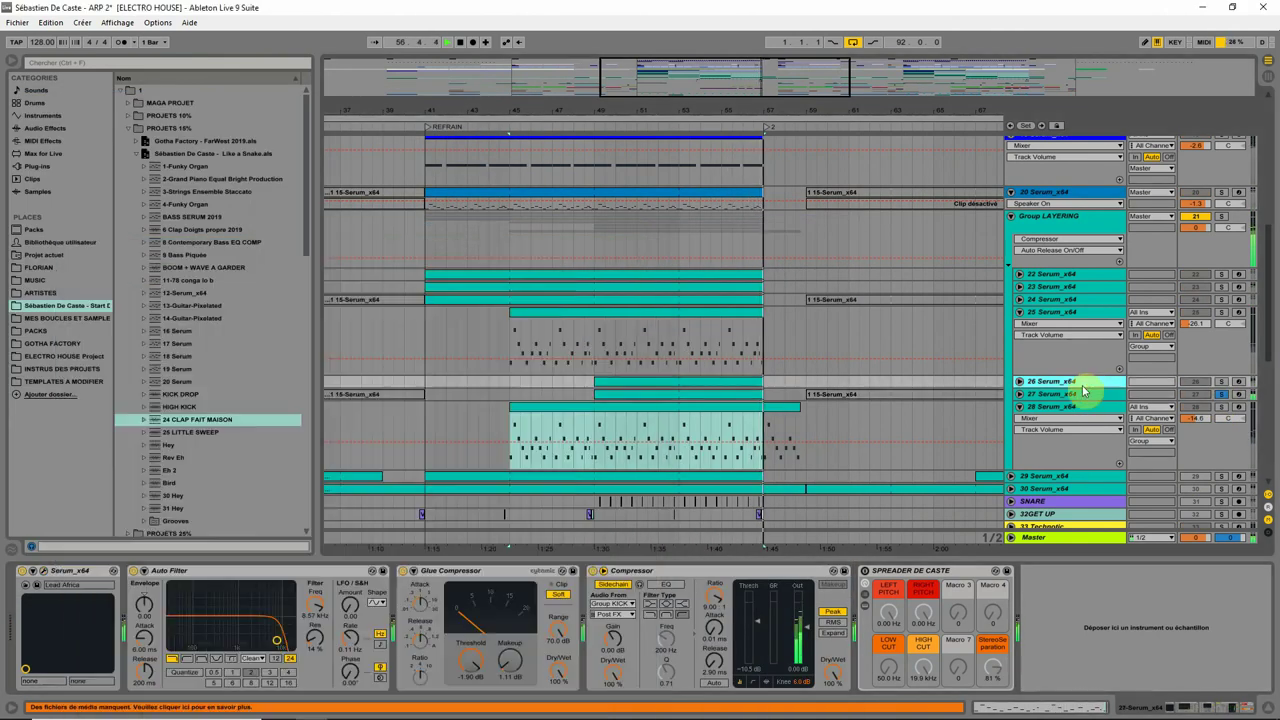
left_click(1220, 382)
key("space")
left_click(1220, 382)
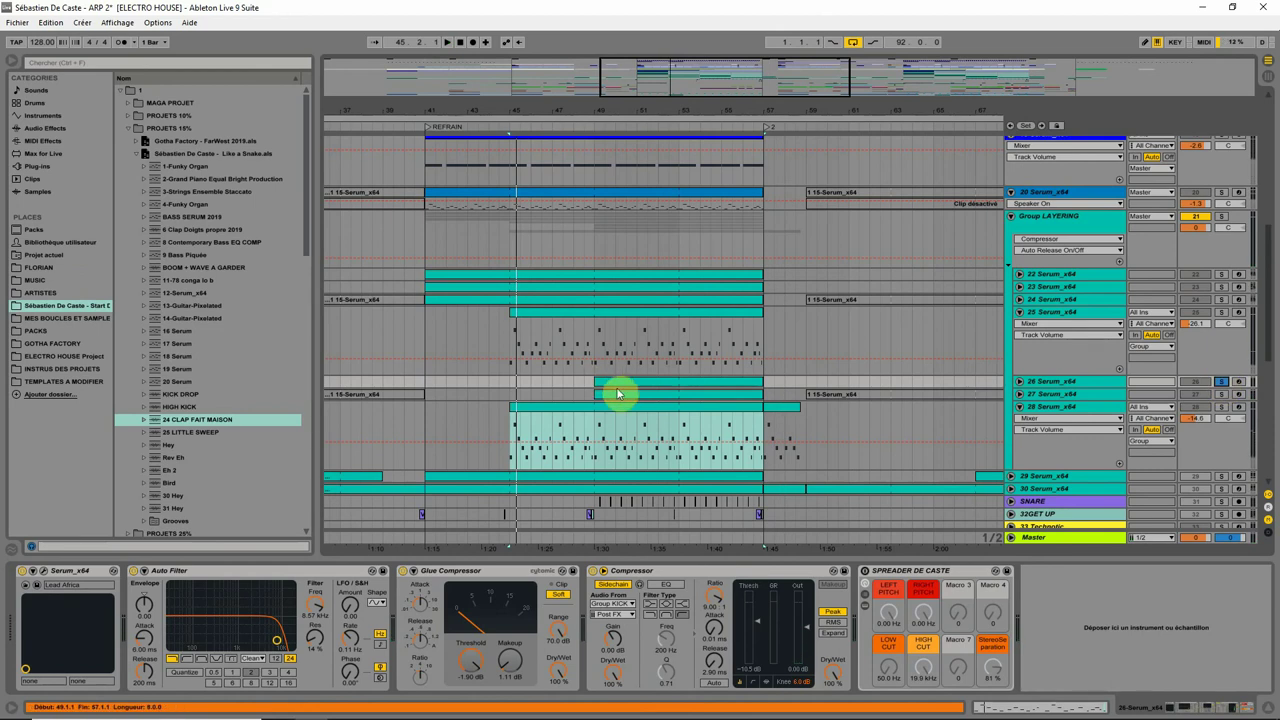
left_click(617, 394)
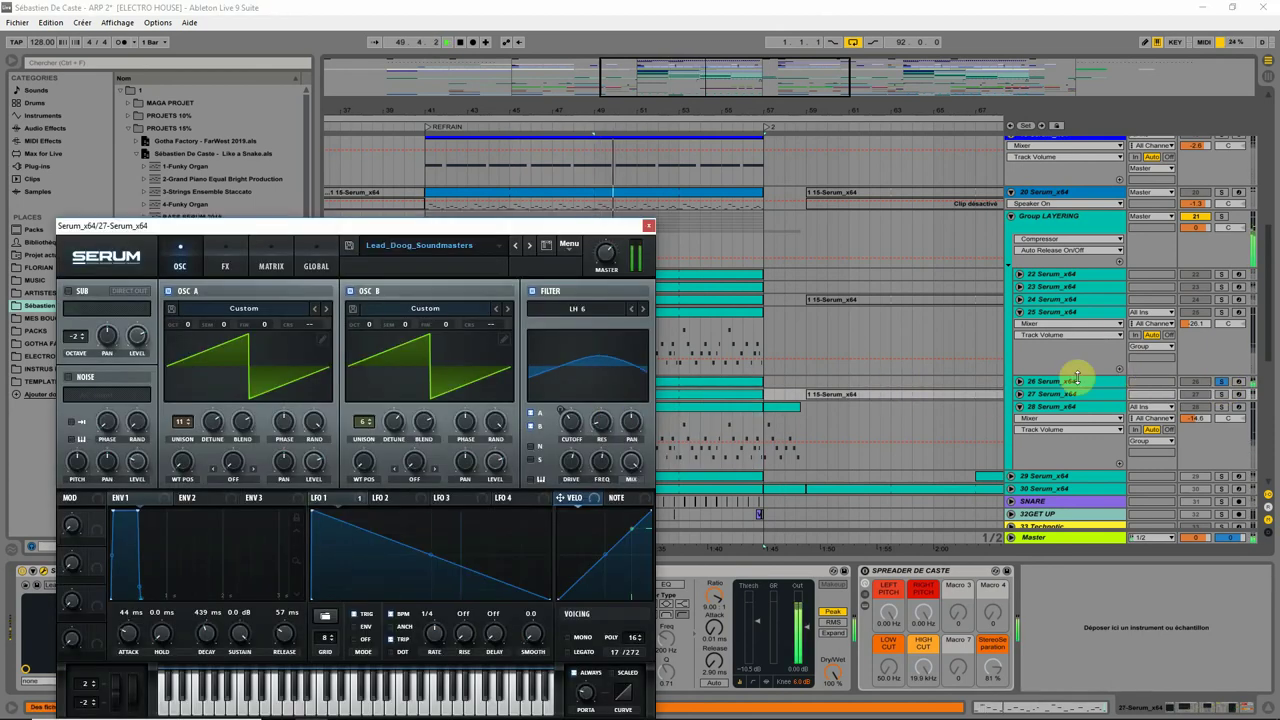
Copy track 25's EQ Eight onto track 27, soloing that track and placing the EQ between Serum and Auto Filter
left_click(1085, 312)
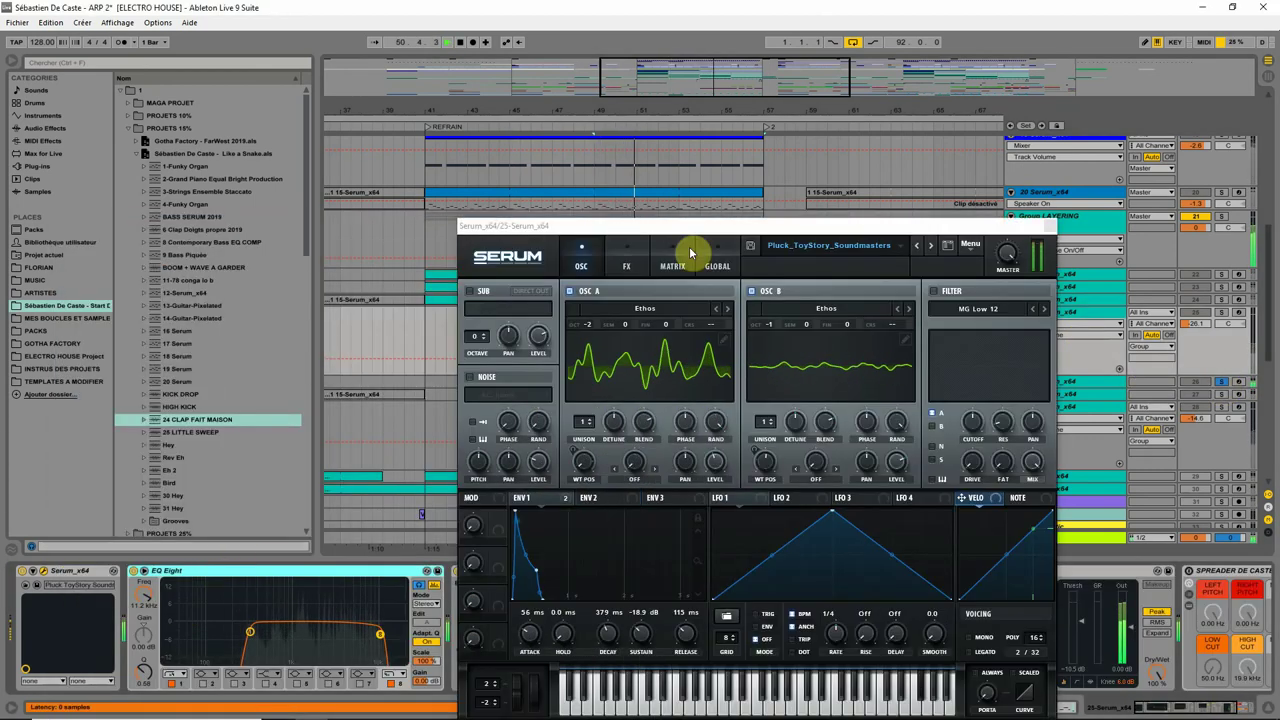
left_click_drag(723, 257, 926, 537)
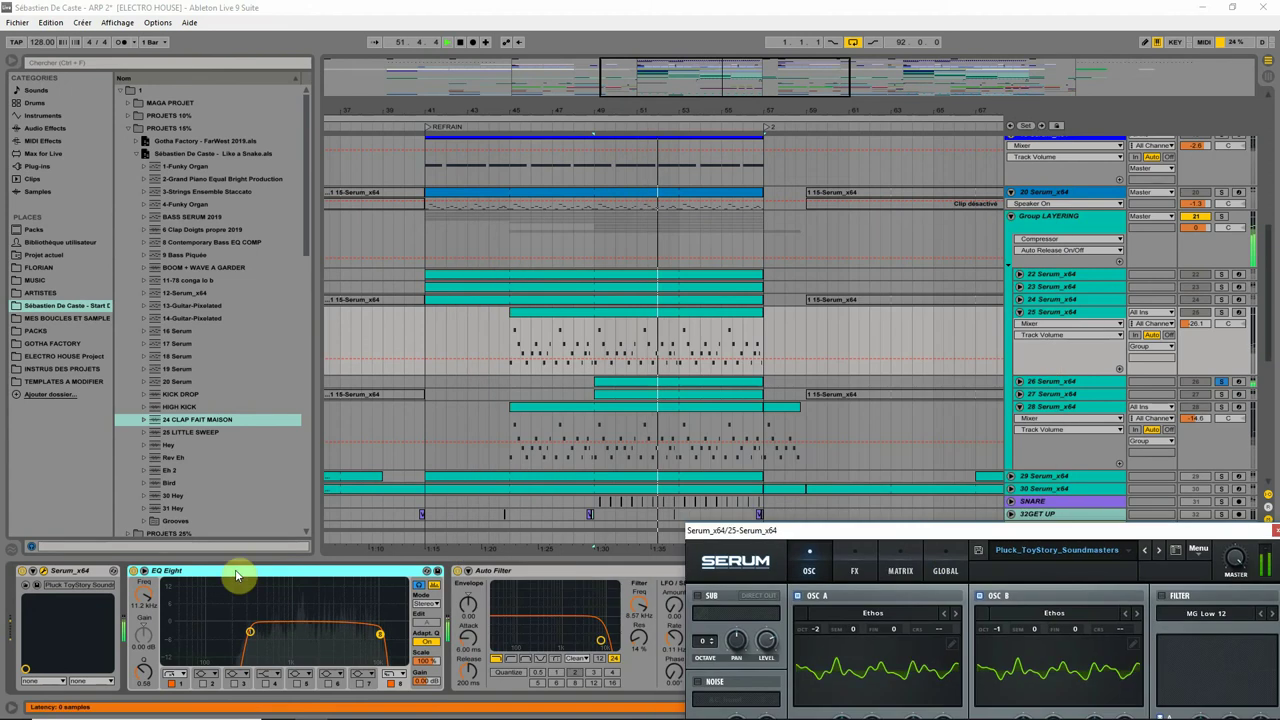
left_click_drag(237, 571, 1075, 395)
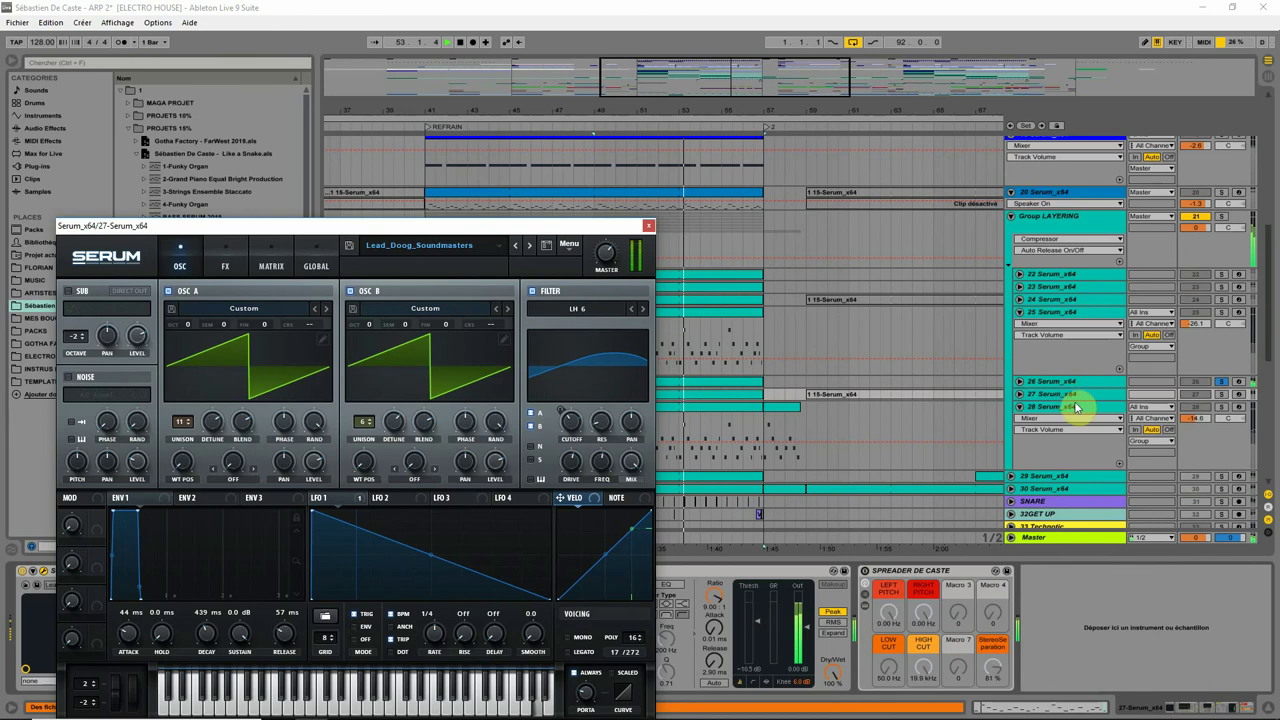
left_click(1221, 394)
left_click(1093, 394)
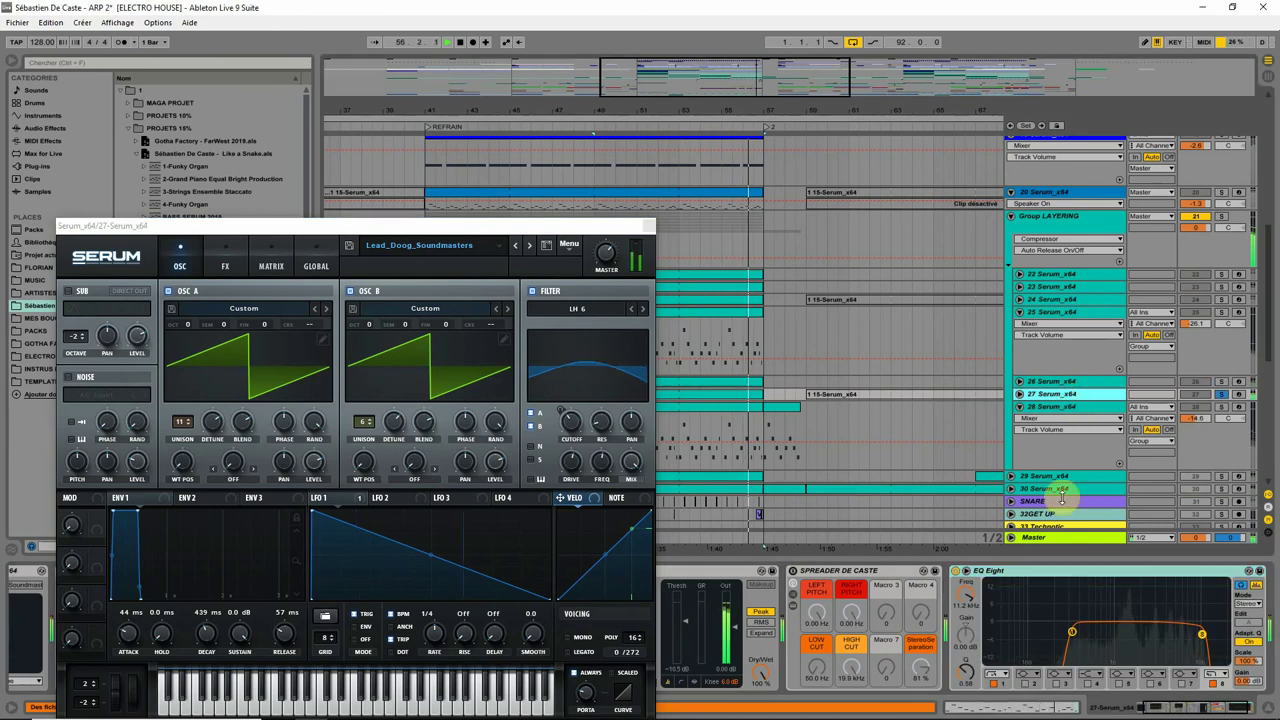
left_click_drag(560, 243, 879, 627)
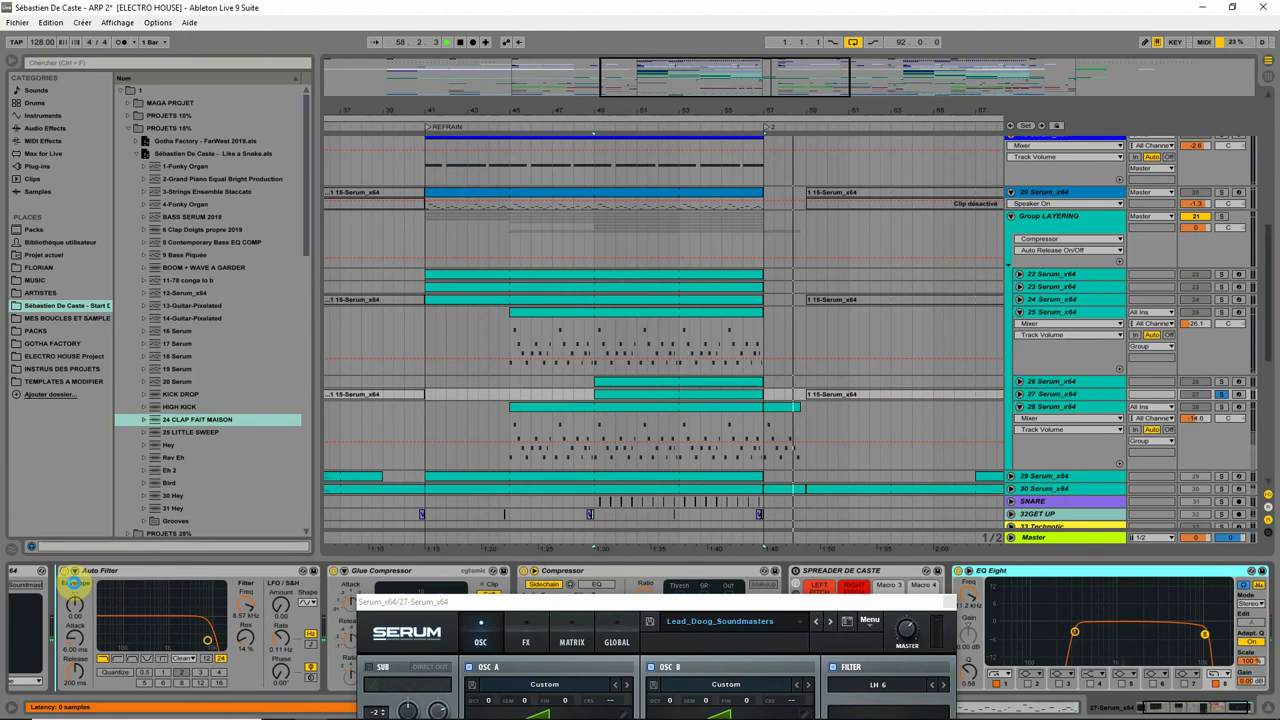
left_click_drag(74, 583, 67, 574)
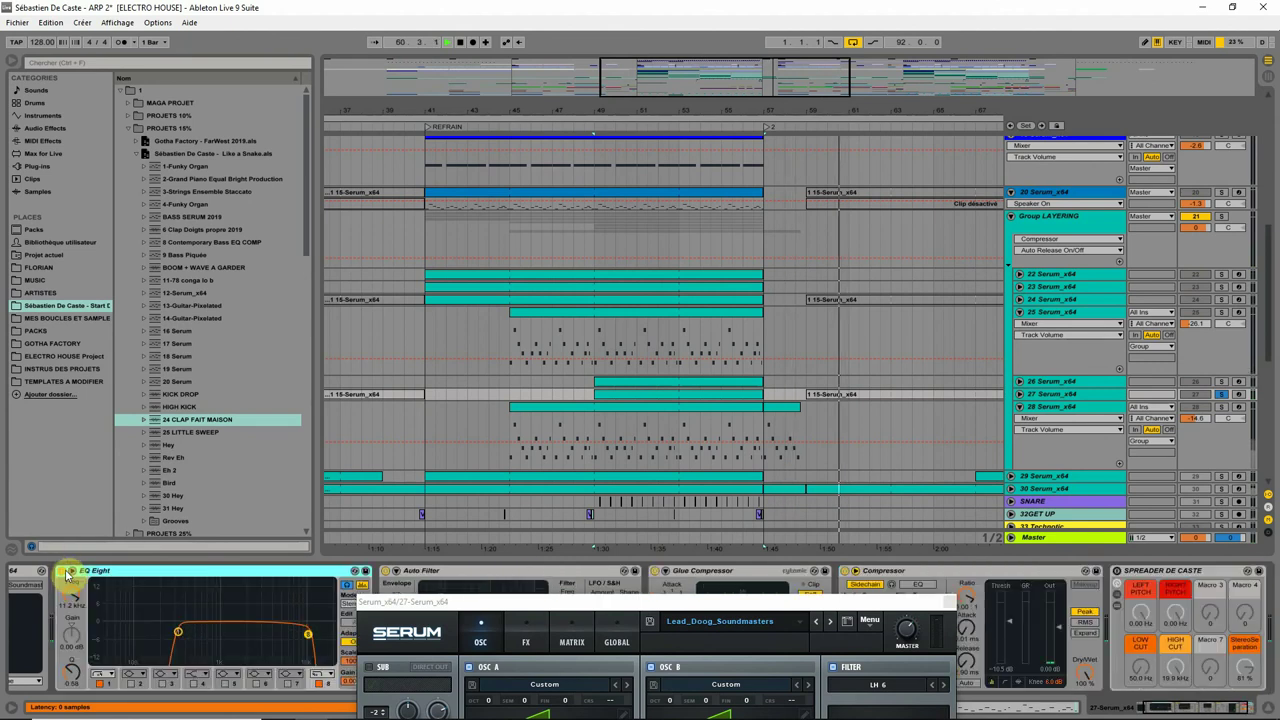
Bypass and re-enable track 27's EQ Eight while replaying from bar 49 to compare the sound
left_click(61, 571)
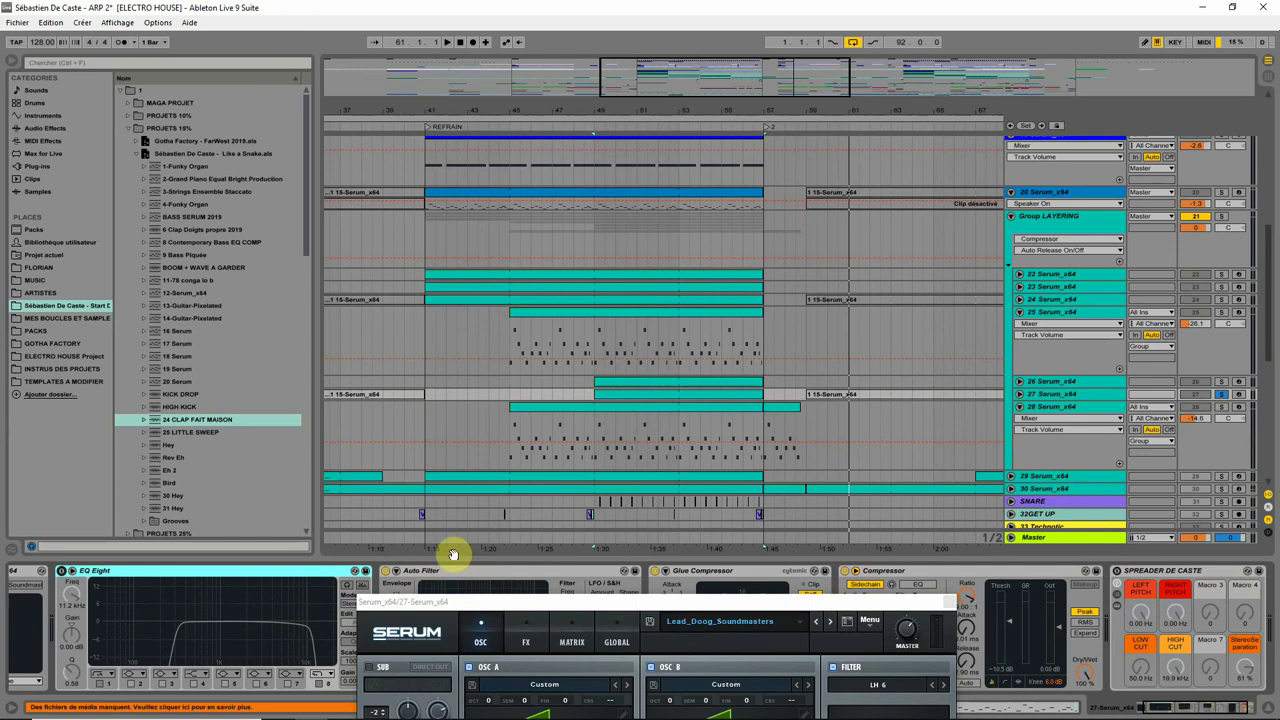
key("space")
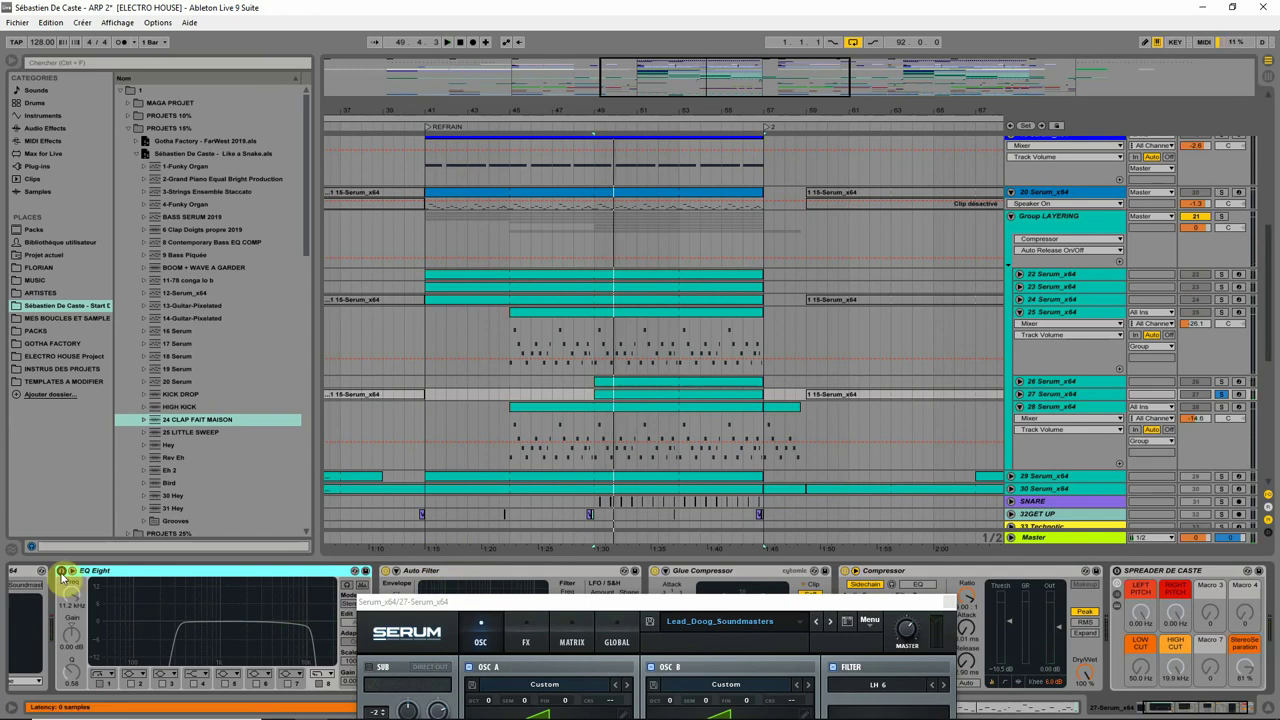
key("space")
left_click(61, 572)
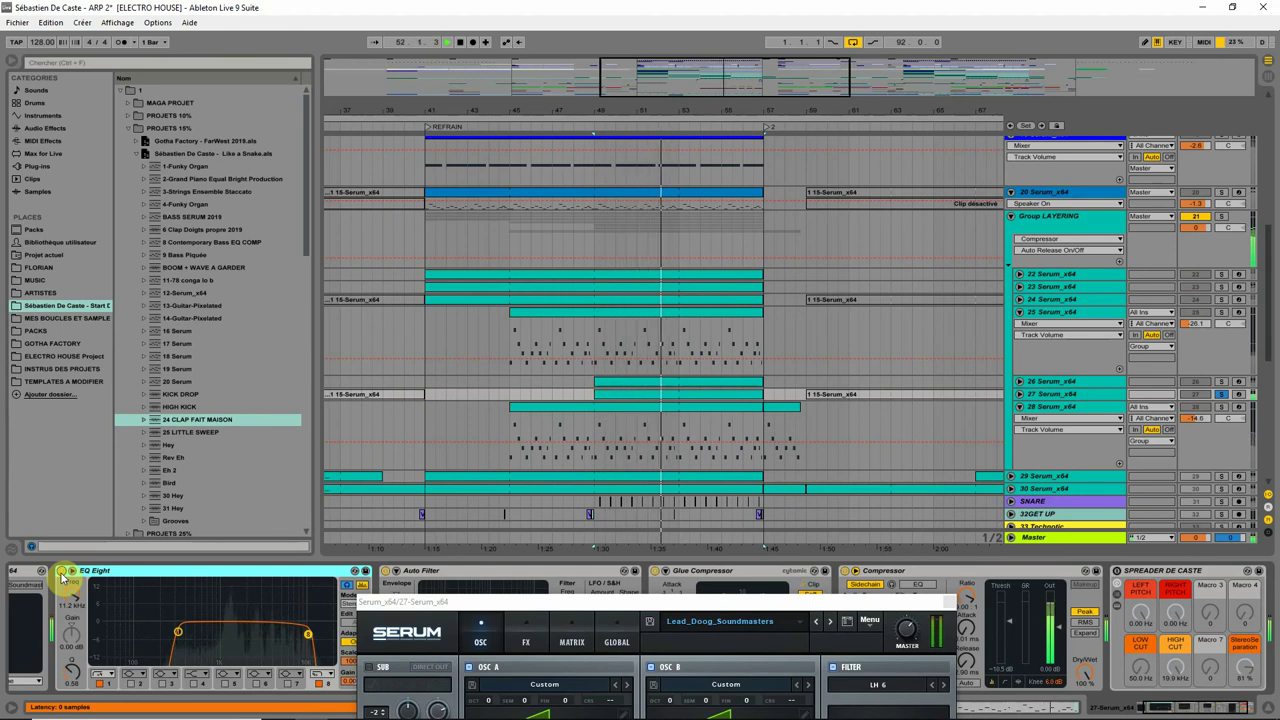
Set track 27's EQ Eight low cut to 317 Hz and high cut to 12.0 kHz during playback
left_click(176, 632)
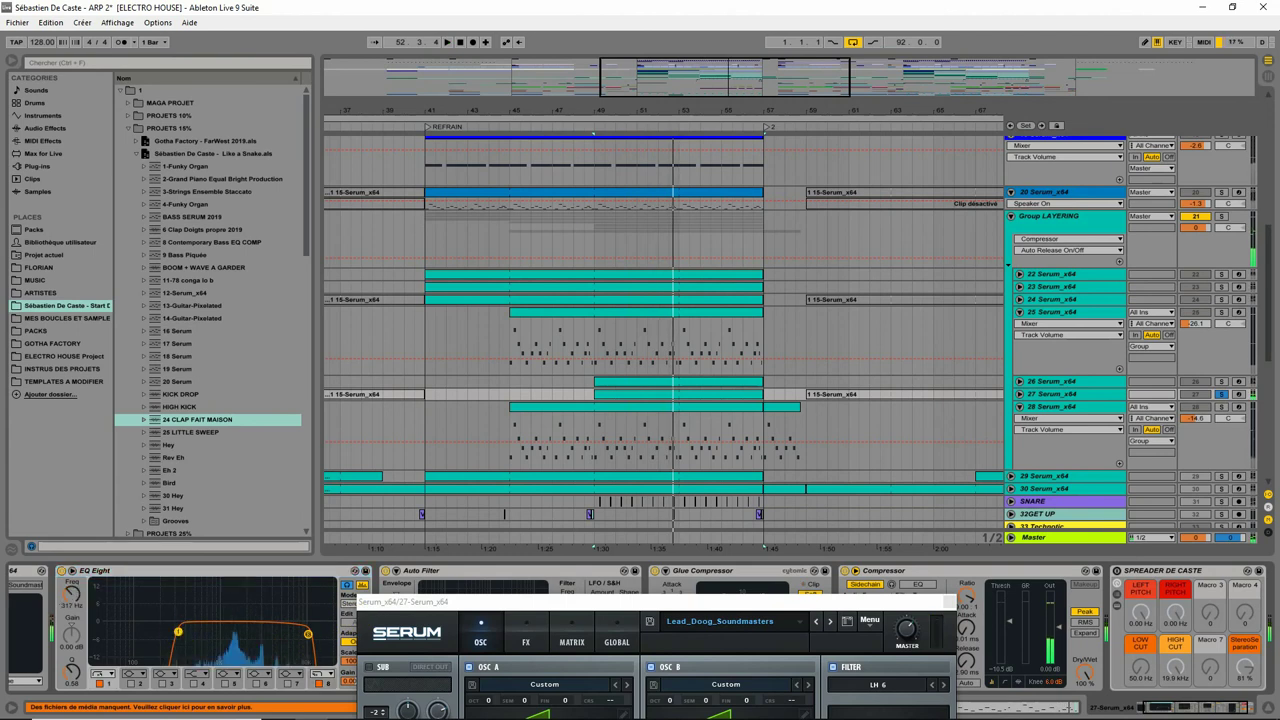
key("space")
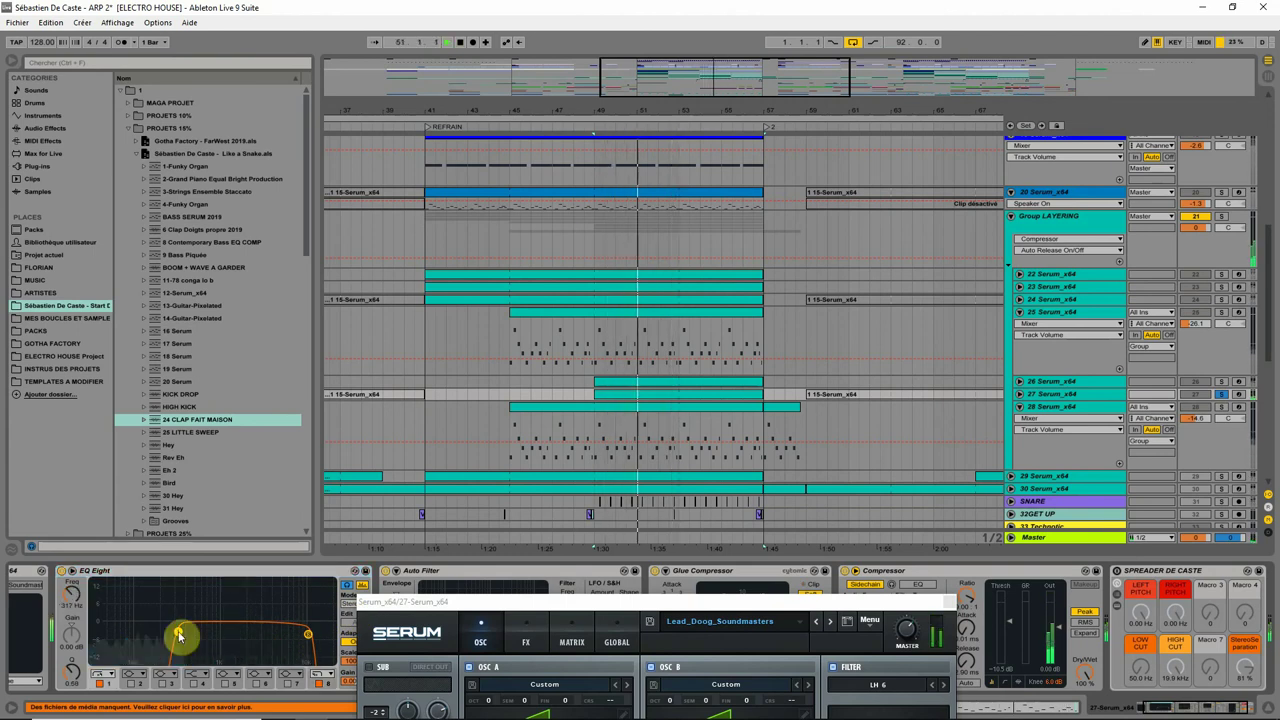
left_click(308, 634)
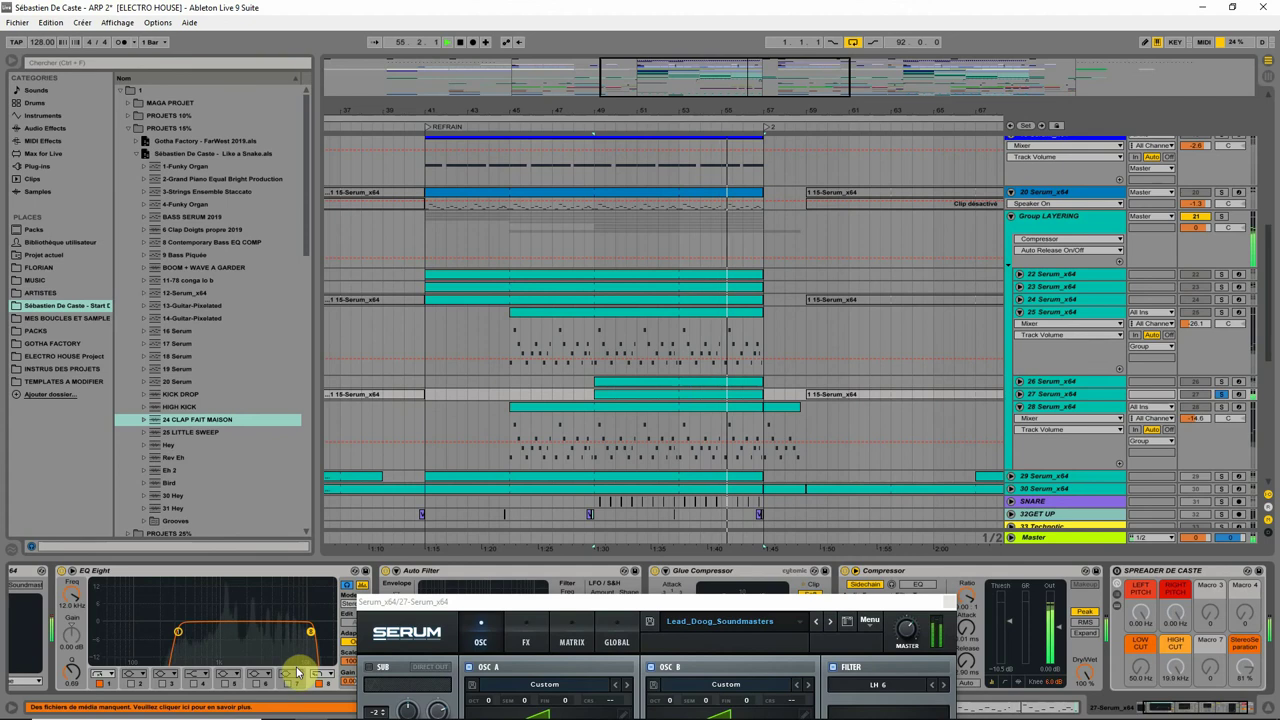
Switch the solo to track 26 and copy track 27's EQ Eight into its chain between Serum and Auto Filter
left_click(1221, 395)
left_click(1221, 395)
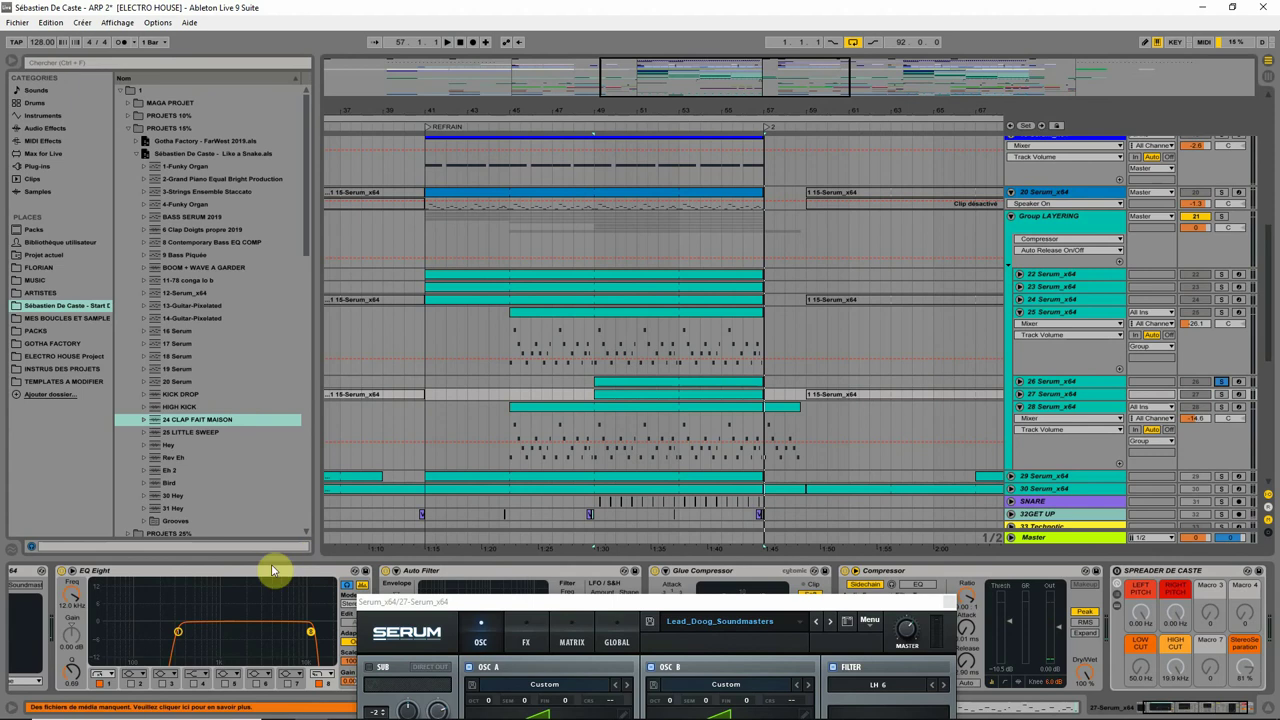
left_click(213, 580)
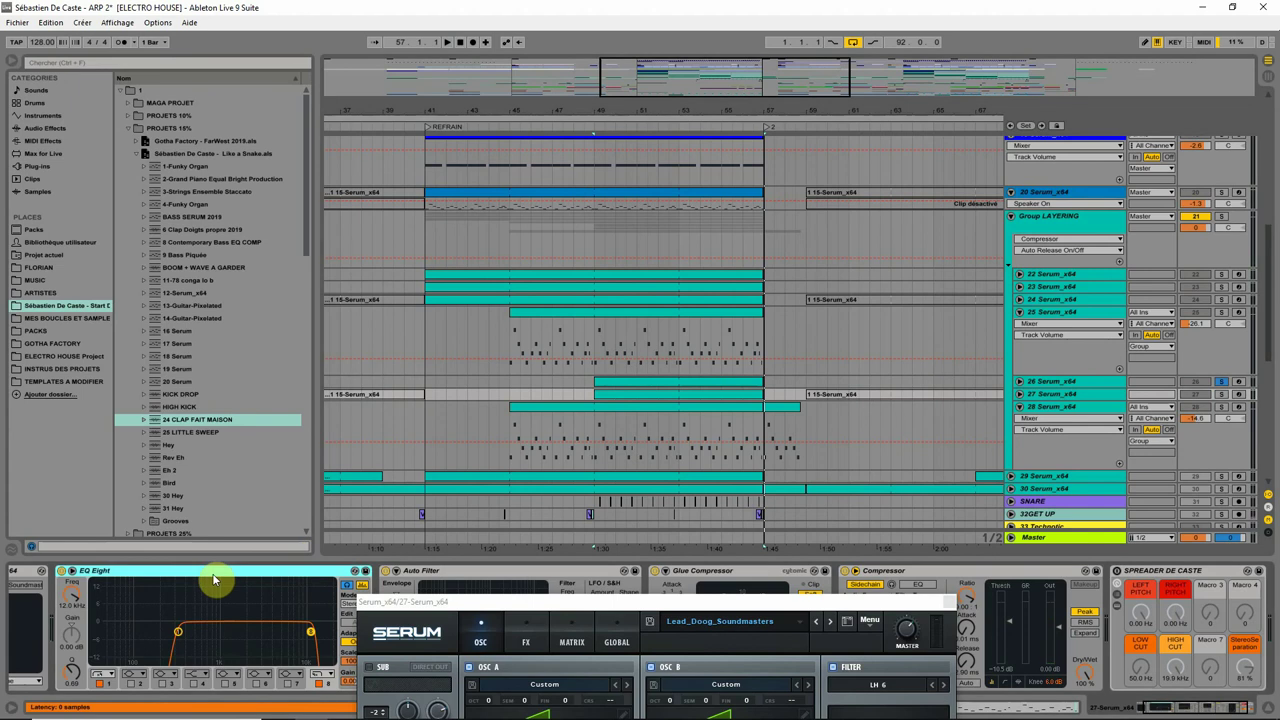
left_click(1066, 383)
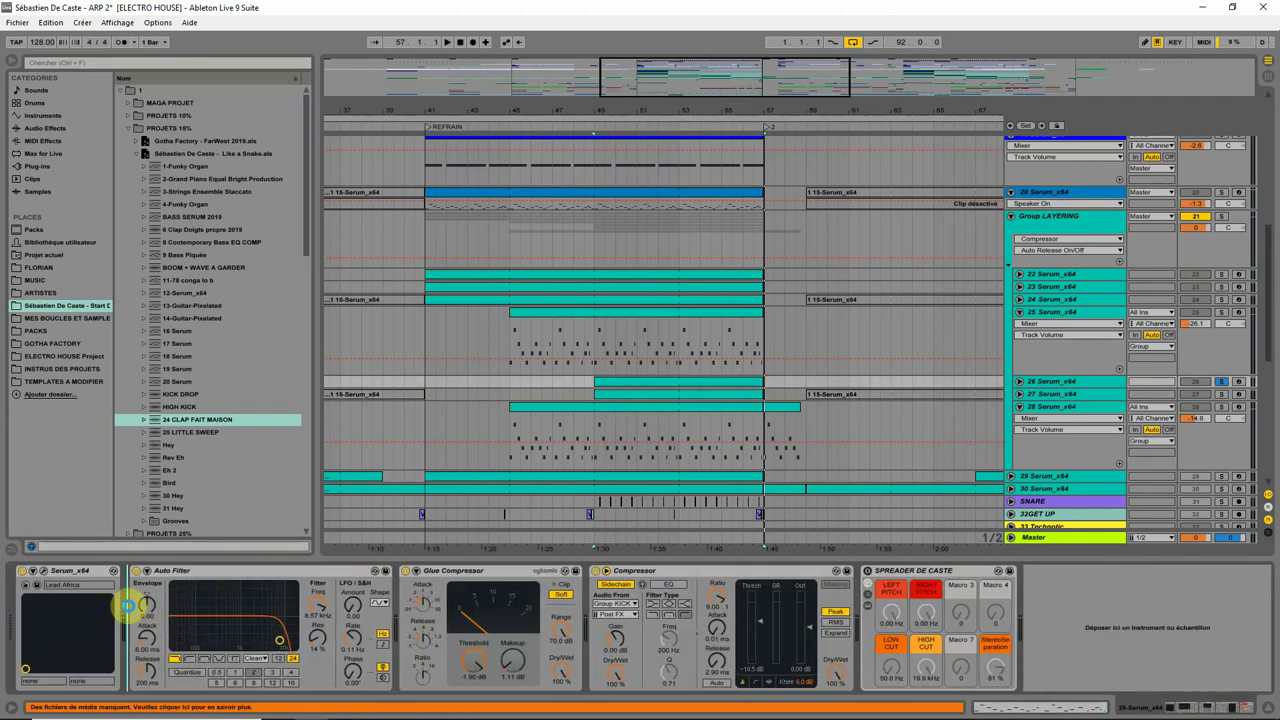
key("ctrl+v")
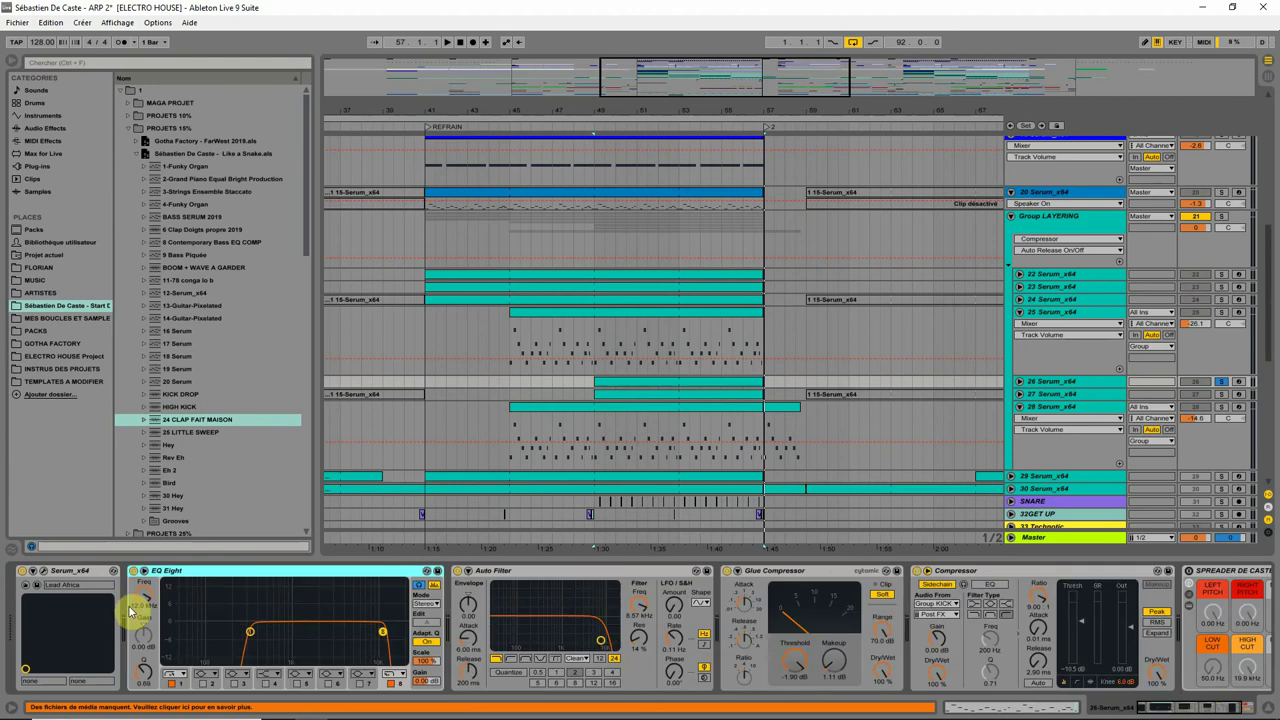
Play soloed track 26 from bar 49, bypassing and re-enabling its EQ Eight to compare the sound
left_click(1221, 381)
key("space")
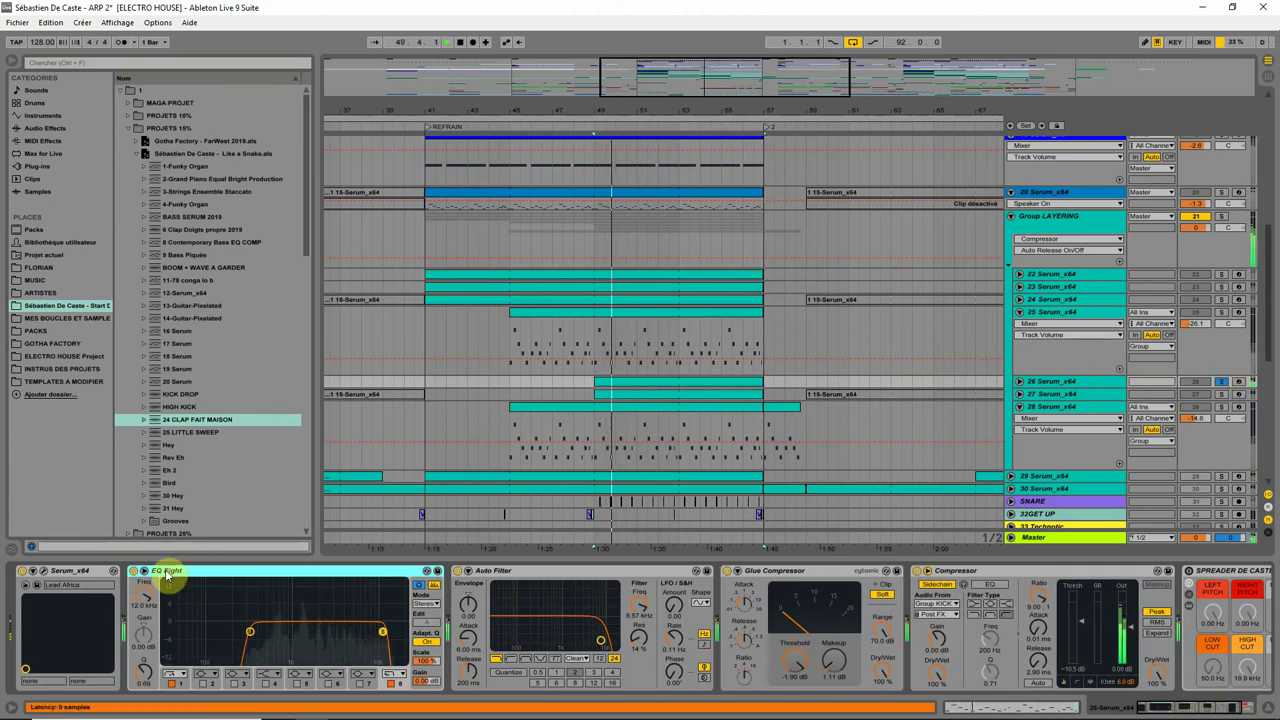
left_click(133, 571)
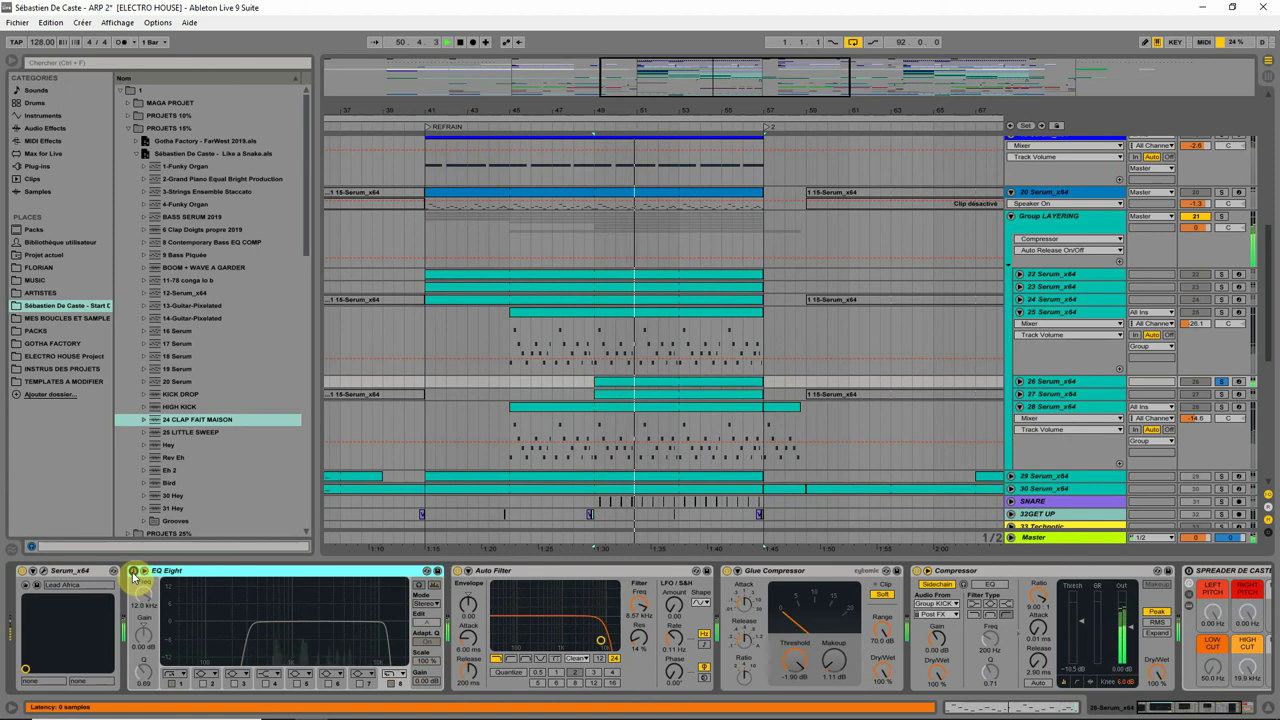
left_click(133, 571)
key("space")
key("space")
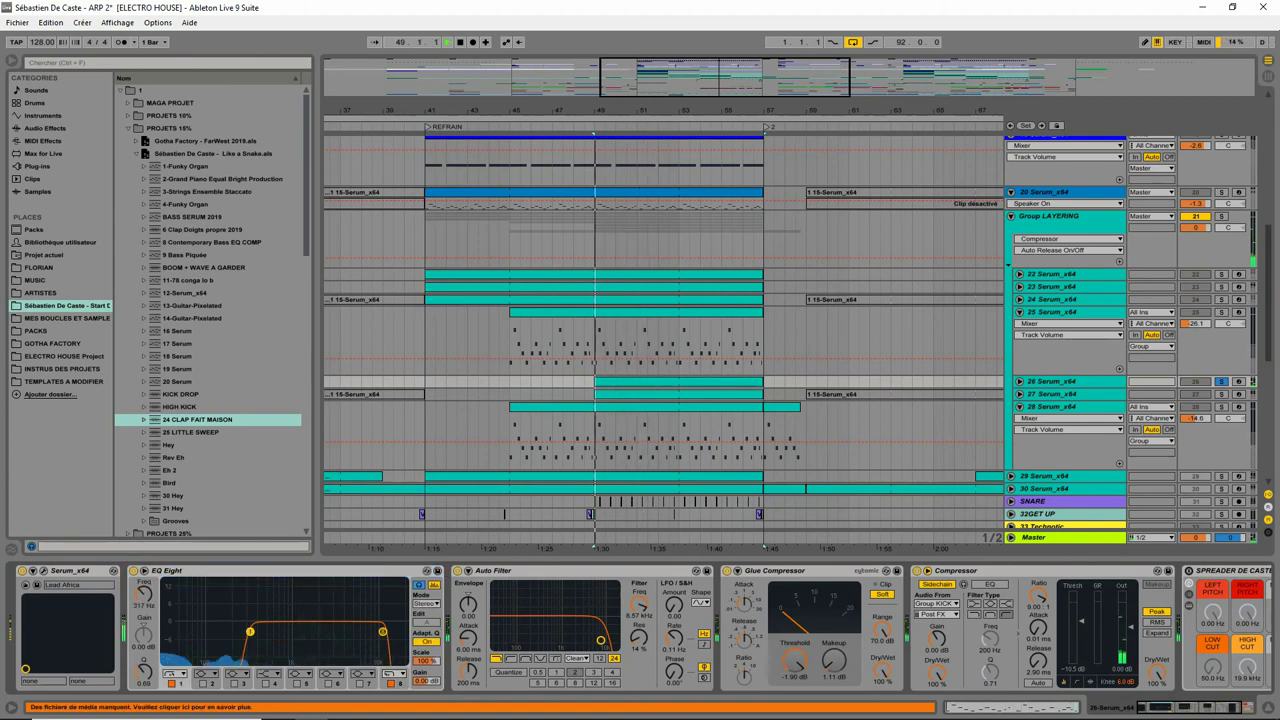
Set track 26's EQ Eight low cut to 347 Hz, audition its high-cut band, and unsolo the track
left_click_drag(250, 632, 260, 630)
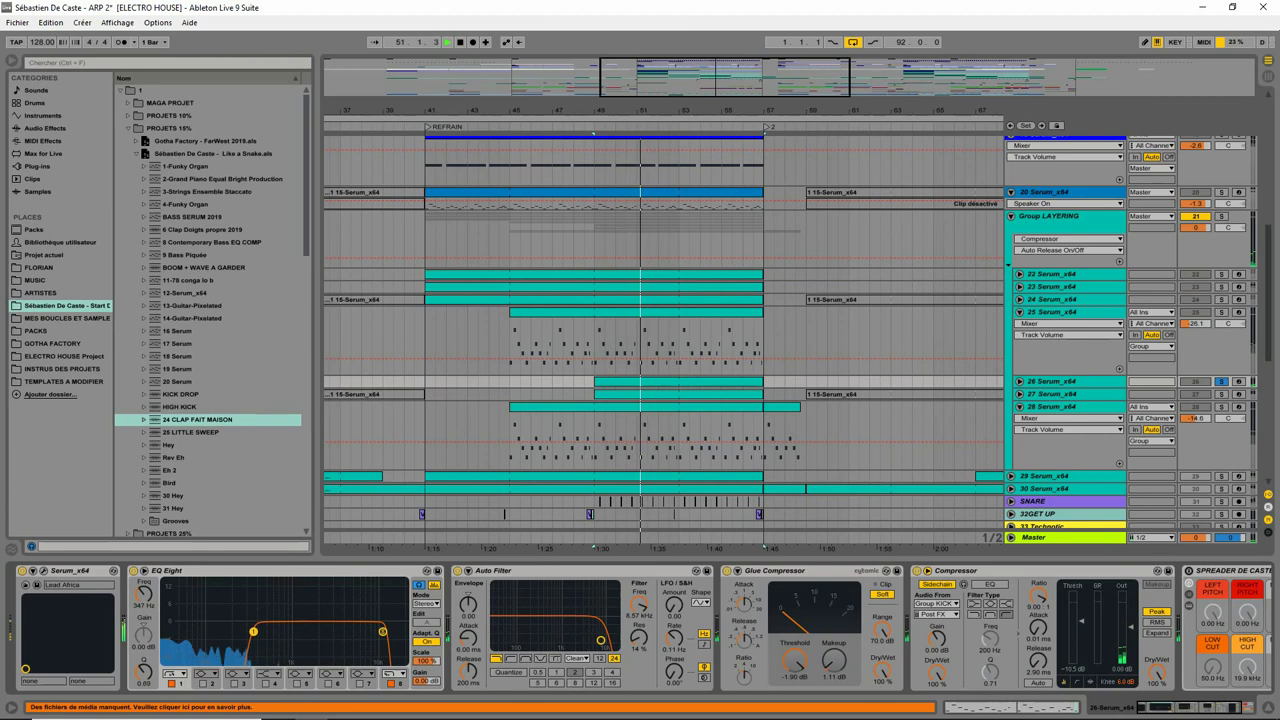
left_click(383, 631)
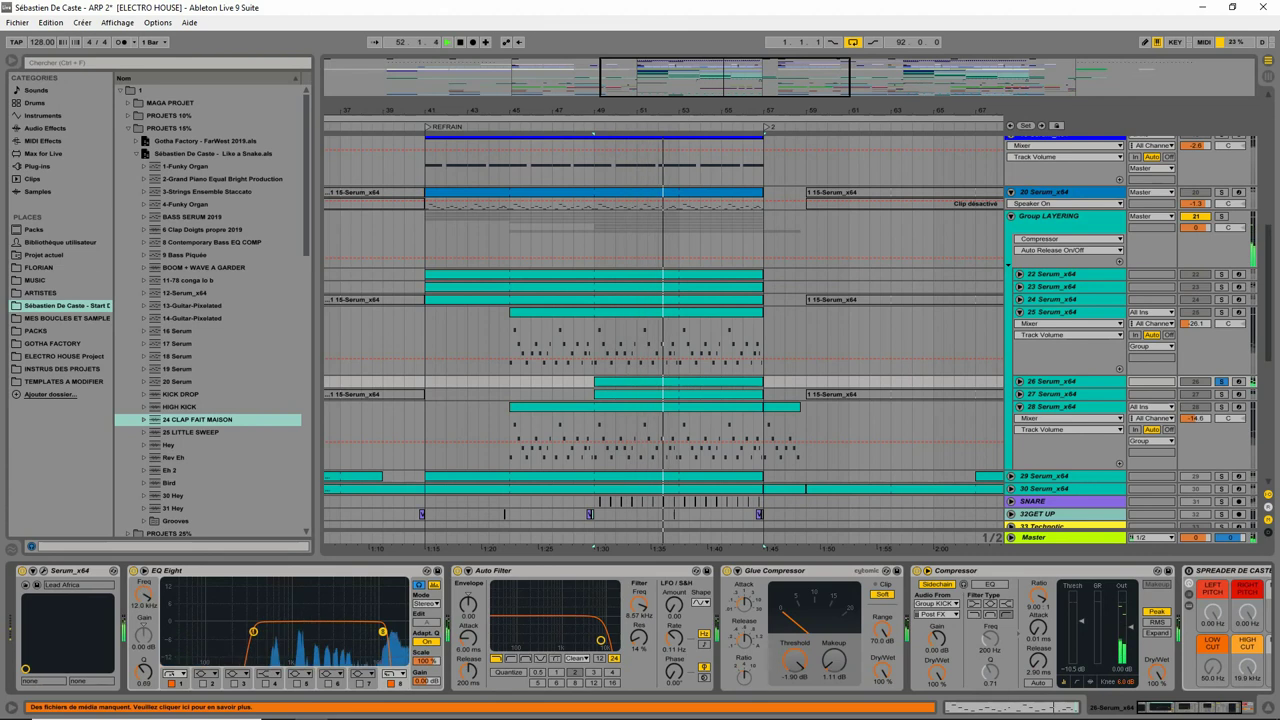
left_click(1220, 381)
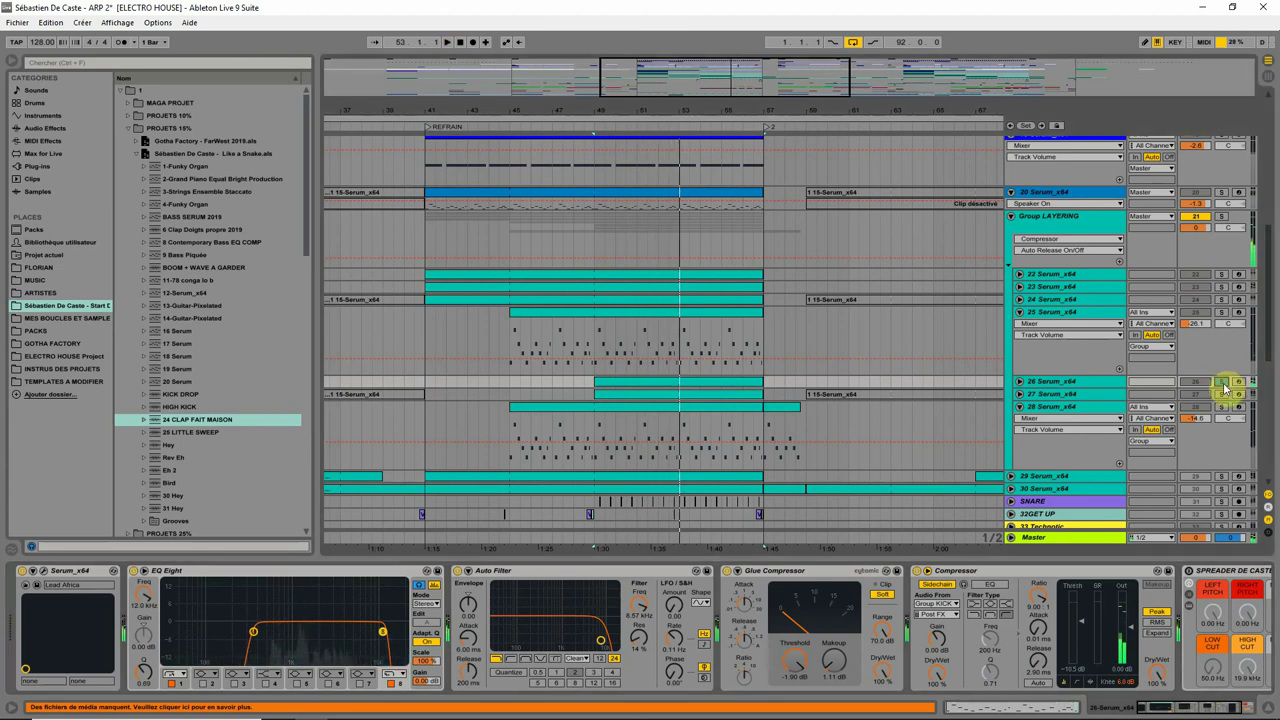
Solo Group LAYERING during playback from bar 49 and set its EQ Eight low cut to 177 Hz and high cut to 17.0 kHz
left_click(557, 296)
left_click(1086, 235)
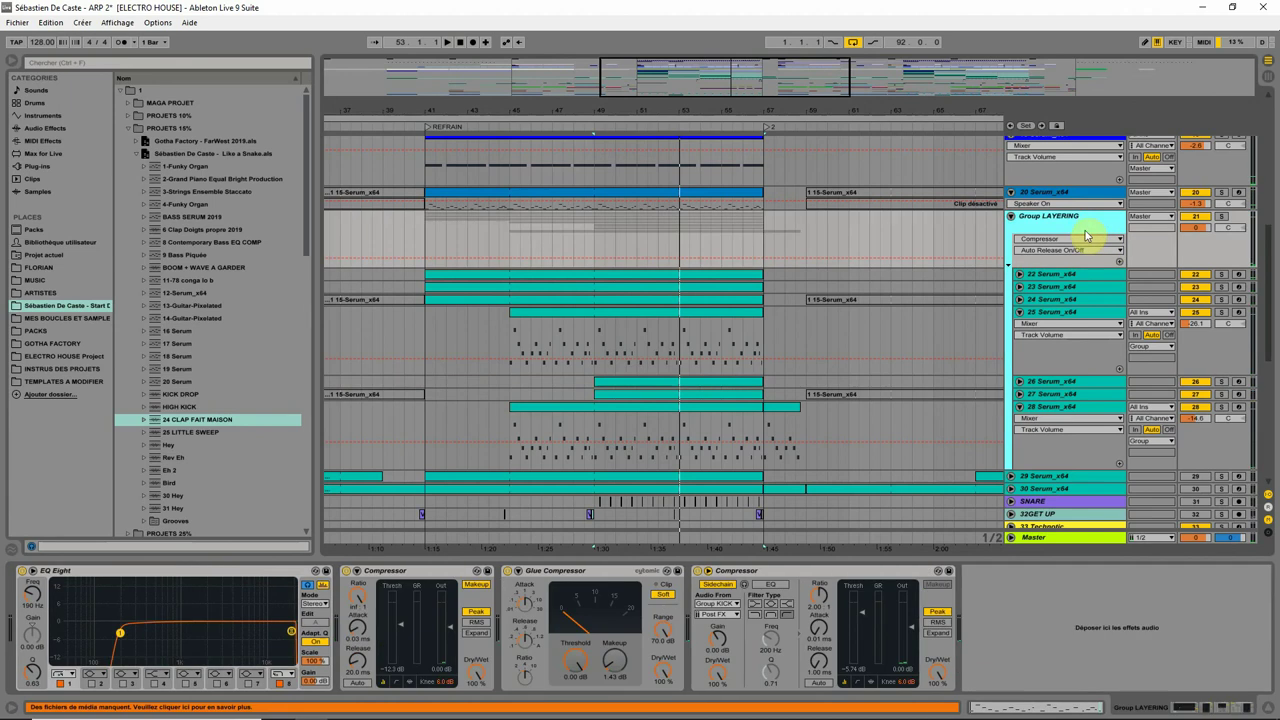
key("space")
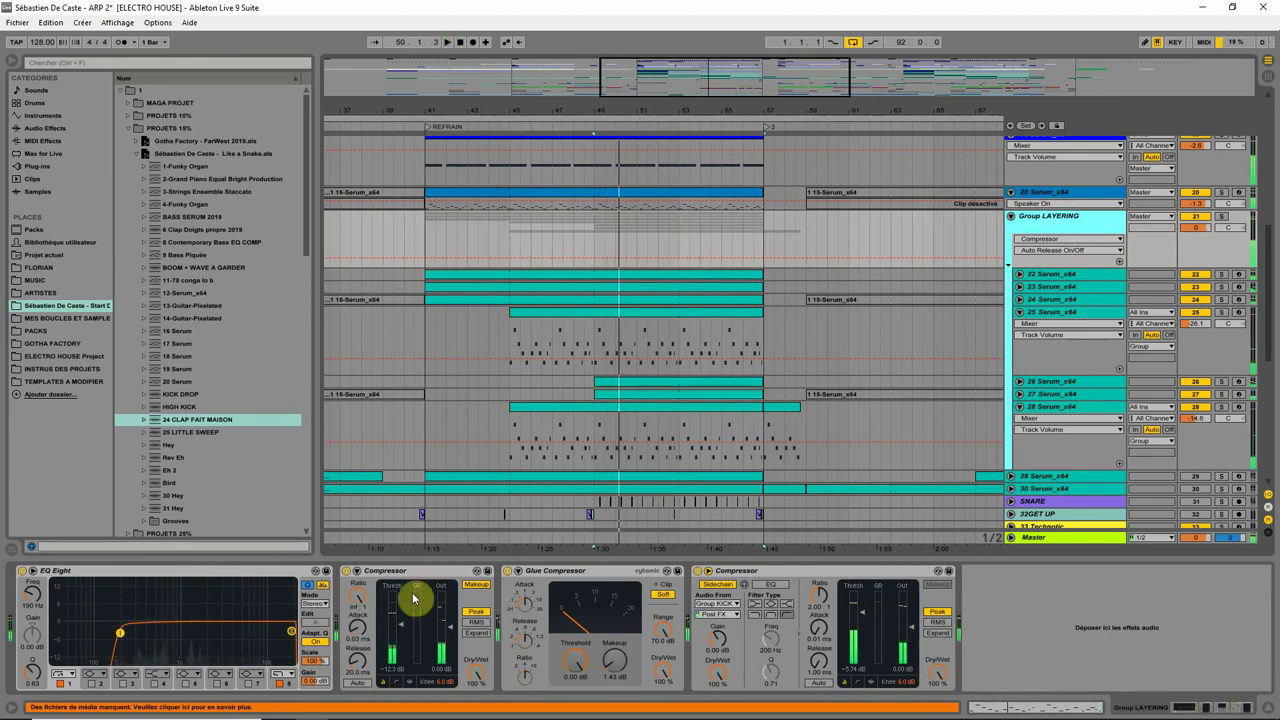
left_click(1222, 216)
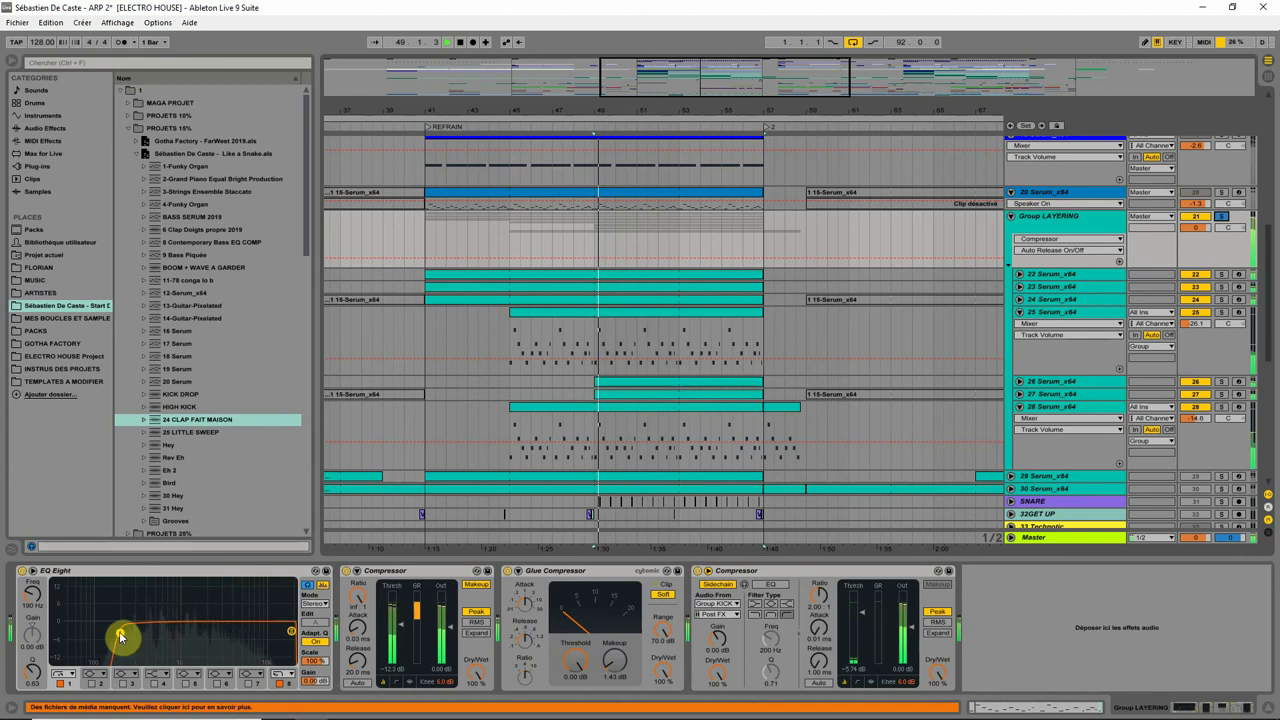
left_click_drag(120, 633, 119, 633)
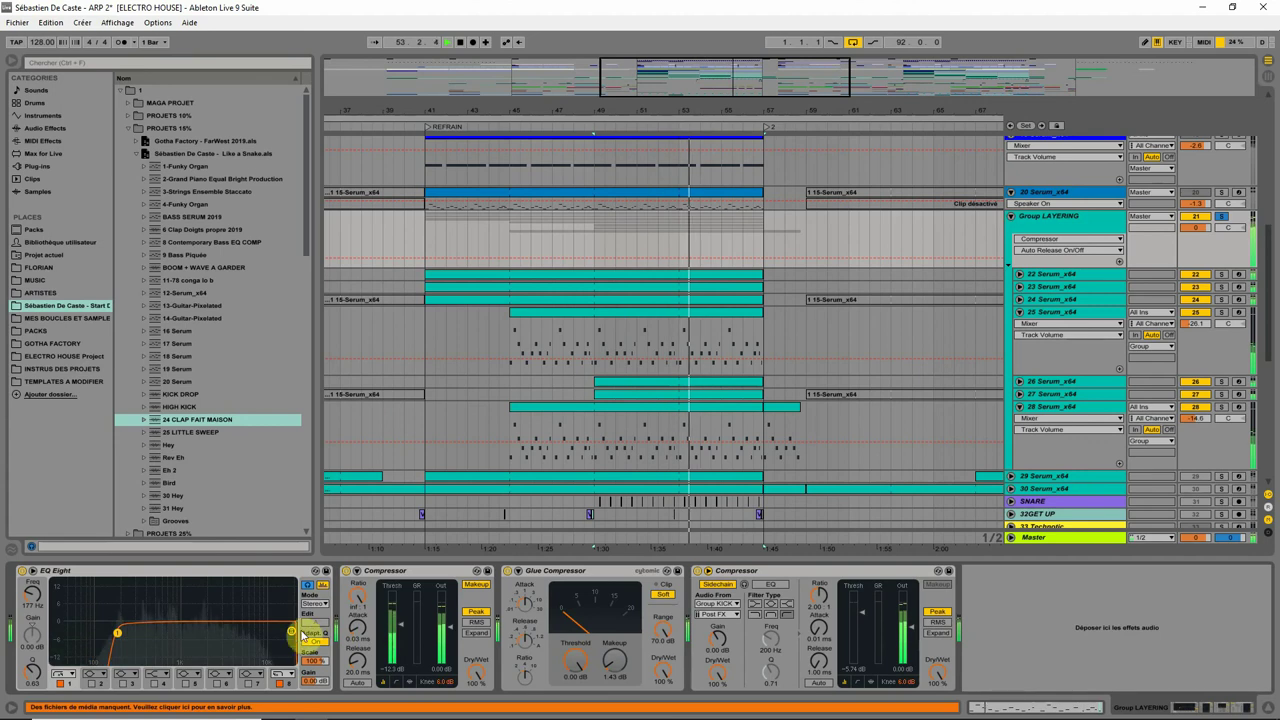
left_click(291, 632)
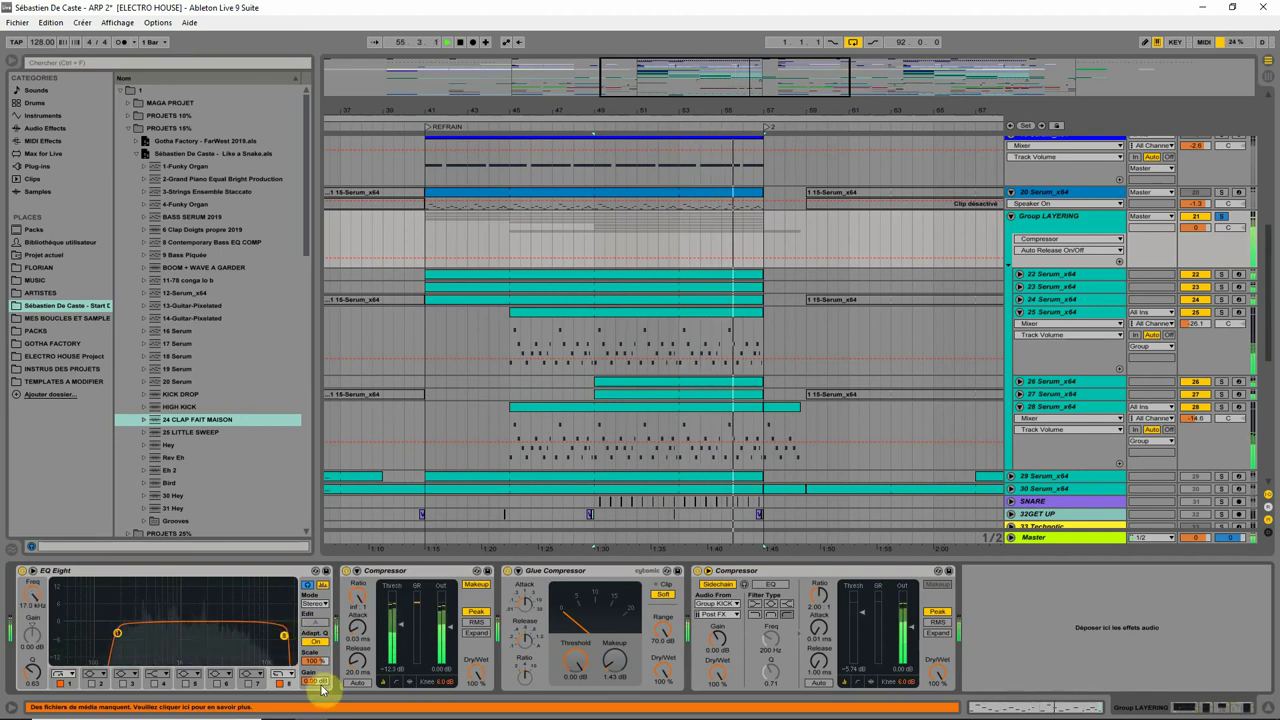
Fold tracks 28 and 25, audition tracks 28 and 27 in solo, and open track 27's Serum
left_click(1020, 409)
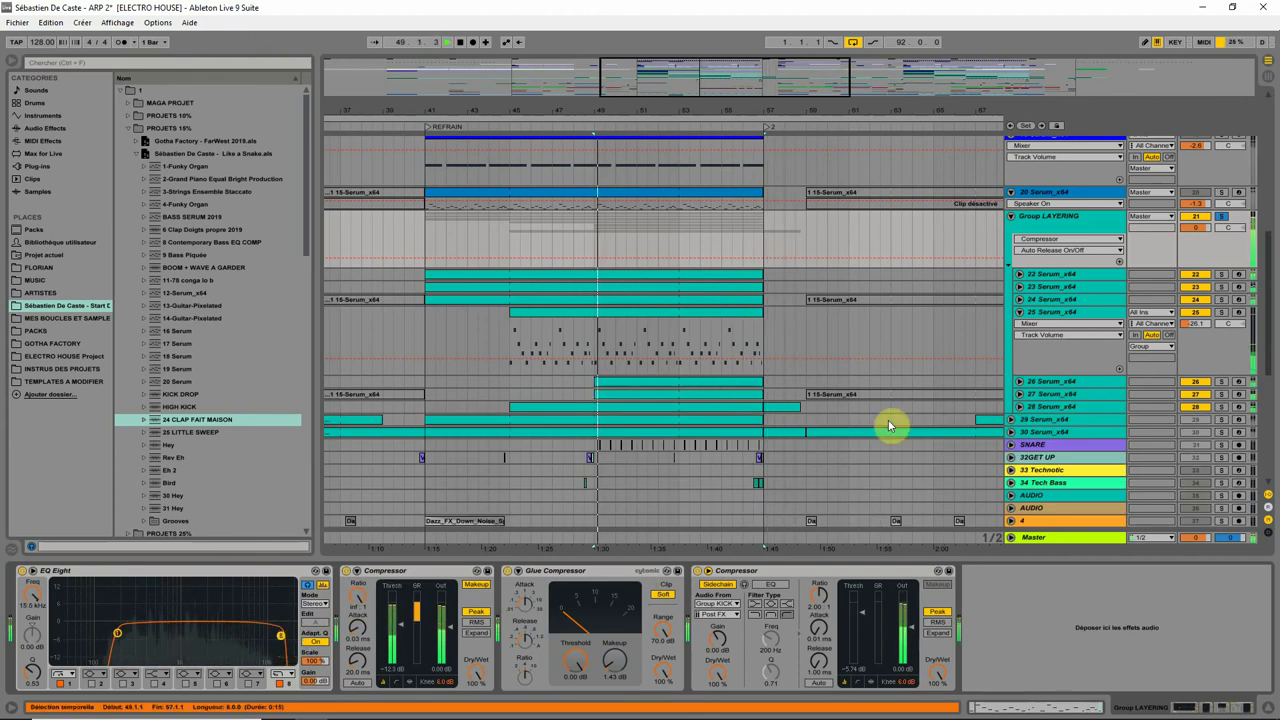
left_click(1019, 312)
left_click(1222, 350)
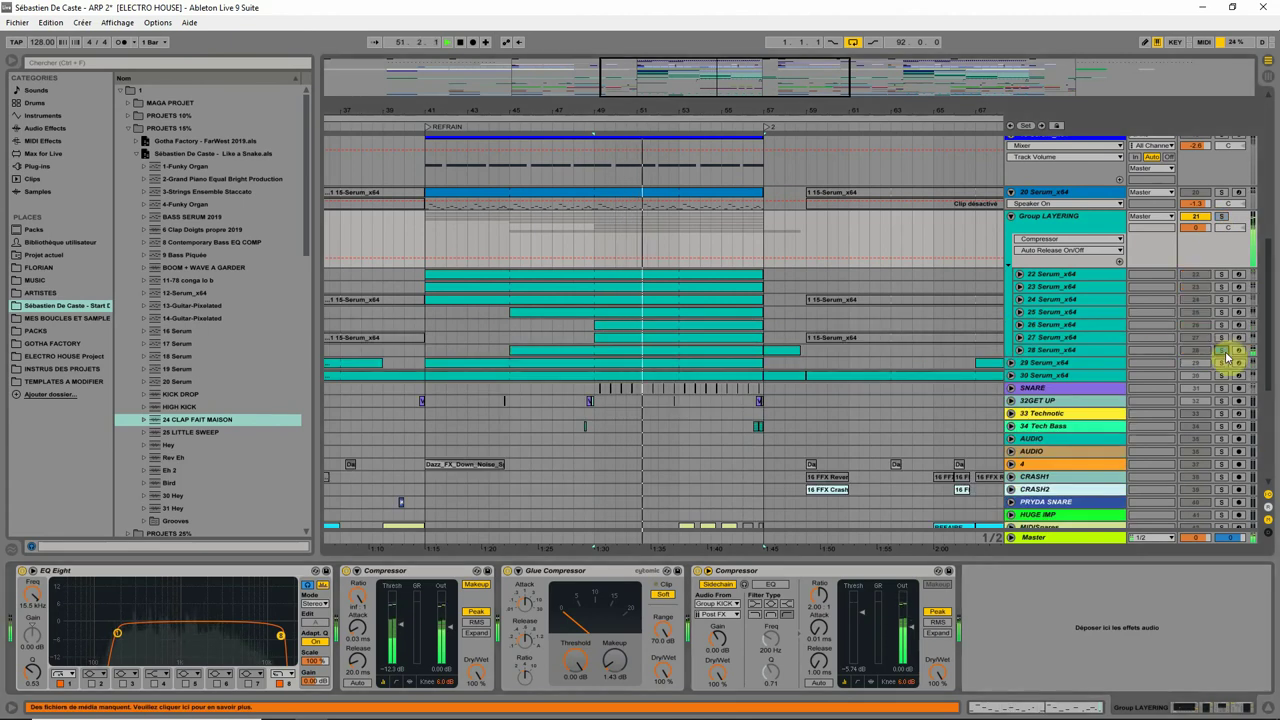
left_click(1222, 338)
left_click(1066, 336)
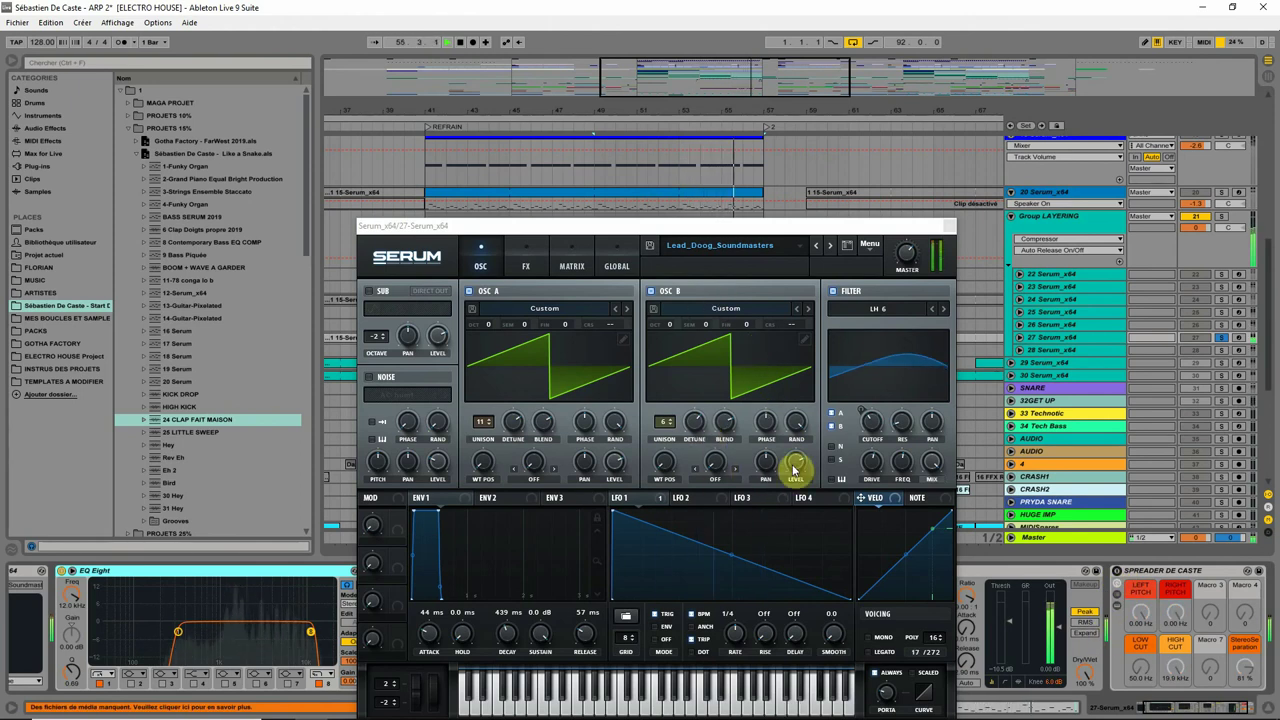
Compare OSC A and OSC B in track 27's Serum by muting each during playback, check OSC B's level, and close the plug-in
left_click(653, 290)
left_click(653, 290)
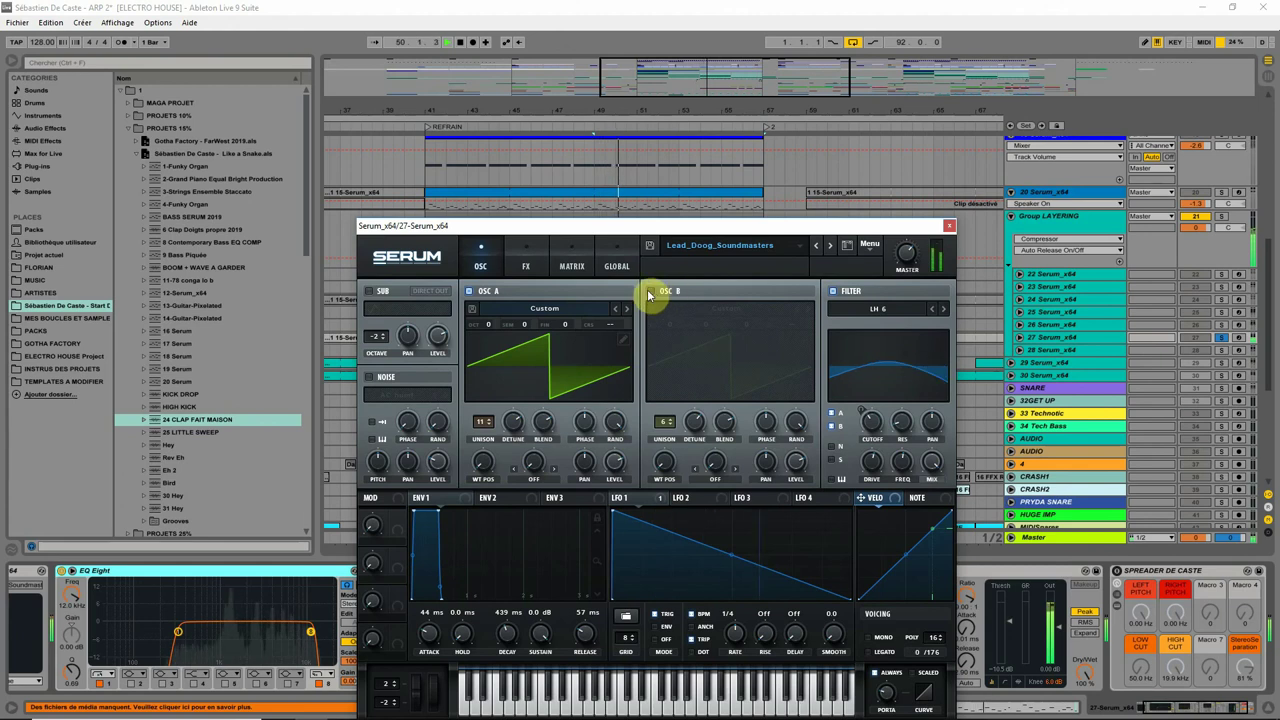
left_click(650, 291)
left_click(470, 292)
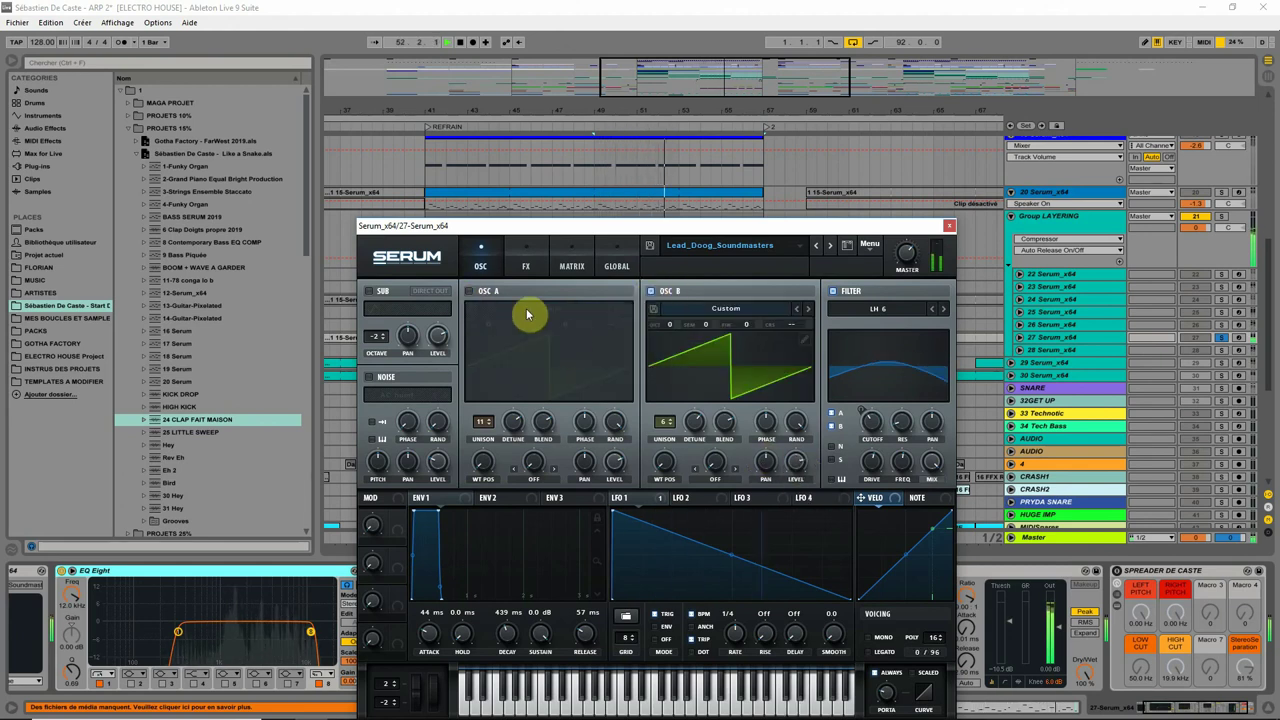
left_click(470, 291)
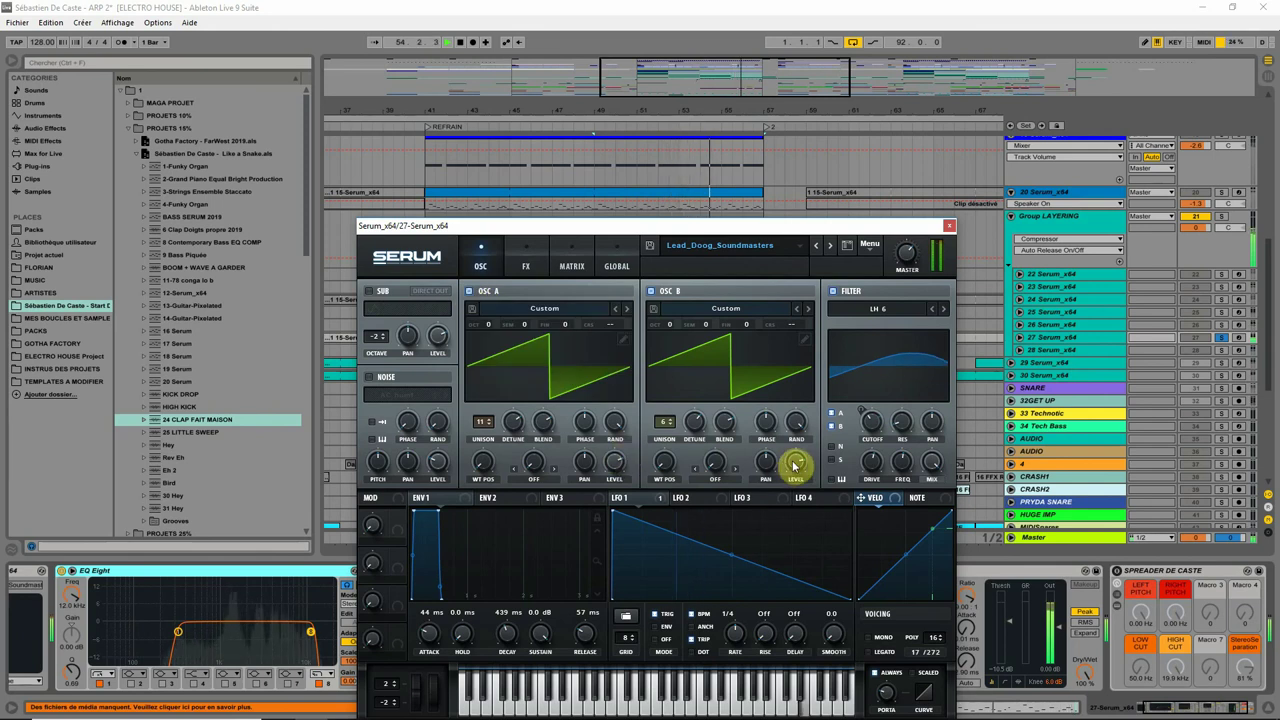
mouse_move(797, 472)
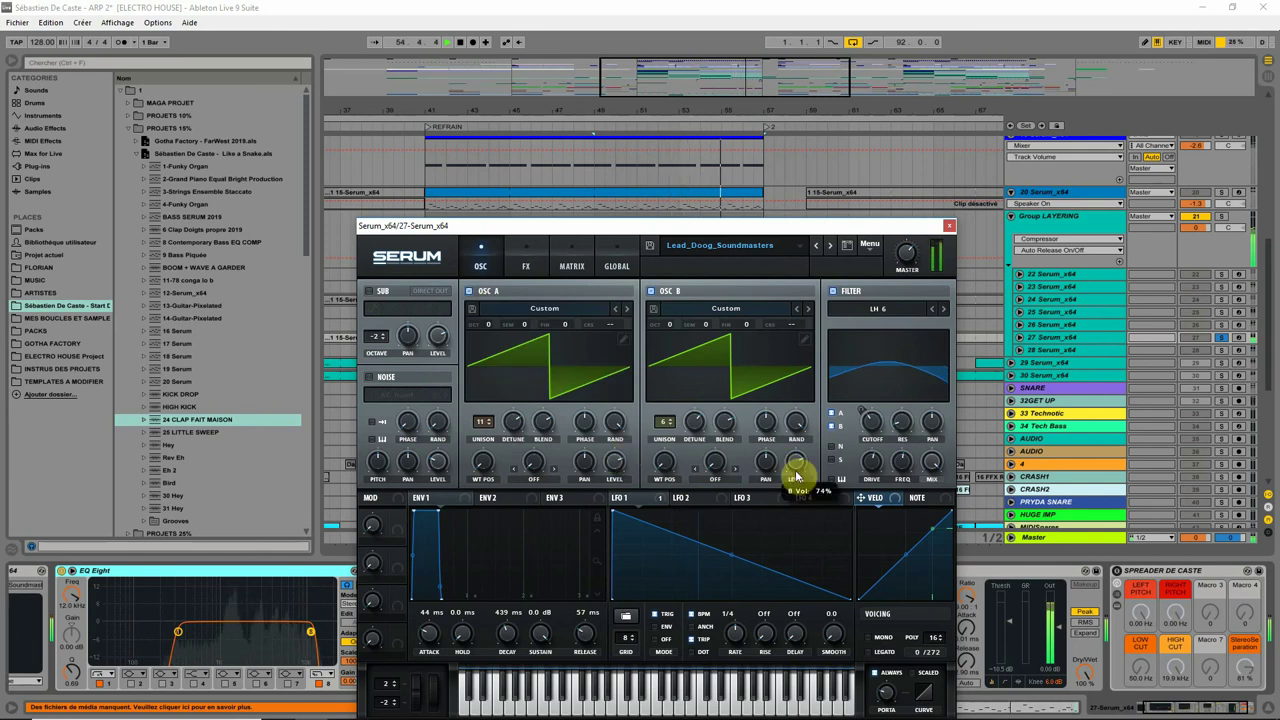
left_click(949, 226)
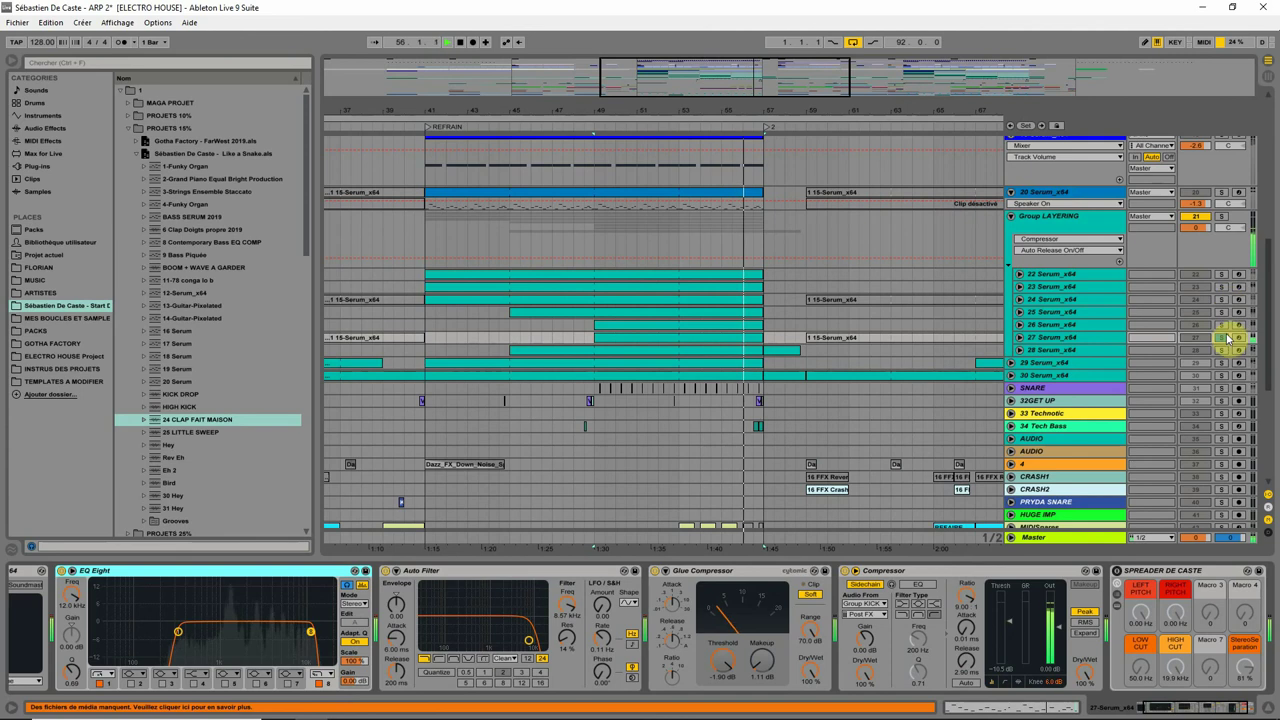
Move track 28 between tracks 25 and 26 in Group LAYERING and fold the renumbered track 28
left_click(1020, 337)
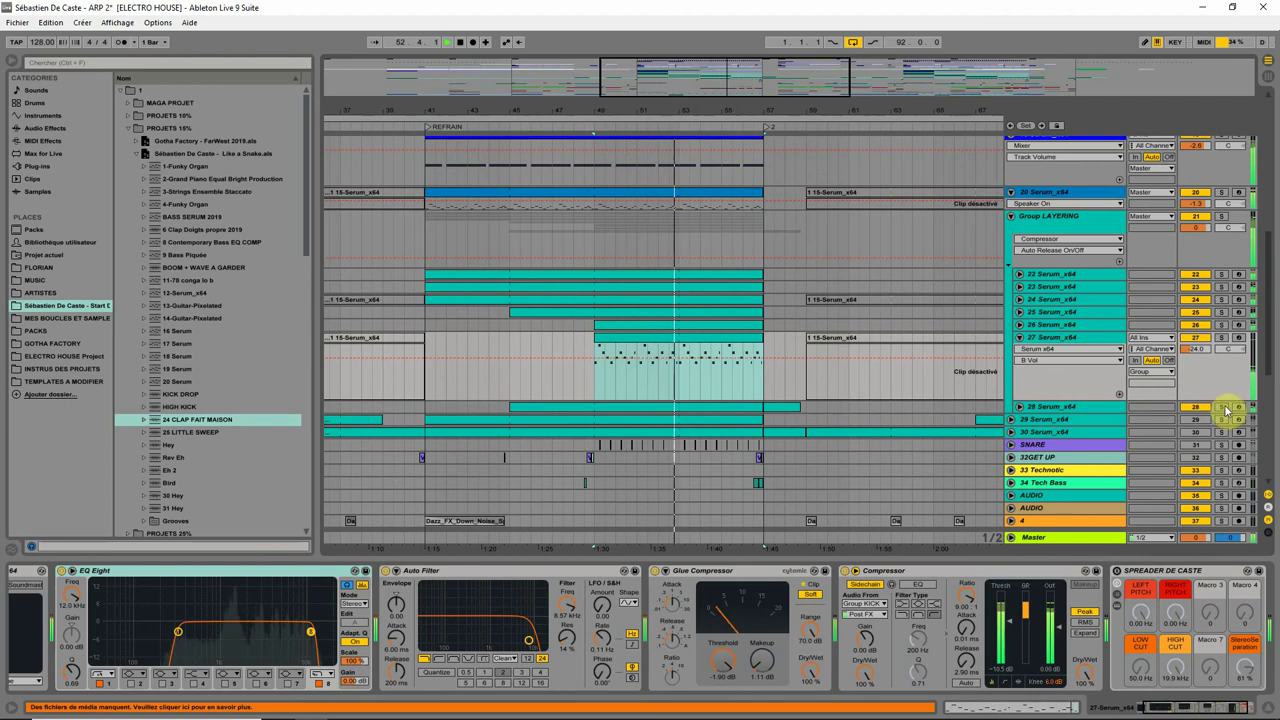
left_click(1066, 407)
left_click_drag(1066, 407, 1062, 328)
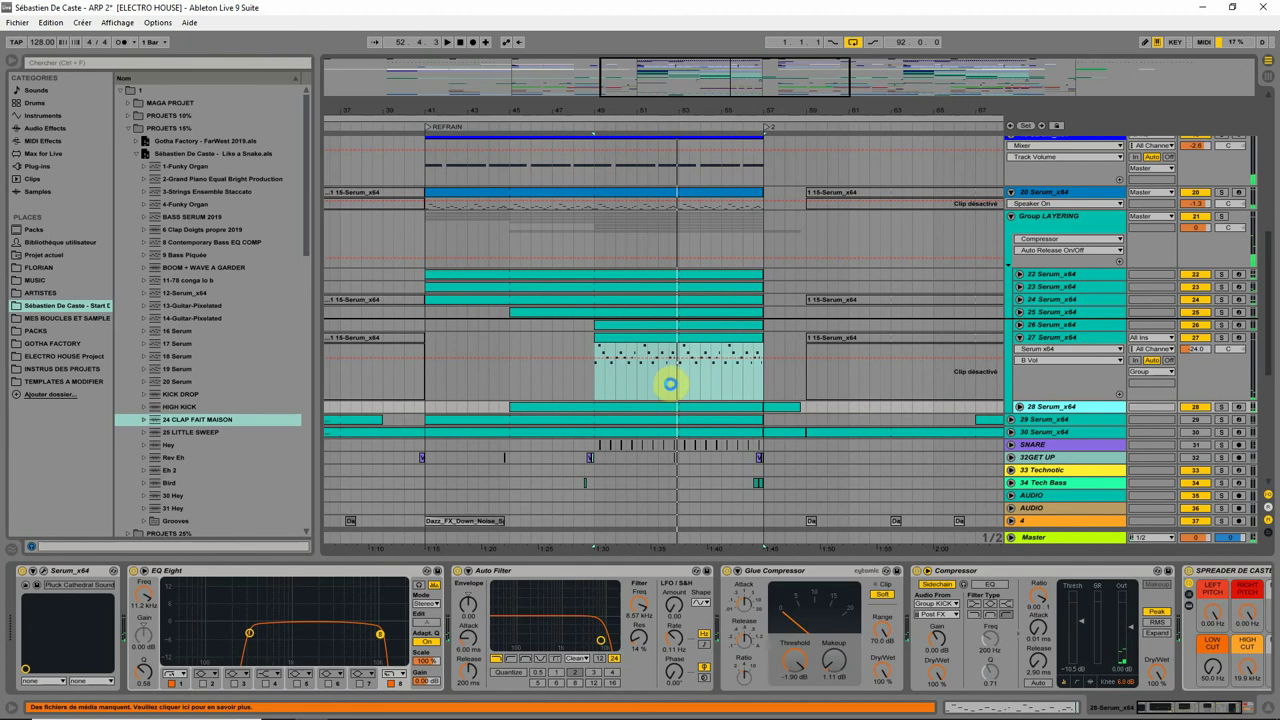
left_click_drag(670, 383, 668, 390)
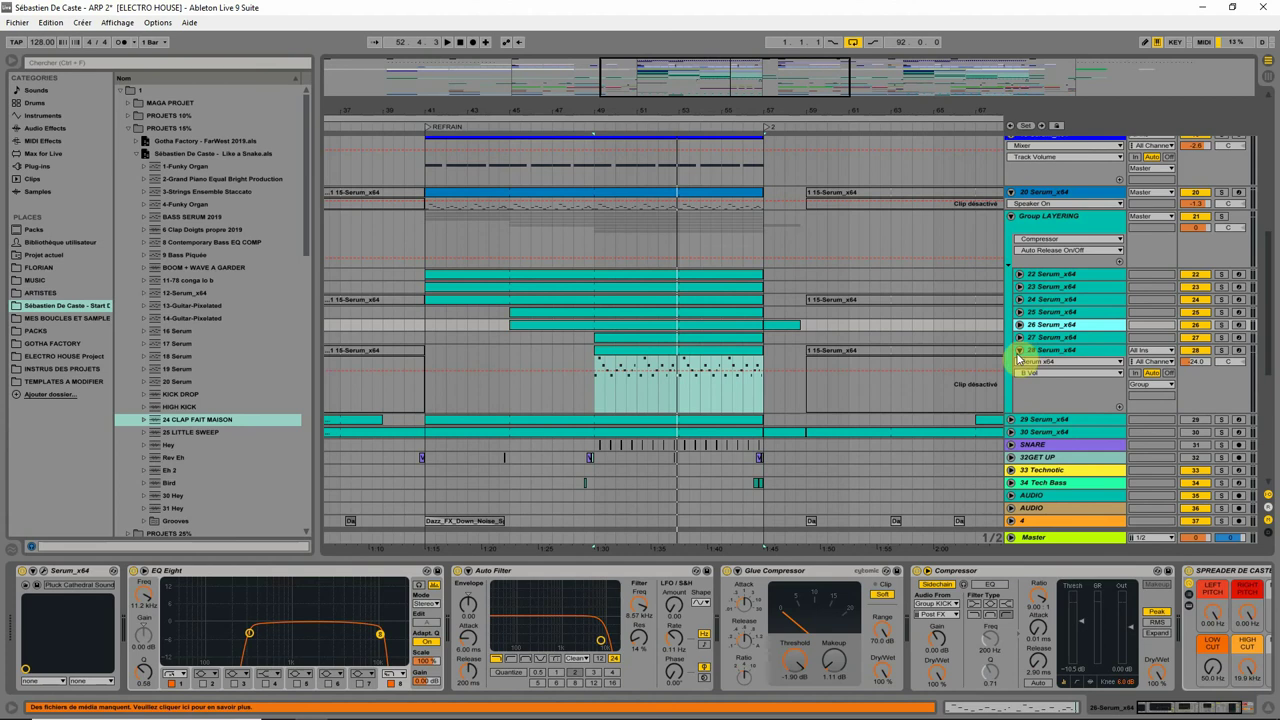
left_click(1018, 352)
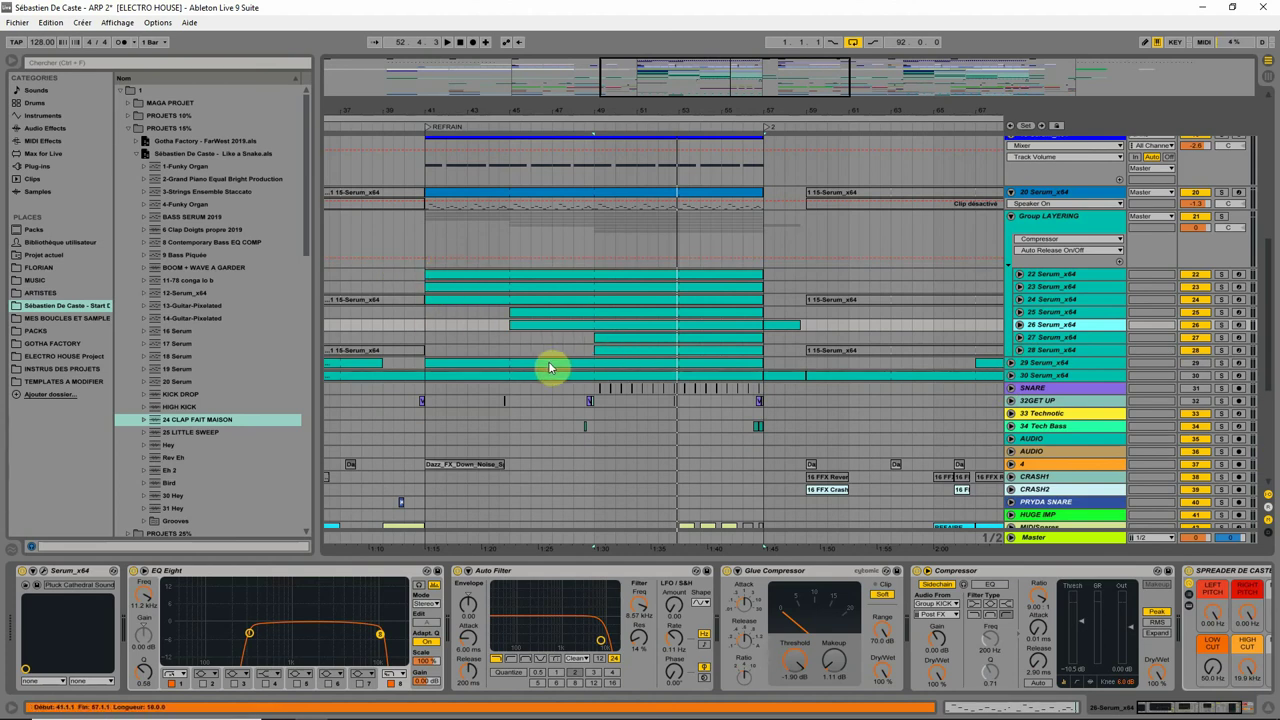
Audition track 29 in solo from bar 41, then unsolo it to hear it in the mix
left_click(1220, 363)
left_click(1220, 365)
key("space")
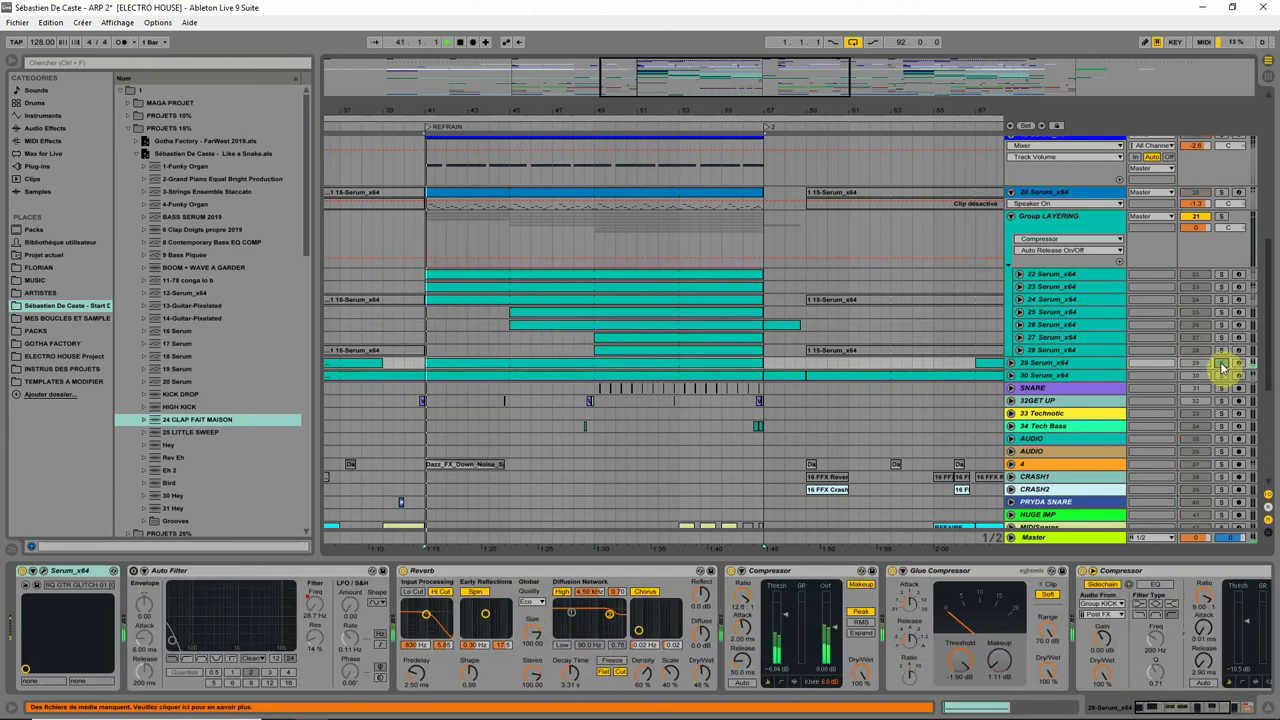
left_click(1220, 365)
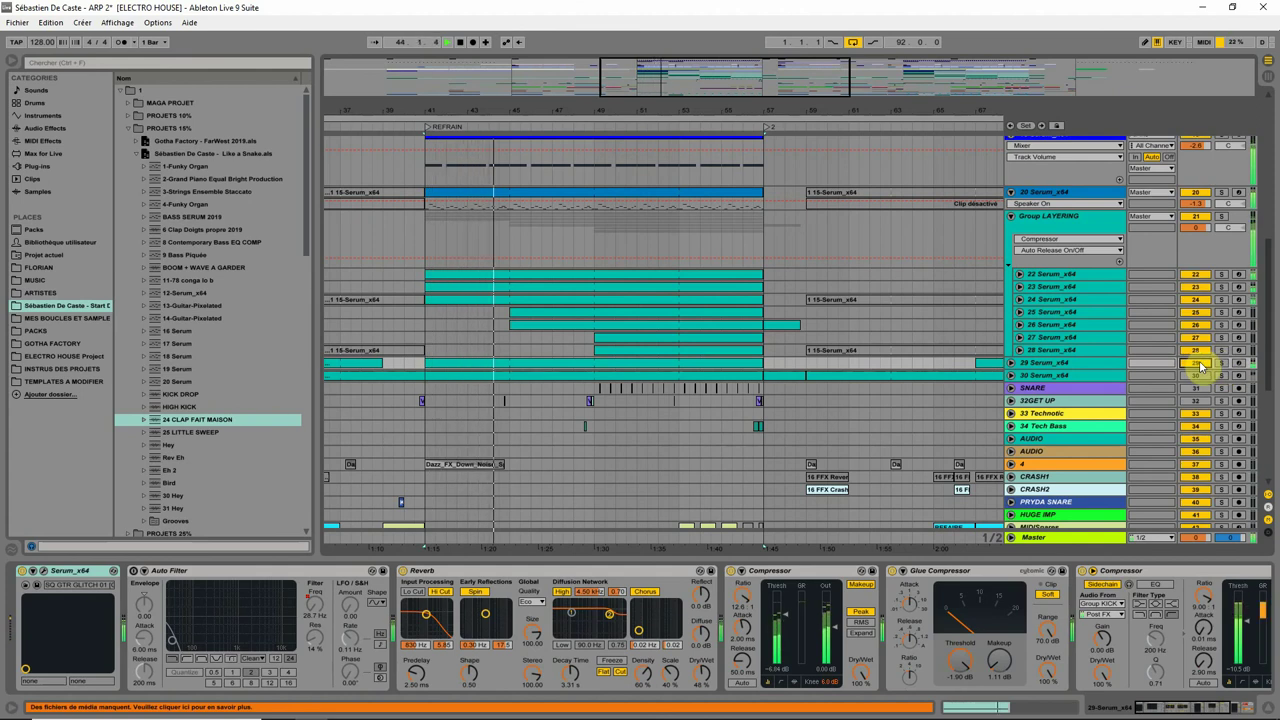
Shorten the D4 note in track 29's refrain clip to 2.4, duplicate it to bar 3, end the copy at 4.3, and save
double_click(486, 363)
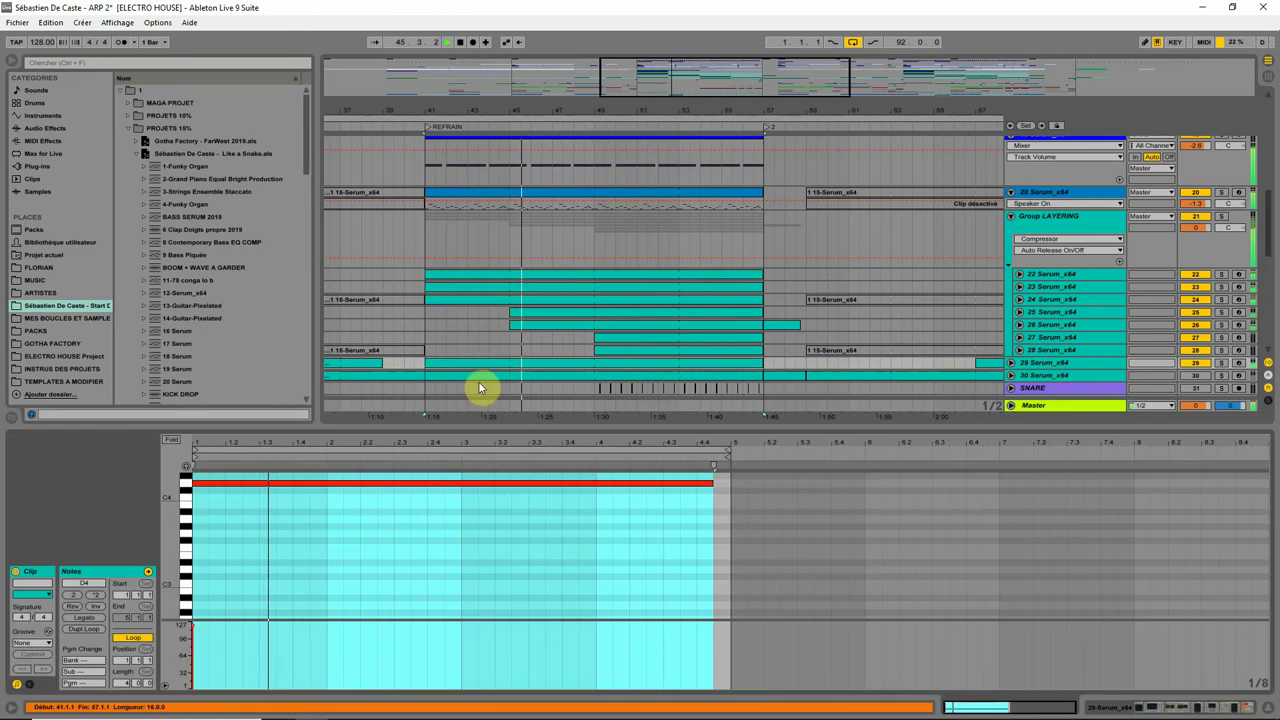
left_click(712, 484)
left_click_drag(712, 484, 431, 494)
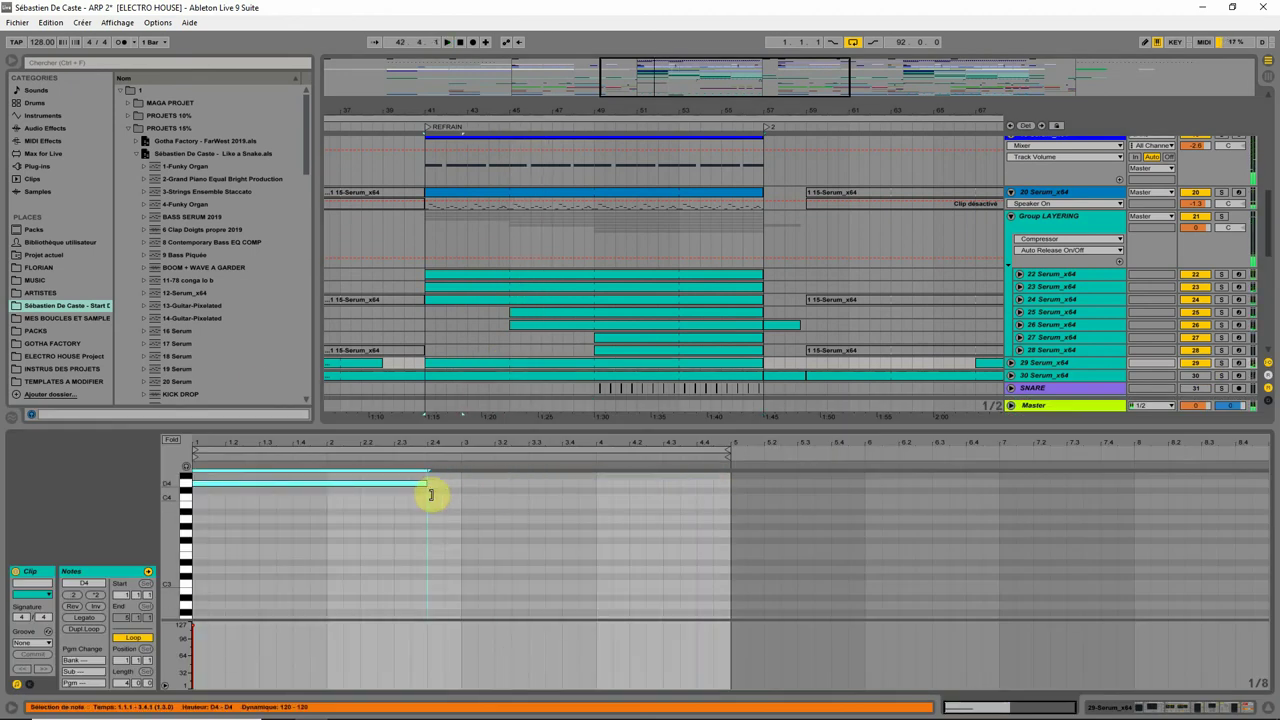
key("ctrl+d")
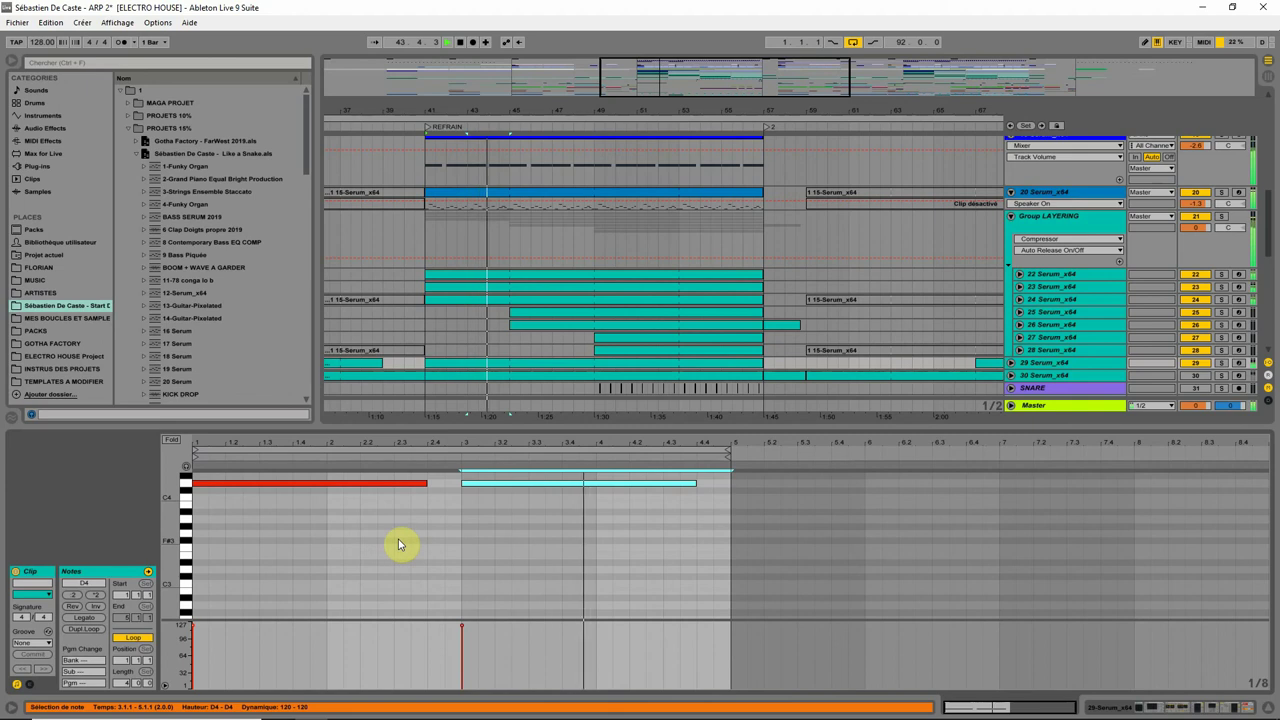
left_click_drag(694, 483, 666, 506)
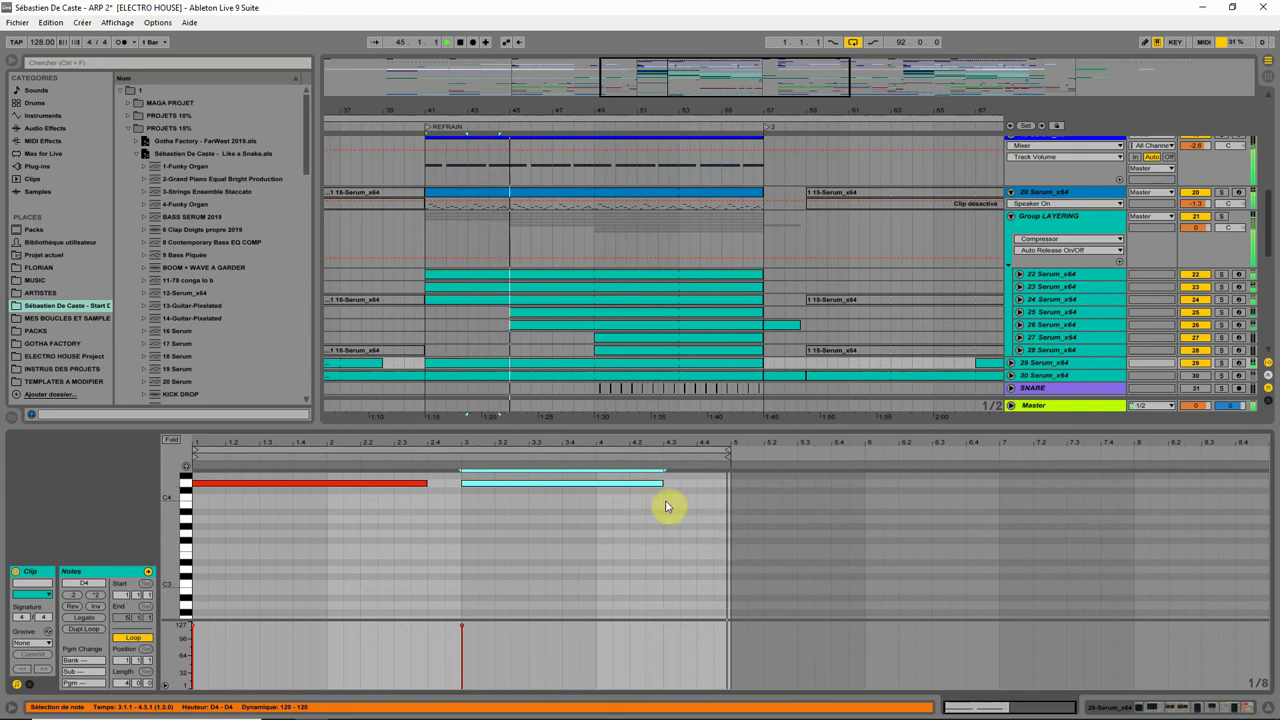
key("ctrl+s")
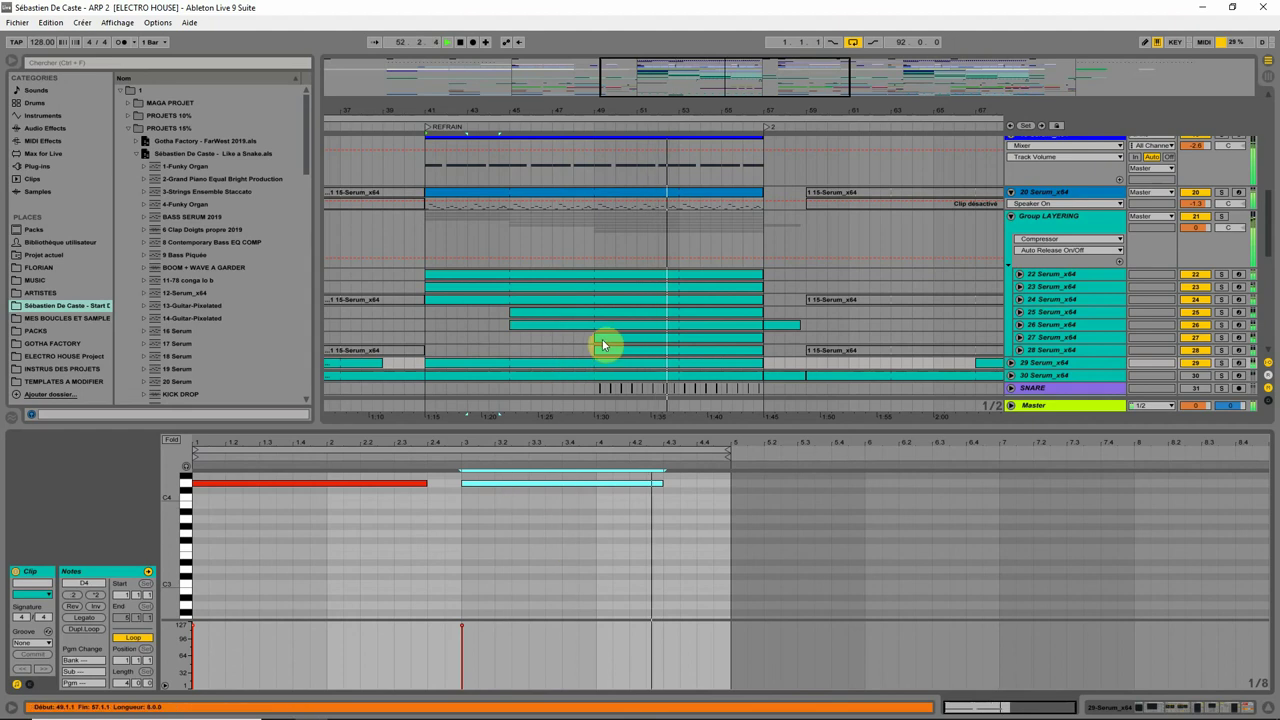
Stop playback and extend the start of PIANO track 17's refrain clip back to bar 49
scroll(601, 340, "up", 10)
key("space")
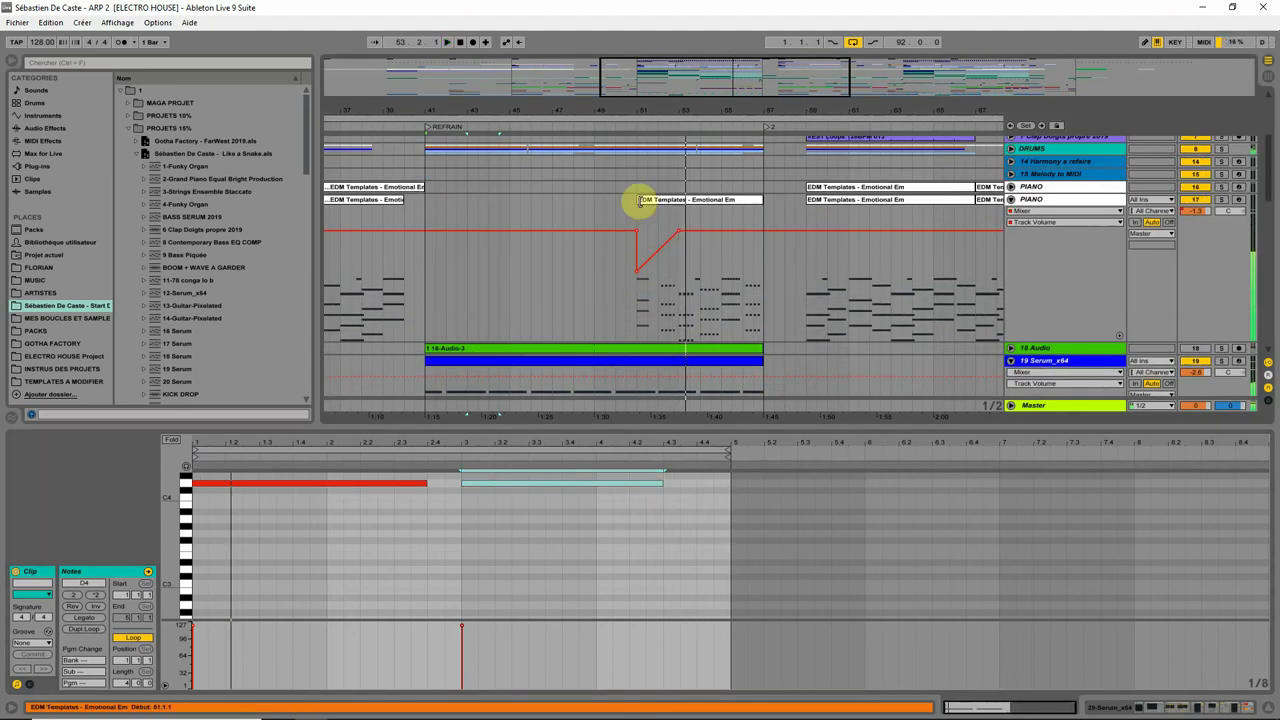
left_click_drag(639, 200, 594, 202)
left_click(604, 240)
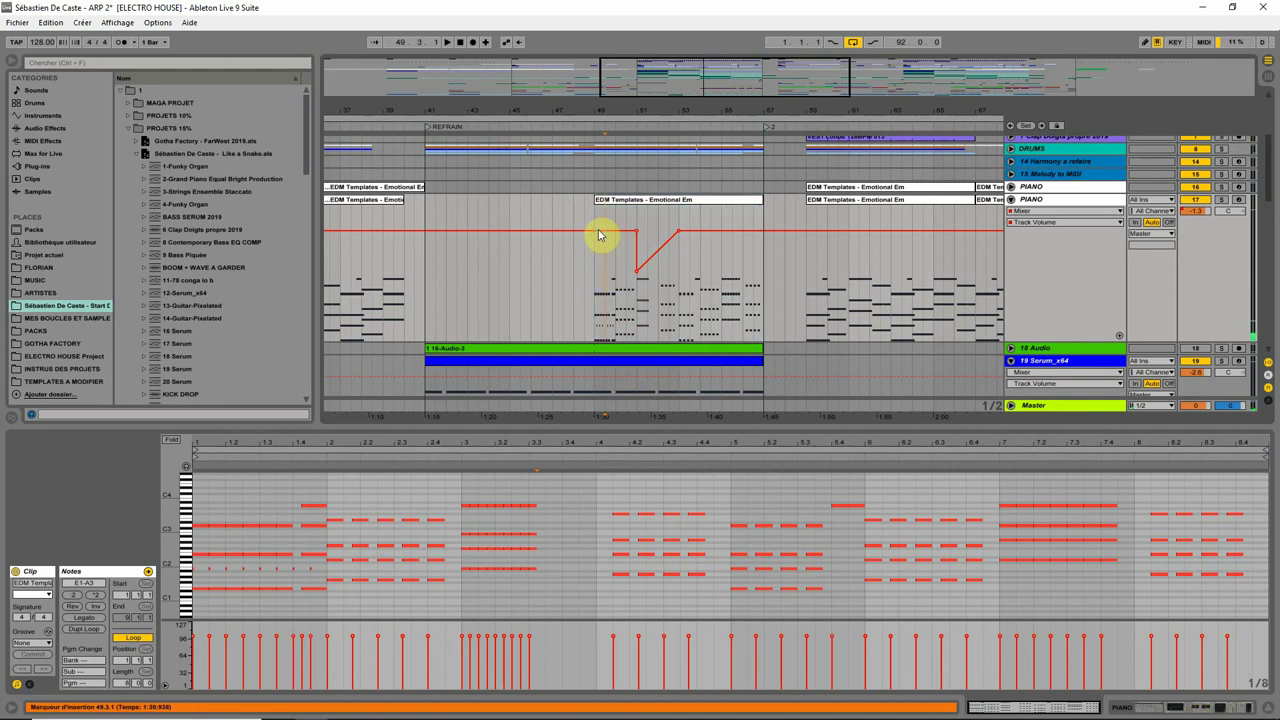
Shift the volume automation drop on PIANO track 17 back to about bar 47, lower the fade's start, and play from bar 48.3
left_click(599, 232)
left_click_drag(637, 232, 598, 308)
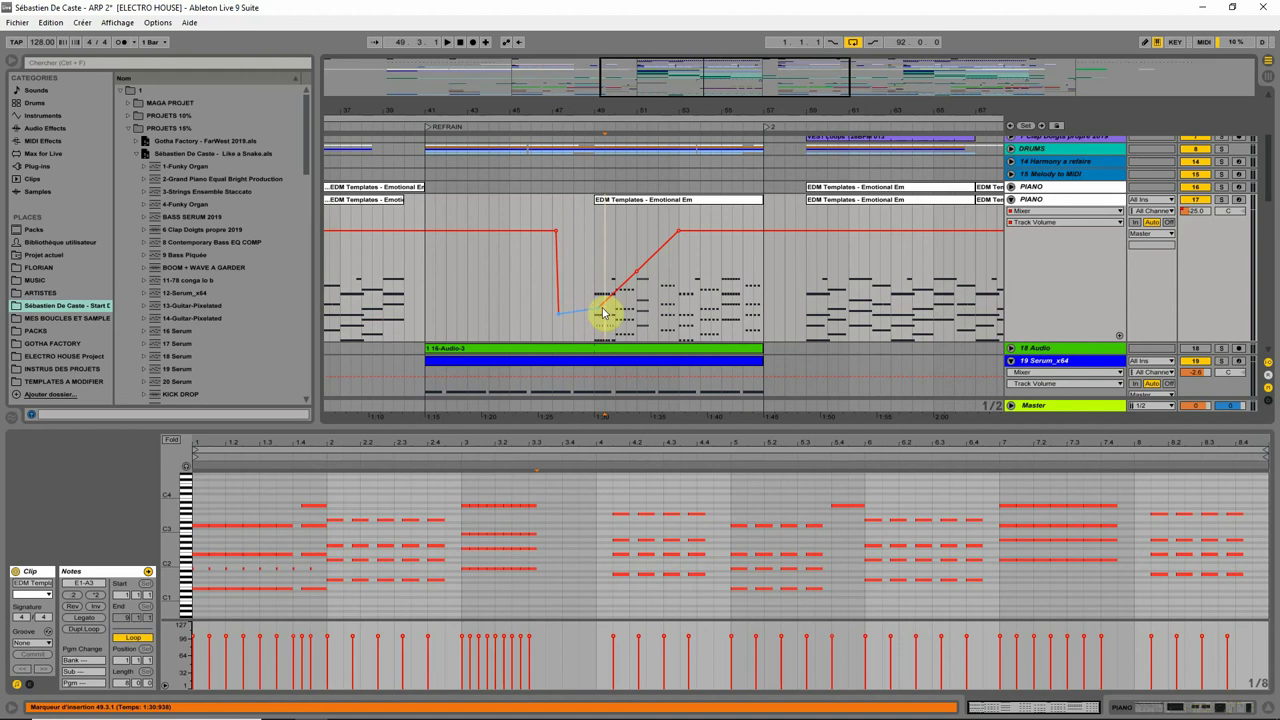
left_click(587, 251)
key("space")
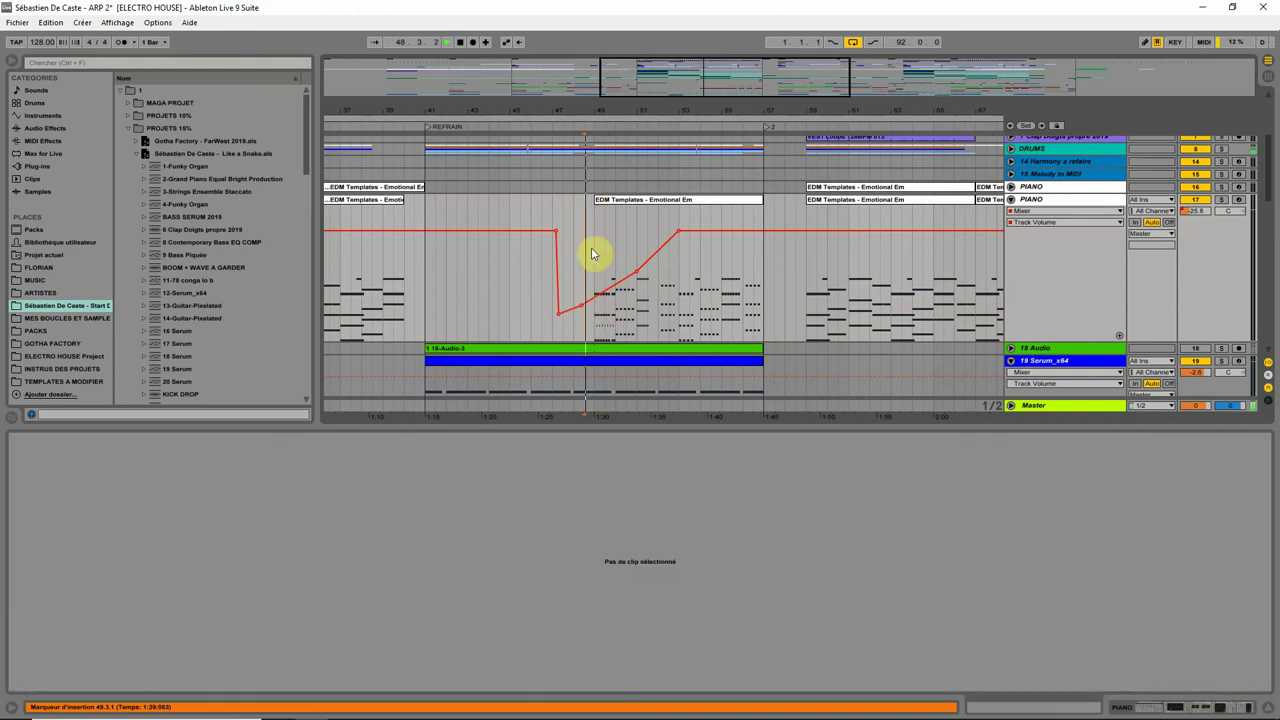
Stretch PIANO track 17's volume fade-in during playback so that its ramp ends just before bar 57
left_click(604, 312)
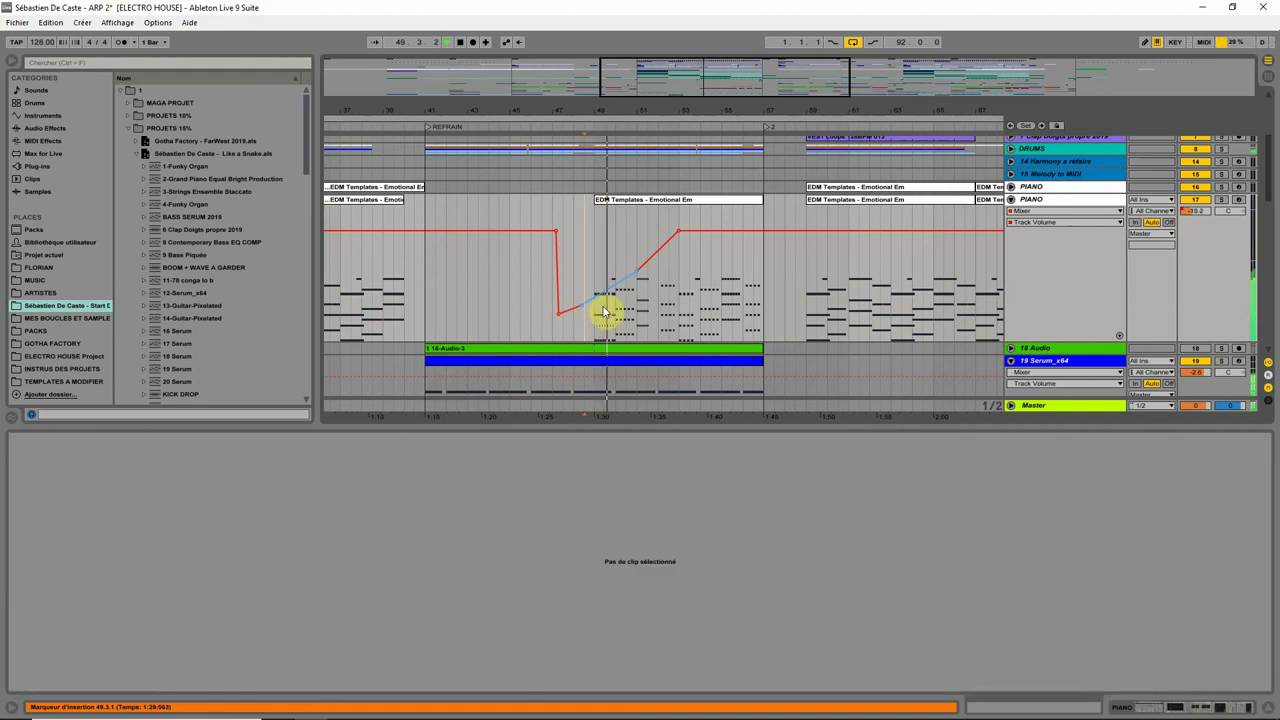
left_click_drag(639, 272, 670, 259)
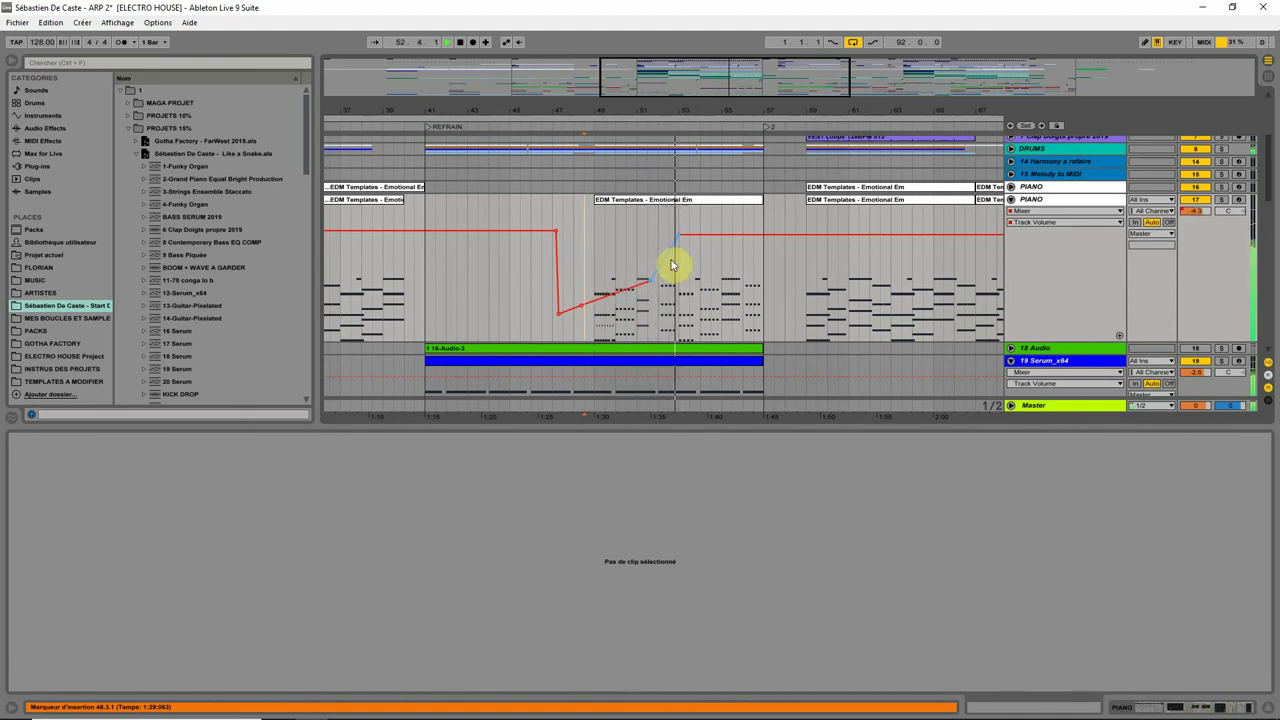
left_click(742, 234)
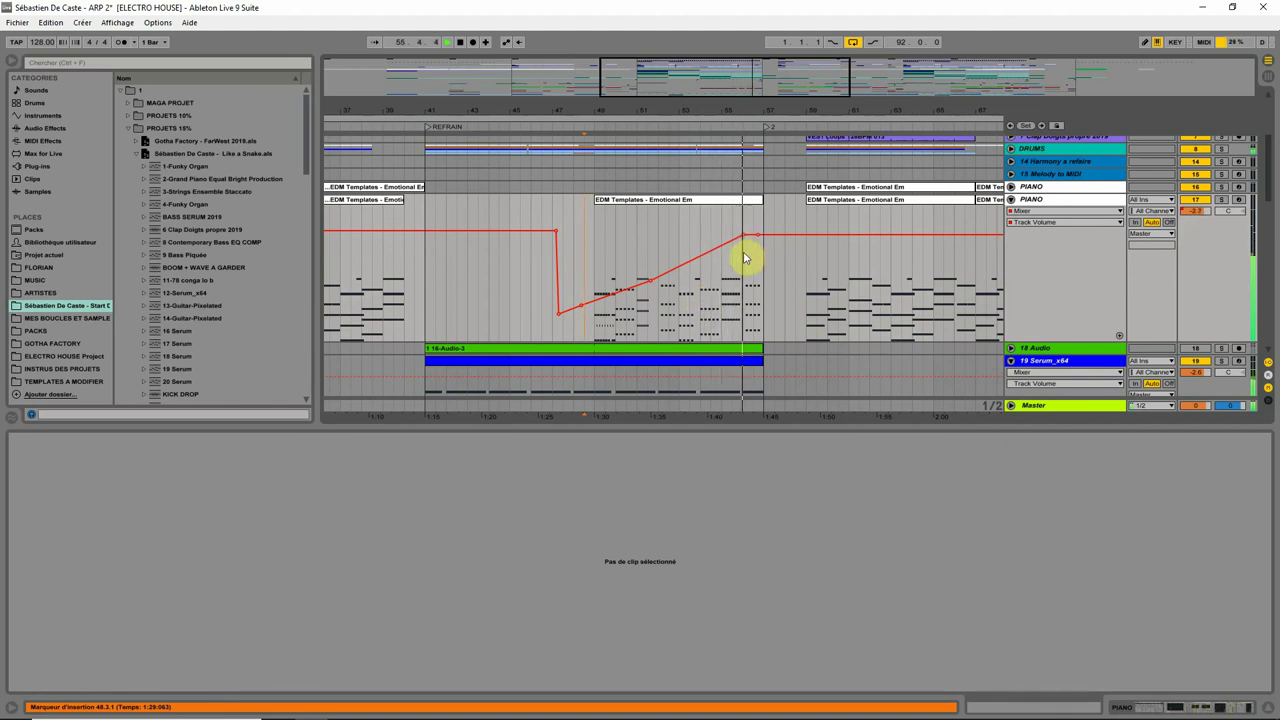
left_click_drag(743, 236, 758, 236)
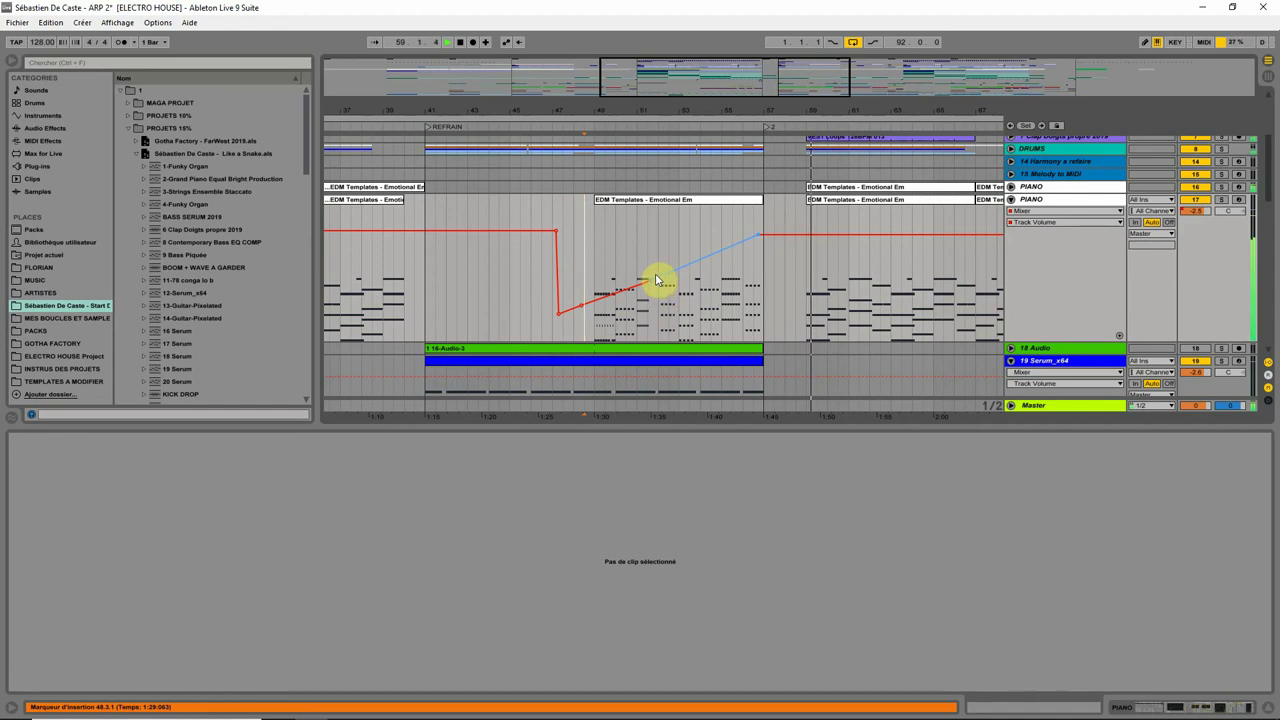
Play the arrangement from the beginning, select PIANO track 17's opening clip, and deactivate that track
scroll(437, 251, "down", 3)
left_click_drag(455, 113, 613, 124)
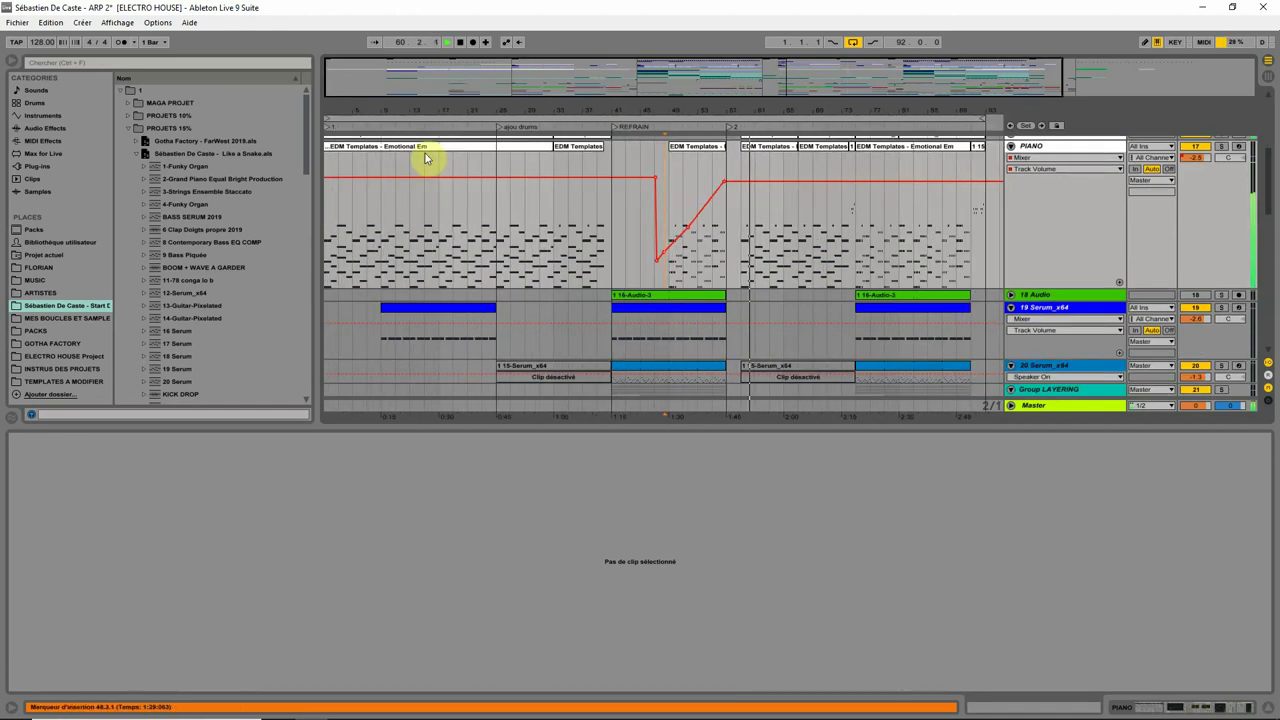
left_click(423, 157)
scroll(550, 275, "up", 3)
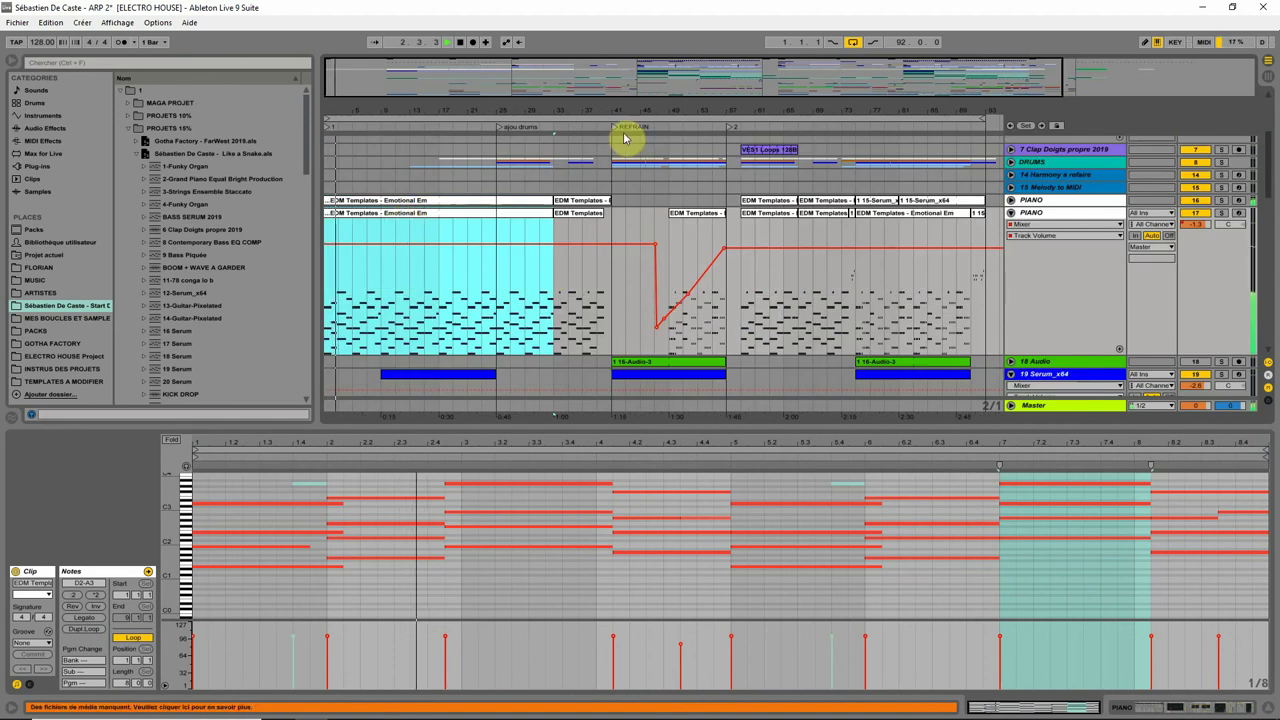
left_click_drag(628, 114, 574, 114)
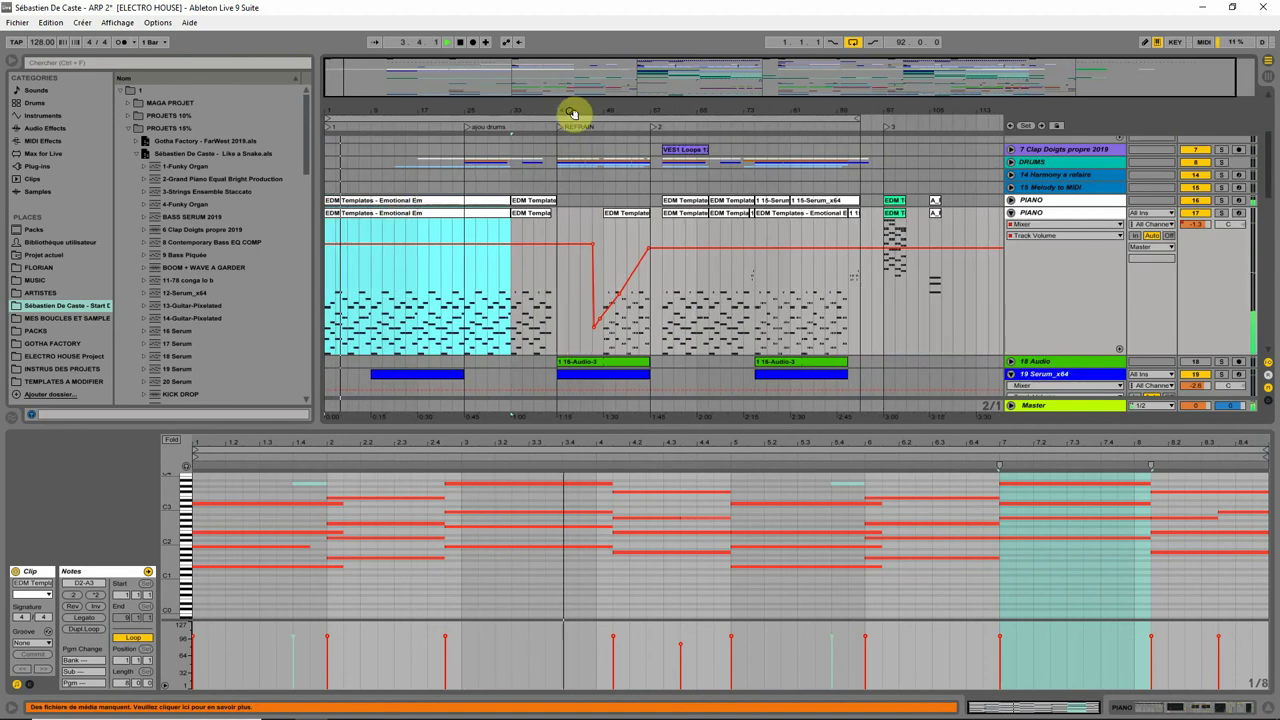
left_click(1200, 214)
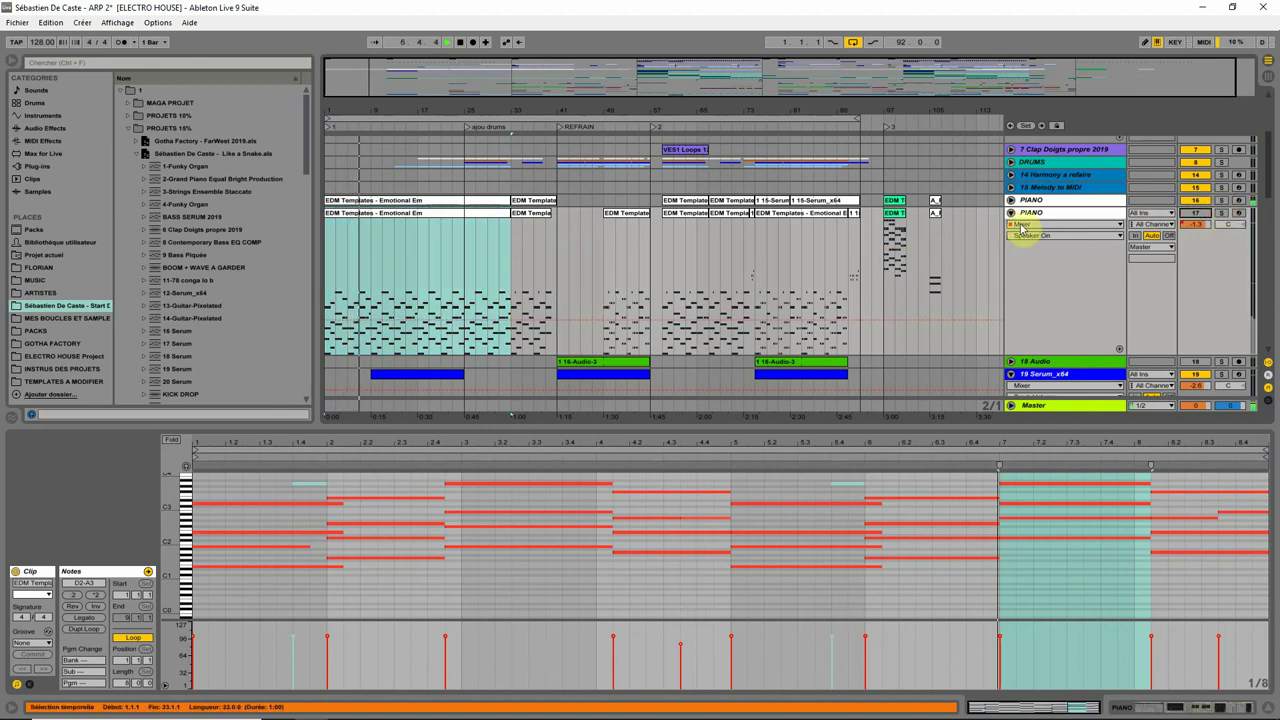
Delete the two clips before the refrain on PIANO track 17, covering bars 1 to 40
left_click(505, 229)
key("Delete")
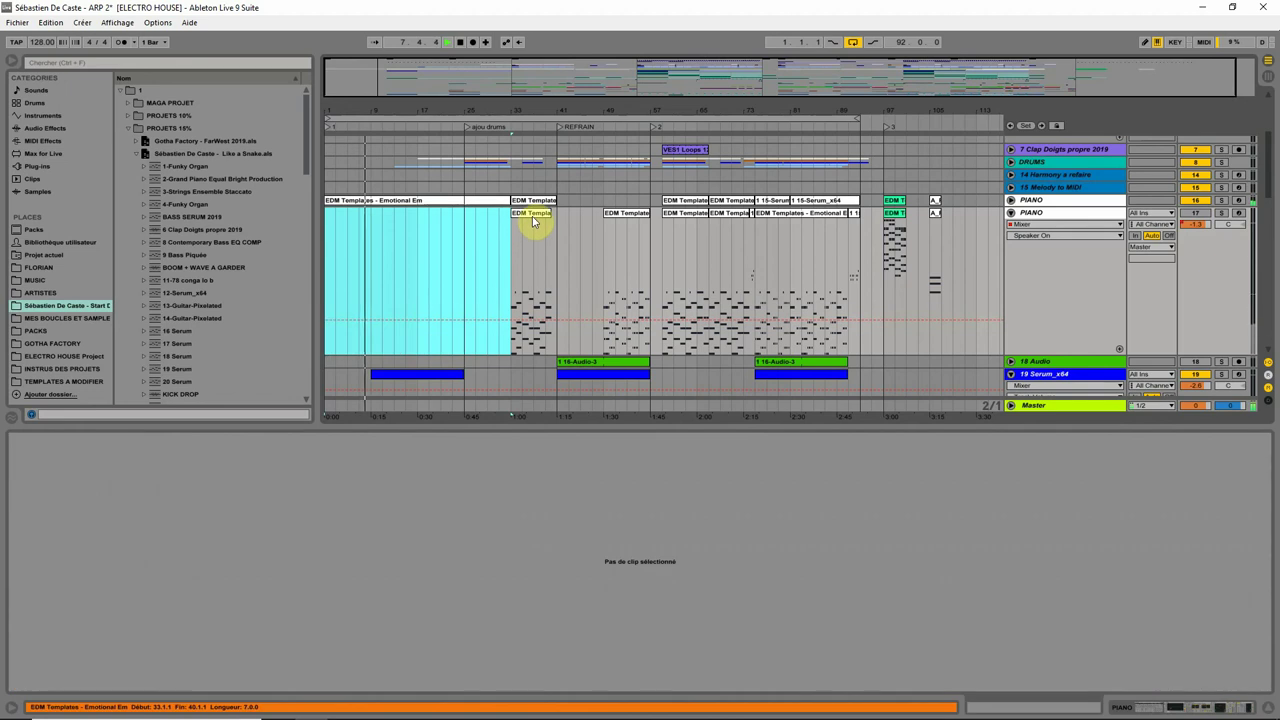
left_click(533, 221)
key("Delete")
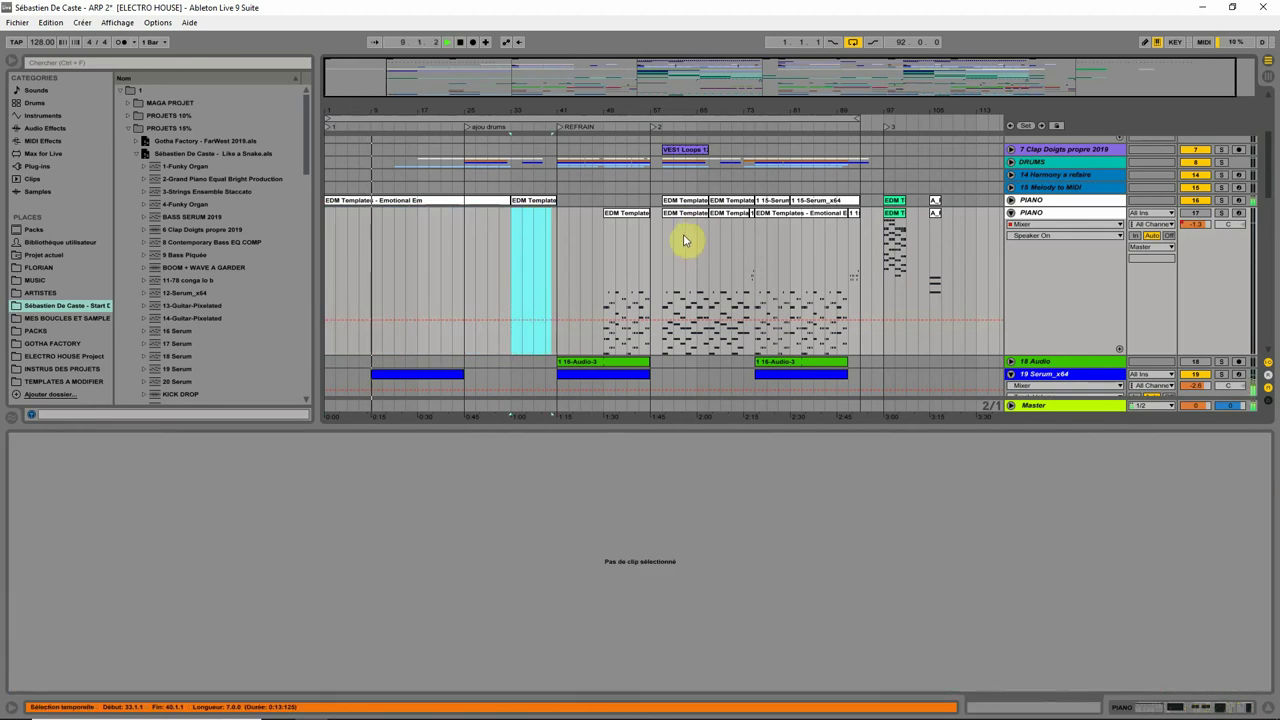
scroll(450, 320, "down", 2)
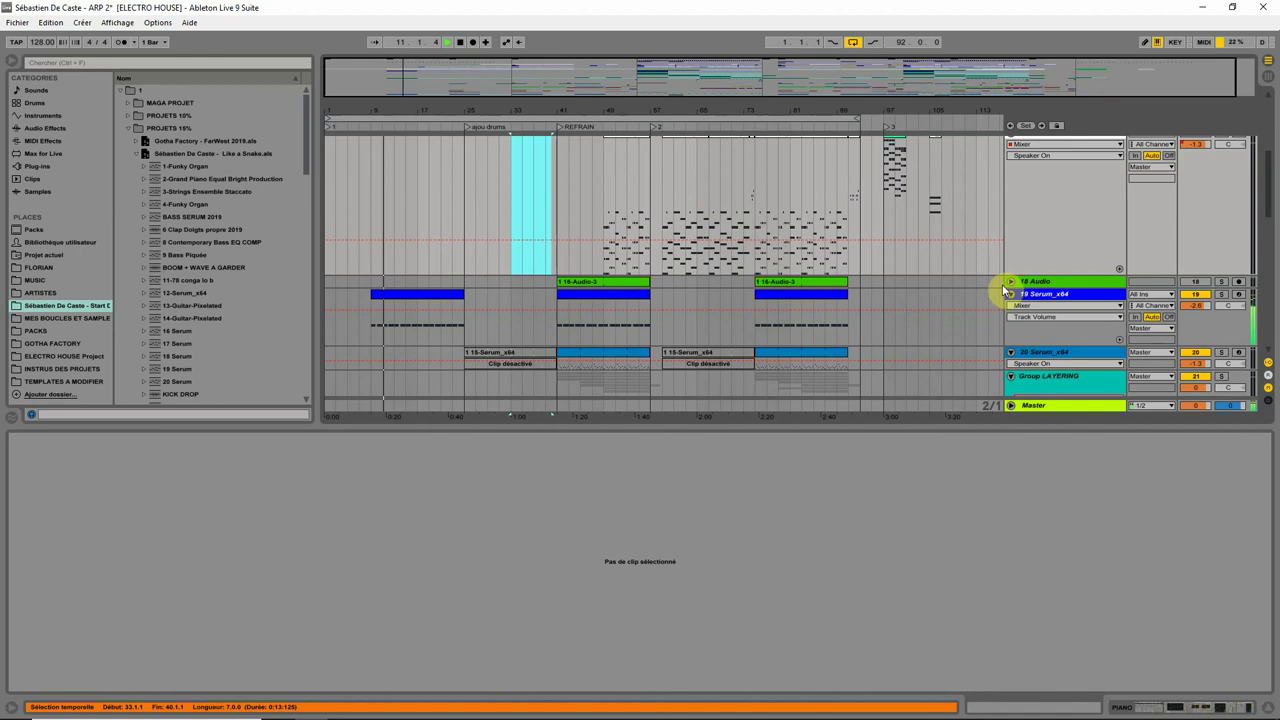
left_click(1042, 295)
scroll(600, 334, "up", 1)
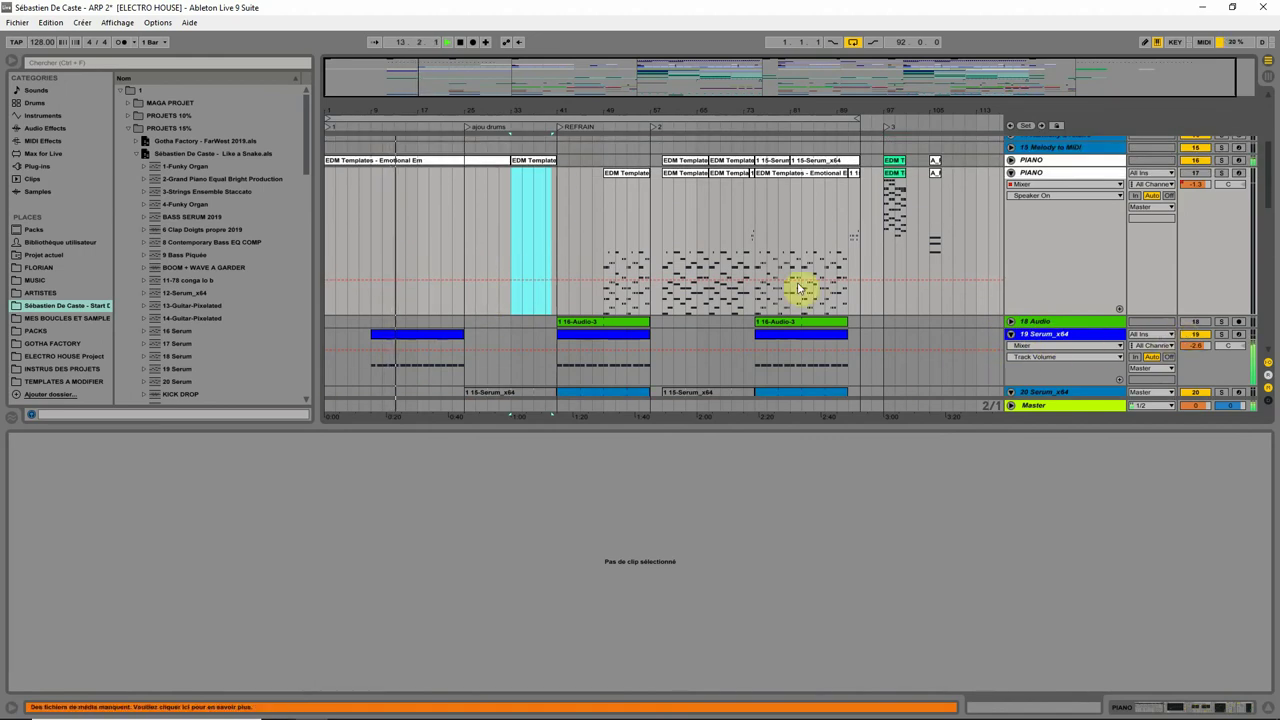
Deactivate track 19 Serum_x64 and bring up the audio effects of PIANO track 16
left_click(1195, 335)
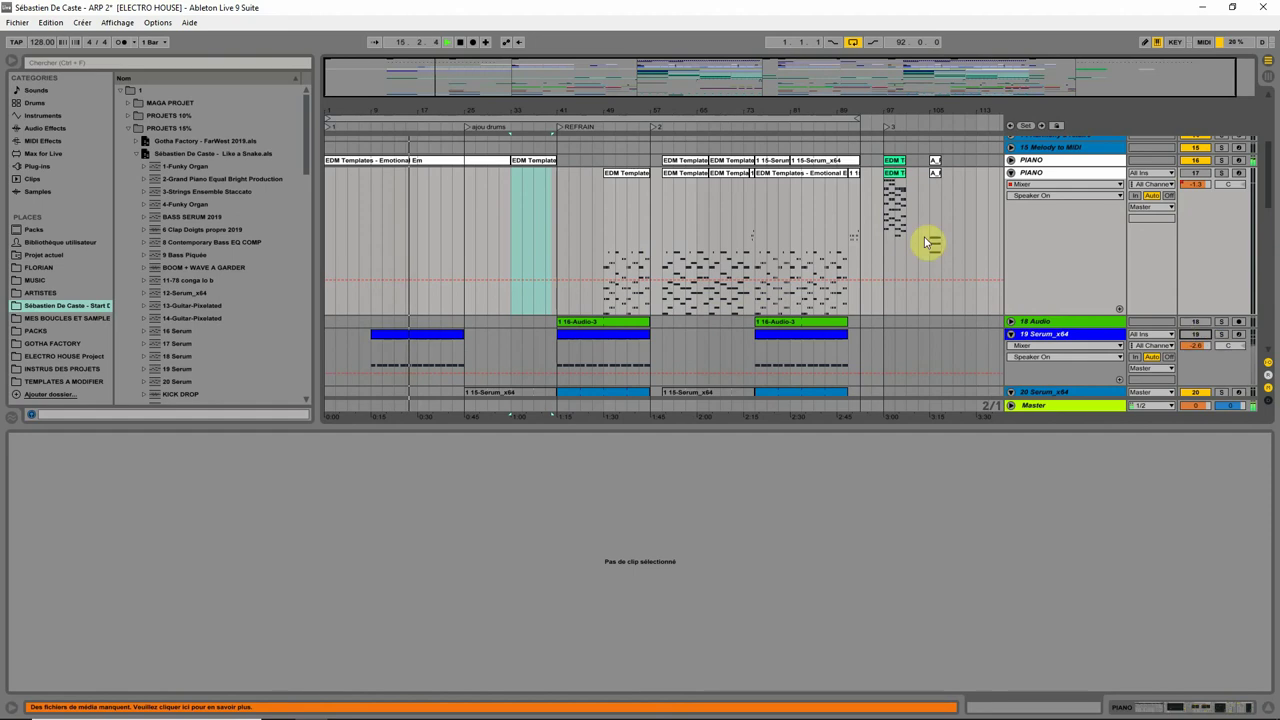
left_click(1040, 174)
double_click(1040, 162)
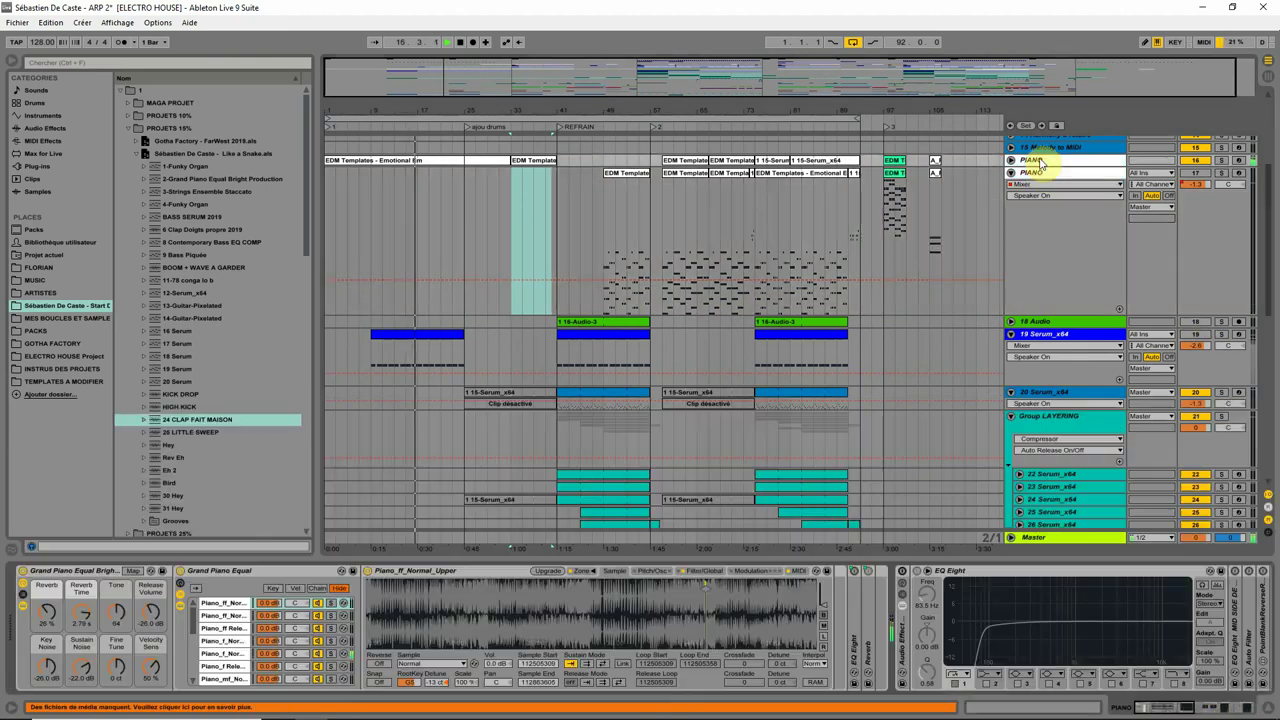
left_click(535, 573)
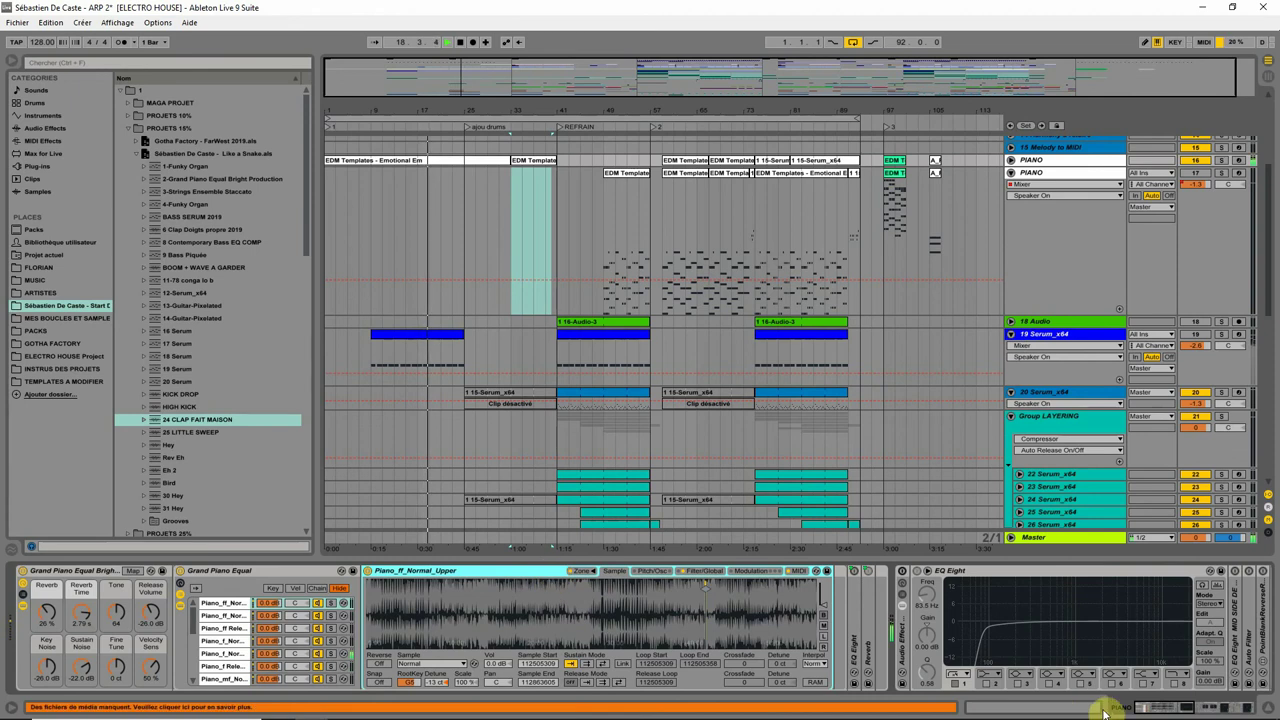
left_click_drag(1160, 708, 1198, 707)
left_click(207, 571)
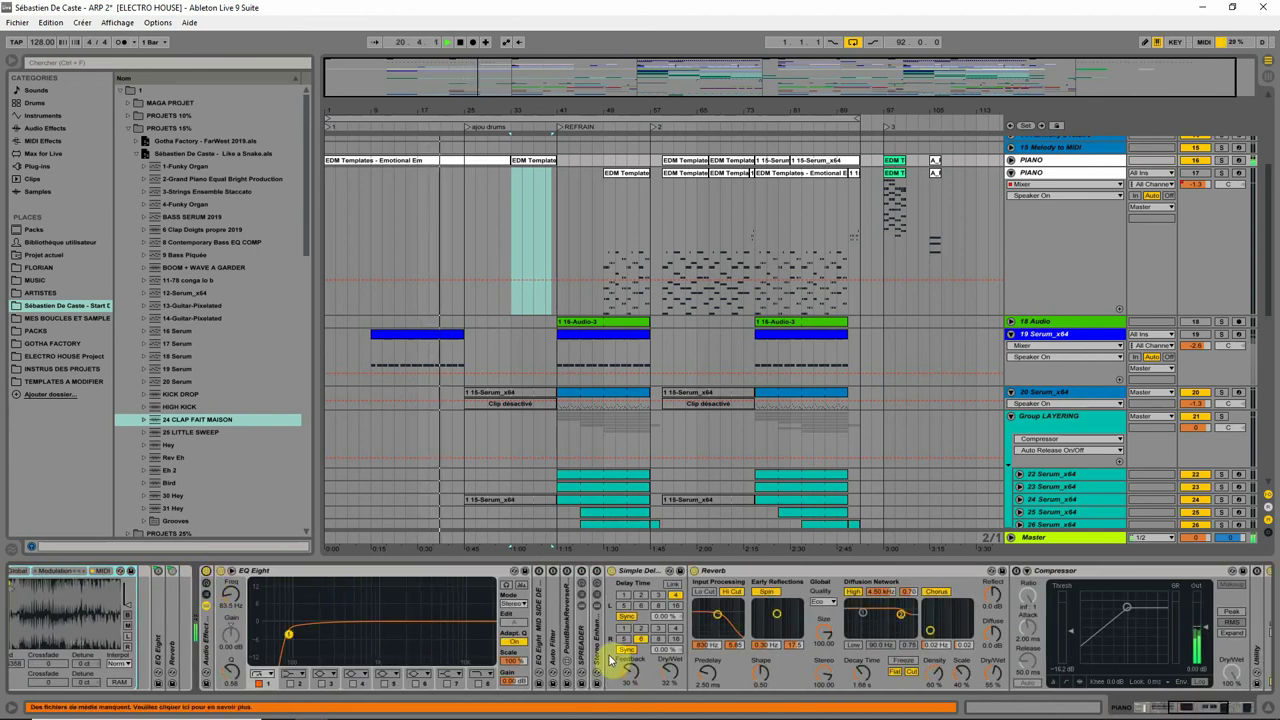
Shorten the piano Reverb's decay time to 1.47 s, activate the Compressor, and bypass Simple Delay and Reverb
left_click_drag(864, 669, 866, 684)
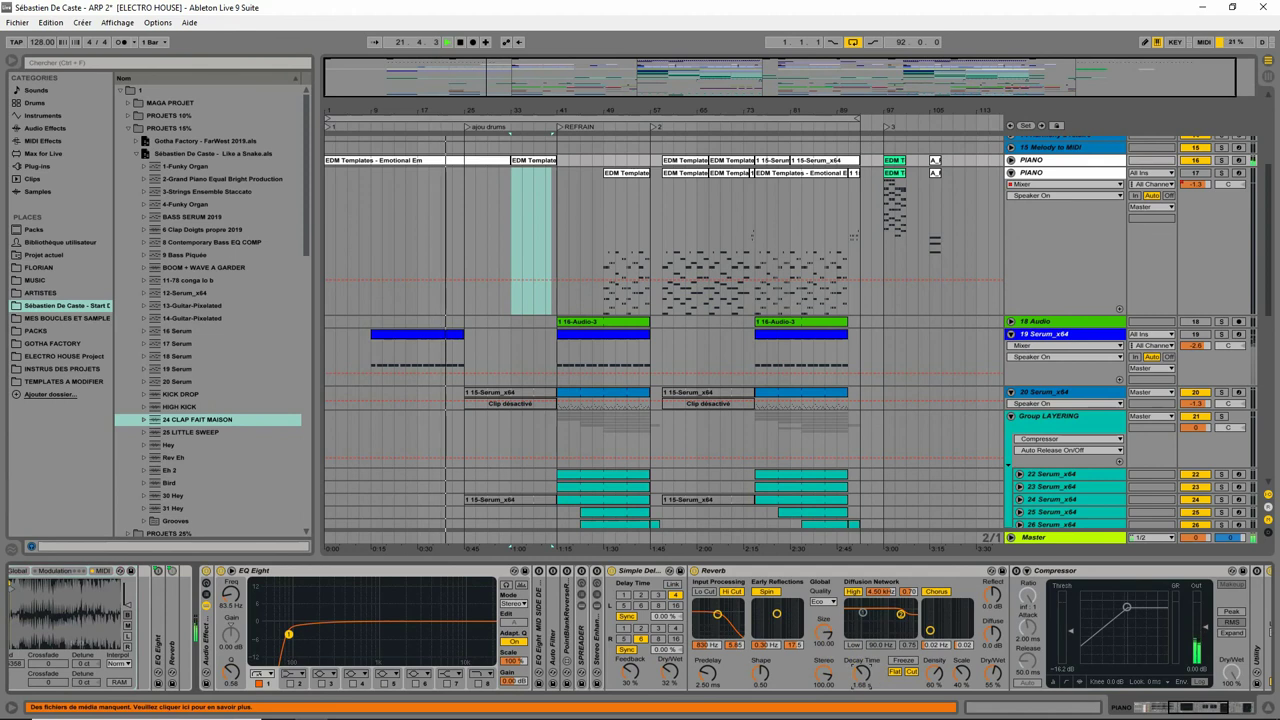
left_click(1015, 571)
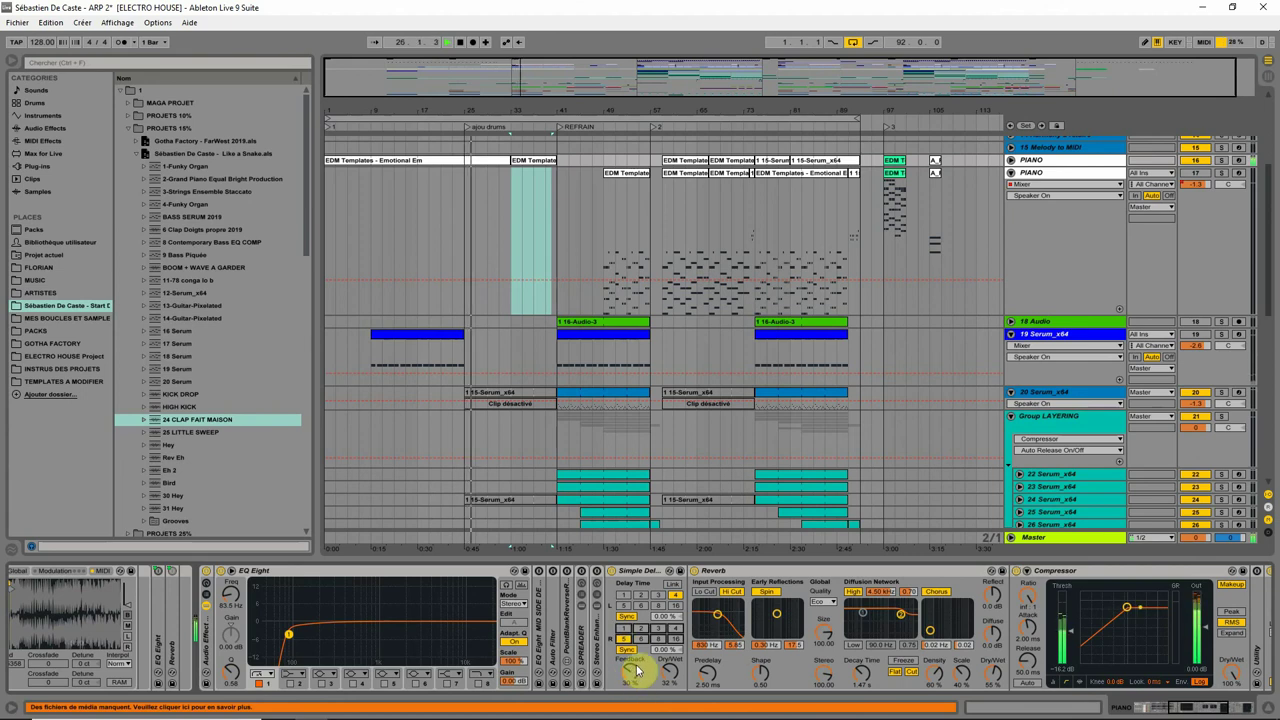
left_click(613, 571)
left_click(695, 571)
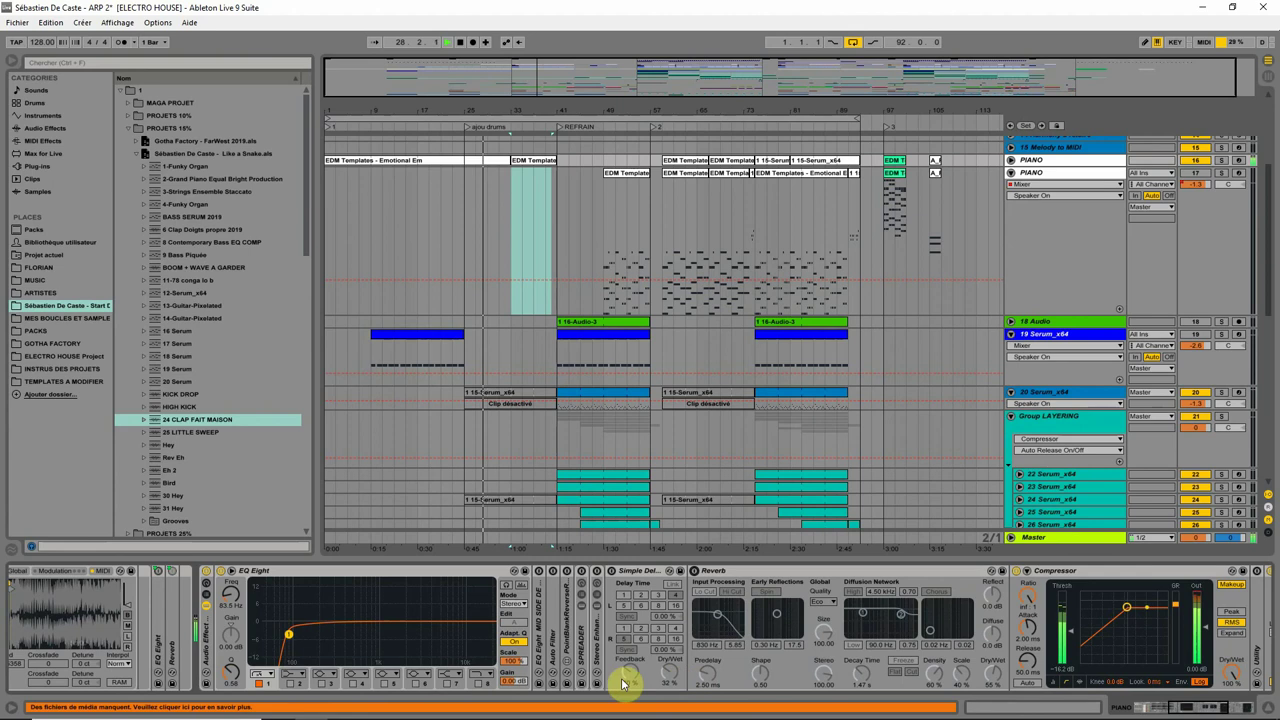
Switch off the piano's Limiter, raise the Compressor's threshold to -10.5 dB and lower its ratio
left_click(1192, 710)
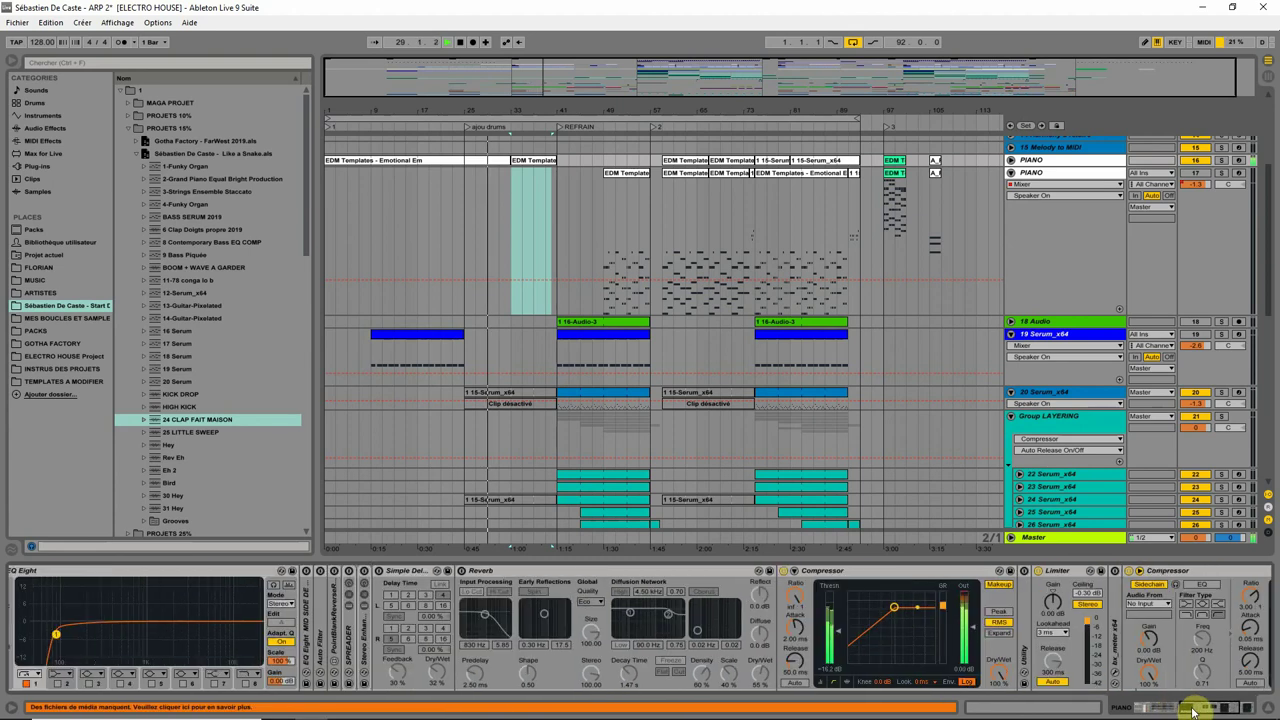
left_click(1024, 571)
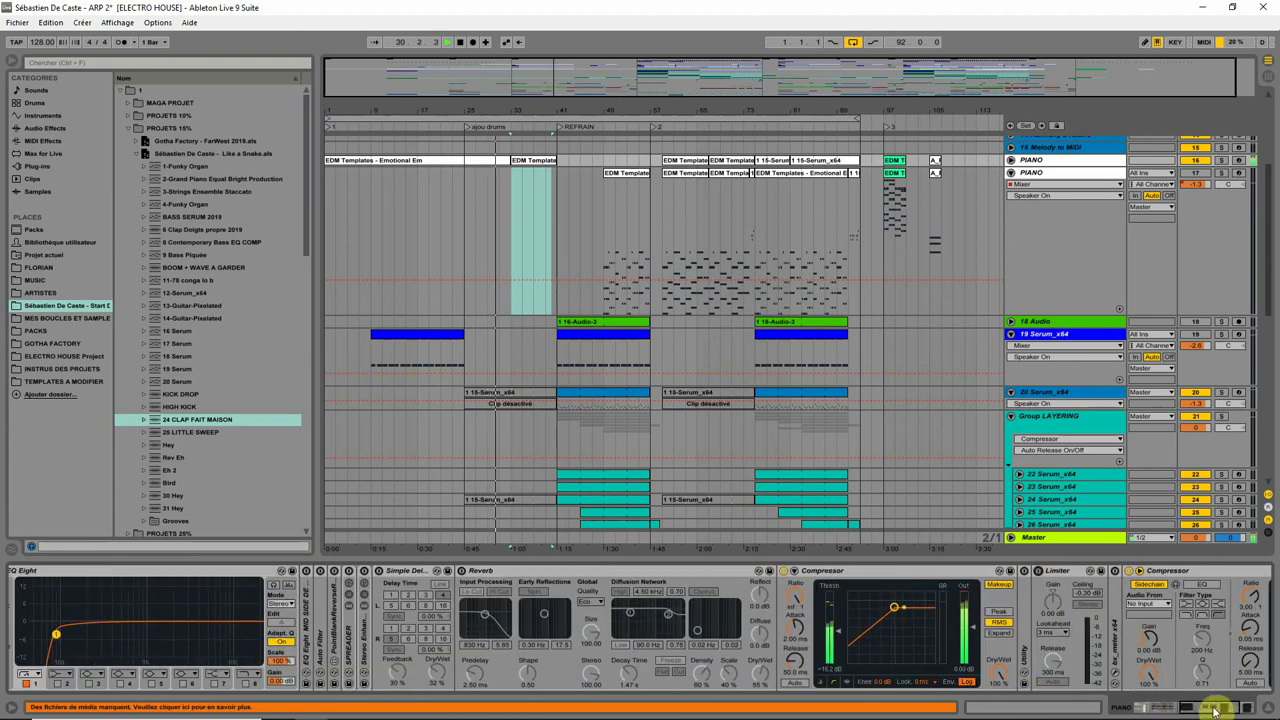
mouse_move(839, 632)
left_mouse_down()
mouse_move(839, 621)
mouse_move(801, 618)
left_mouse_up()
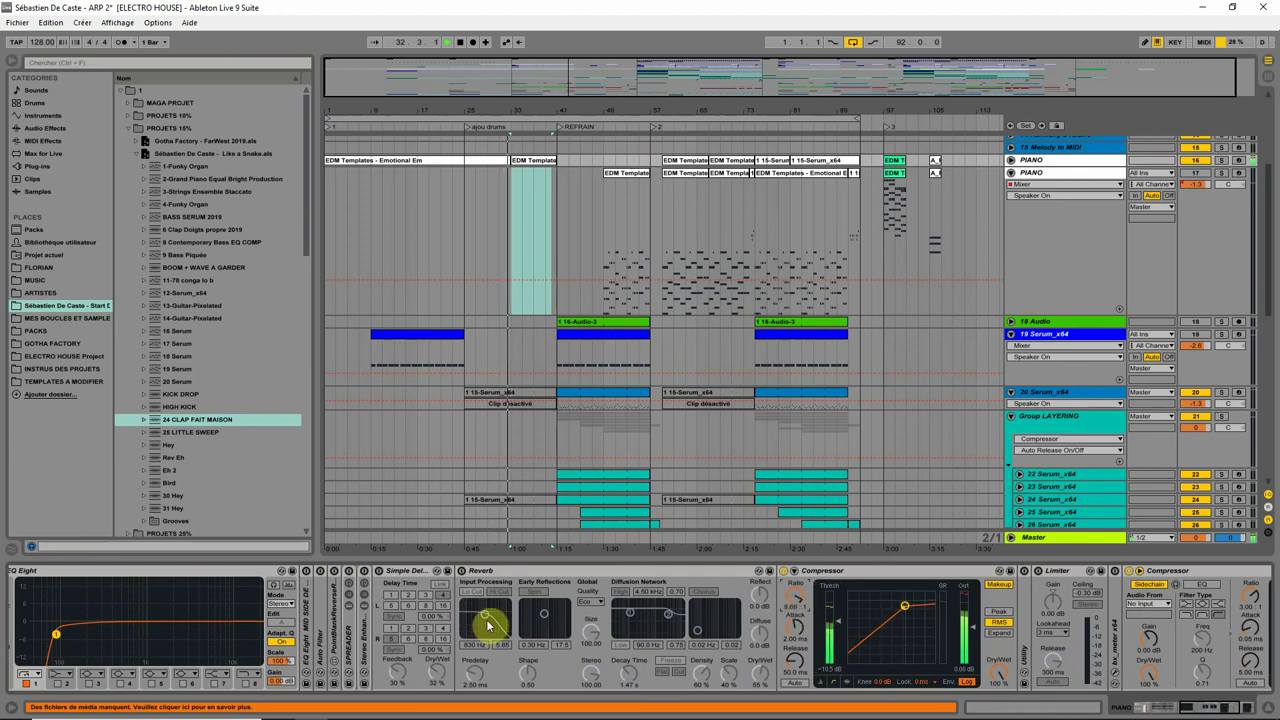
Activate the piano's Simple Delay, link its channels, and audition delay times 3, 4 and 5, settling on 4
left_click(380, 571)
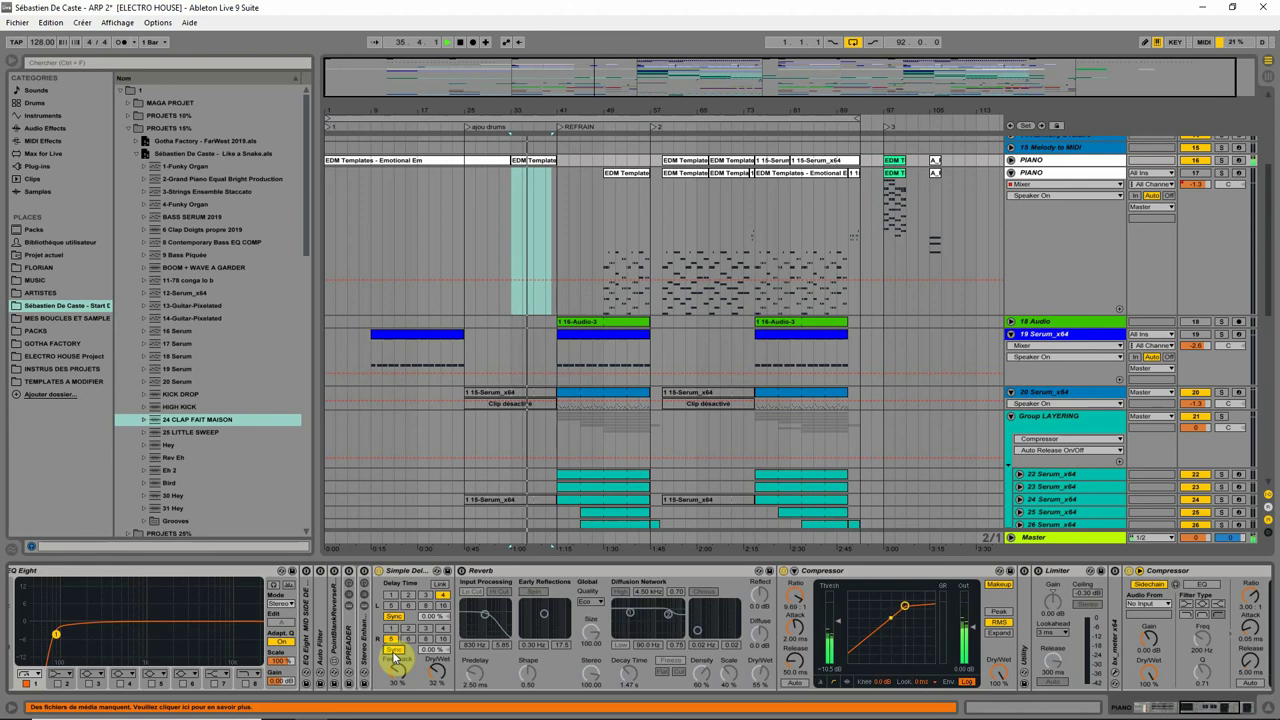
left_click(441, 584)
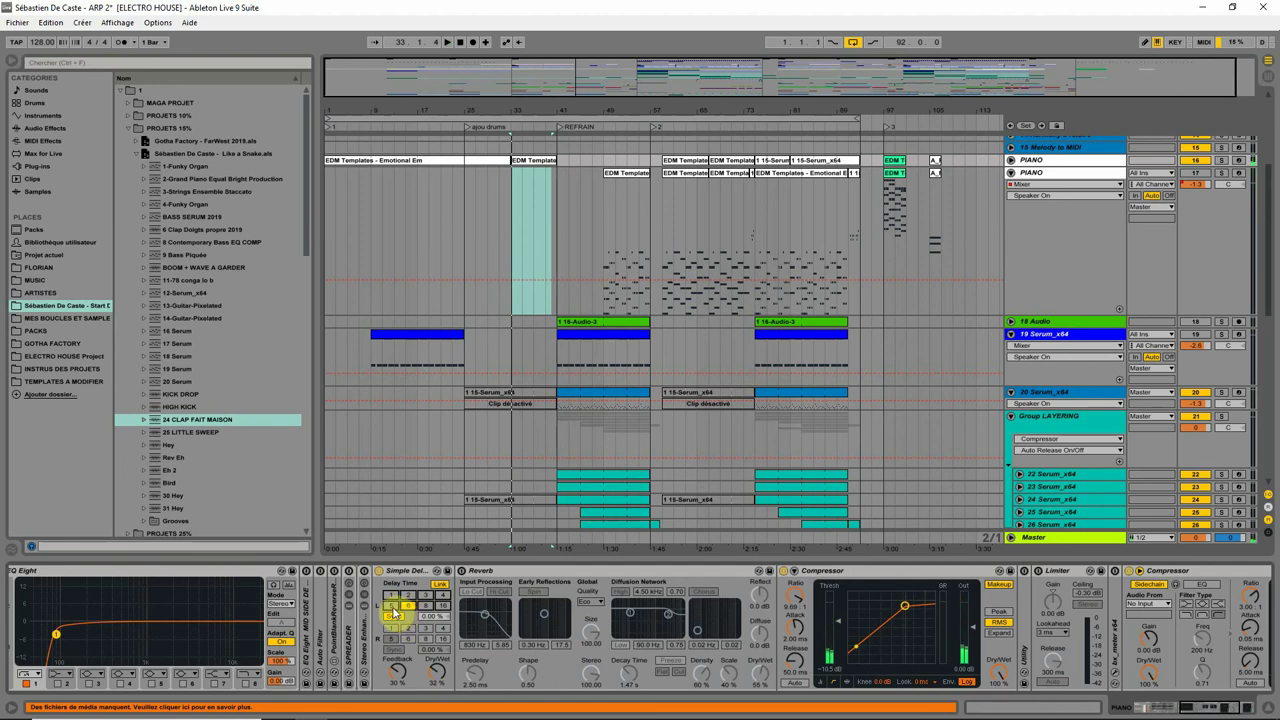
left_click(442, 595)
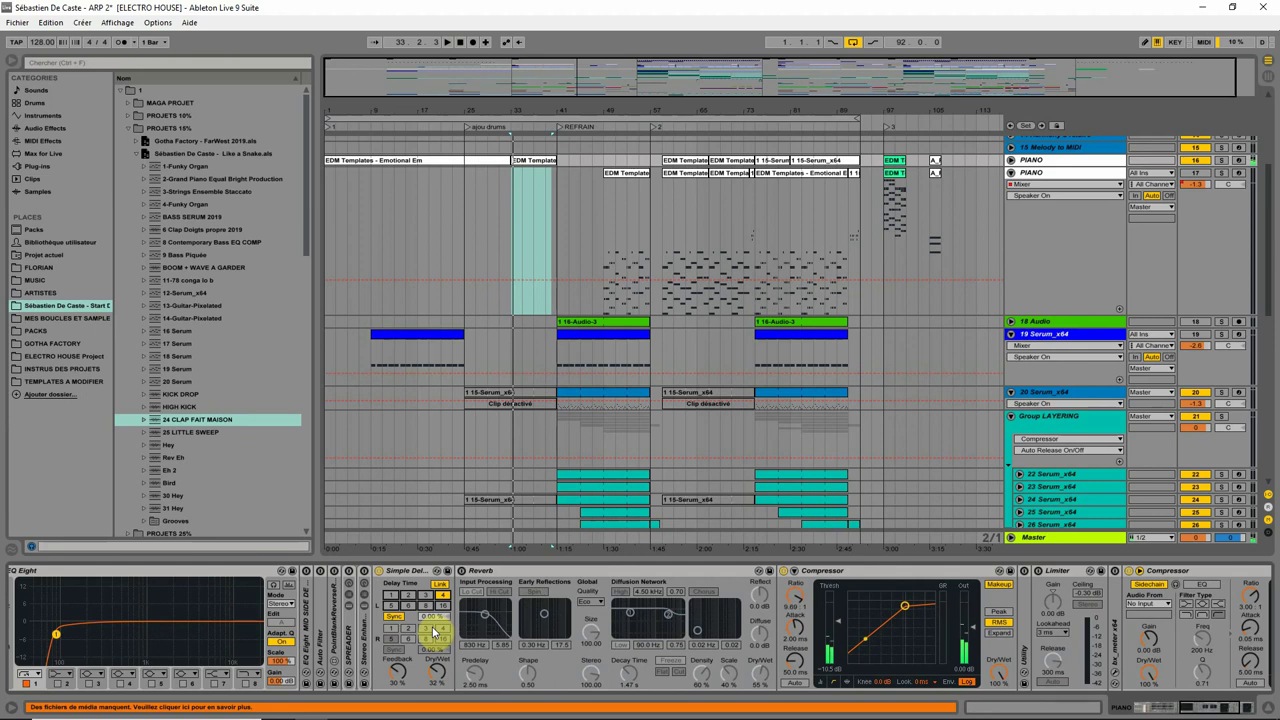
left_click(425, 606)
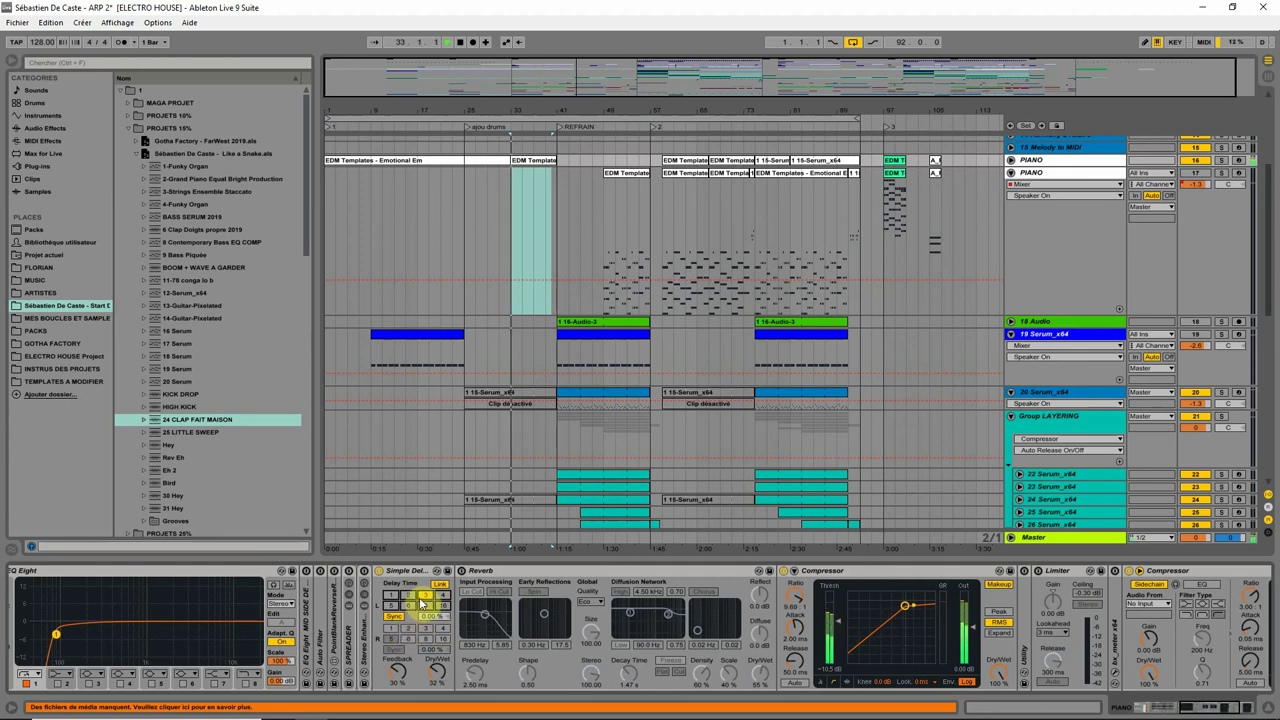
left_click(425, 596)
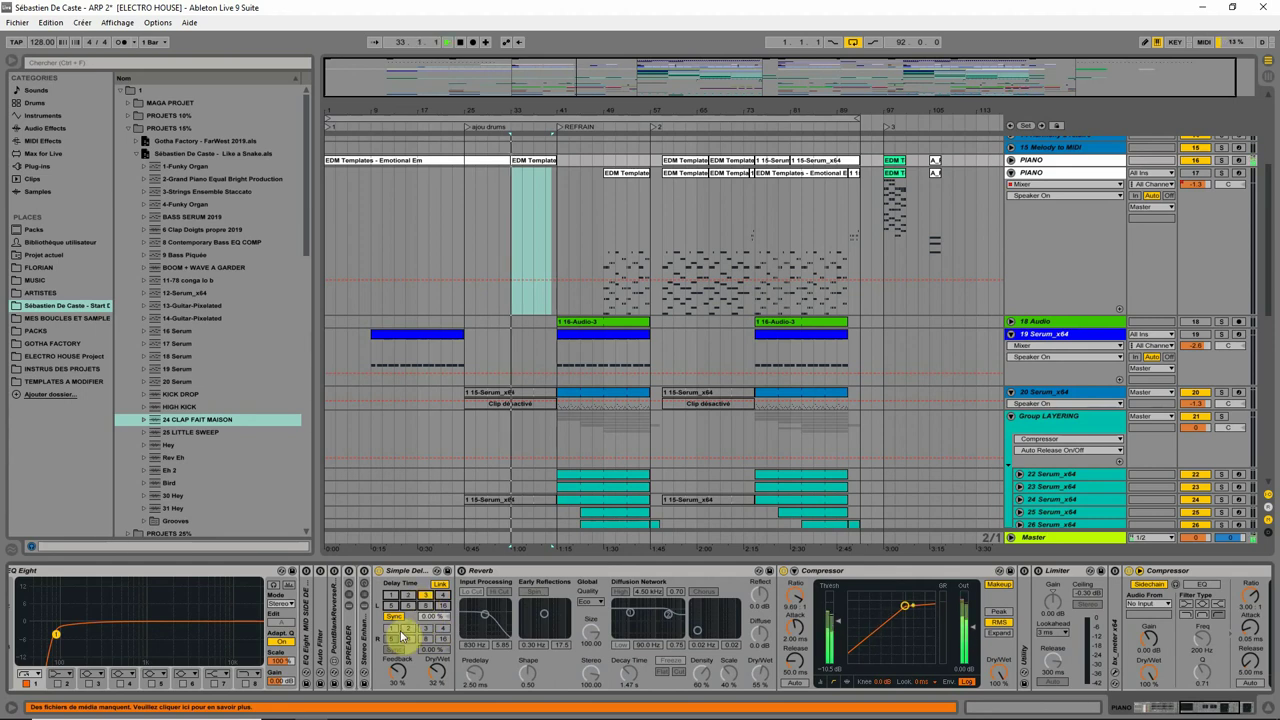
left_click(442, 595)
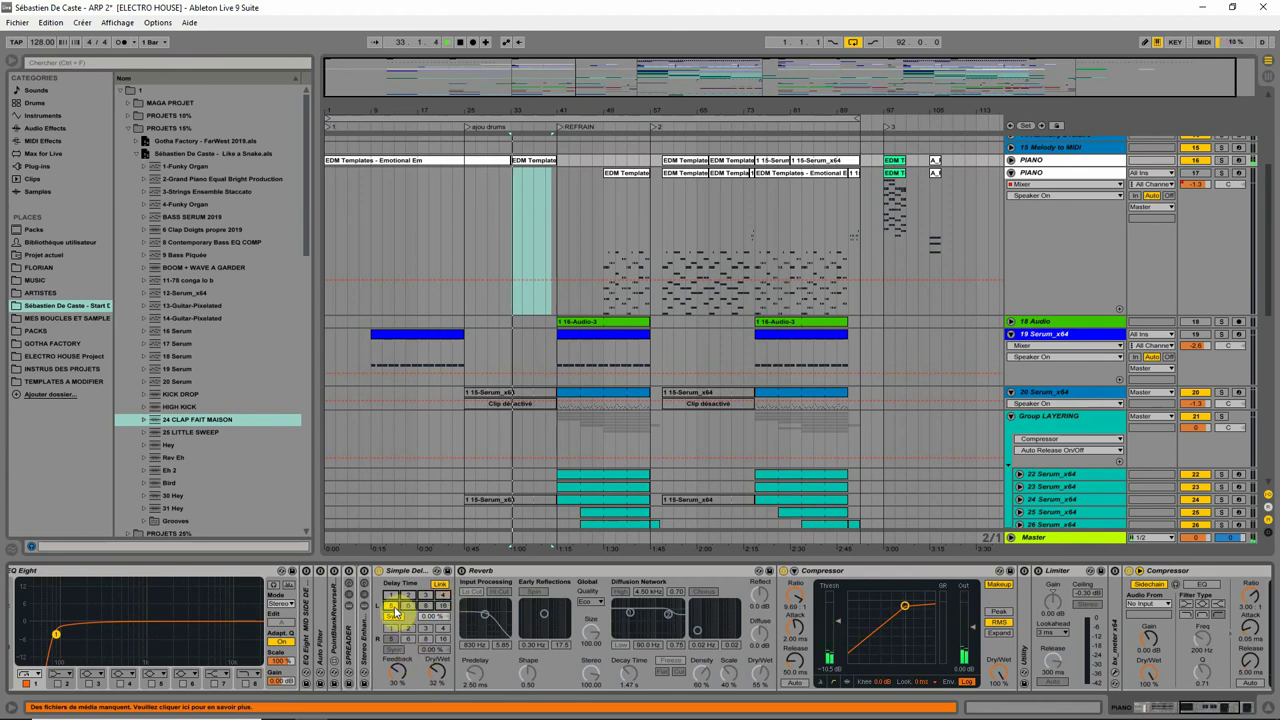
left_click(395, 608)
left_click(442, 597)
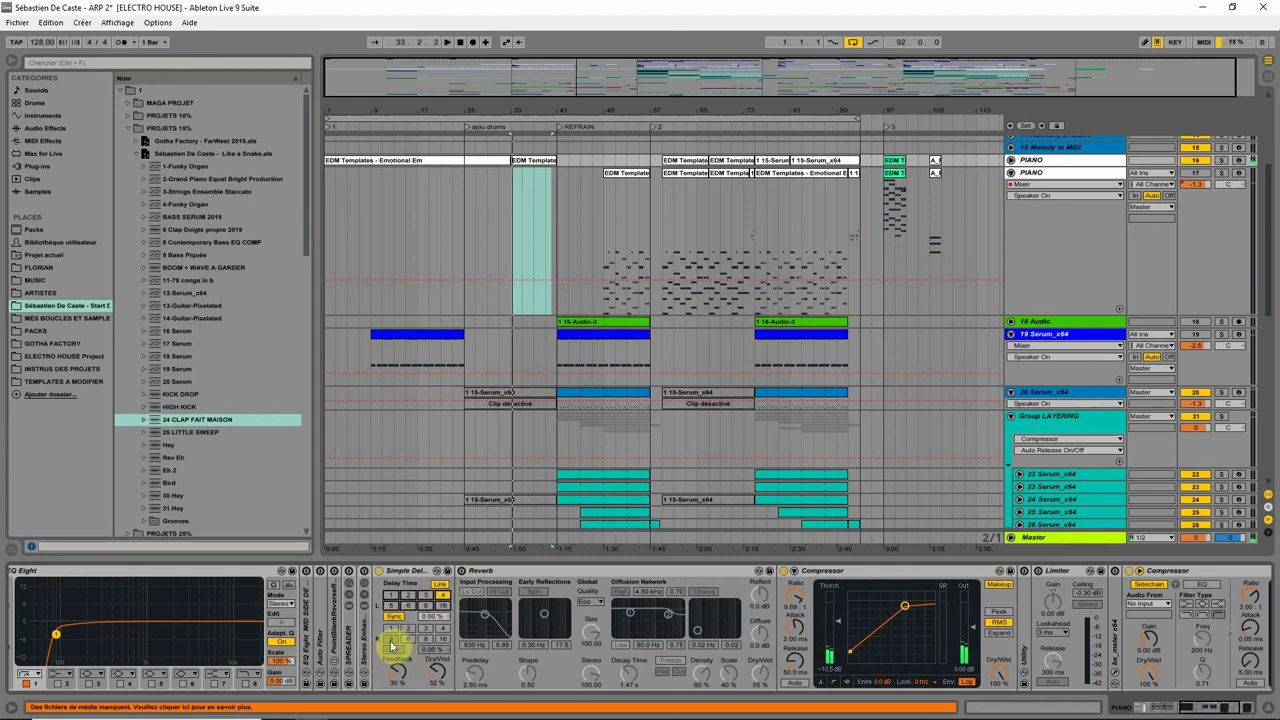
Set Simple Delay's feedback to 41% and its dry/wet to 35% during playback
key("space")
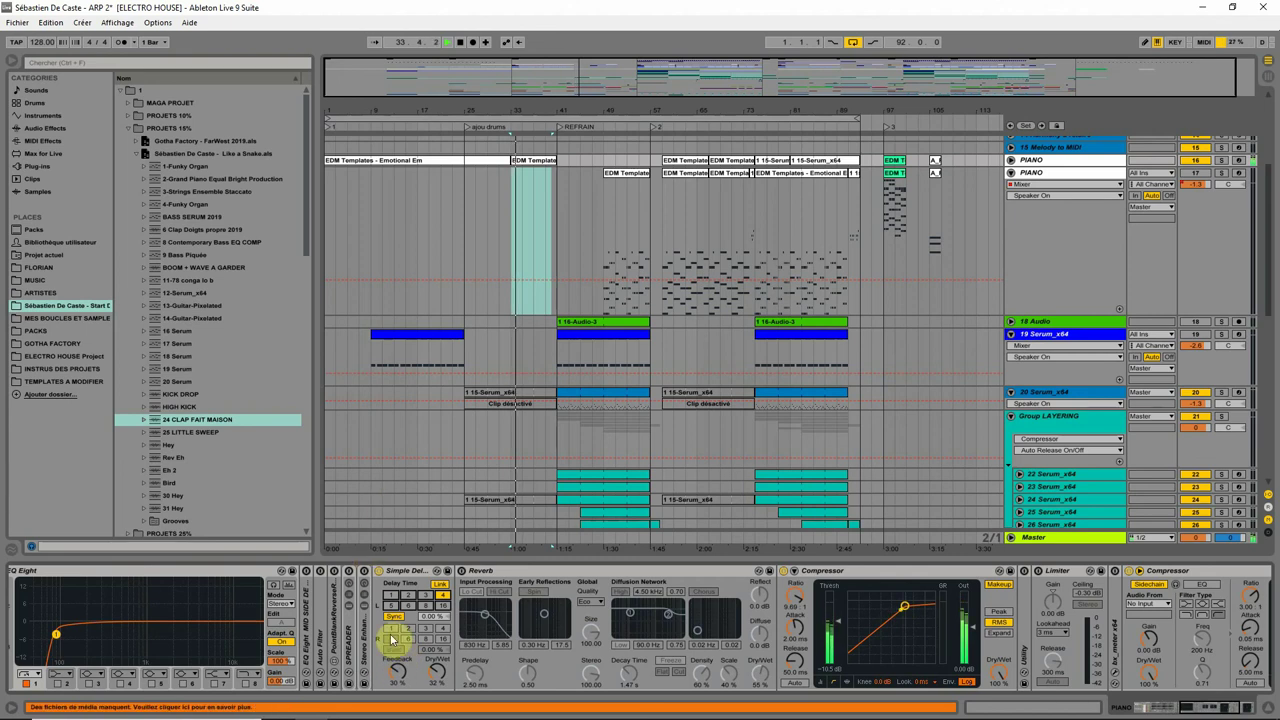
left_click_drag(400, 674, 397, 680)
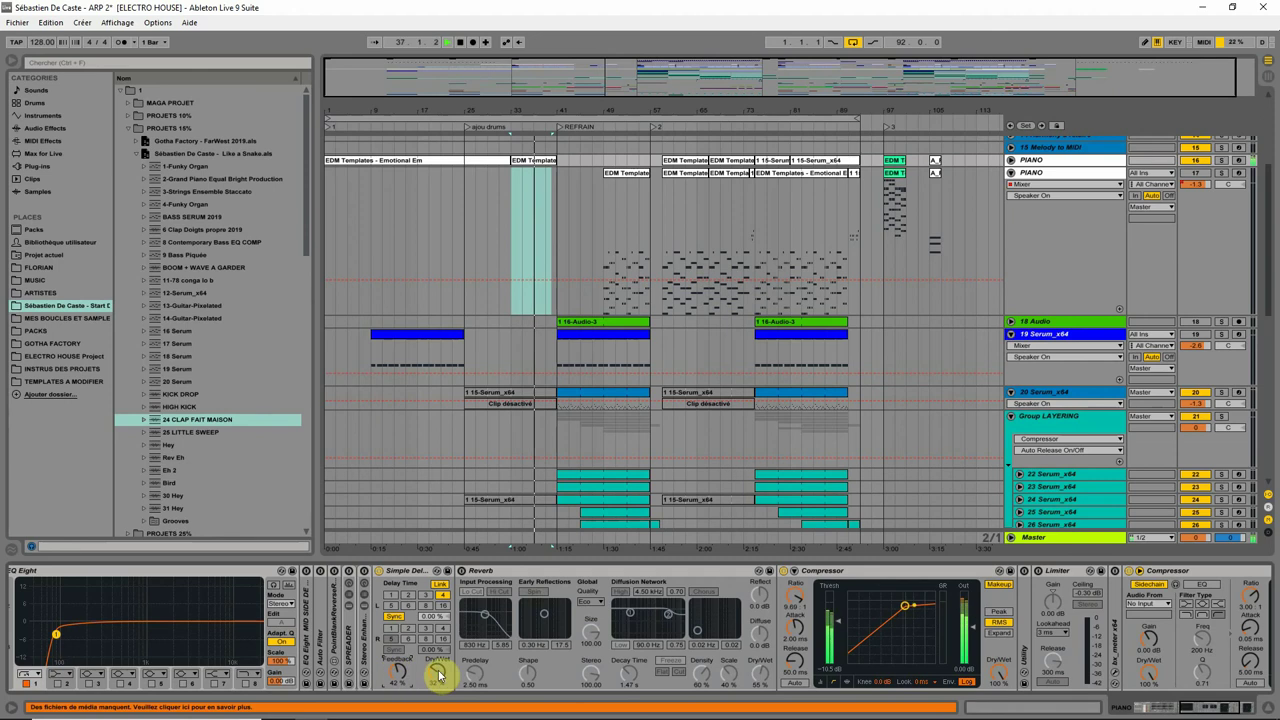
left_click_drag(437, 672, 440, 676)
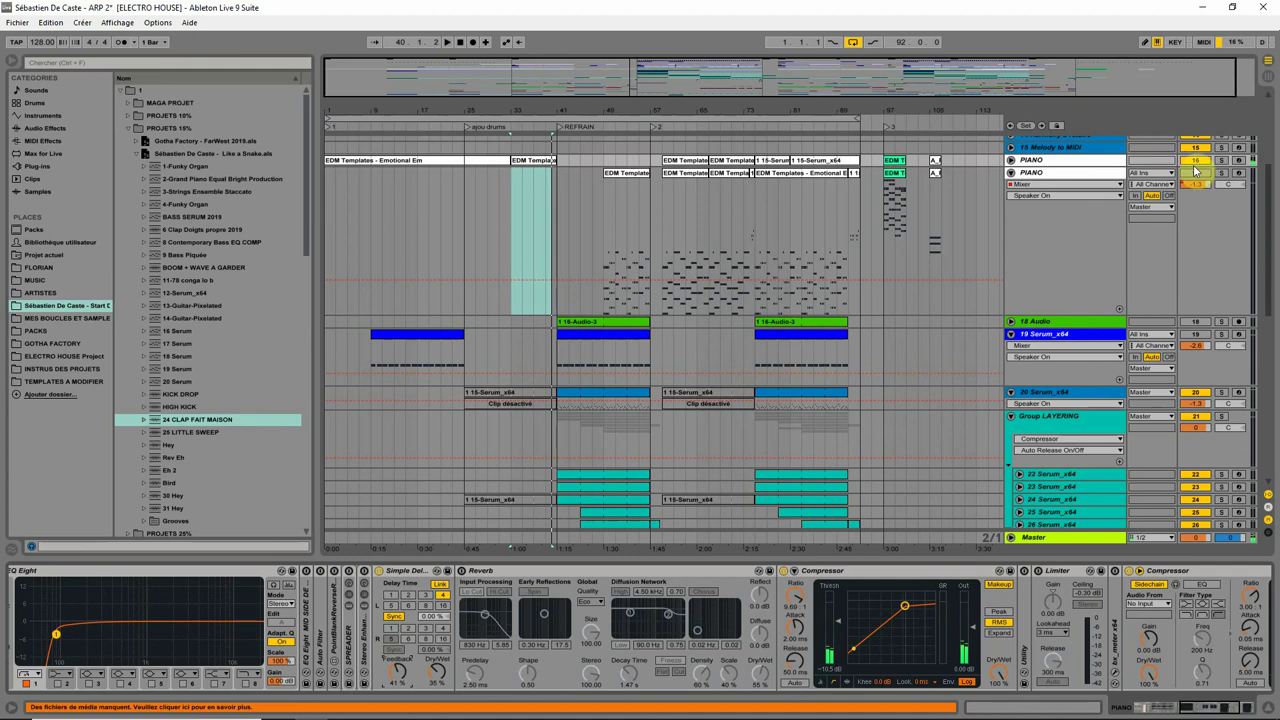
Reactivate track 19 Serum_x64, play from its first clip at bar 9, and adjust the low cut in its EQ Eight
left_click(405, 345)
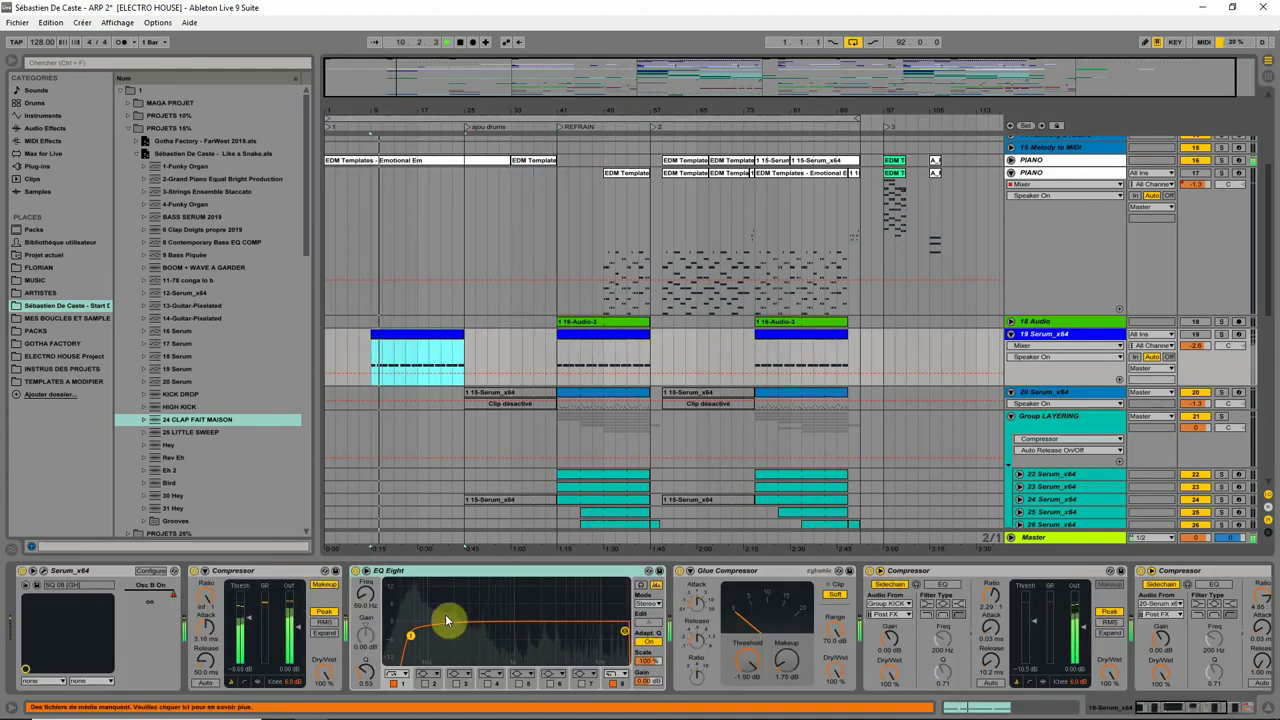
mouse_move(411, 636)
left_mouse_down()
mouse_move(499, 633)
mouse_move(409, 643)
left_mouse_up()
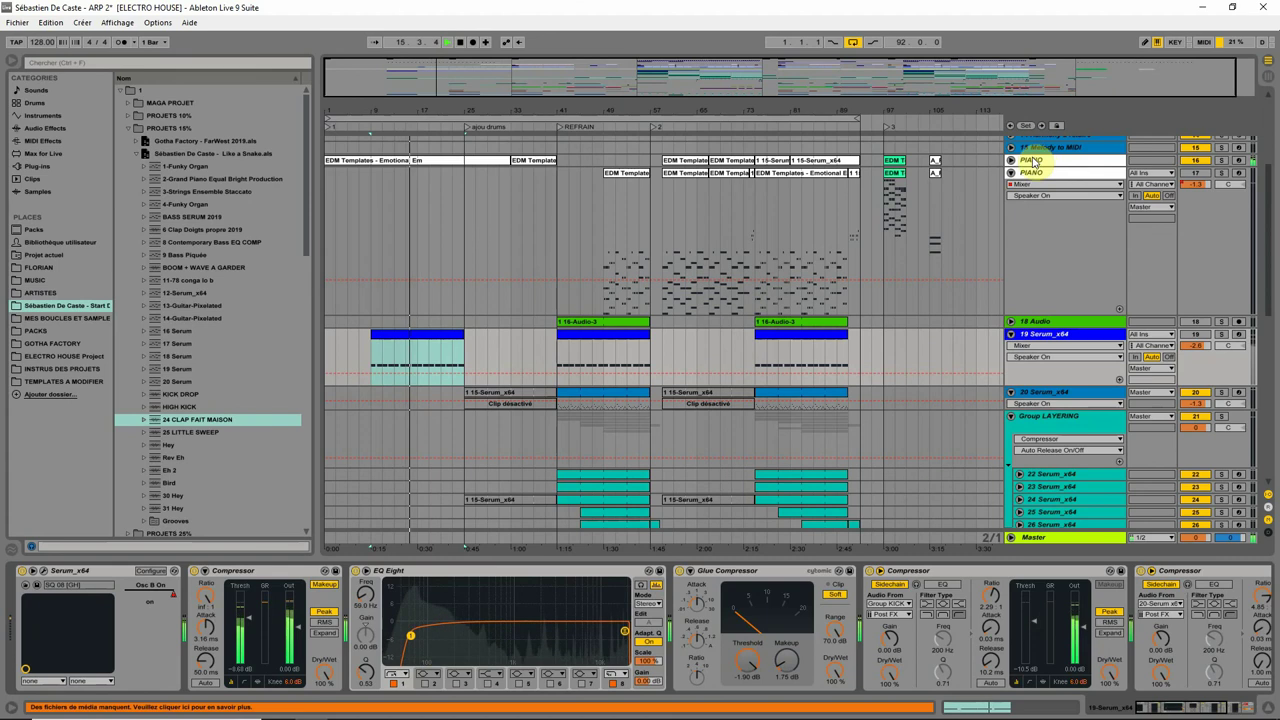
Raise the low-cut frequency in PIANO track 16's EQ Eight to about 106 Hz
left_click(1034, 161)
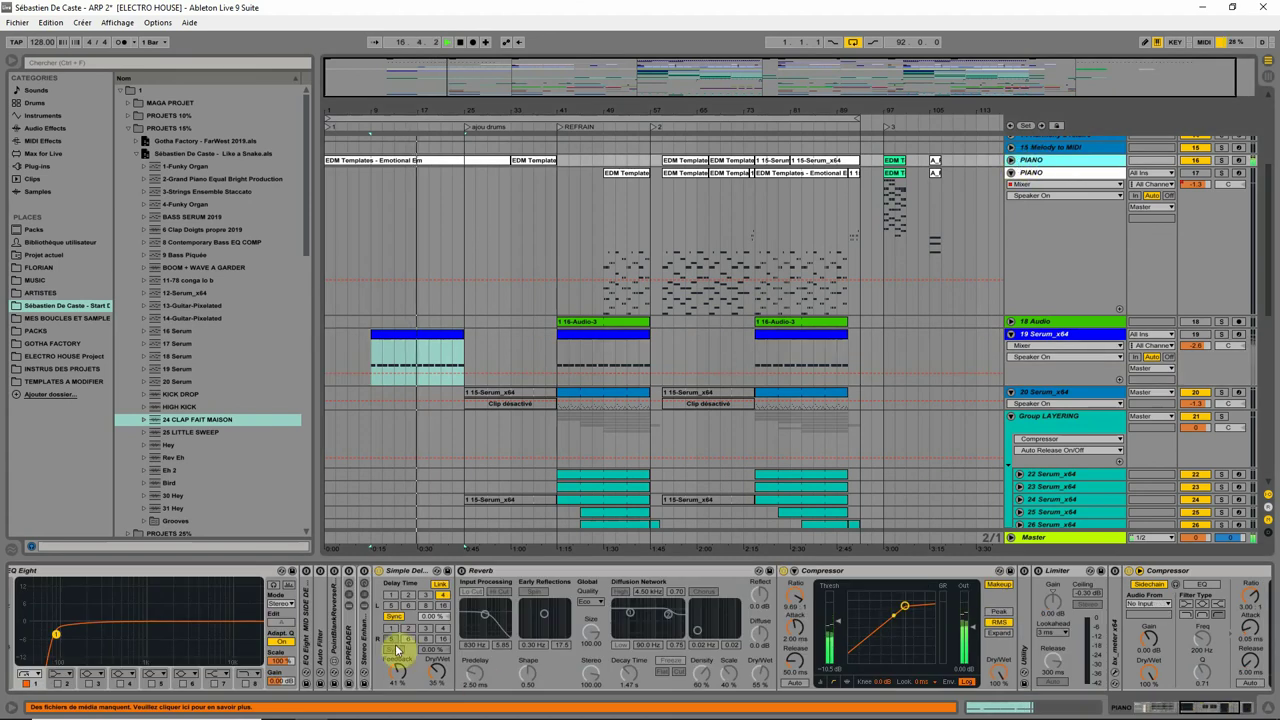
mouse_move(52, 637)
left_mouse_down()
mouse_move(150, 635)
mouse_move(60, 641)
left_mouse_up()
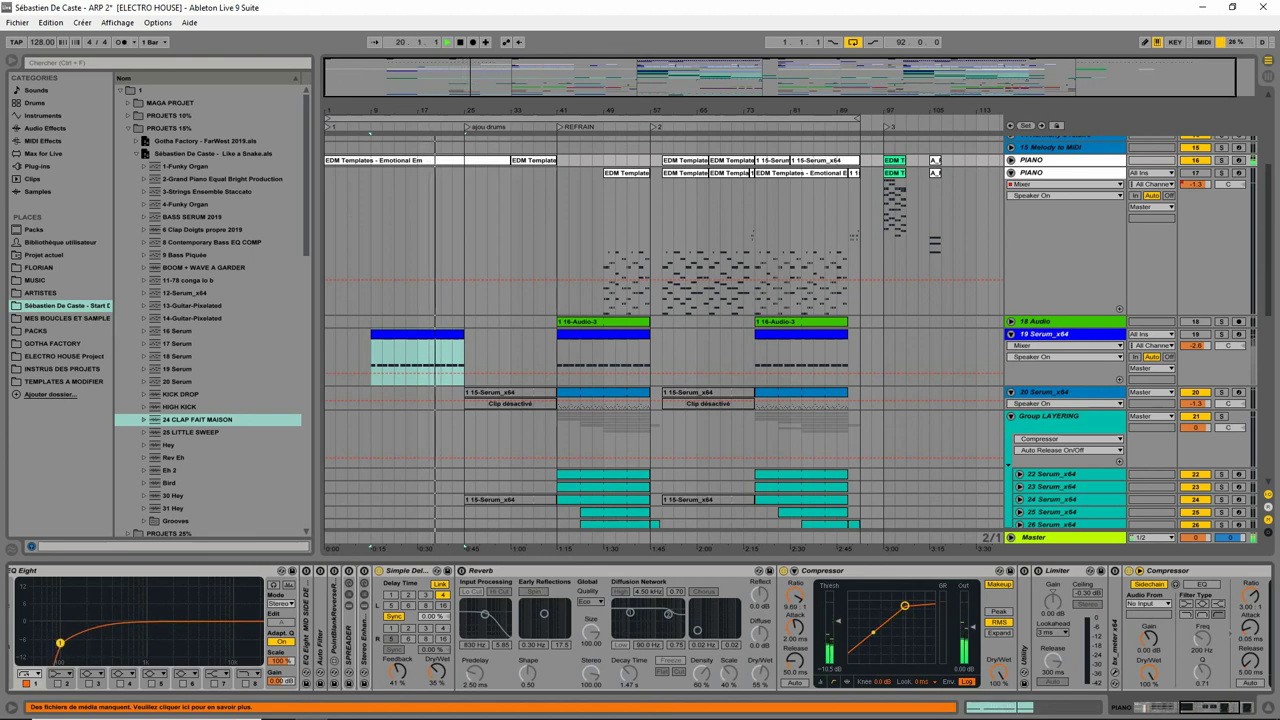
left_click_drag(64, 635, 65, 637)
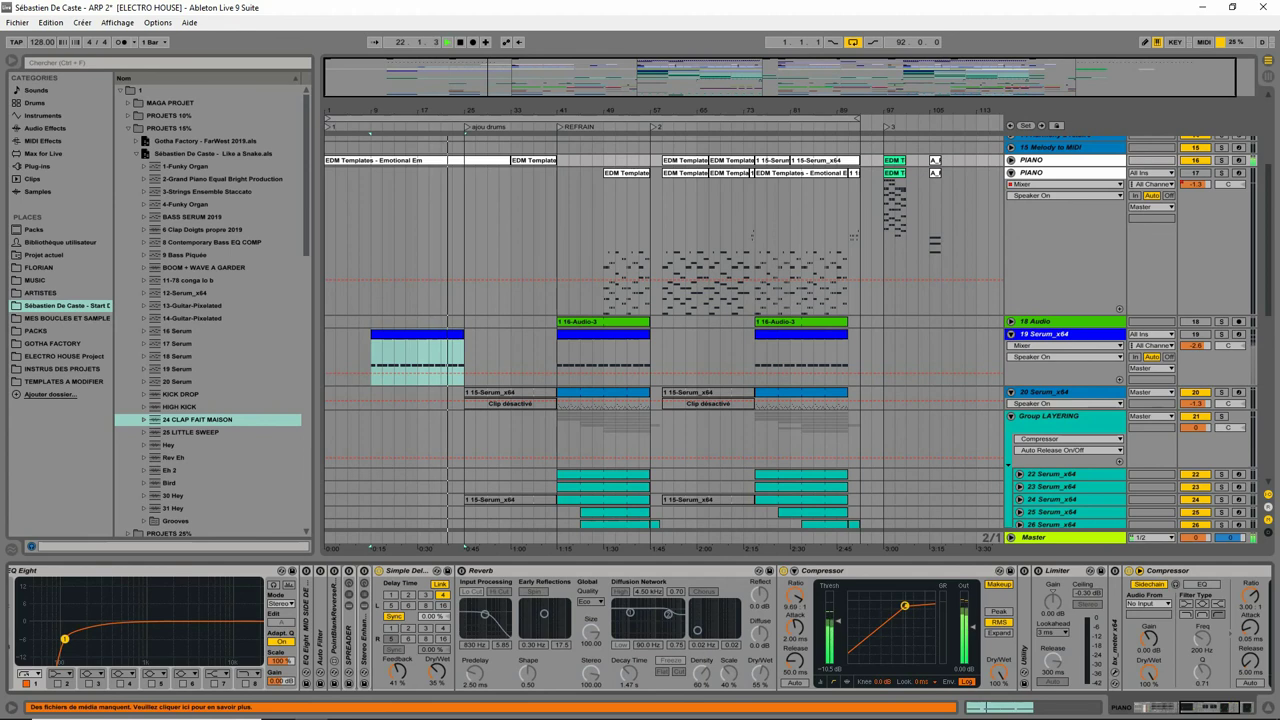
Activate the piano's Reverb with Lo Cut and High quality, and set its decay time to 1.28 s and dry/wet to 27%
left_click(461, 570)
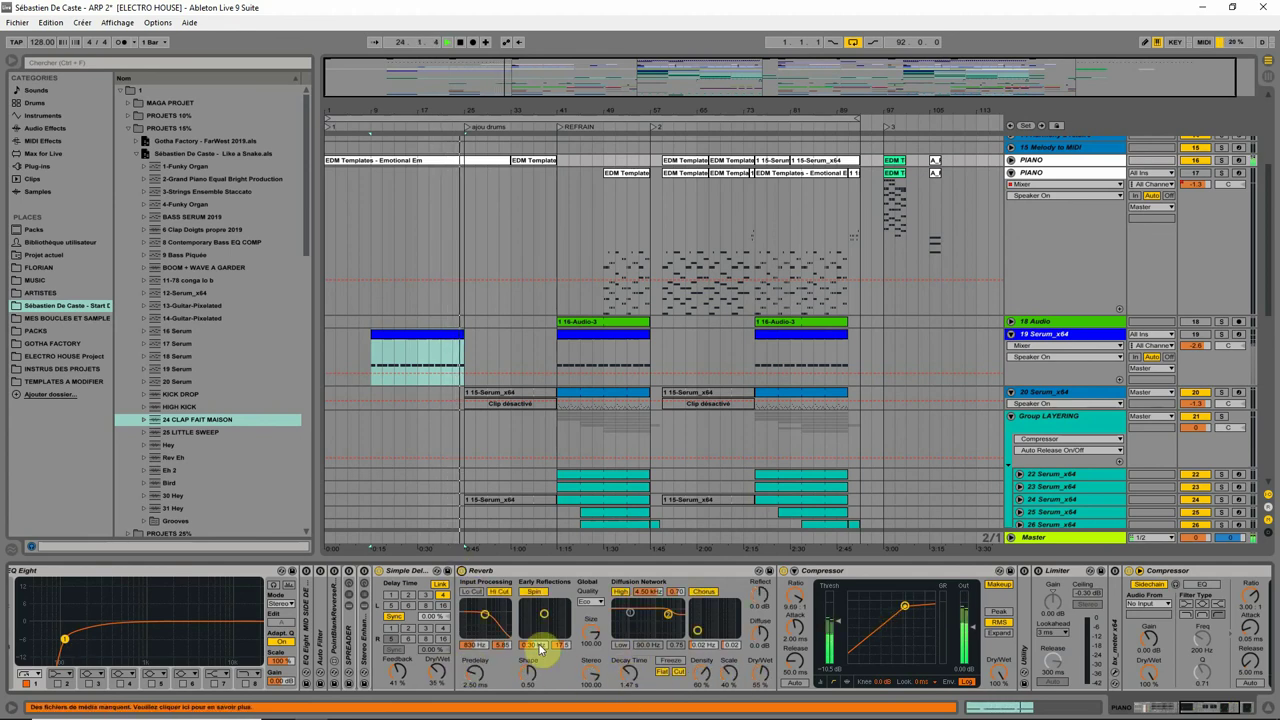
left_click(471, 591)
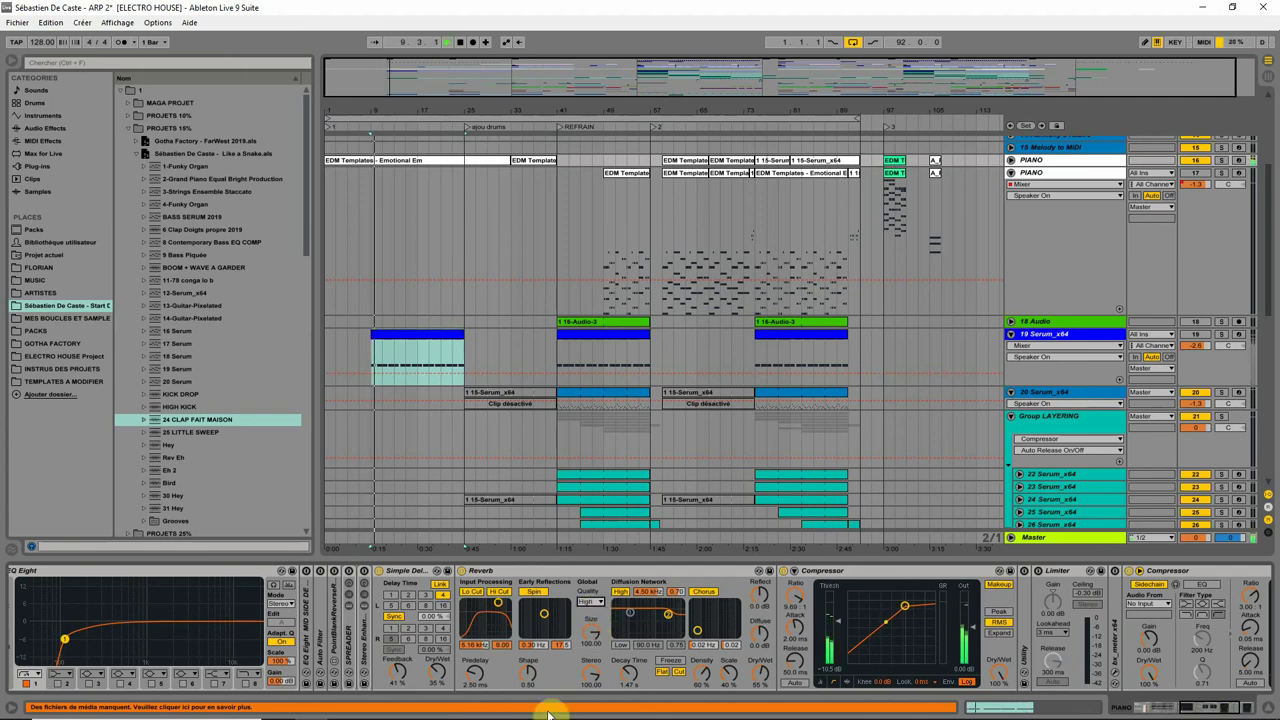
left_click_drag(631, 677, 628, 685)
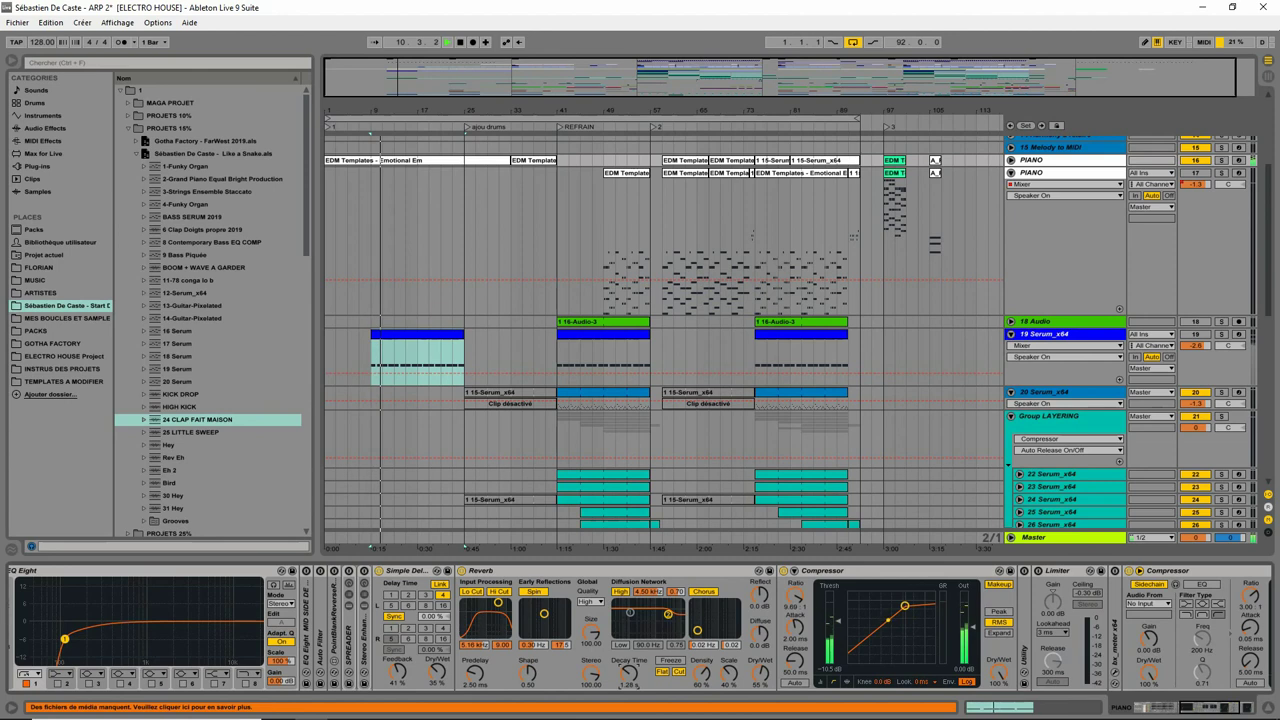
left_click_drag(760, 674, 760, 677)
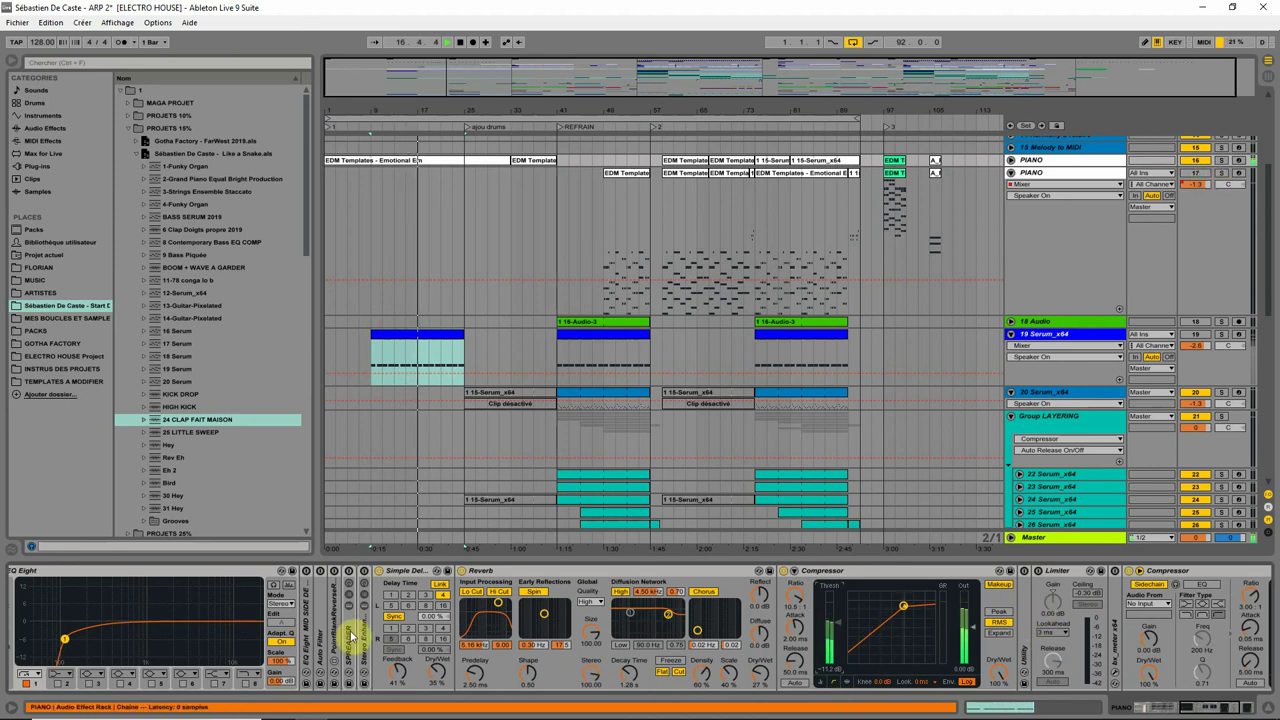
Replay from bar 9 and compare PIANO track 16 with its audio effect rack bypassed and active
left_click_drag(344, 109, 344, 120)
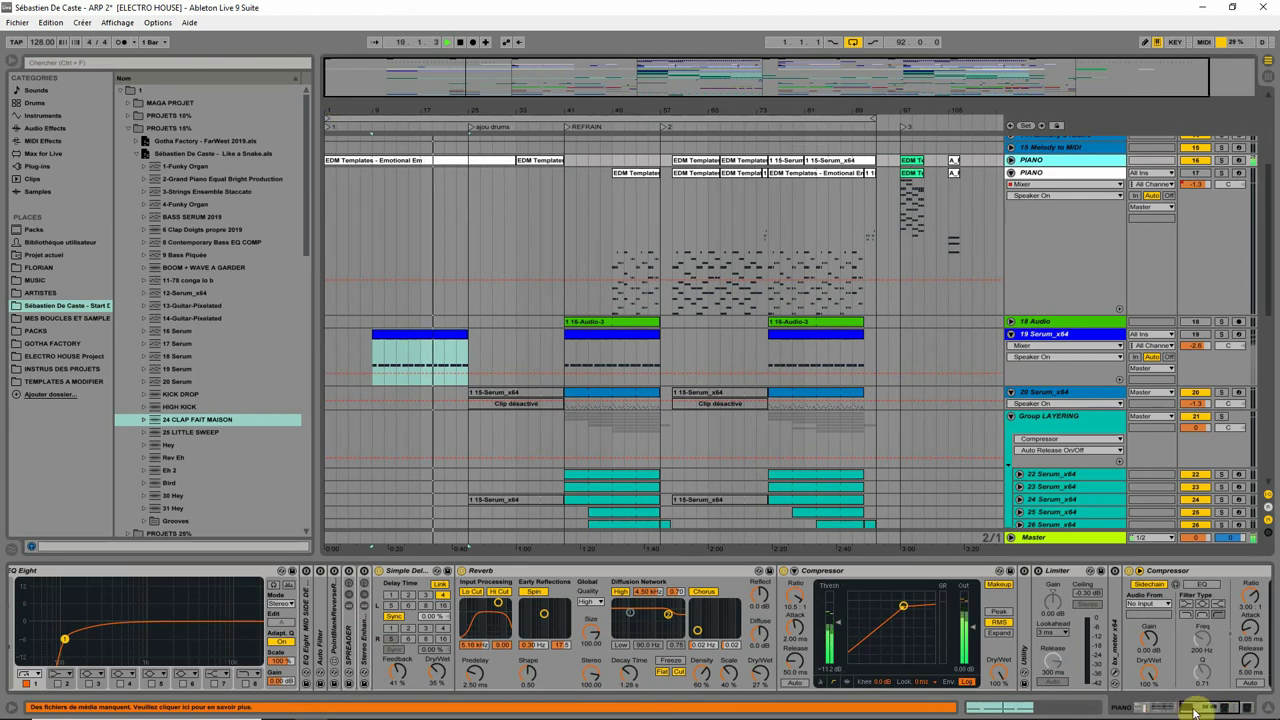
left_click_drag(1192, 708, 1137, 709)
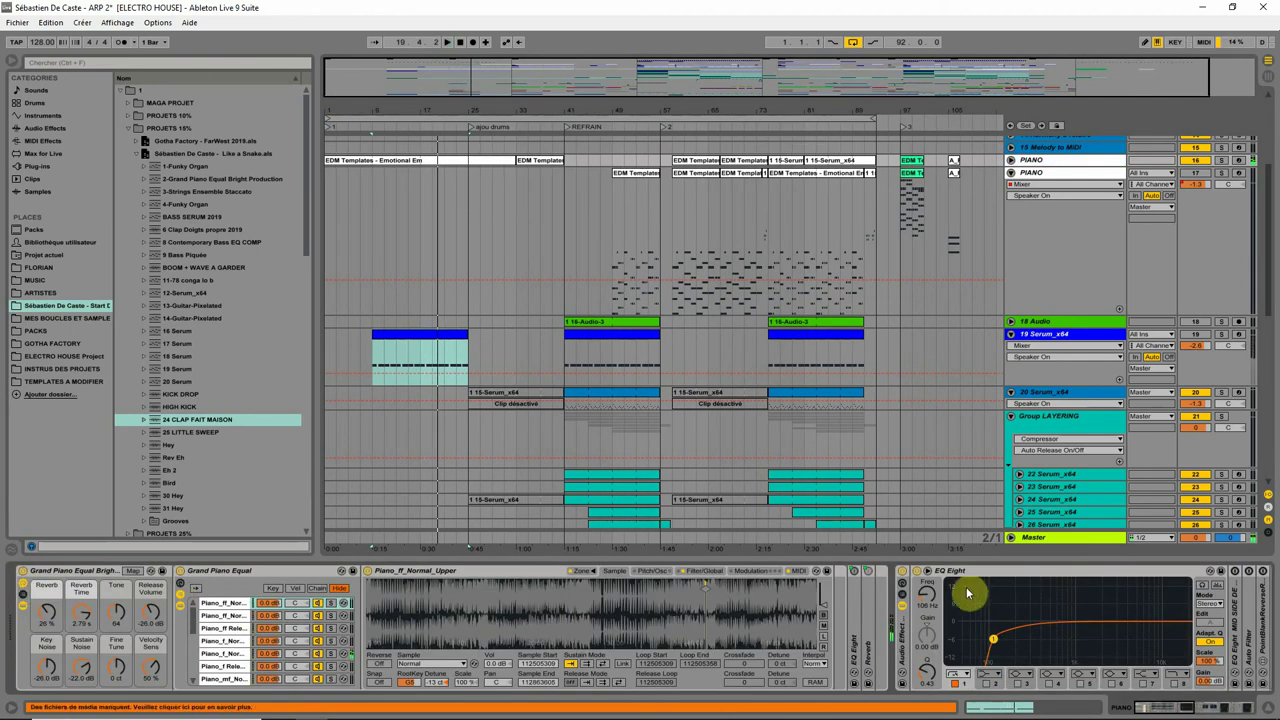
left_click(1172, 710)
key("space")
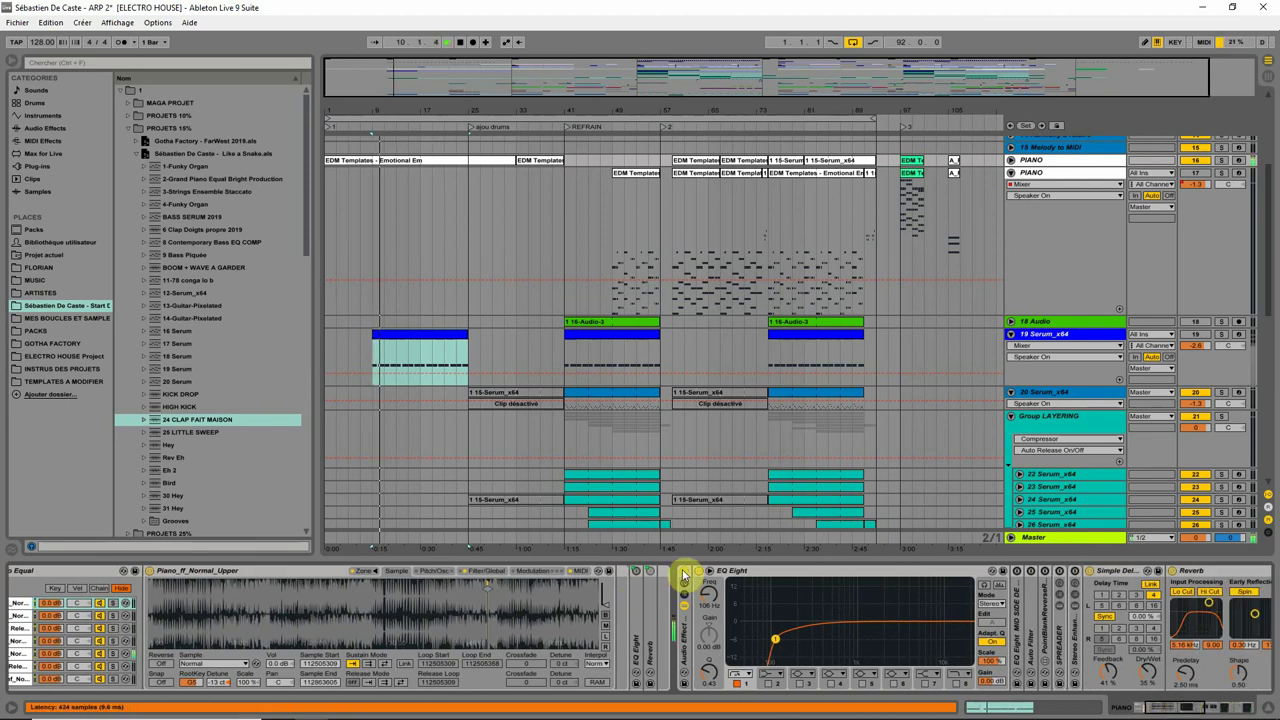
left_click(683, 575)
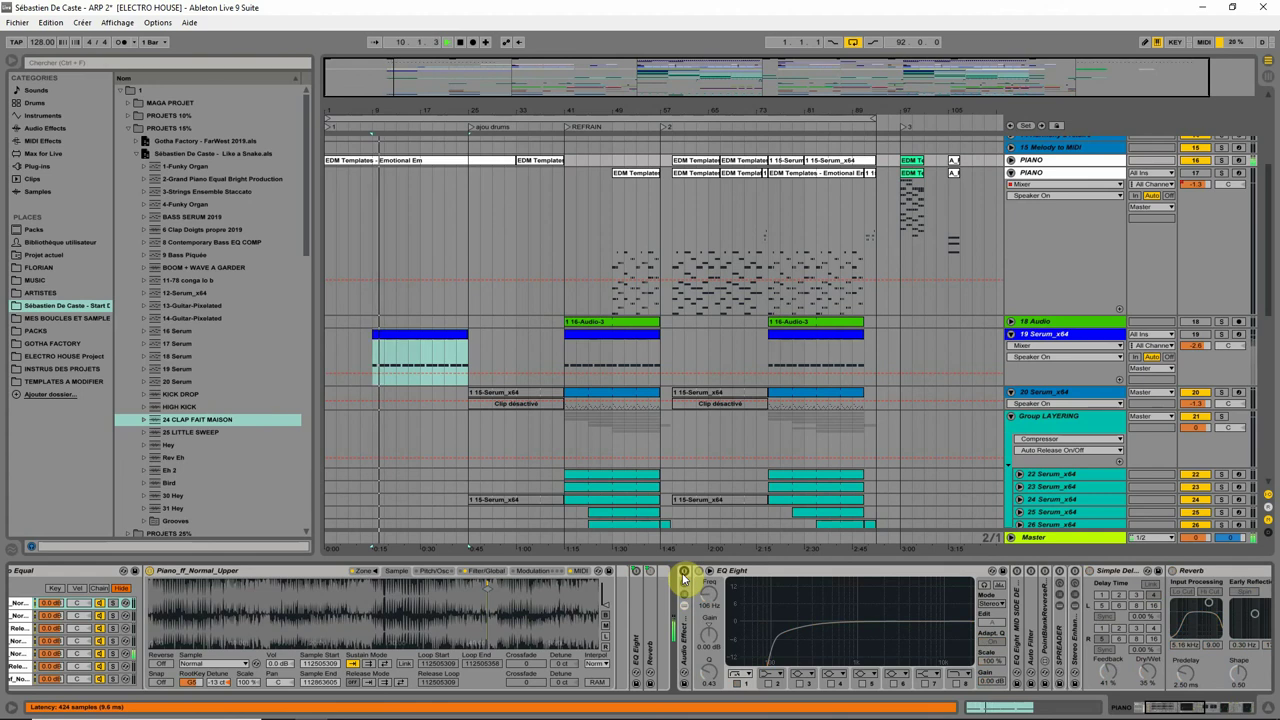
left_click(684, 574)
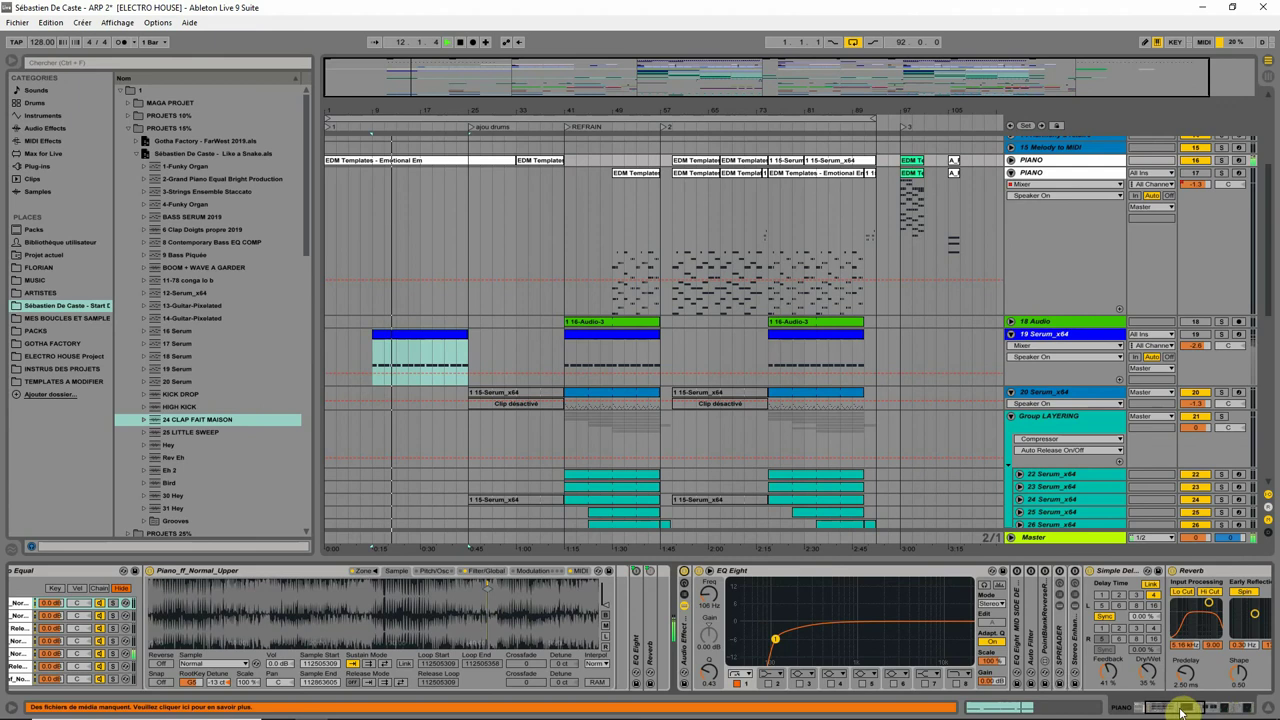
left_click_drag(1183, 707, 1201, 708)
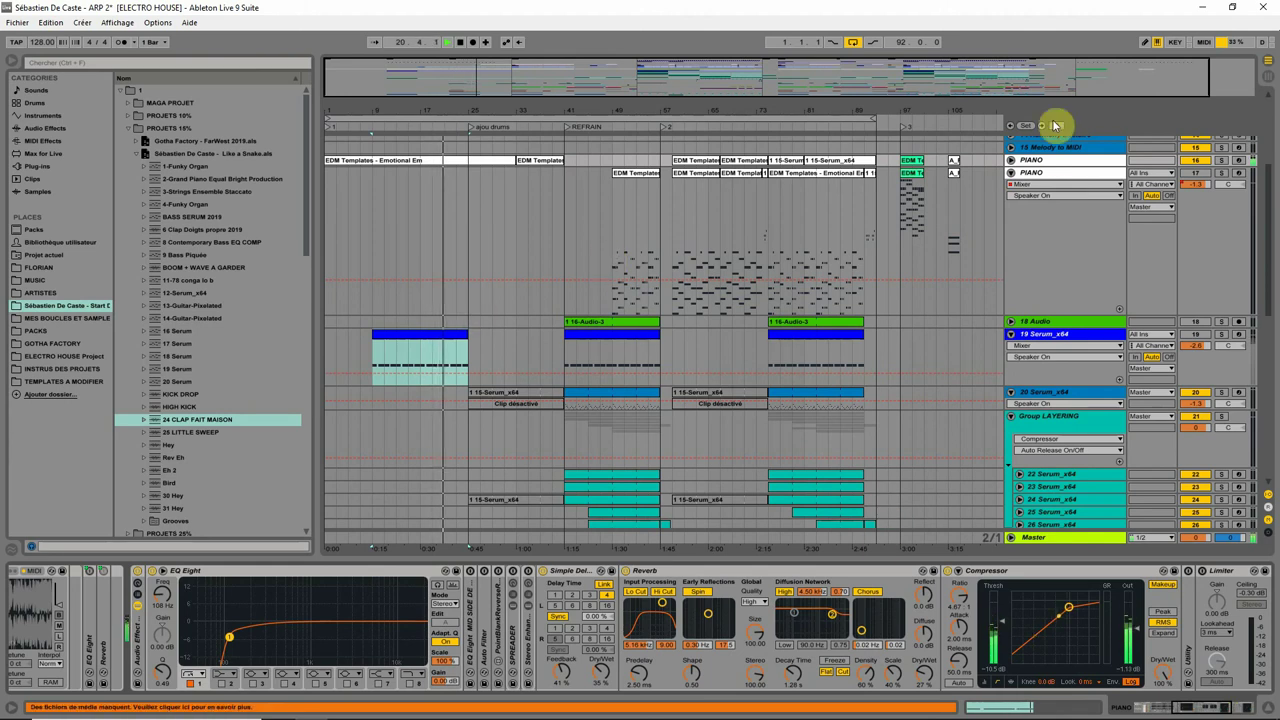
Collapse PIANO track 17 and compare PIANO track 16 with its audio effect rack bypassed and active
left_click(1010, 174)
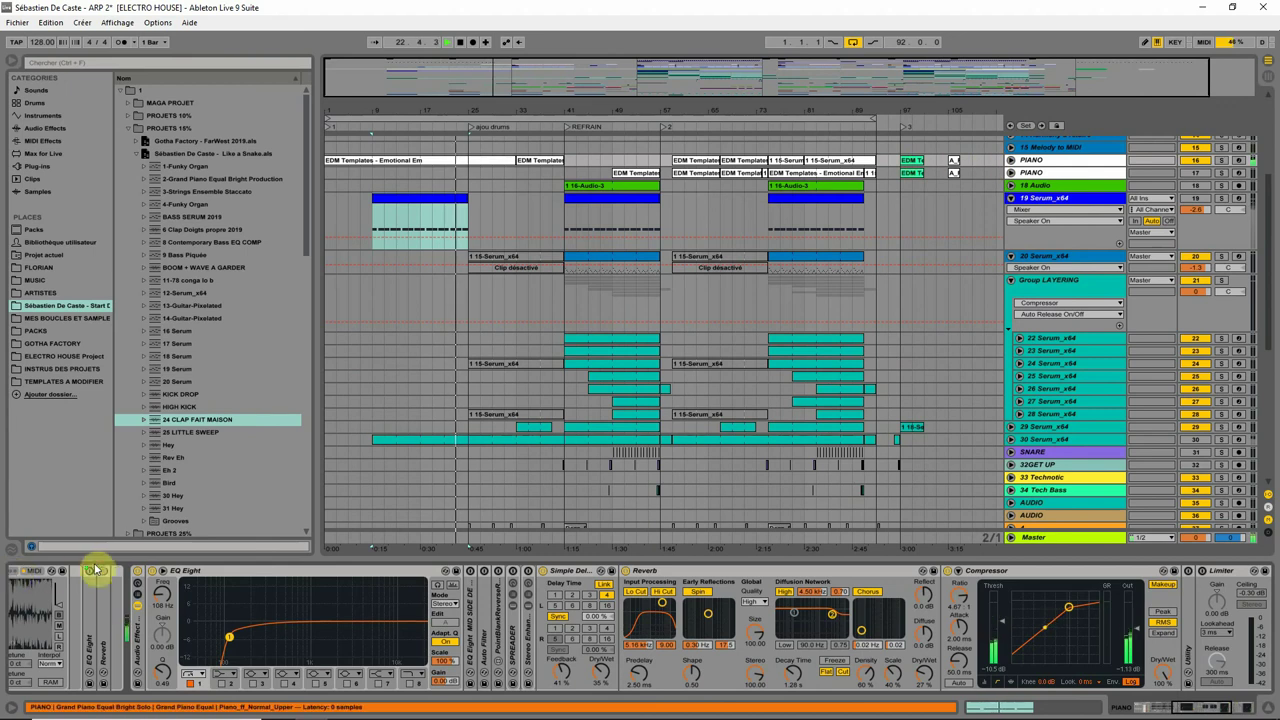
left_click(137, 572)
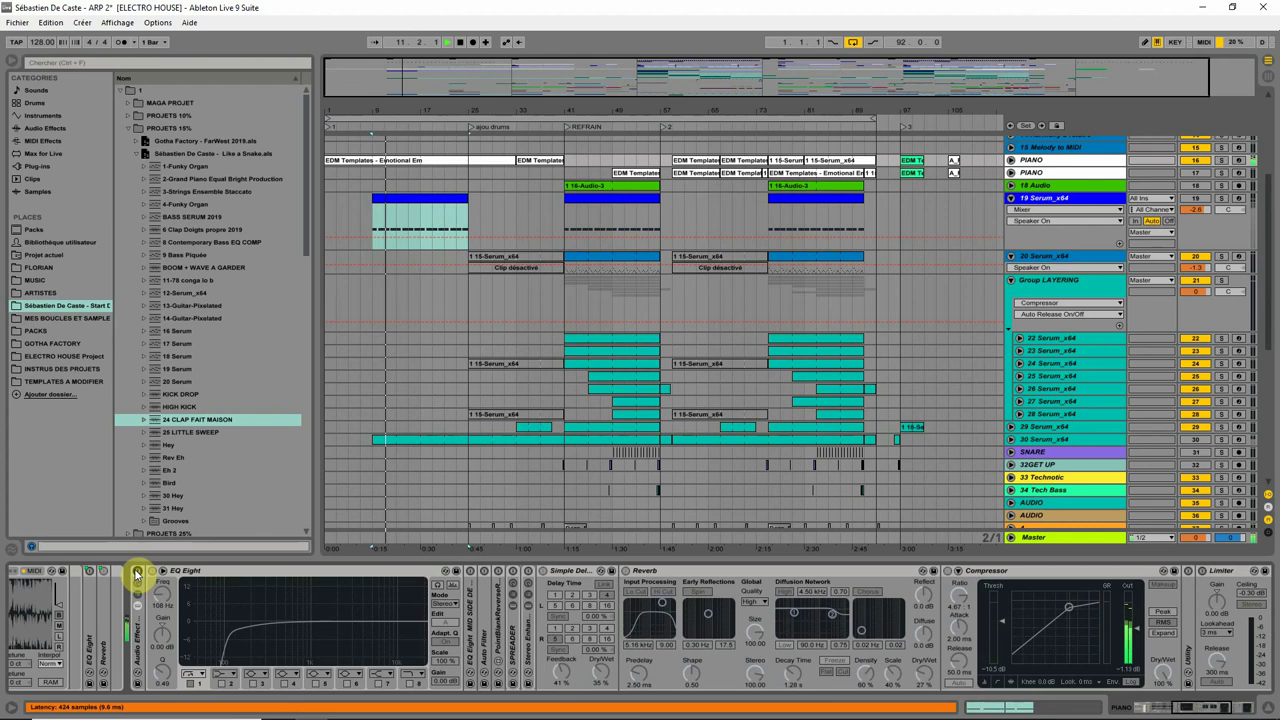
left_click(137, 572)
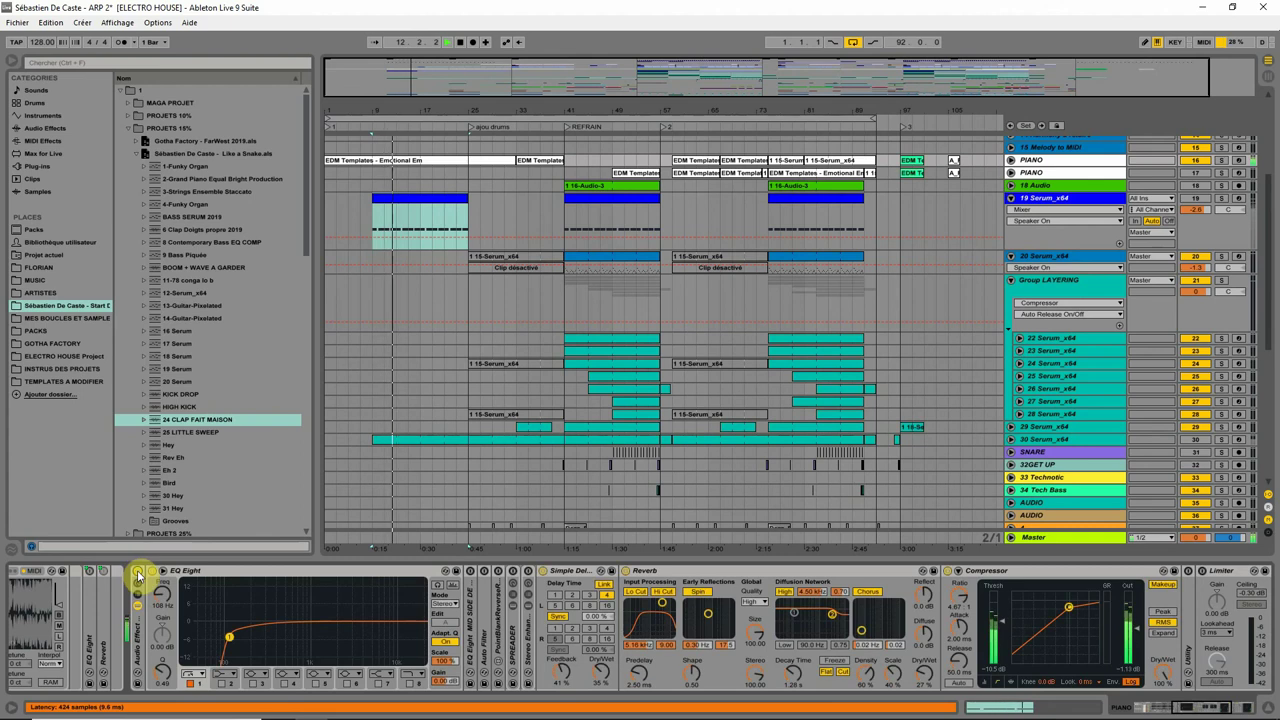
Deactivate the EQ Eight in PIANO track 16's audio effect rack and stop playback
left_click(137, 572)
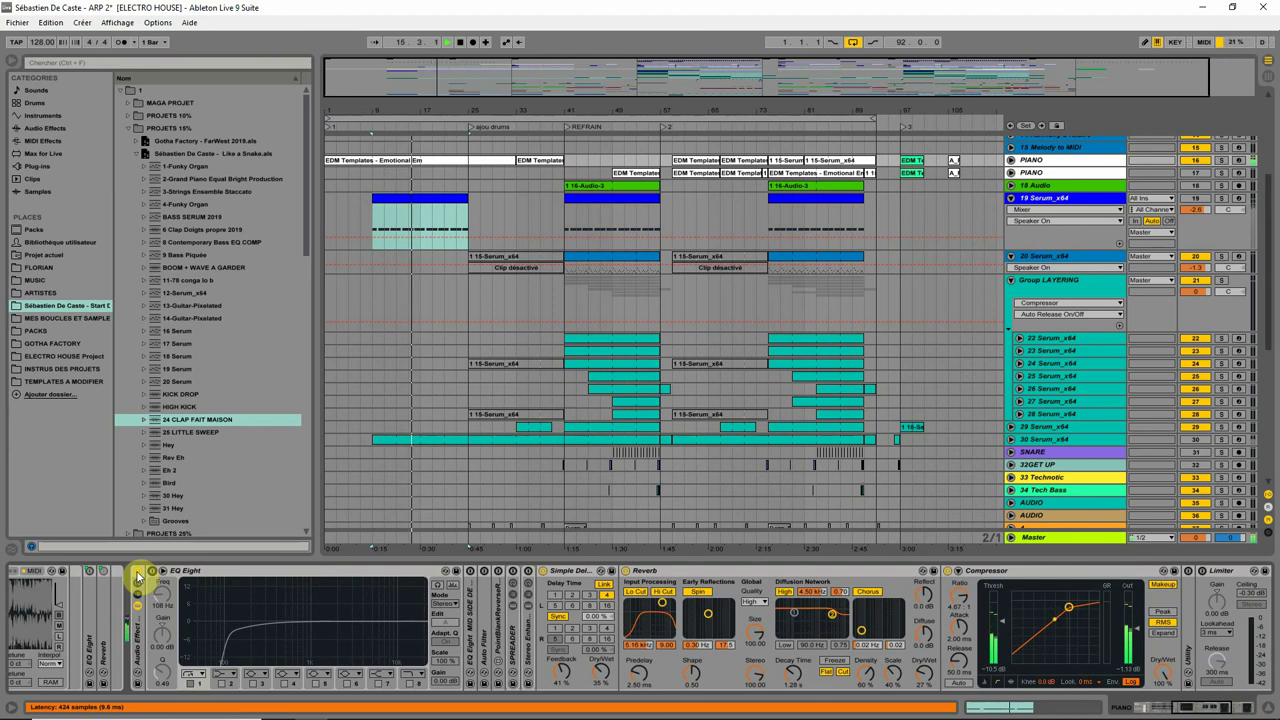
key("space")
left_click(207, 573)
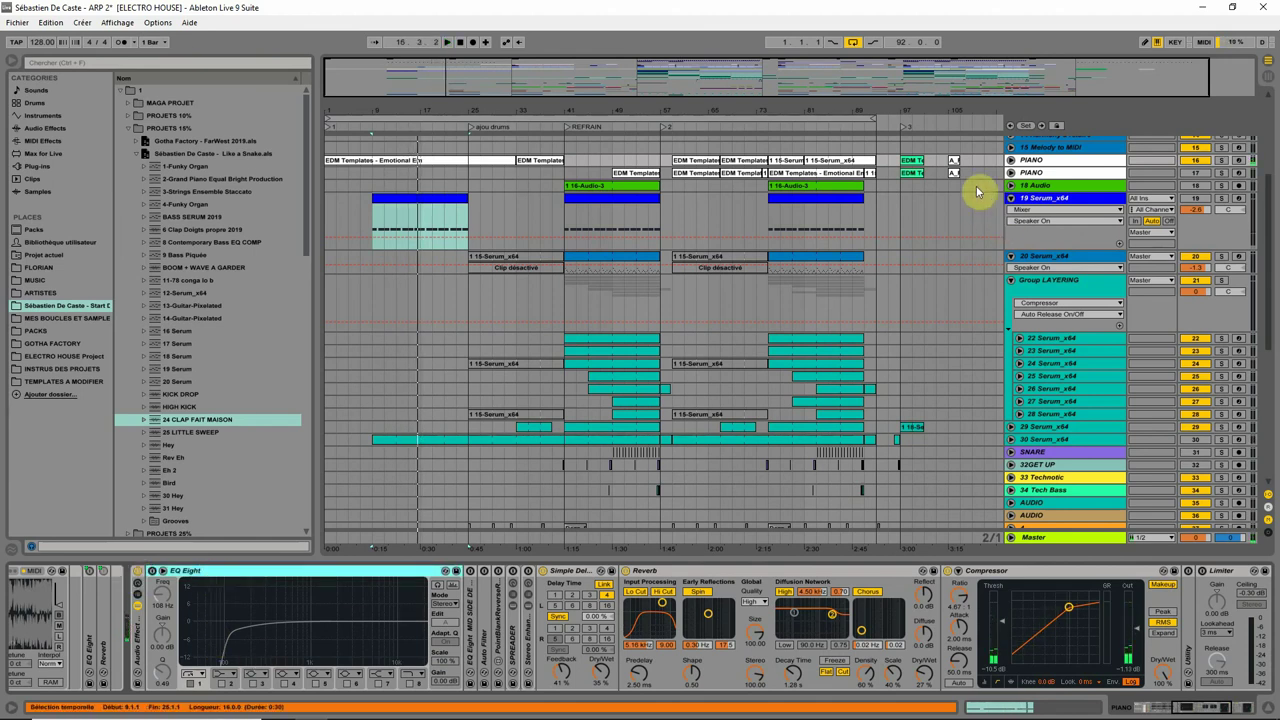
Play the REFRAIN section from bar 41 and compare it with track 19 Serum_x64 active and deactivated
left_click(586, 188)
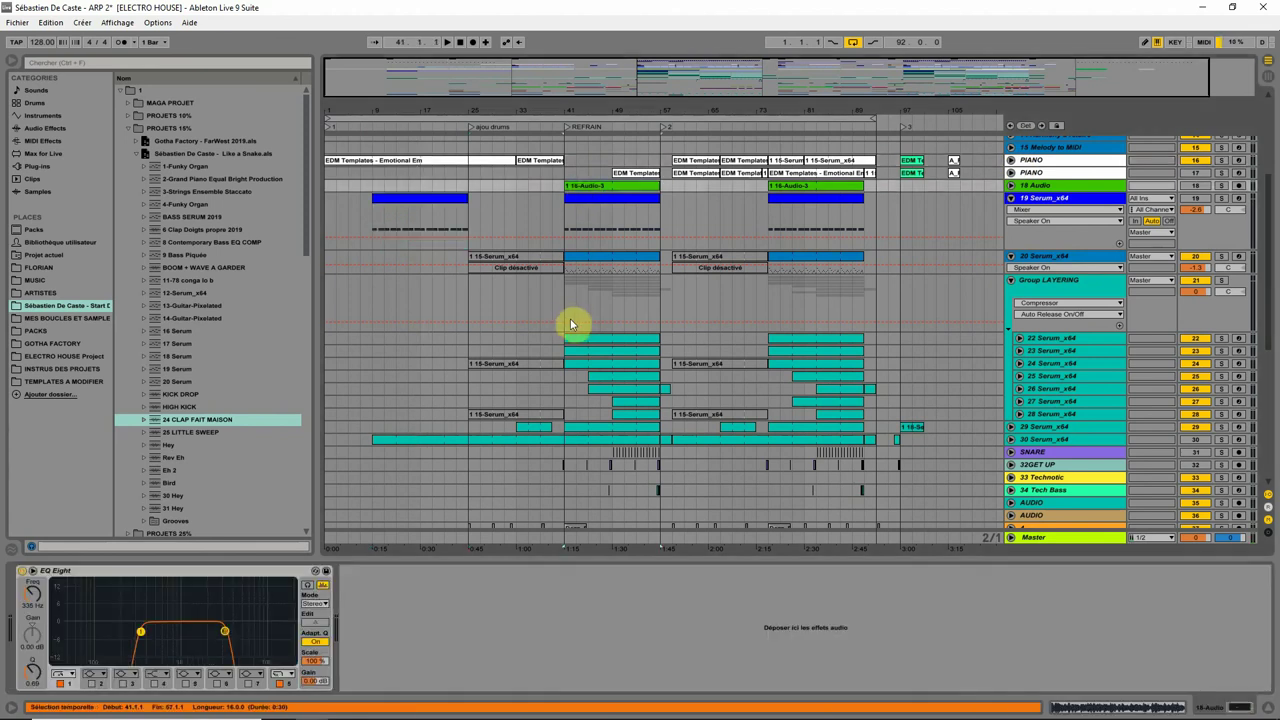
key("space")
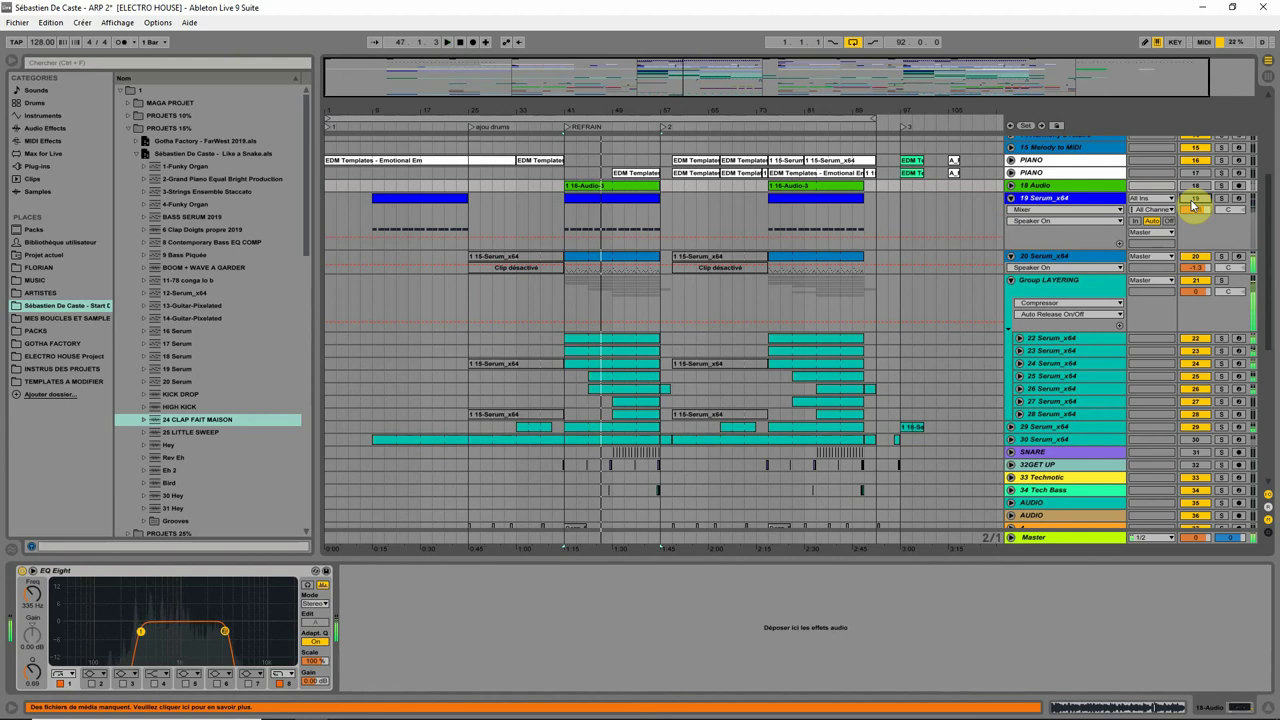
left_click(570, 197)
left_click(1204, 199)
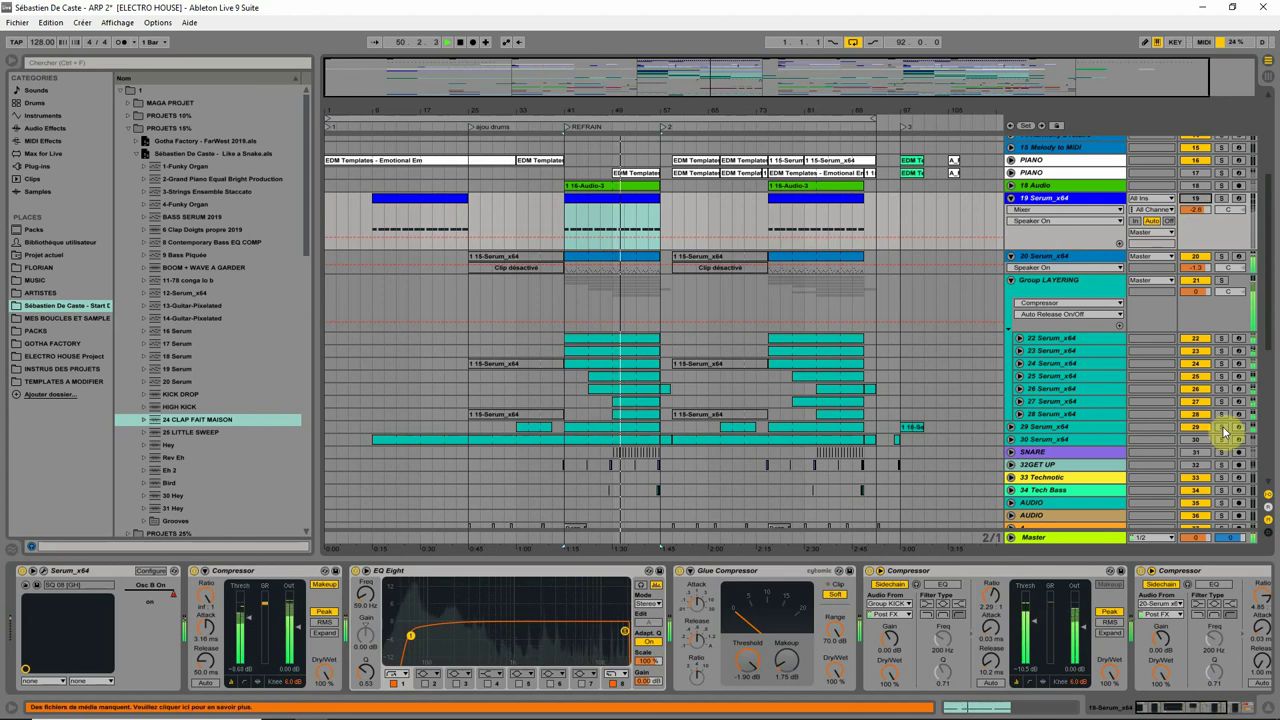
On soloed Group LAYERING, set the first compressor's threshold to about -7.6 dB and the sidechain compressor's attack to 0.04 ms
left_click(1058, 286)
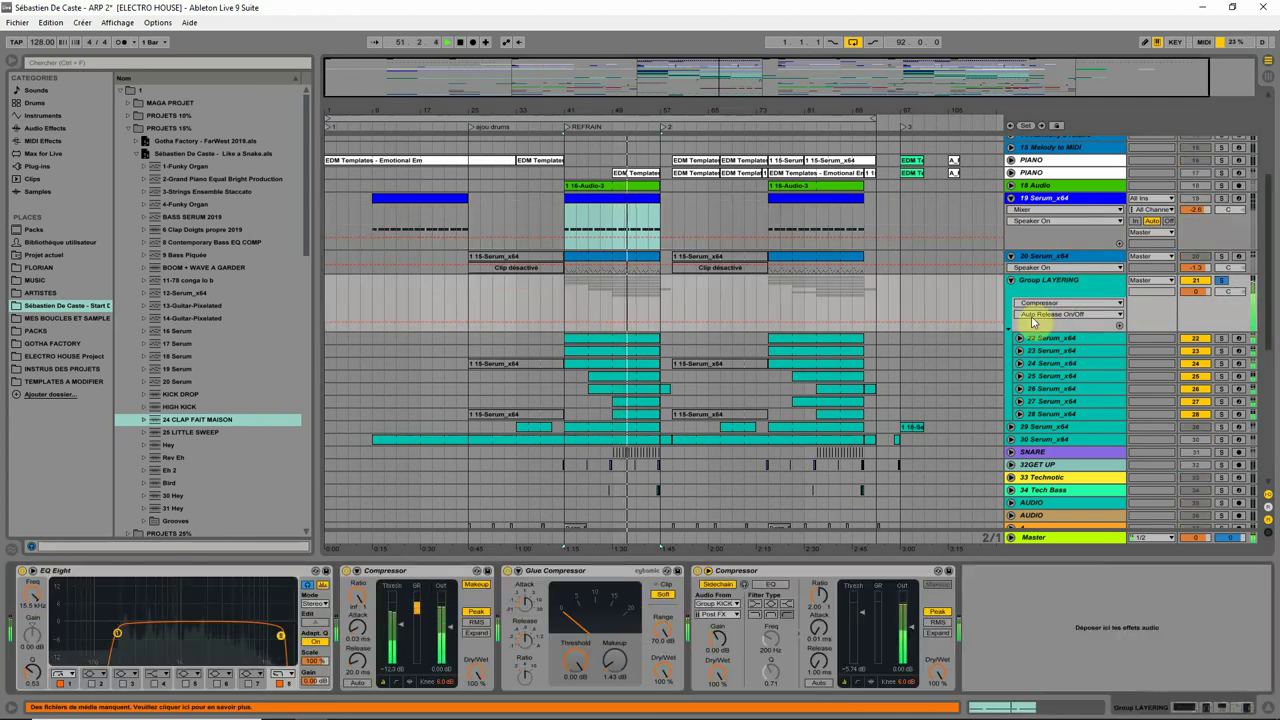
left_click_drag(365, 599, 403, 618)
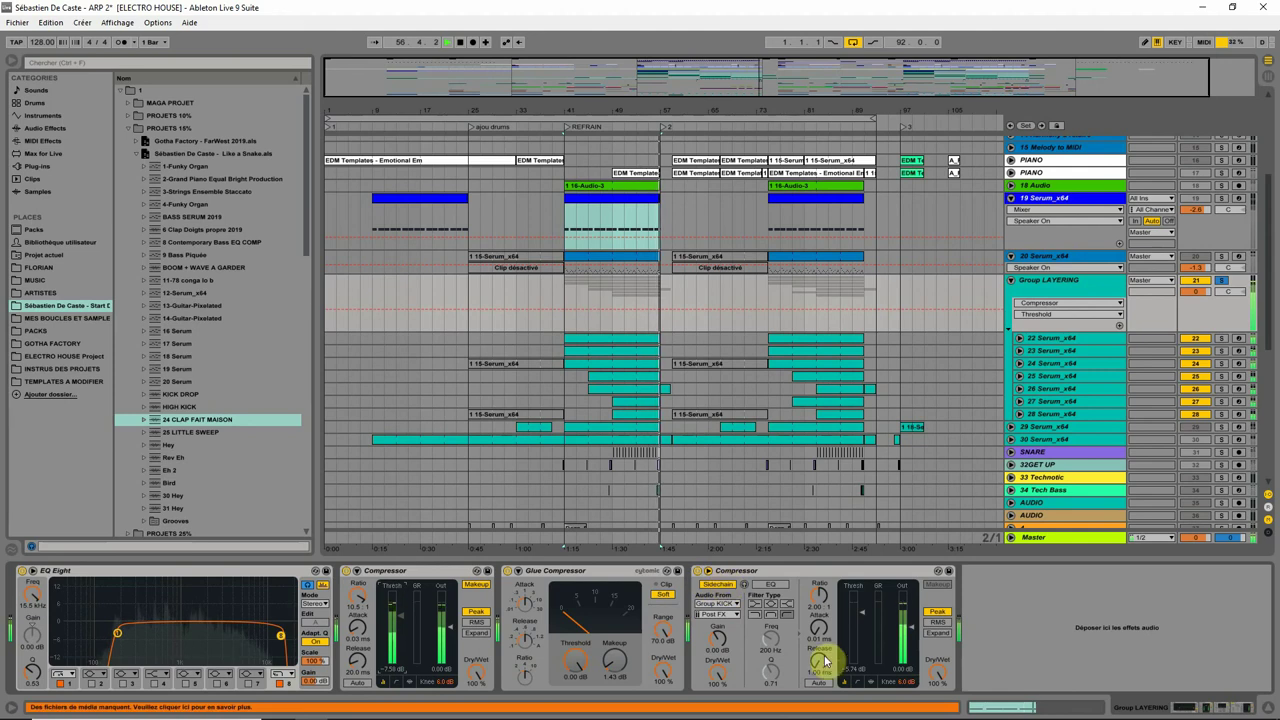
left_click_drag(821, 634, 826, 680)
left_click(819, 661)
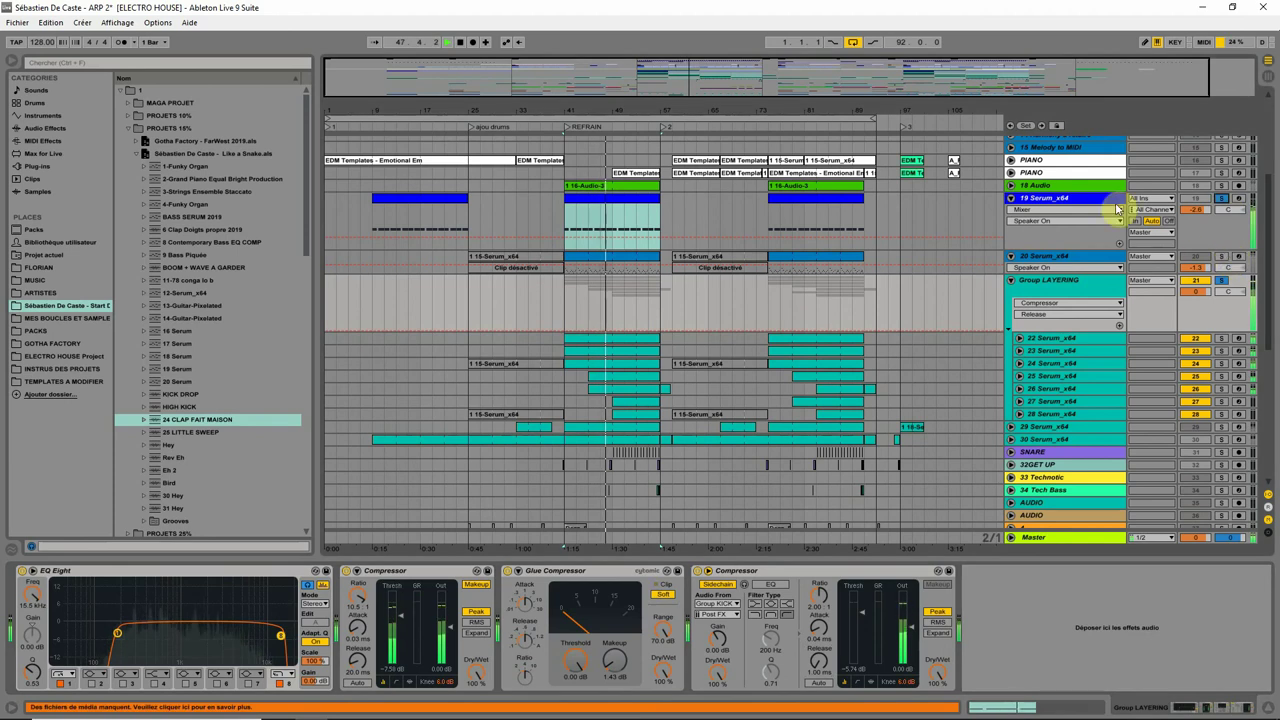
With both tracks soloed alongside Group LAYERING, set the volume of track 19 Serum_x64 to -4.0 dB and track 20 Serum_x64 to -1.7 dB
left_click(1078, 203)
left_click_drag(1197, 211, 1188, 344)
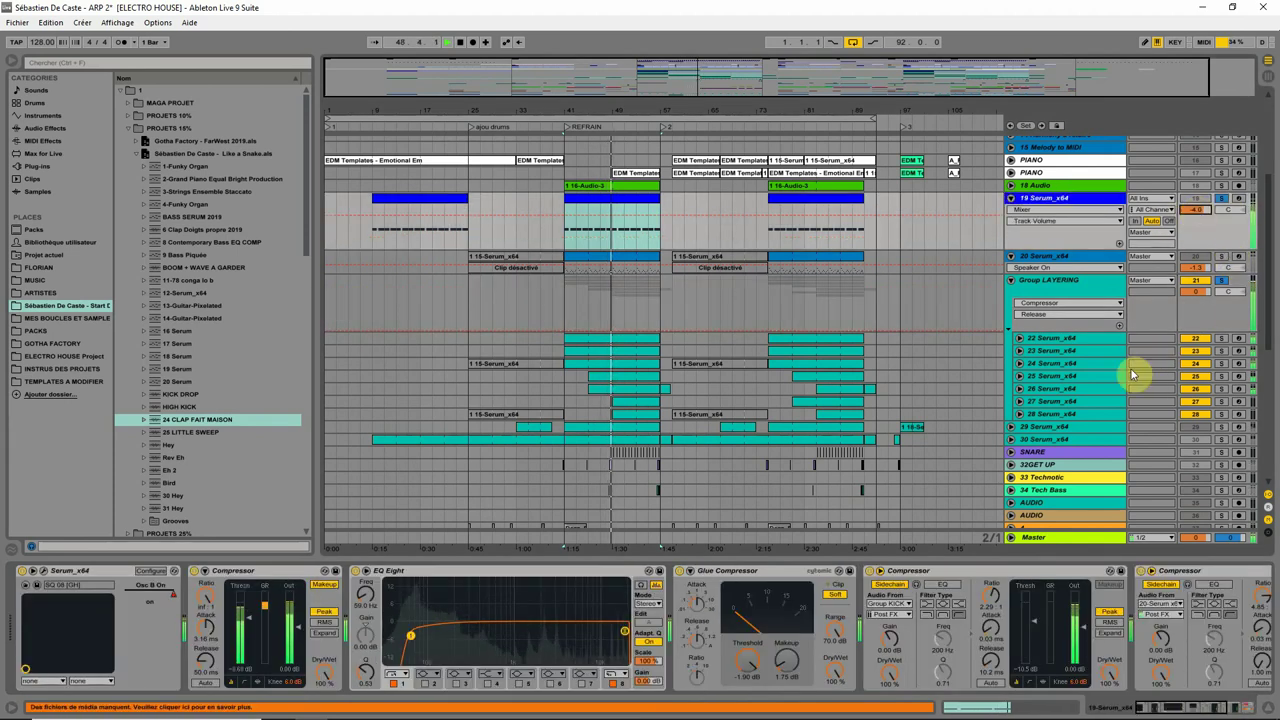
left_click(1221, 197)
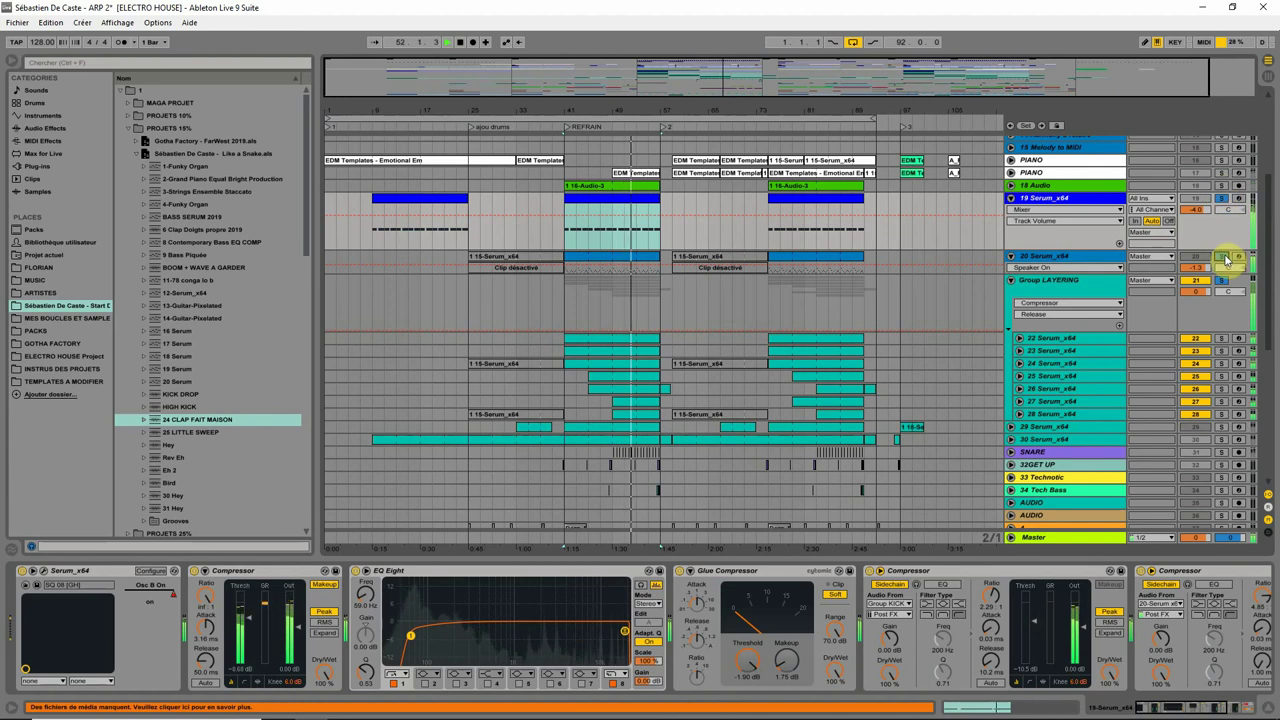
left_click_drag(1203, 268, 1203, 275)
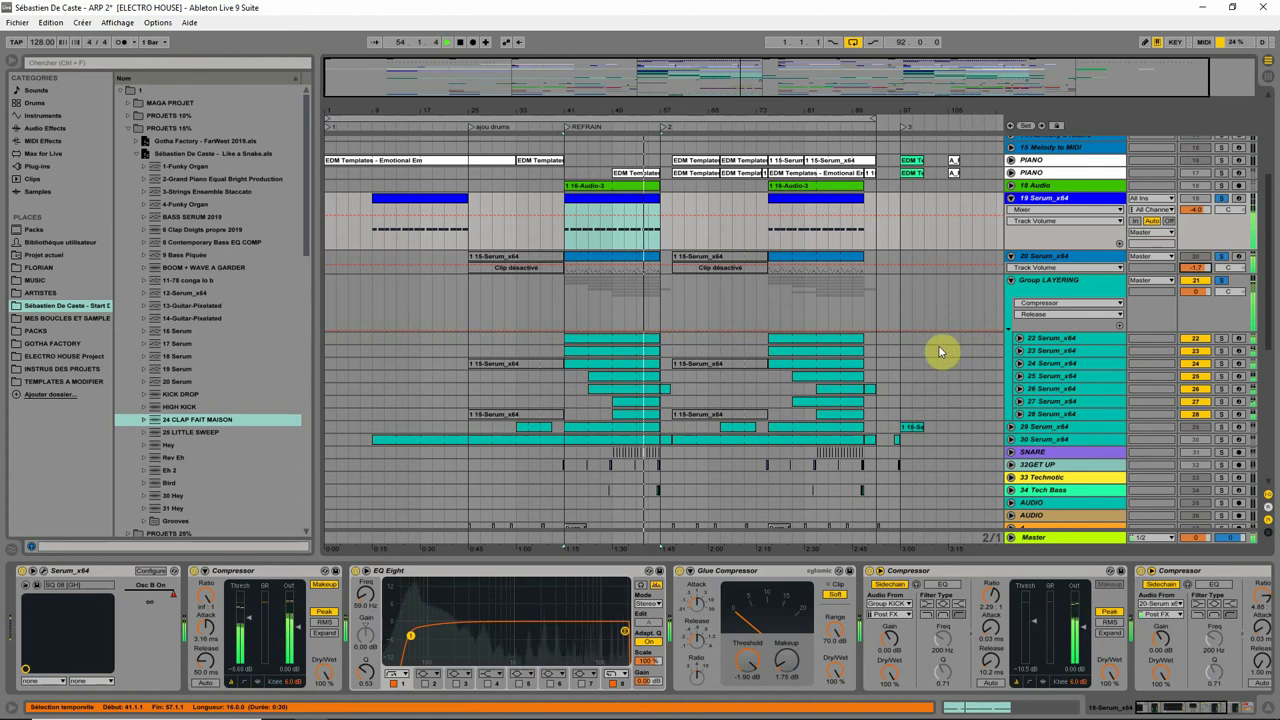
Replay the refrain from bar 49 and turn off the solos on tracks 19, 20 and Group LAYERING
scroll(928, 366, "up", 5)
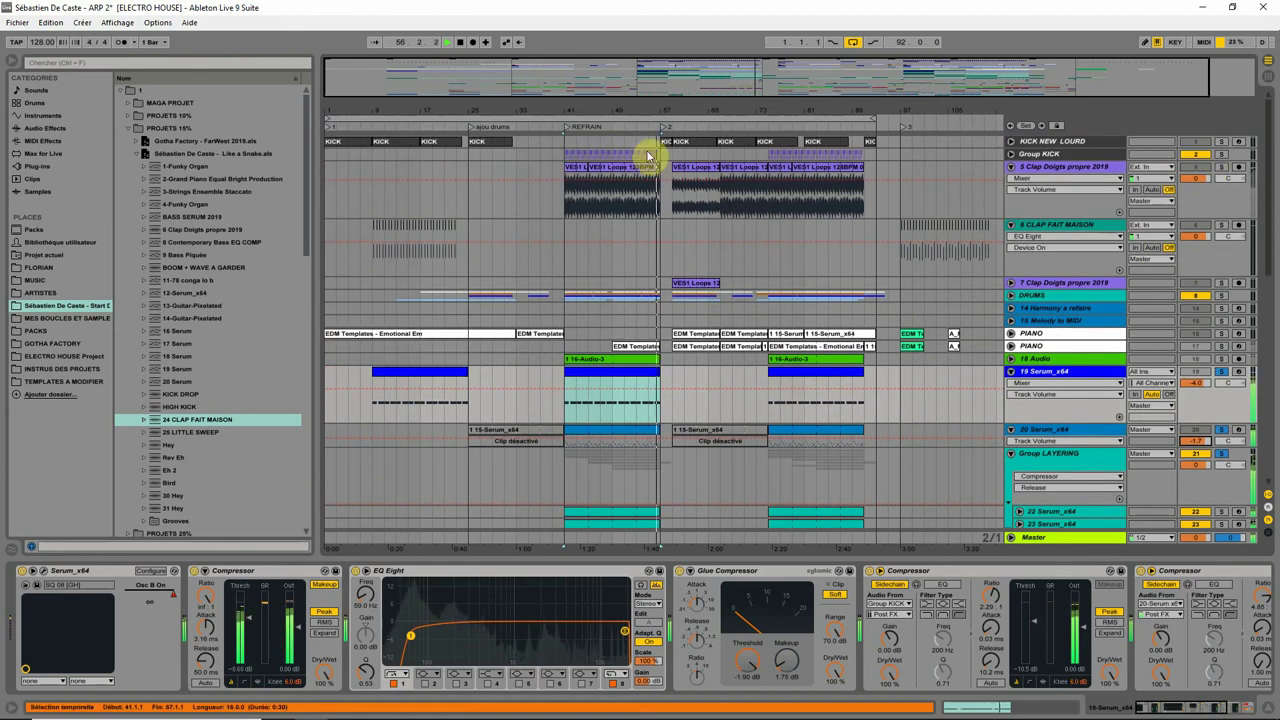
left_click(612, 172)
key("space")
left_click(613, 230)
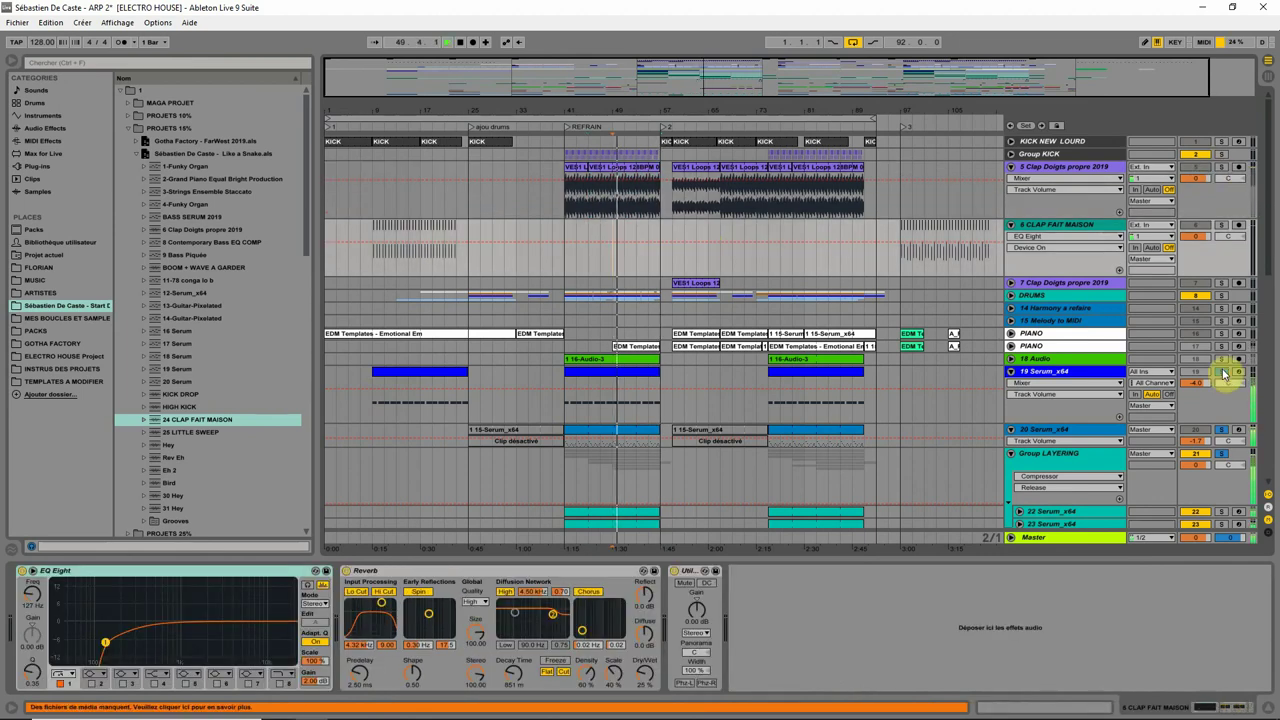
left_click(1222, 371)
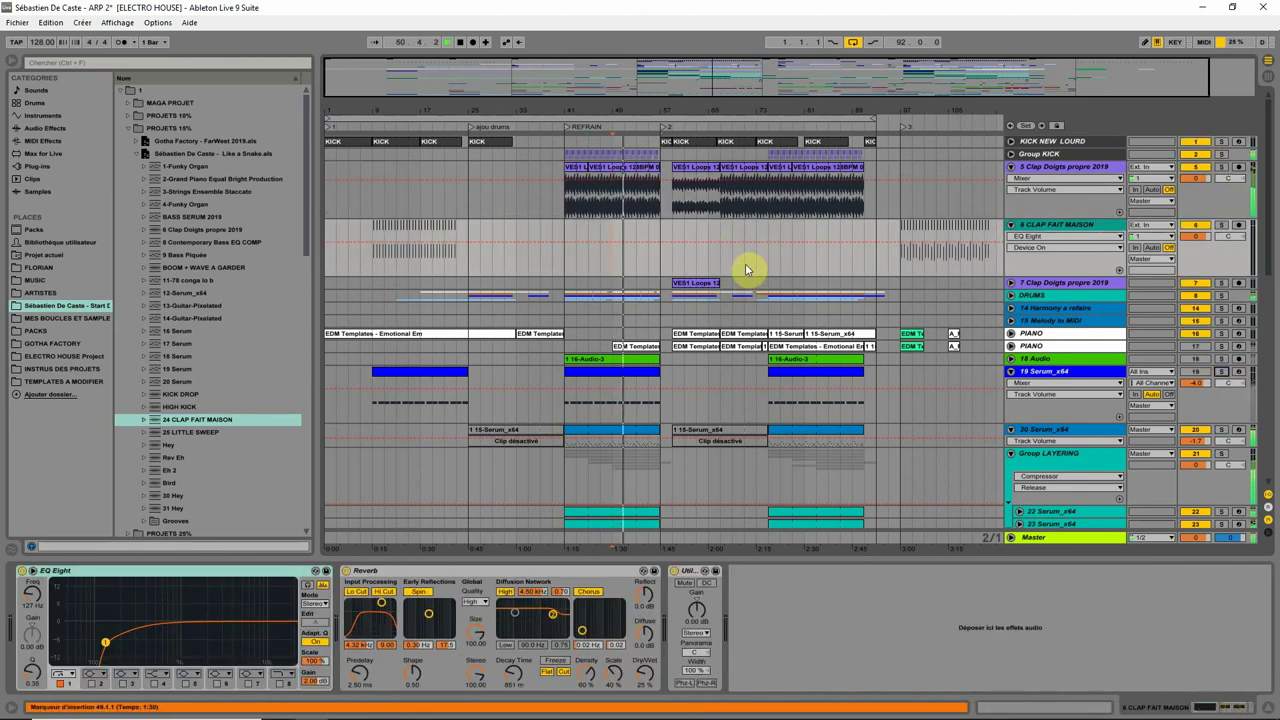
Set Group LAYERING's first compressor to an infinite ratio and a threshold of about -4.8 dB
scroll(790, 298, "down", 2)
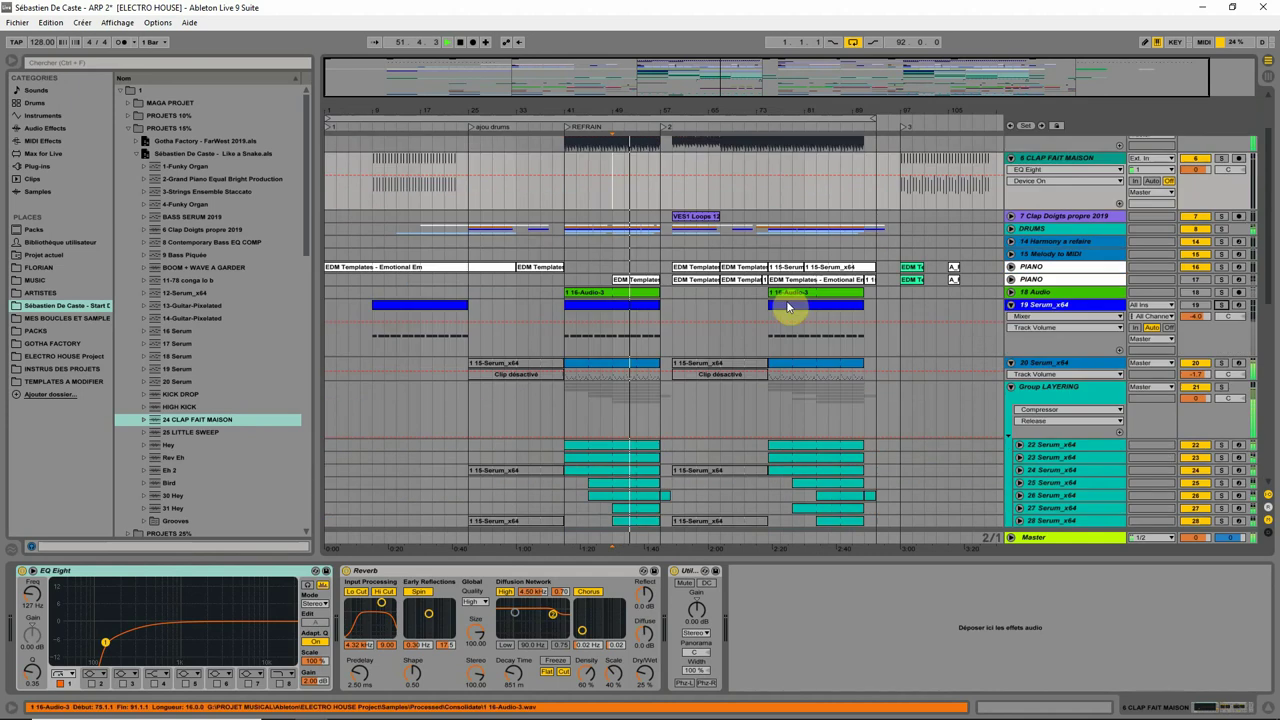
scroll(790, 302, "down", 2)
left_click(1051, 331)
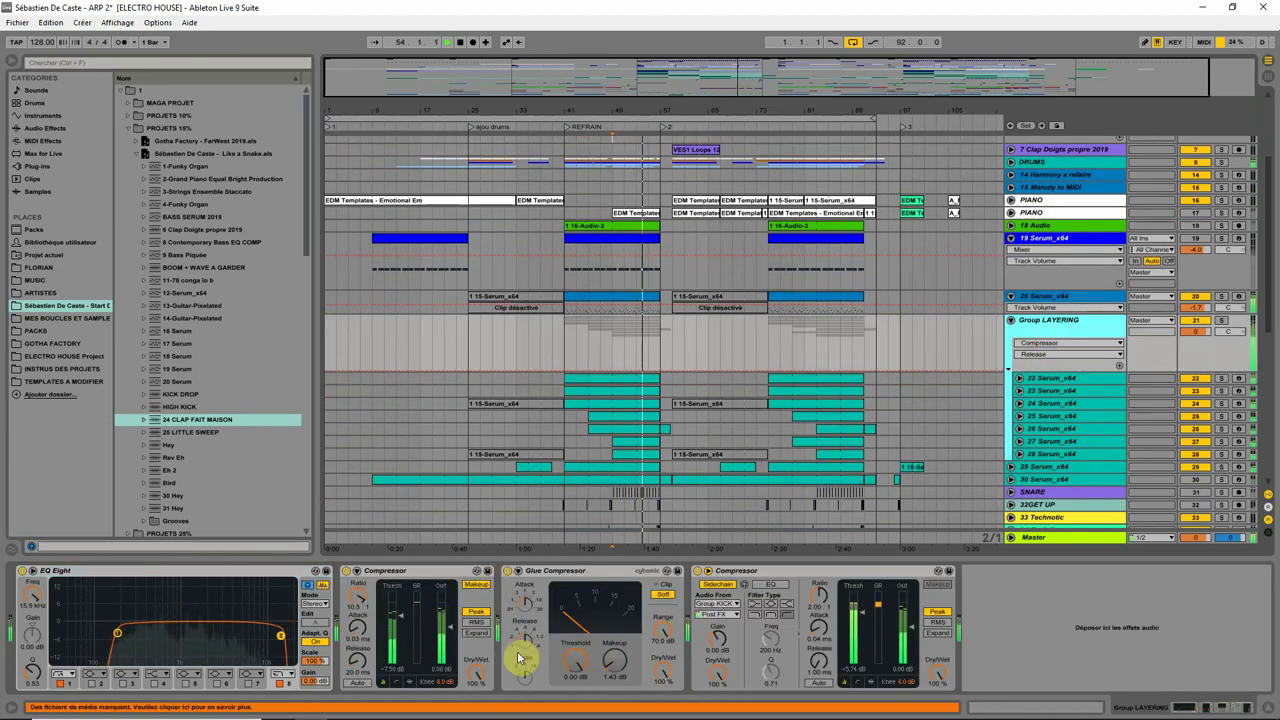
left_click_drag(401, 617, 357, 580)
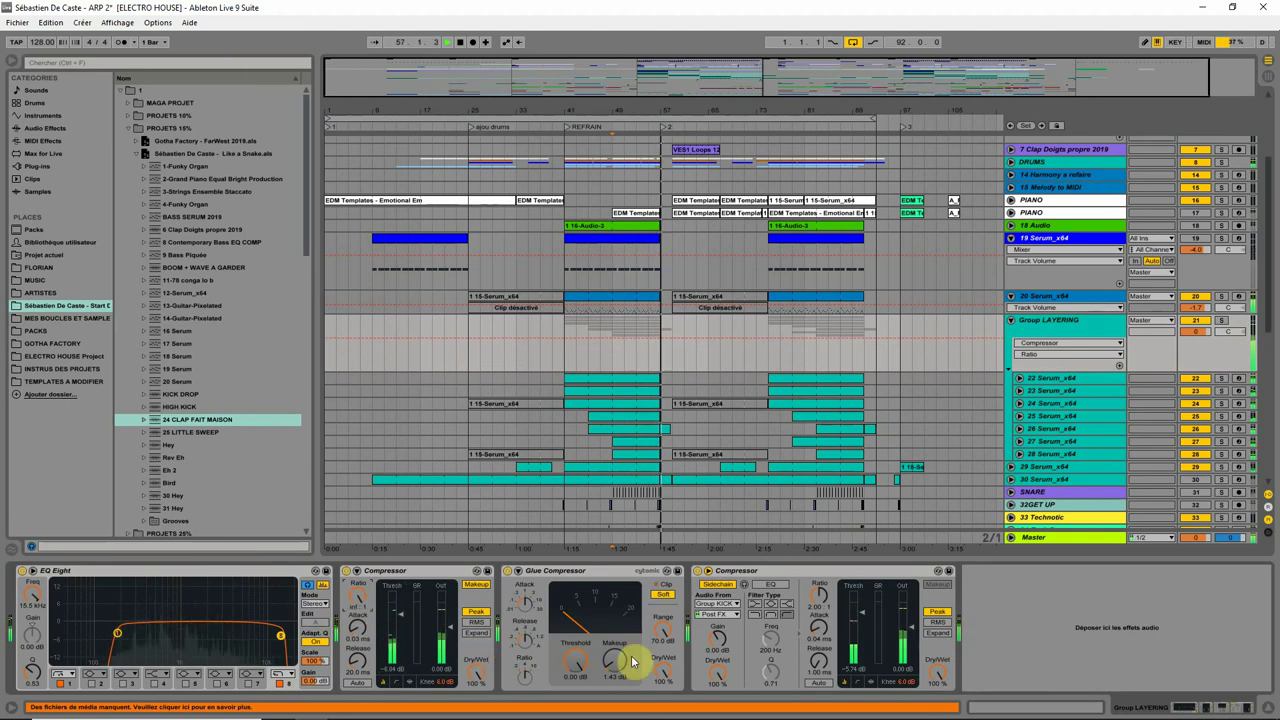
Stop playback and save the current set
left_click(651, 400)
key("space")
key("ctrl+s")
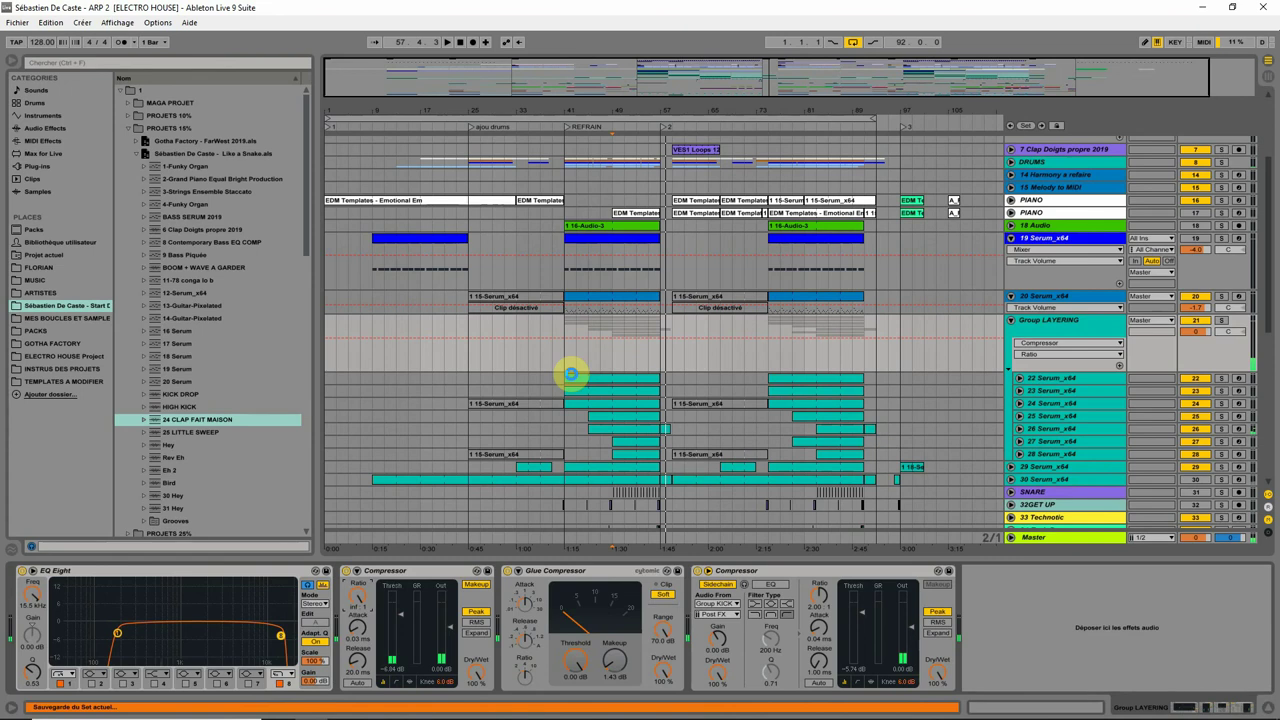
Move track 19 Serum_x64's first clip from bar 9 to bar 25, and play from there with the track activated
scroll(571, 374, "down", 3)
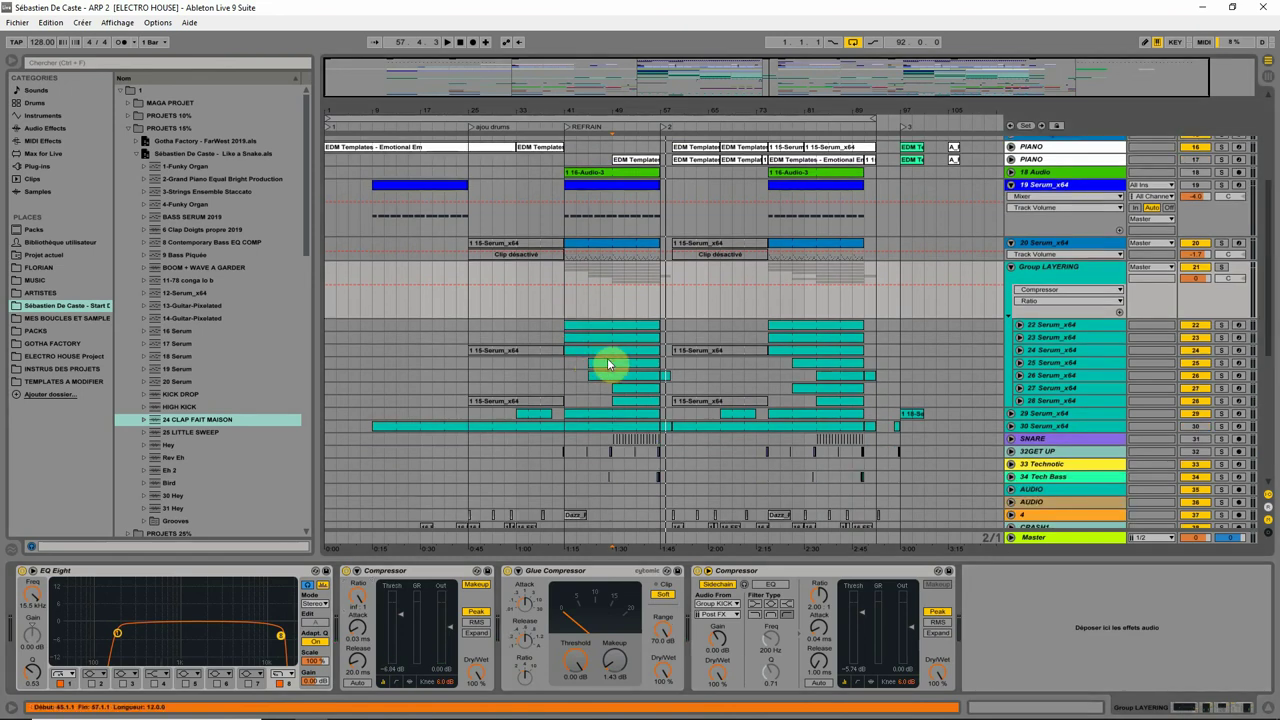
left_click(455, 150)
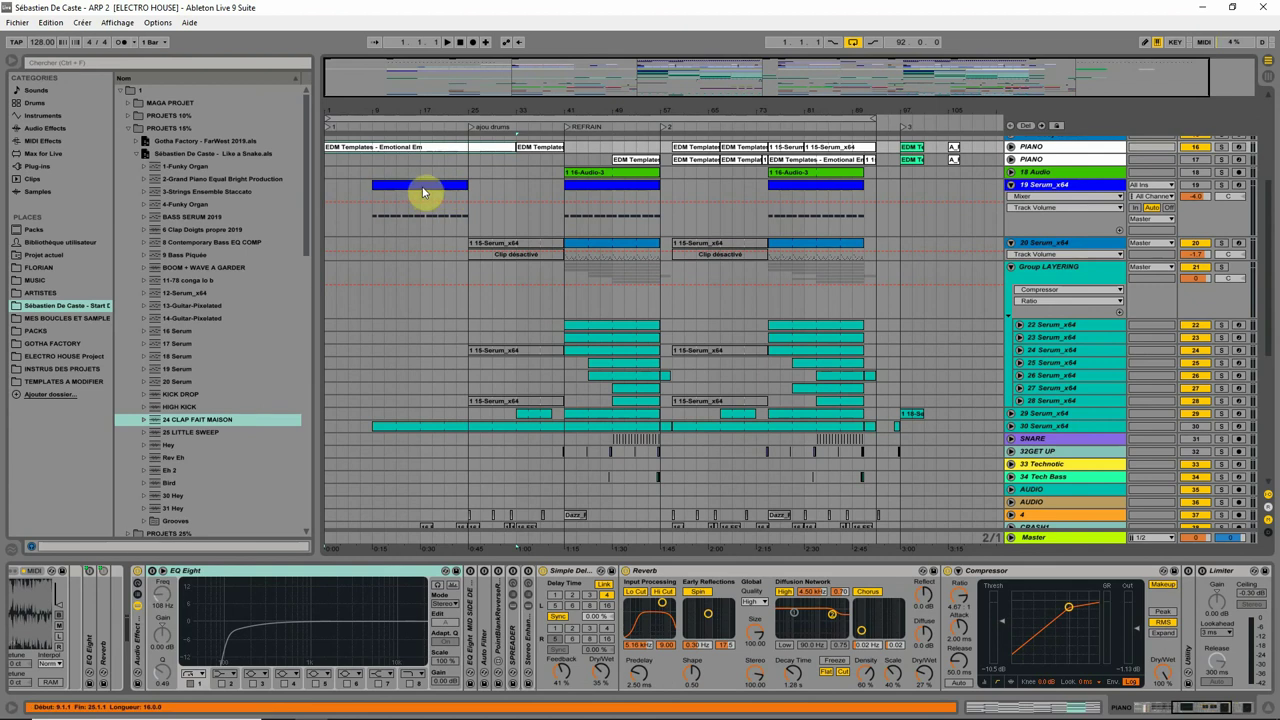
left_click_drag(423, 186, 517, 204)
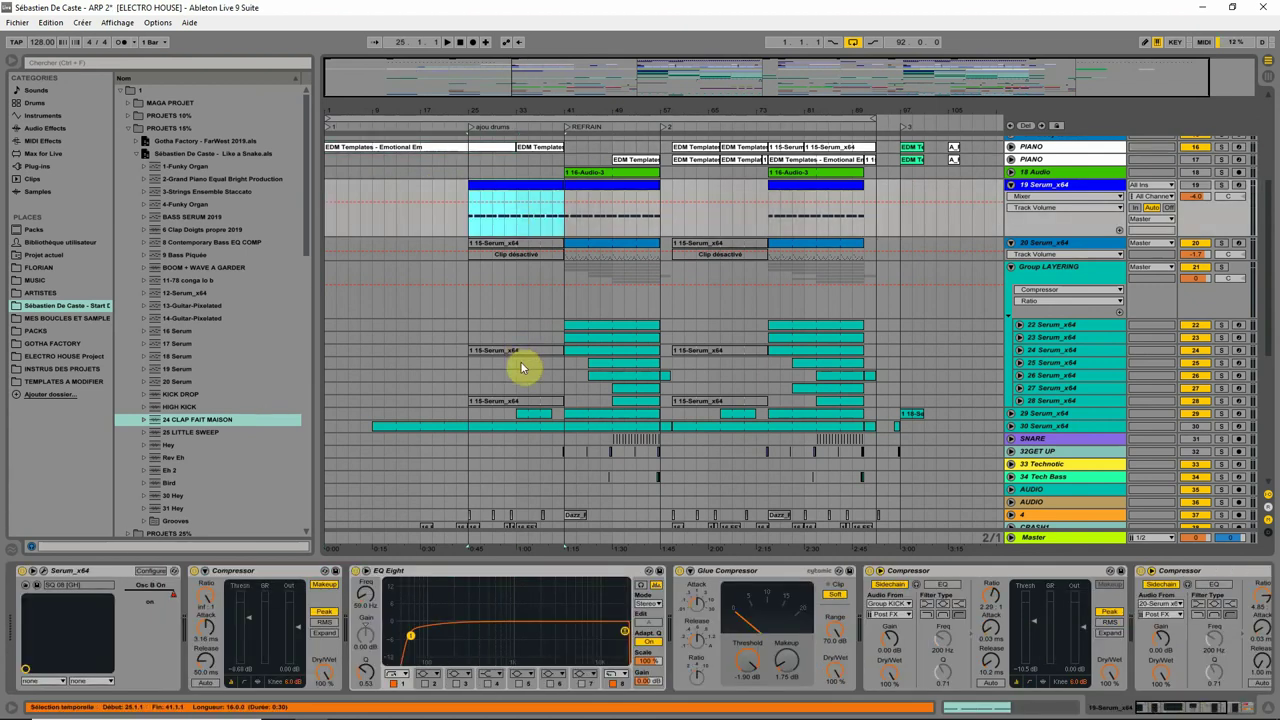
key("space")
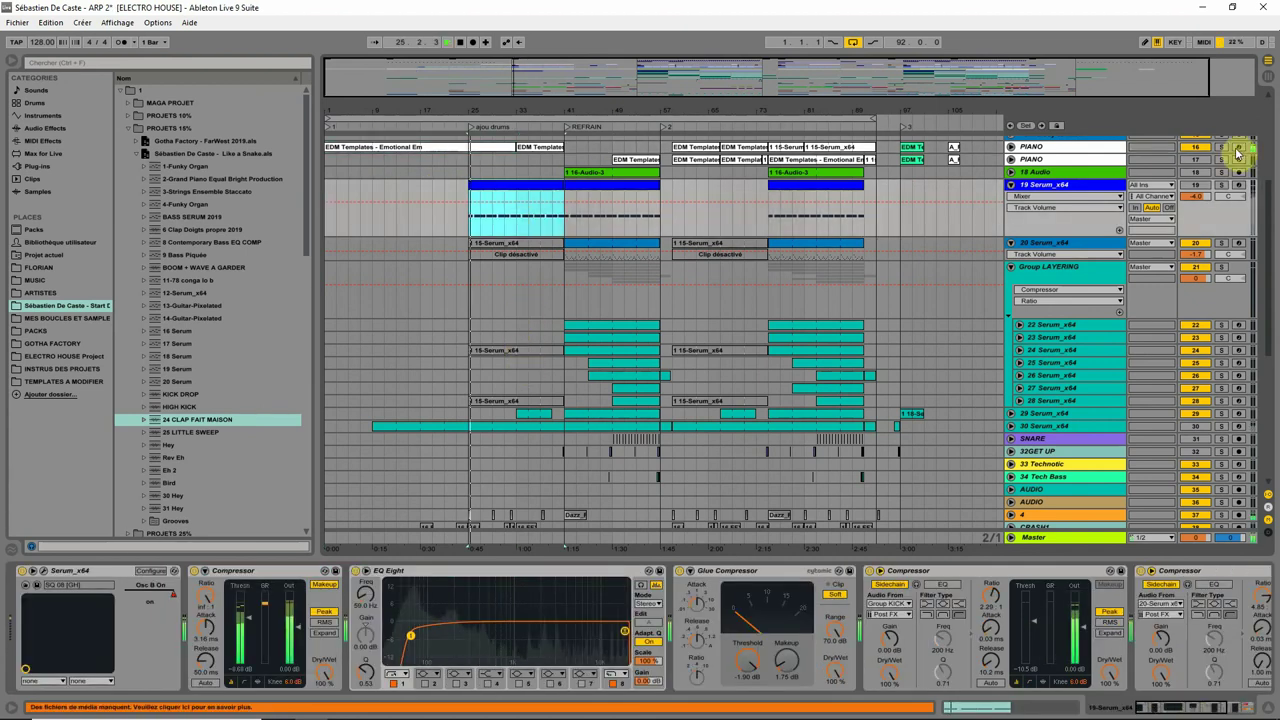
left_click(1196, 186)
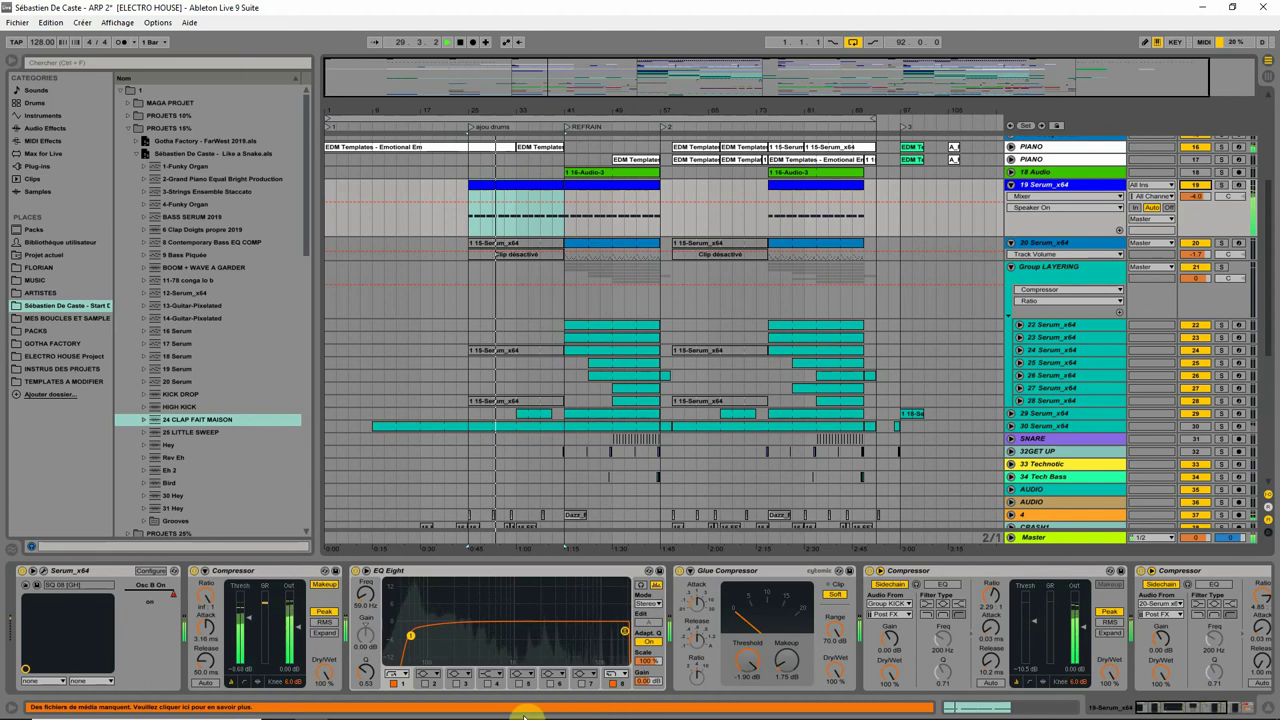
mouse_move(288, 718)
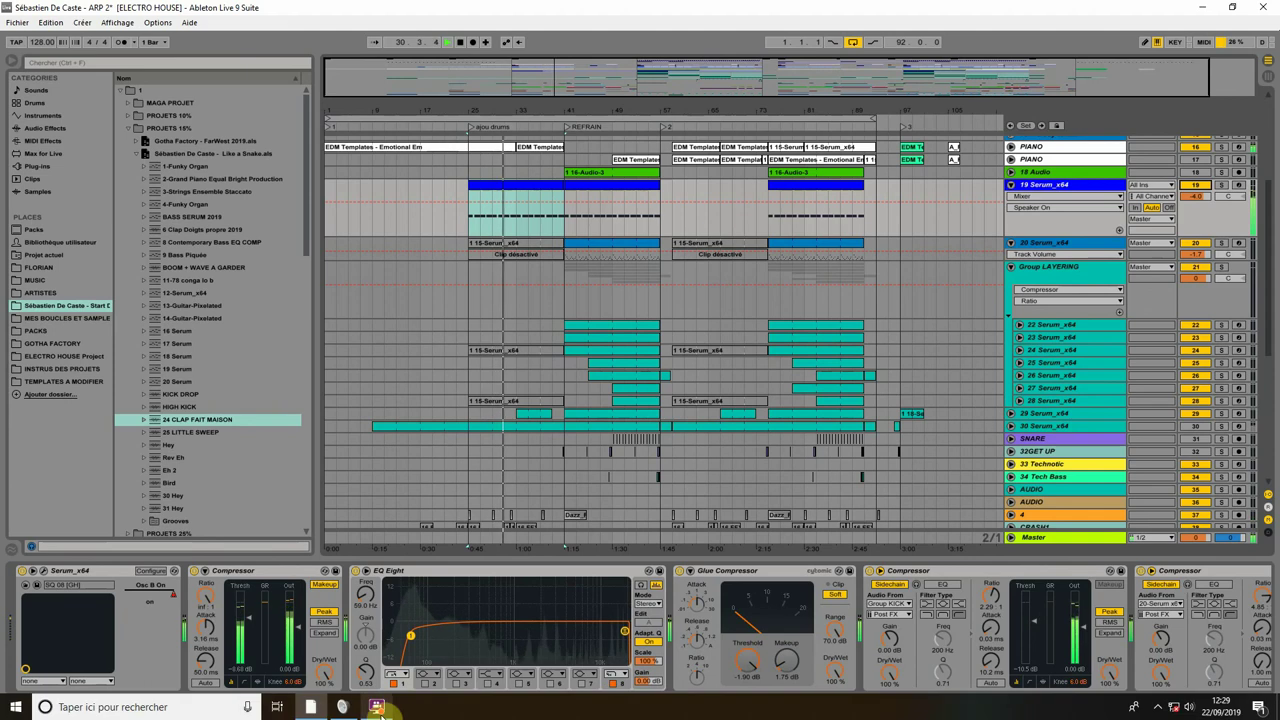
mouse_move(386, 712)
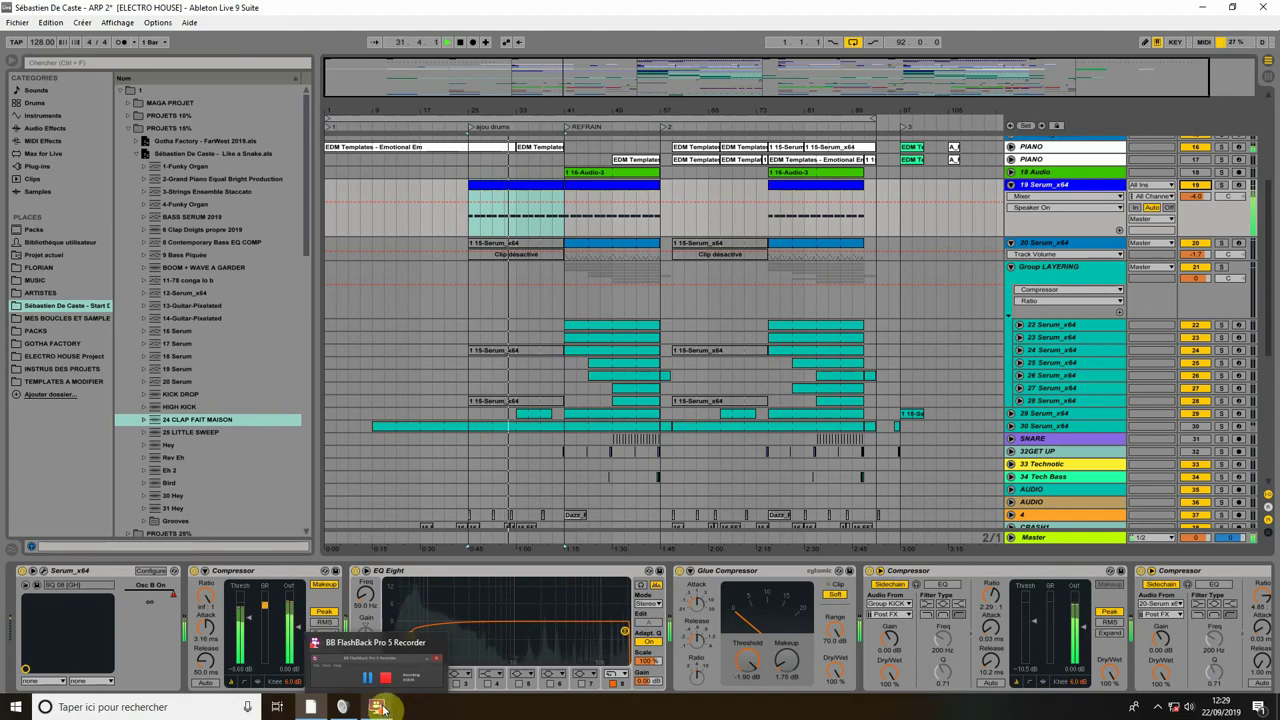
left_click(363, 665)
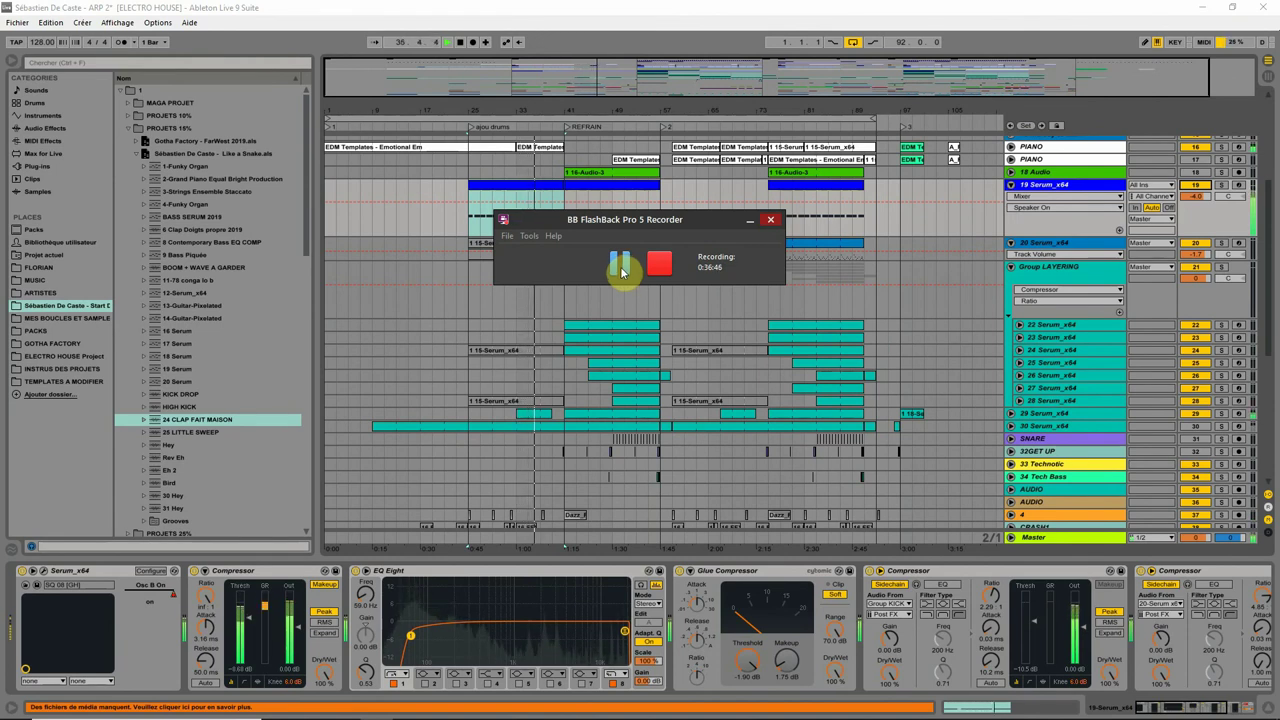
Shorten the Serum clip before the refrain on track 19 by one bar so it ends at bar 40
left_click(538, 192)
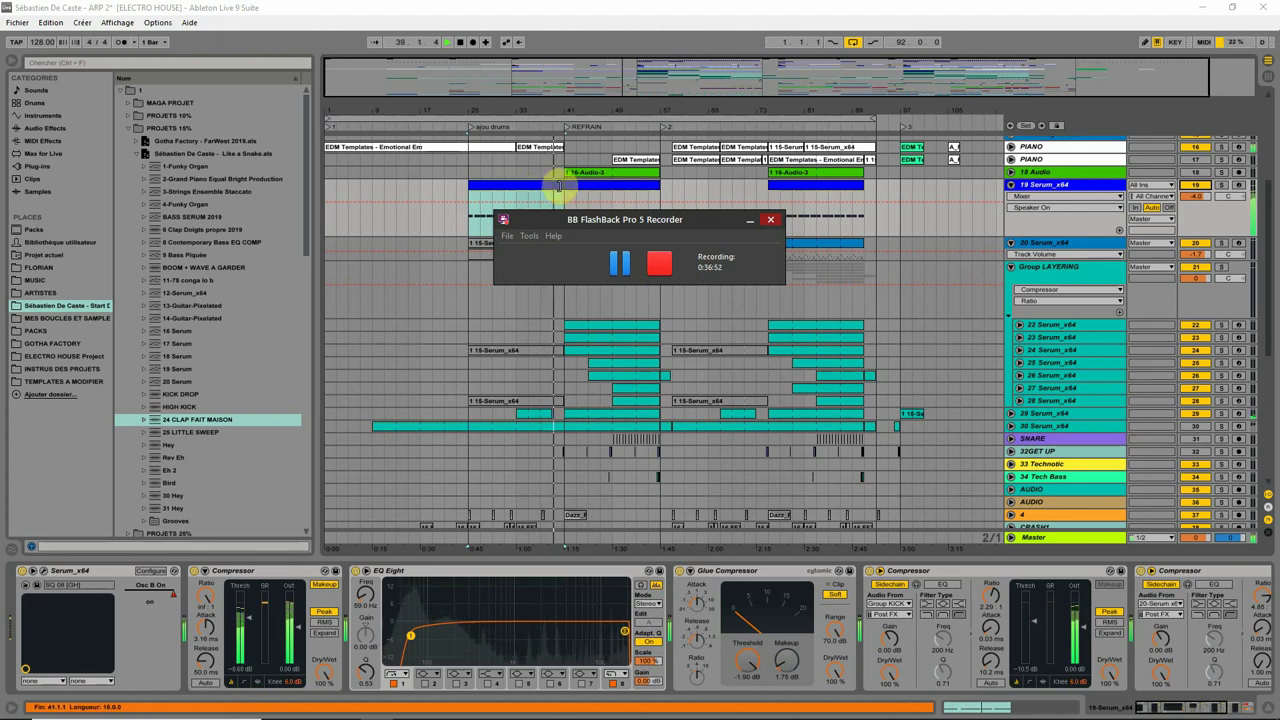
left_click(550, 192)
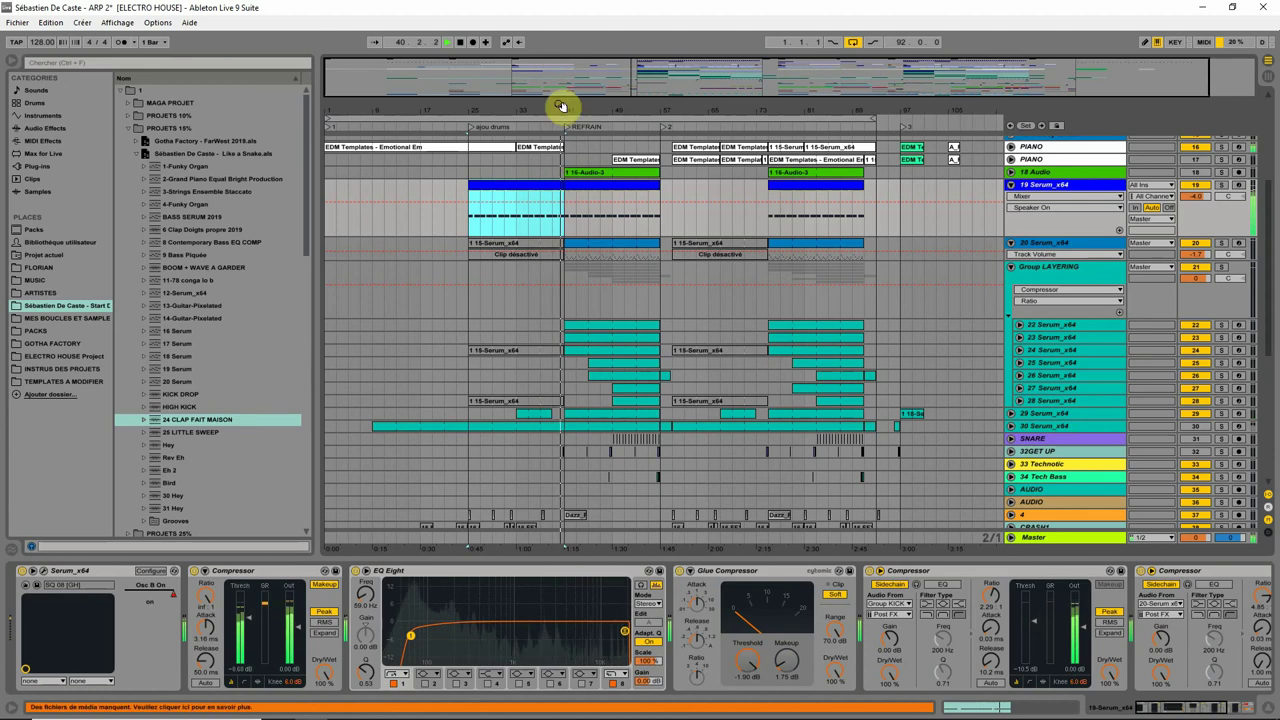
left_click_drag(566, 106, 567, 212)
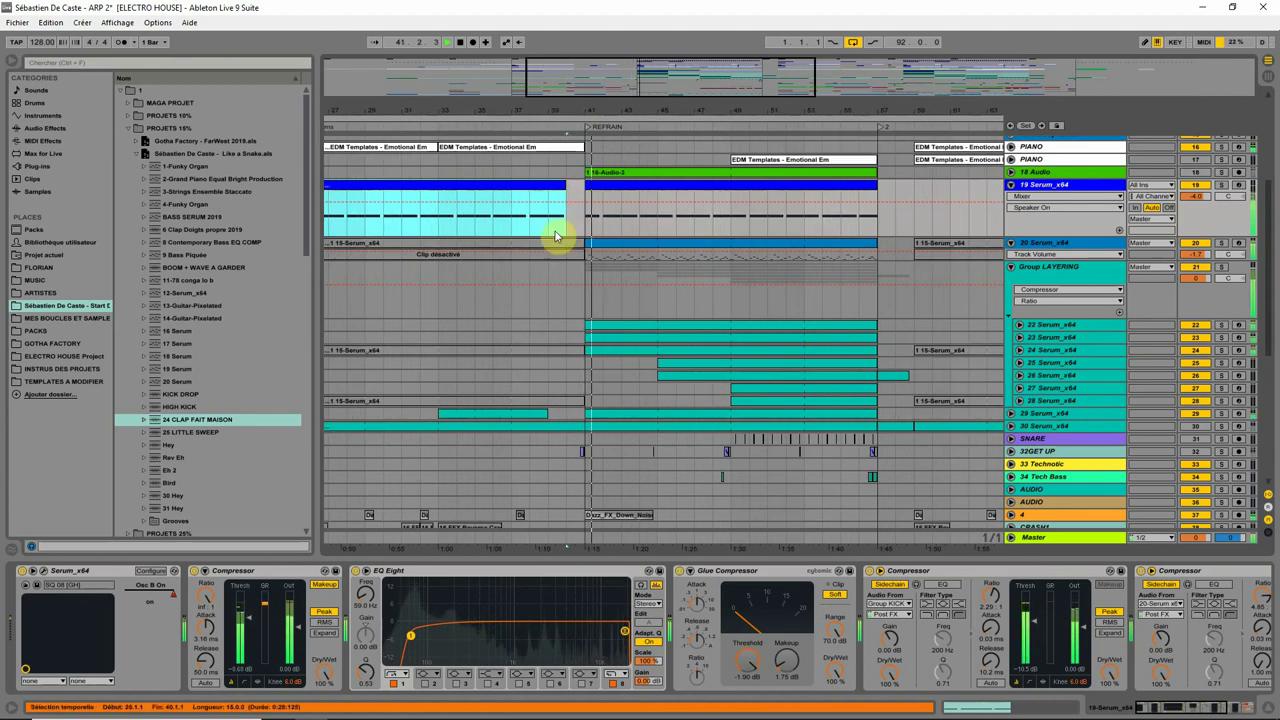
Check track 19 Serum_x64 in the refrain, set its volume to -3.8 dB and stop playback
left_click(1196, 187)
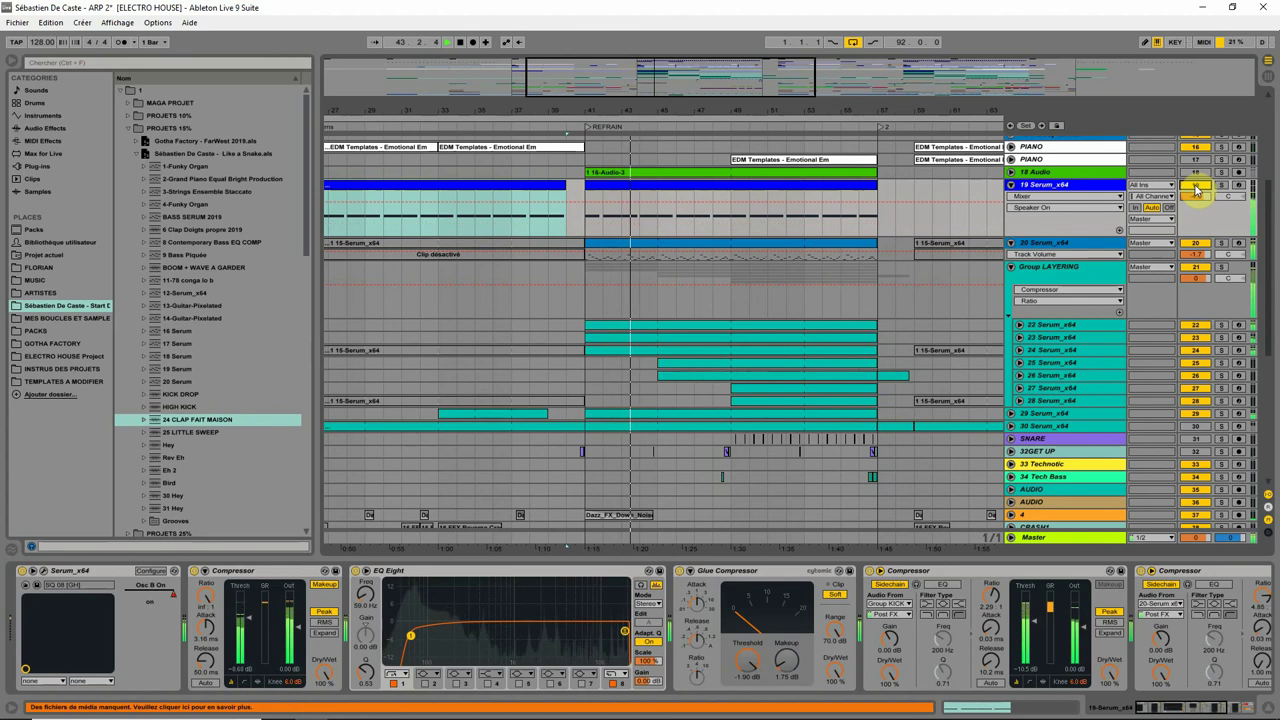
left_click_drag(1197, 197, 1194, 208)
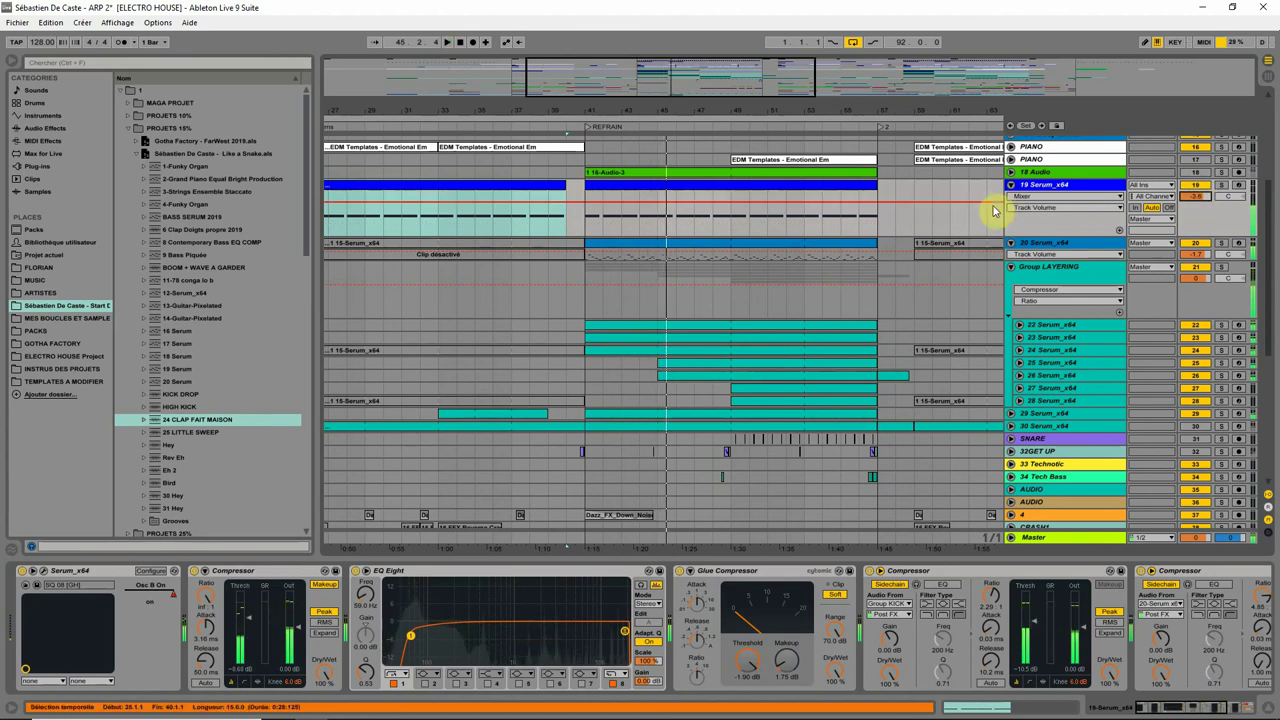
mouse_move(308, 708)
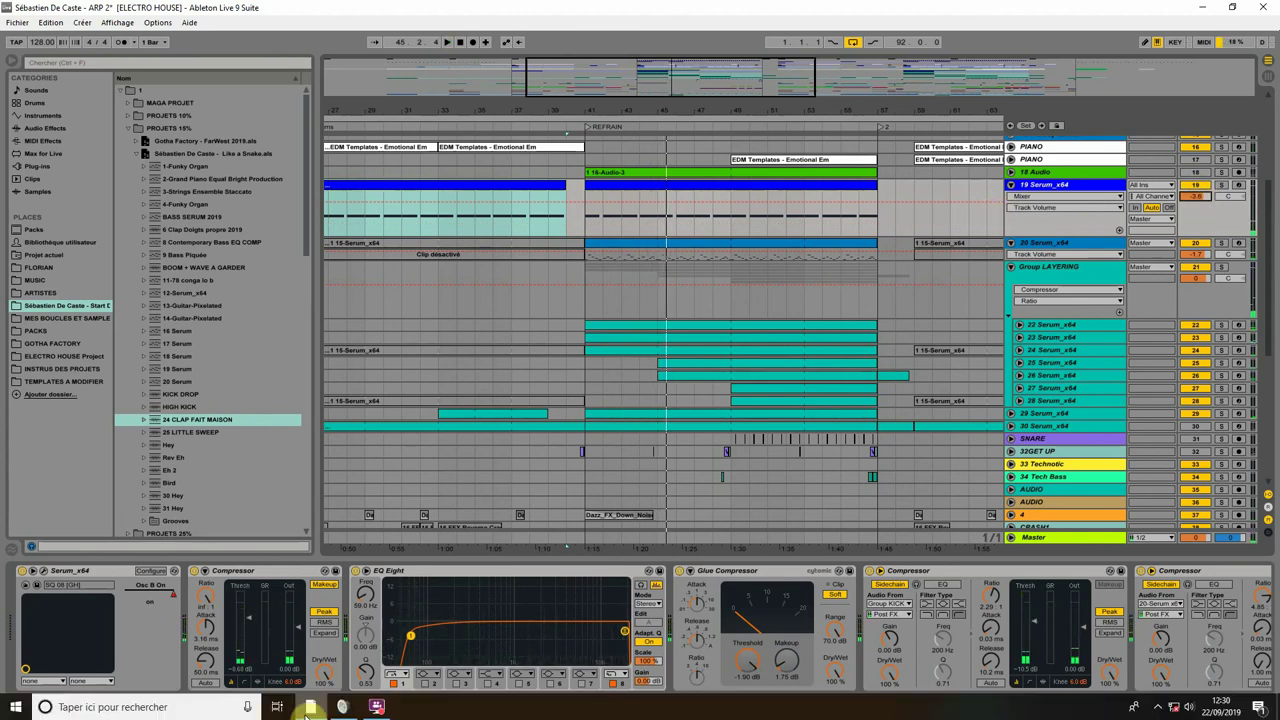
left_click(376, 707)
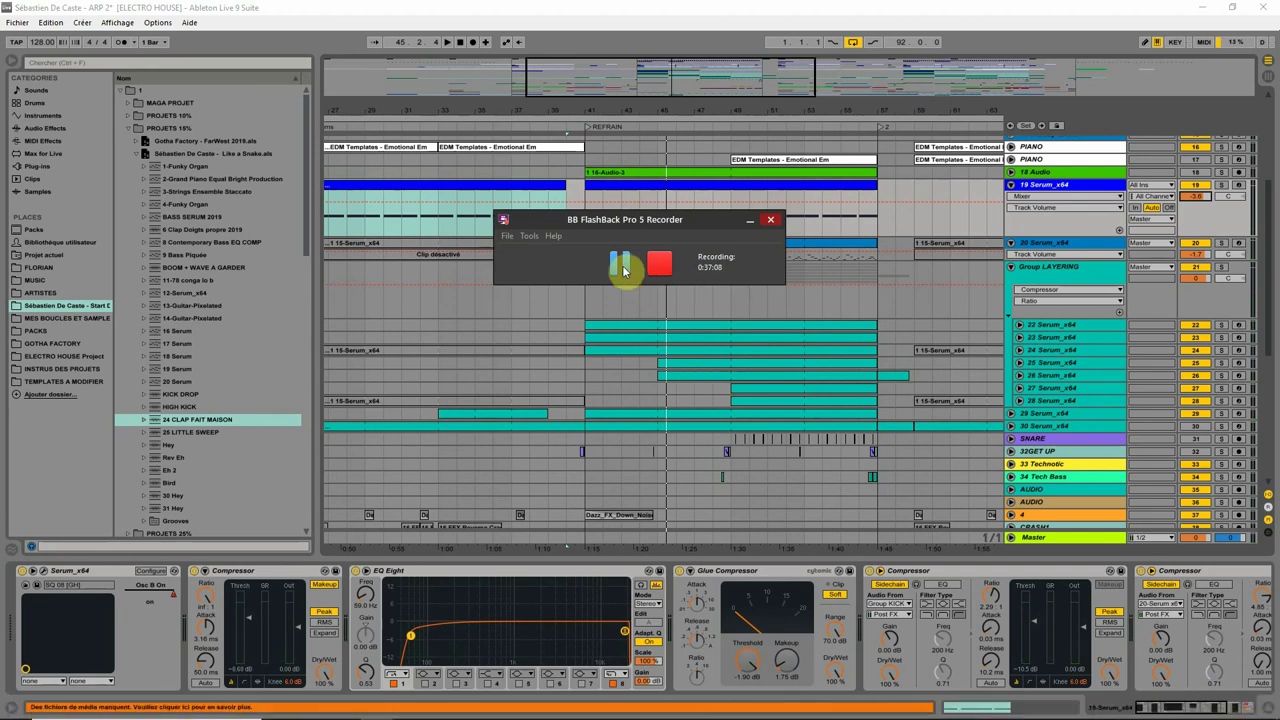